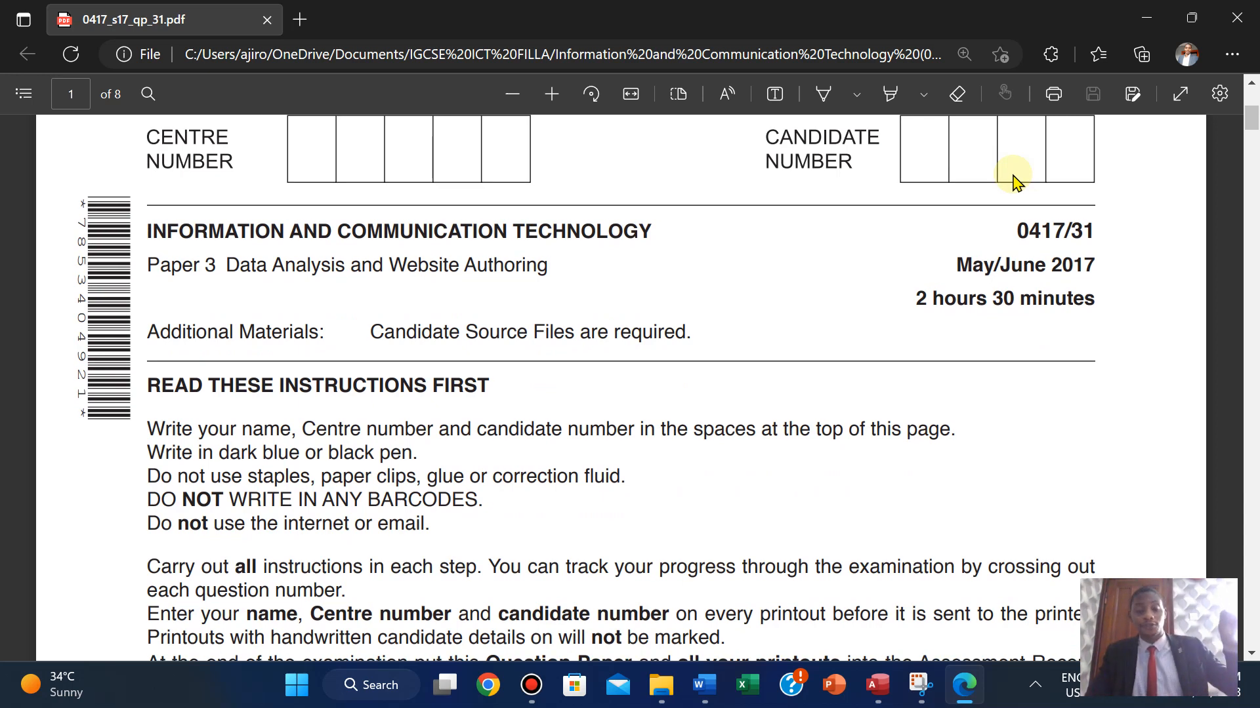
- Erase the green highlights from the Task 1 bullets on page 2 with the Eraser tool
scroll(1016, 182, "down", 8)
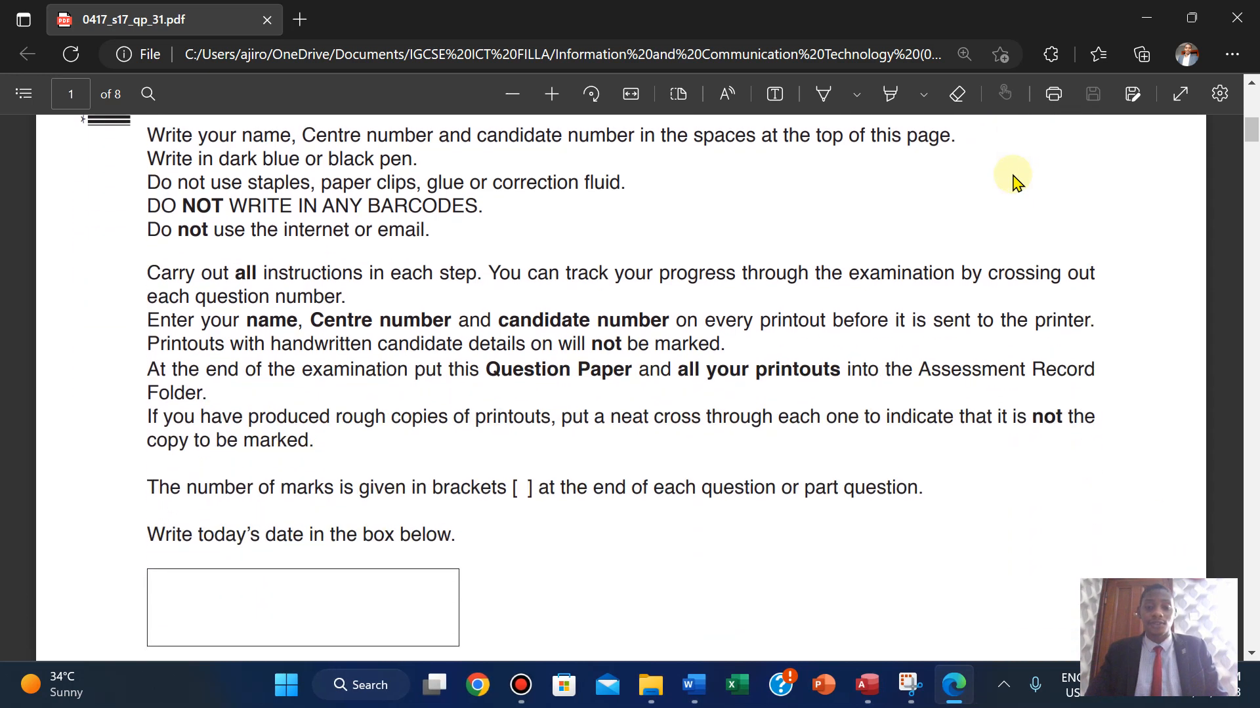
scroll(1016, 181, "down", 10)
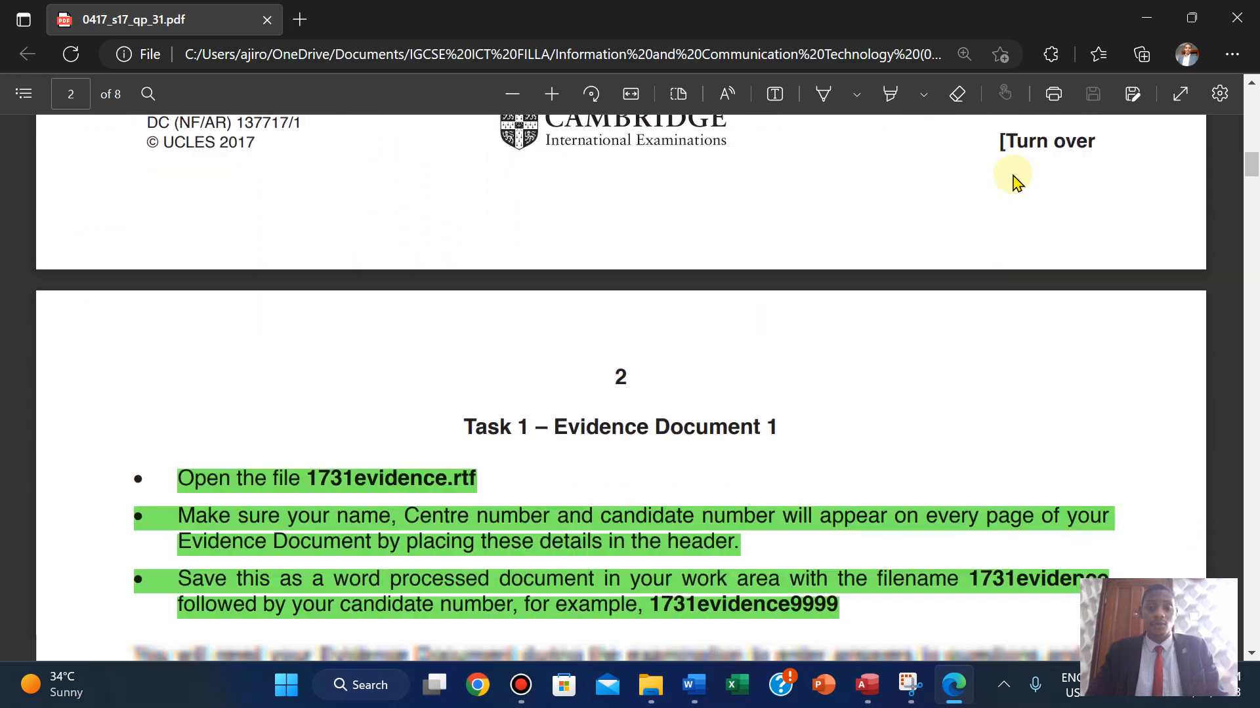
scroll(1016, 182, "down", 3)
scroll(1016, 181, "up", 1)
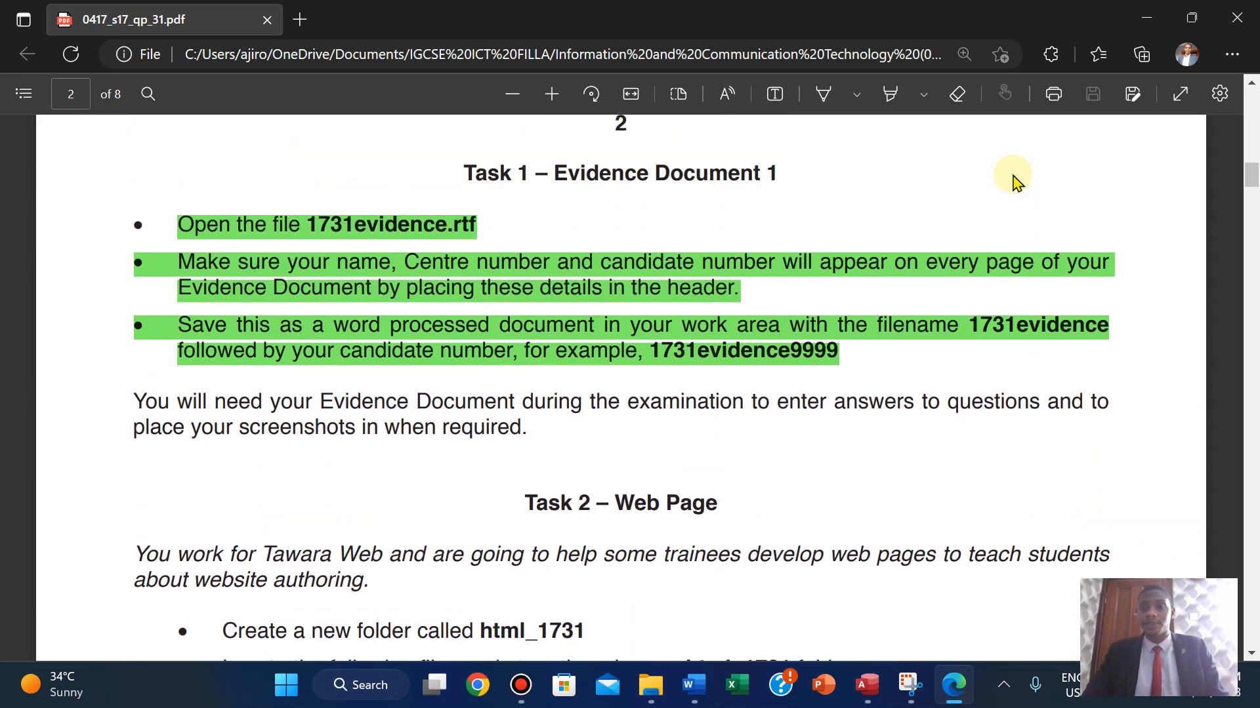
left_click(957, 105)
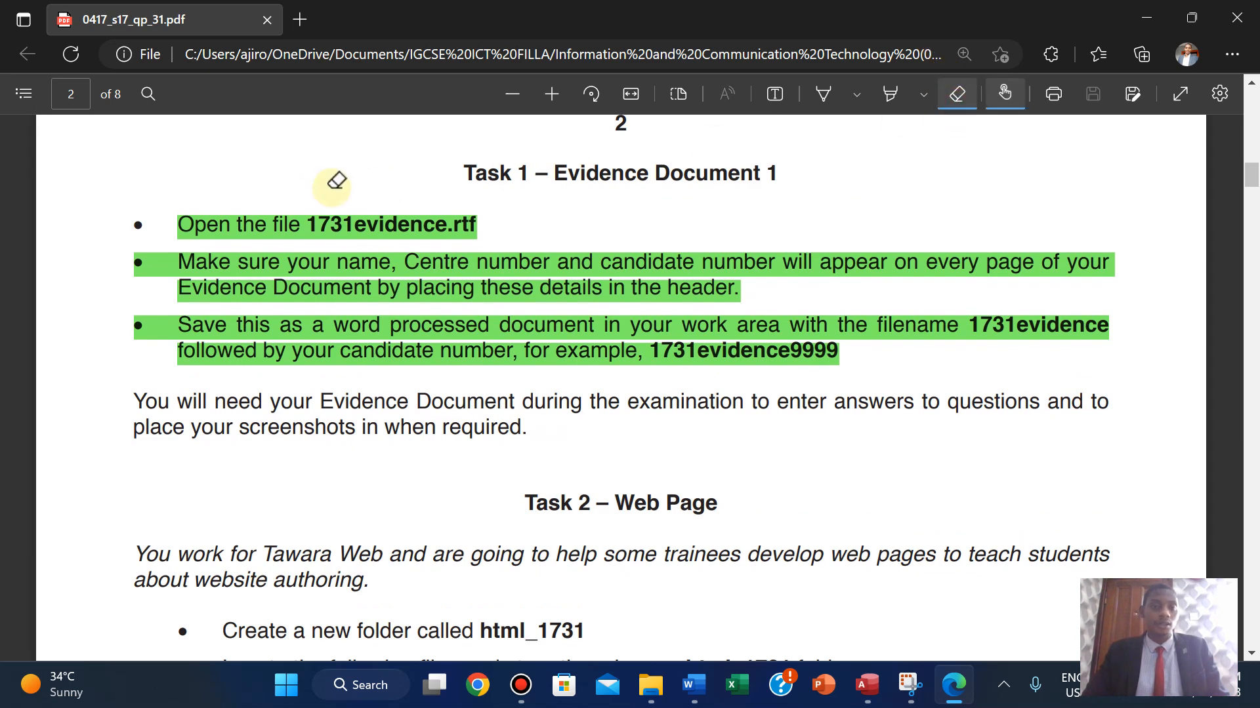
left_click(253, 219)
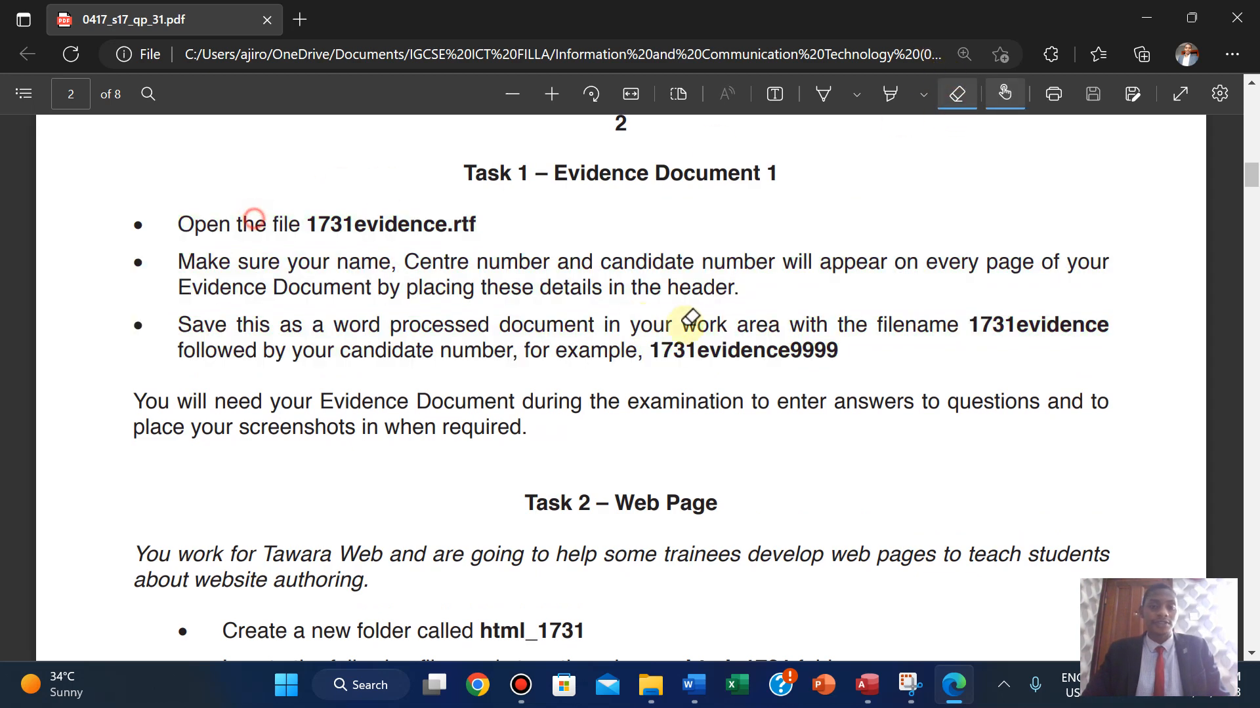
left_click(959, 105)
- Scroll down to page 6 to show Task 3 – Spreadsheet, question 10
scroll(702, 482, "down", 1)
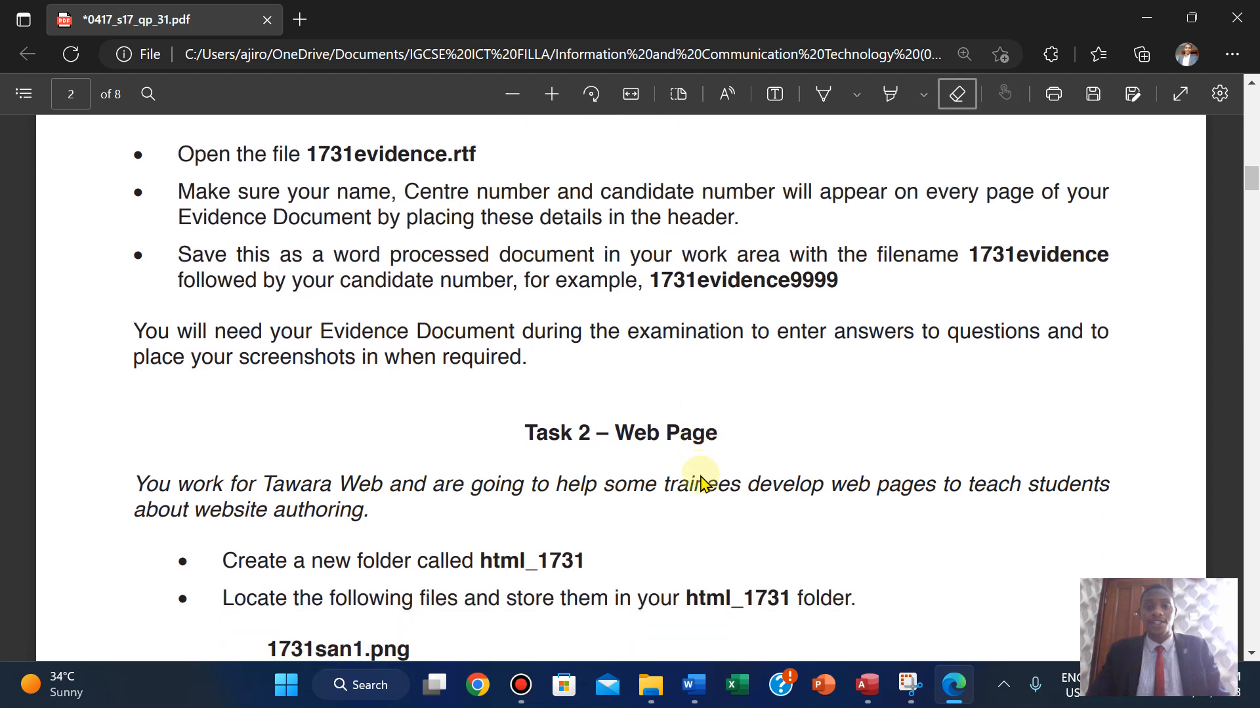
scroll(702, 482, "down", 6)
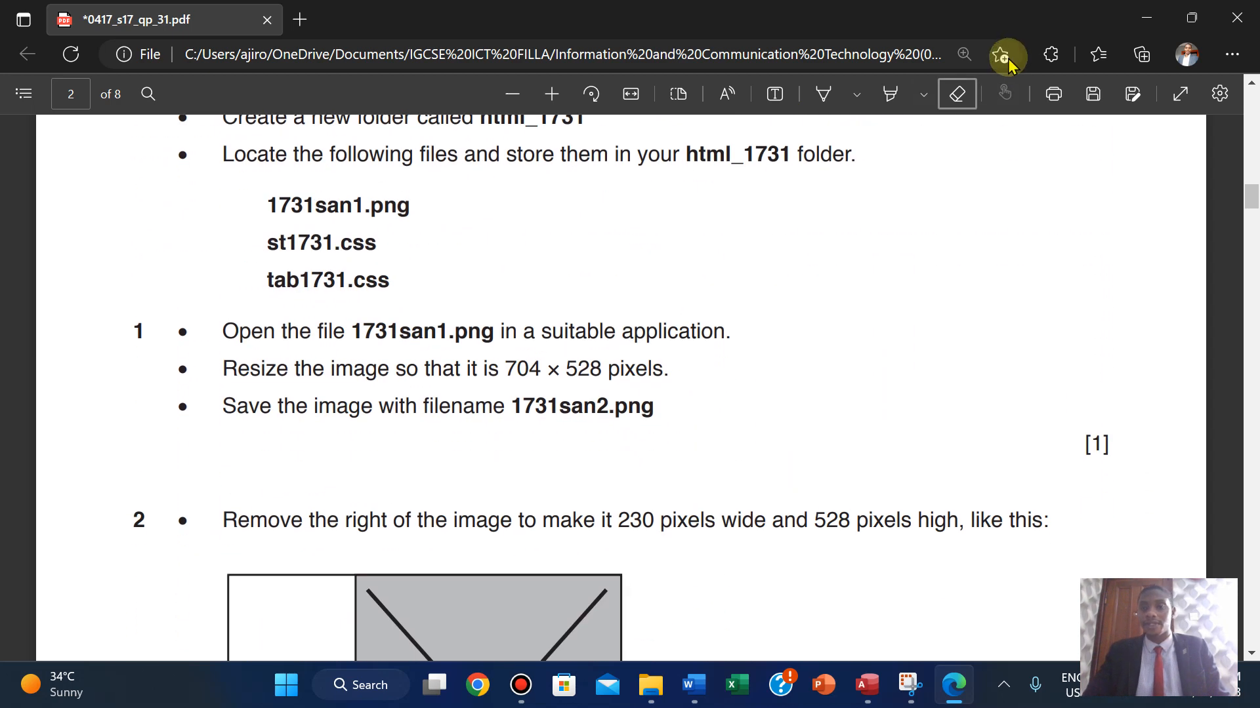
scroll(956, 102, "down", 2)
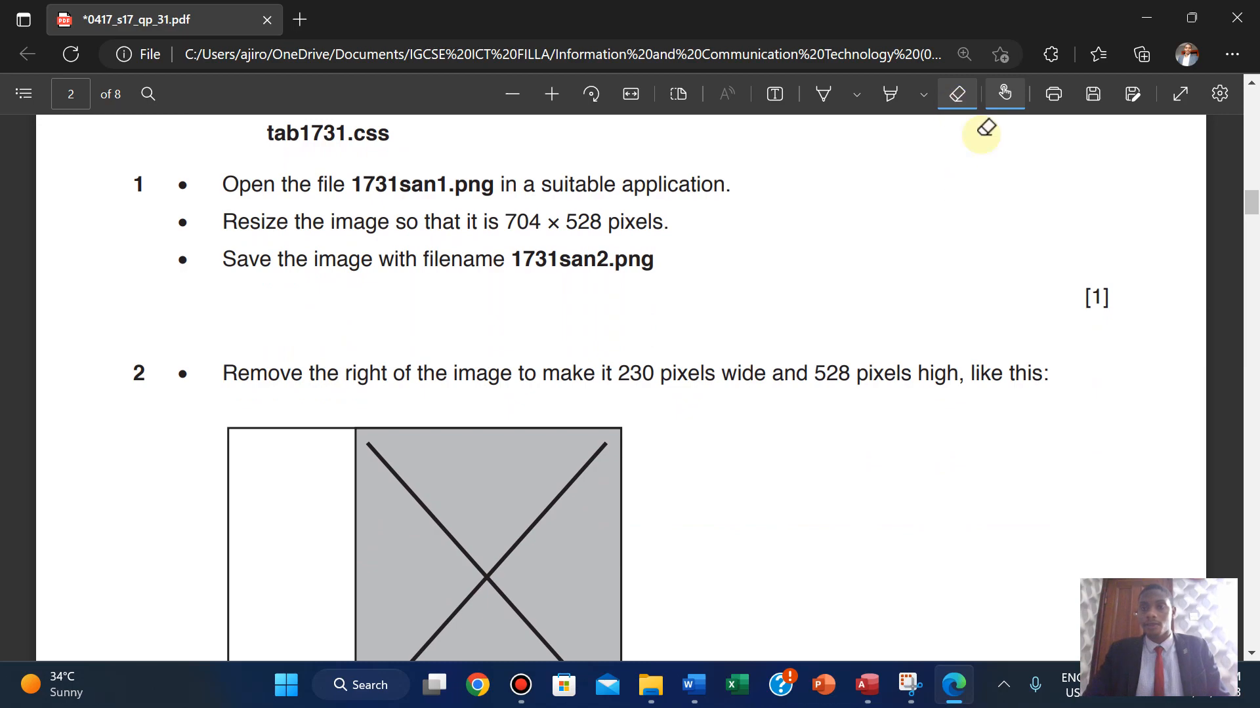
scroll(955, 281, "down", 10)
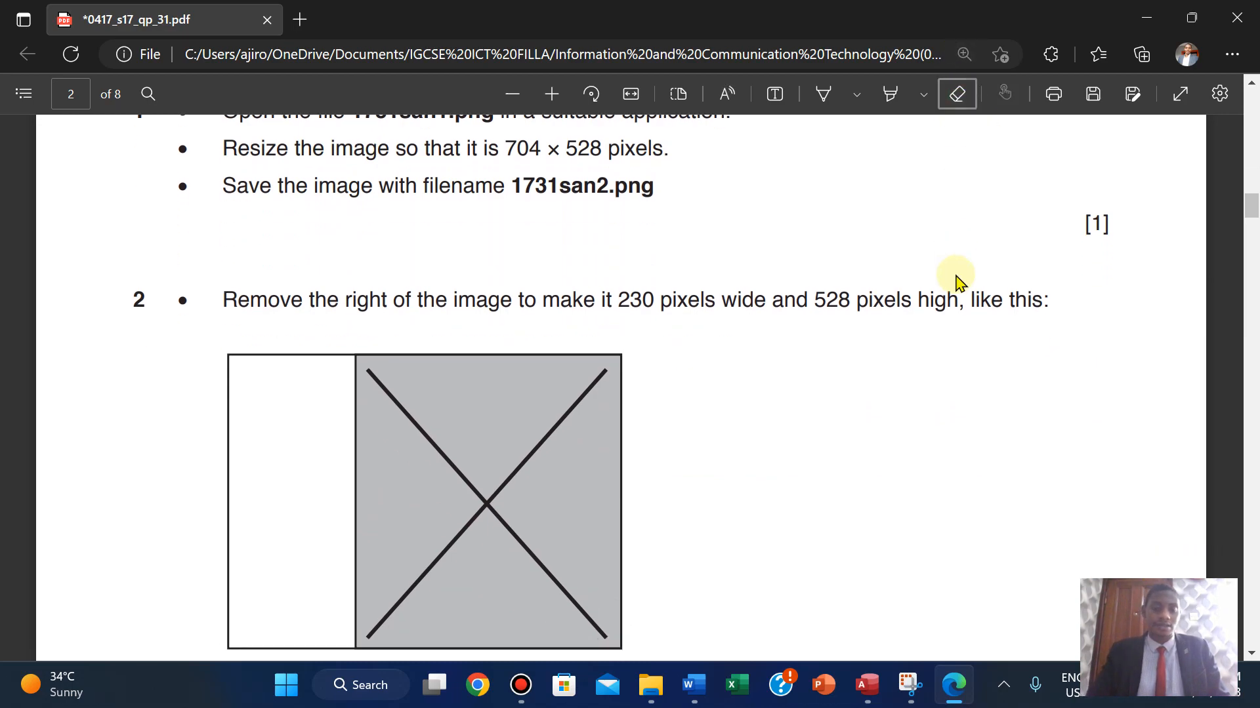
scroll(955, 281, "down", 10)
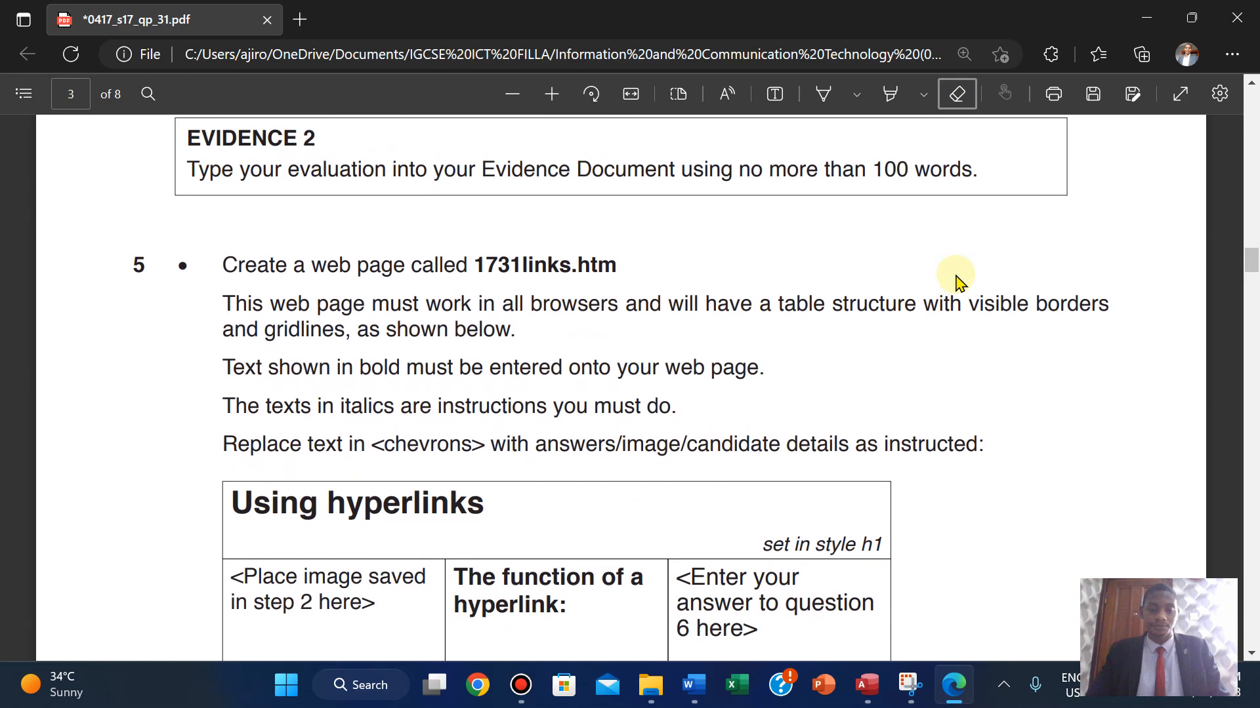
scroll(956, 281, "down", 15)
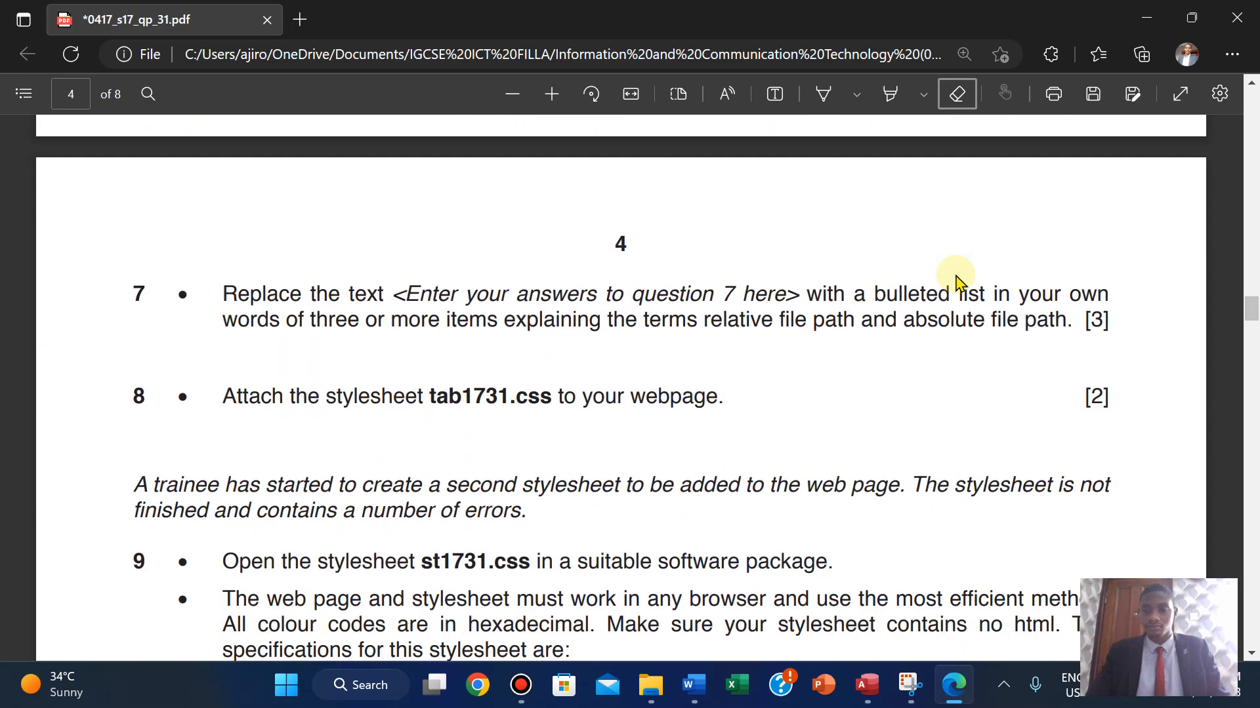
scroll(956, 280, "down", 5)
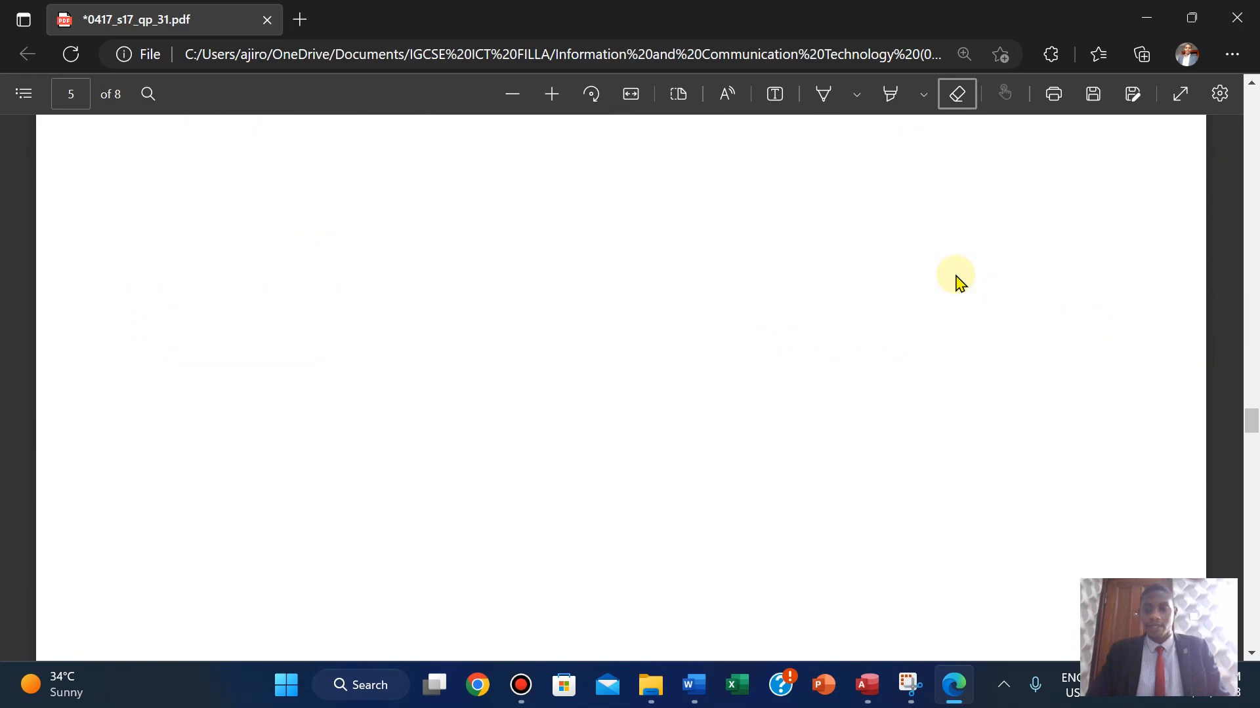
scroll(955, 280, "down", 10)
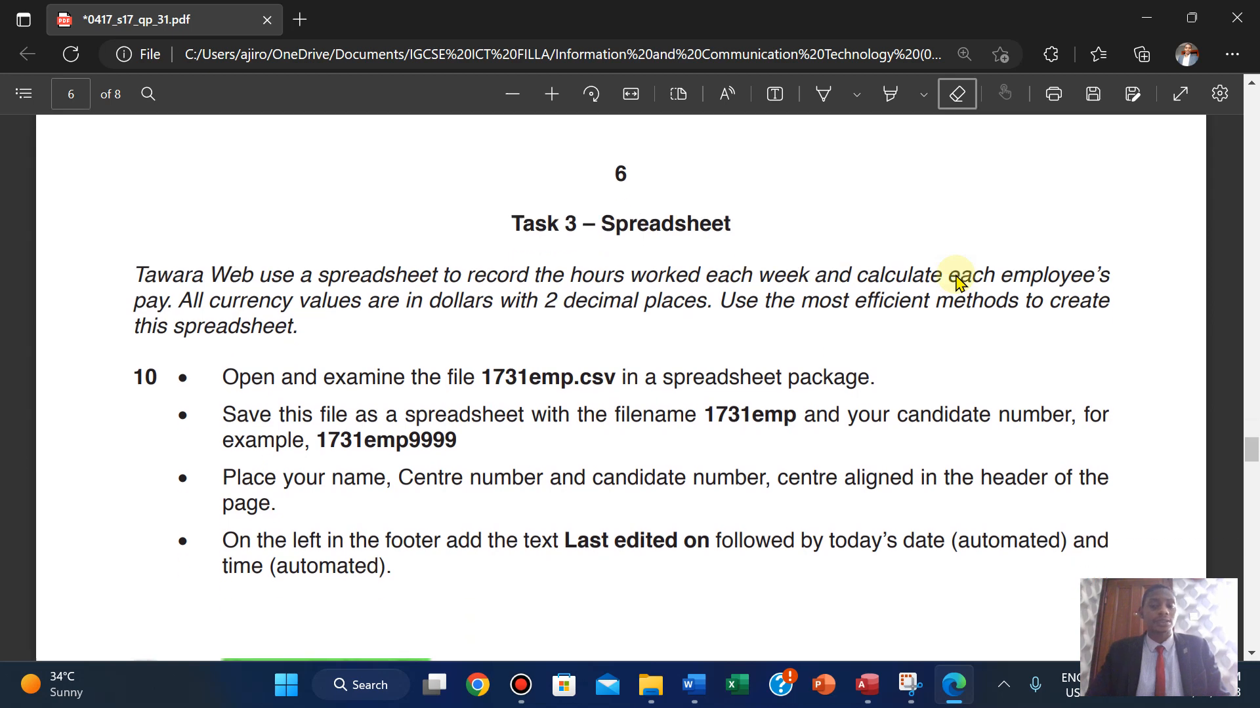
scroll(958, 282, "down", 1)
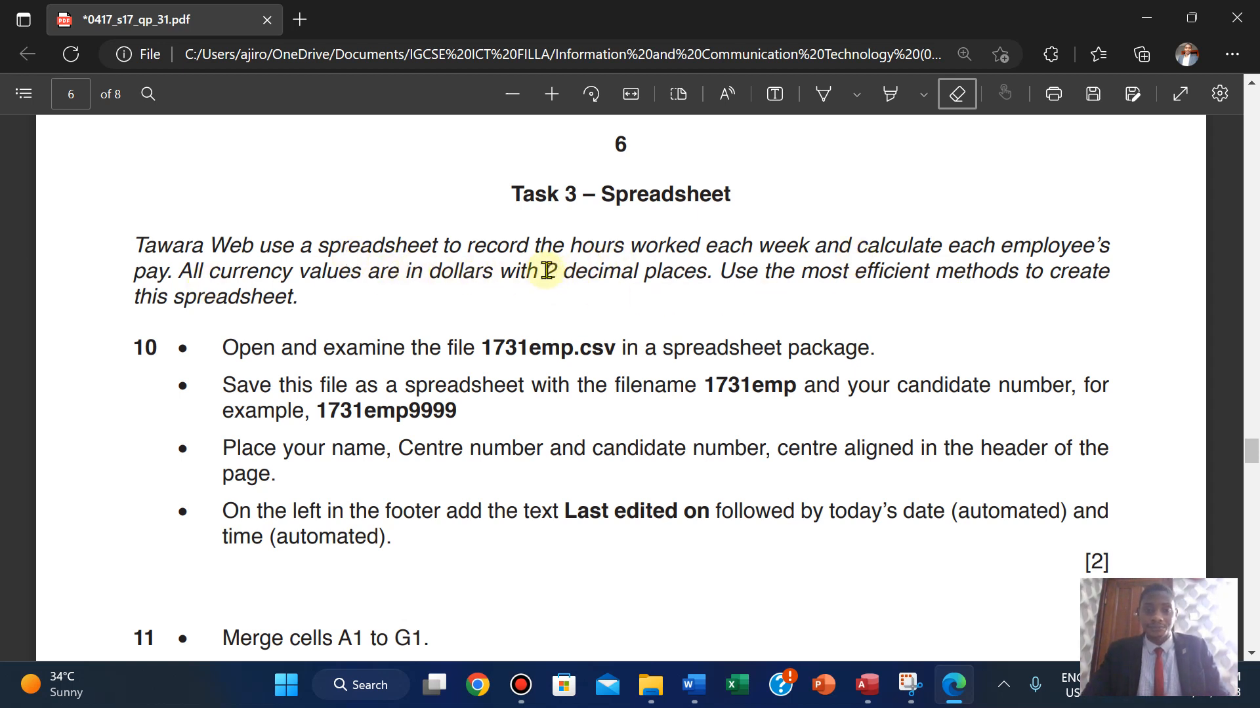
- Highlight the word 'dollars' in the Task 3 introduction in light blue
left_click_drag(551, 270, 709, 268)
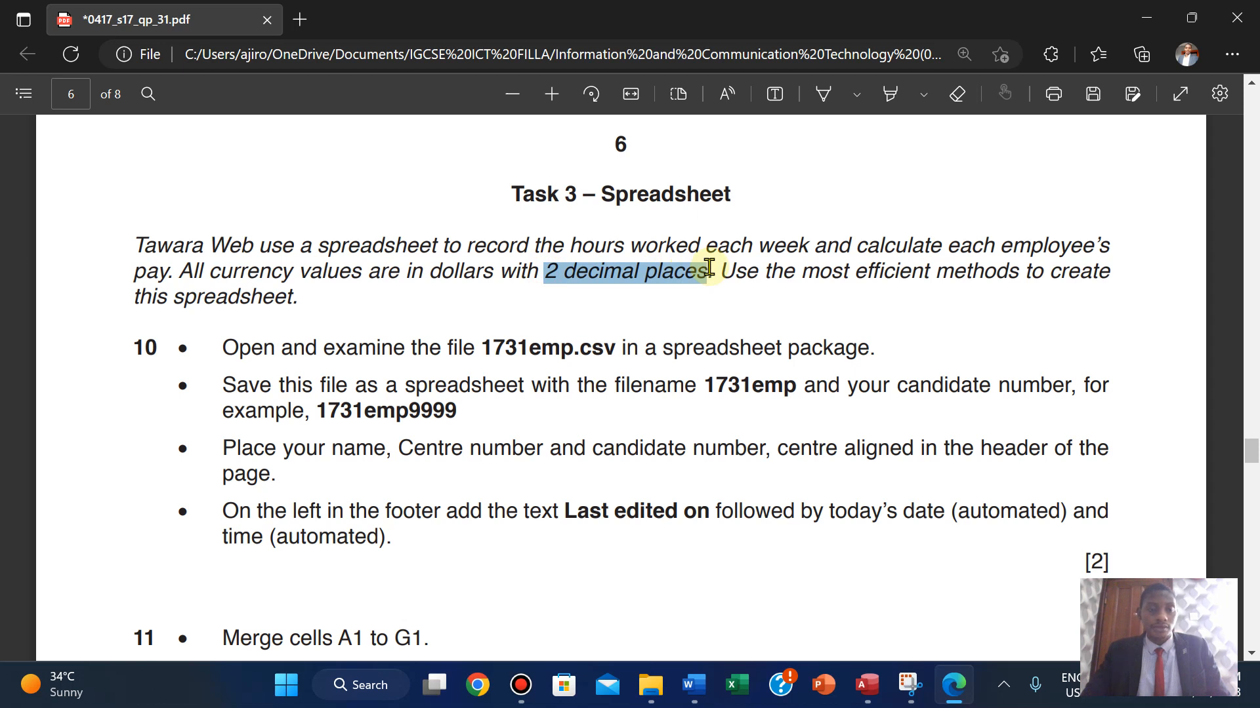
left_click_drag(429, 271, 496, 272)
mouse_move(541, 178)
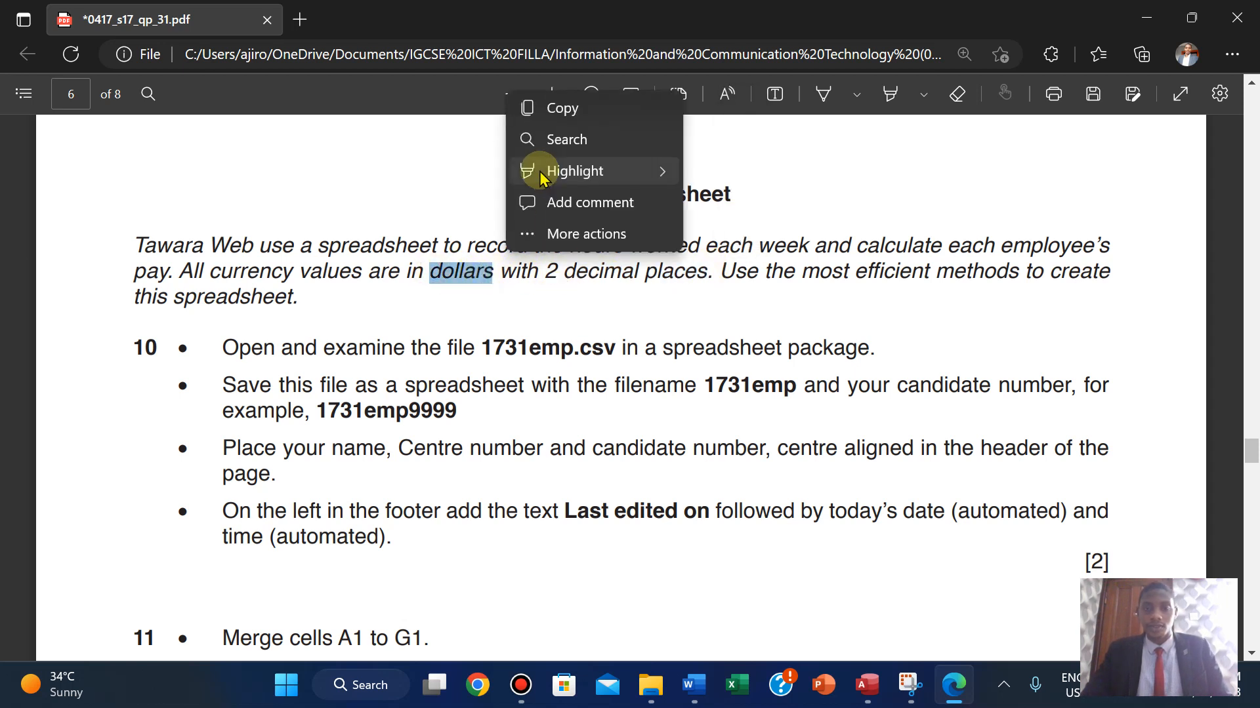
left_click(726, 246)
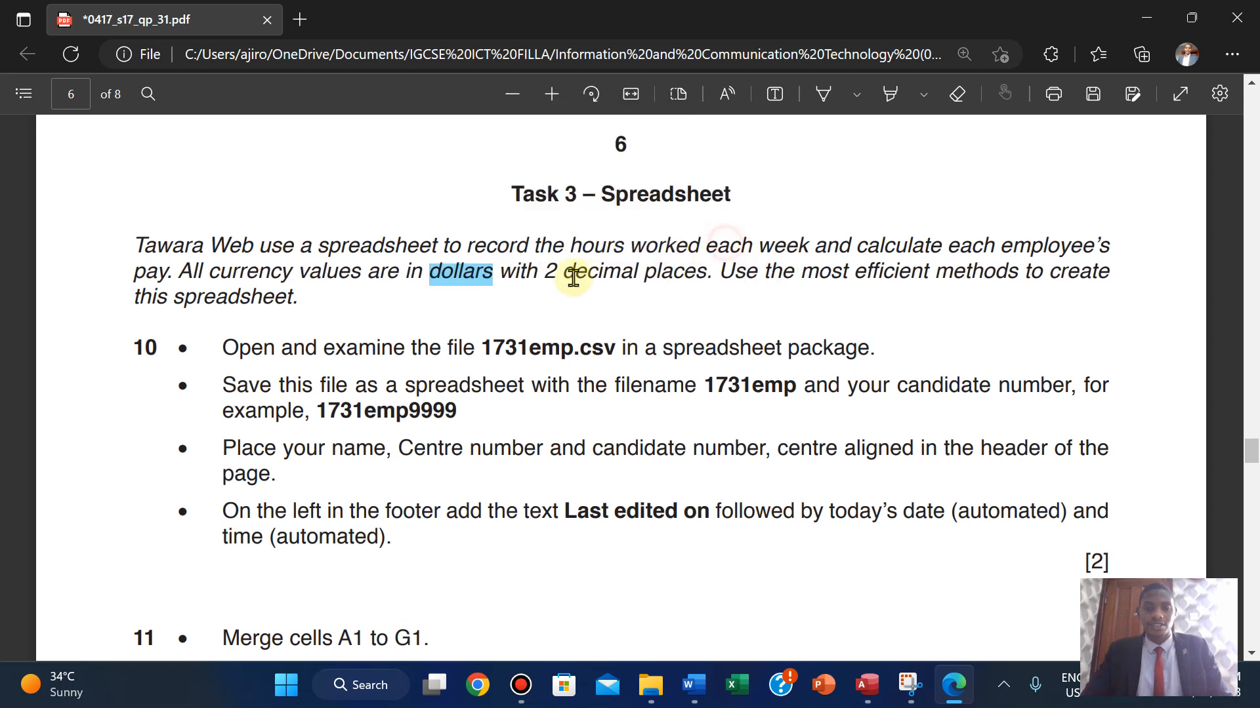
- Highlight '2 decimal places' in light blue and scroll down to question 11
left_click_drag(667, 284, 705, 273)
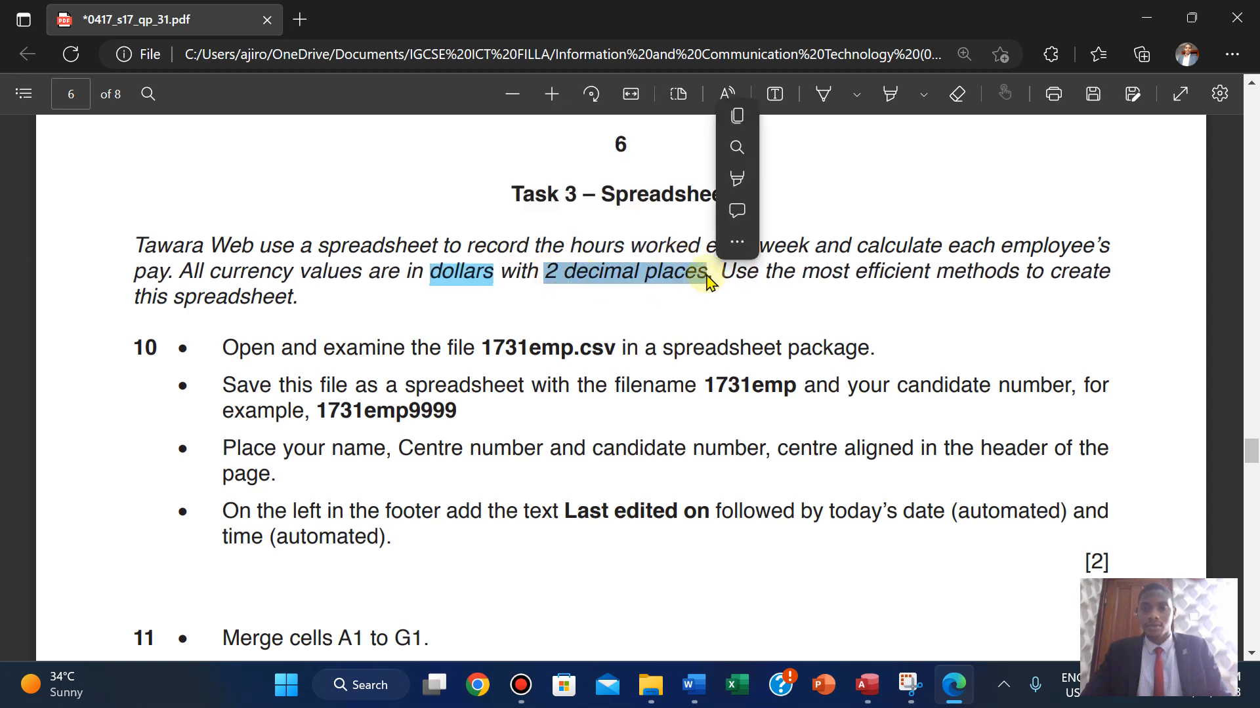
mouse_move(736, 202)
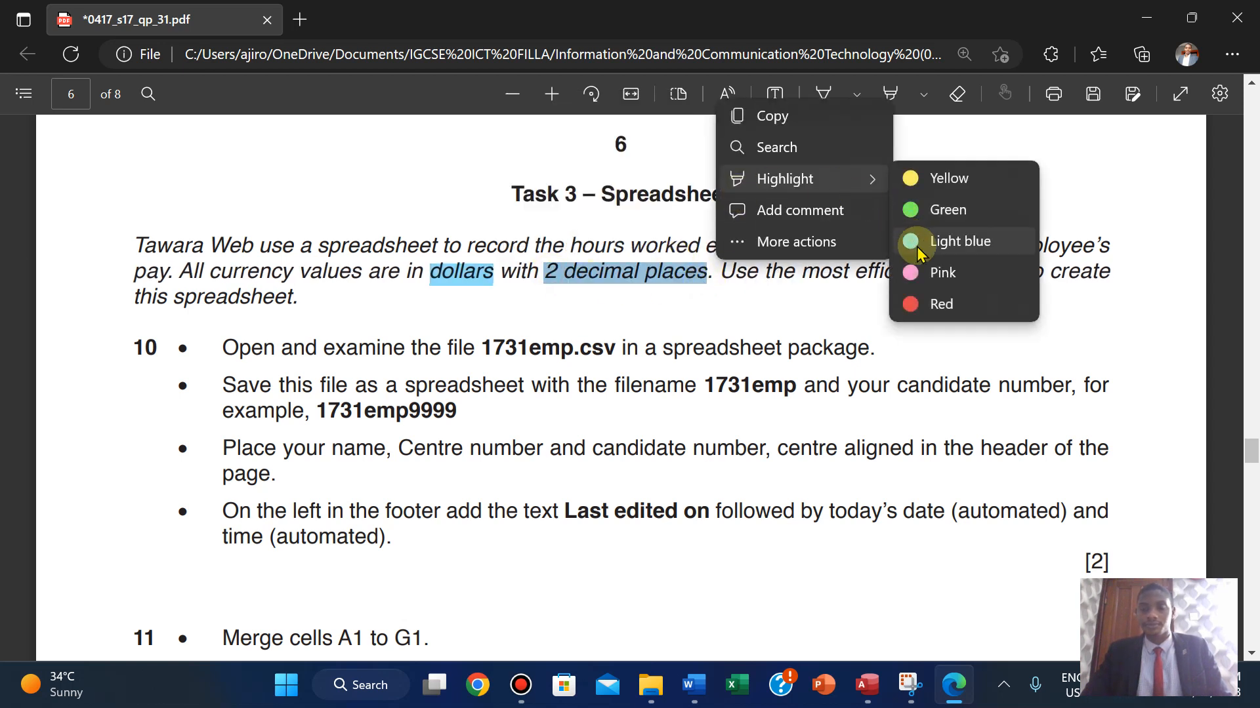
left_click(918, 252)
scroll(917, 246, "down", 1)
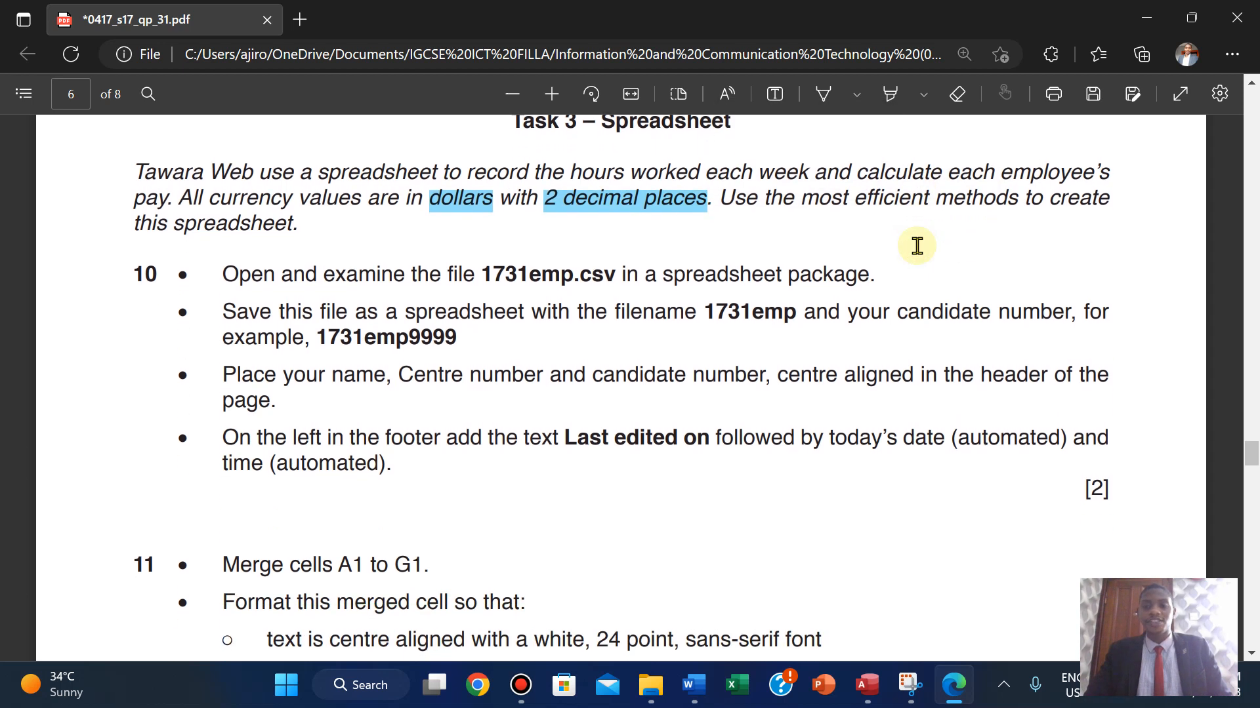
scroll(917, 246, "down", 1)
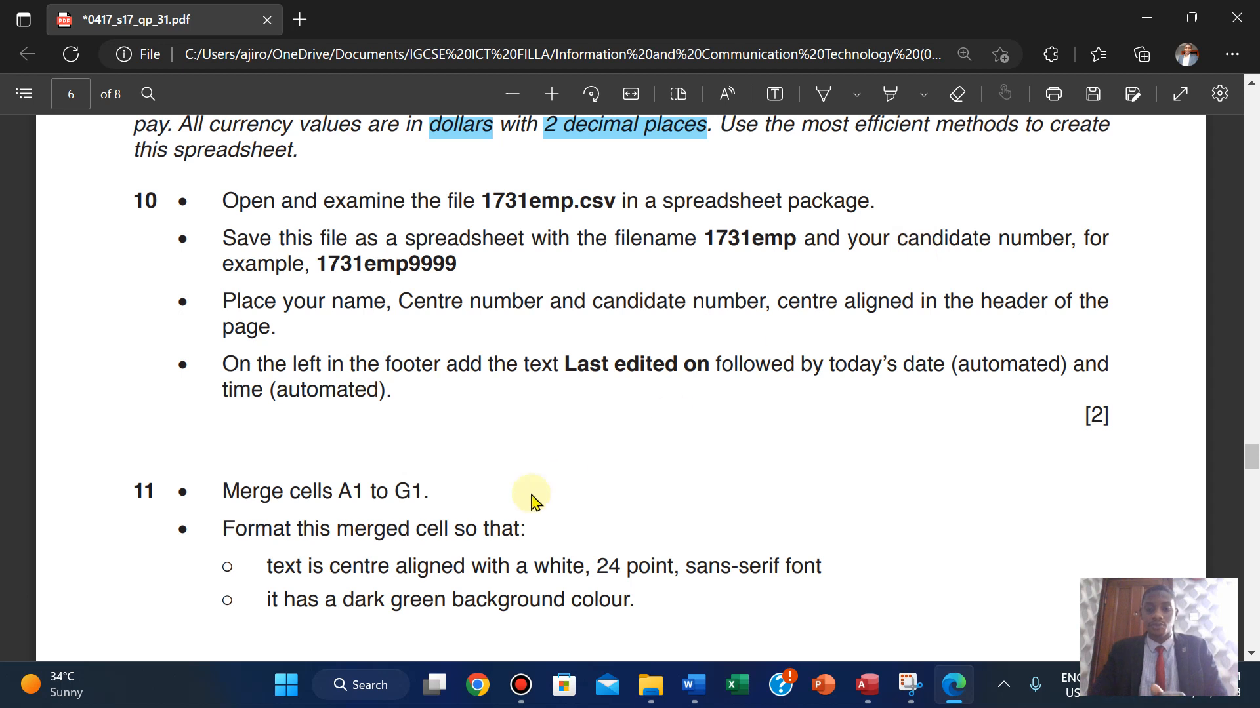
mouse_move(690, 685)
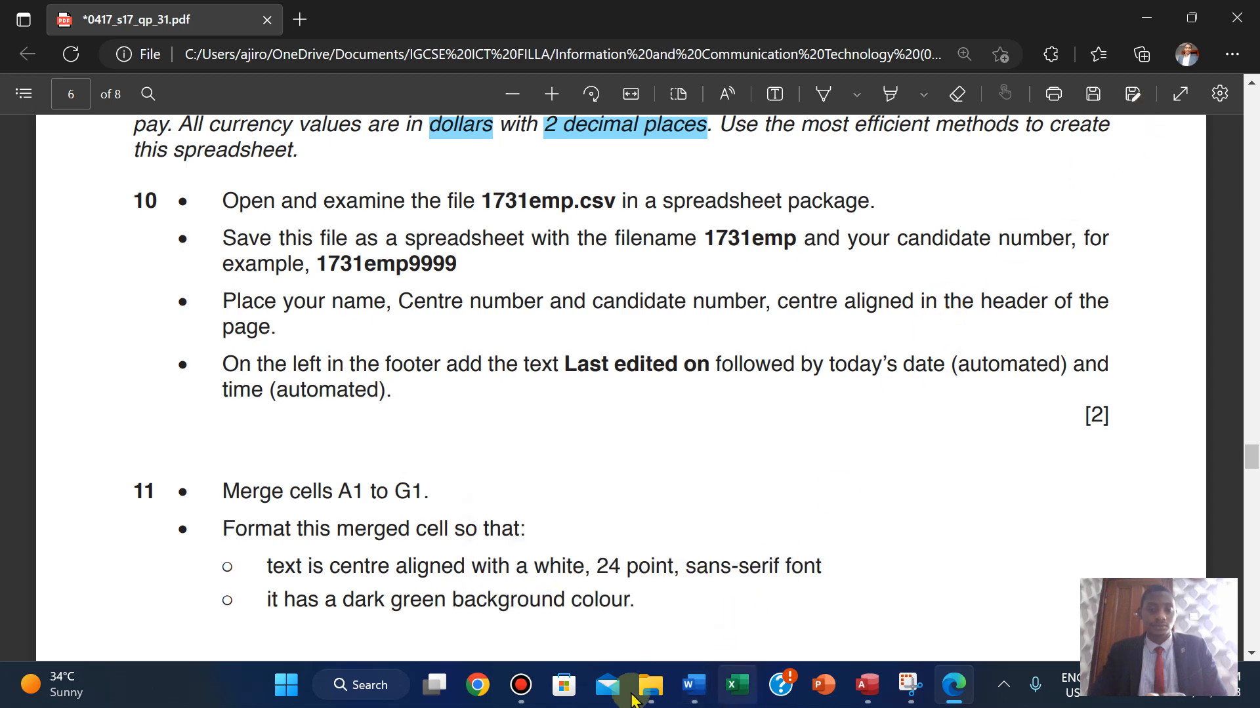
- Open 1731emp from 0417_s17_sf_31 > 06_0417_31_Confidential Source Files 2017 in Excel
left_click(637, 571)
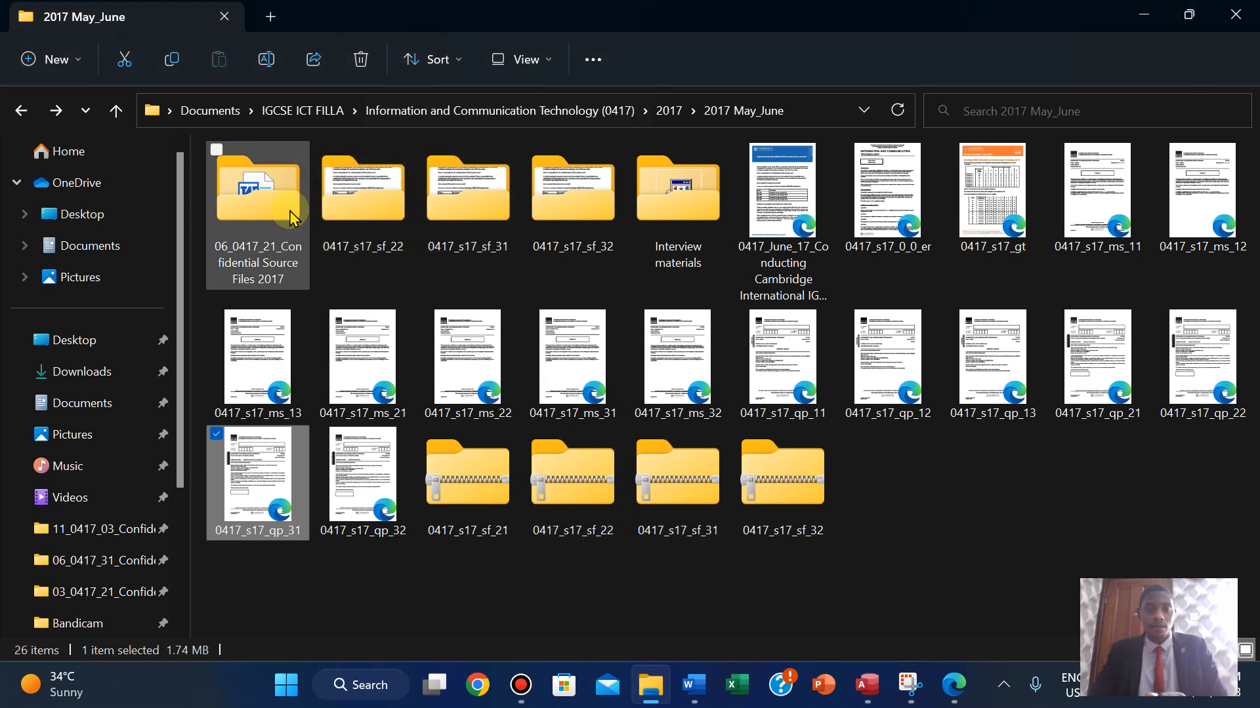
left_click(479, 229)
double_click(479, 230)
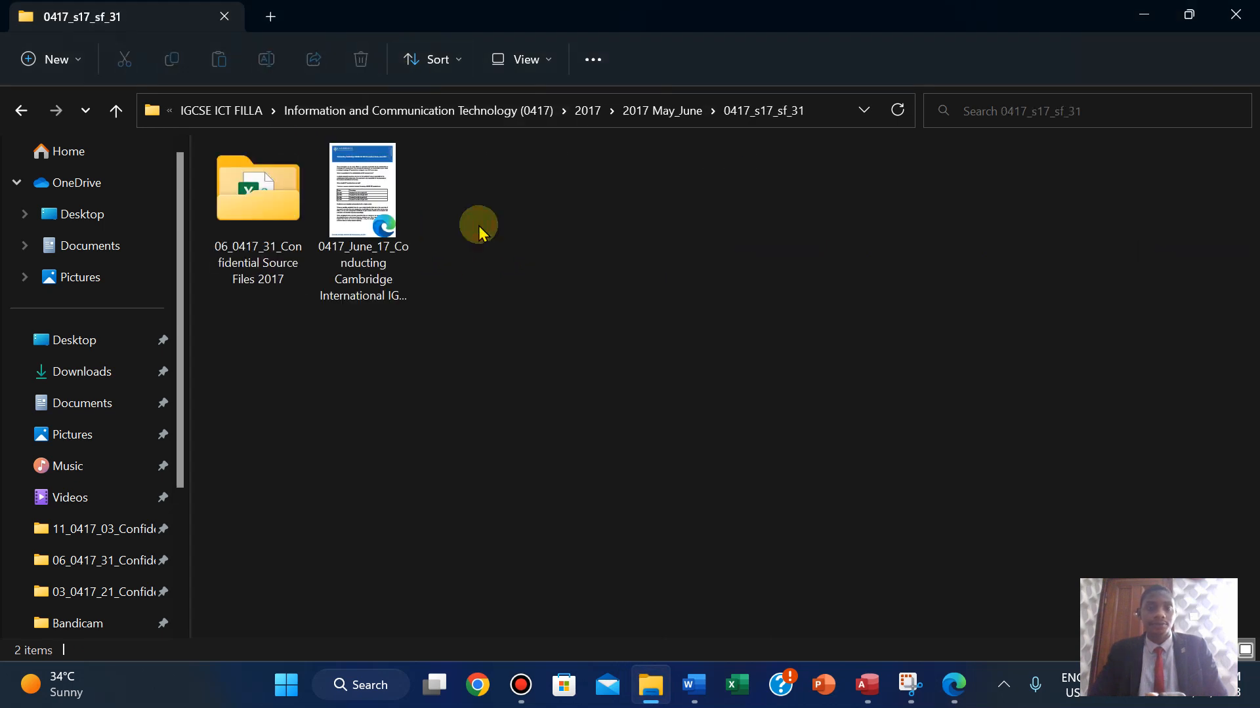
double_click(286, 220)
double_click(288, 225)
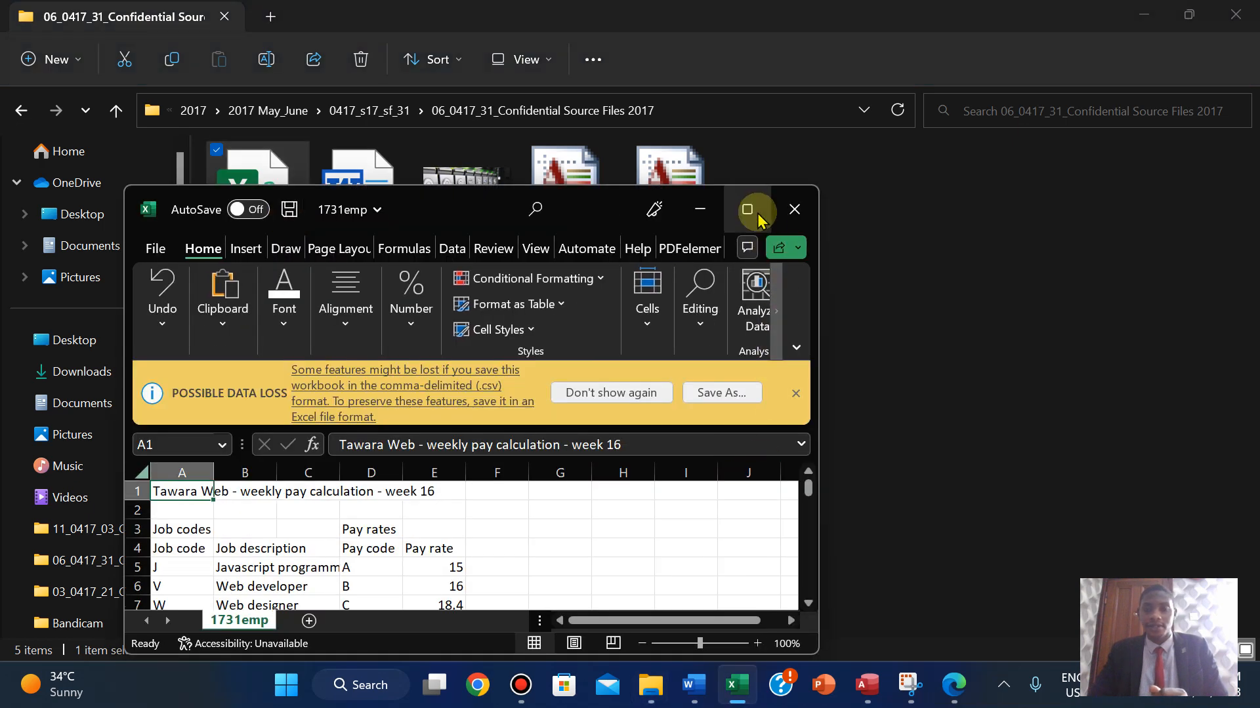
- Maximise Excel, AutoFit columns A and B, and dismiss the Get Genuine Office warning
left_click(748, 209)
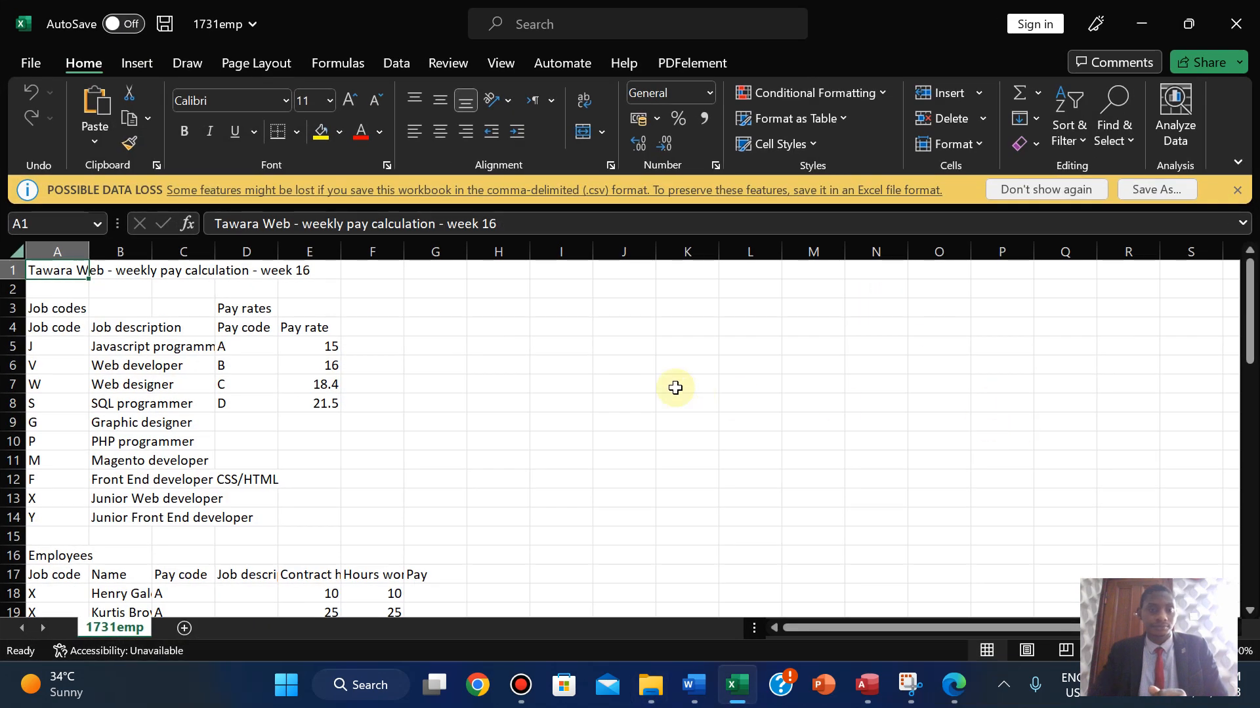
double_click(92, 253)
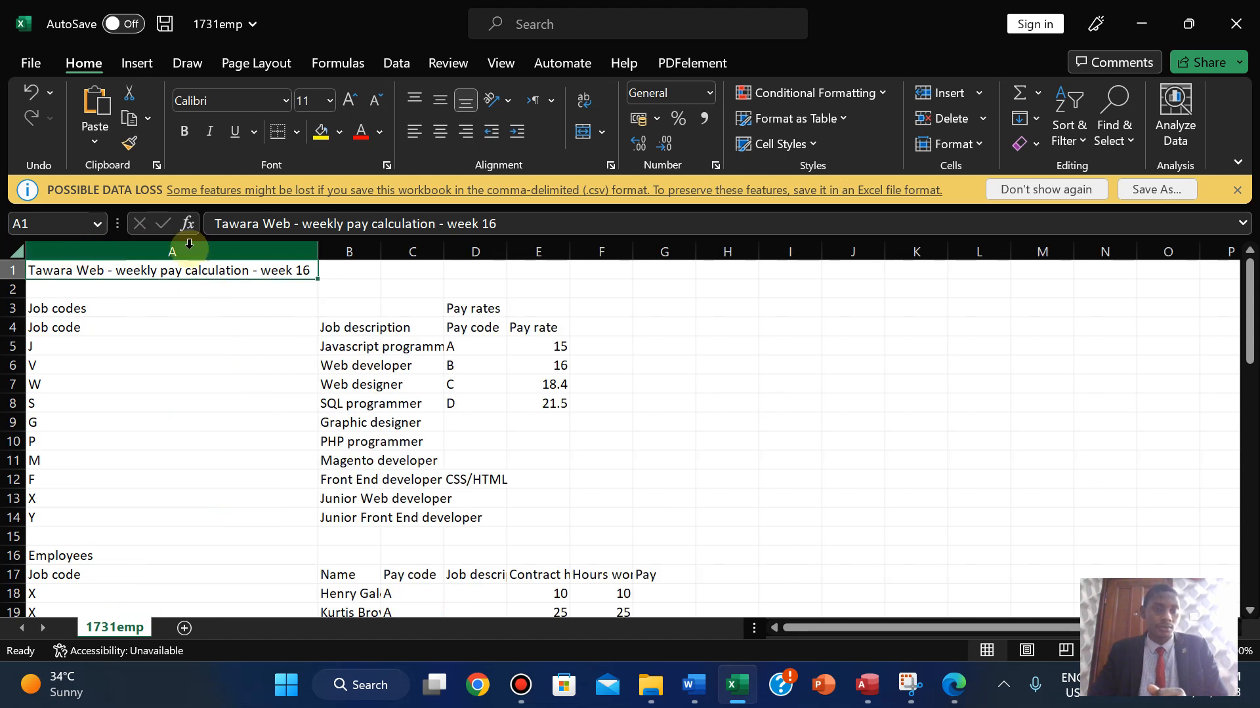
double_click(381, 255)
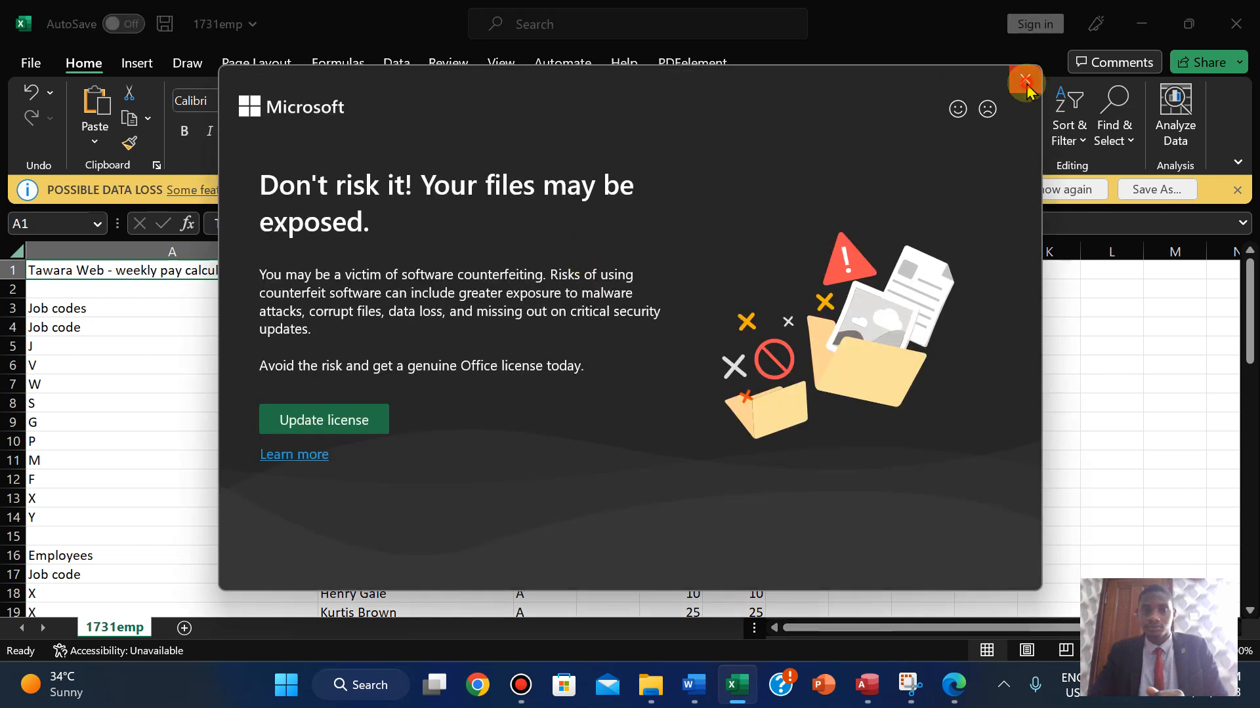
left_click(1025, 79)
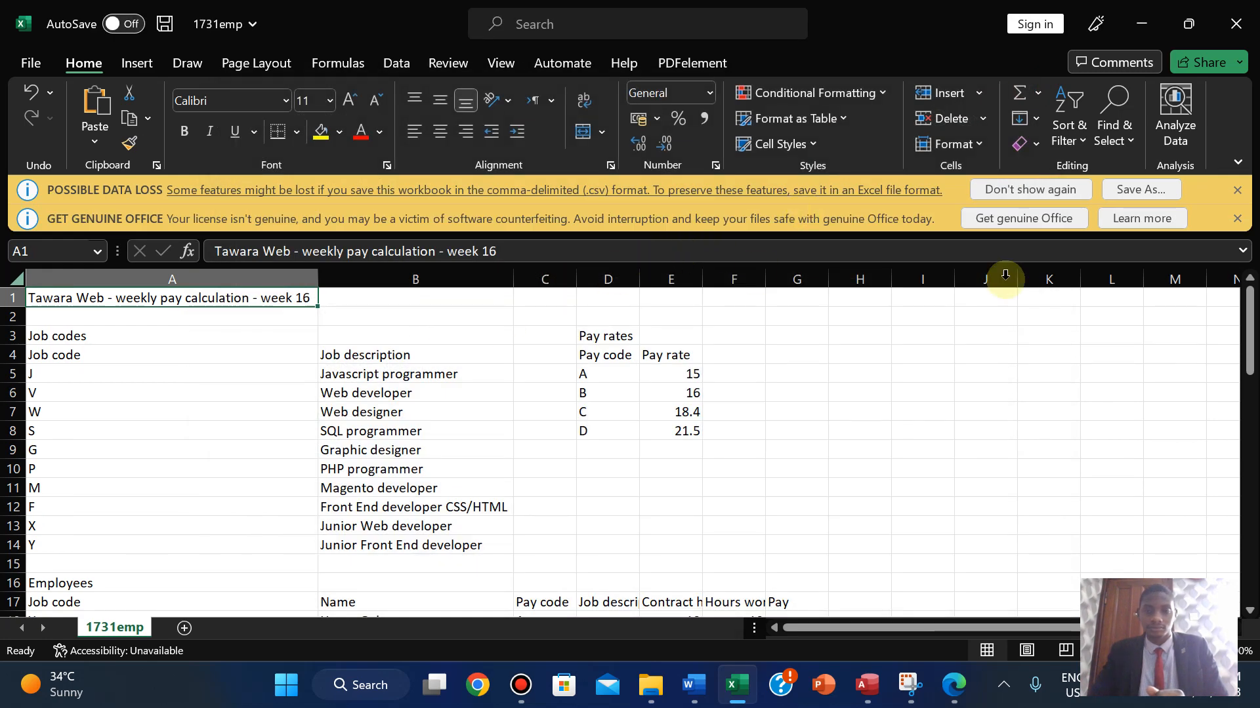
left_click(1235, 220)
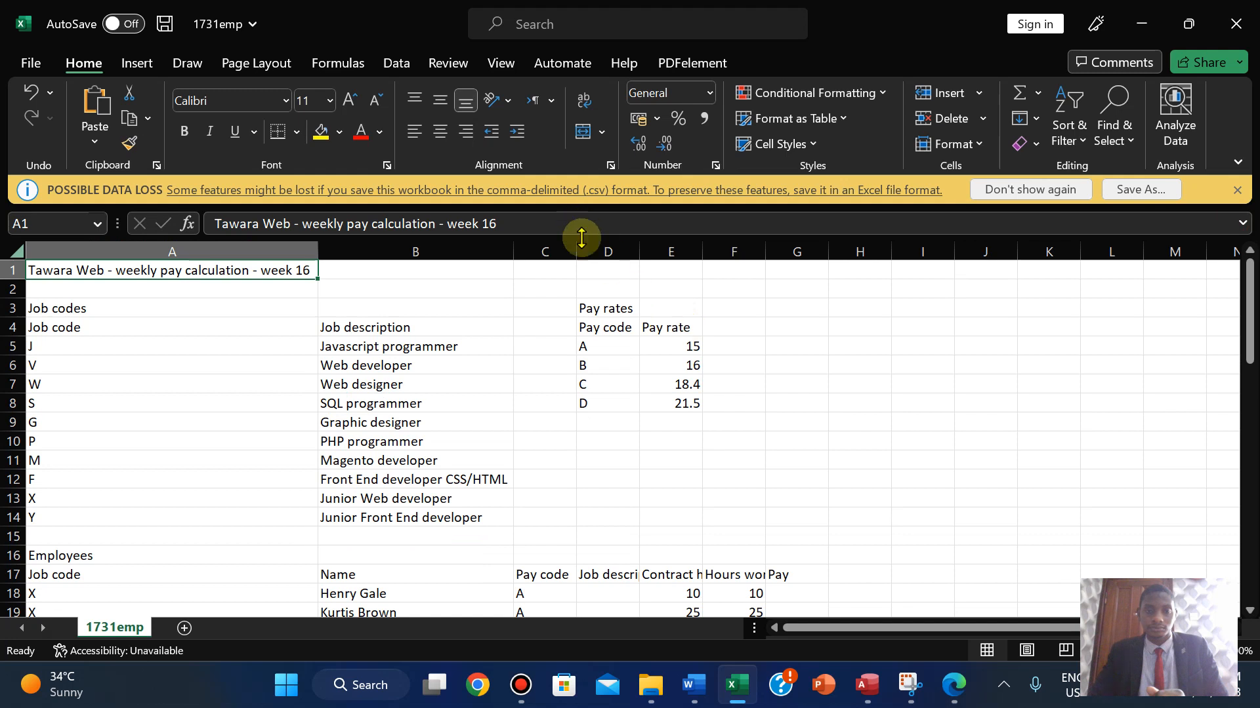
- AutoFit columns D, E, F and G to the Job description, Contract hours, Hours worked and Pay headings
left_click_drag(641, 252, 642, 252)
double_click(642, 252)
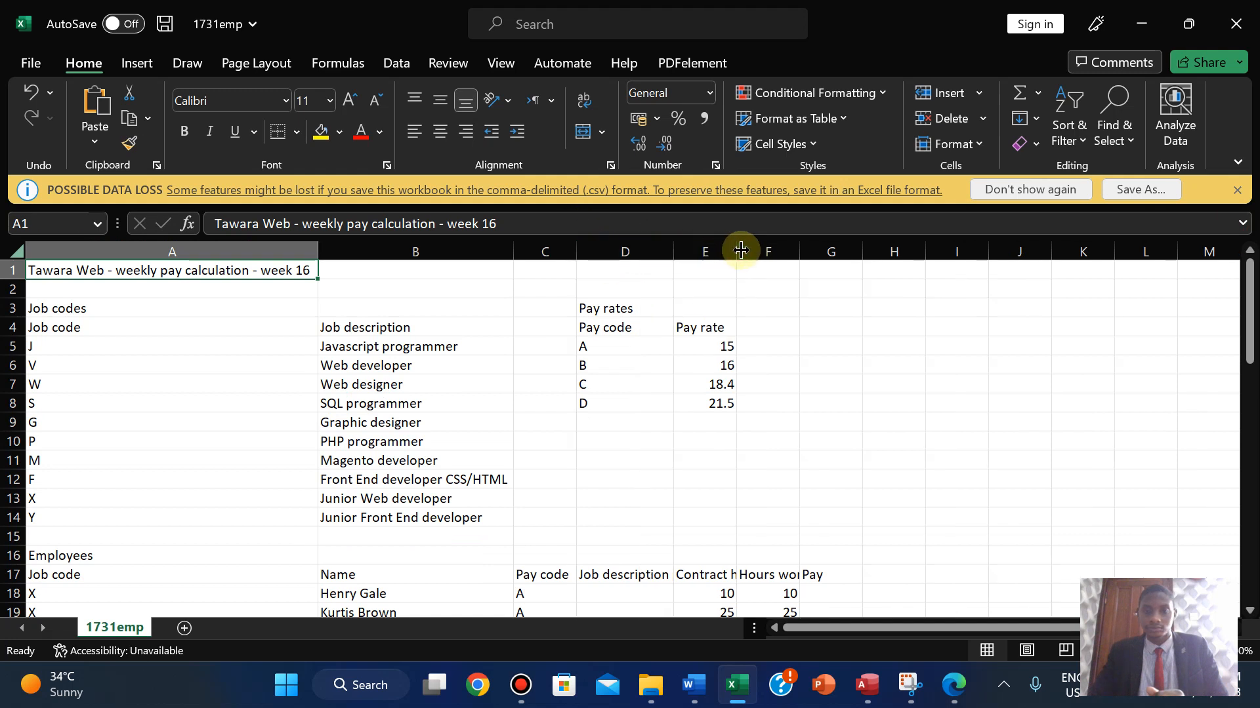
double_click(737, 252)
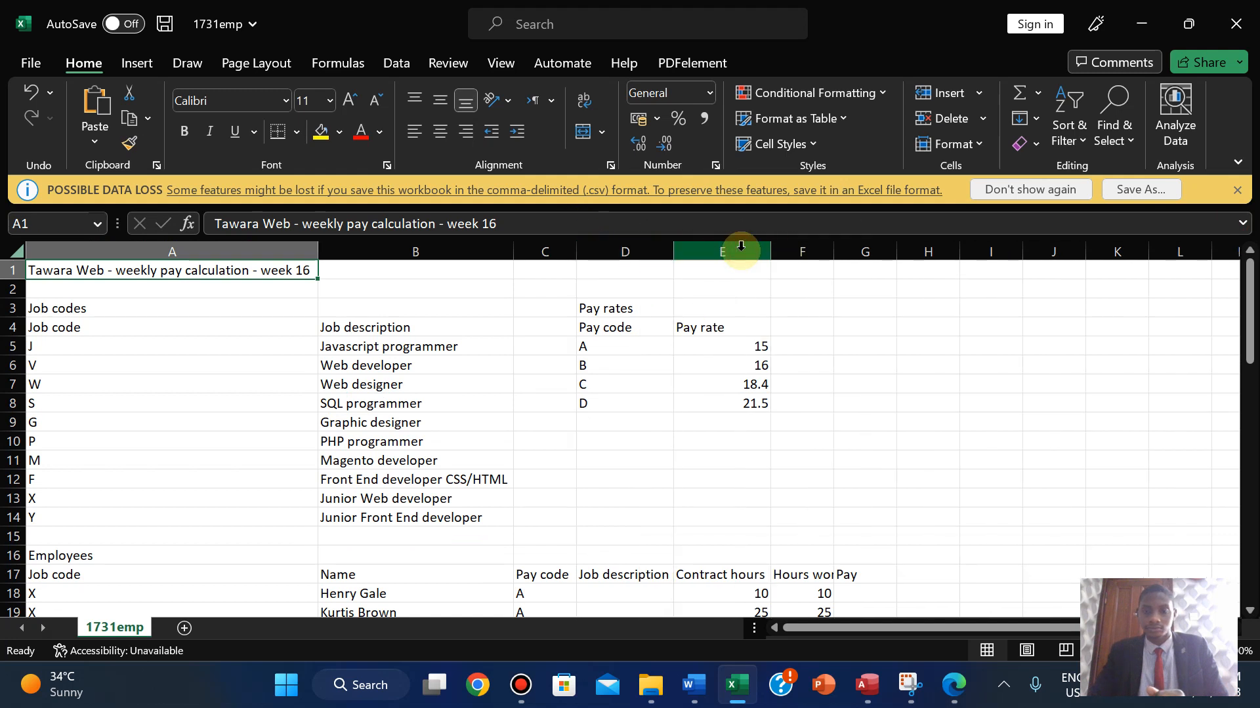
double_click(834, 252)
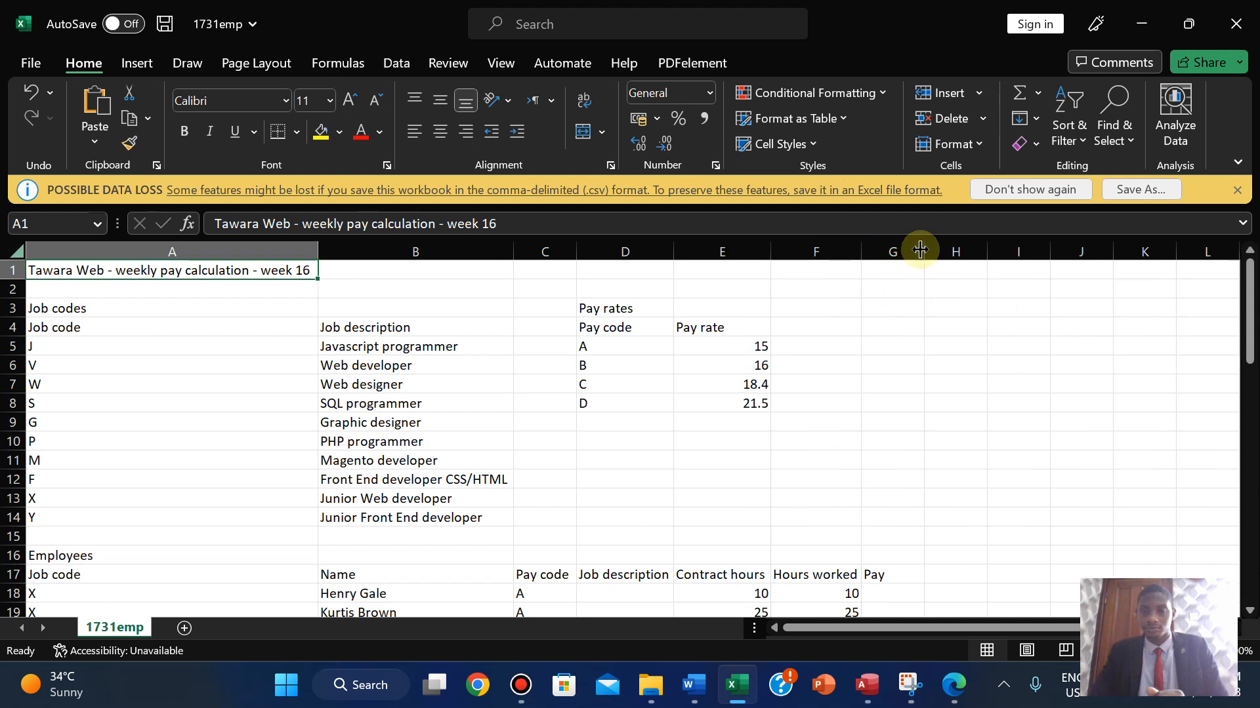
double_click(922, 252)
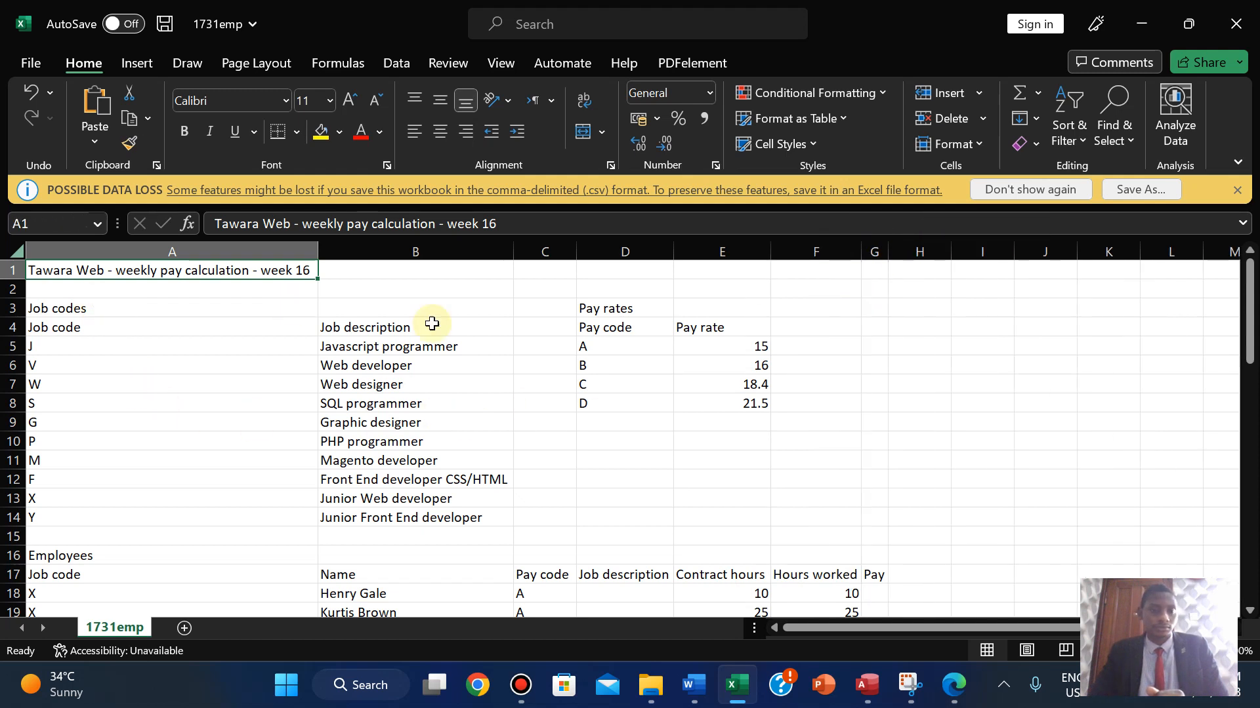
mouse_move(1251, 317)
left_mouse_down()
mouse_move(1246, 368)
mouse_move(1244, 320)
left_mouse_up()
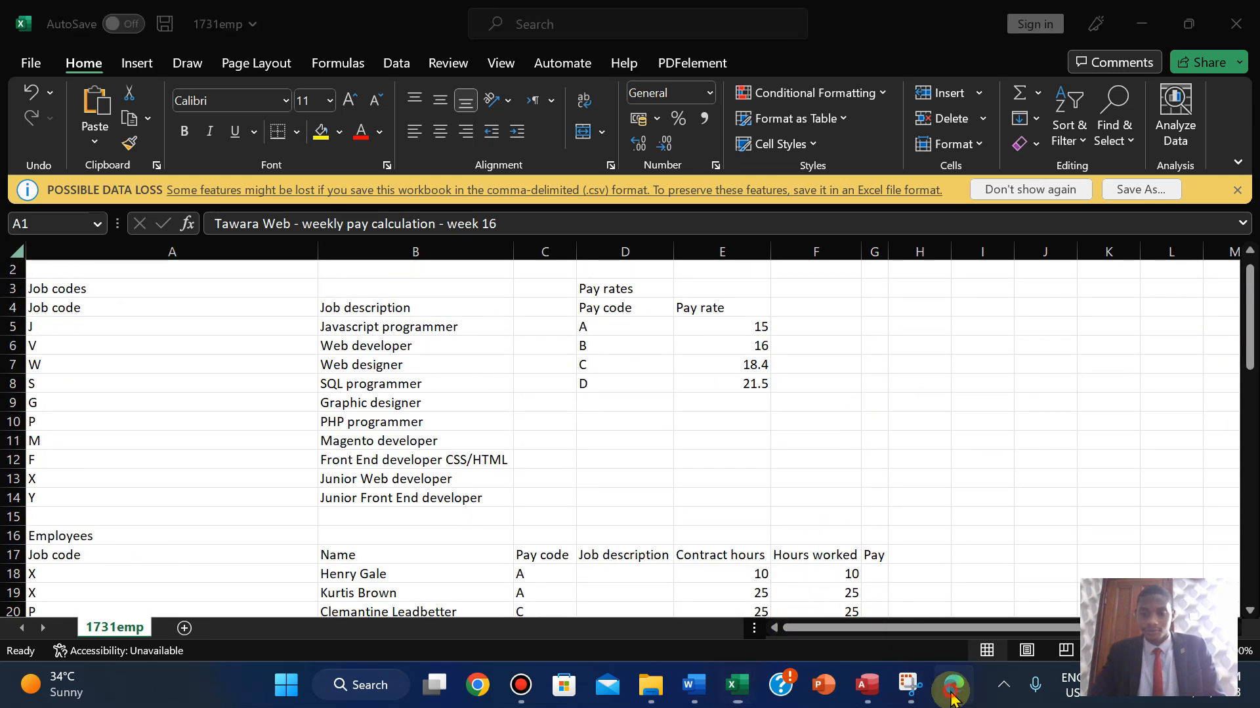
left_click(784, 692)
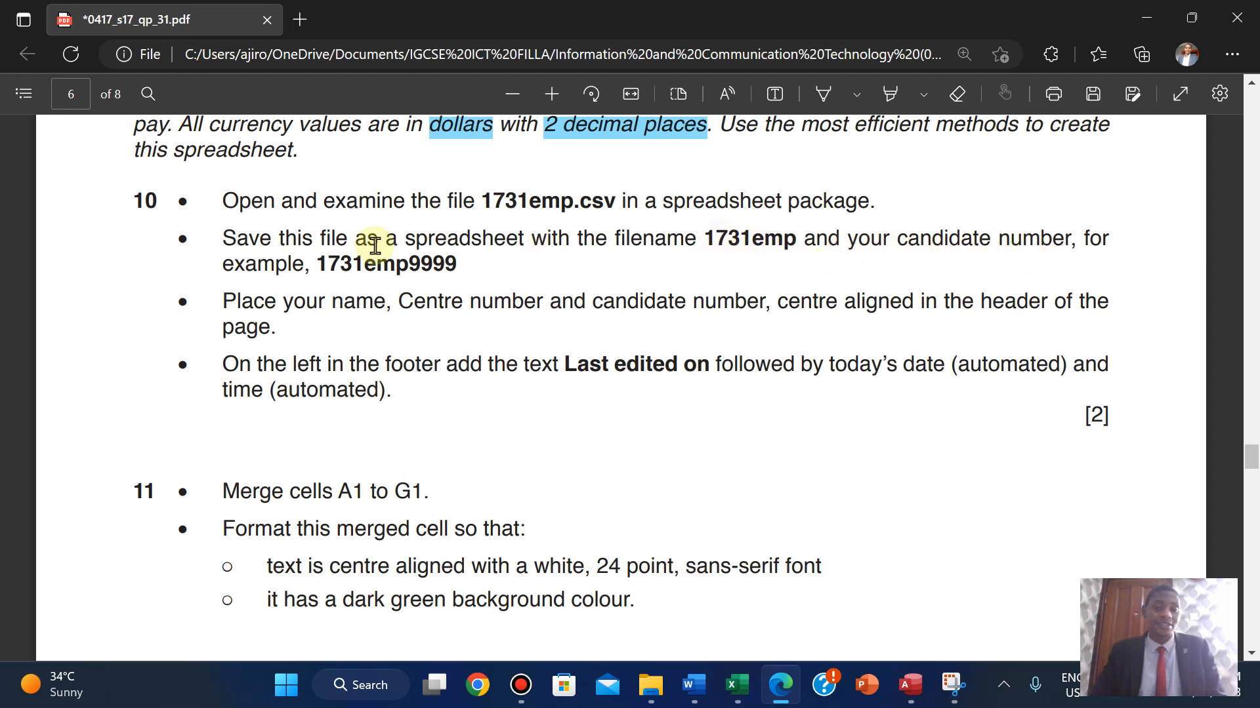
left_click(730, 689)
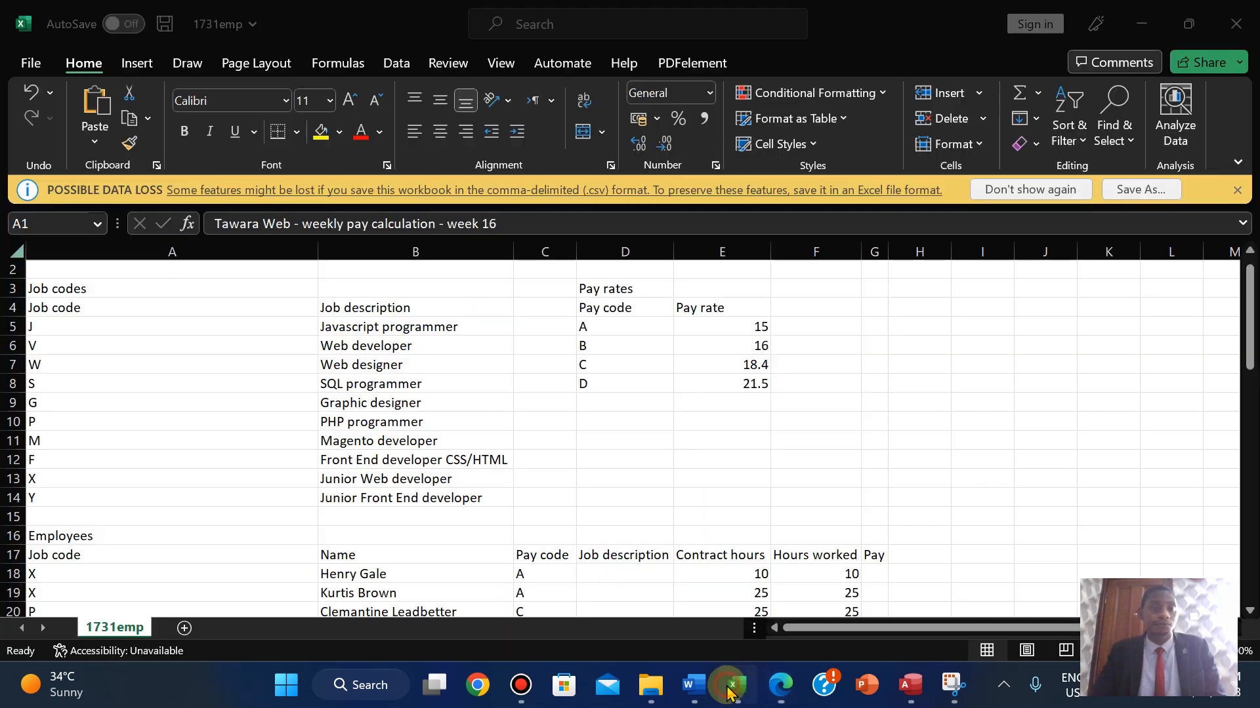
- Set up Save As with file name 1731emp2023 and type Excel Workbook
left_click(1156, 189)
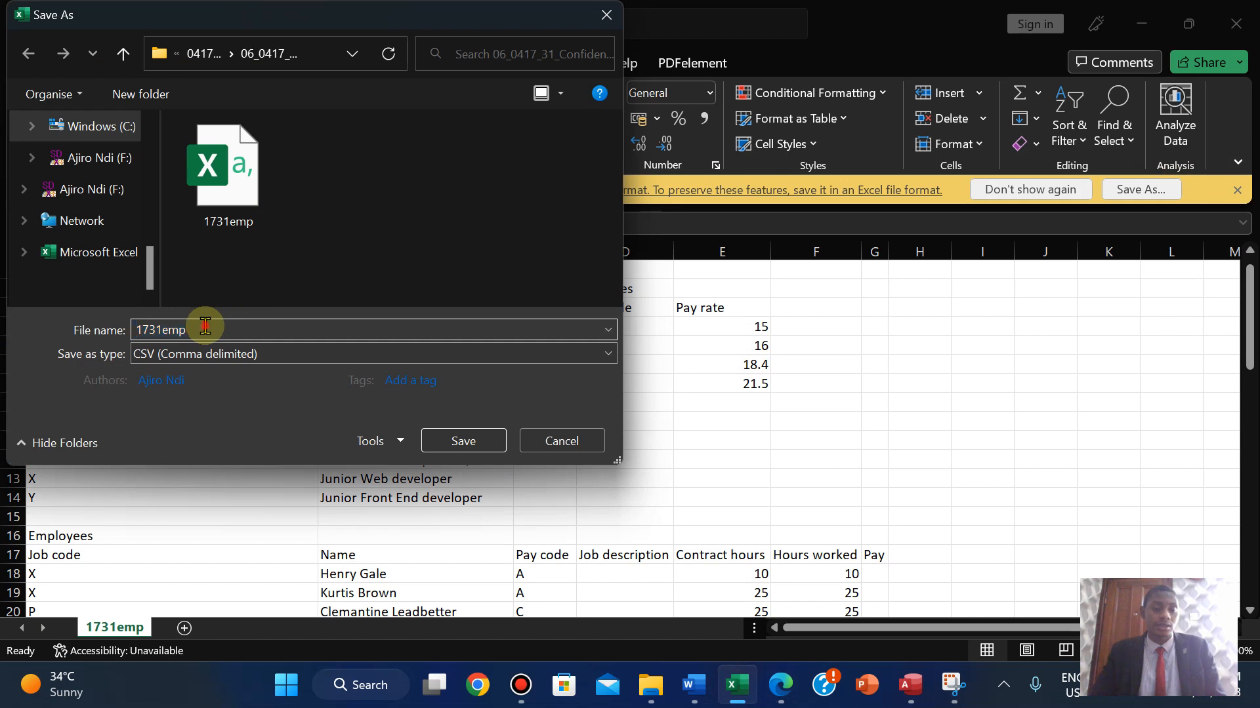
left_click(205, 326)
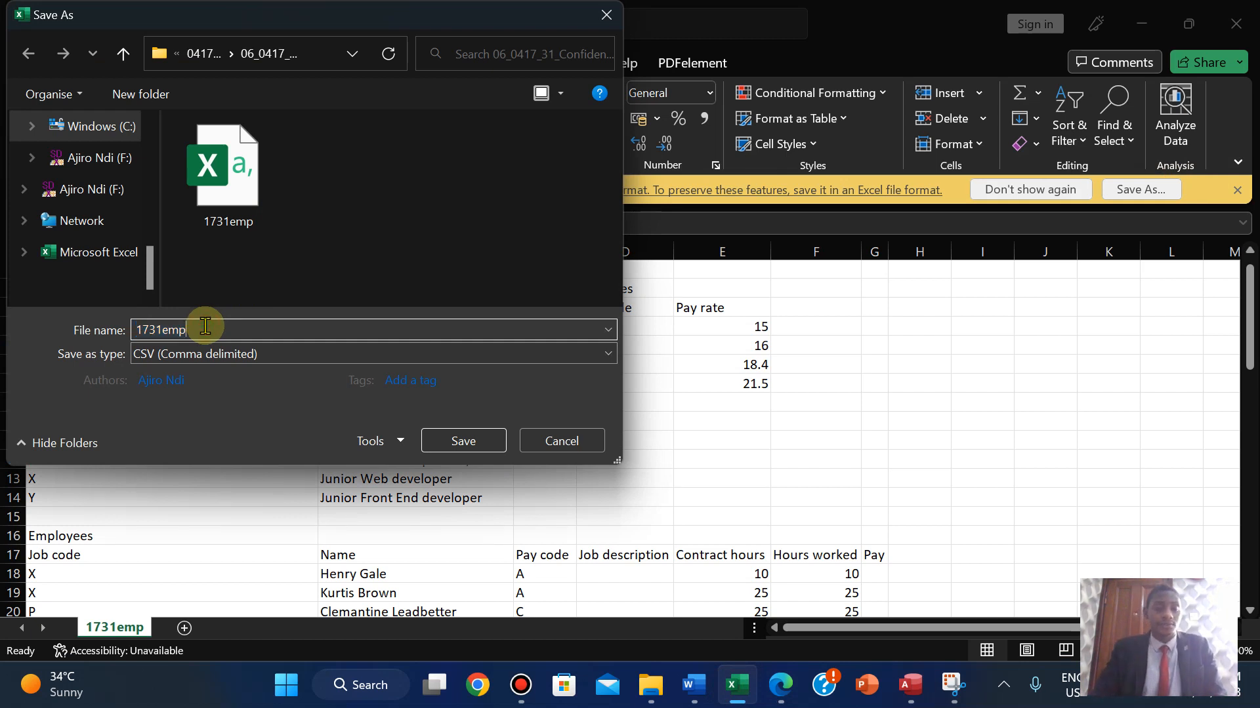
type("2023")
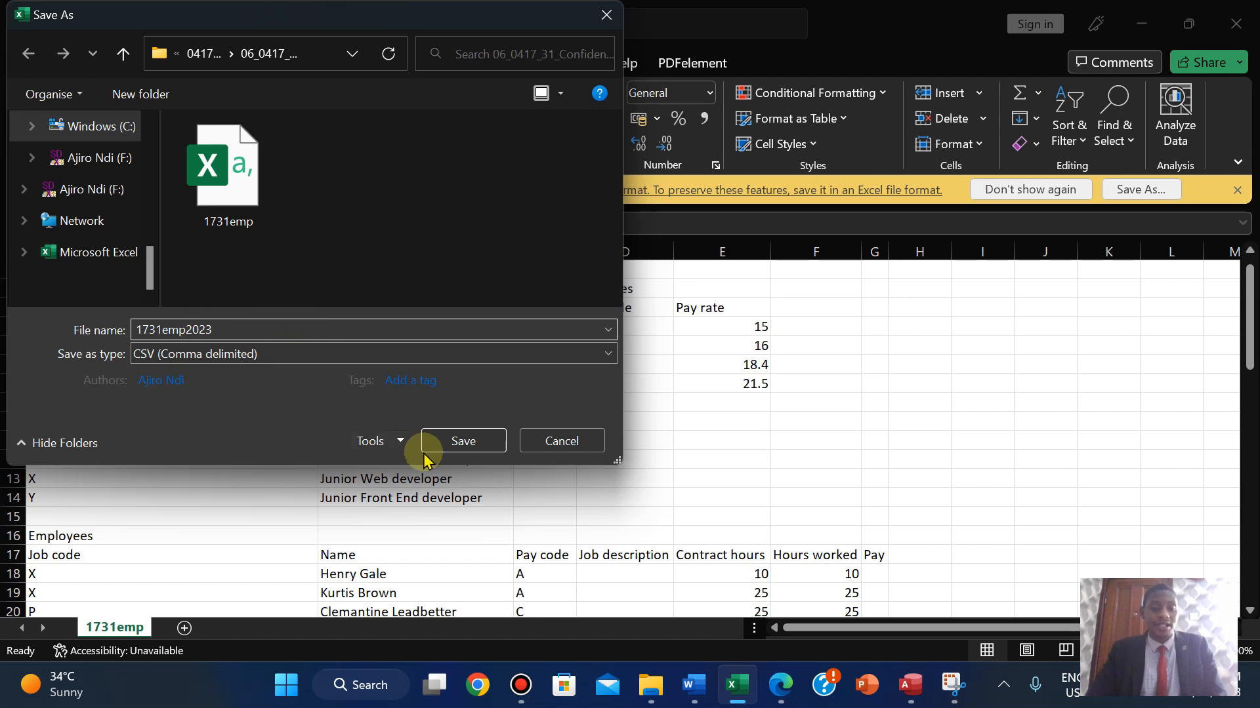
left_click(306, 362)
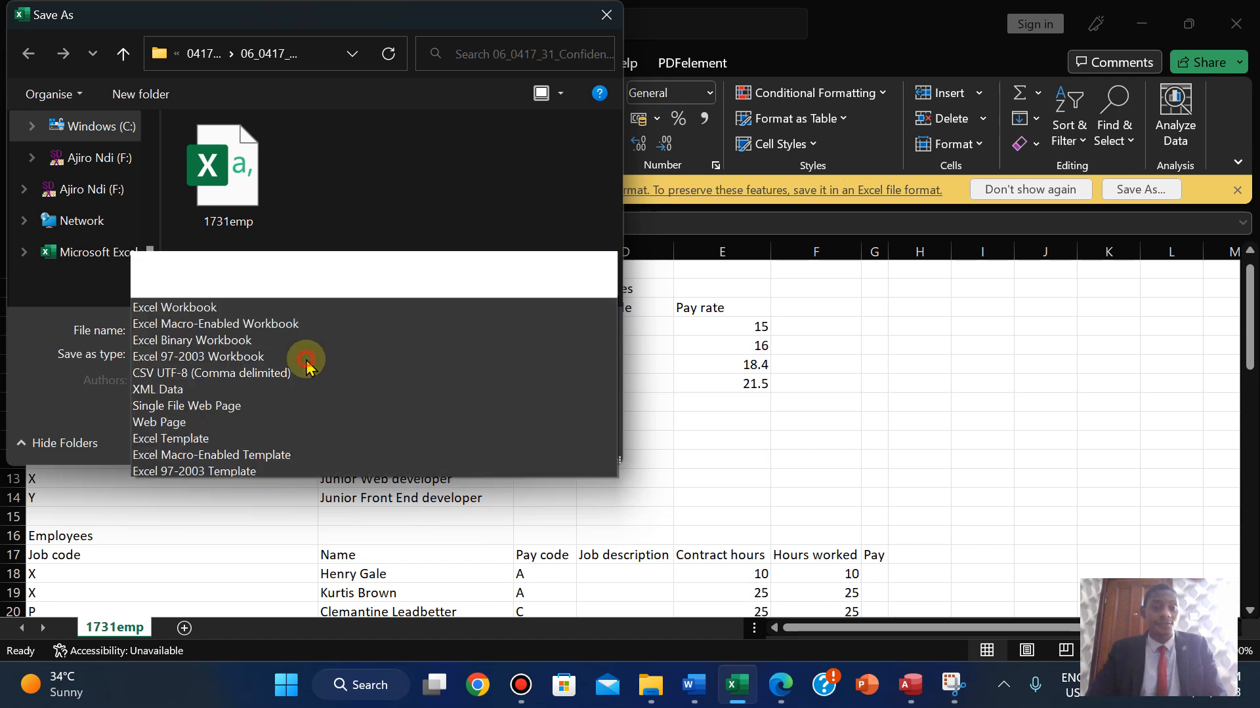
left_click(255, 8)
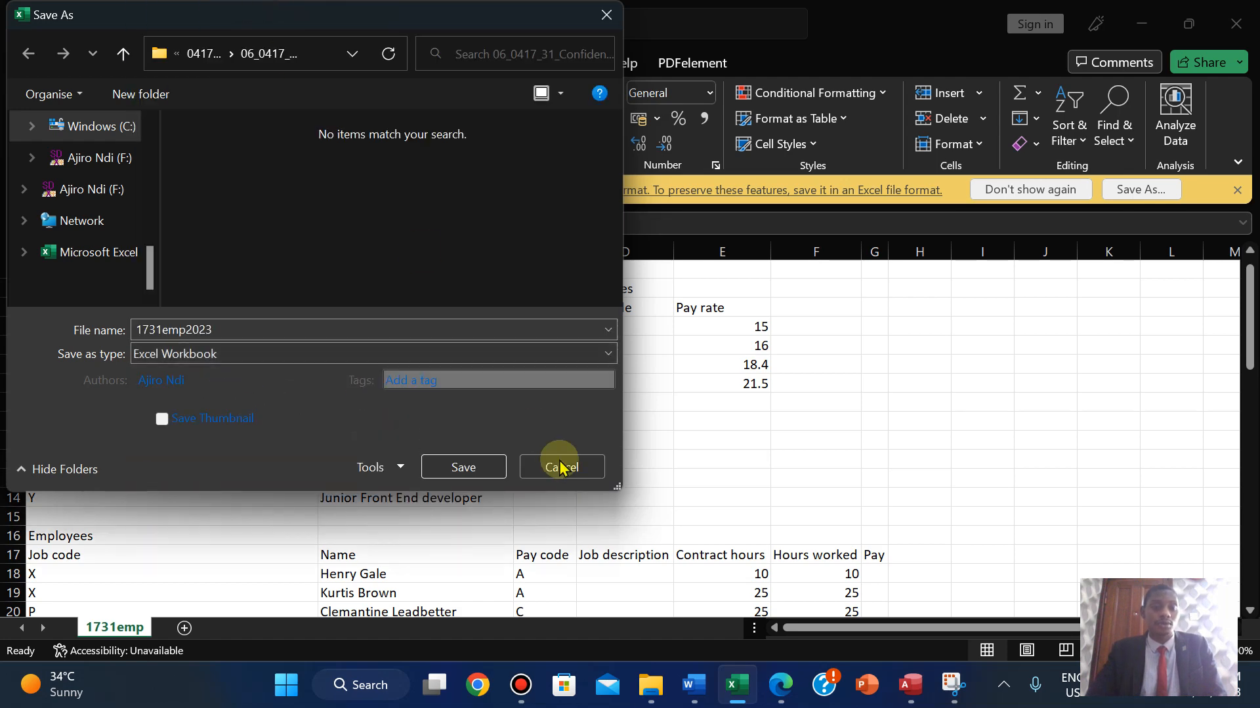
- Save the workbook as 1731emp2023 in Excel Workbook format, then check the exam paper
left_click(457, 465)
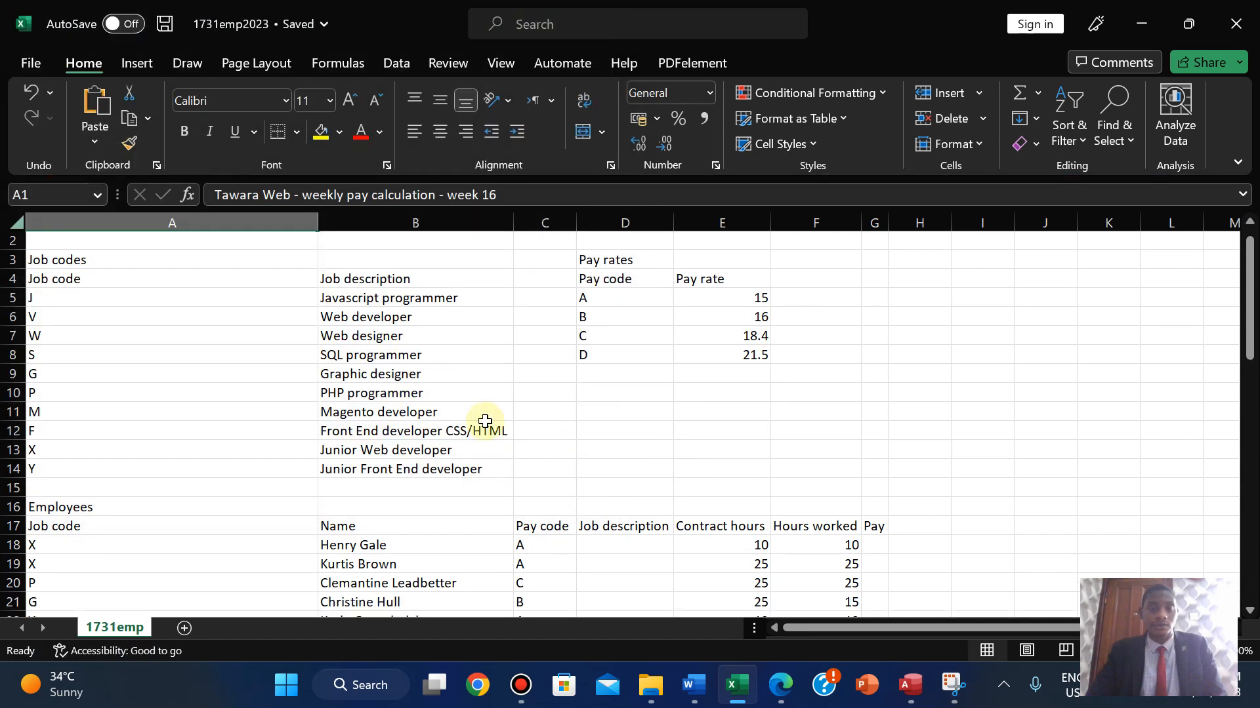
left_click_drag(1249, 282, 1246, 223)
left_click(777, 696)
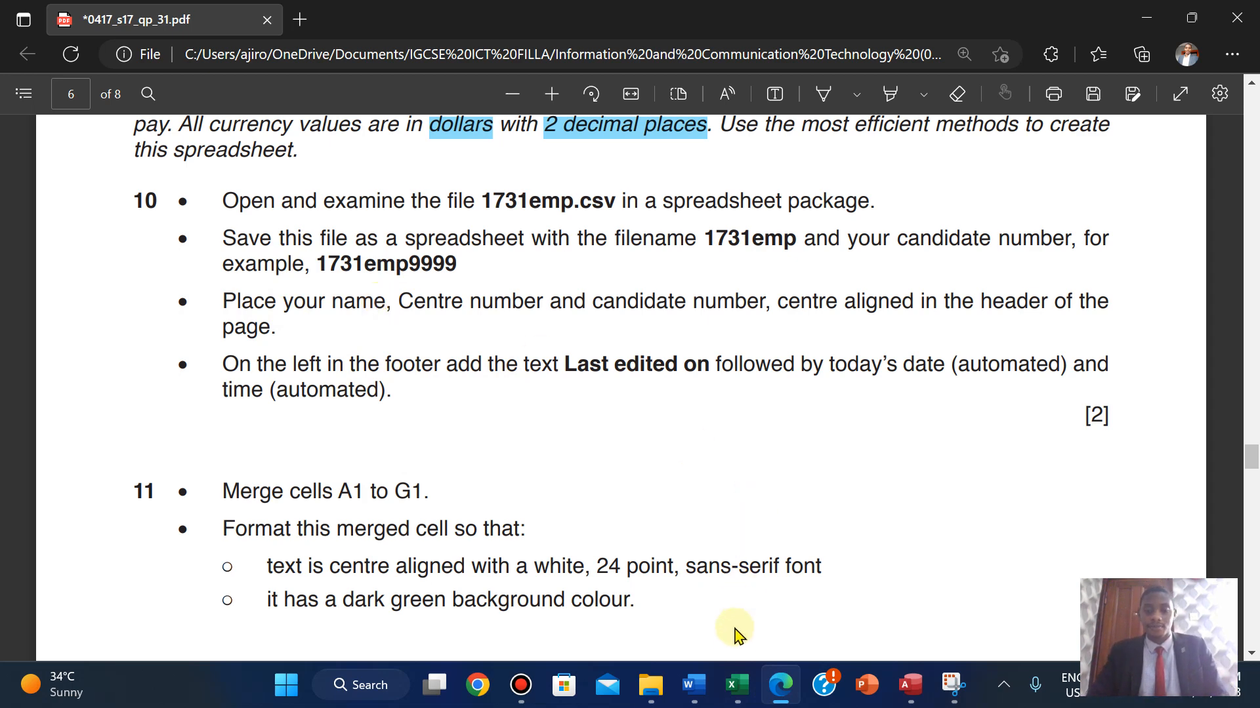
left_click(736, 698)
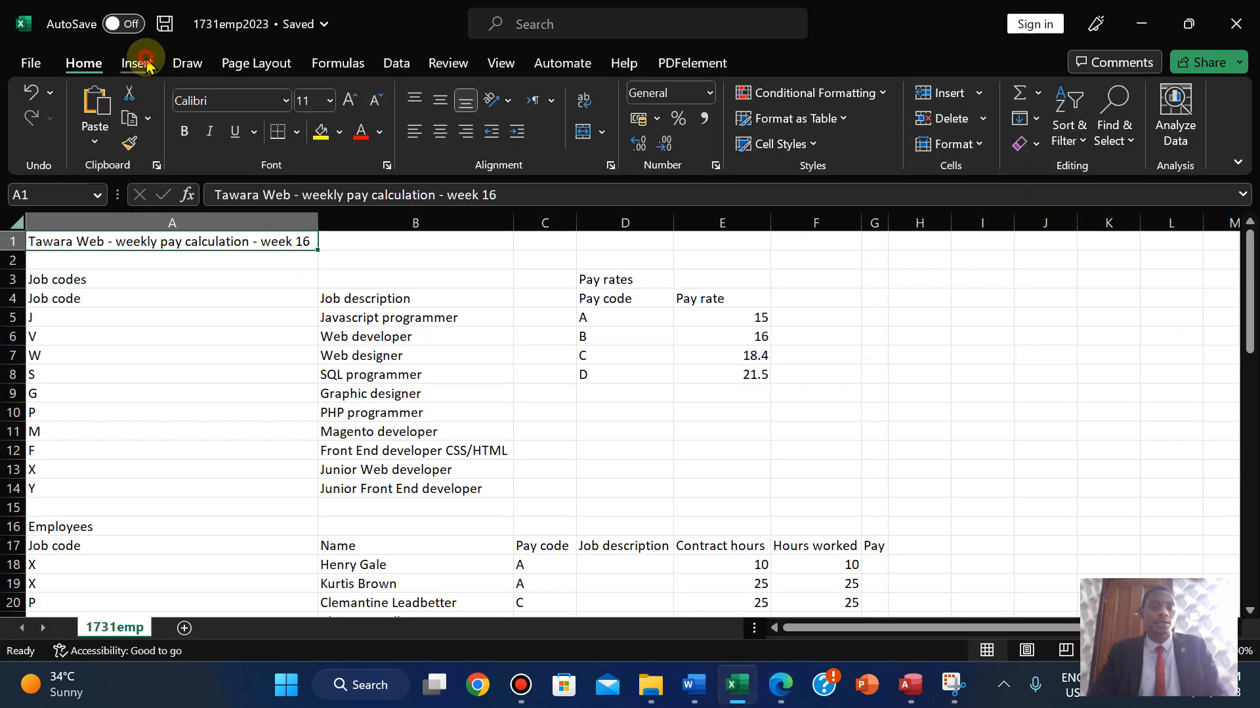
left_click(144, 64)
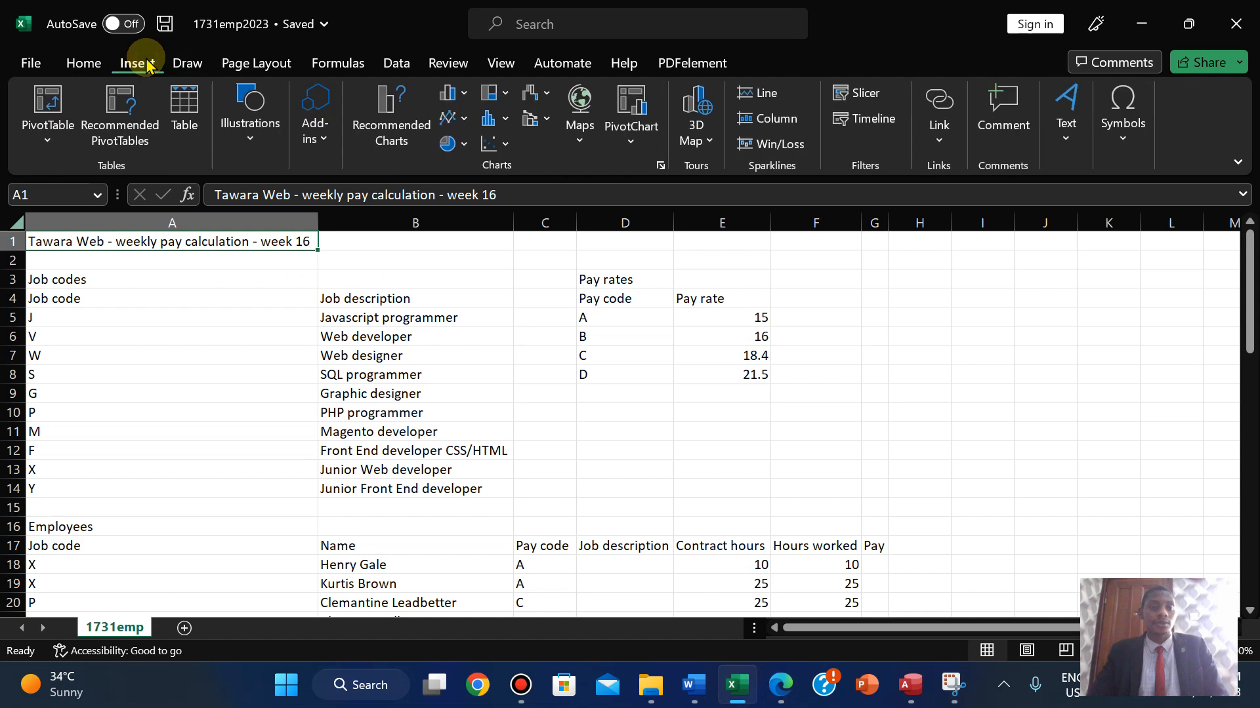
- Enter the candidate's name, centre number and candidate number in the centre header
left_click(1065, 144)
left_click(1070, 209)
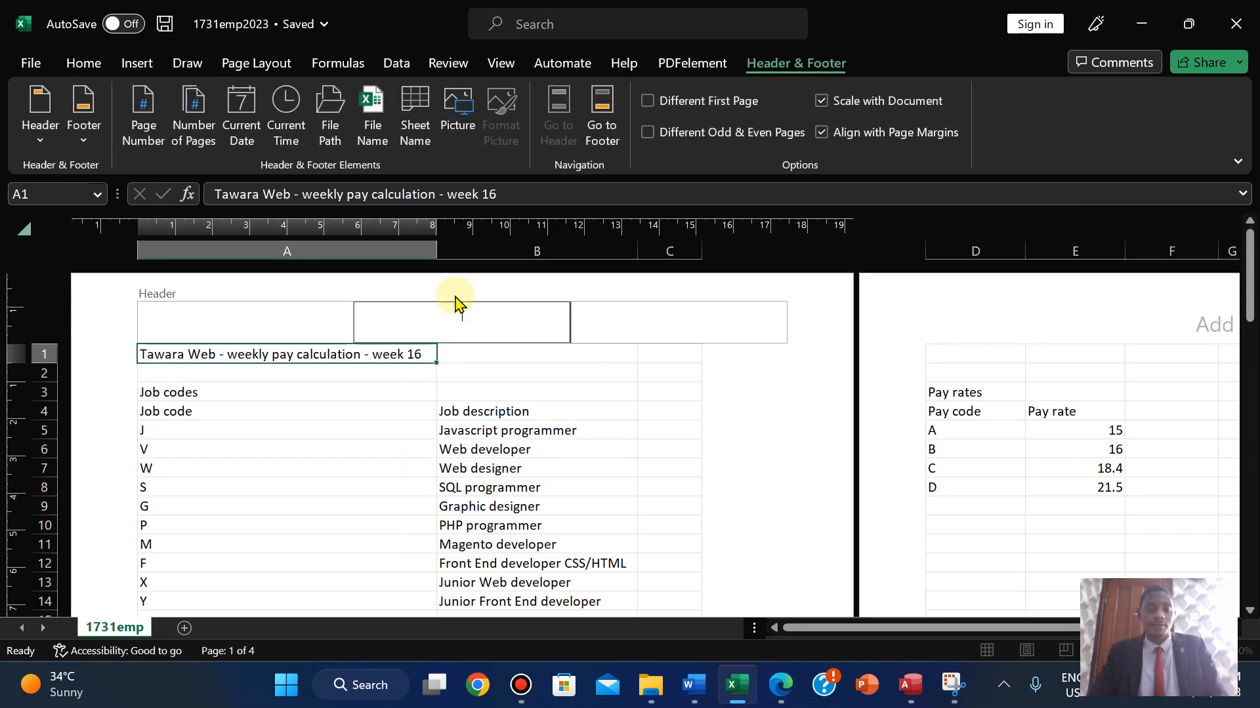
left_click(778, 687)
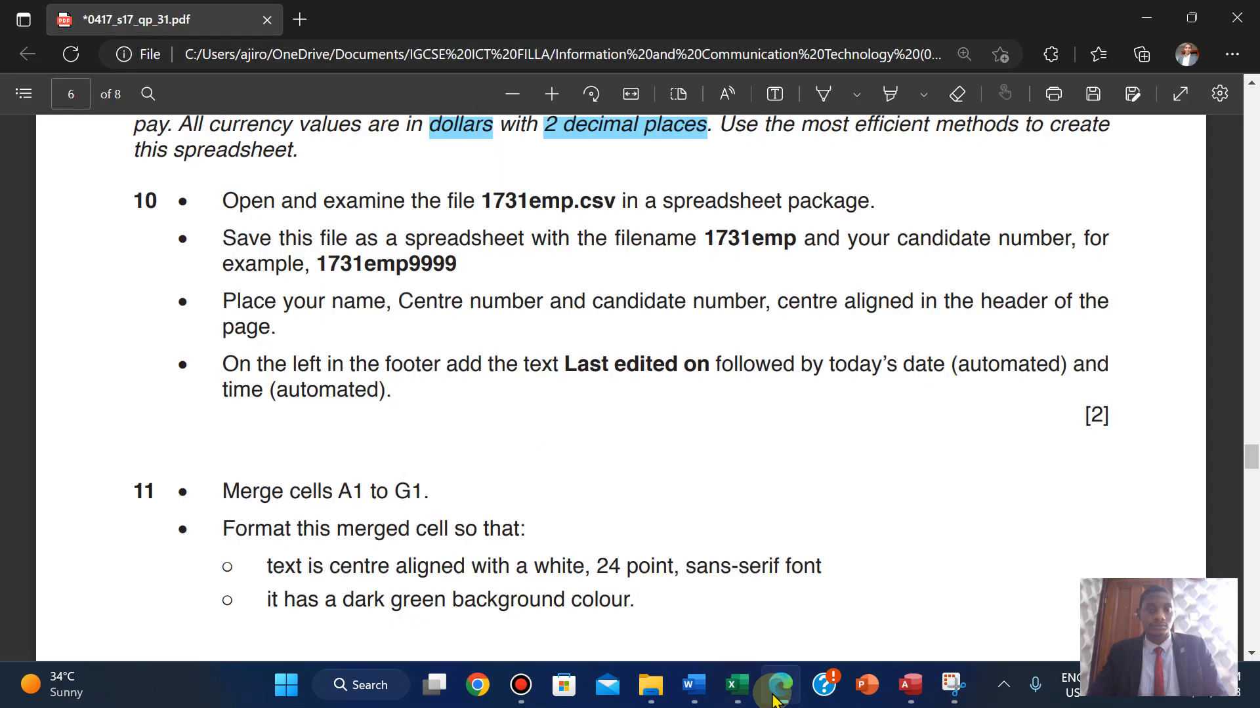
left_click(775, 699)
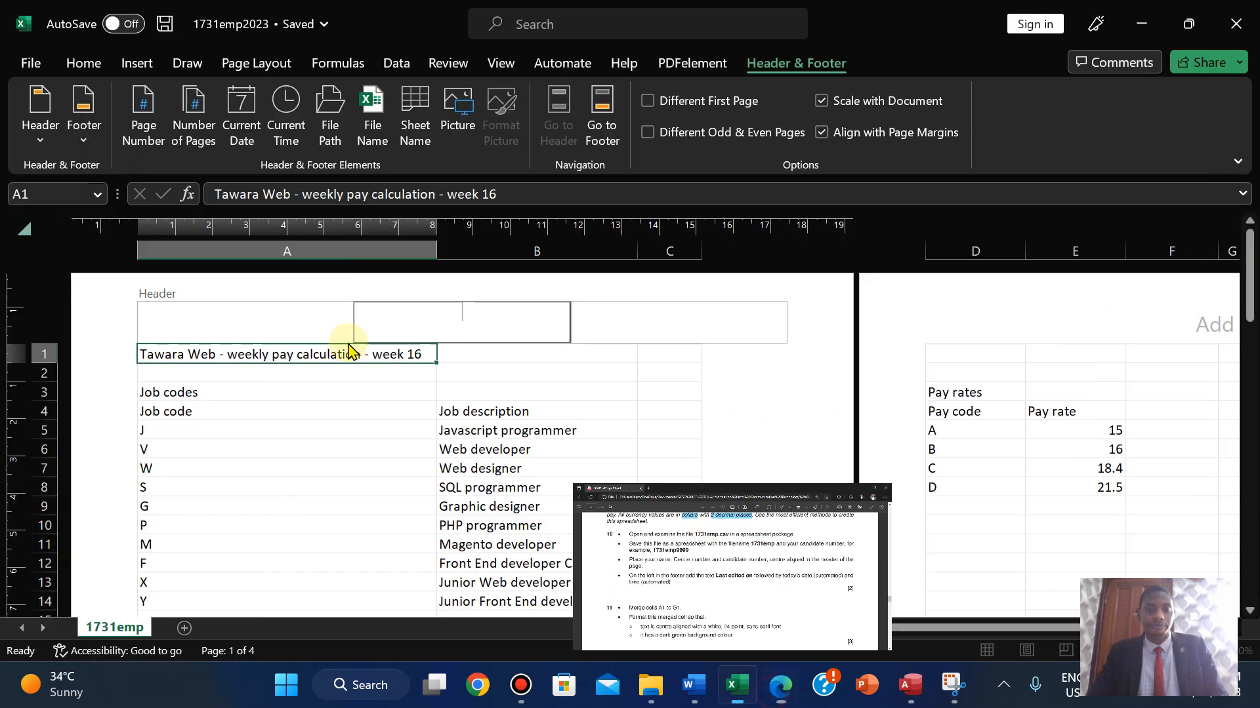
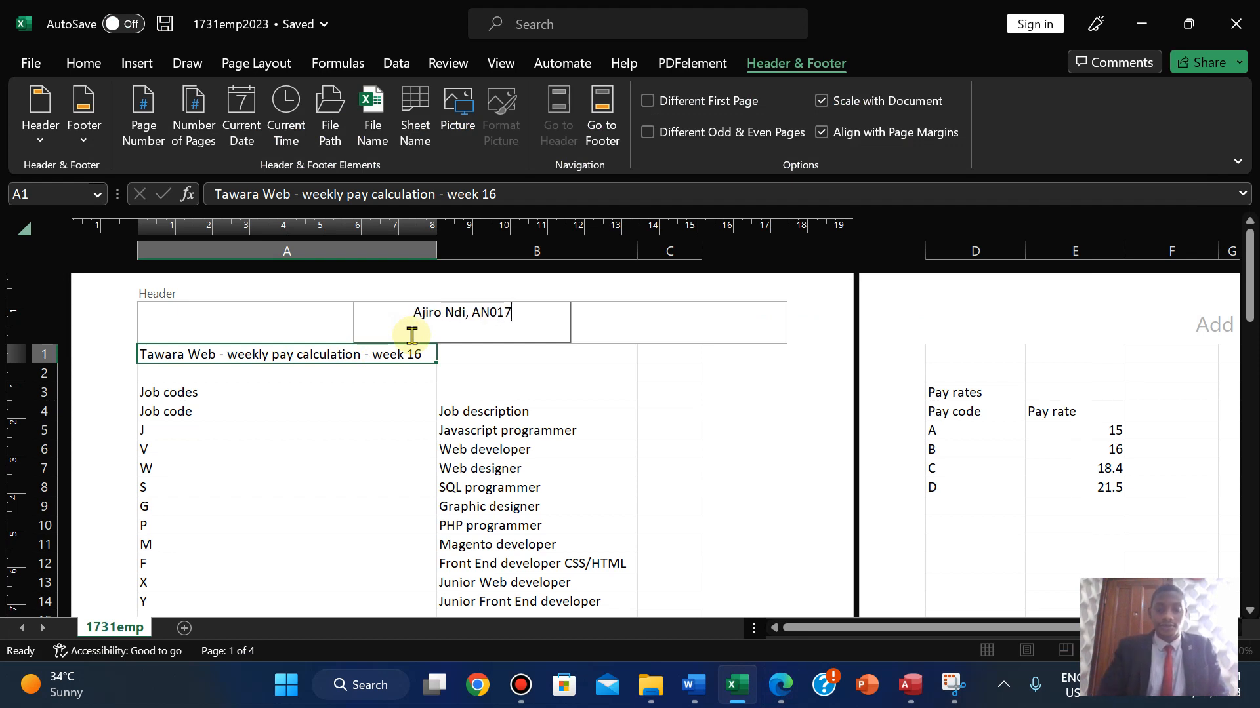
type(", 2023")
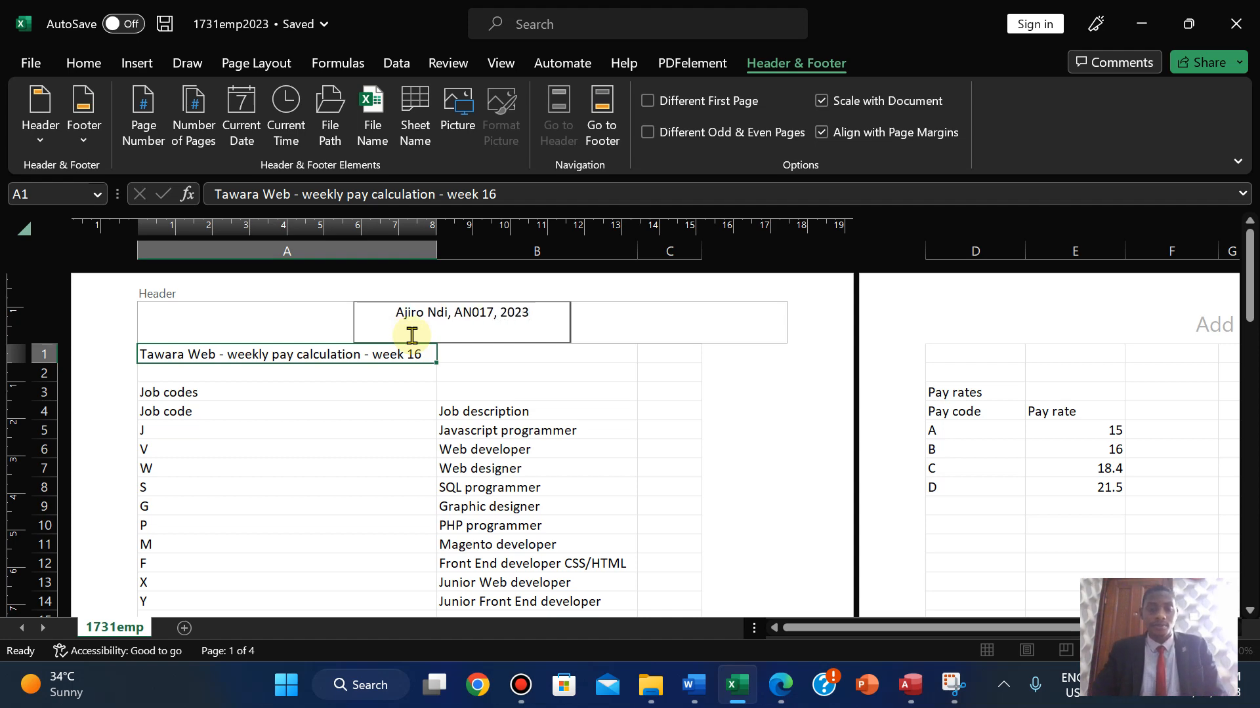
left_click(774, 685)
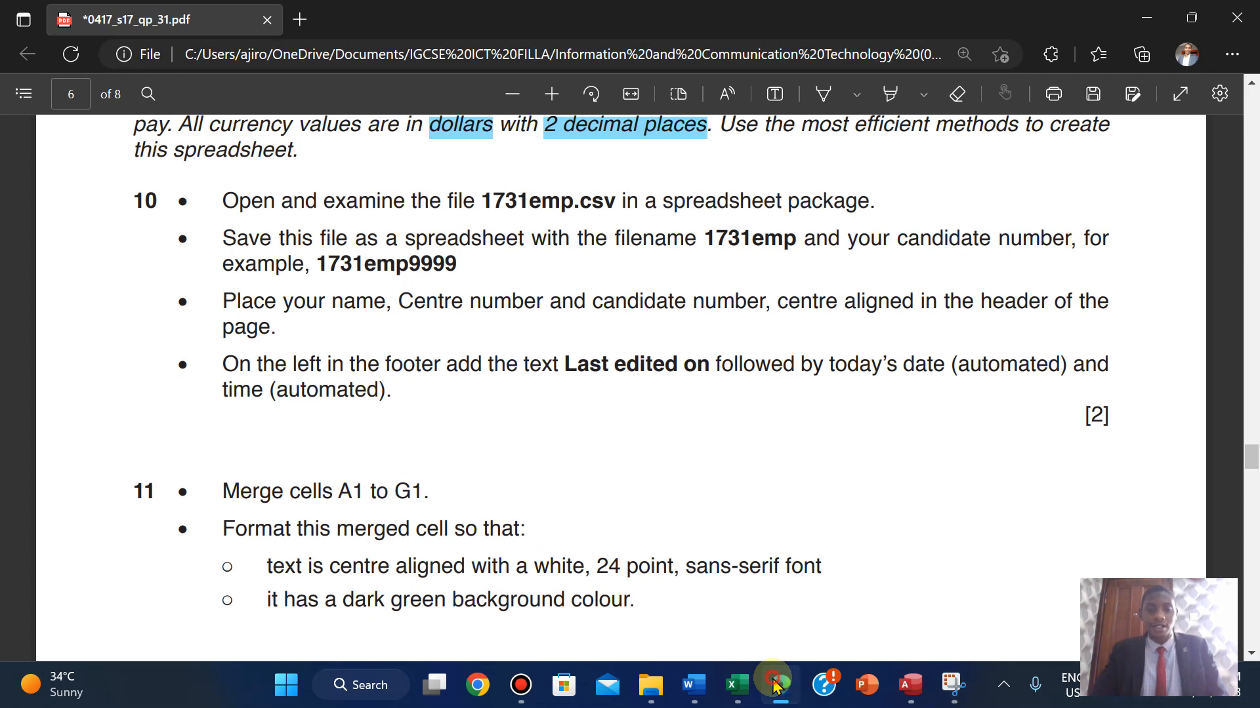
- Paste 'Last edited on', copied from the exam paper, into the left footer
left_click(775, 686)
left_click(602, 114)
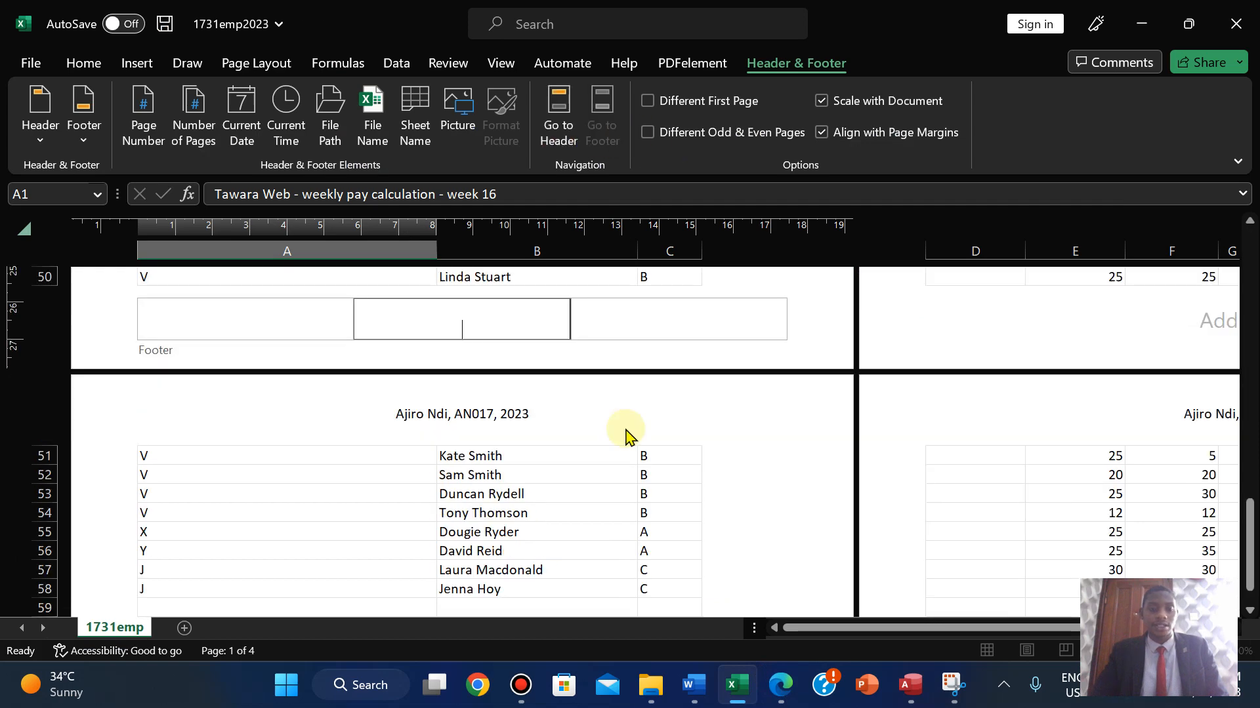
left_click(207, 318)
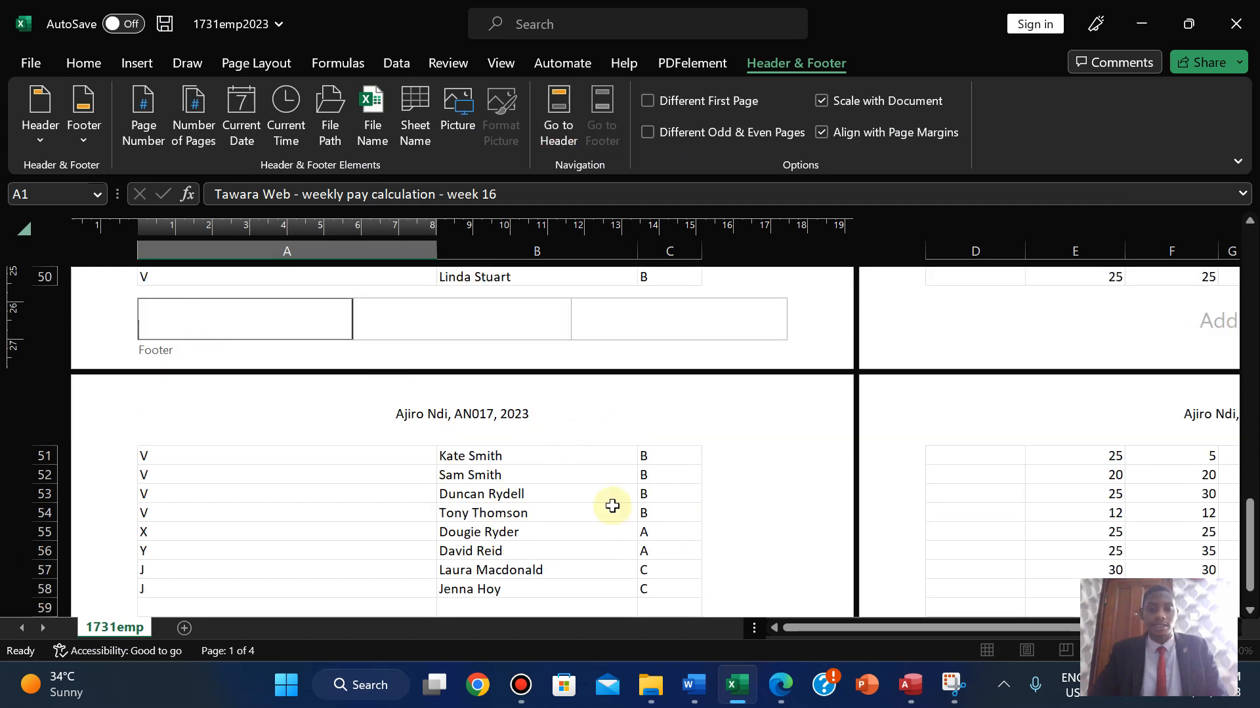
left_click(780, 686)
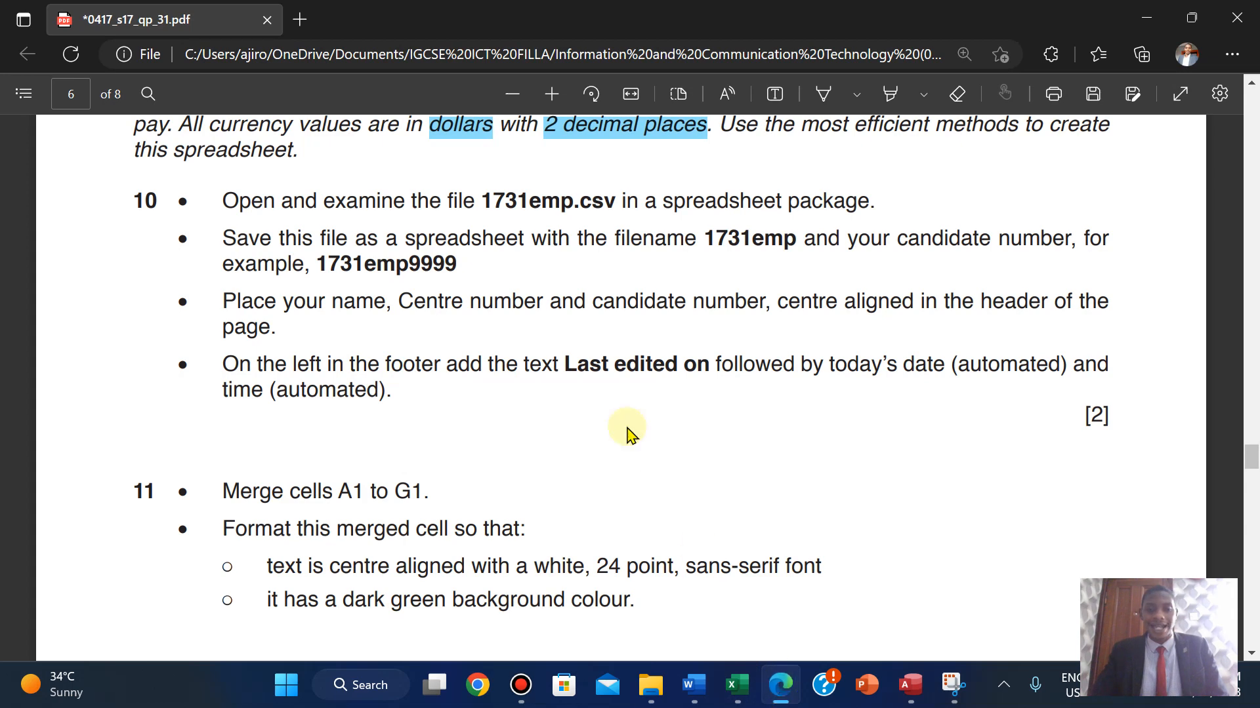
left_click_drag(566, 362, 710, 366)
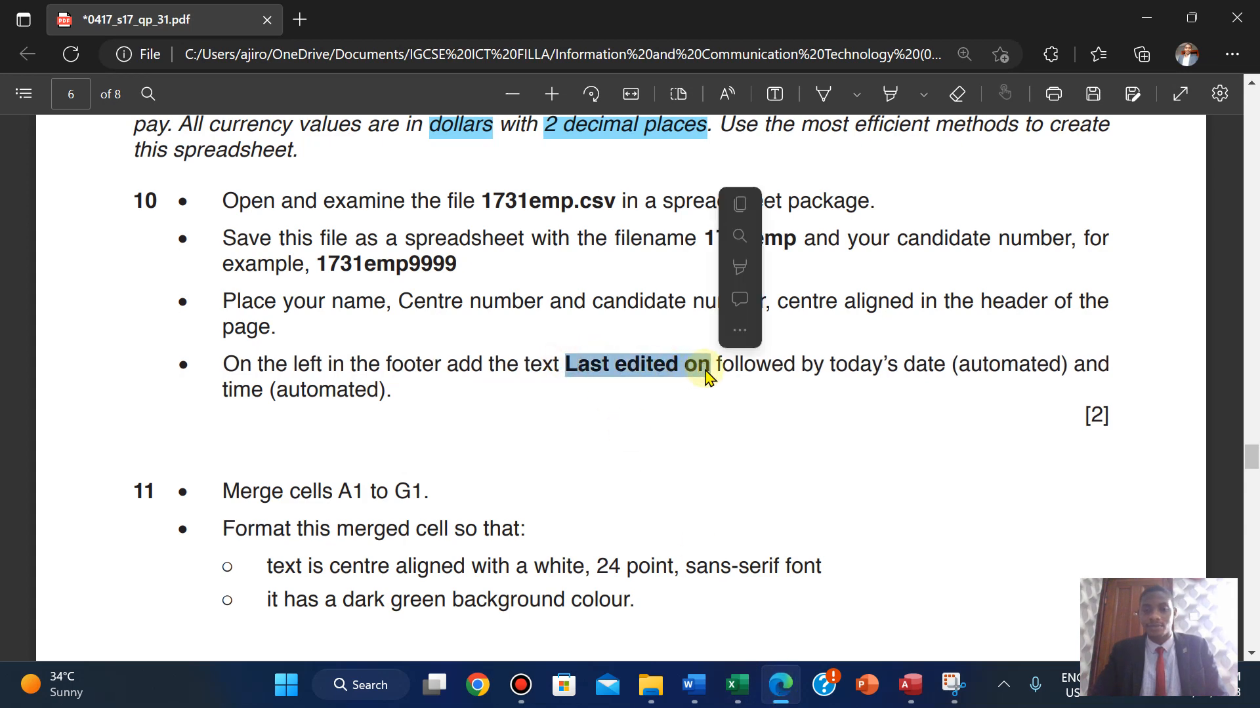
left_click(744, 202)
left_click(737, 686)
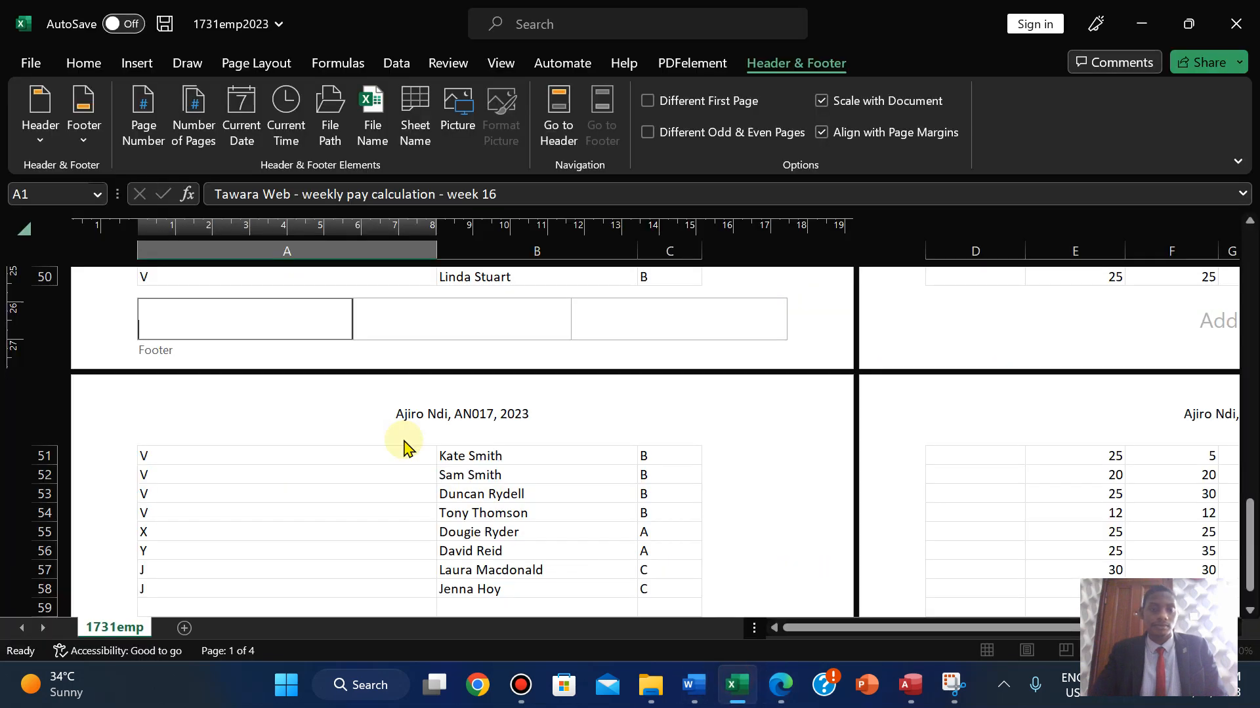
key("ctrl+v")
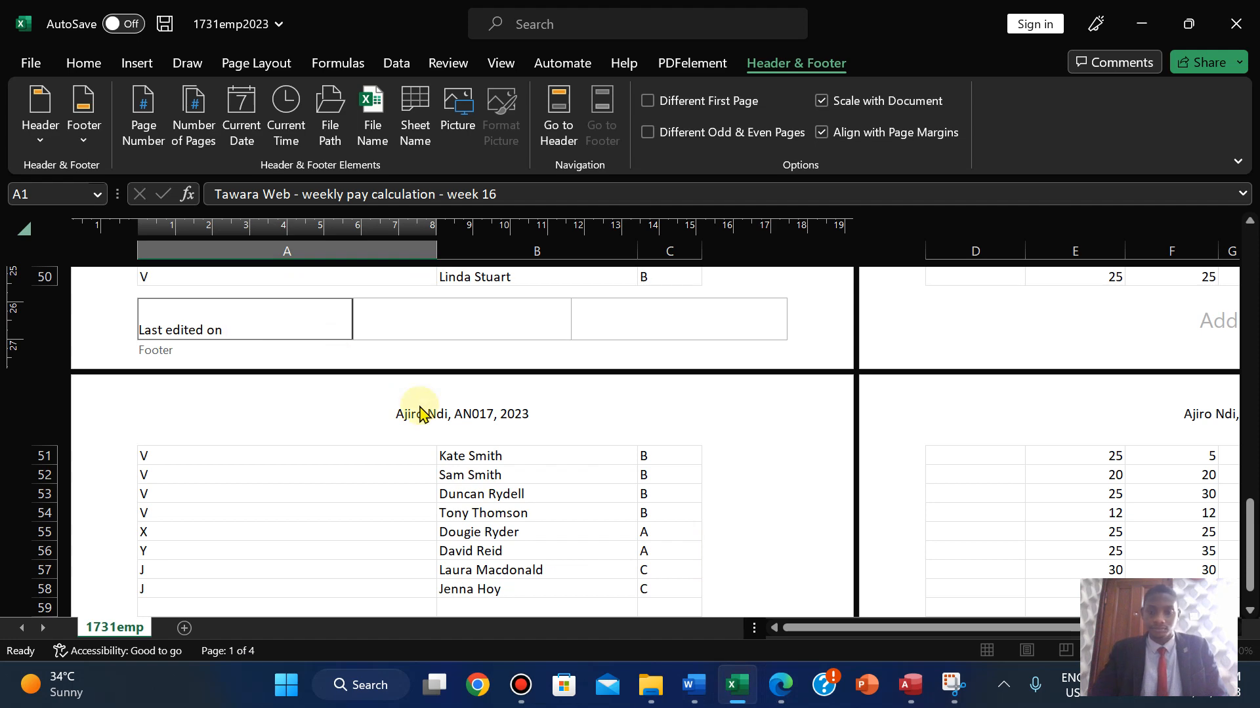
- Add the automatic Current Date and Current Time after it in the left footer
mouse_move(784, 696)
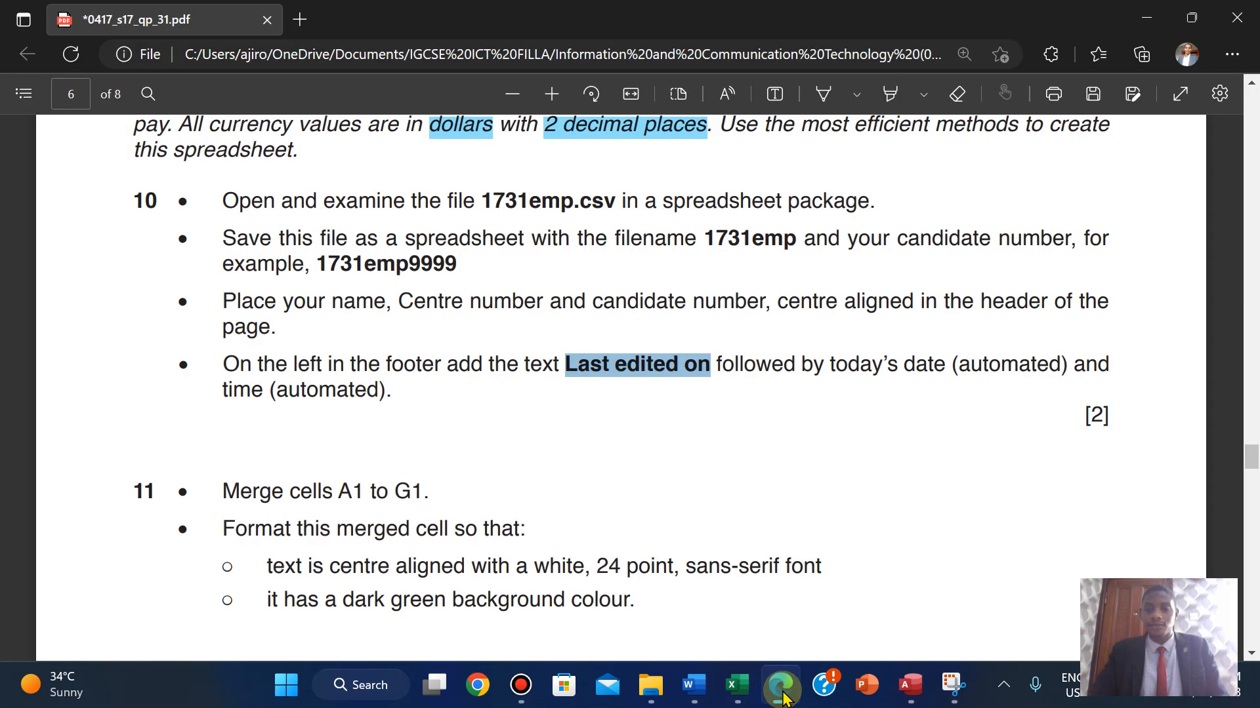
left_click(783, 693)
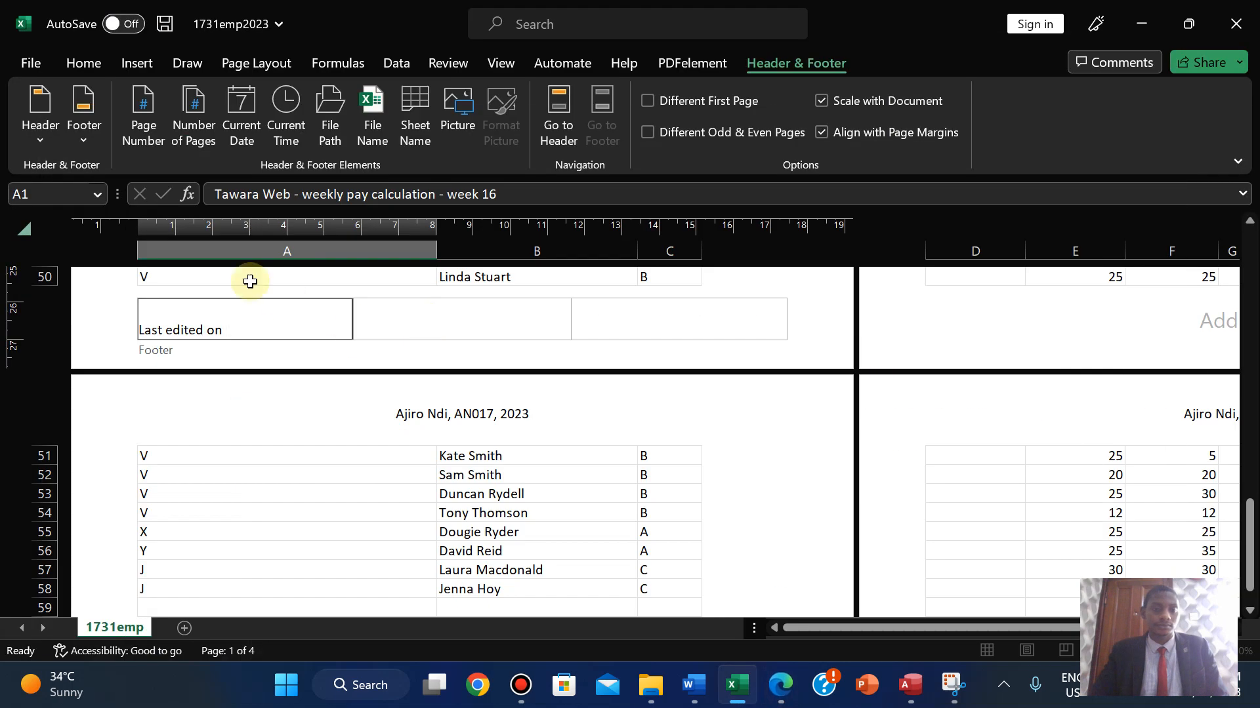
left_click(236, 121)
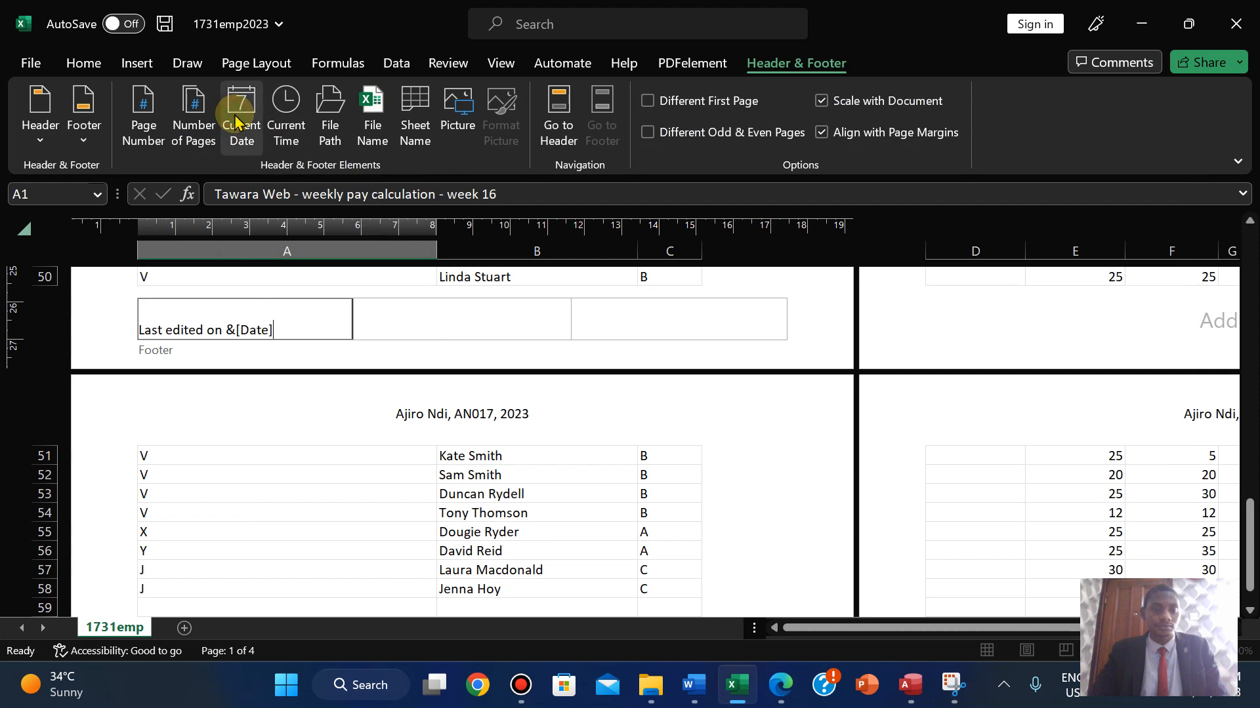
left_click(782, 700)
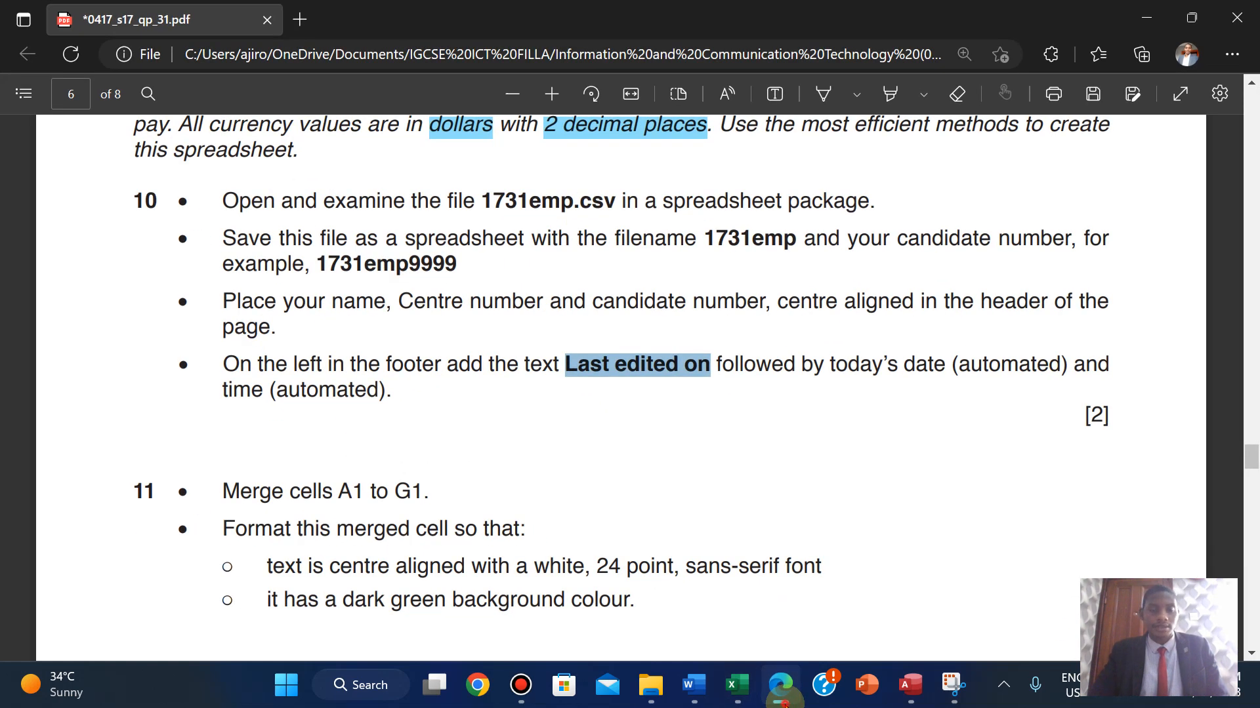
left_click(782, 700)
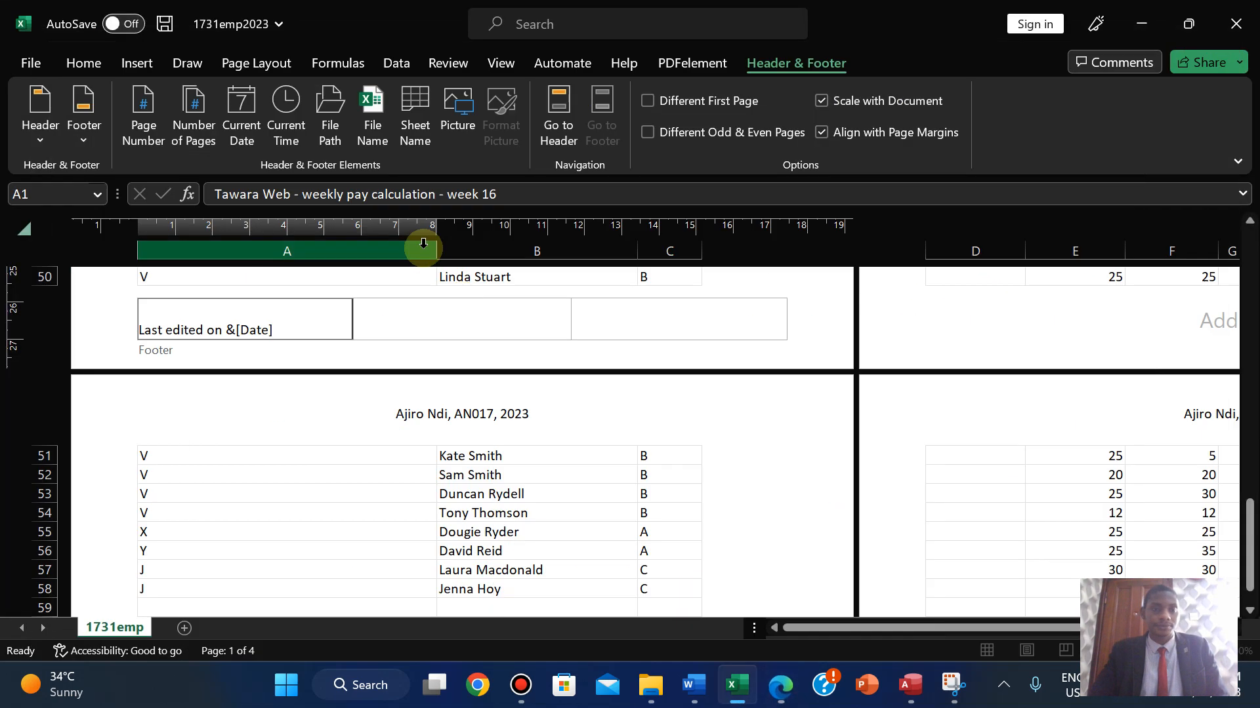
left_click(274, 125)
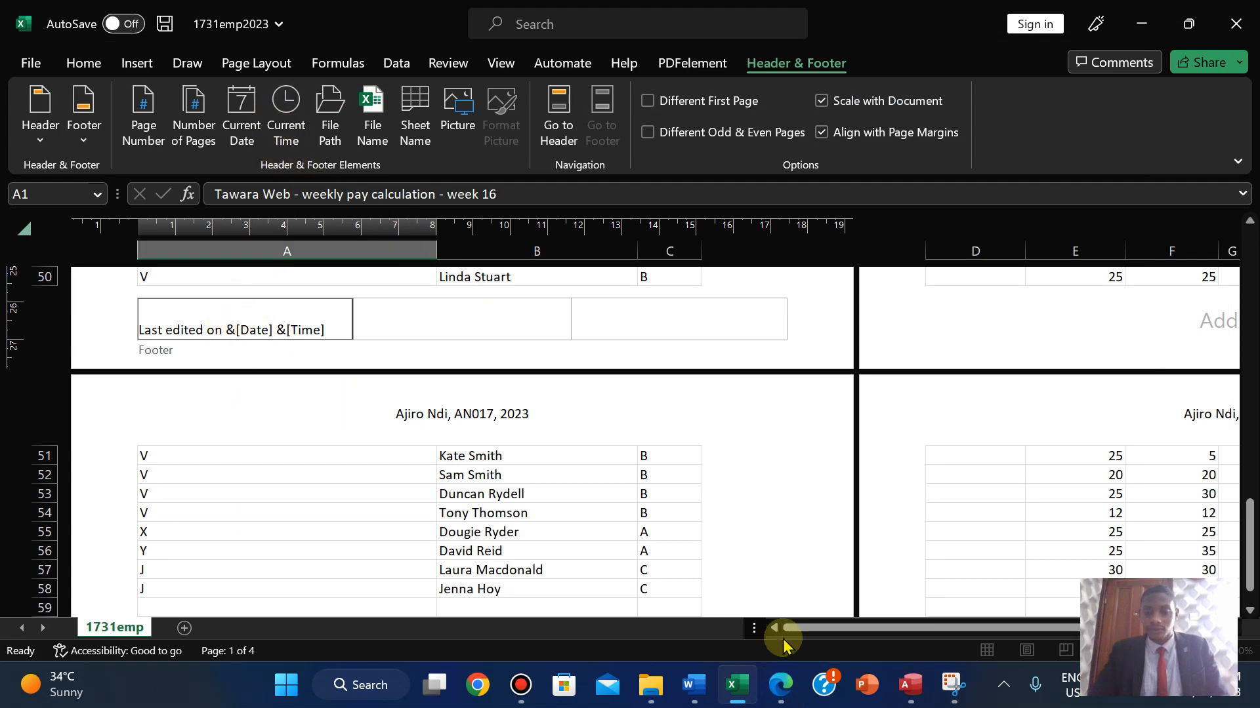
left_click(781, 700)
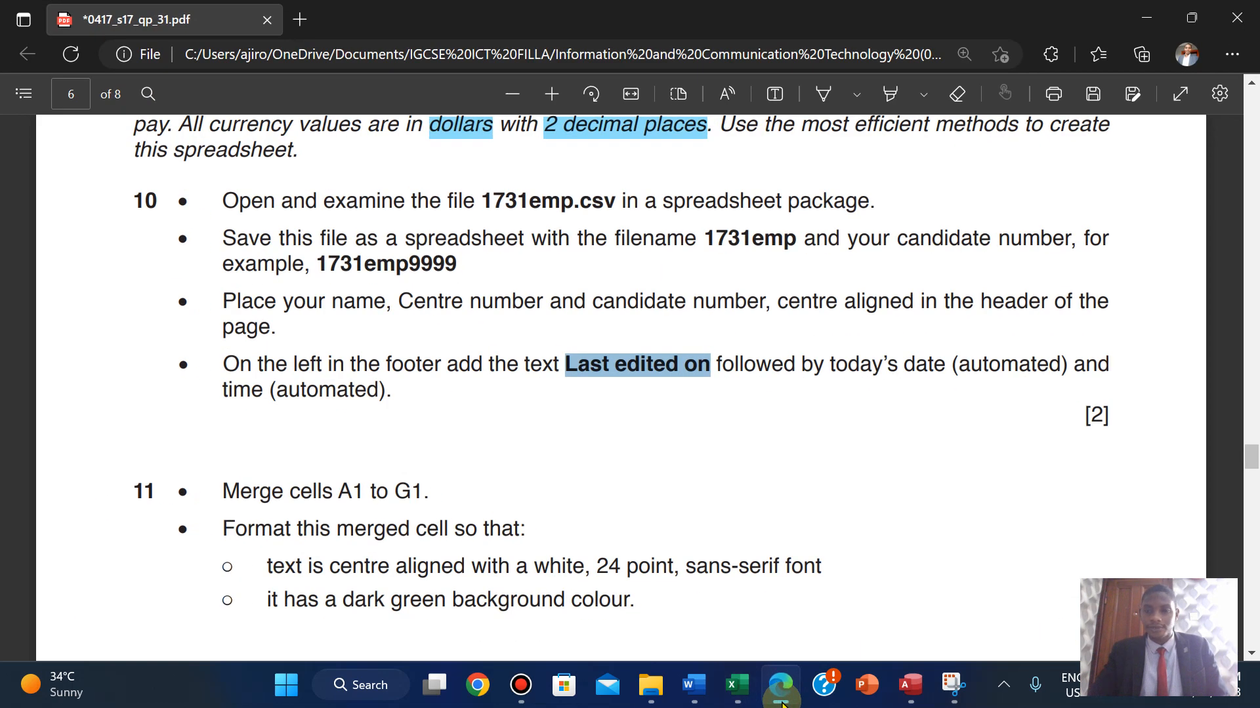
left_click(782, 701)
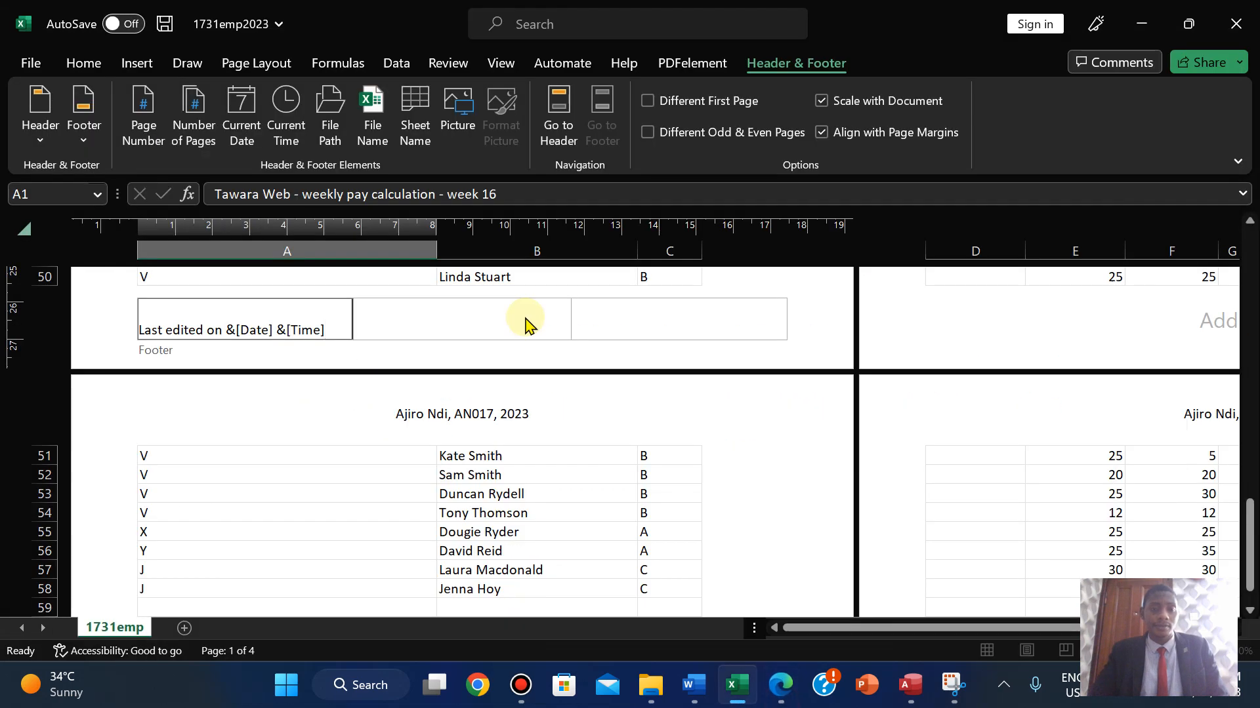
left_click(811, 332)
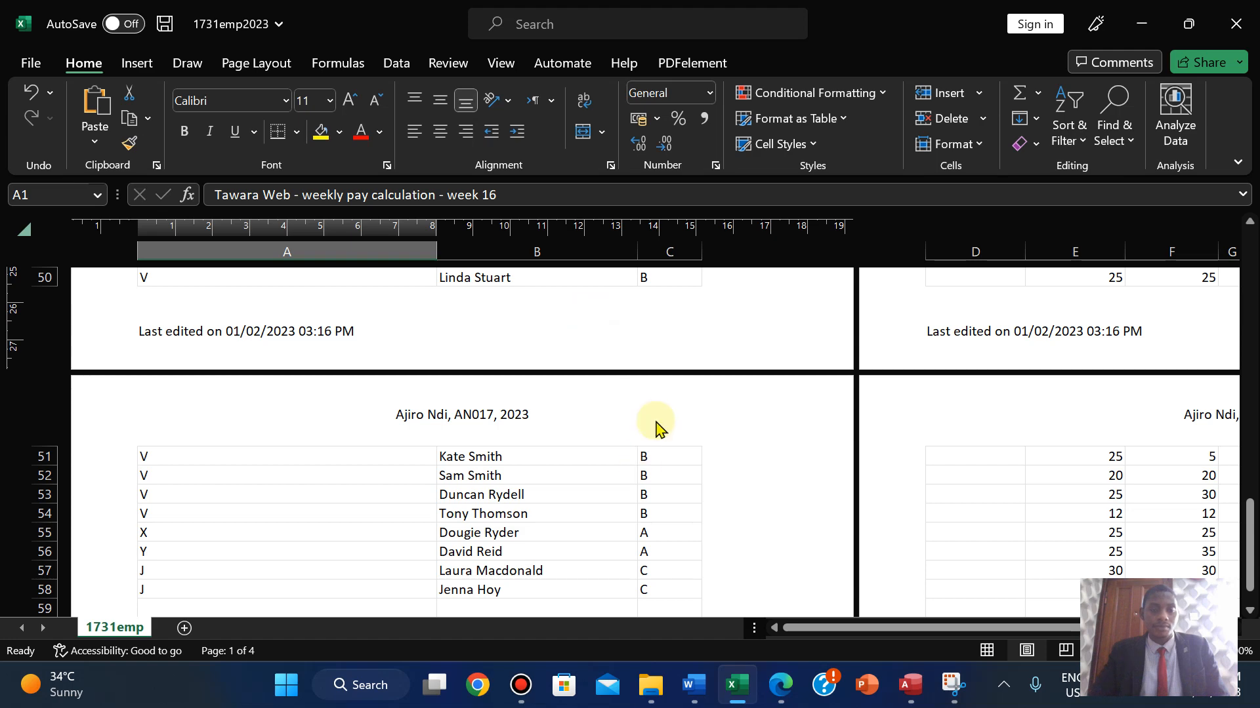
- Switch the worksheet back to Normal view
left_click_drag(1250, 525, 1238, 237)
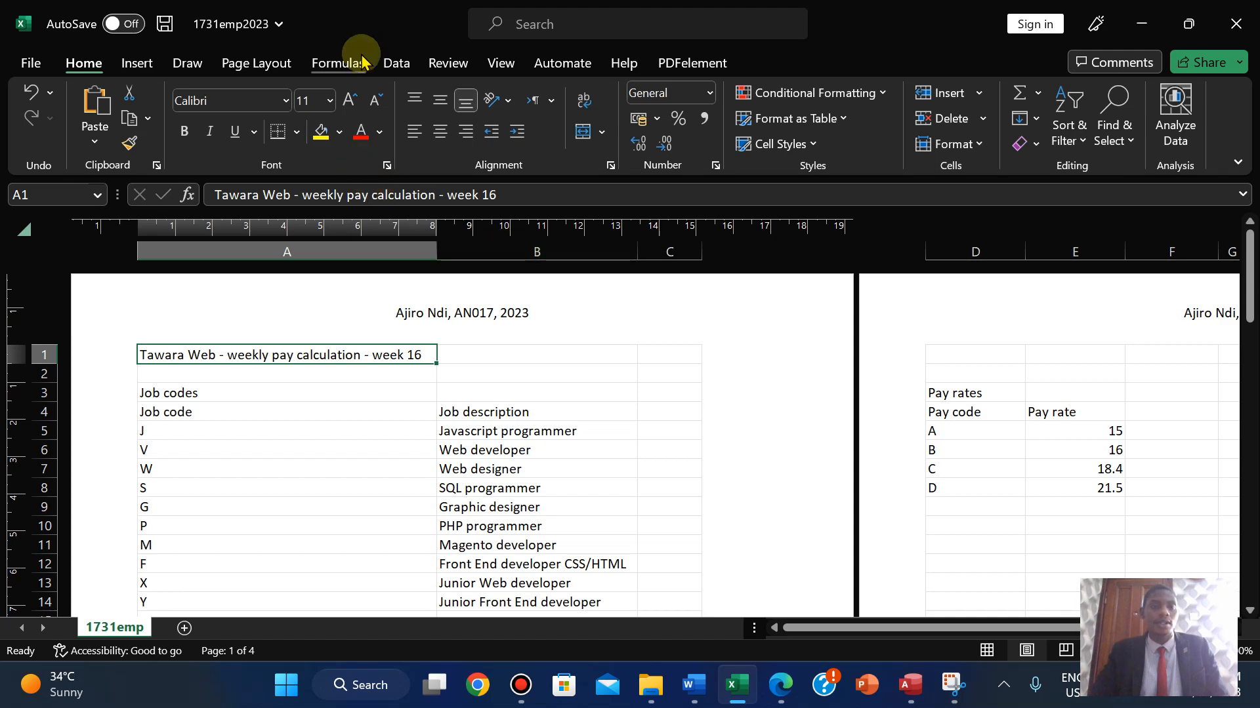
left_click(504, 61)
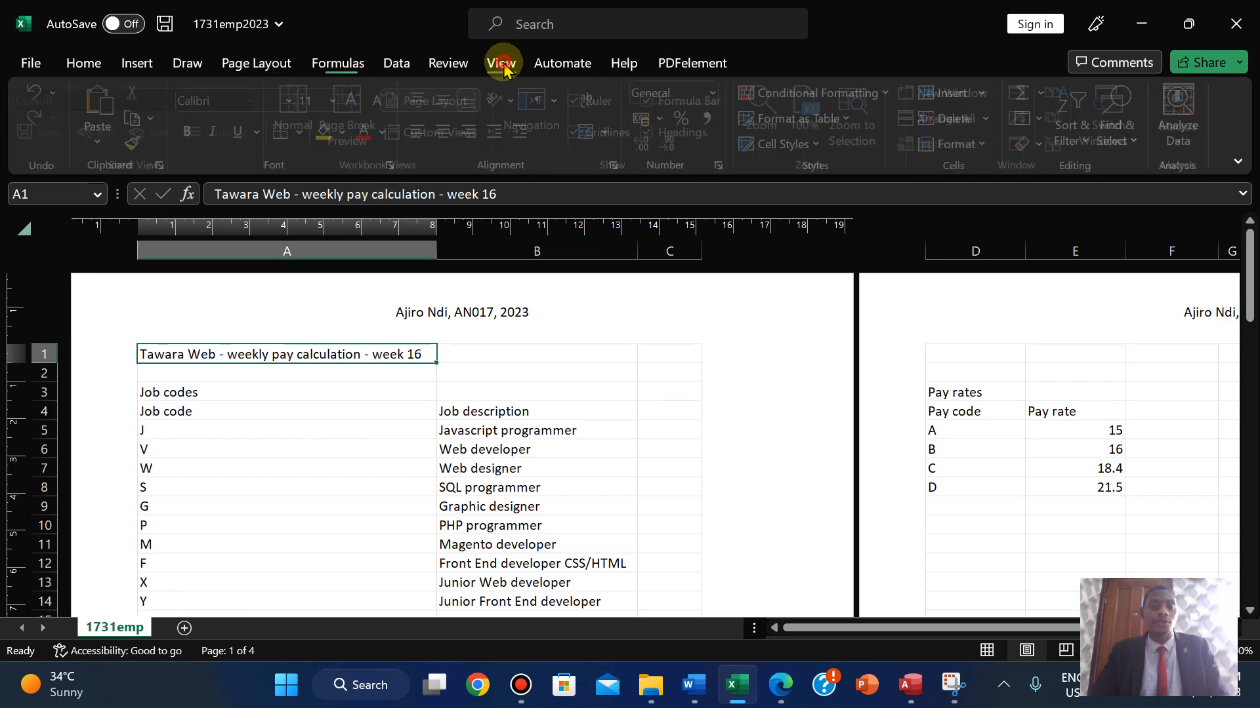
left_click(302, 115)
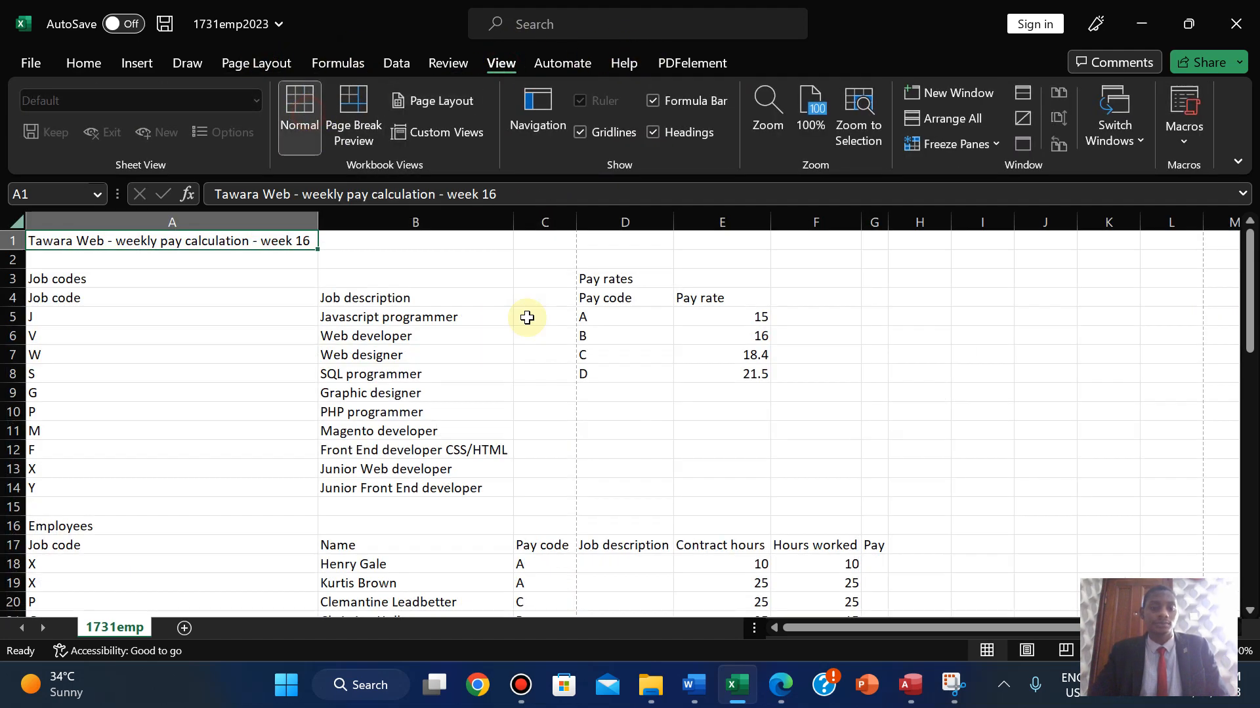
- Highlight all of question 10 in green in the exam paper, then return to Excel
left_click(779, 694)
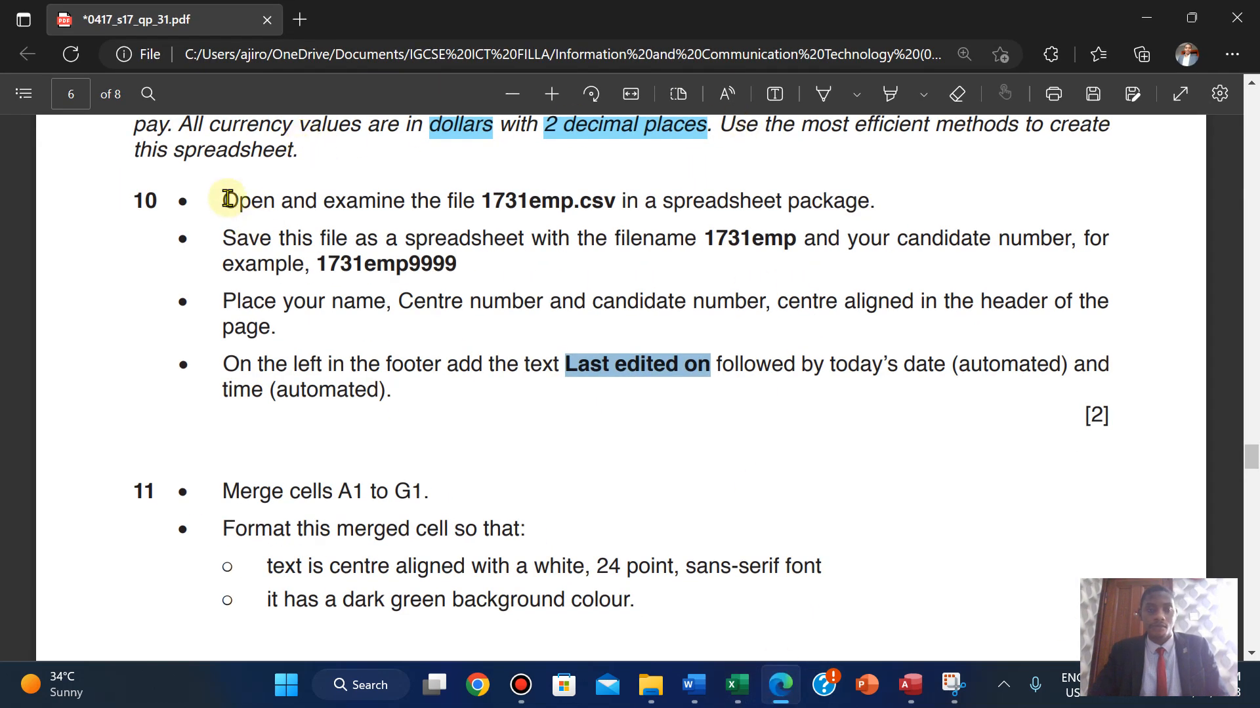
left_click_drag(228, 199, 1107, 416)
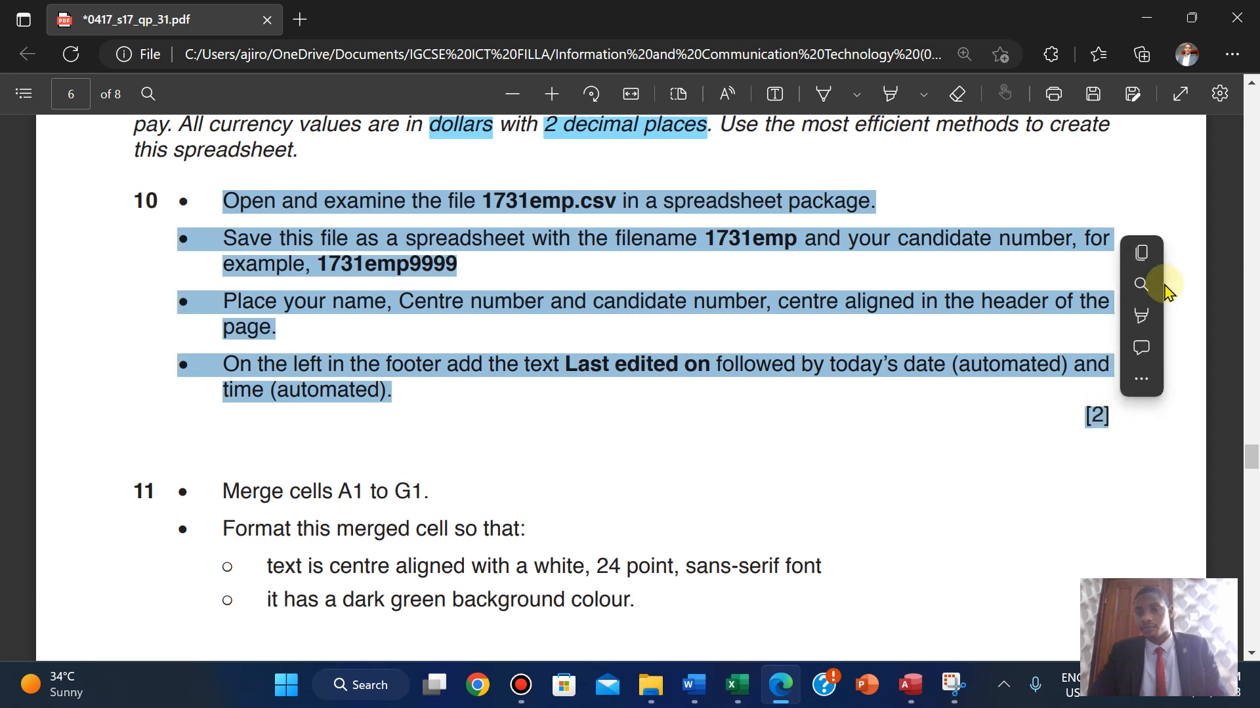
mouse_move(1155, 316)
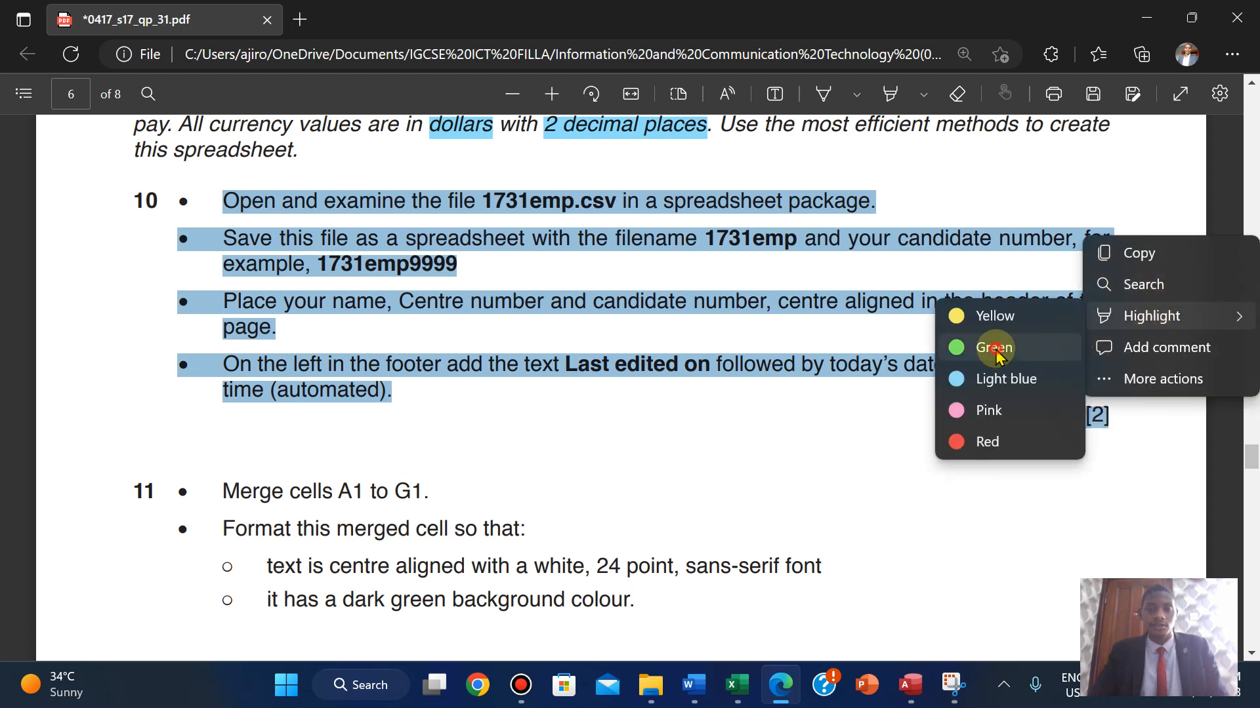
left_click(995, 349)
scroll(996, 348, "down", 5)
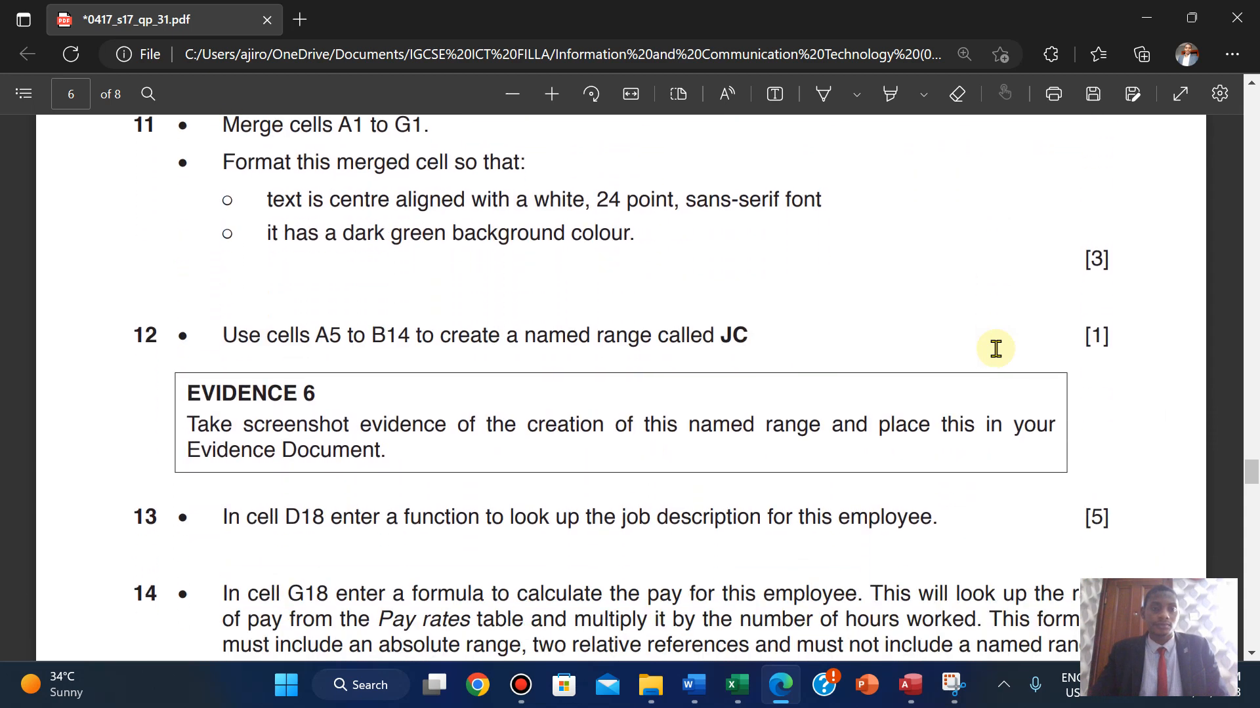
scroll(996, 349, "up", 1)
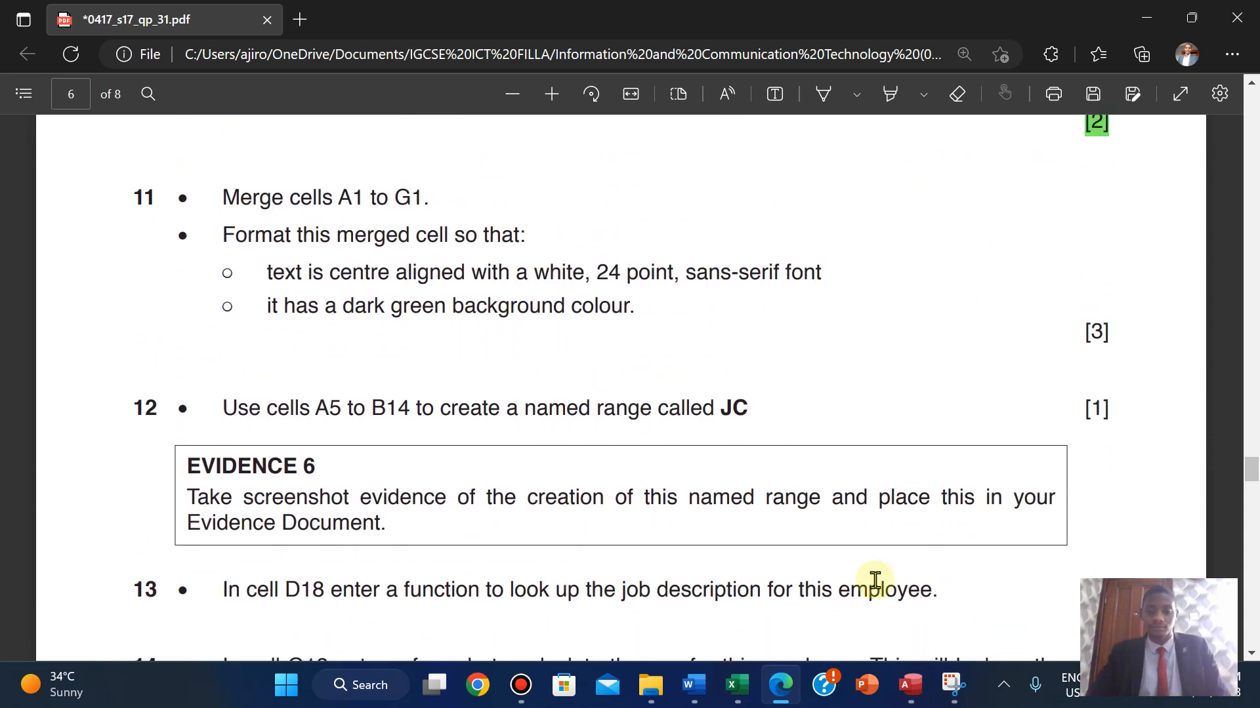
left_click(739, 683)
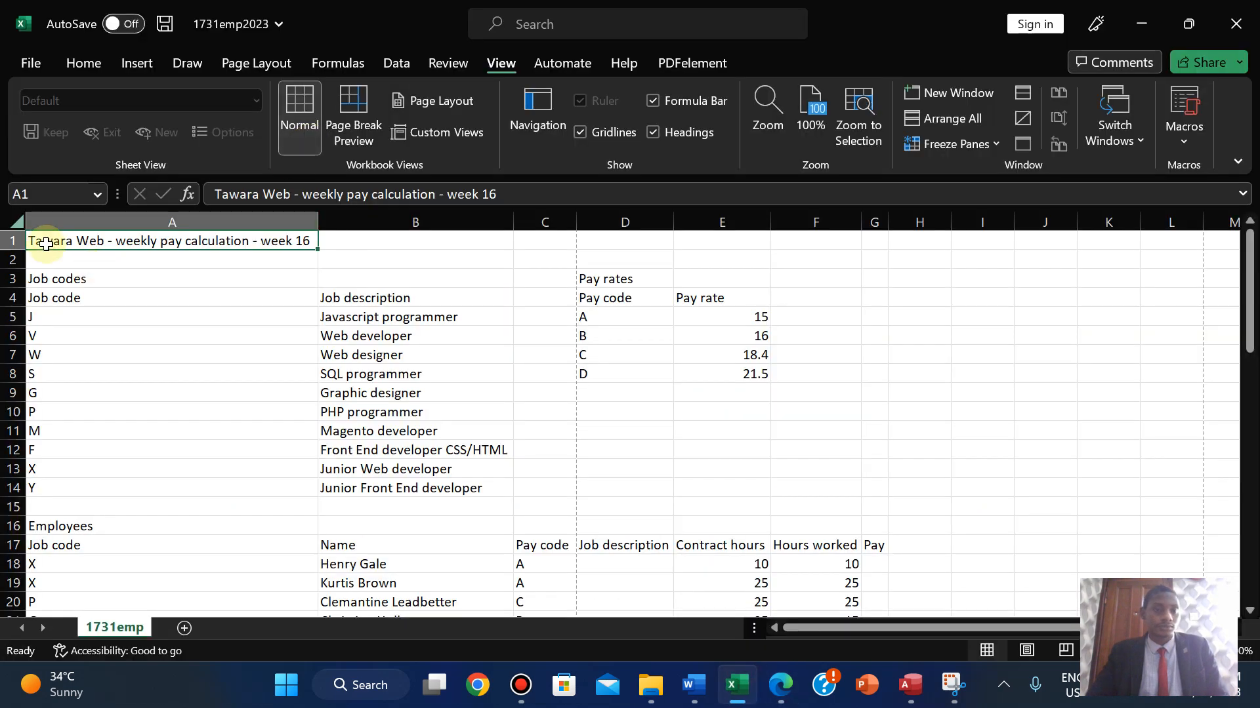
- Merge cells A1:G1 and centre the title in the merged cell
left_click_drag(41, 242, 868, 243)
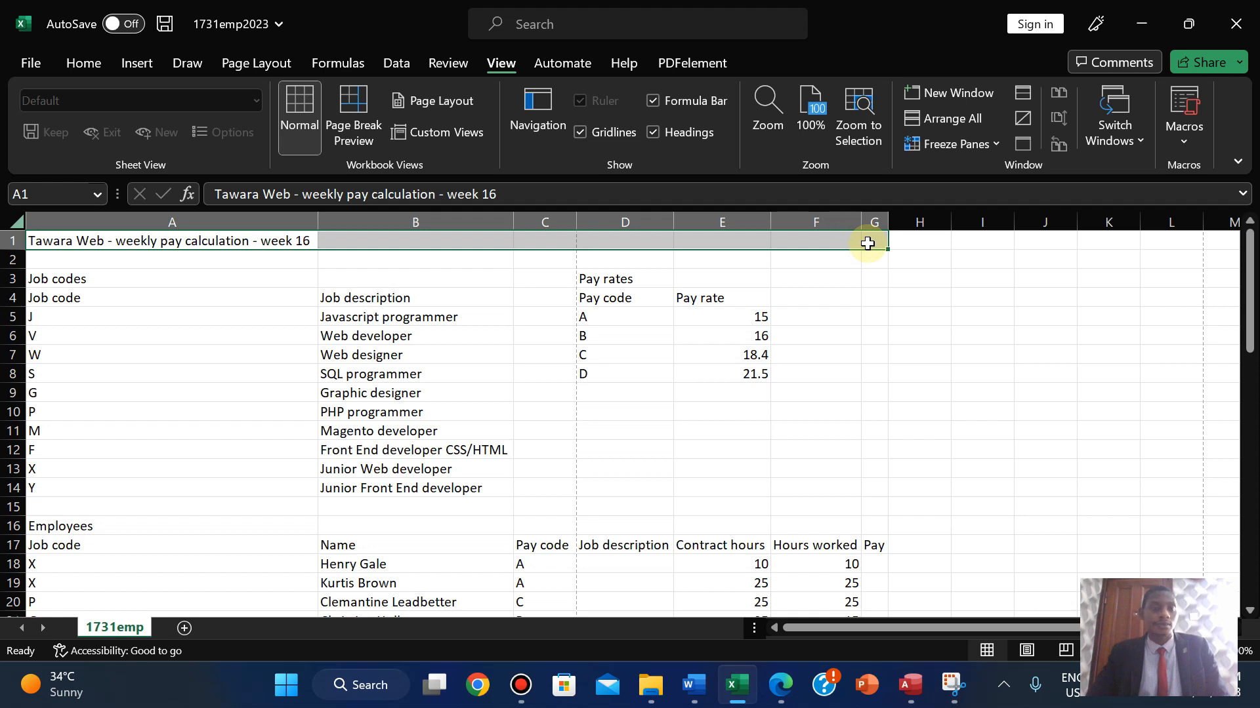
left_click(74, 62)
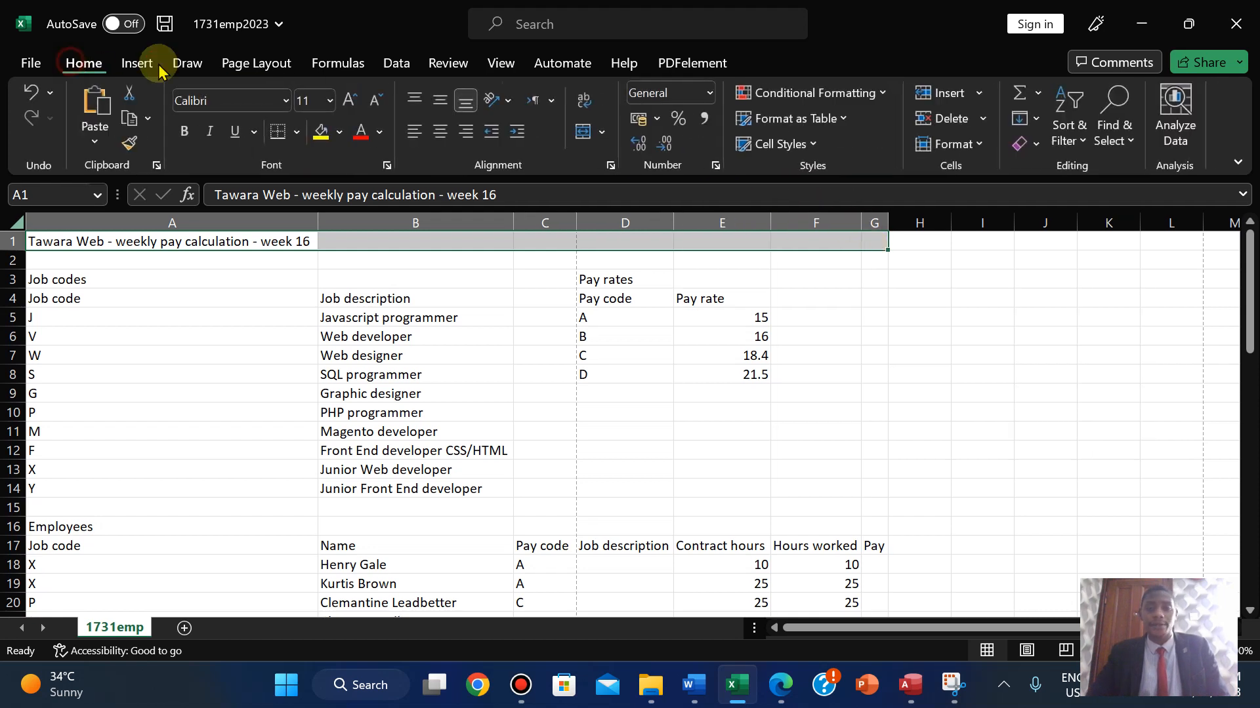
left_click(602, 132)
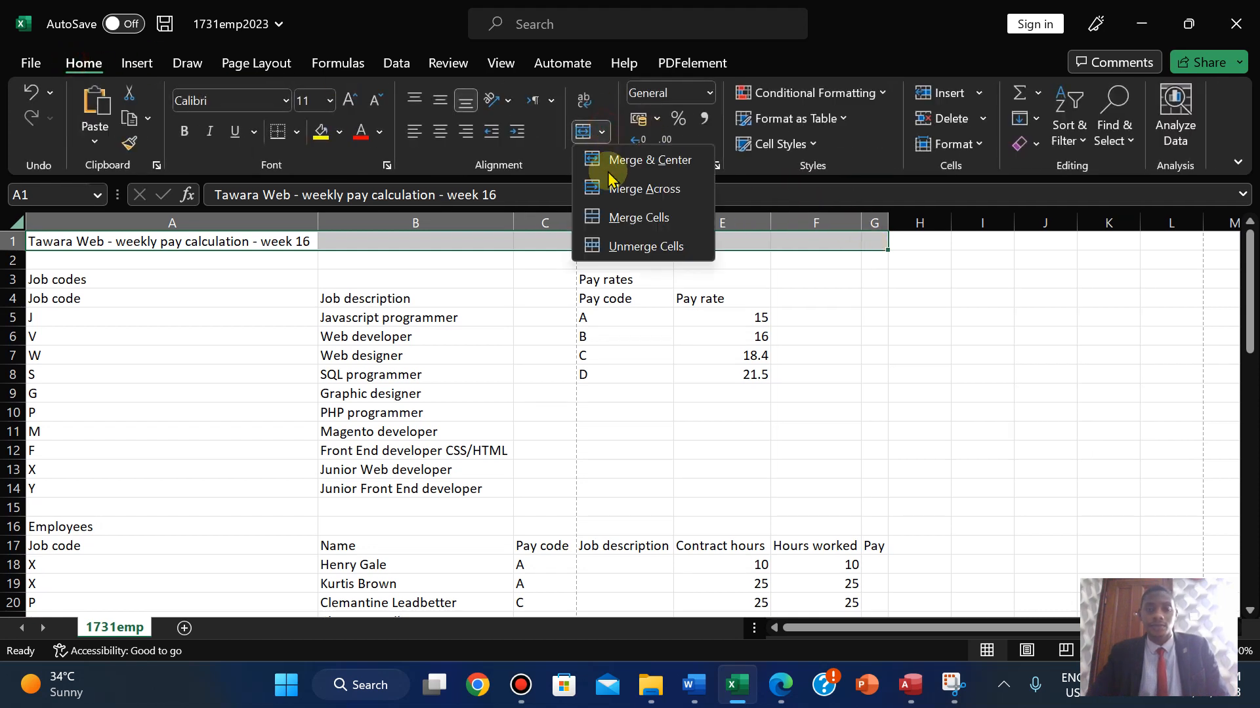
left_click(610, 219)
left_click(780, 685)
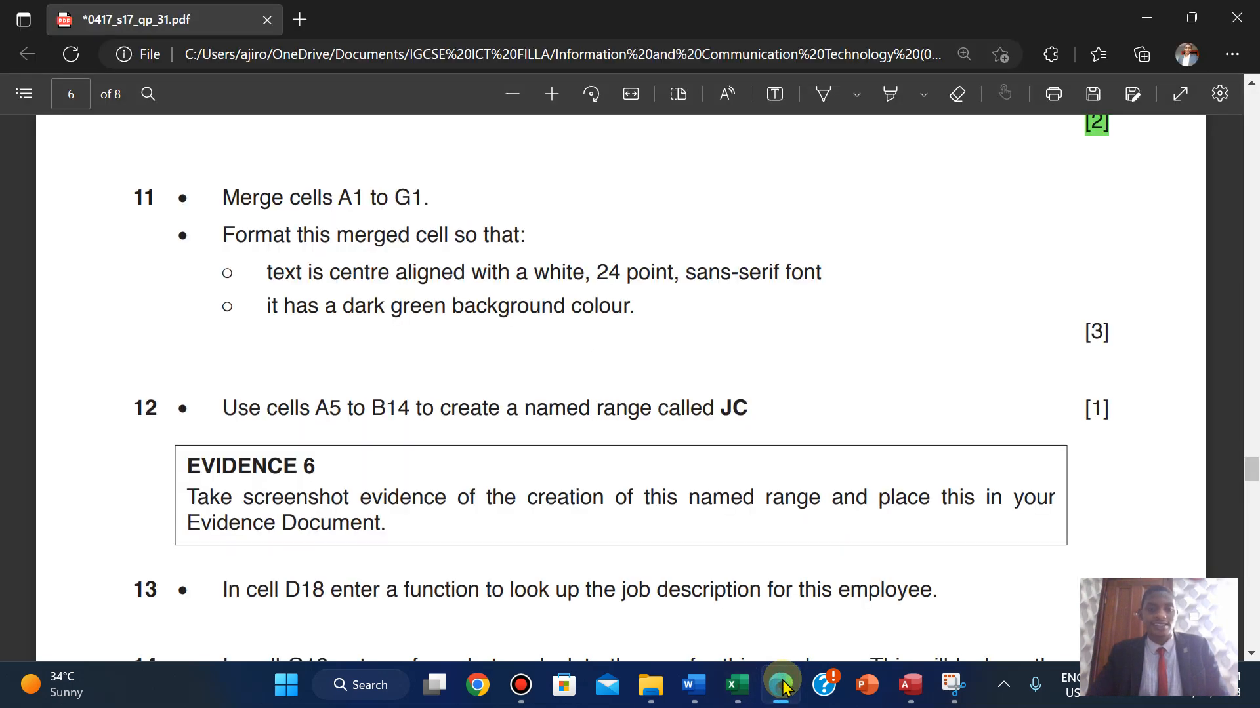
left_click(782, 687)
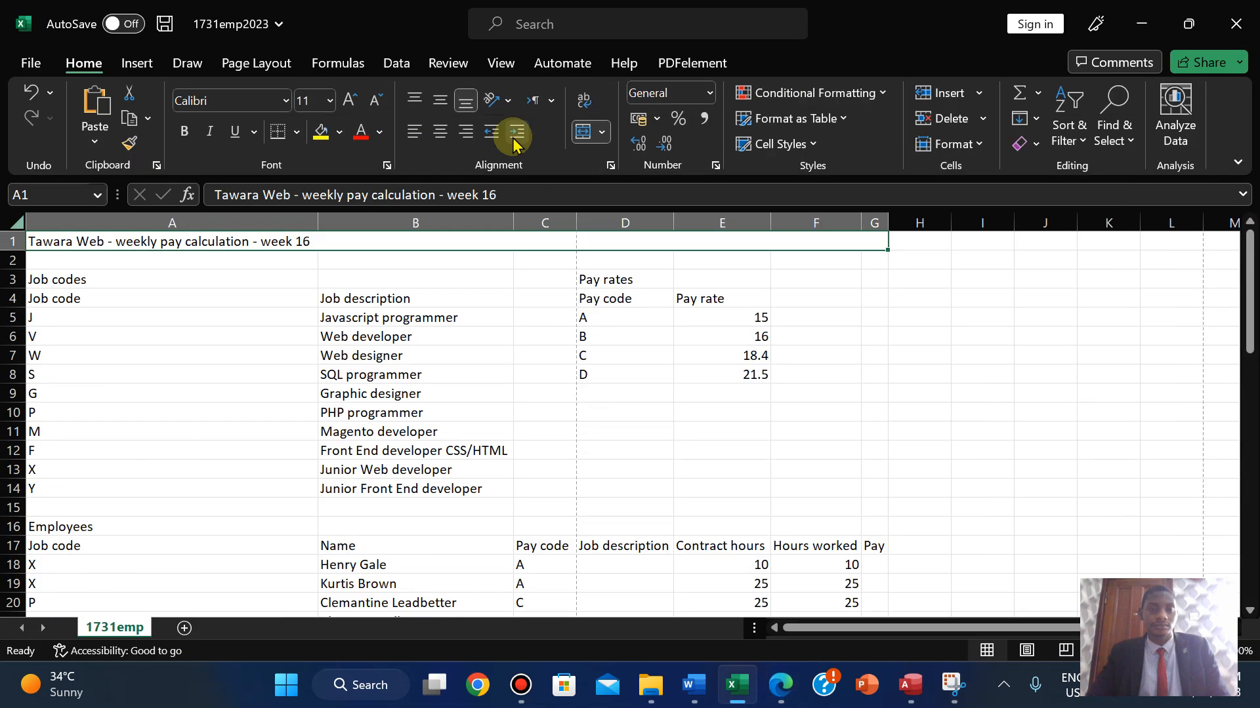
left_click(436, 135)
- Make the title text white
left_click(782, 689)
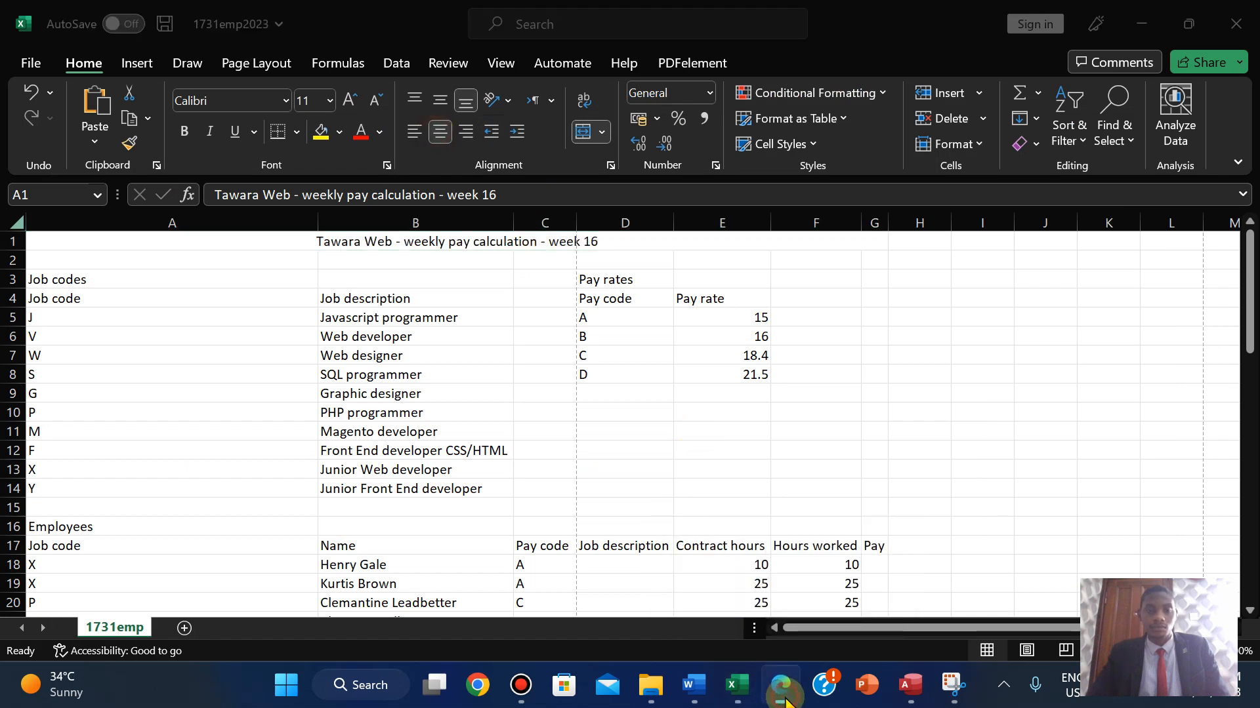
left_click(784, 688)
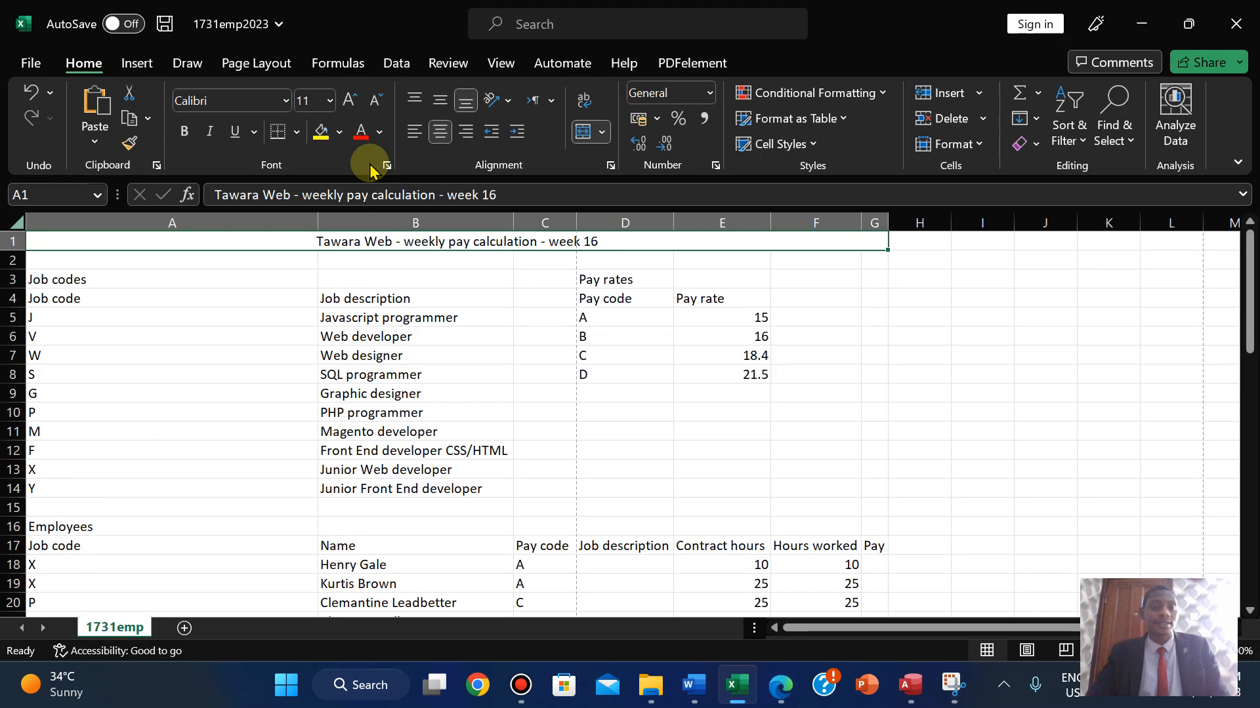
left_click(380, 135)
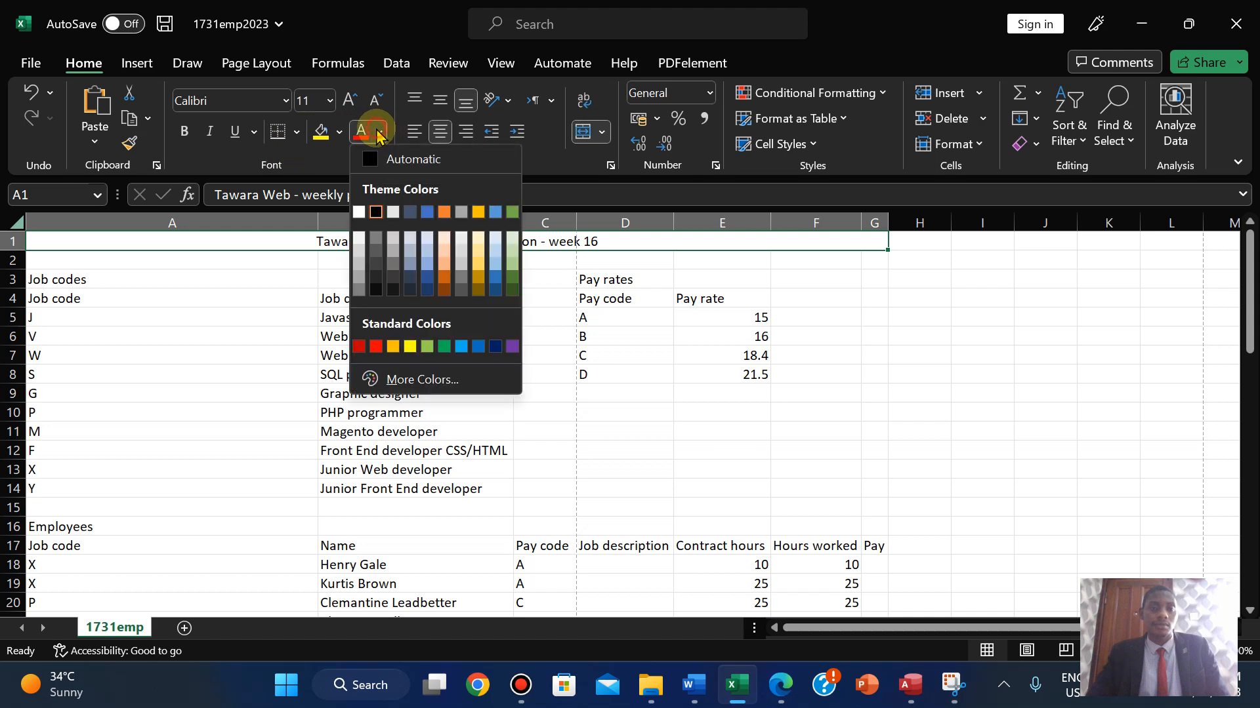
left_click(360, 208)
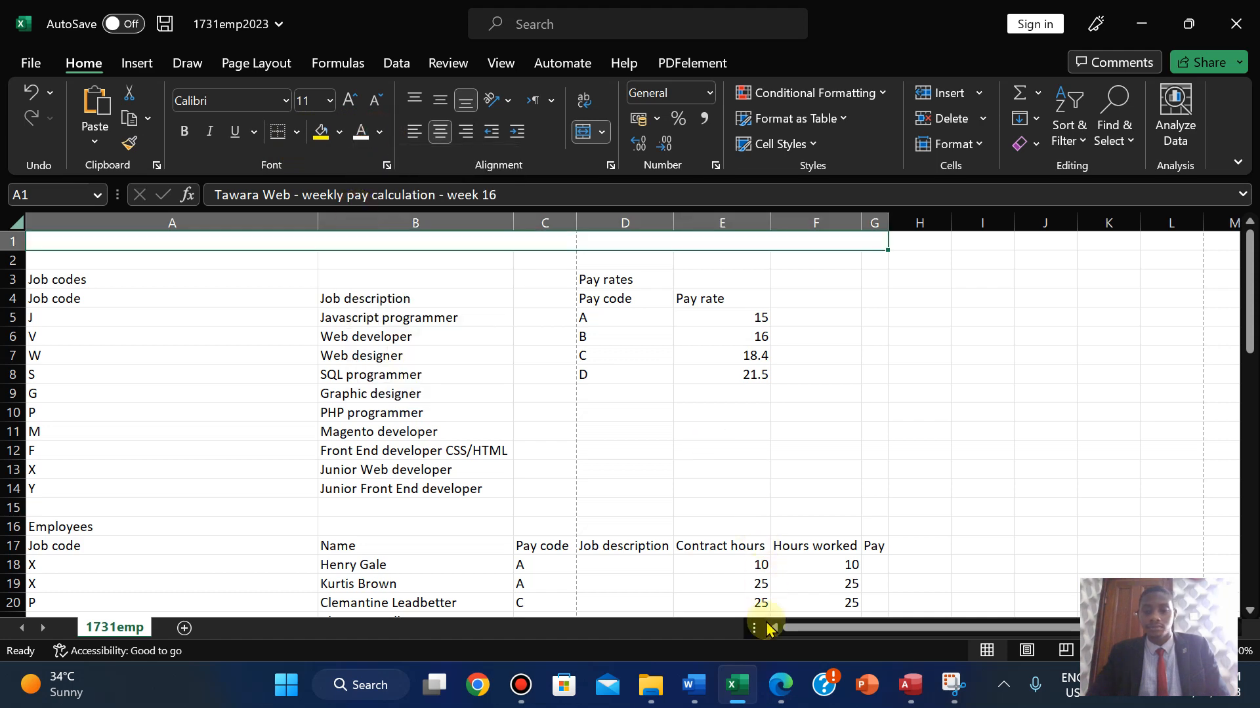
left_click(776, 696)
left_click(777, 696)
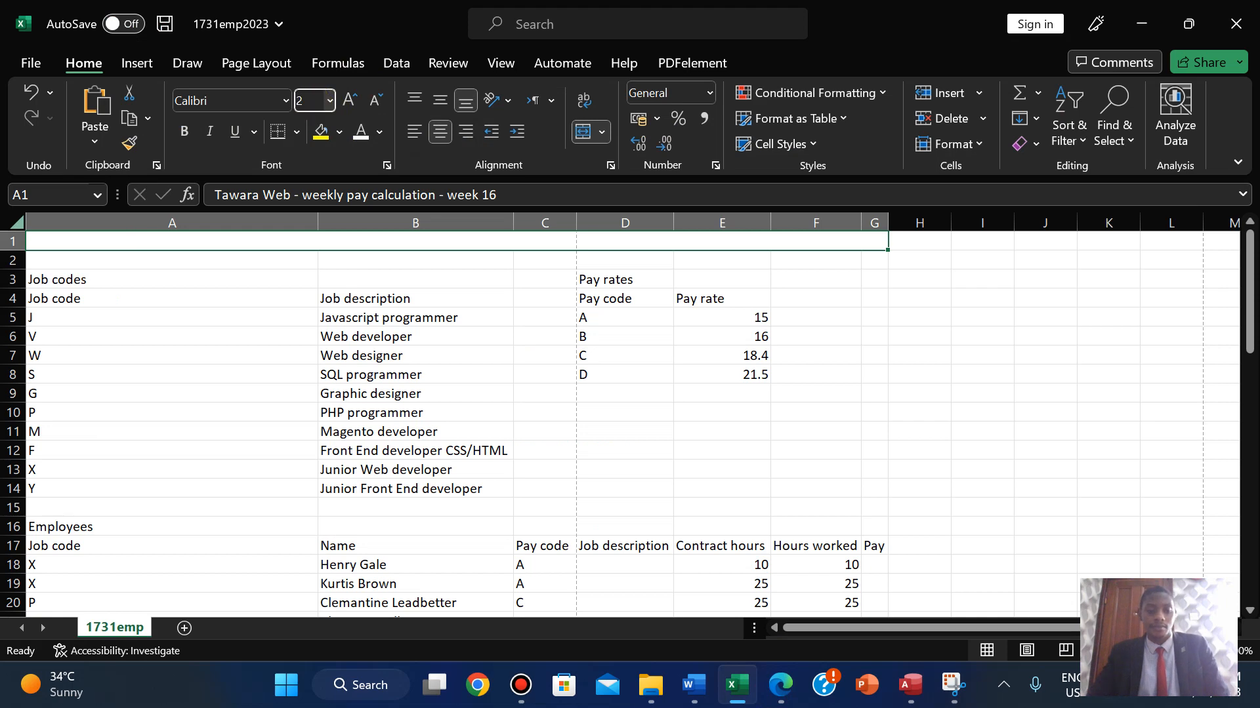
- Set the title to 24-point Arial
key("Return")
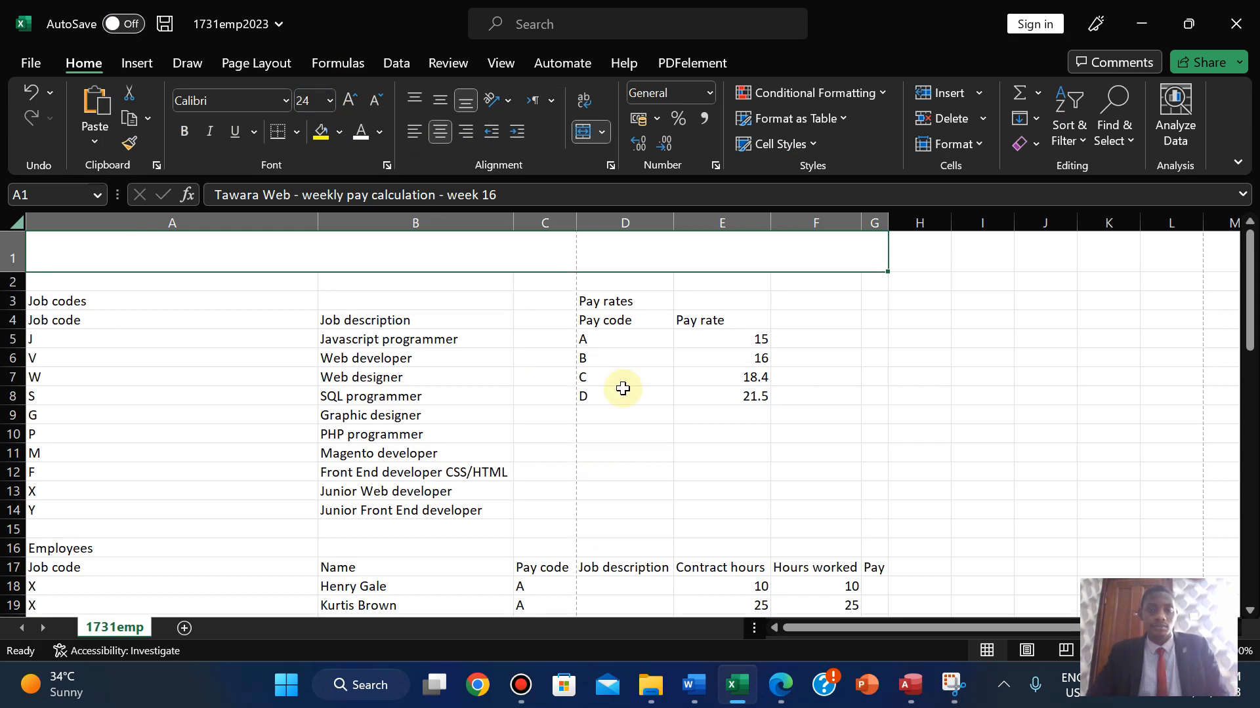
left_click(782, 697)
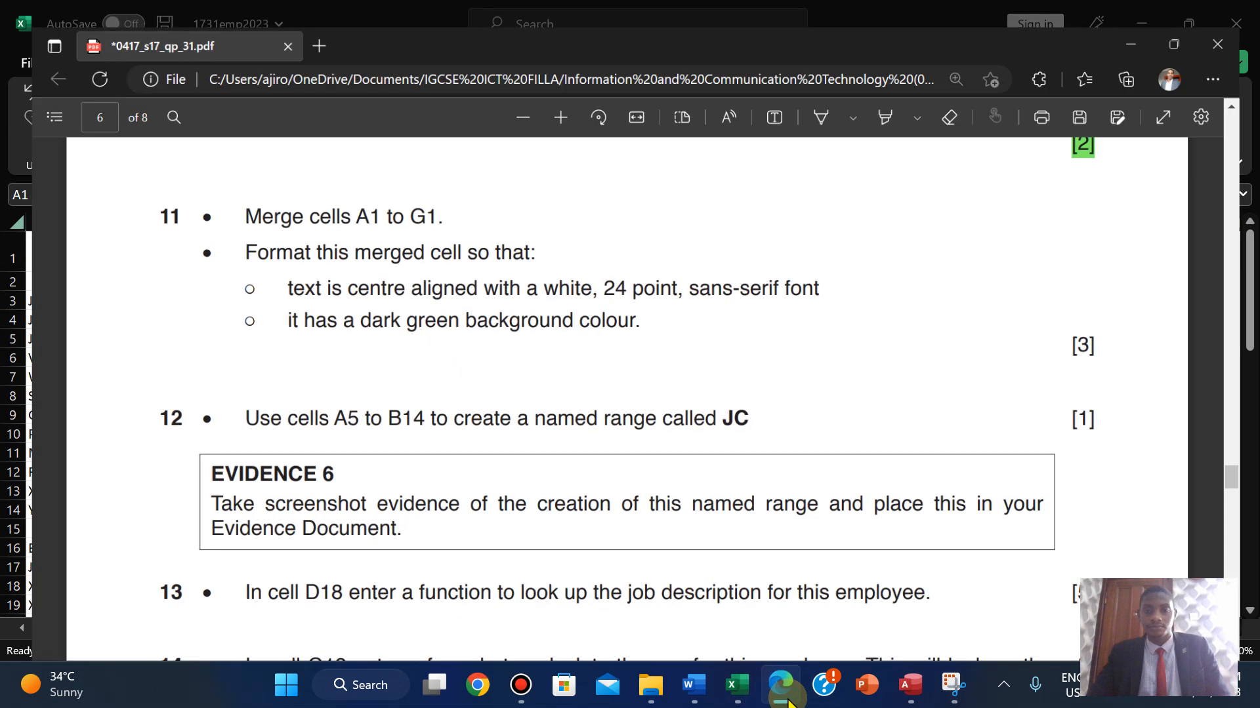
left_click(789, 701)
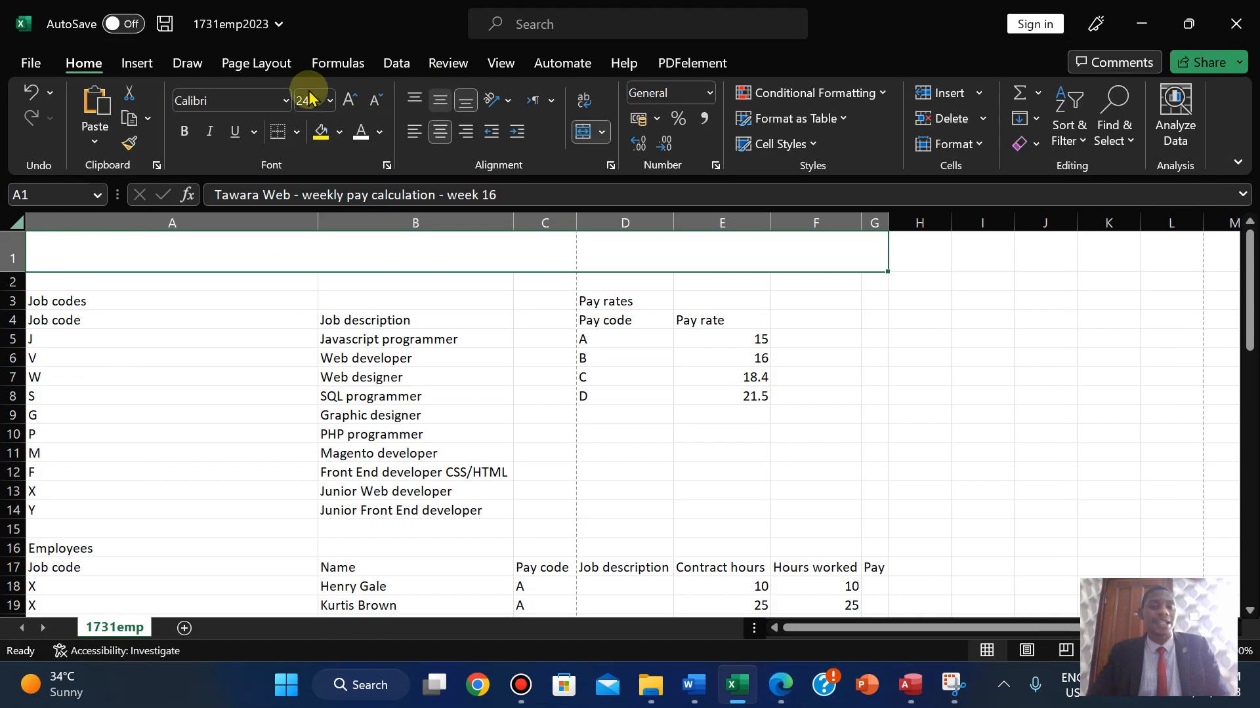
left_click(239, 101)
type("Arial")
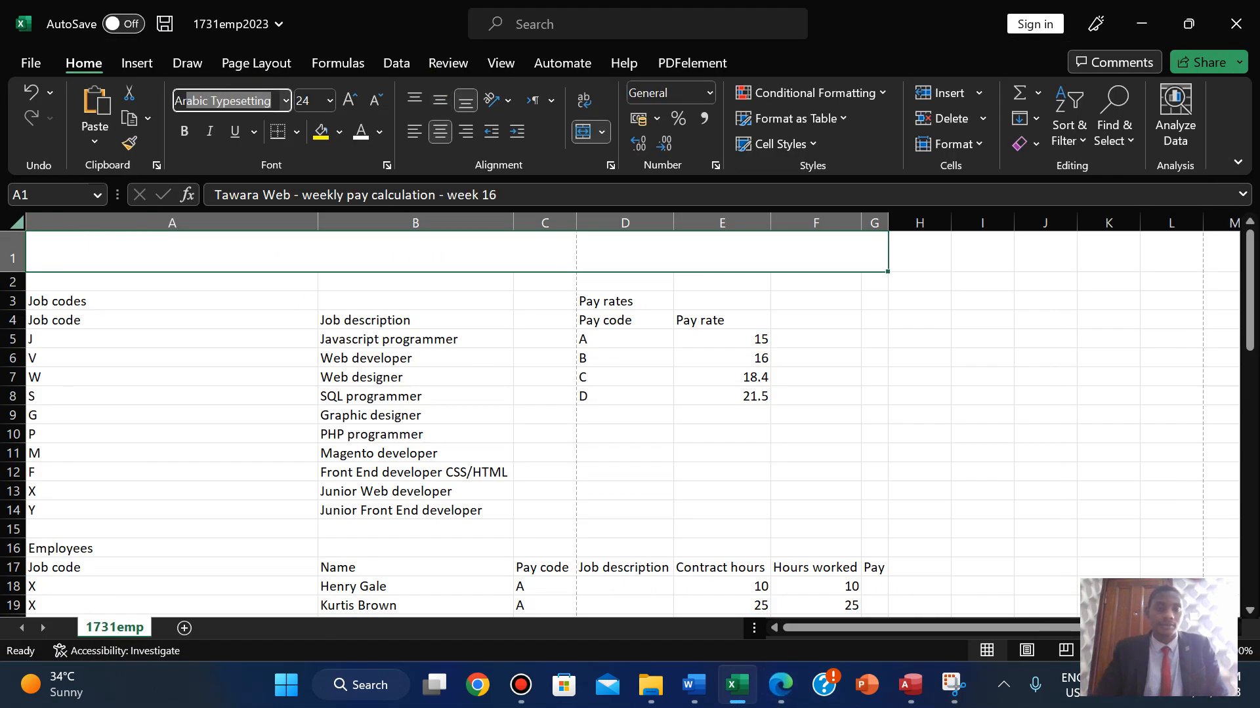
key("Return")
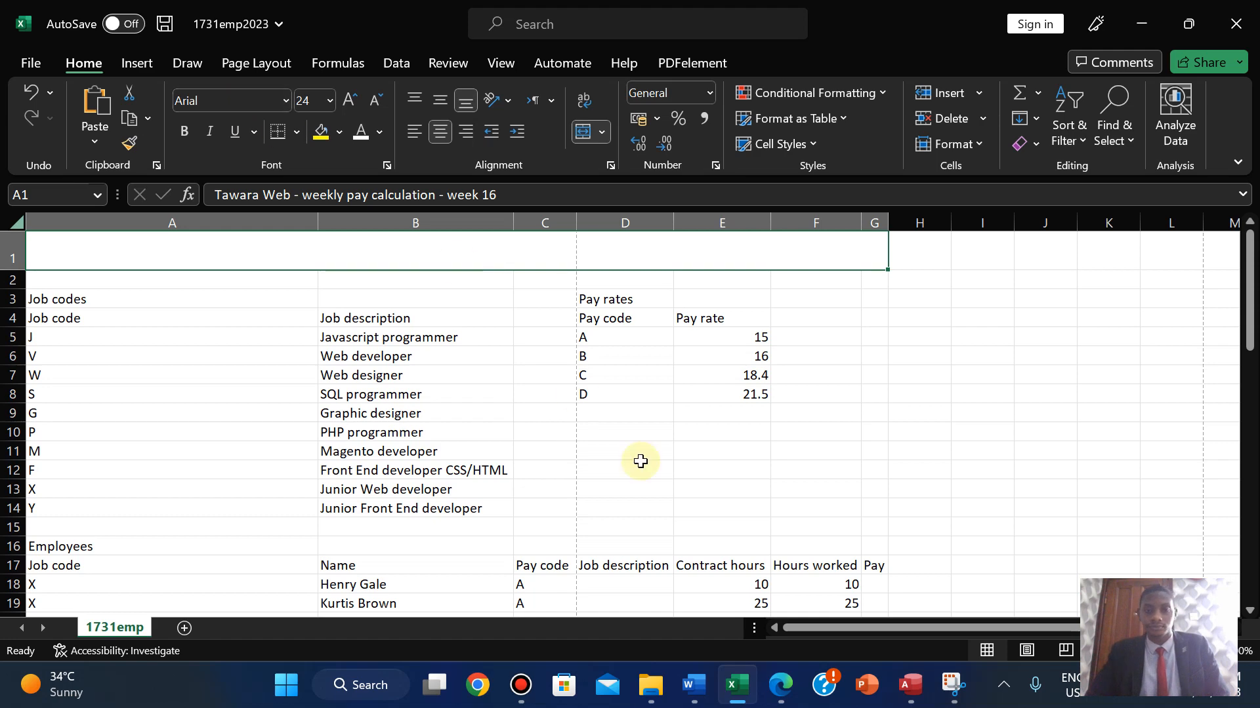
- Fill the title cell with Green, Accent 6, Darker 50%
left_click(769, 690)
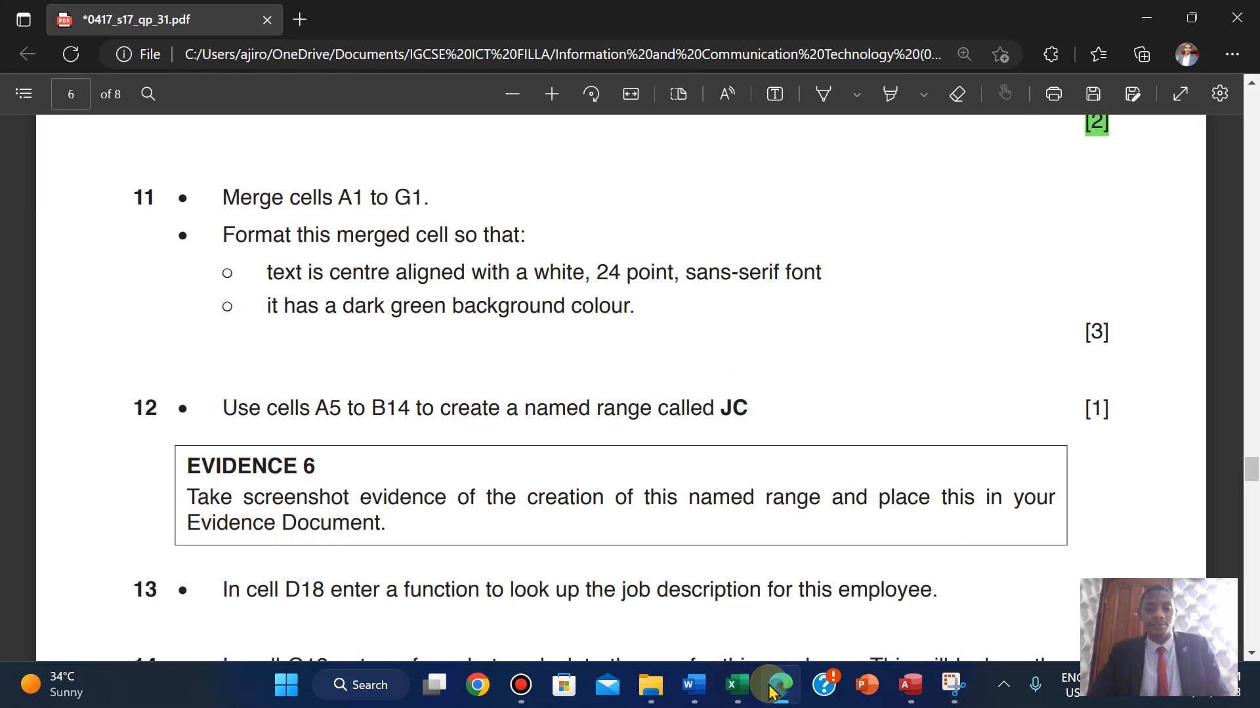
left_click(770, 689)
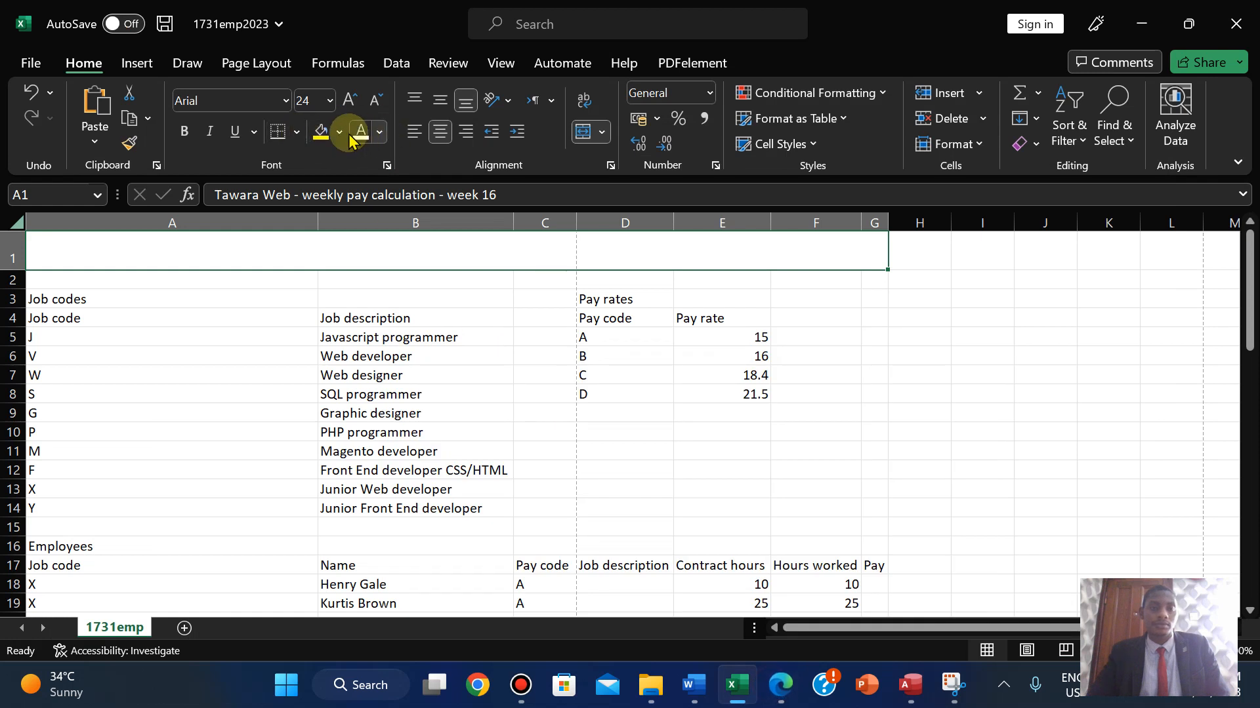
left_click(339, 134)
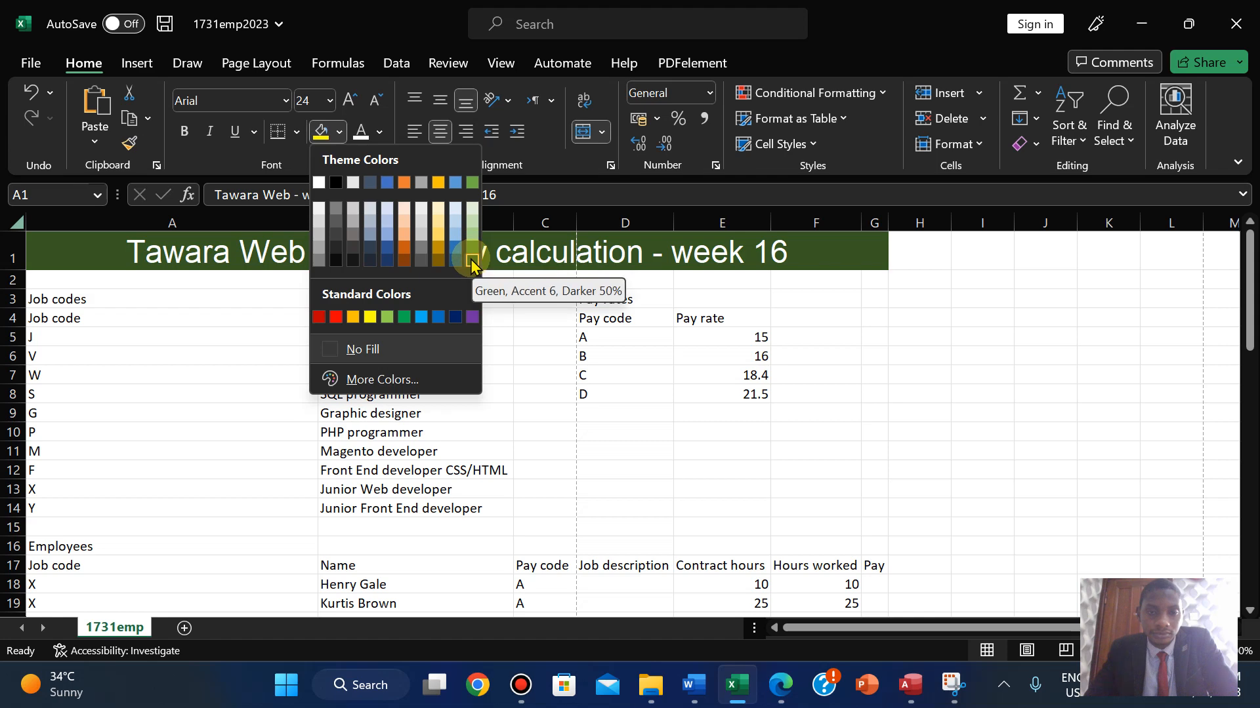
left_click(473, 262)
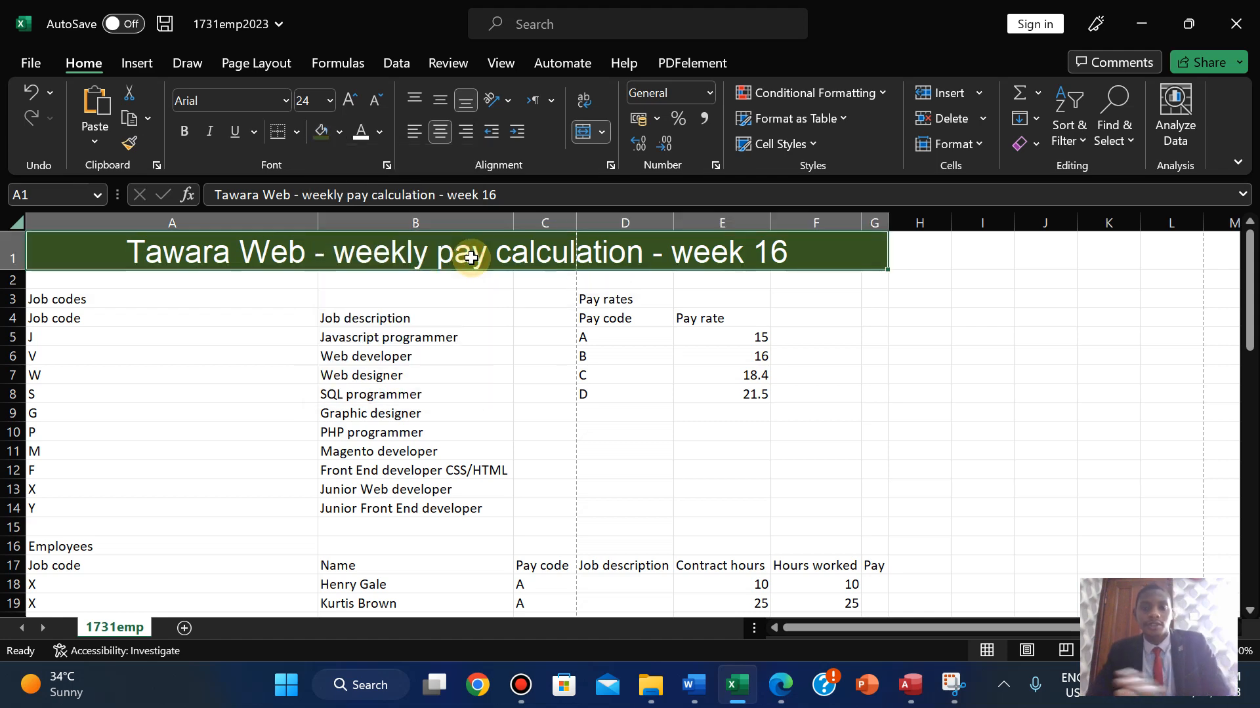
left_click(783, 686)
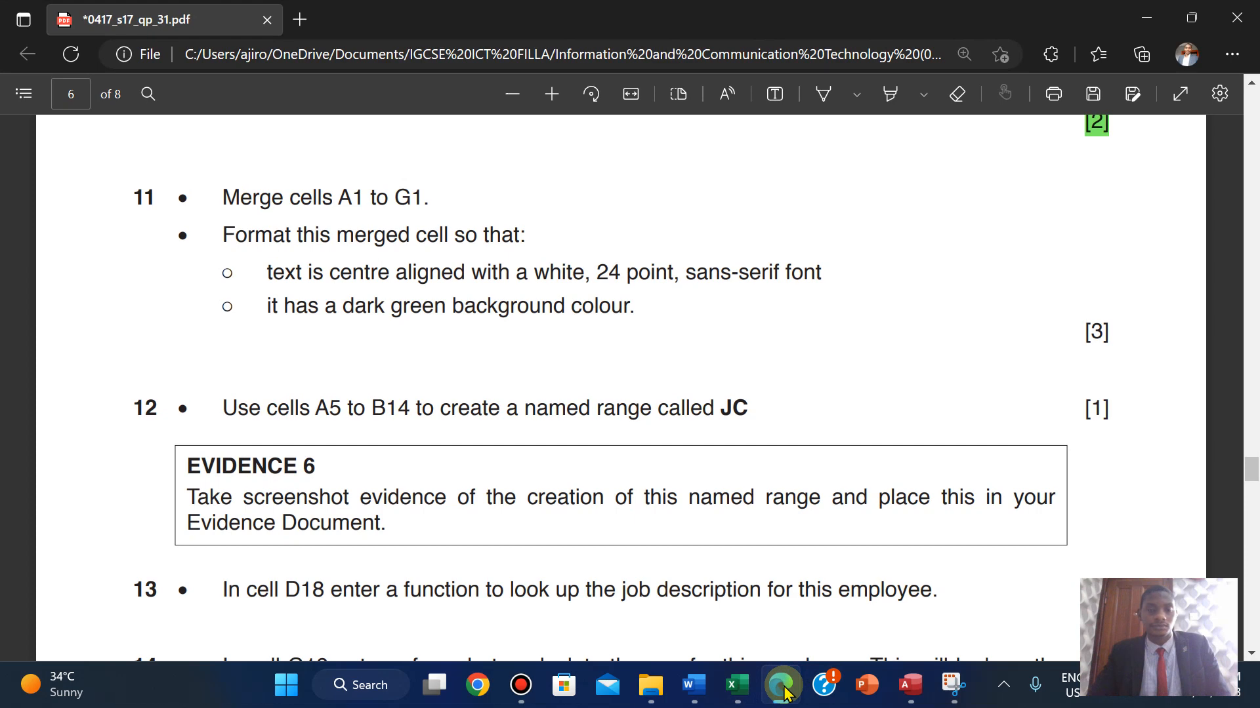
- Highlight question 11's merge-and-format instructions in green, then return to the Excel workbook
left_click_drag(228, 203, 1108, 349)
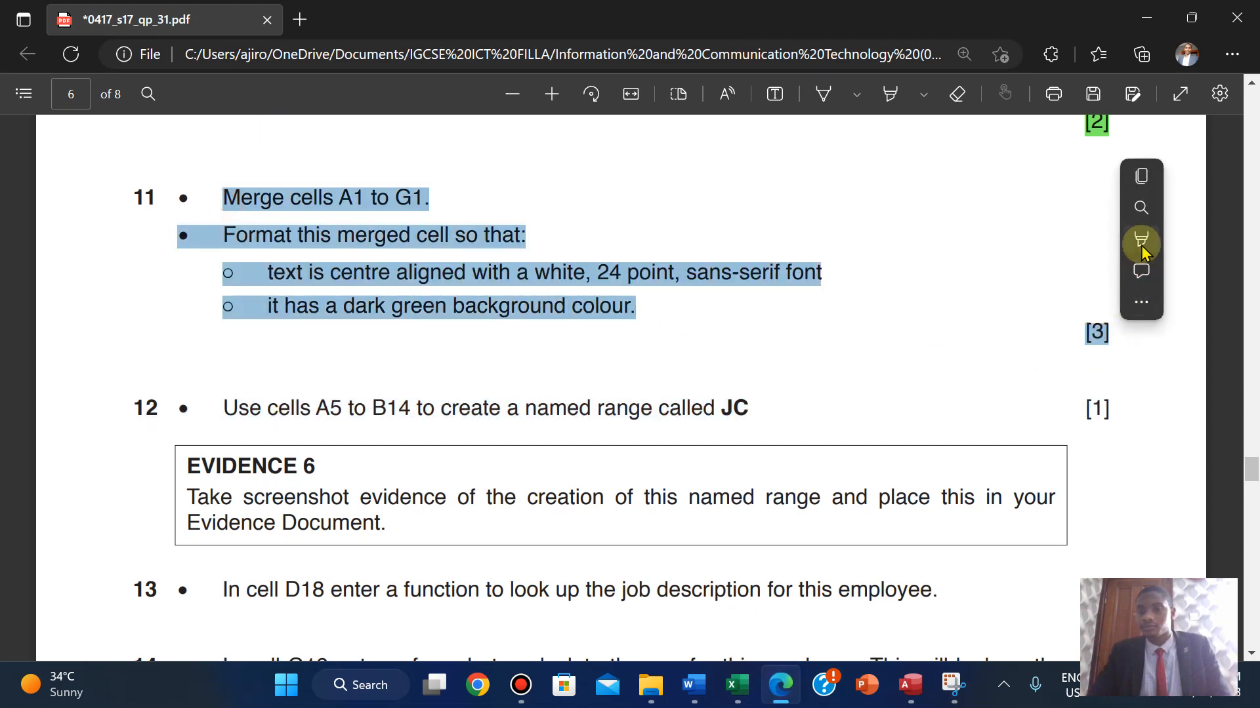
mouse_move(1132, 239)
left_click(993, 271)
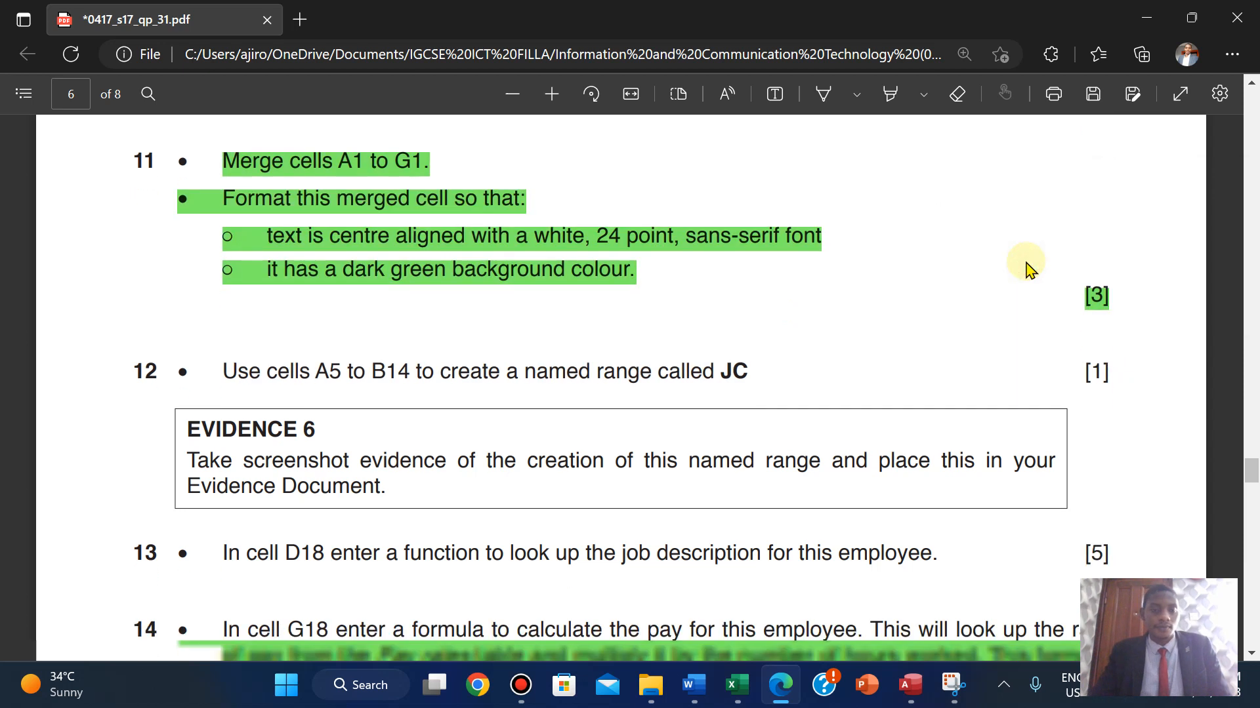
scroll(1027, 269, "down", 2)
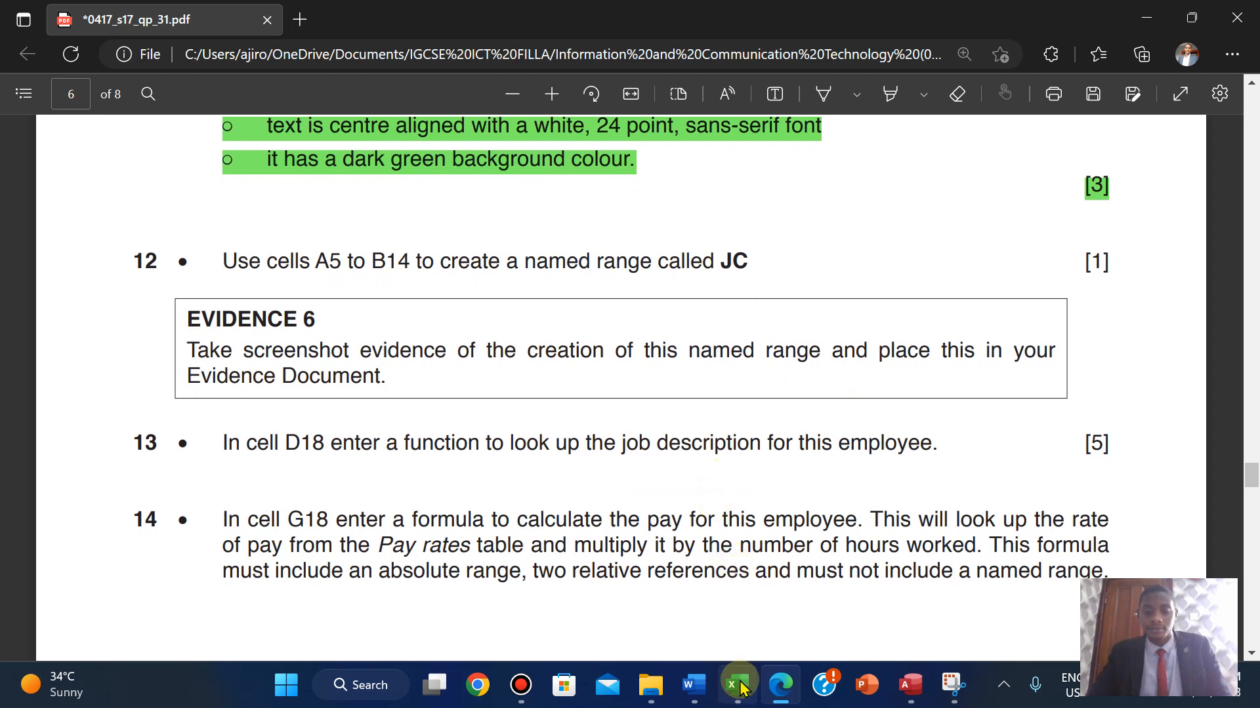
mouse_move(736, 685)
left_click(743, 607)
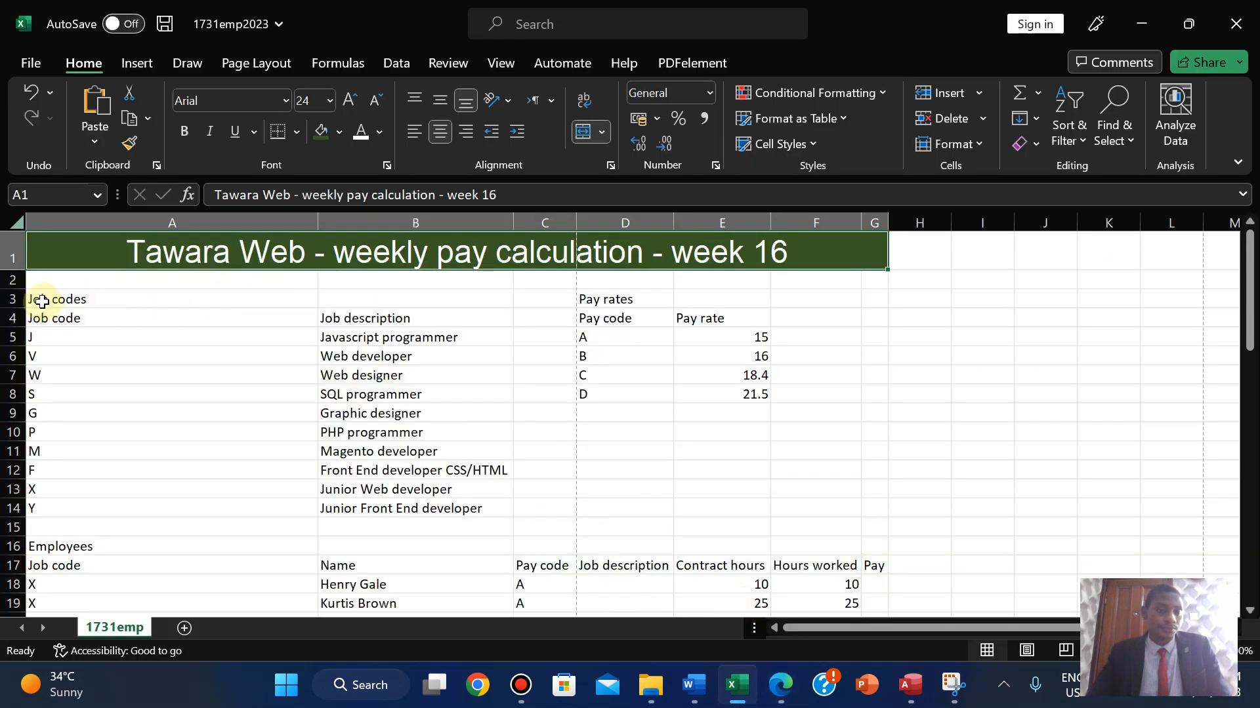
- Select the job codes table A5:B14 and define it as the named range JC
left_click(37, 341)
left_click_drag(49, 341, 452, 513)
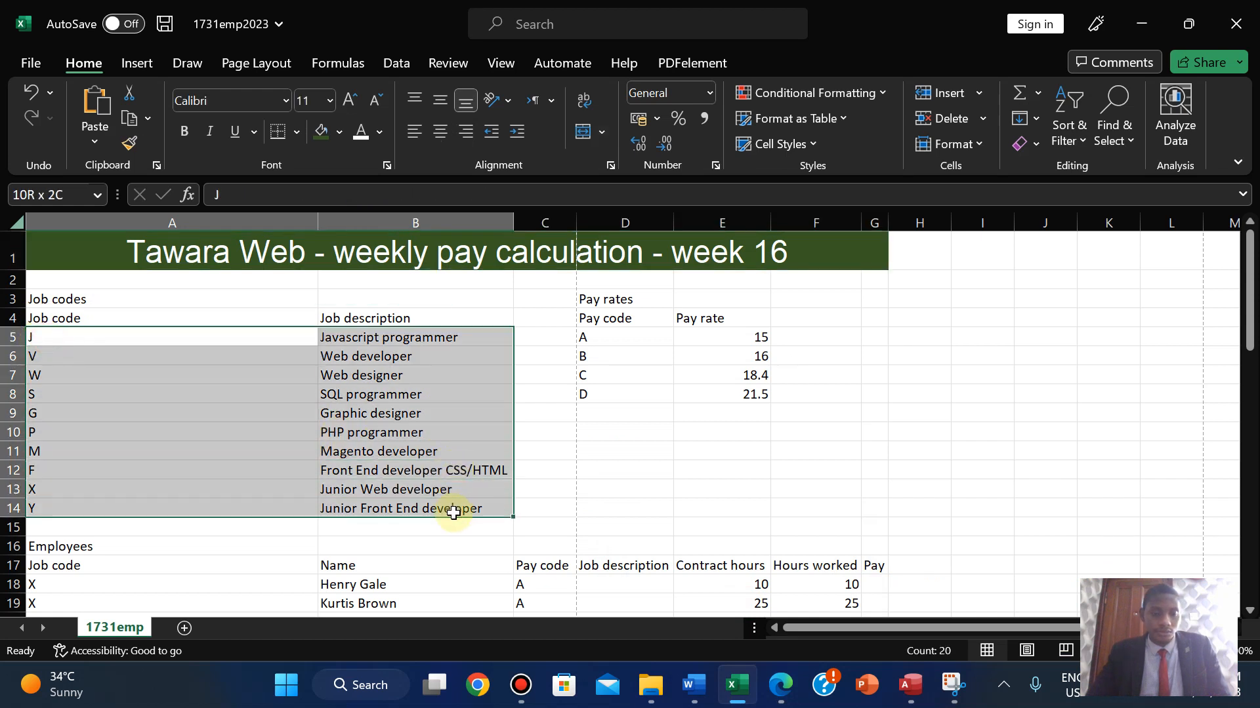
left_click(779, 698)
left_click(779, 699)
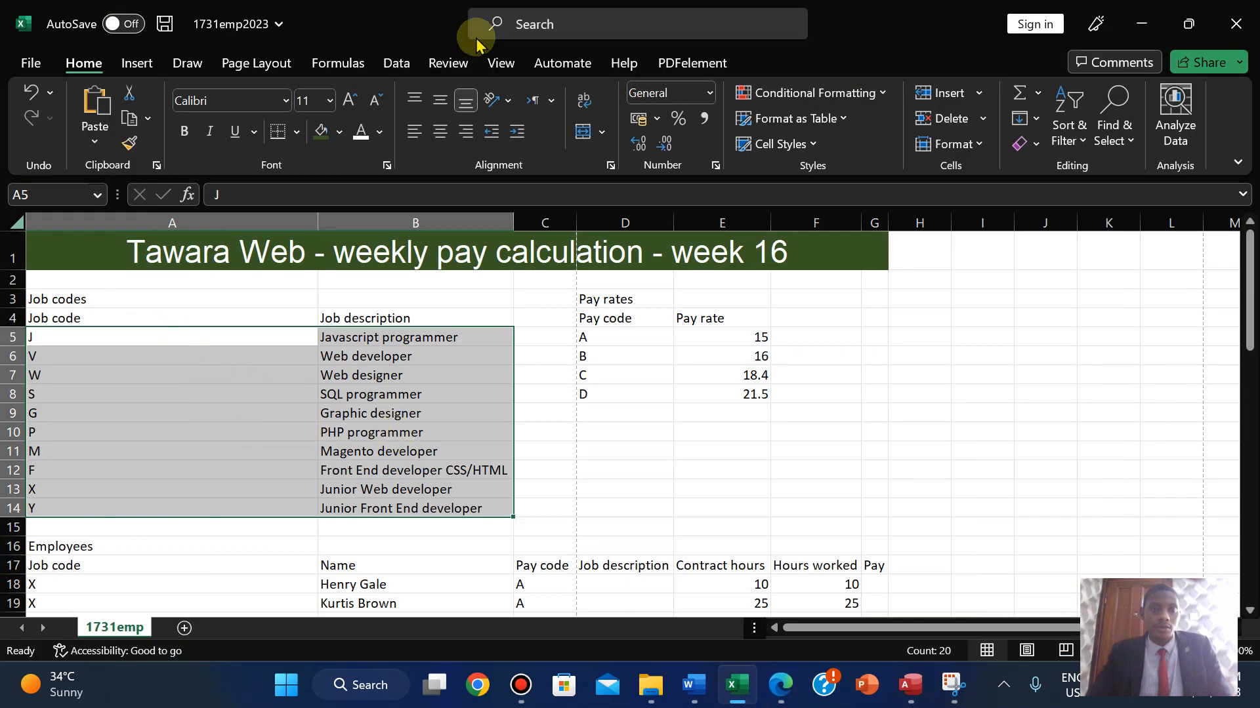
left_click(497, 61)
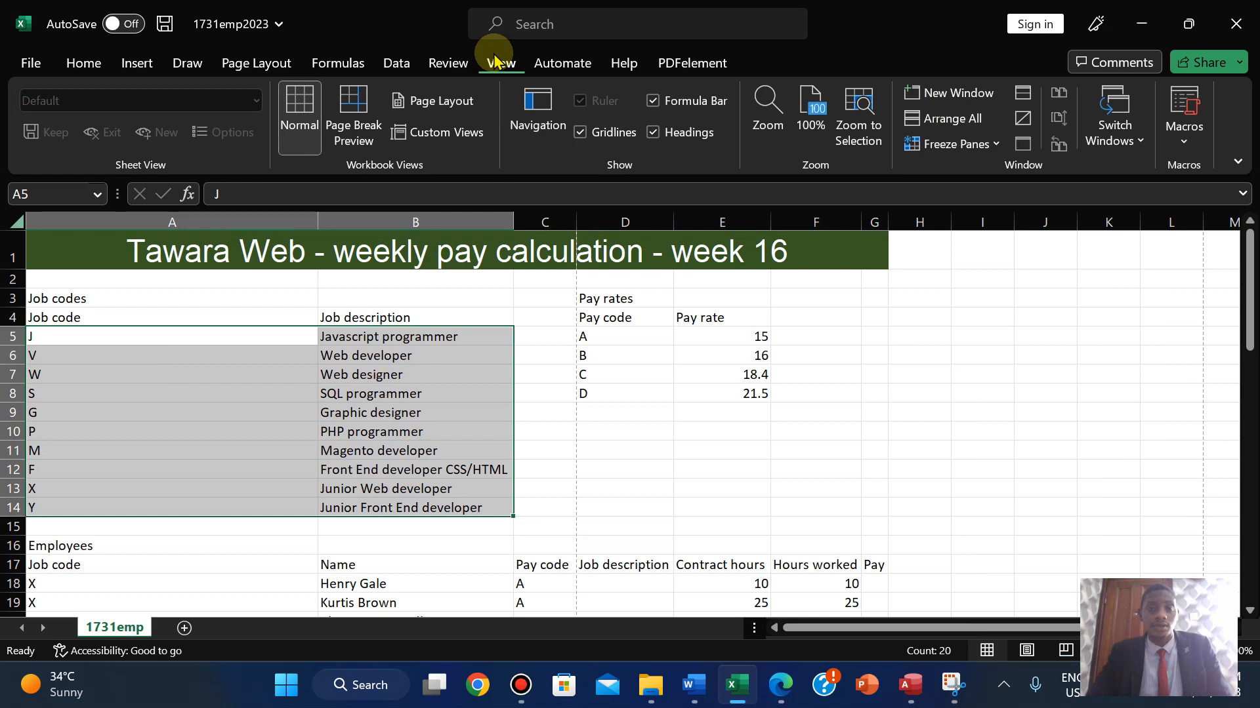
left_click(337, 62)
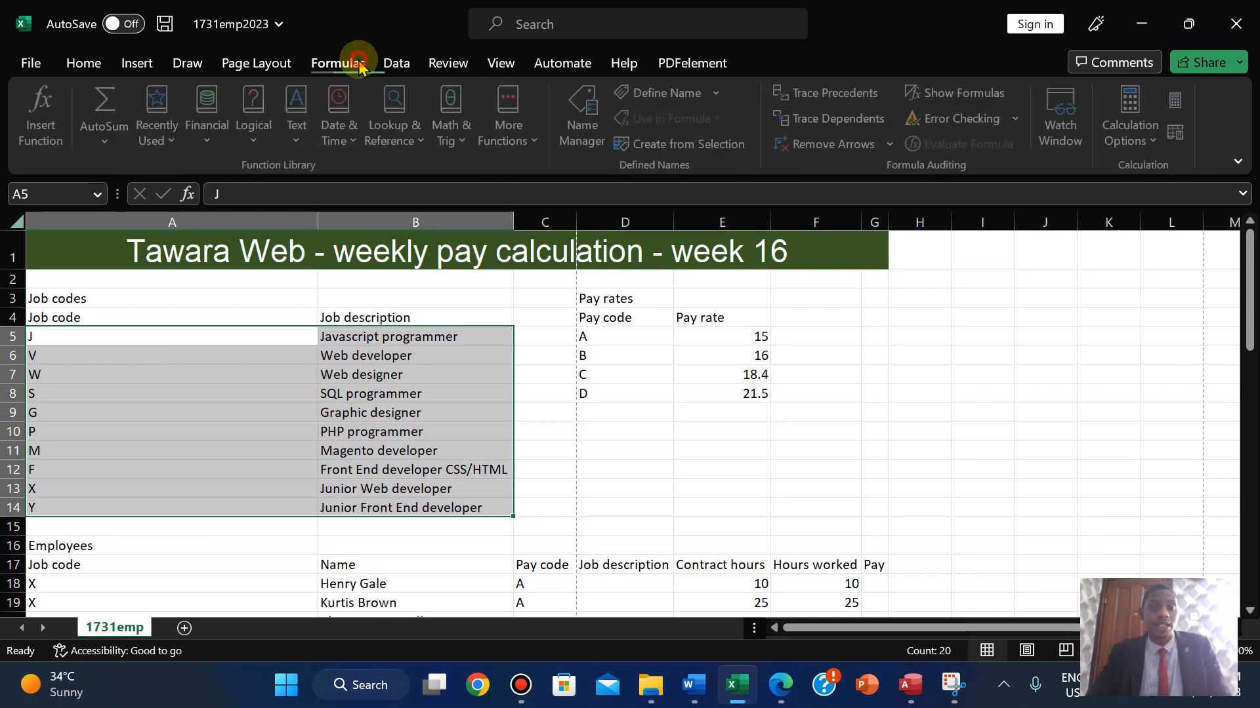
left_click(720, 98)
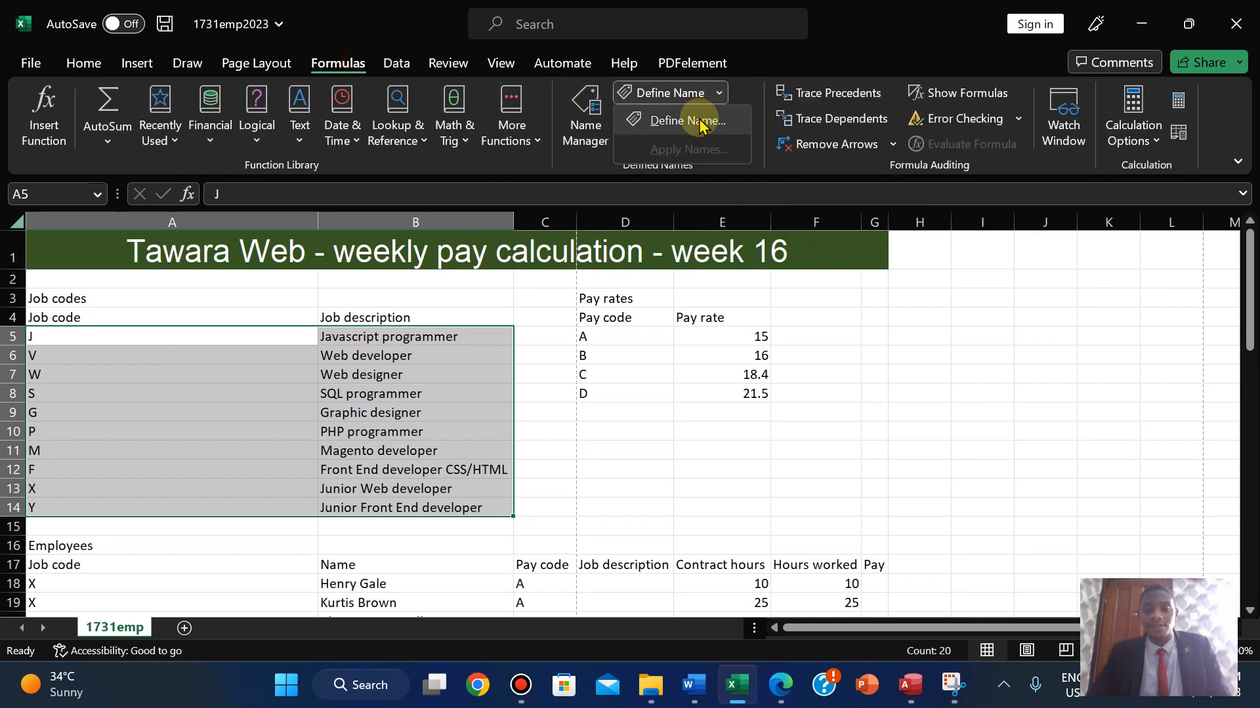
left_click(687, 121)
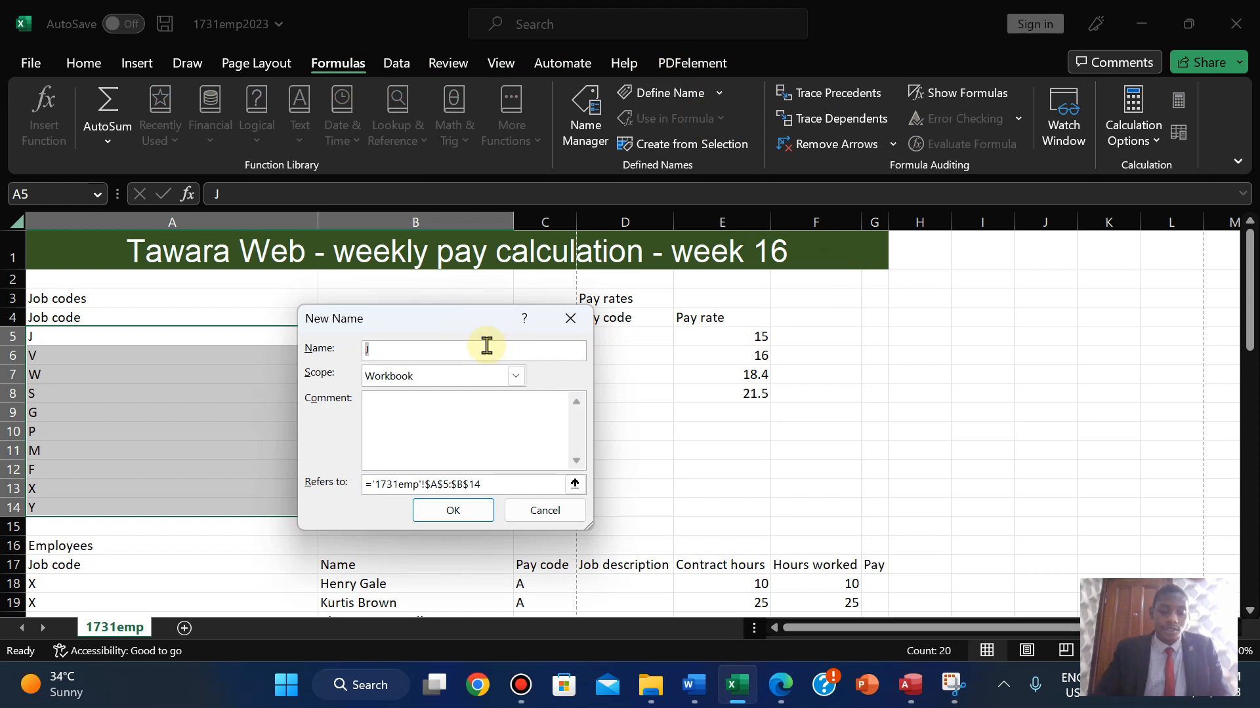
type("C")
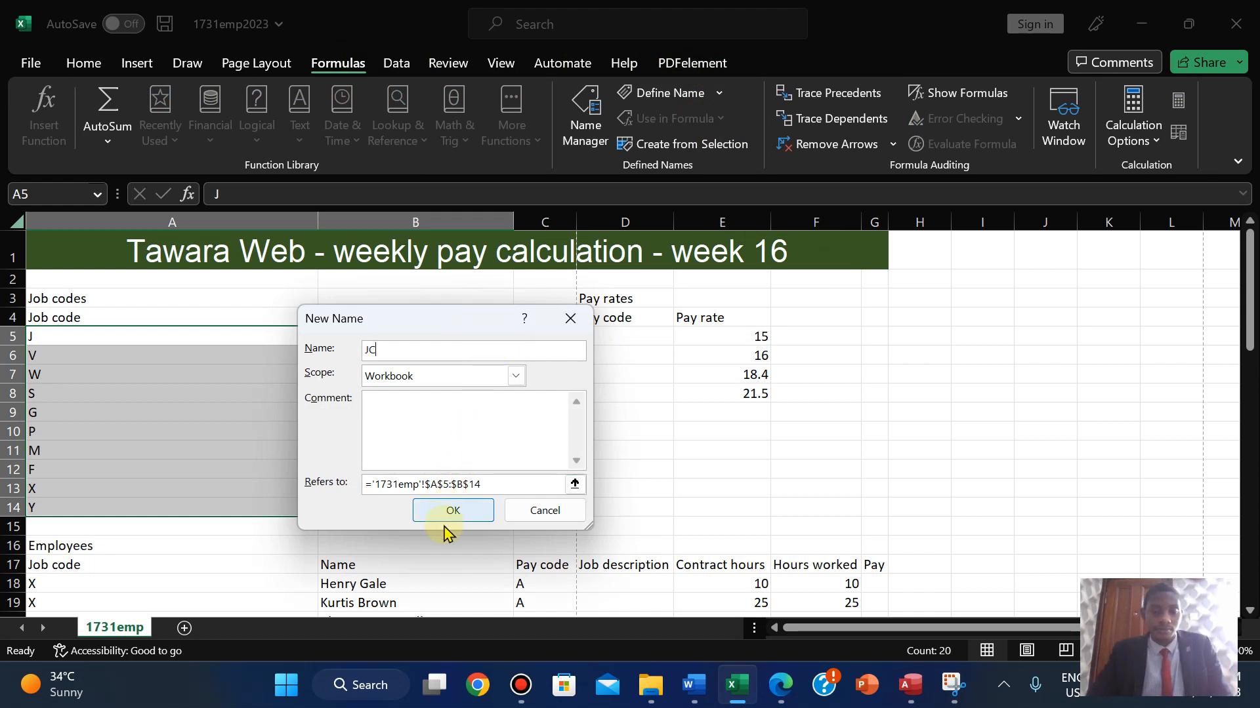
left_click(448, 514)
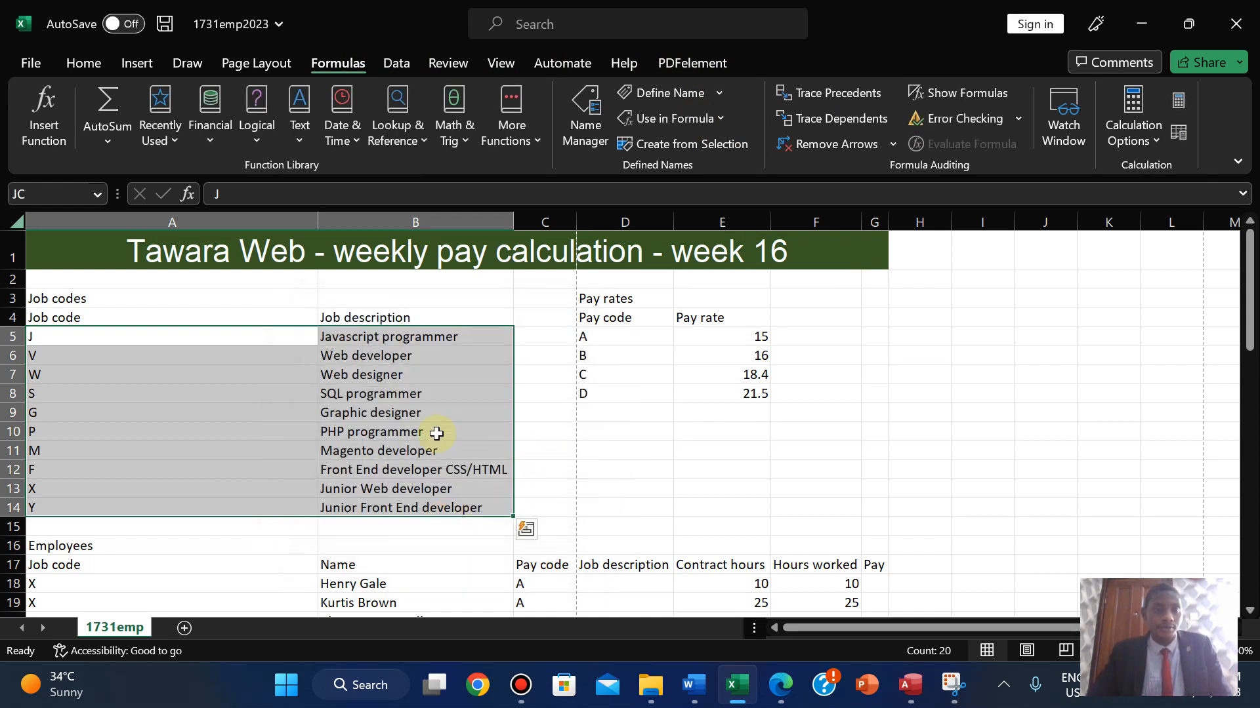
left_click(778, 685)
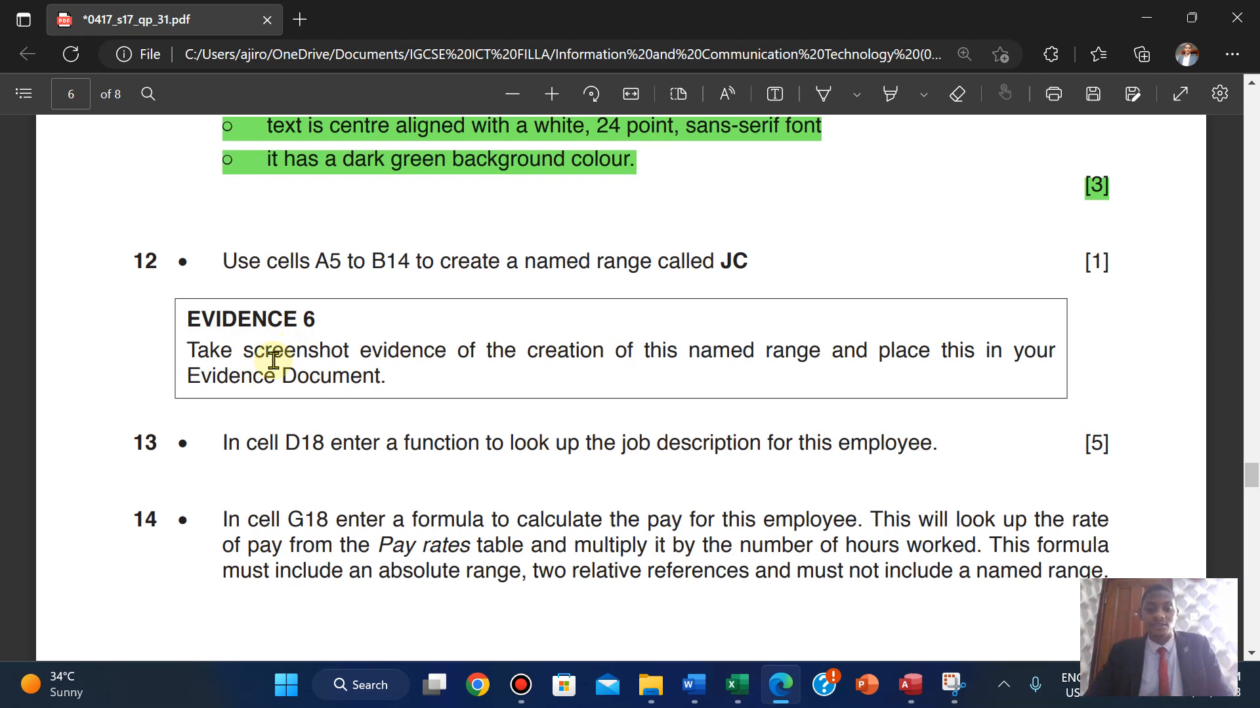
- Inspect the JC name's details in Name Manager, then close it unchanged
mouse_move(743, 700)
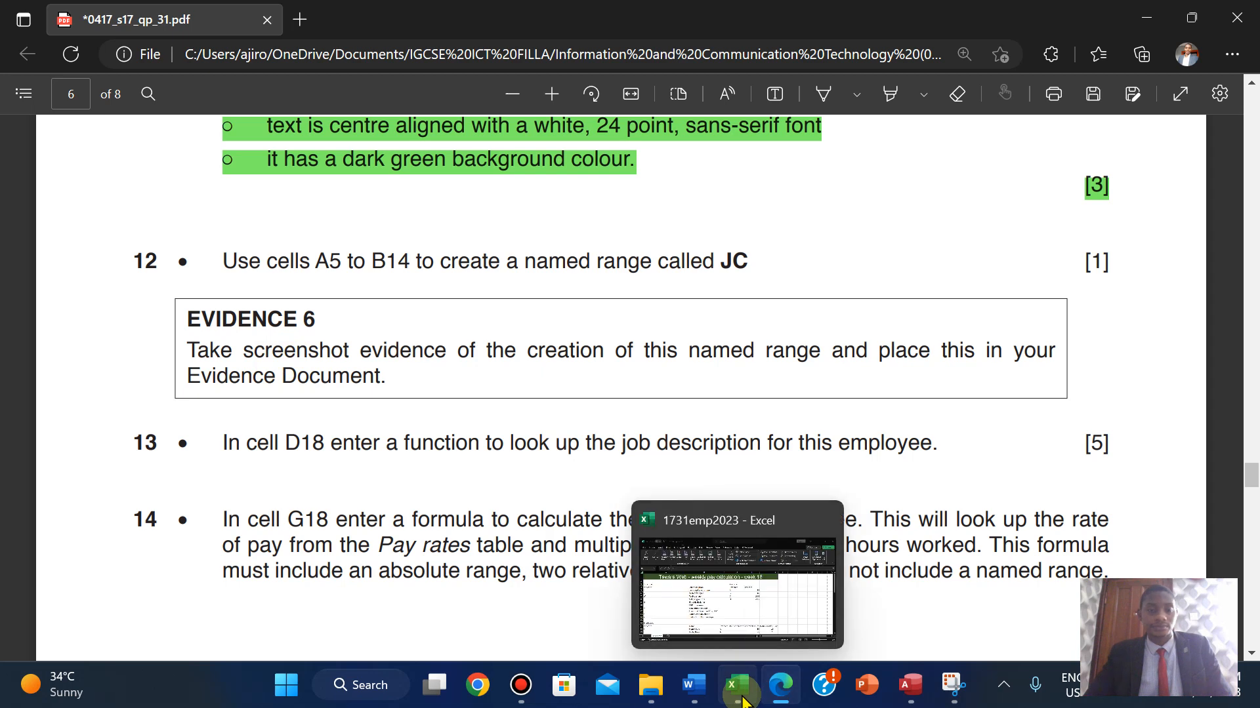
left_click(736, 574)
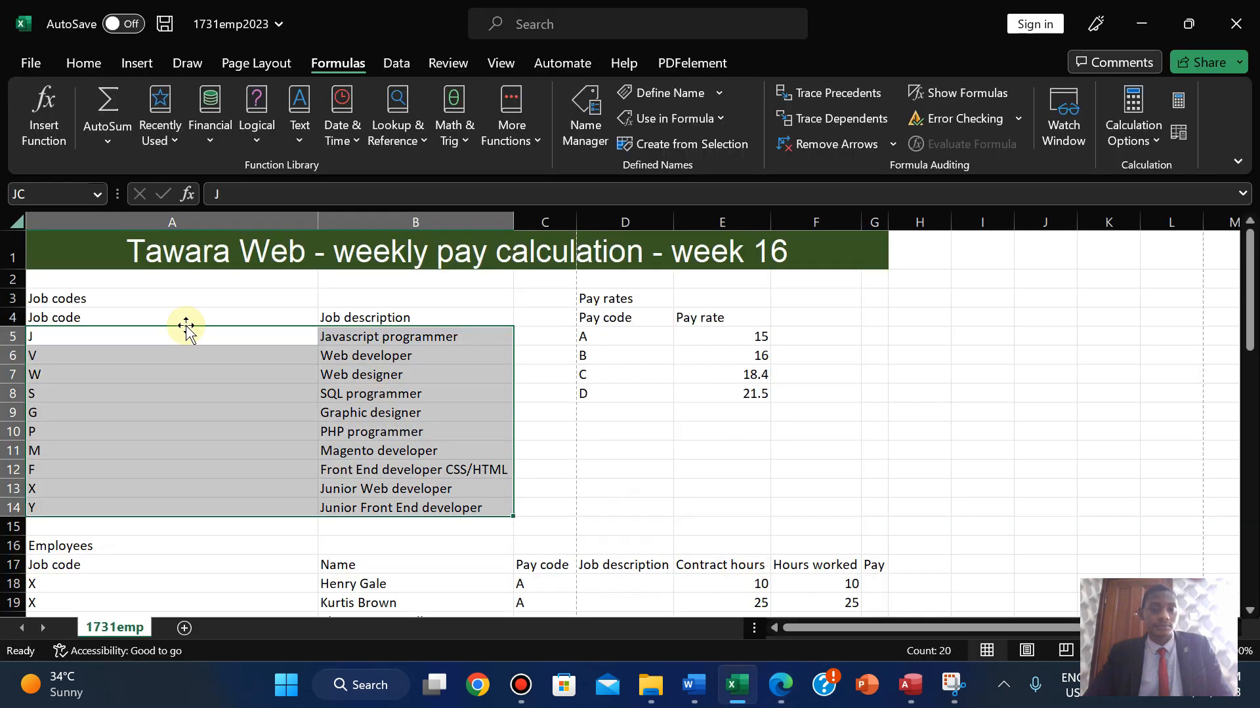
left_click(585, 126)
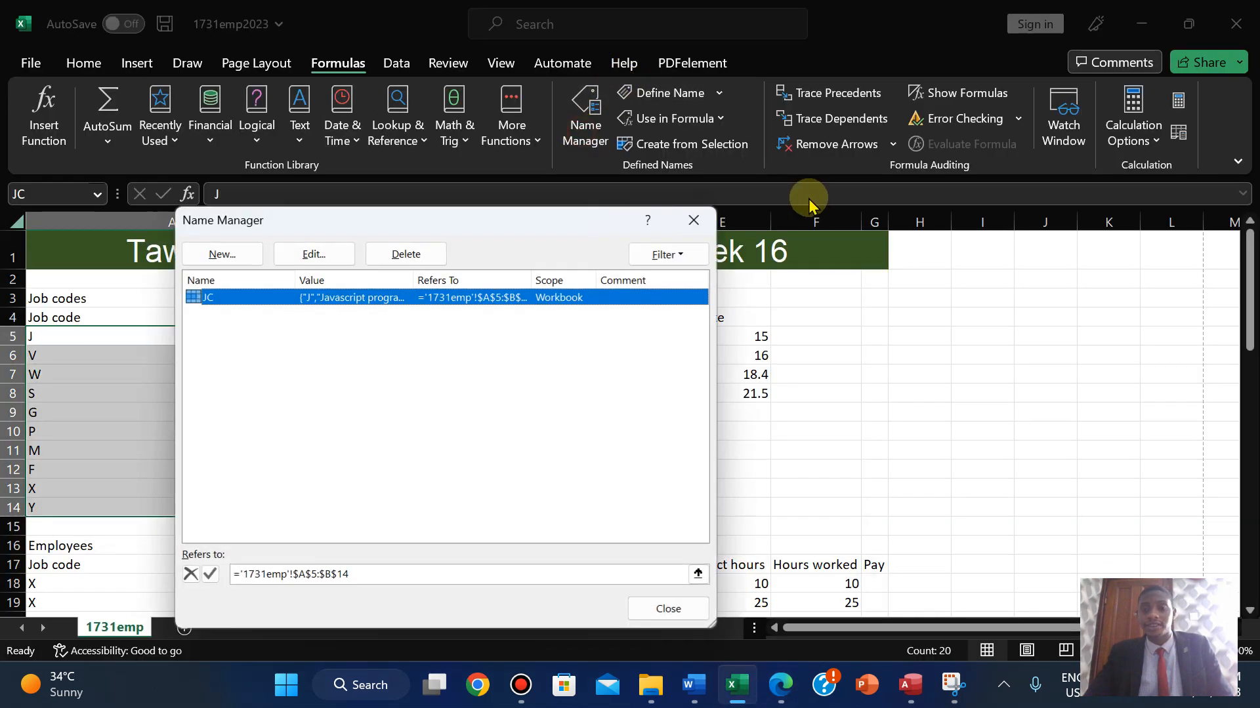
left_click(354, 295)
double_click(353, 297)
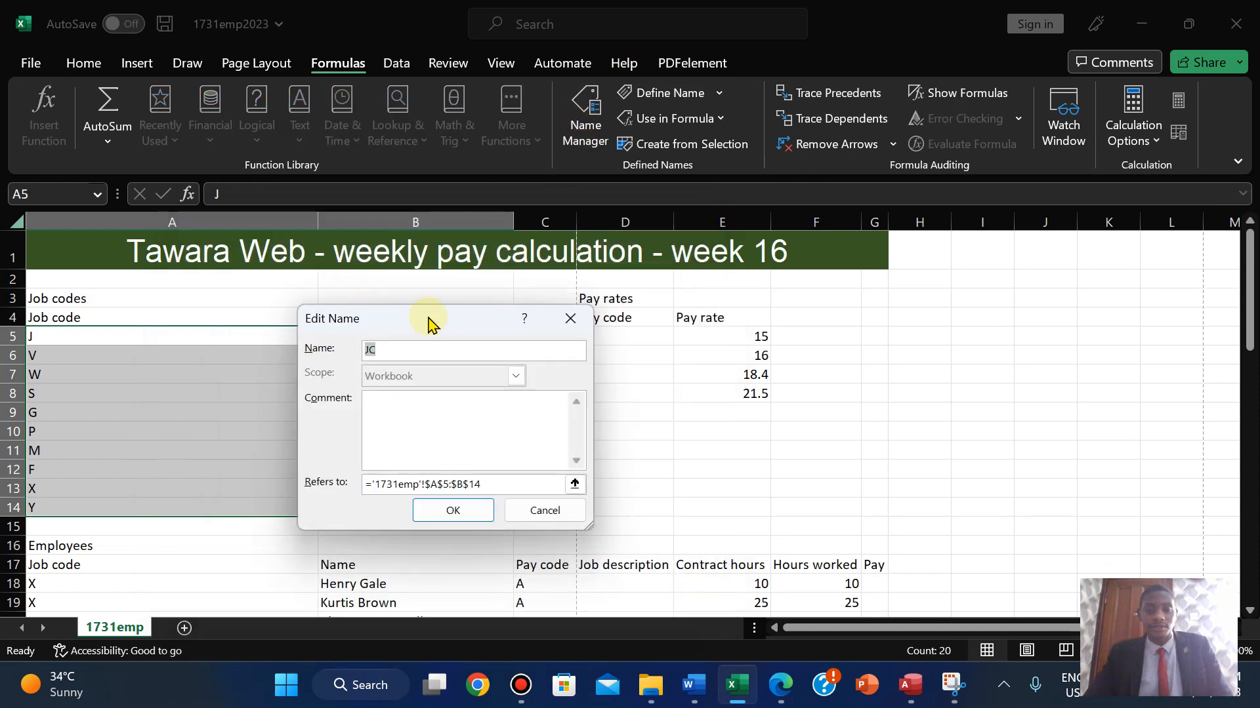
left_click_drag(423, 322, 658, 332)
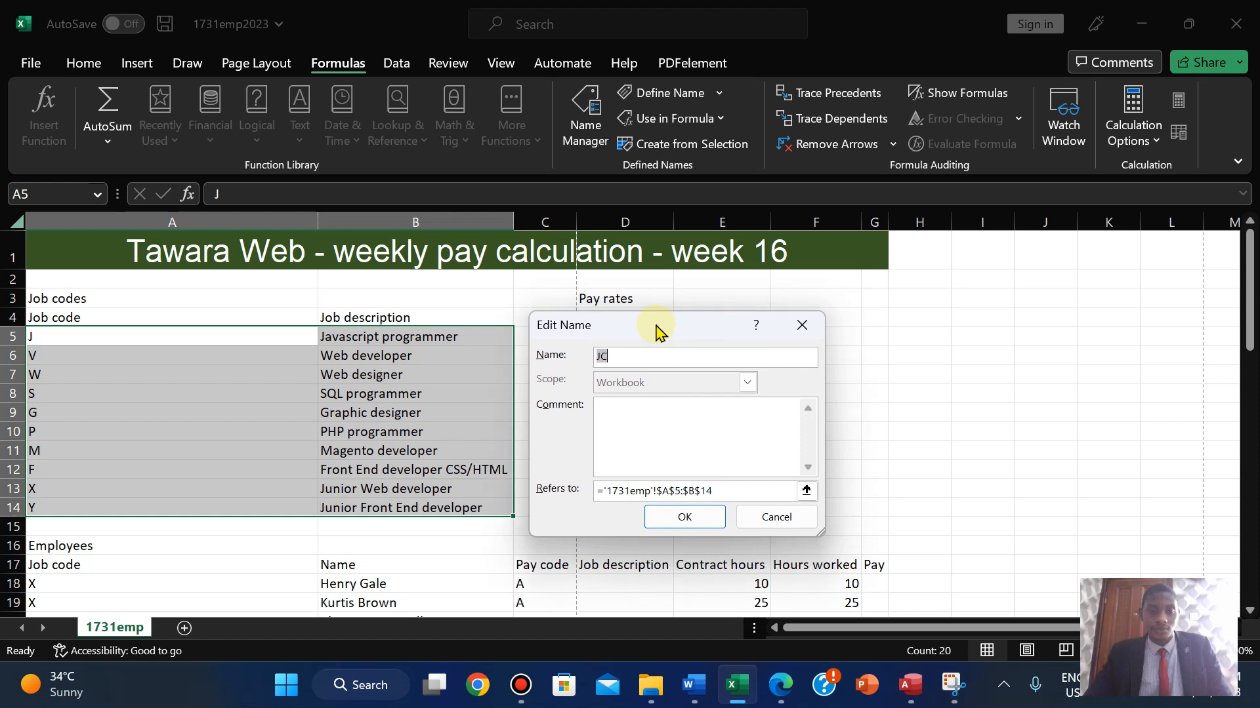
left_click(776, 516)
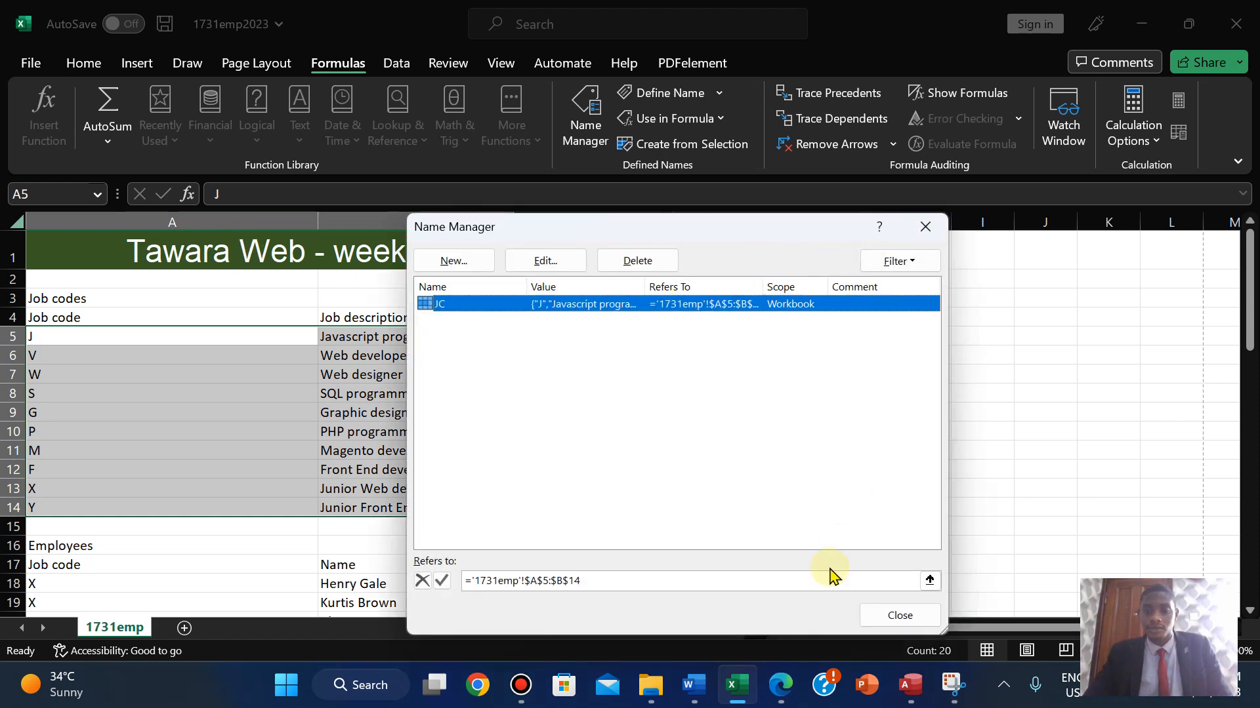
left_click(870, 614)
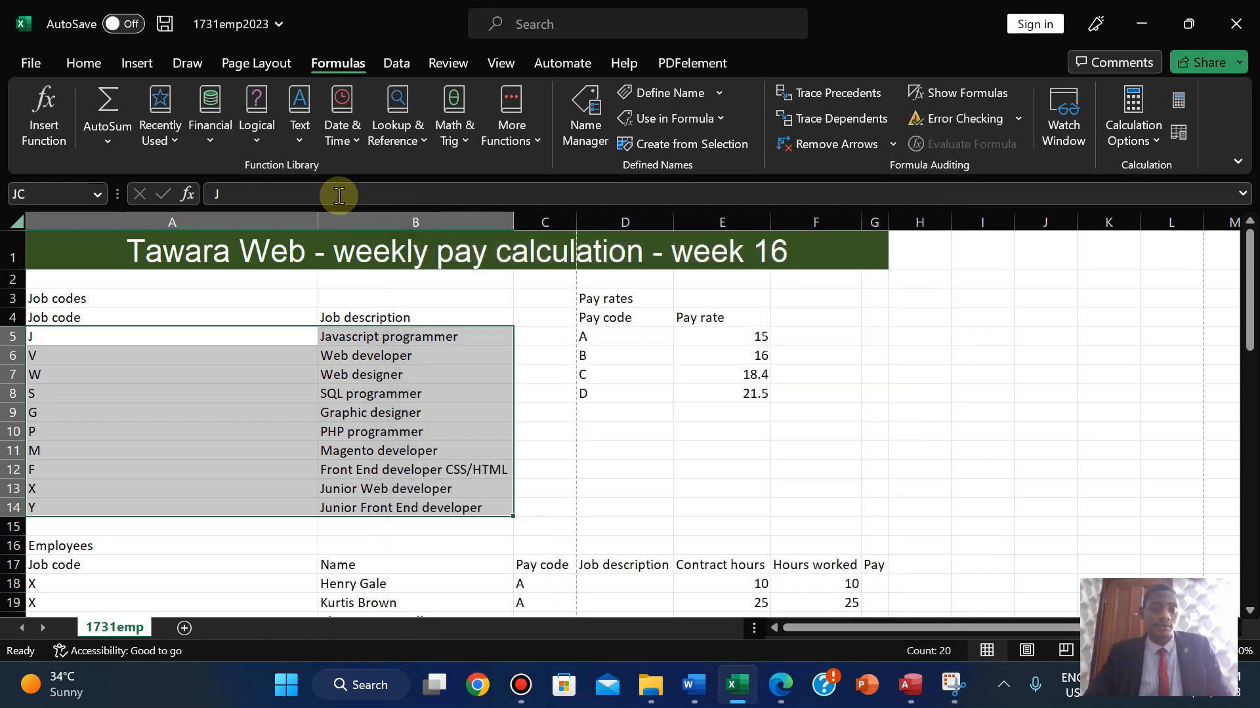
- Autofit column A and reopen JC's Edit Name dialog beside the job codes table
double_click(320, 211)
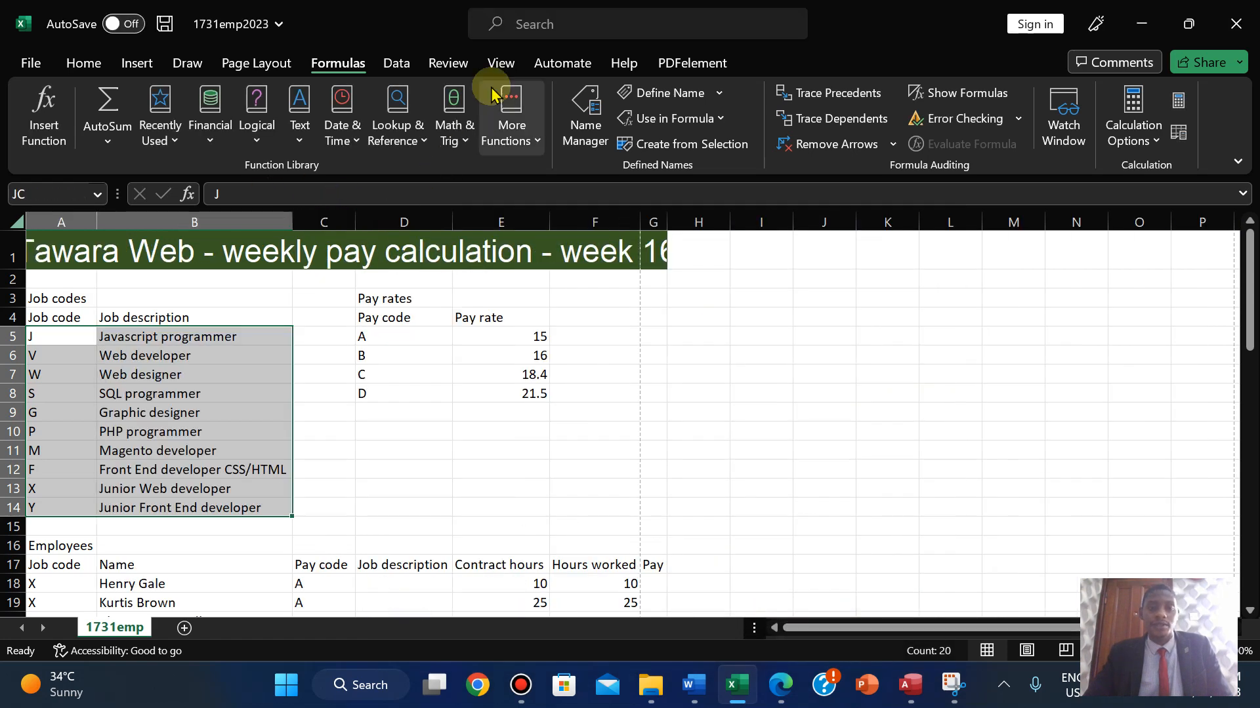
left_click(589, 143)
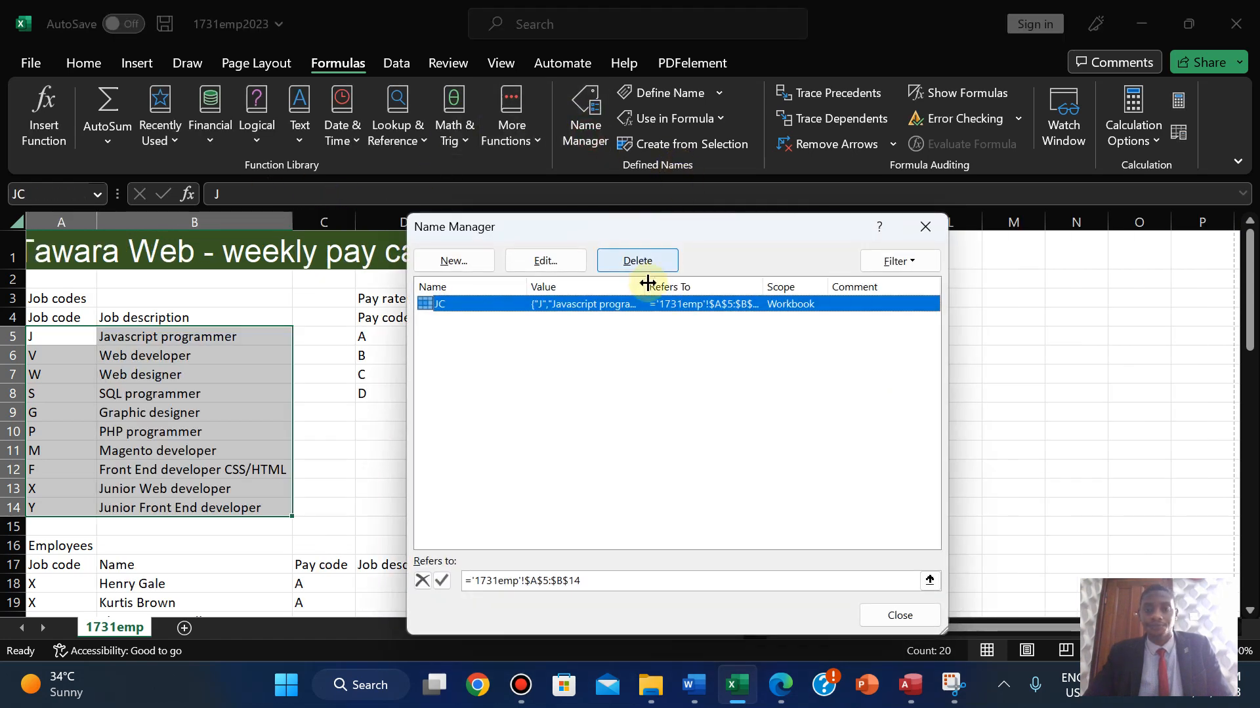
left_click(639, 307)
double_click(638, 306)
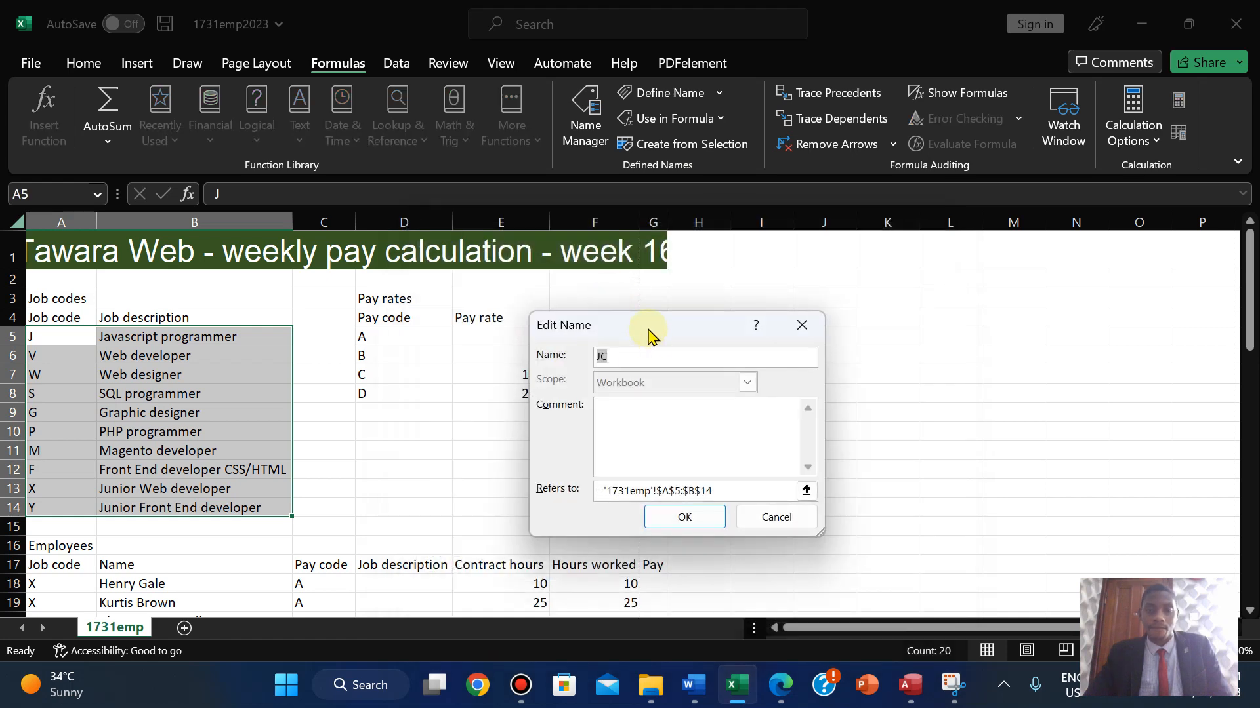
left_click_drag(648, 334, 420, 339)
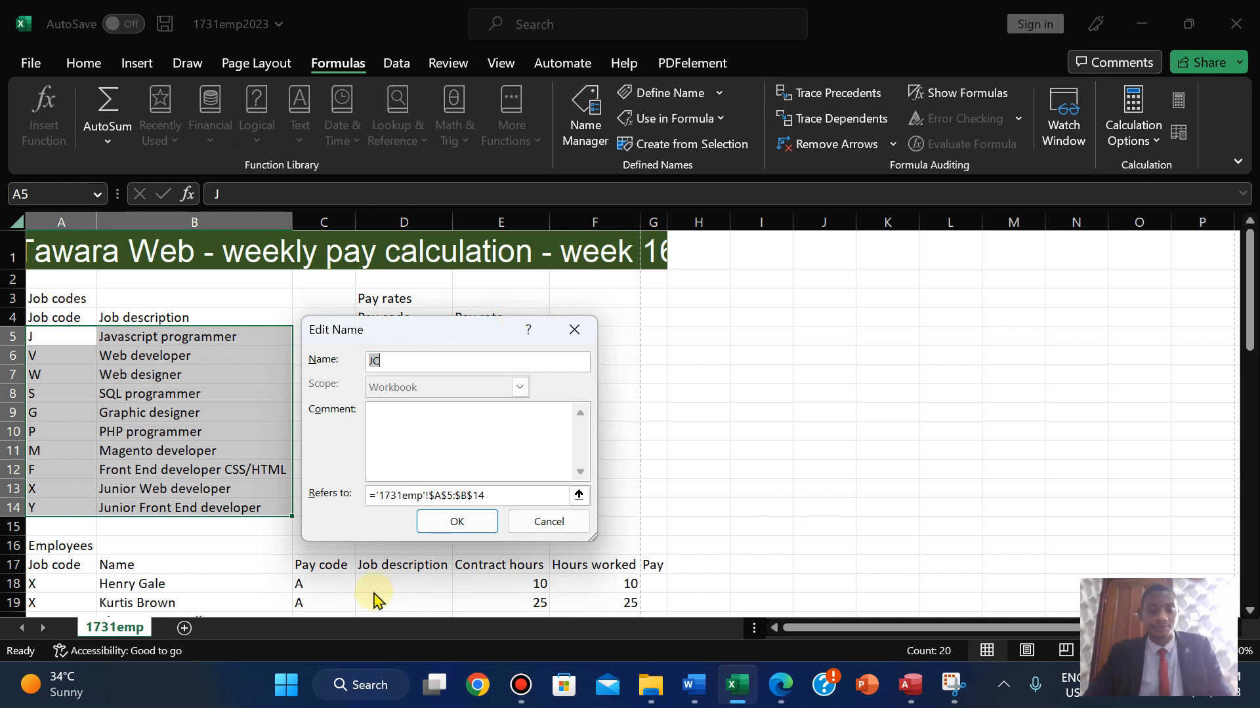
- Snip the job codes table with the JC name details, then open the 1731evidence document
left_click(959, 699)
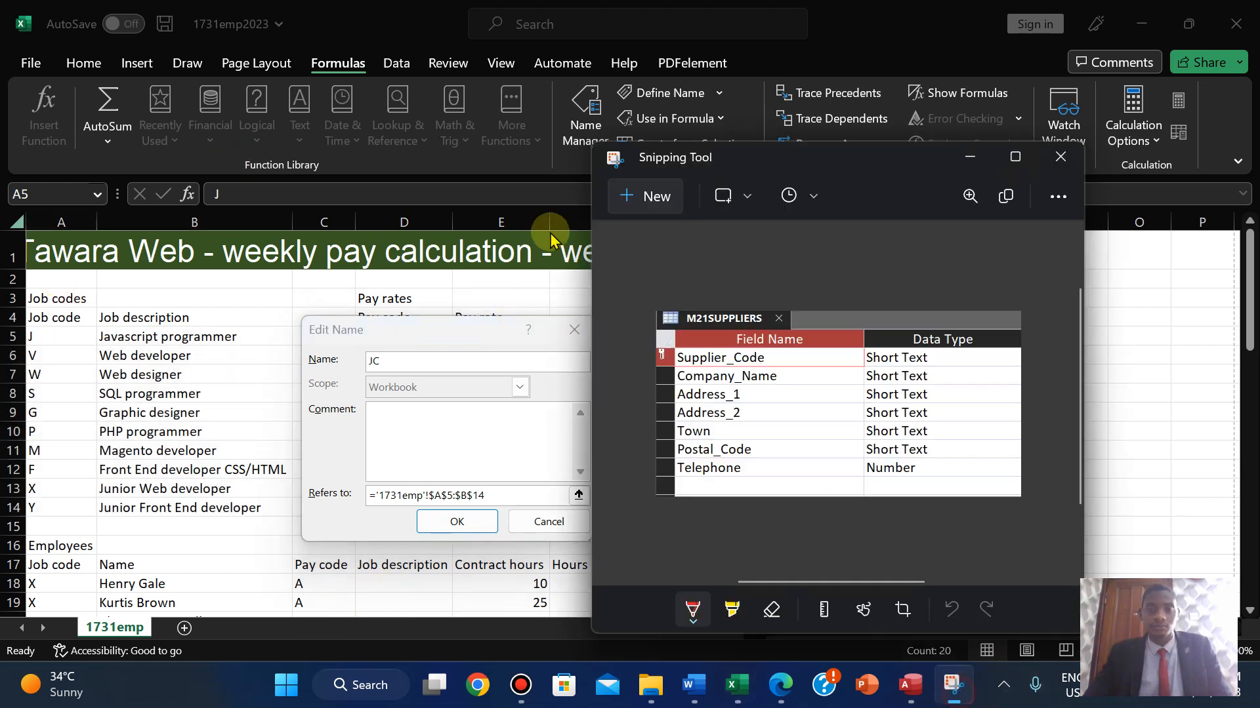
left_click(649, 197)
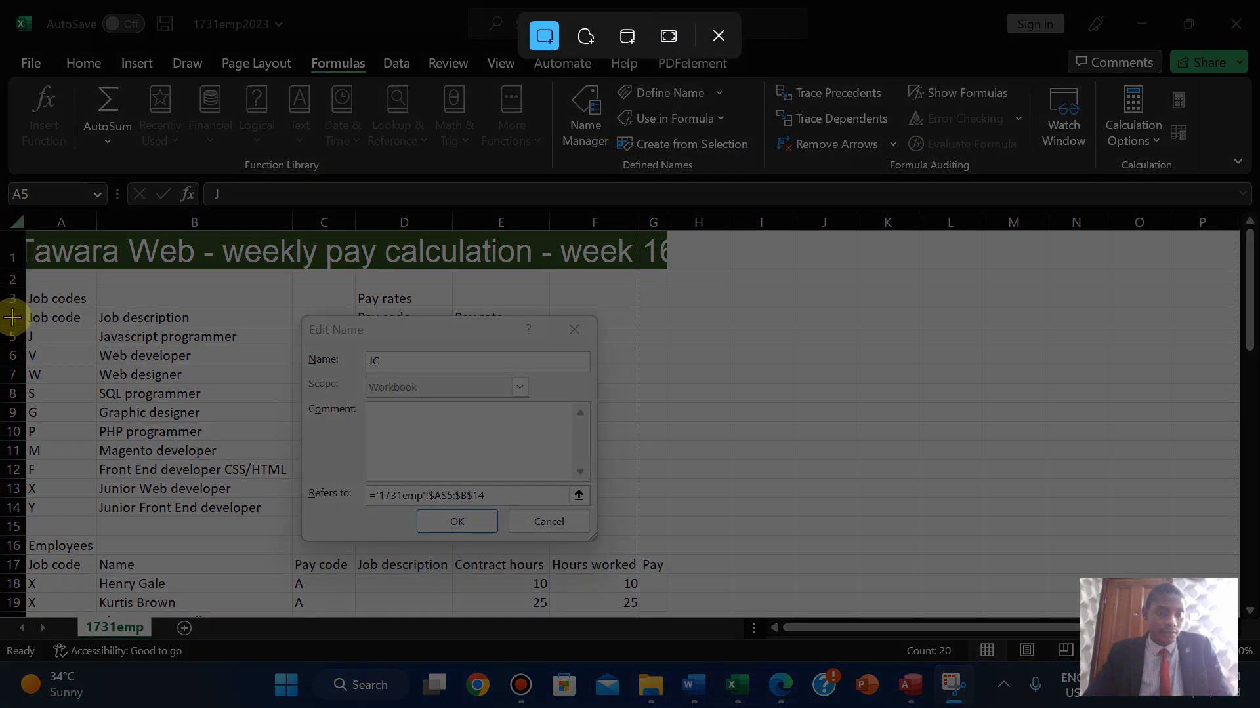
left_click_drag(12, 318, 633, 563)
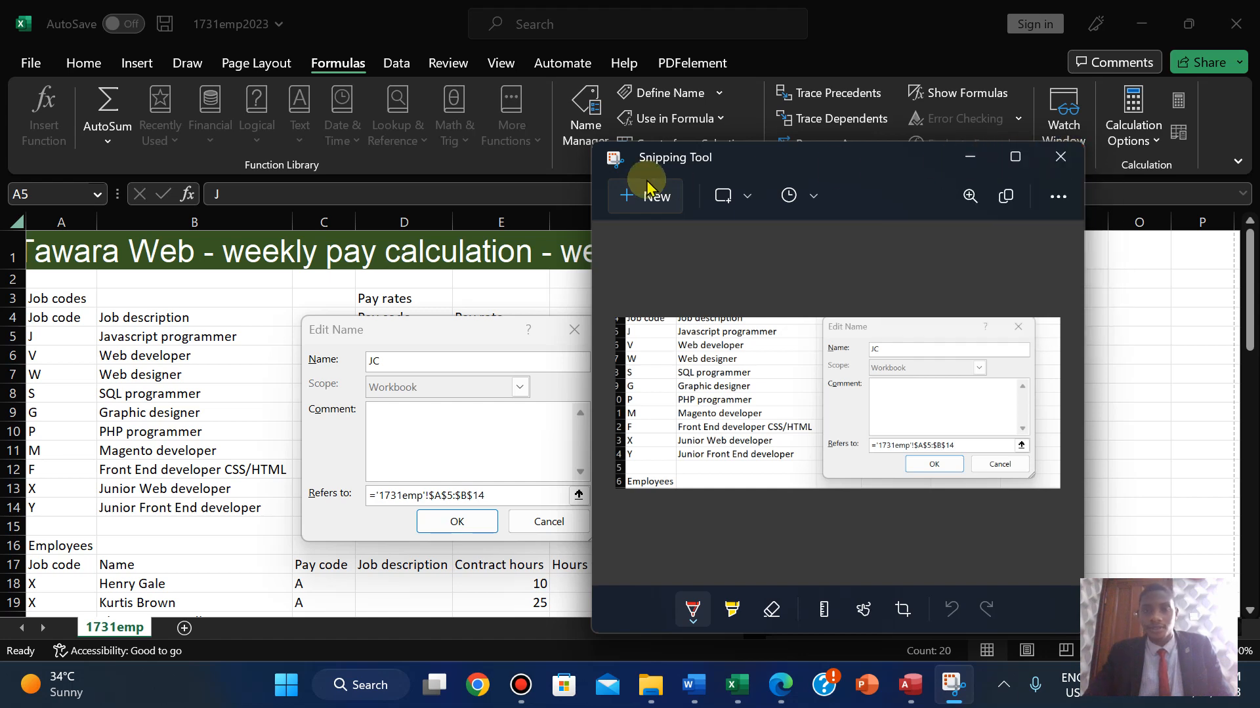
left_click(646, 208)
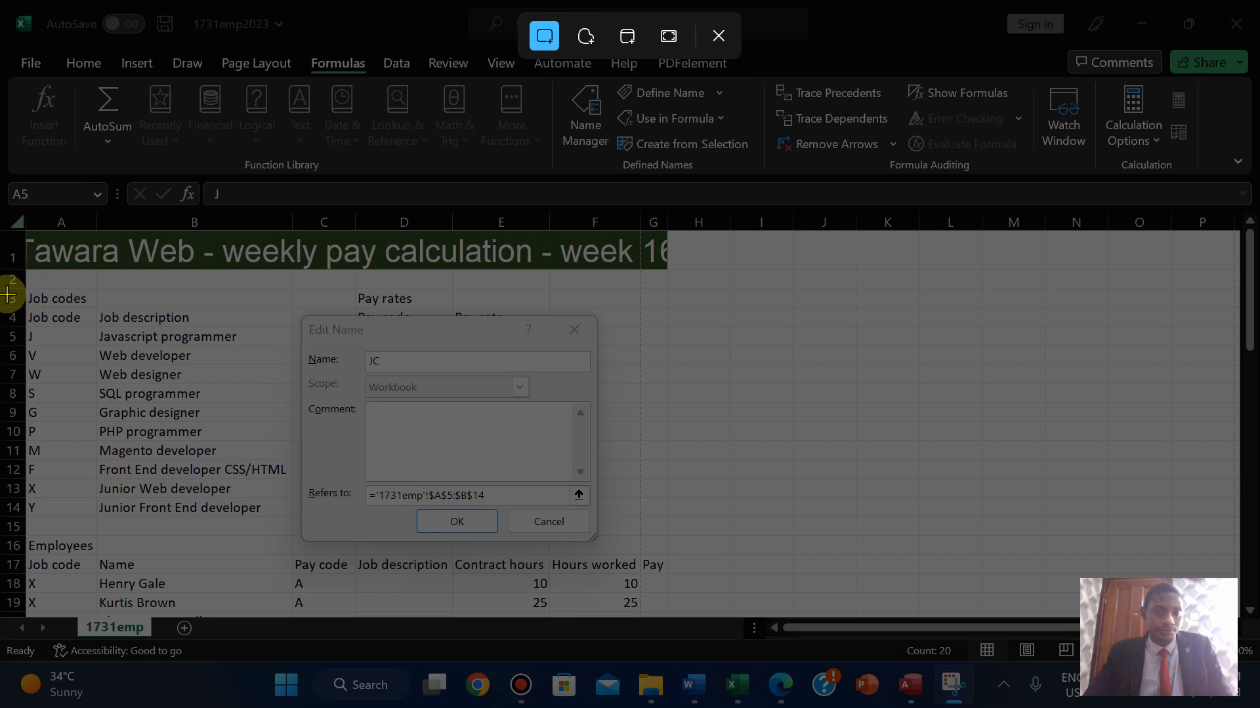
left_click_drag(7, 294, 602, 546)
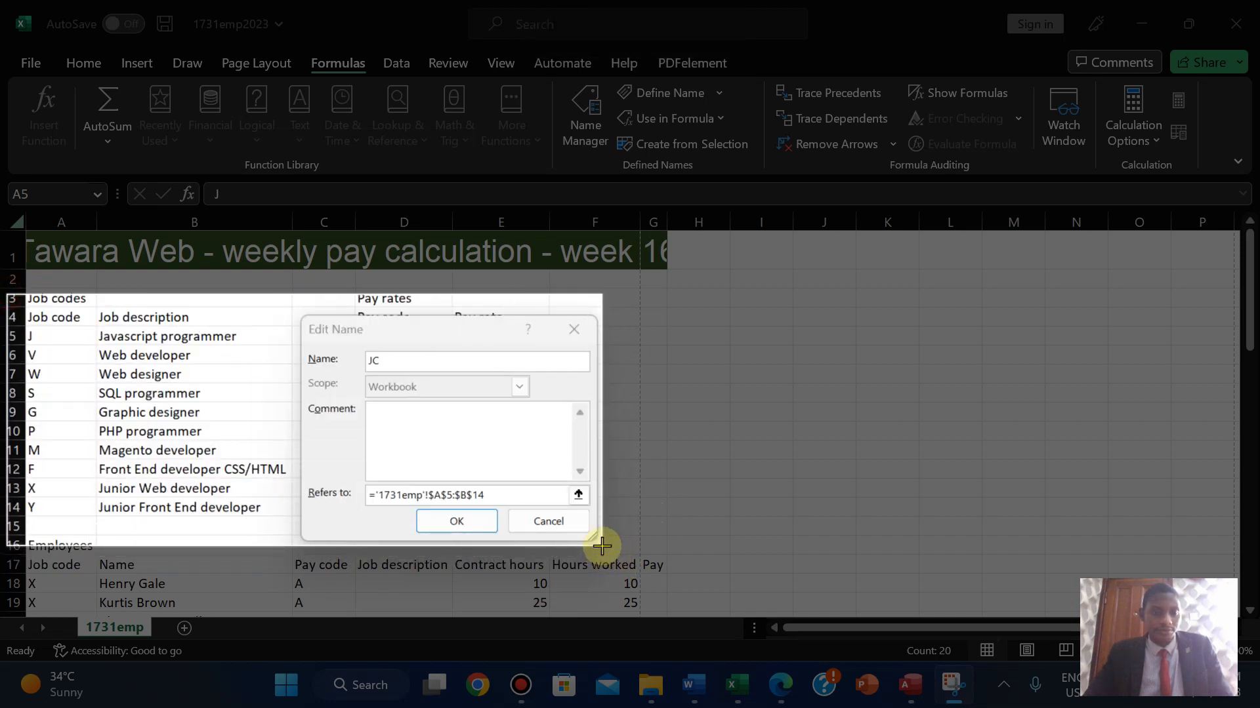
left_click_drag(601, 547, 601, 547)
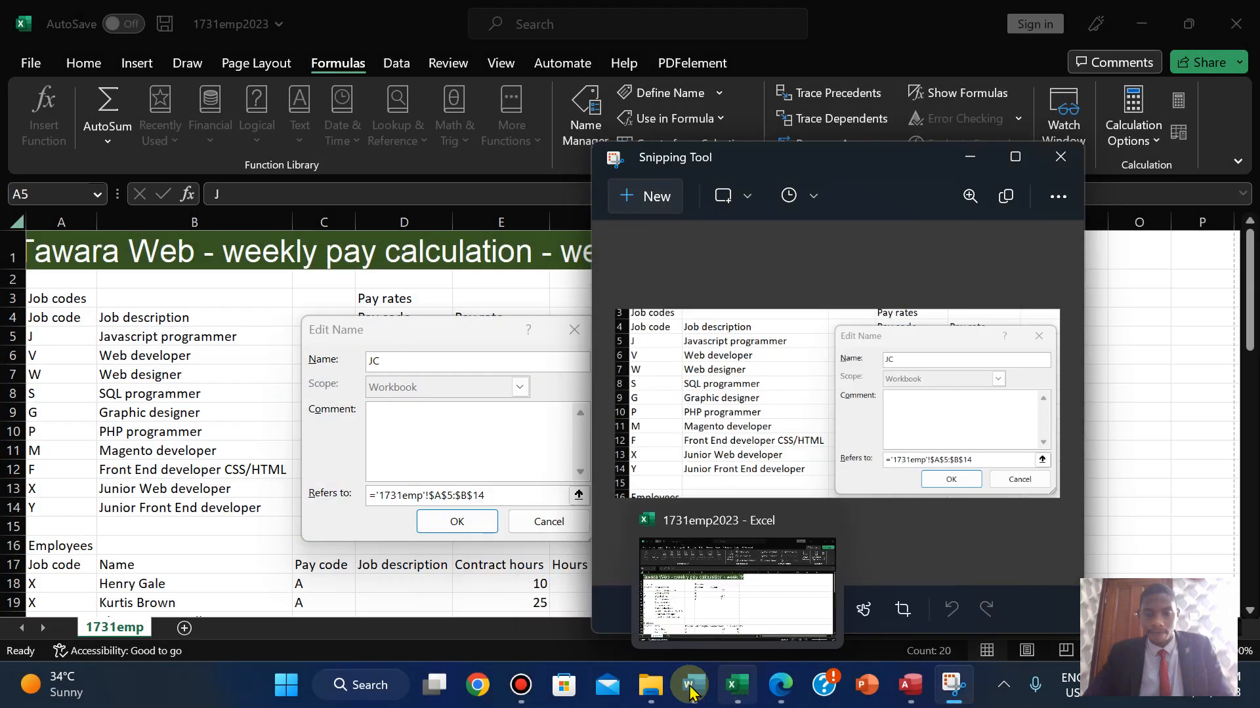
left_click(653, 689)
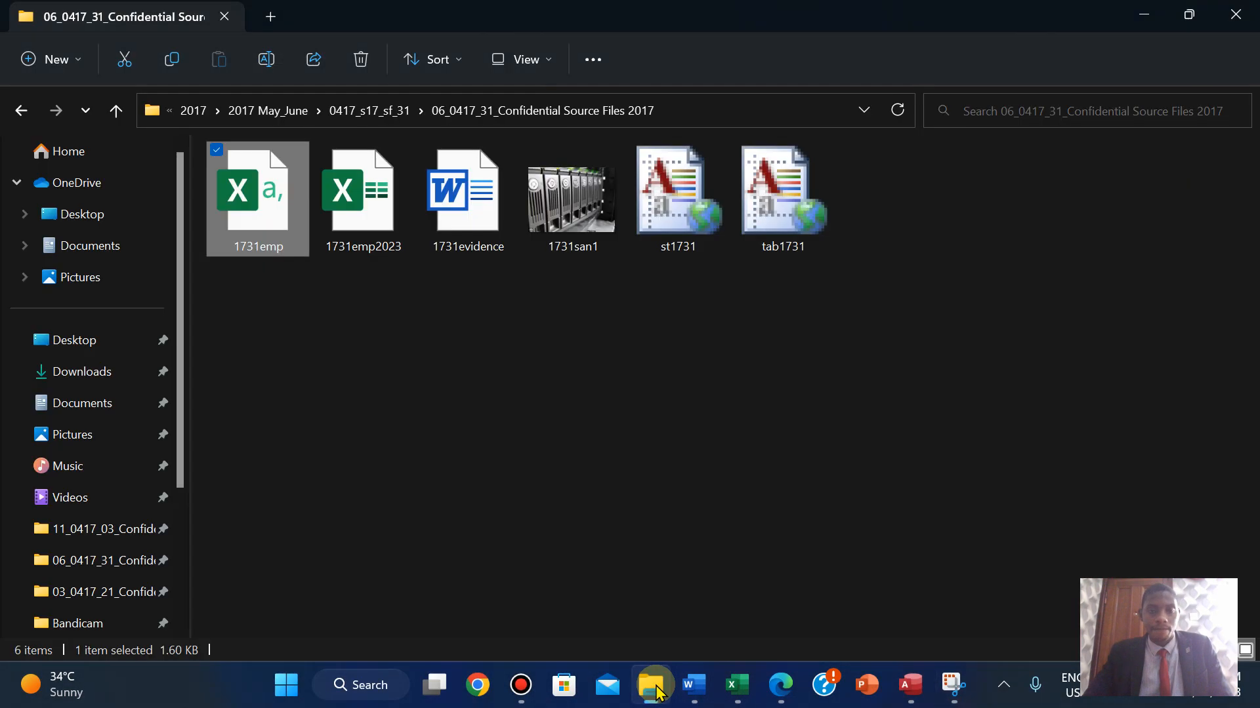
double_click(472, 225)
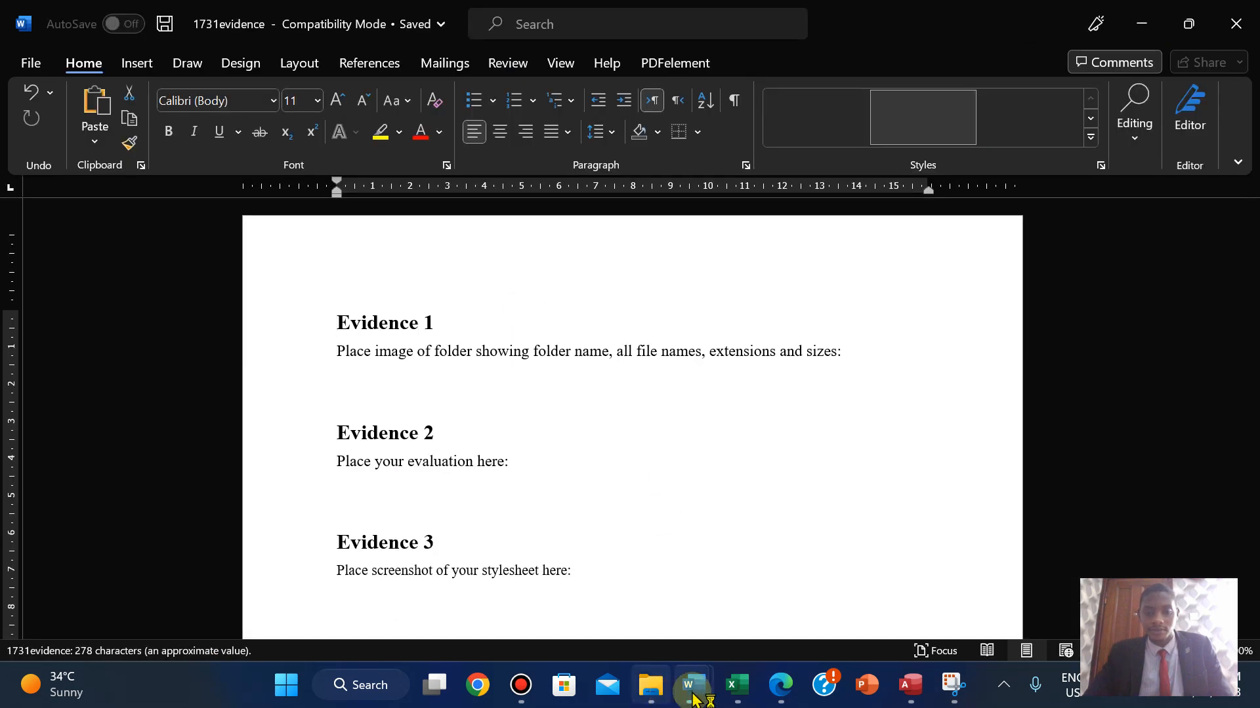
- Close the N218EVIDENCE1234 and M21EVIDENCE documents, keeping 1731evidence open
mouse_move(693, 685)
left_click(552, 572)
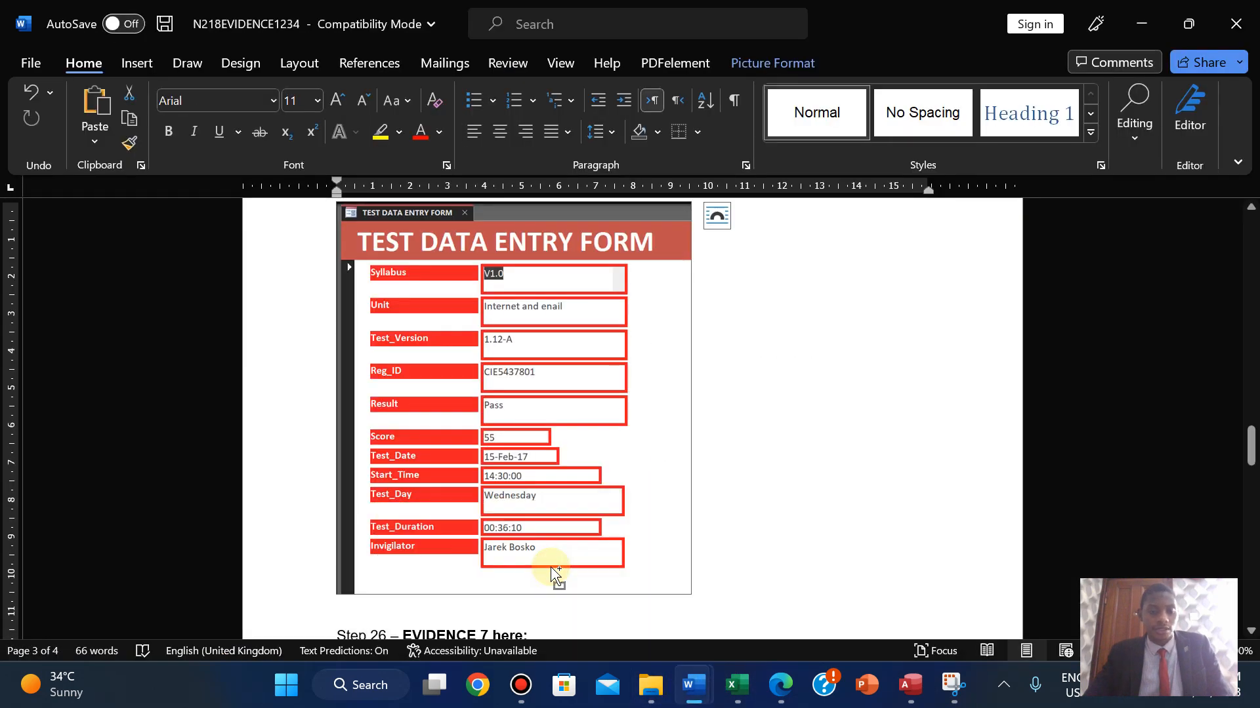
left_click(1239, 20)
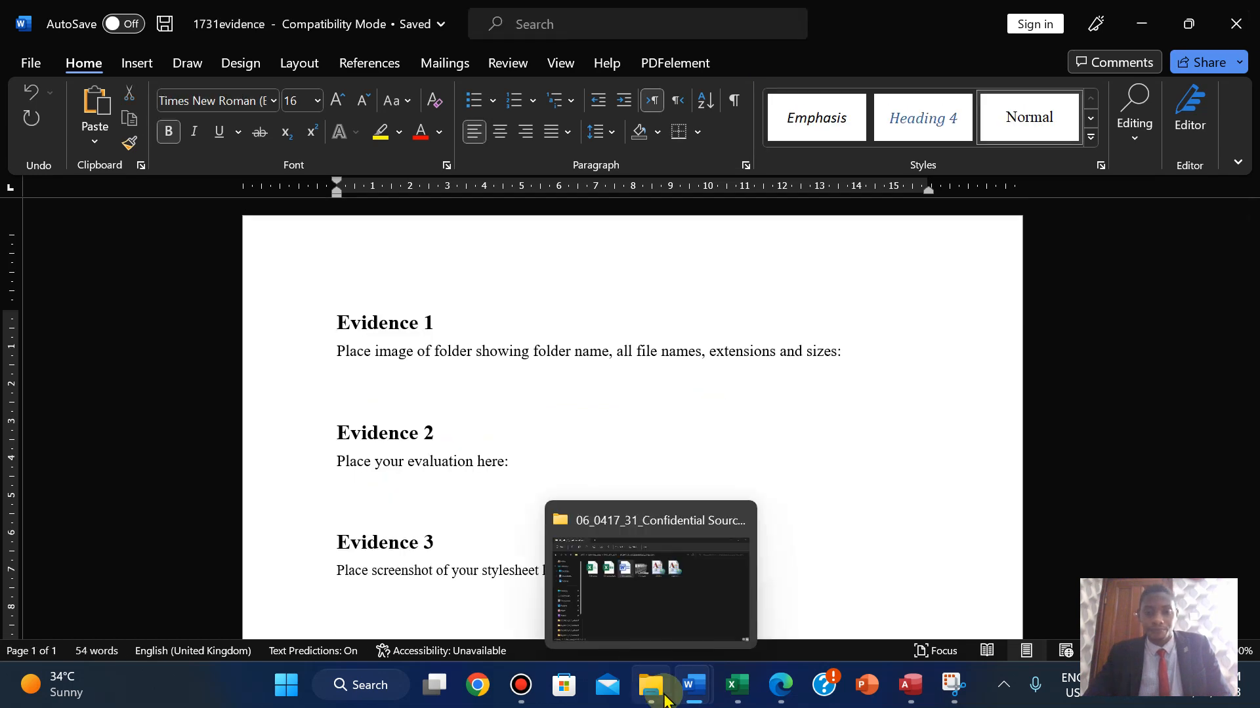
mouse_move(693, 684)
left_click(811, 594)
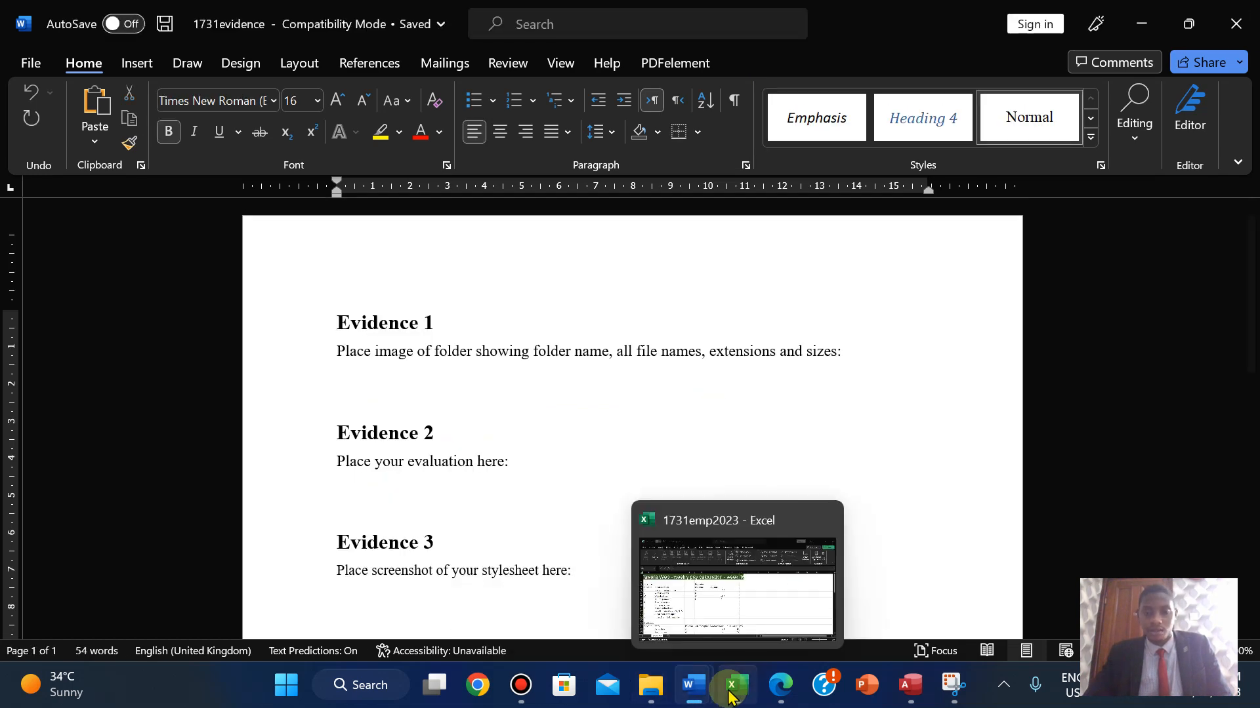
left_click(630, 636)
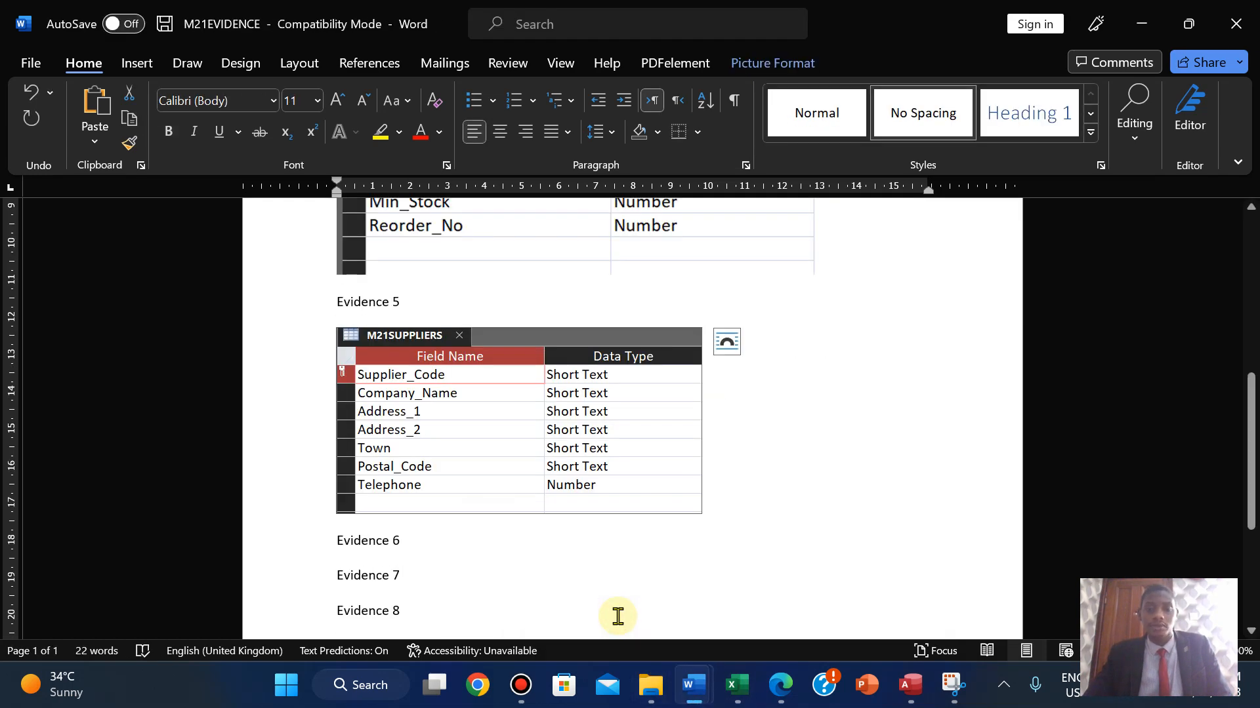
left_click(1240, 20)
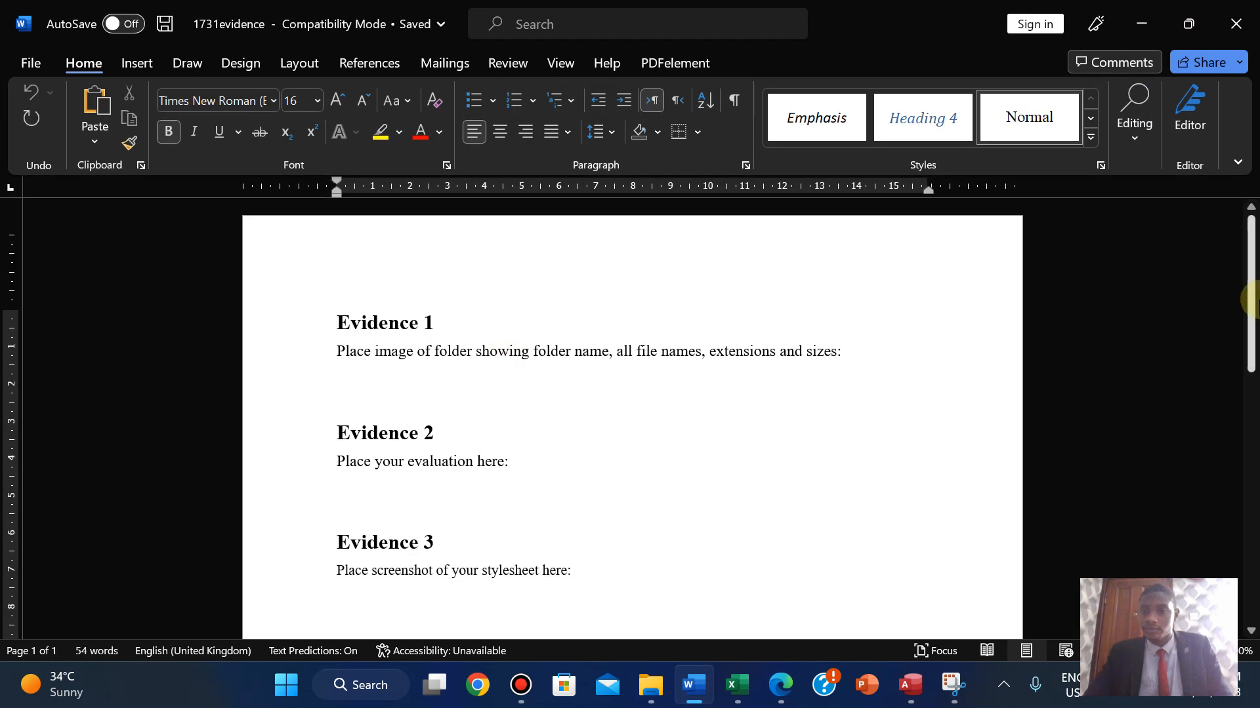
- Paste the named-range screenshot under Evidence 6 and crop its top and bottom to 6.1 cm
left_click_drag(1251, 301, 1228, 484)
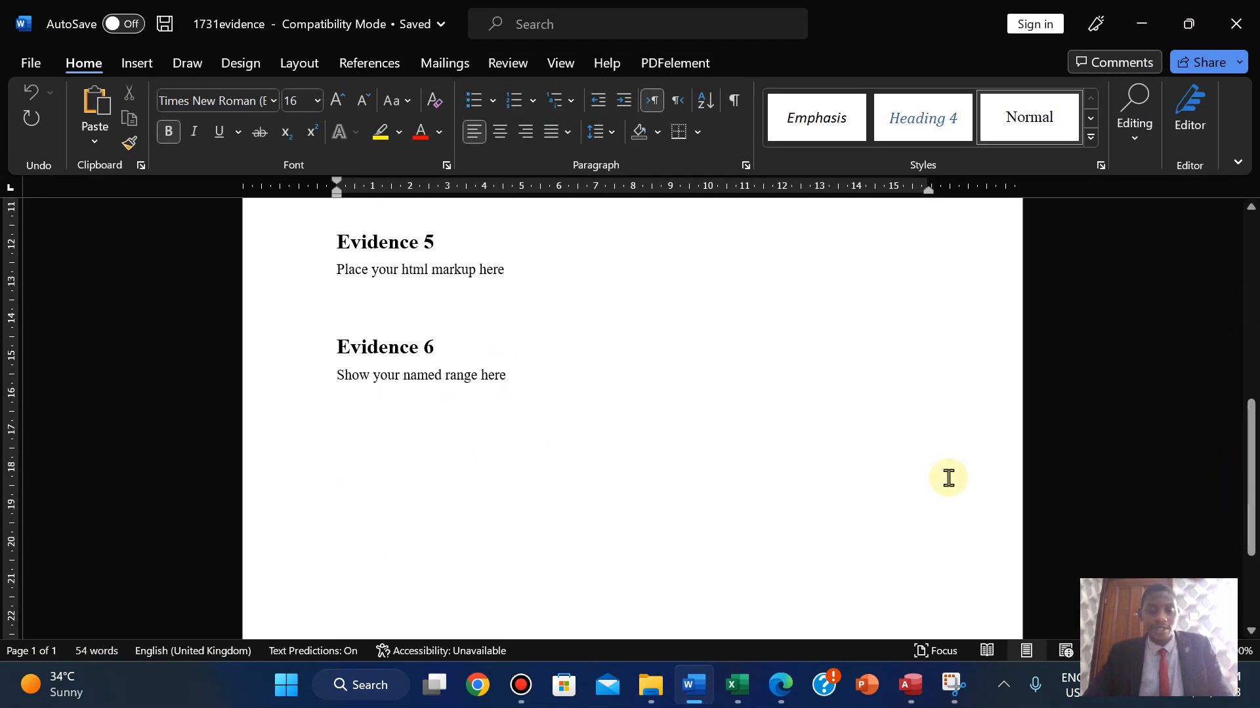
left_click(335, 422)
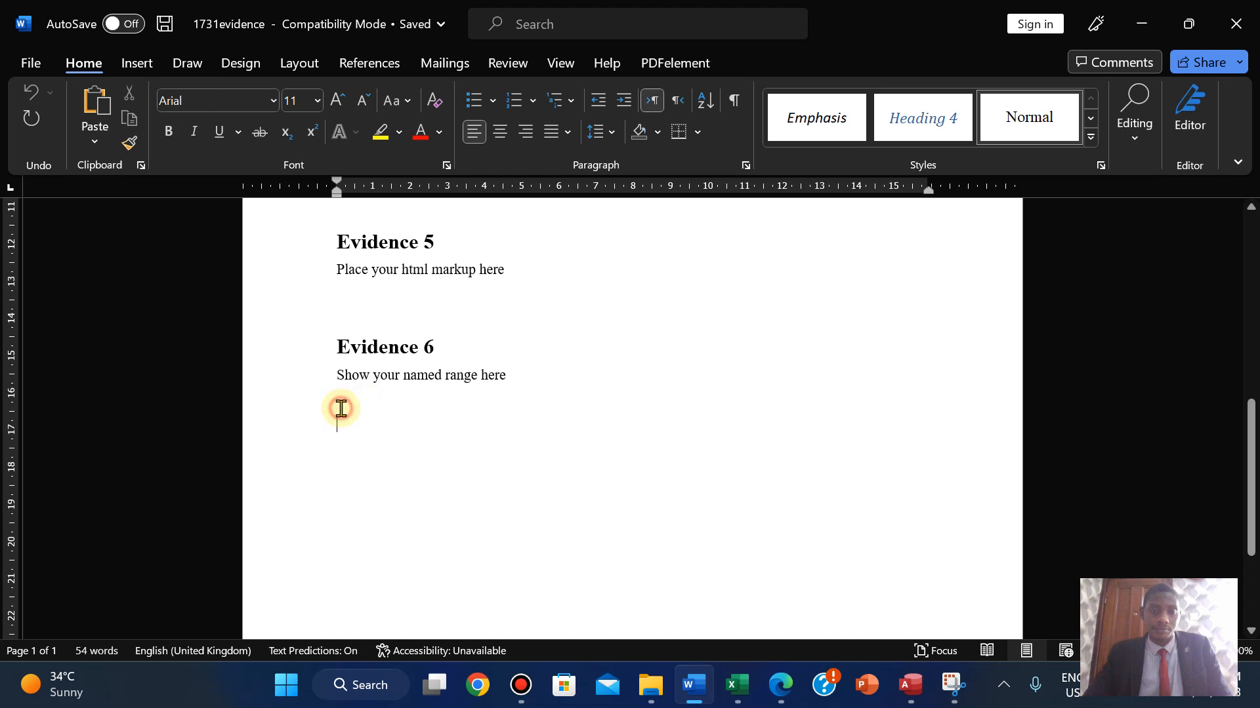
left_click(342, 408)
key("ctrl+v")
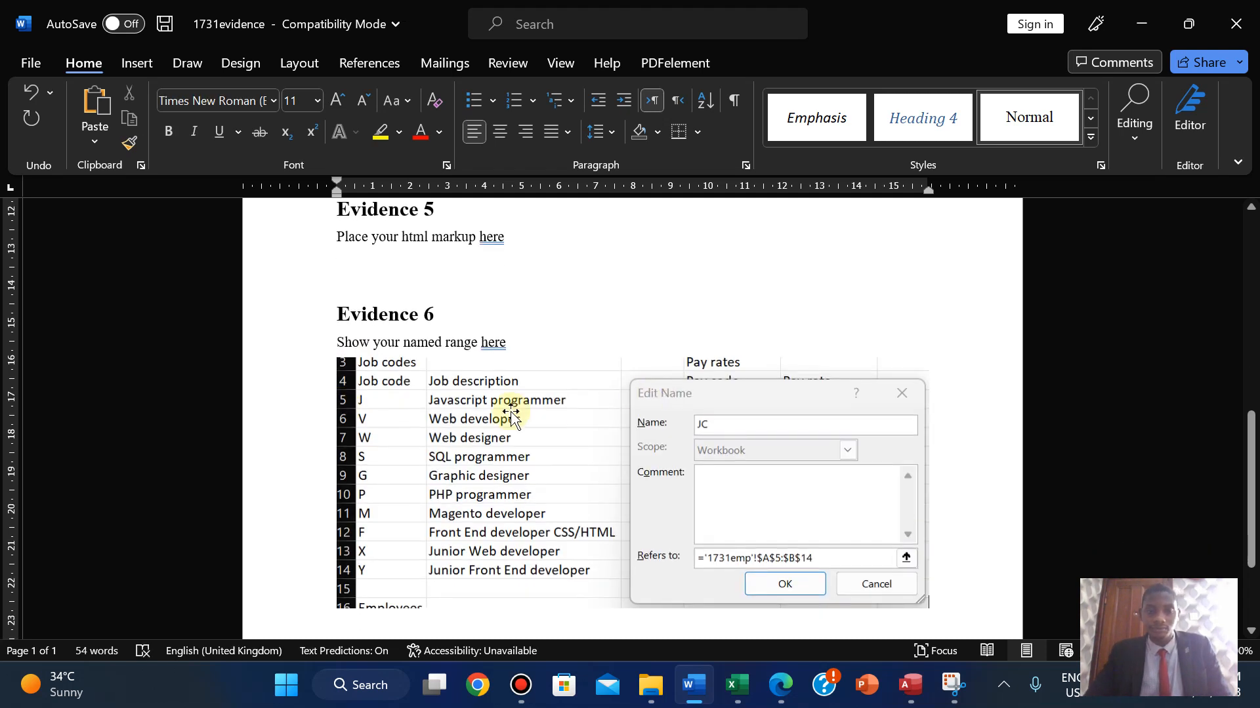
left_click(512, 413)
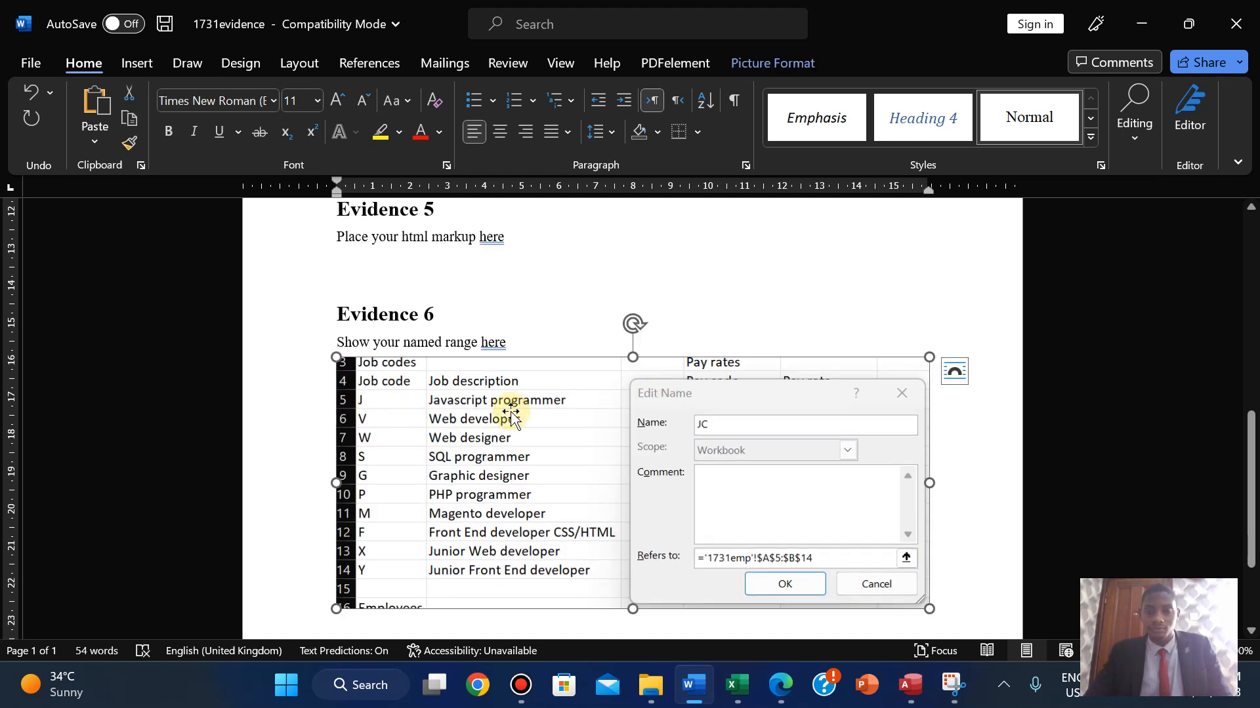
left_click(769, 63)
left_click(1064, 112)
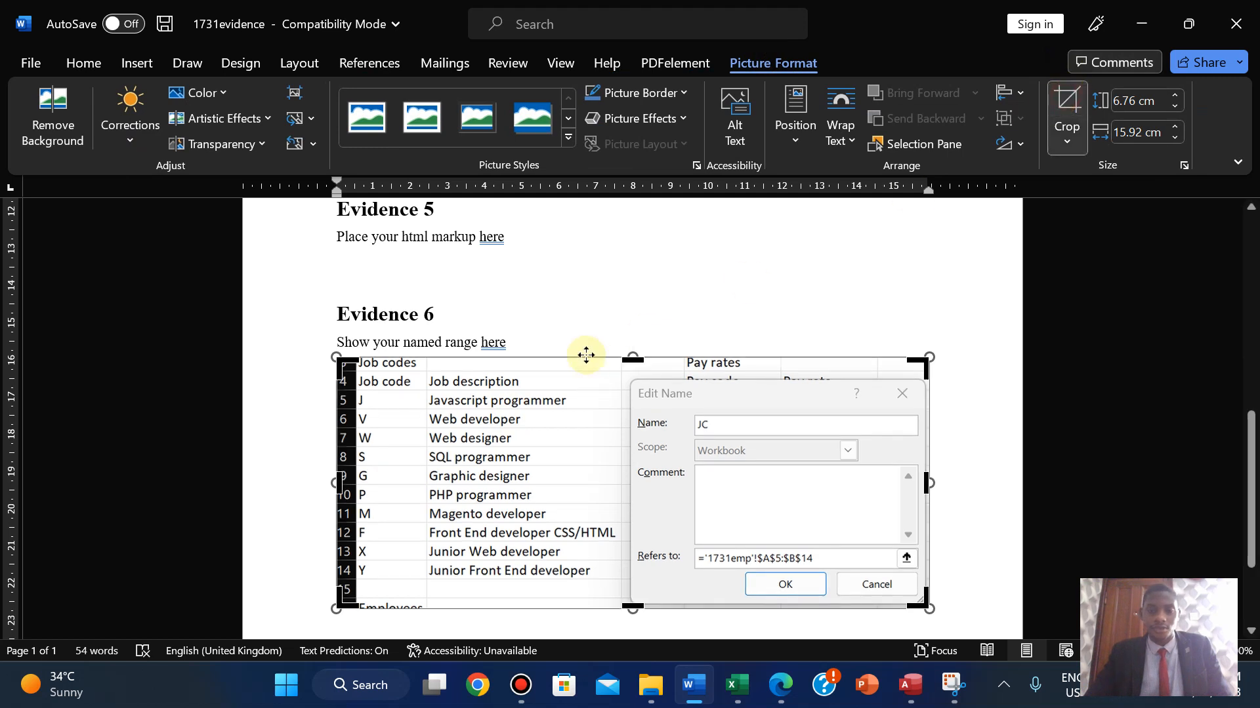
left_click_drag(632, 359, 629, 372)
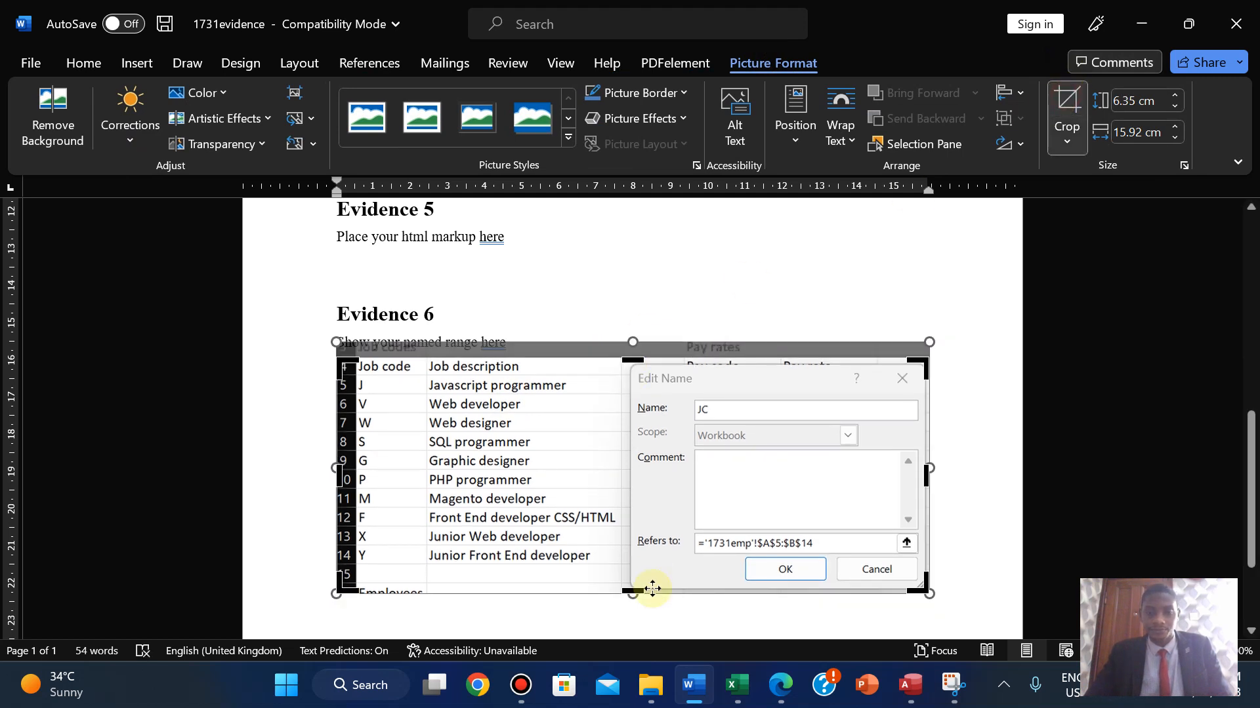
left_click_drag(633, 590, 633, 583)
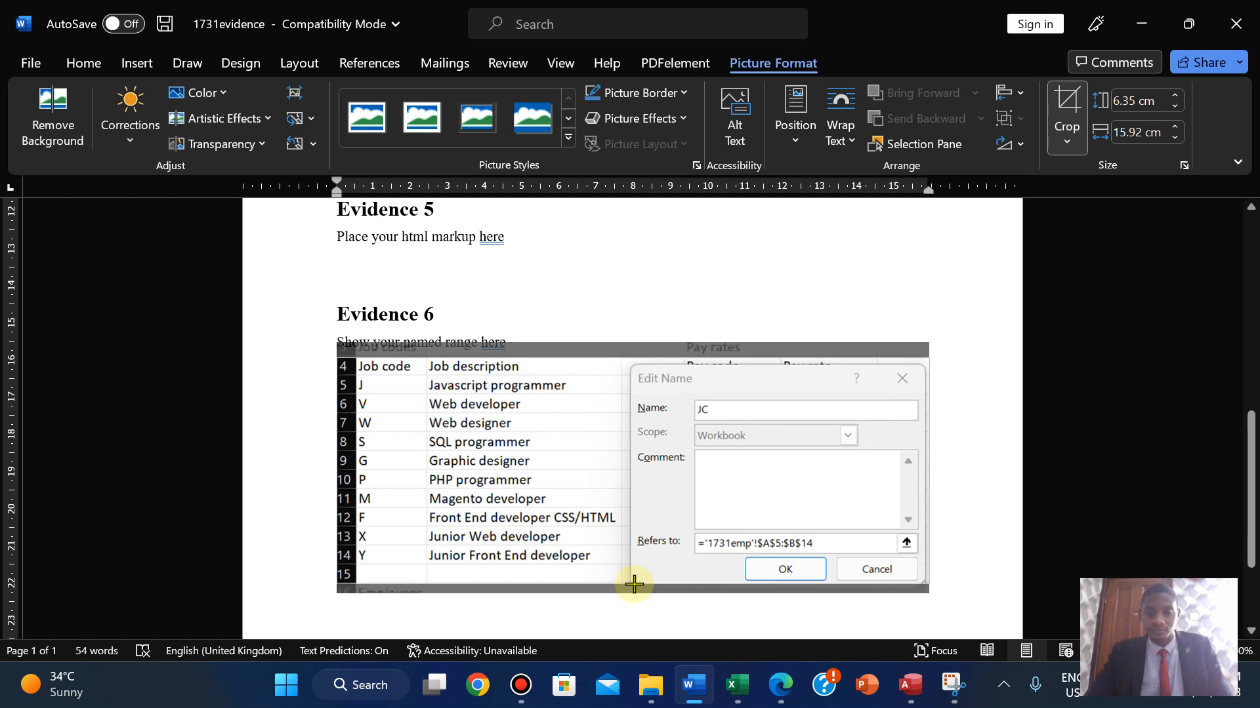
left_click(1064, 112)
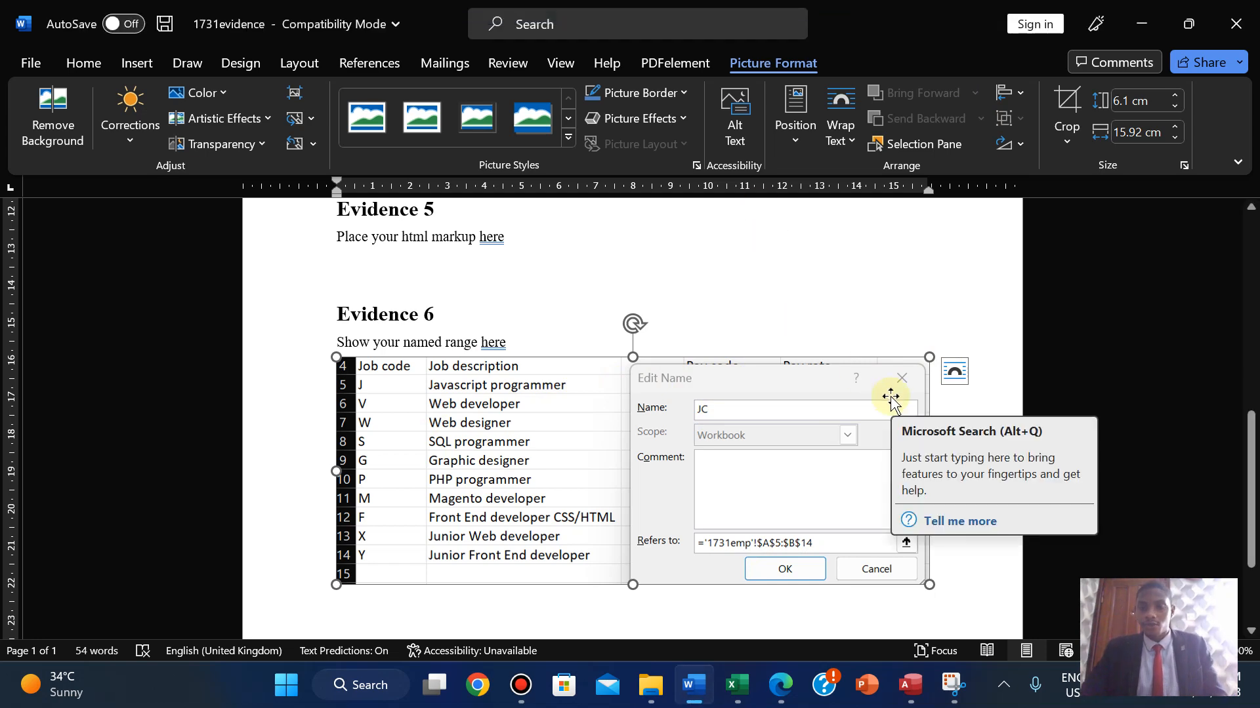
- Highlight question 12 and its Evidence 6 box green, then scroll down to questions 13–16
left_click(790, 689)
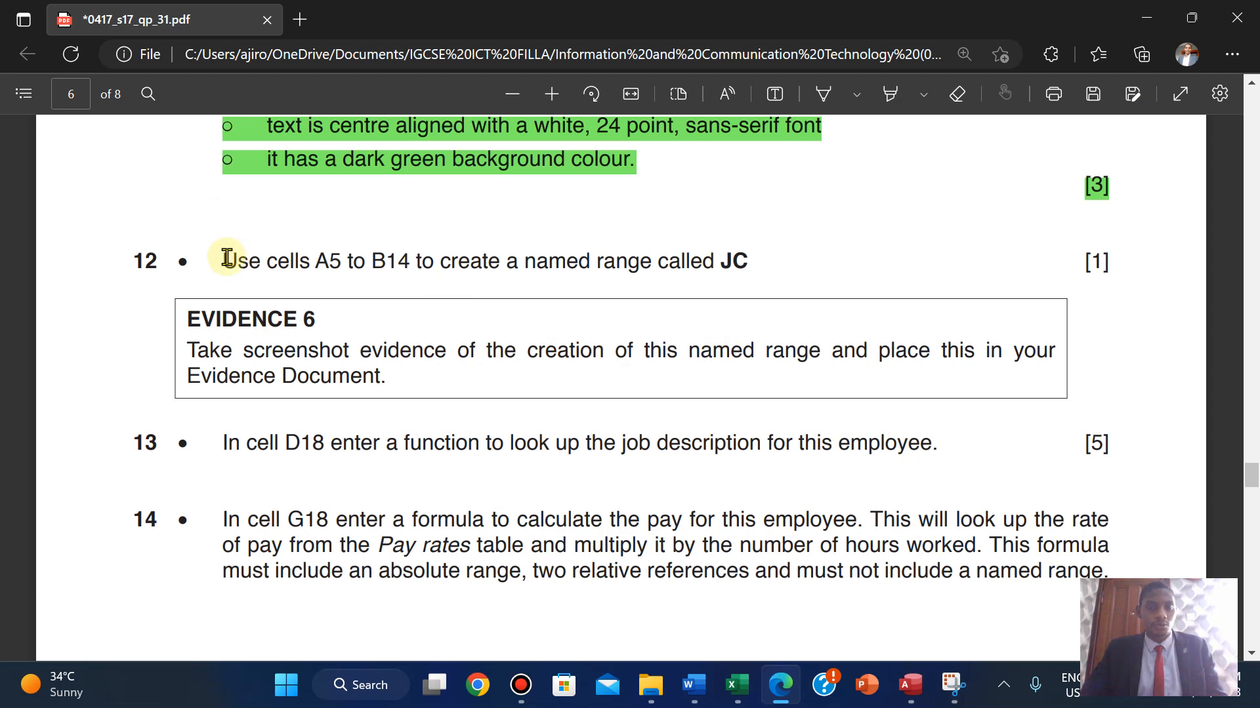
left_click_drag(226, 257, 392, 387)
mouse_move(430, 282)
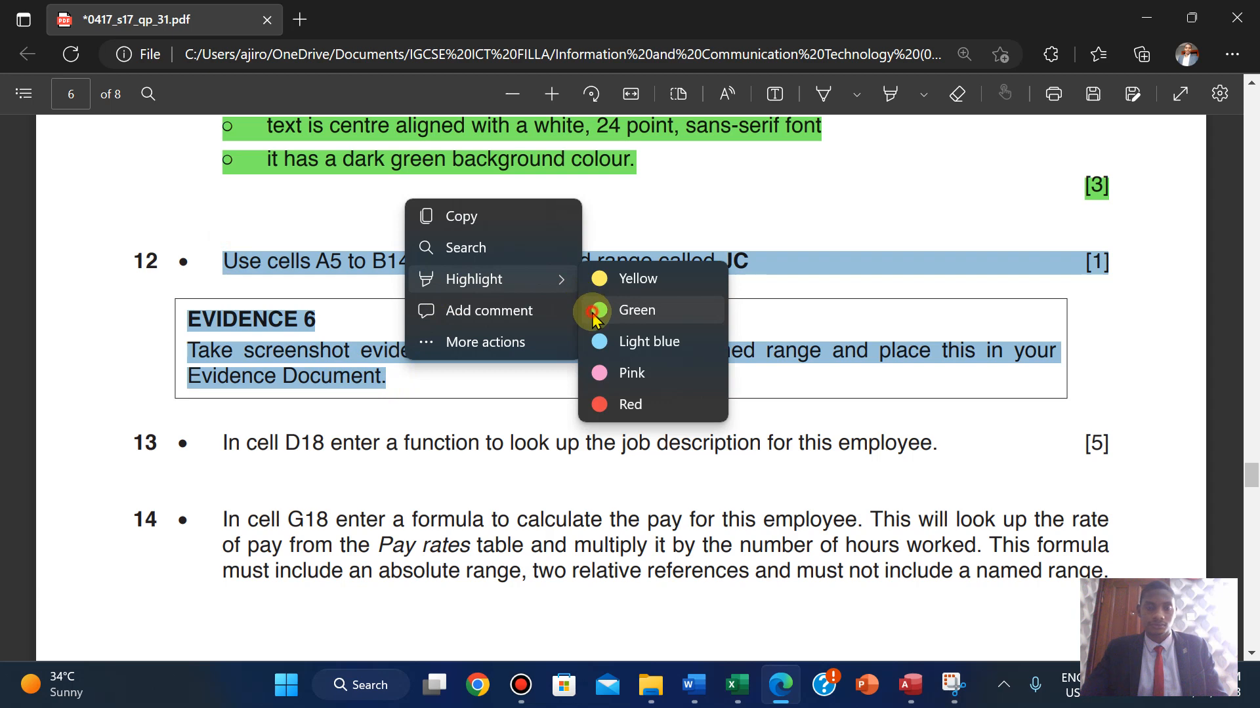
left_click(594, 316)
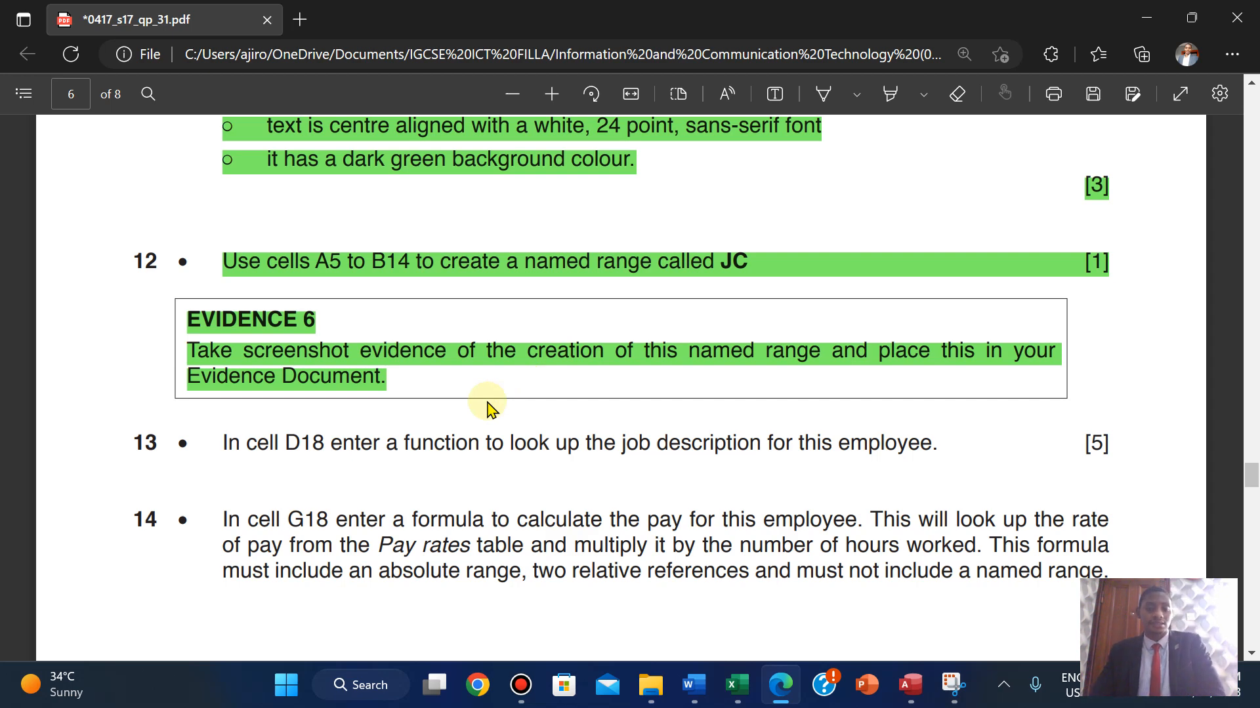
scroll(487, 408, "down", 3)
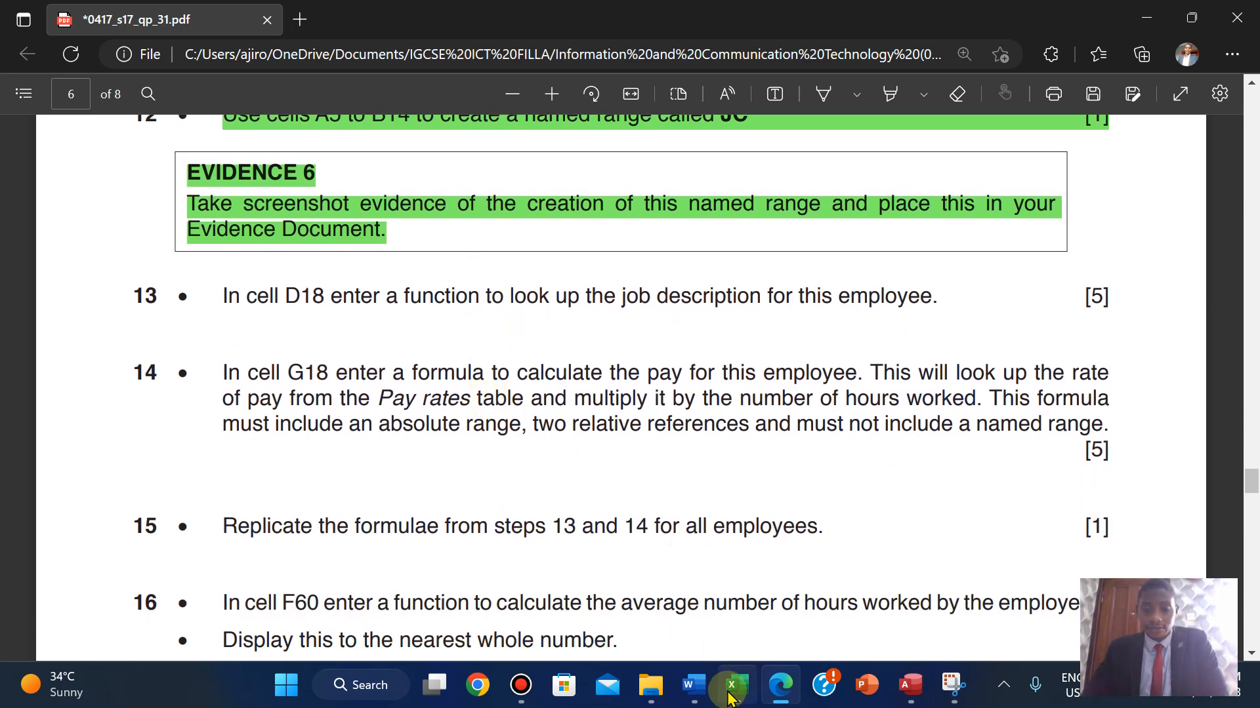
- Confirm the JC named range for A5:B14 and close Name Manager
mouse_move(737, 685)
left_click(726, 622)
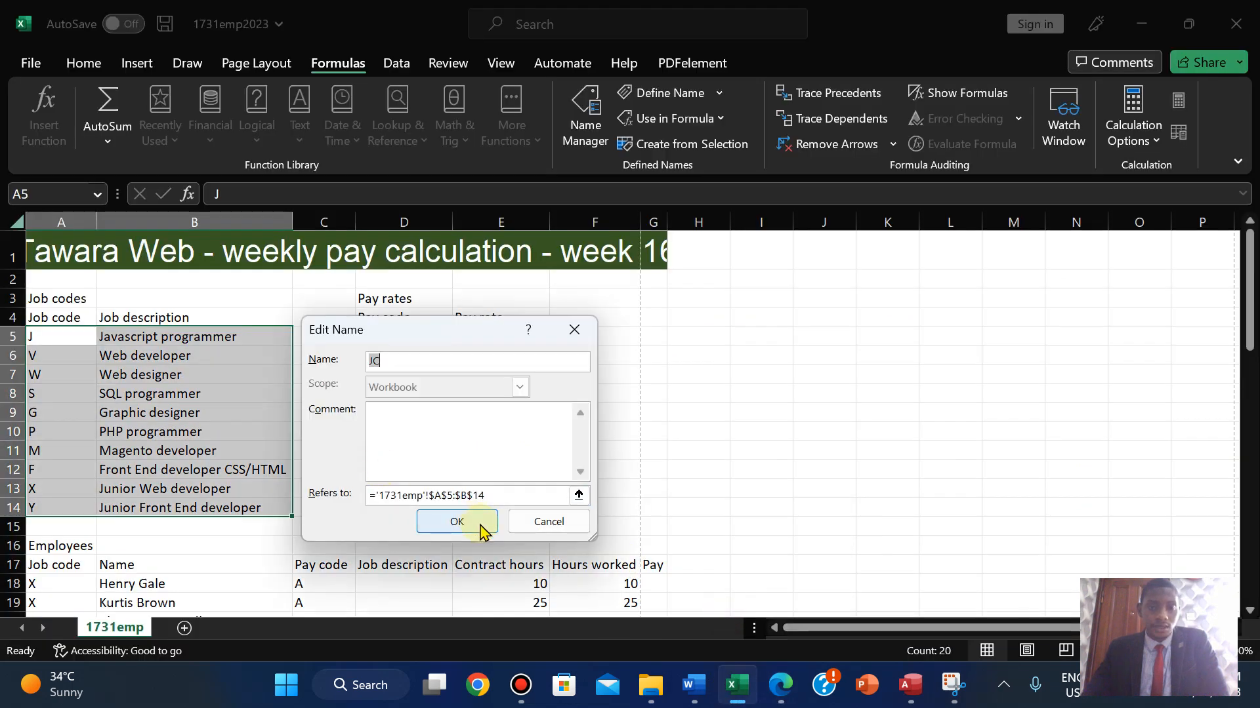
left_click(457, 523)
left_click(667, 620)
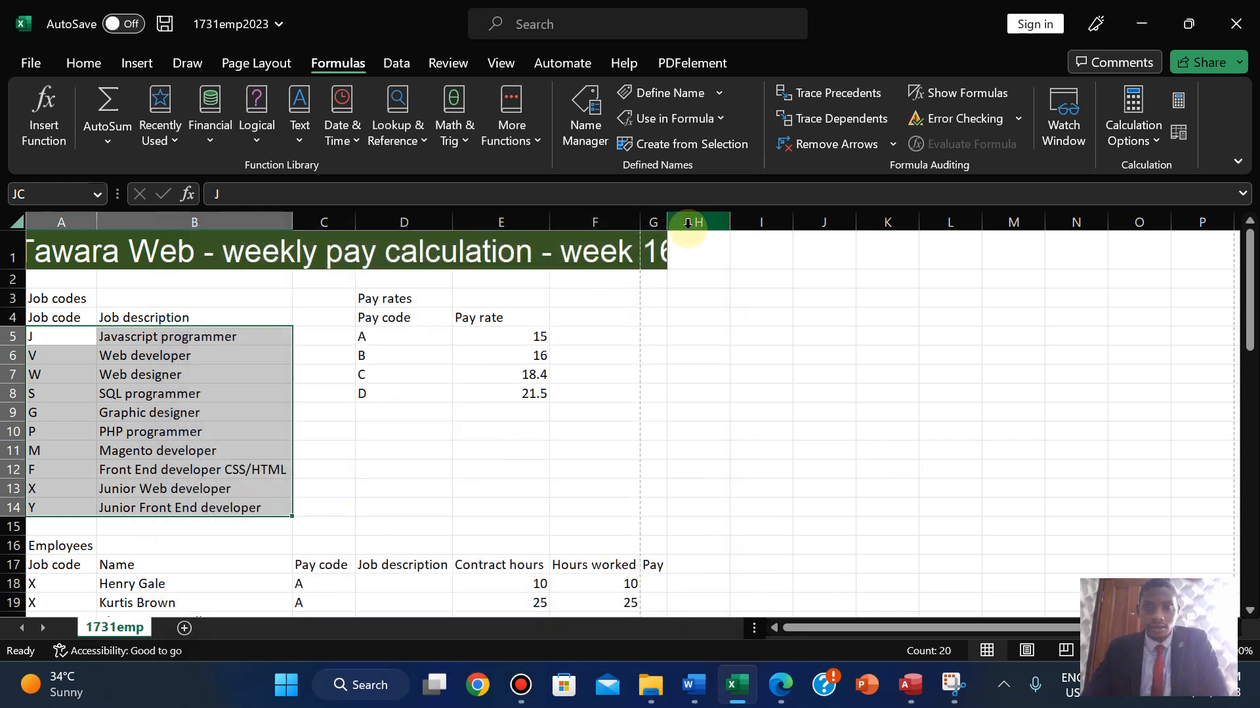
- Widen column G so the weekly pay title shows in full
double_click(667, 223)
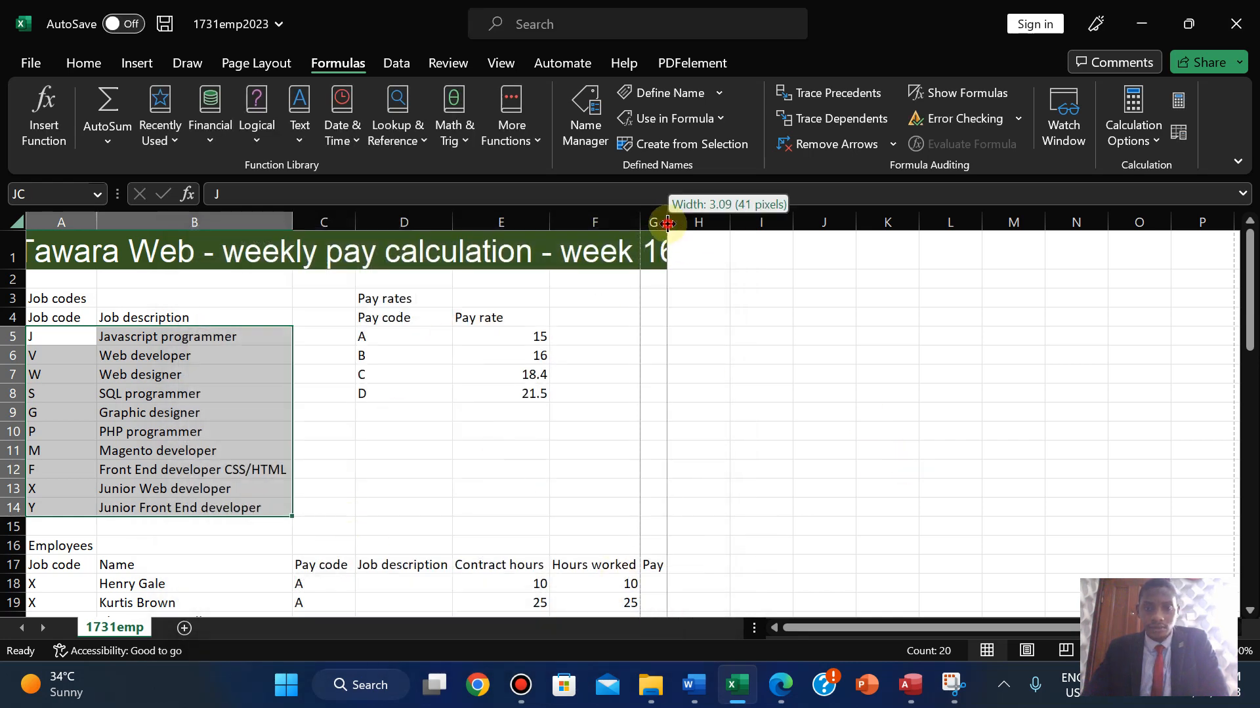
left_click(540, 371)
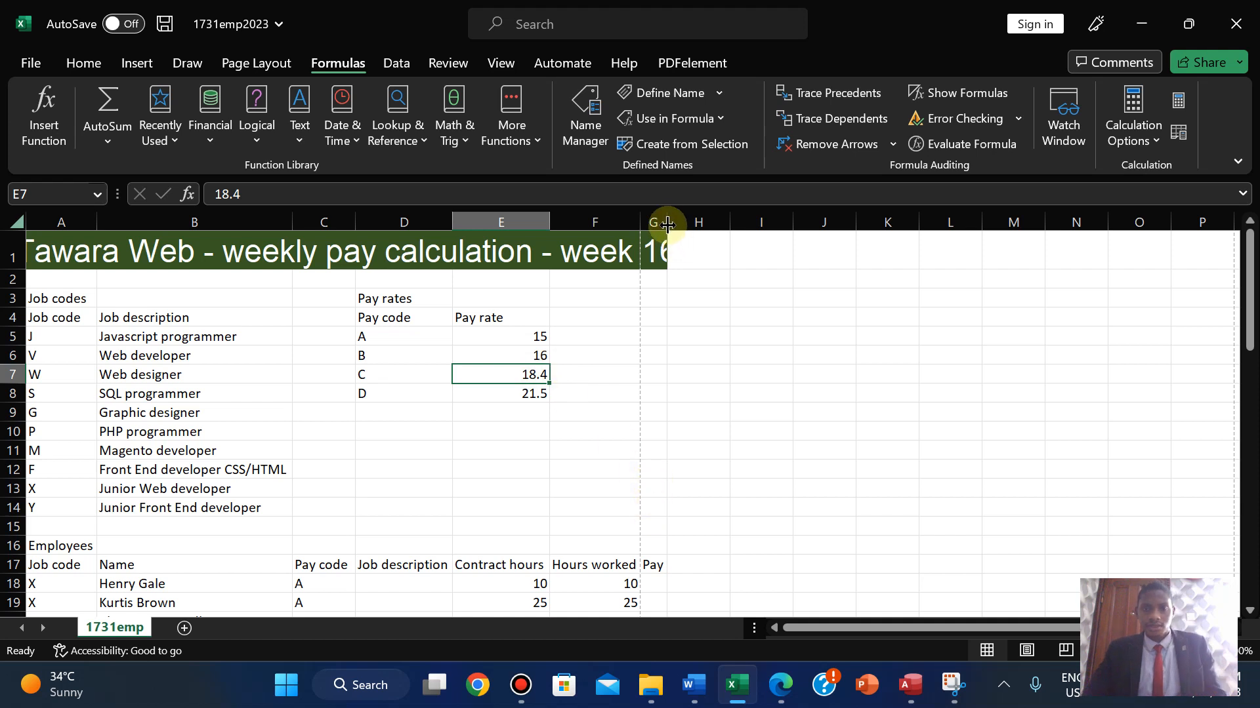
left_click_drag(667, 224, 710, 219)
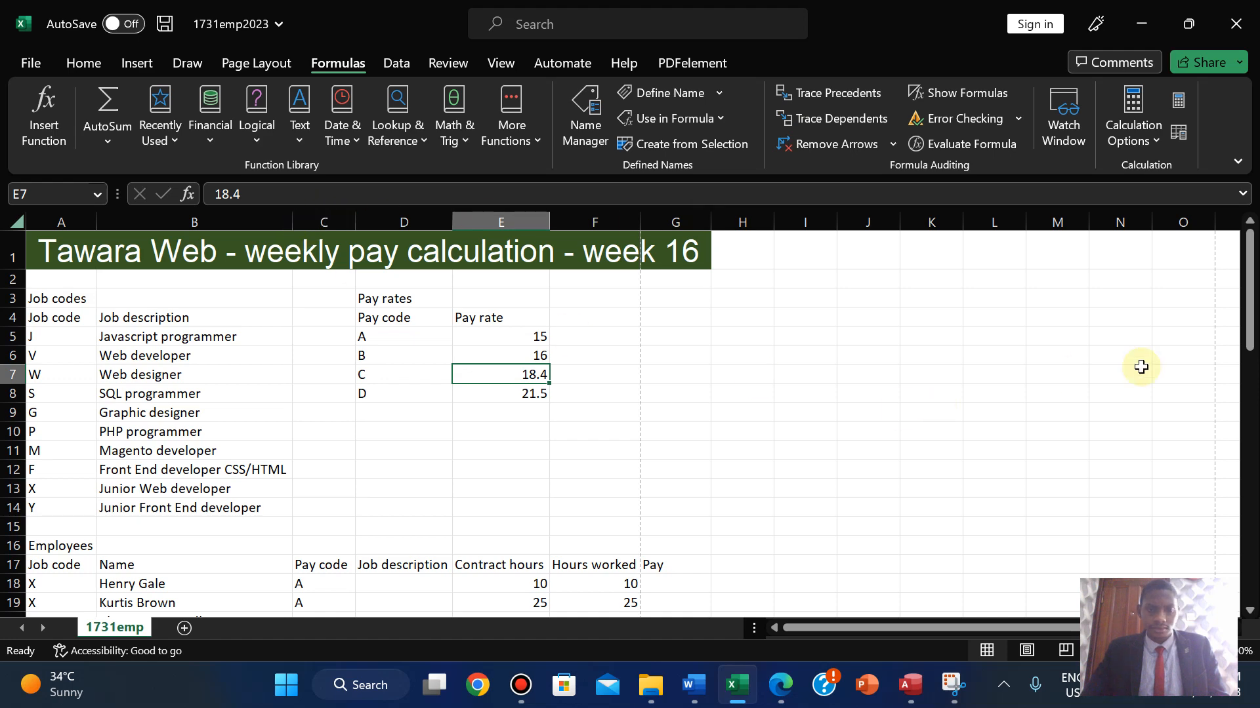
left_click_drag(1248, 280, 1247, 248)
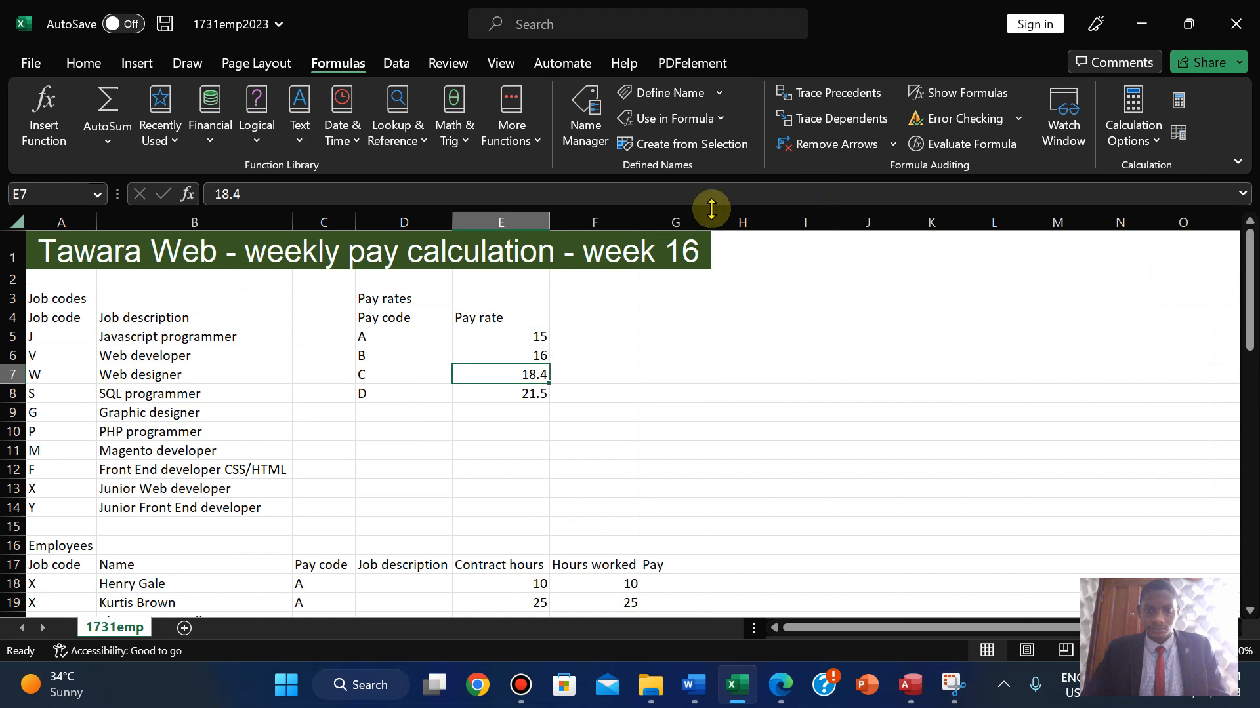
mouse_move(712, 219)
left_mouse_down()
mouse_move(661, 221)
mouse_move(698, 221)
left_mouse_up()
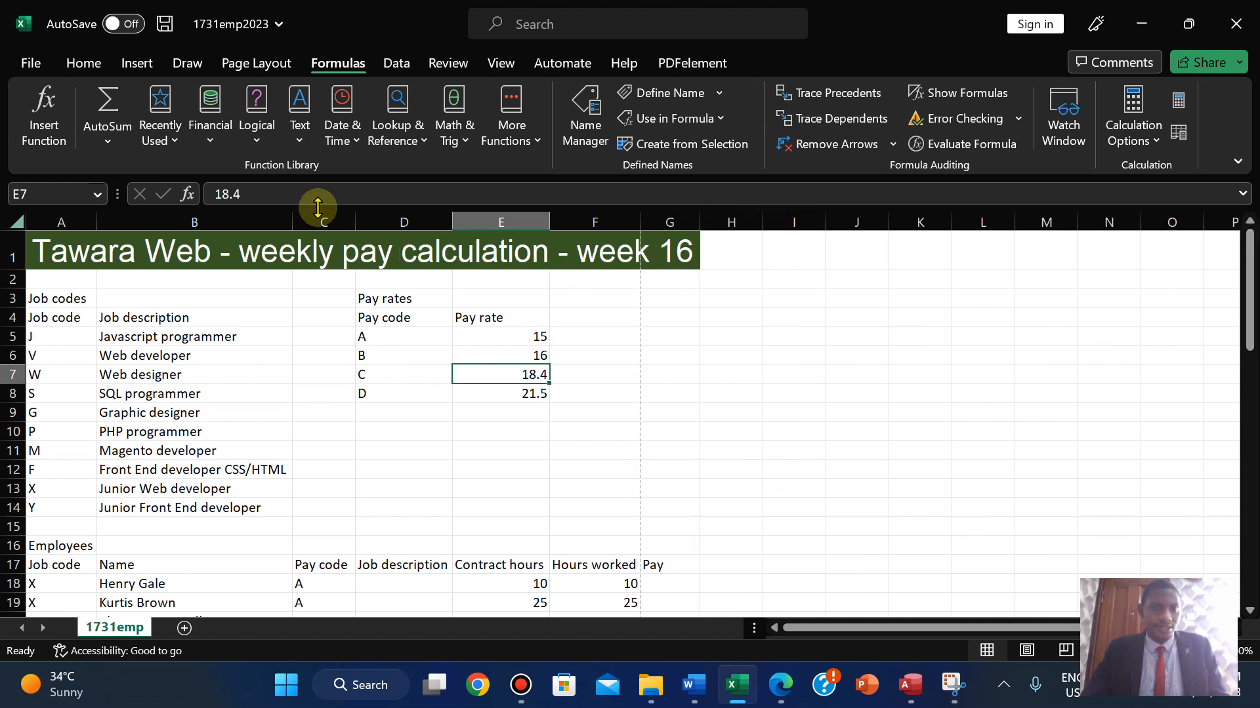
- Select D18 in the Job description column, checking the question paper along the way
left_click(393, 581)
left_click(784, 686)
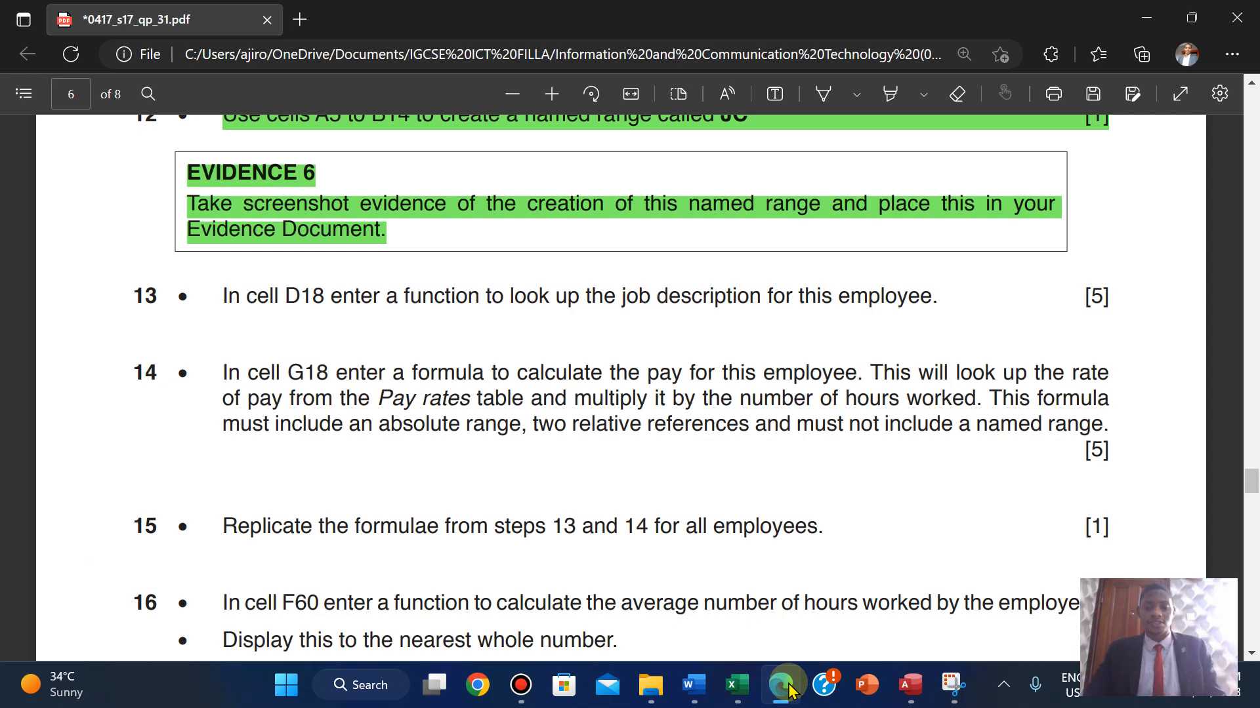
left_click(784, 686)
key("Down")
key("Down")
key("Down")
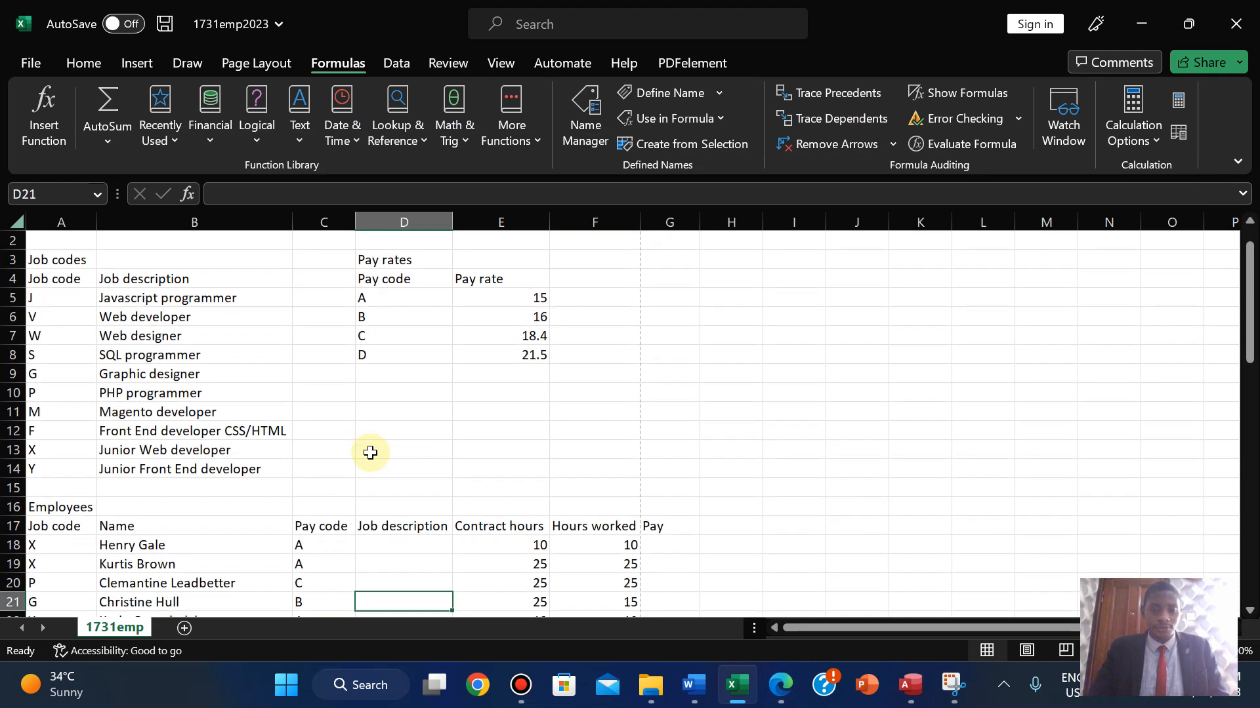
key("Down")
key("Down")
key("Down")
key("Down")
key("Down")
key("Down")
key("Down")
key("Down")
key("Down")
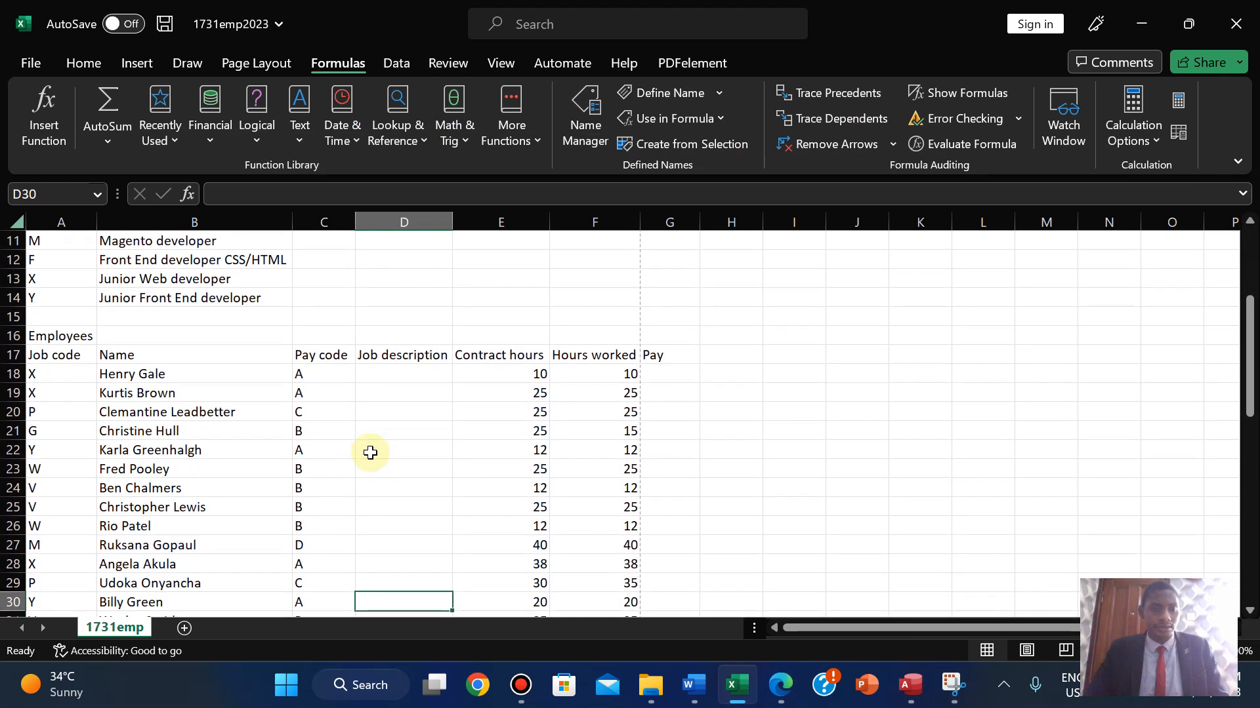
left_click_drag(1249, 359, 1249, 295)
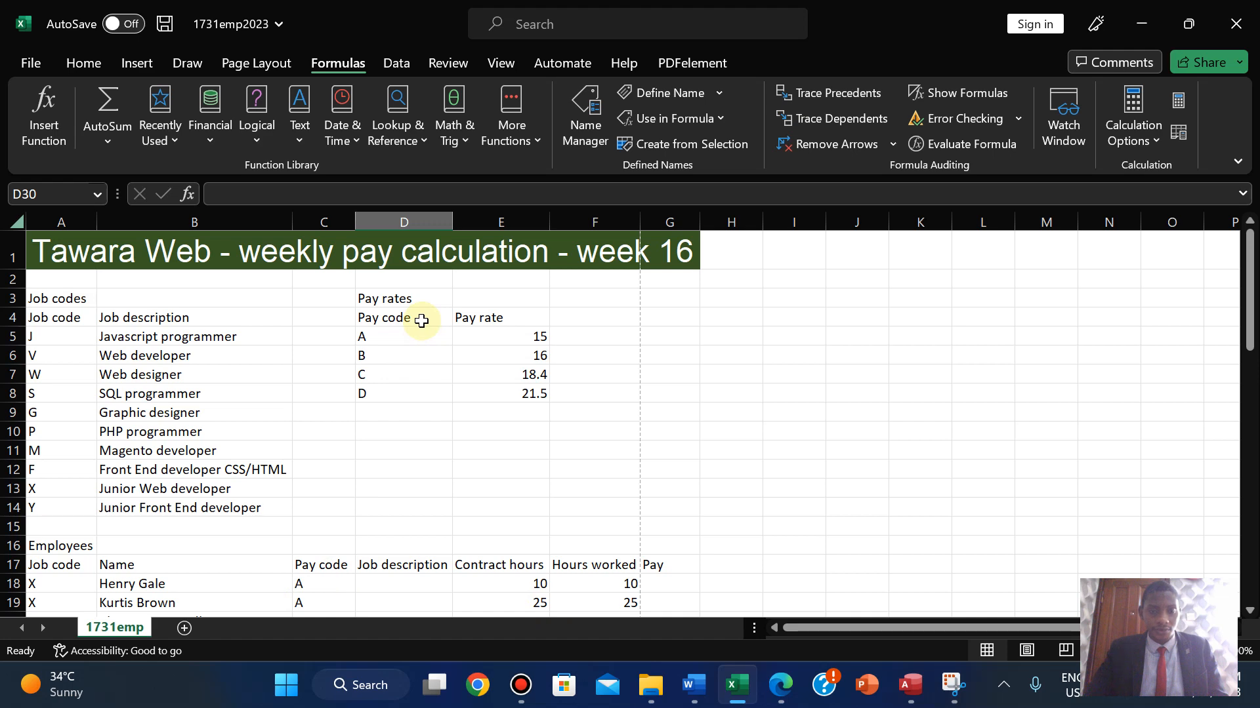
left_click_drag(1250, 341, 1179, 372)
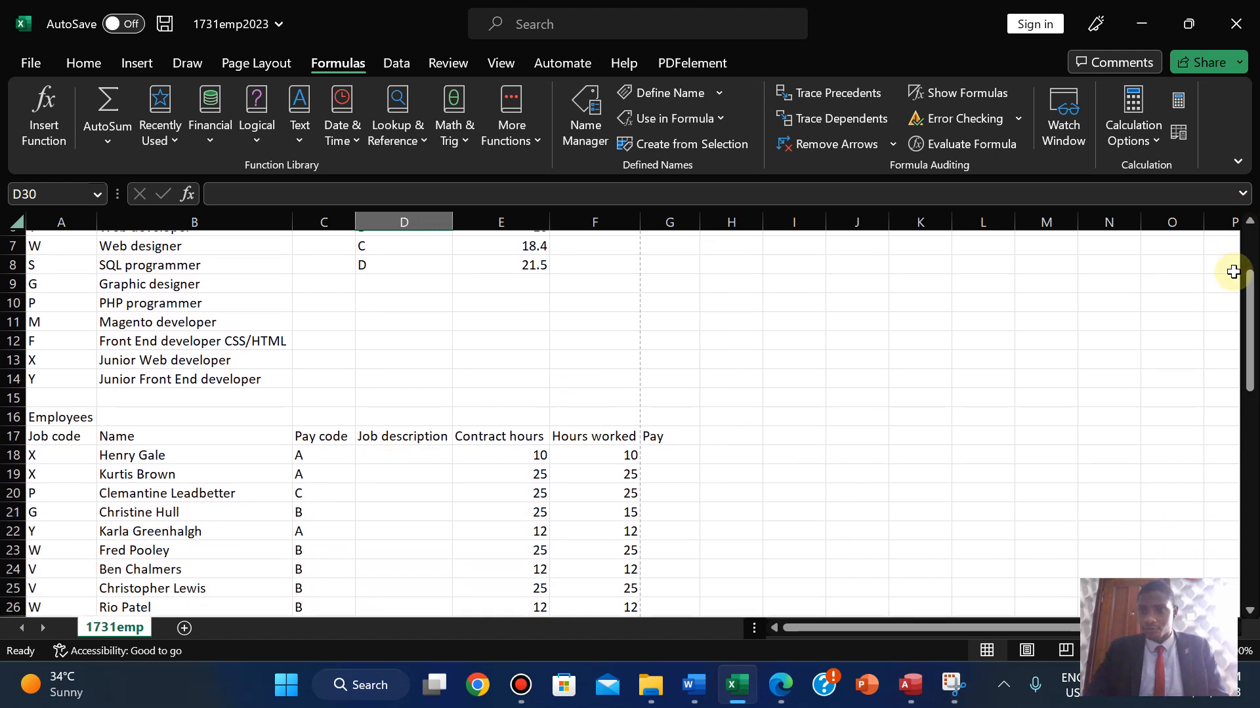
left_click_drag(1250, 291, 1251, 231)
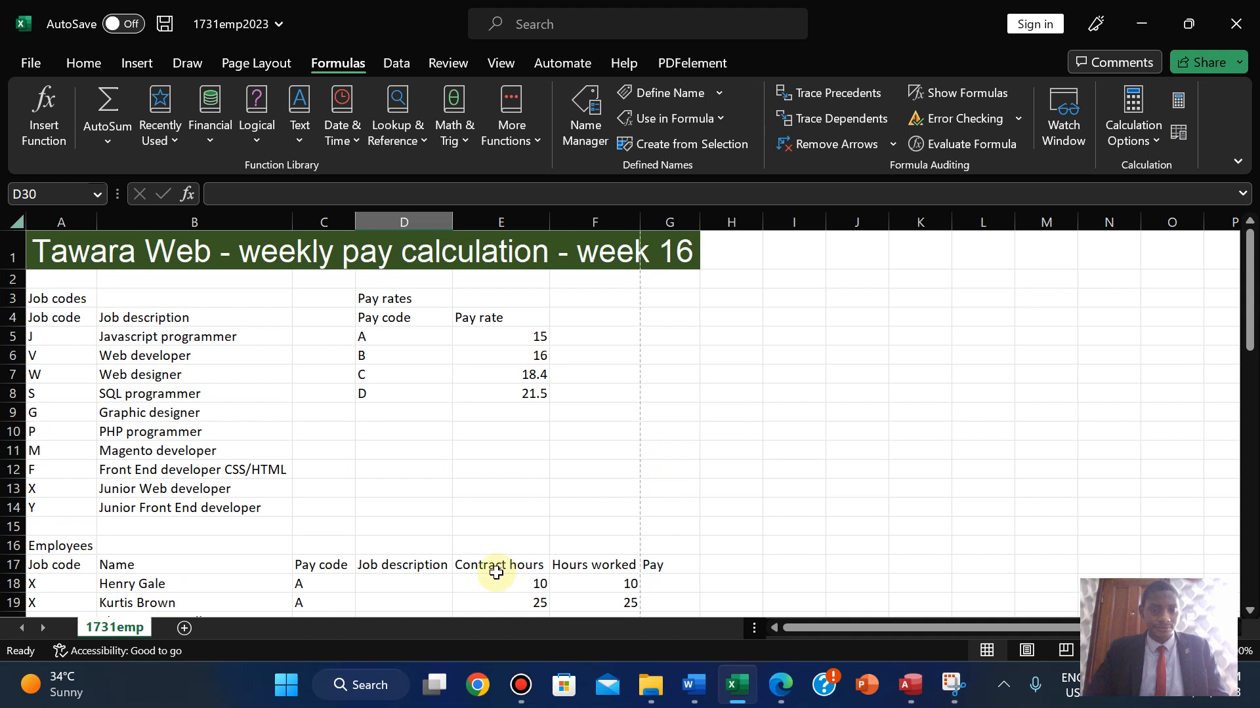
- Build =VLOOKUP(A18,JC,2,FALSE in D18 to look up the job description exactly
left_click(377, 583)
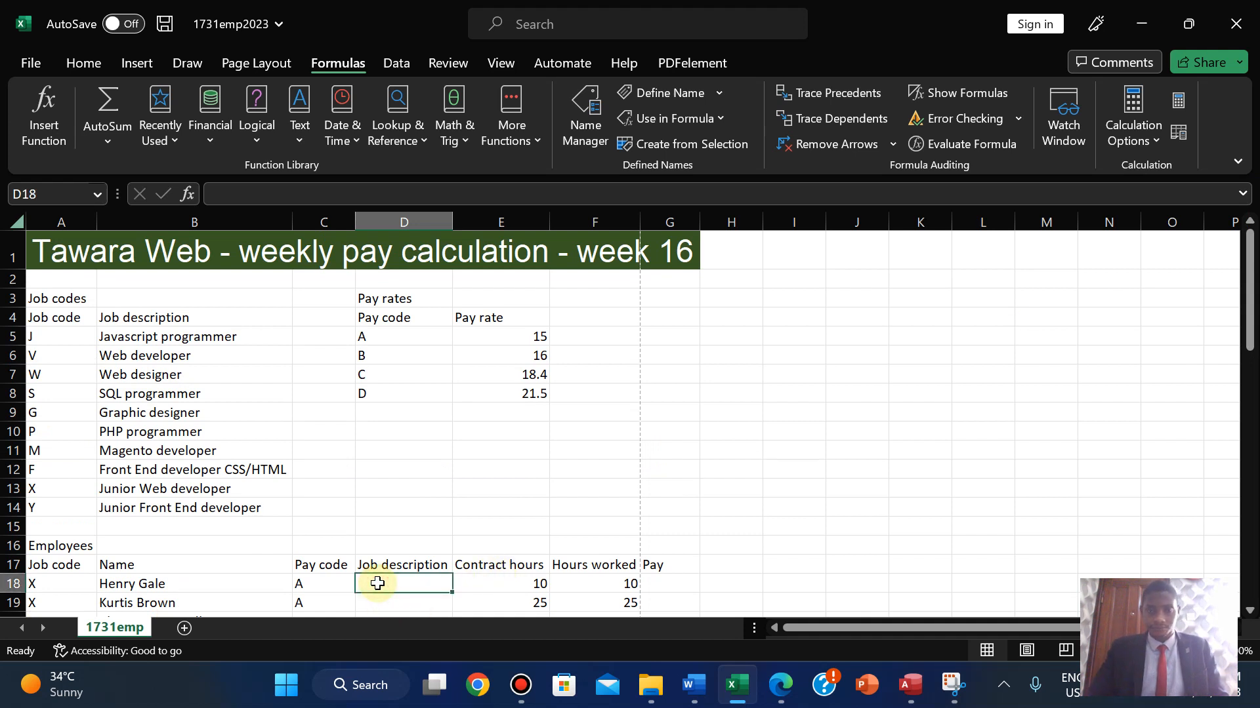
type("=")
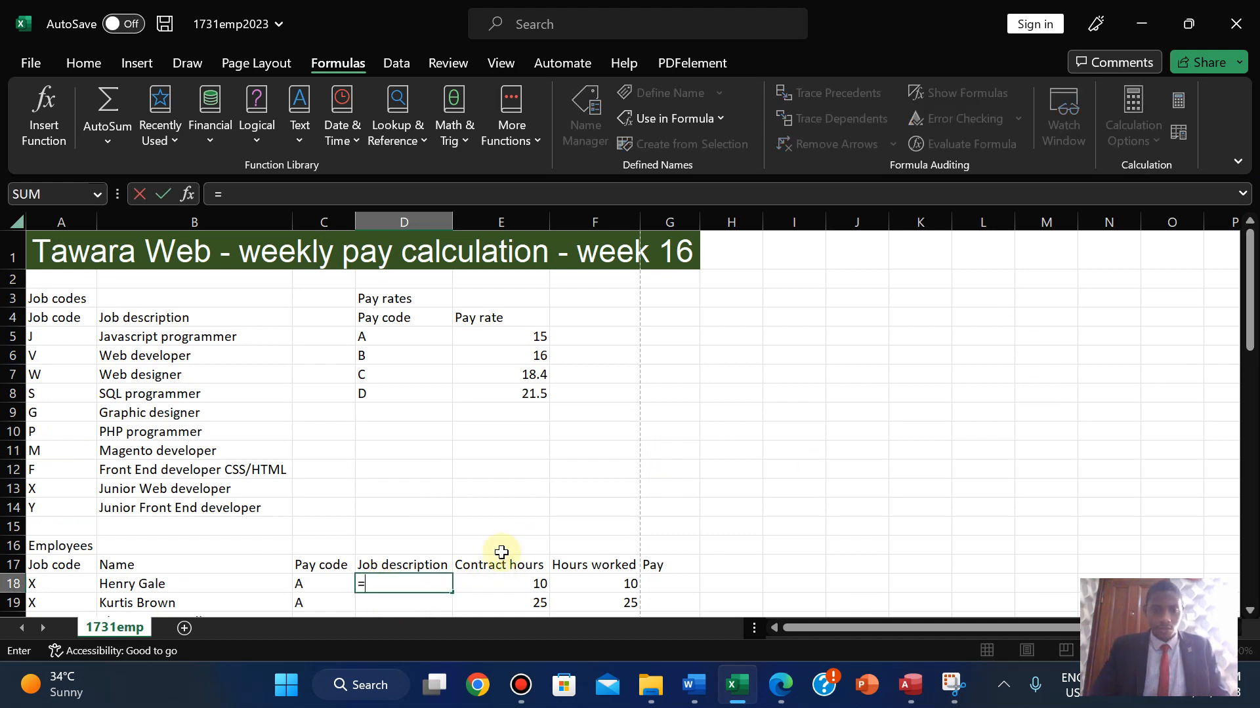
type("V")
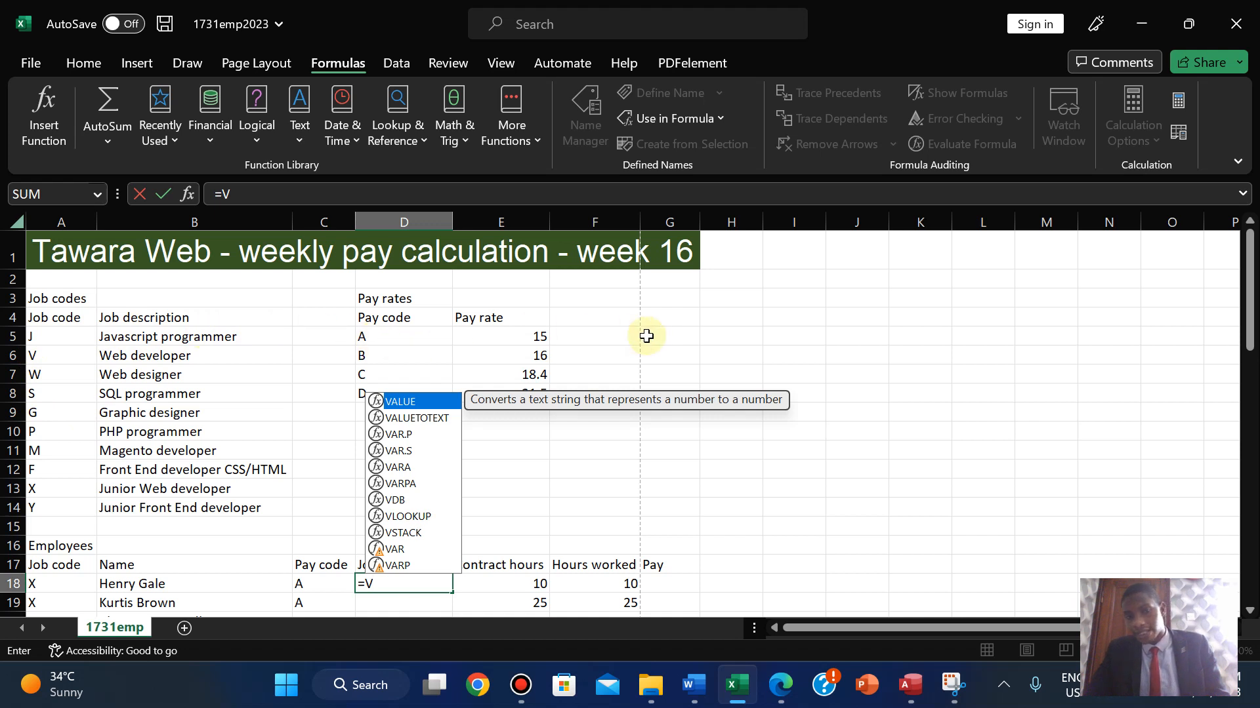
type("LOO")
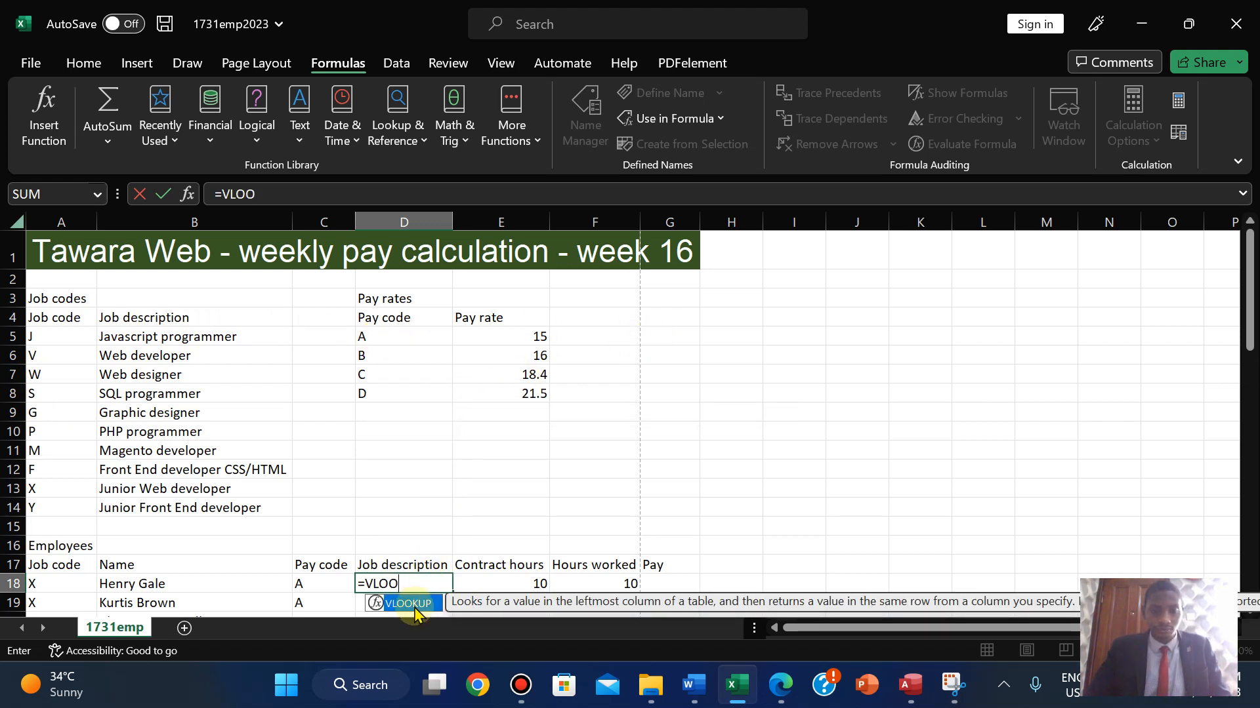
double_click(414, 604)
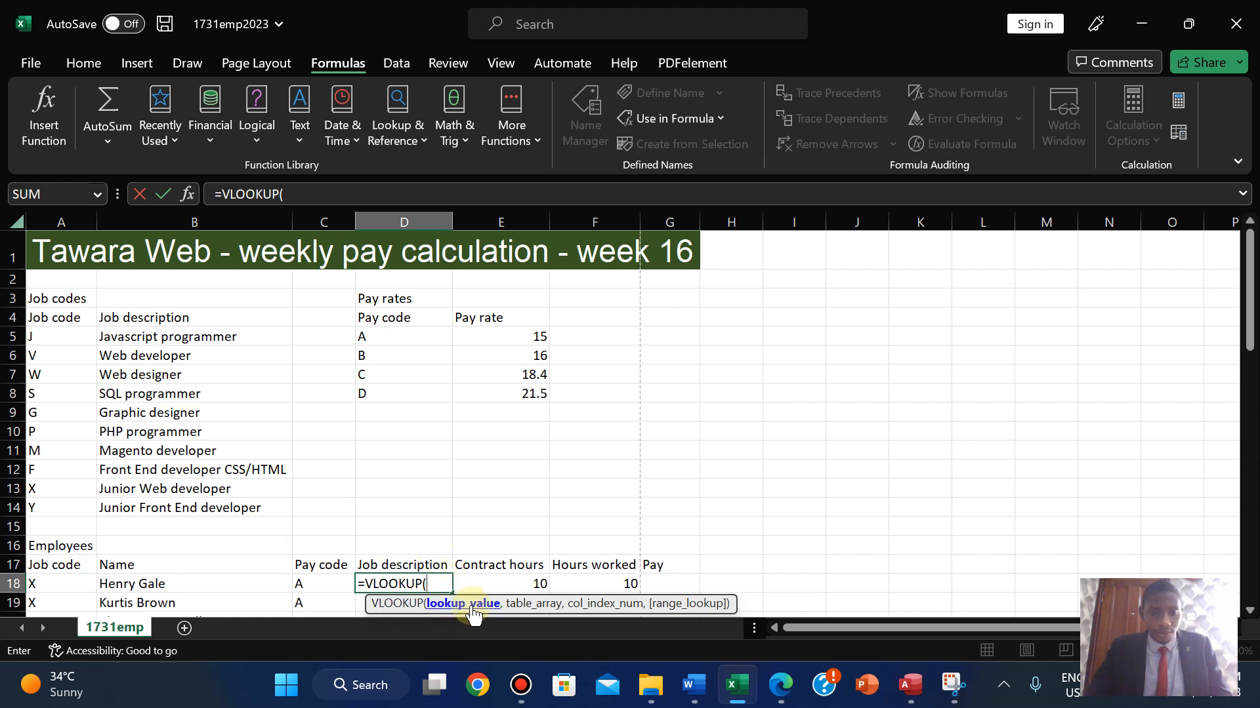
left_click(44, 585)
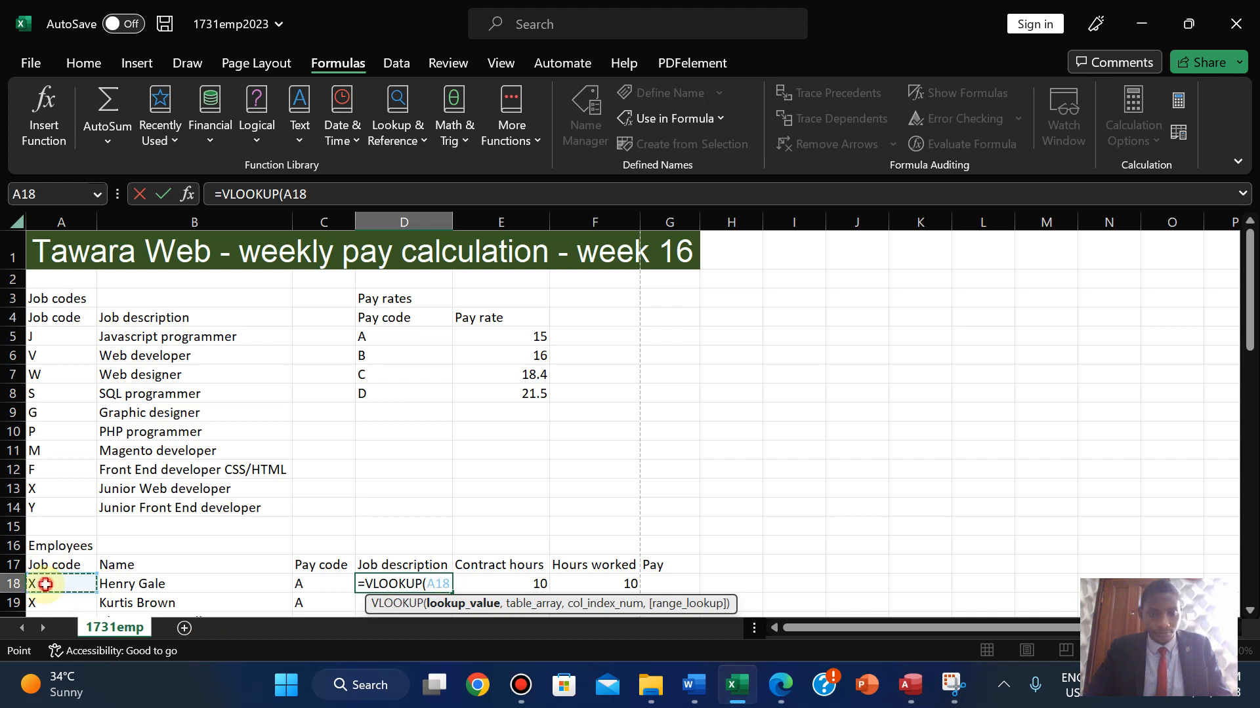
type(",")
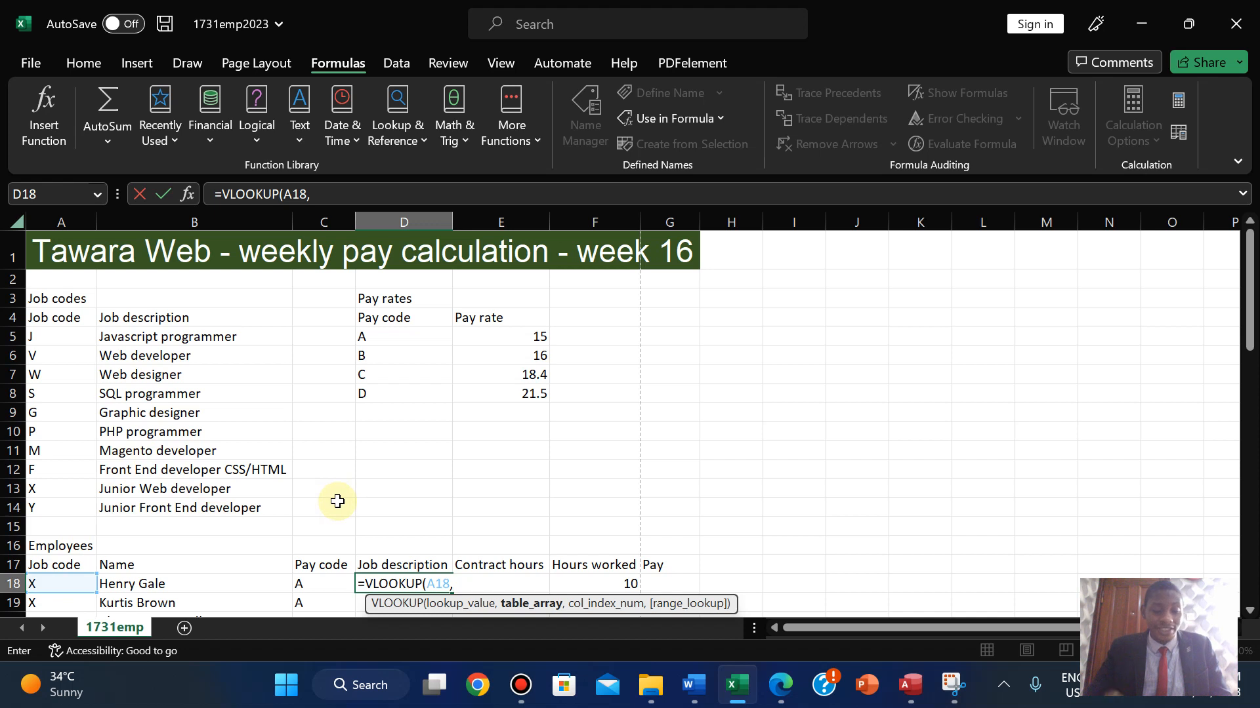
type("JC")
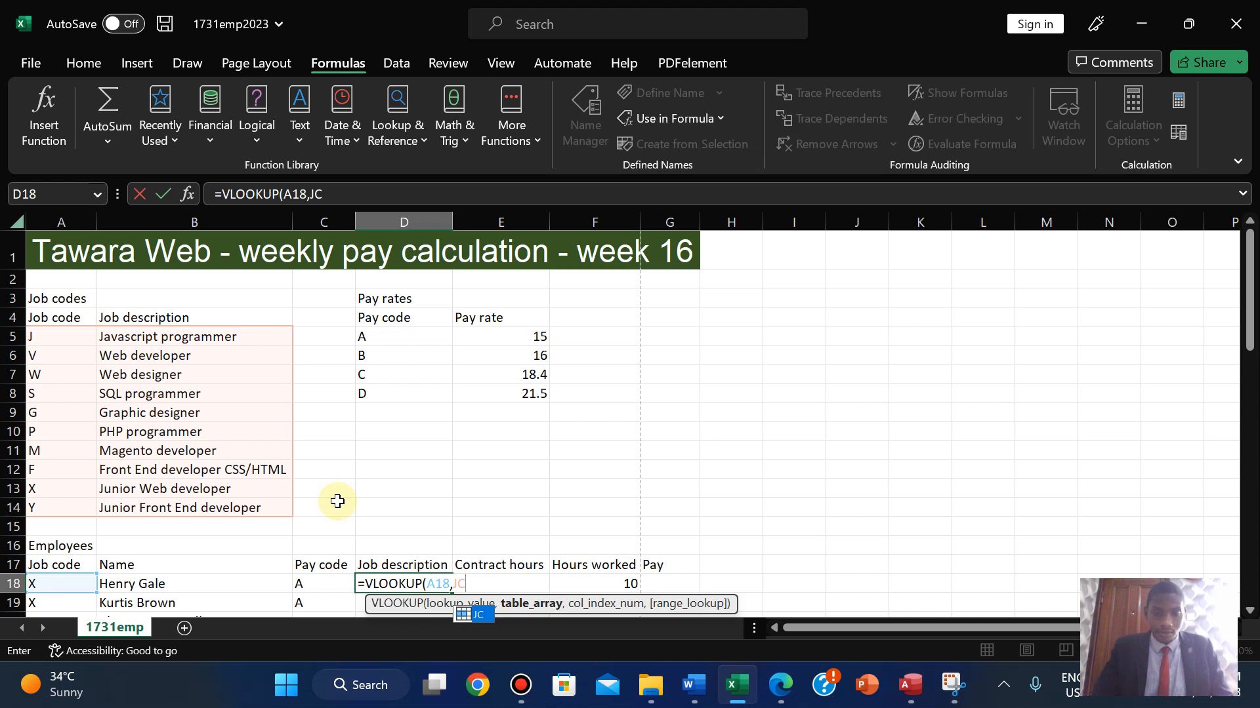
type(",")
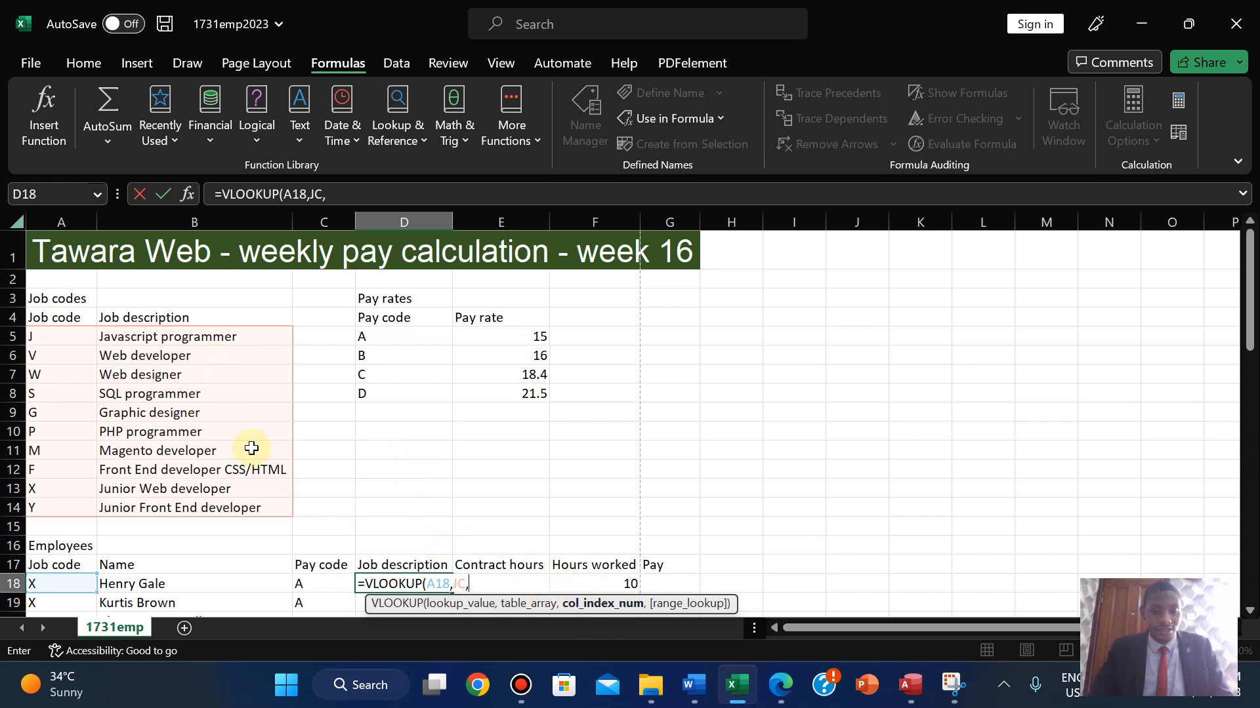
type("2")
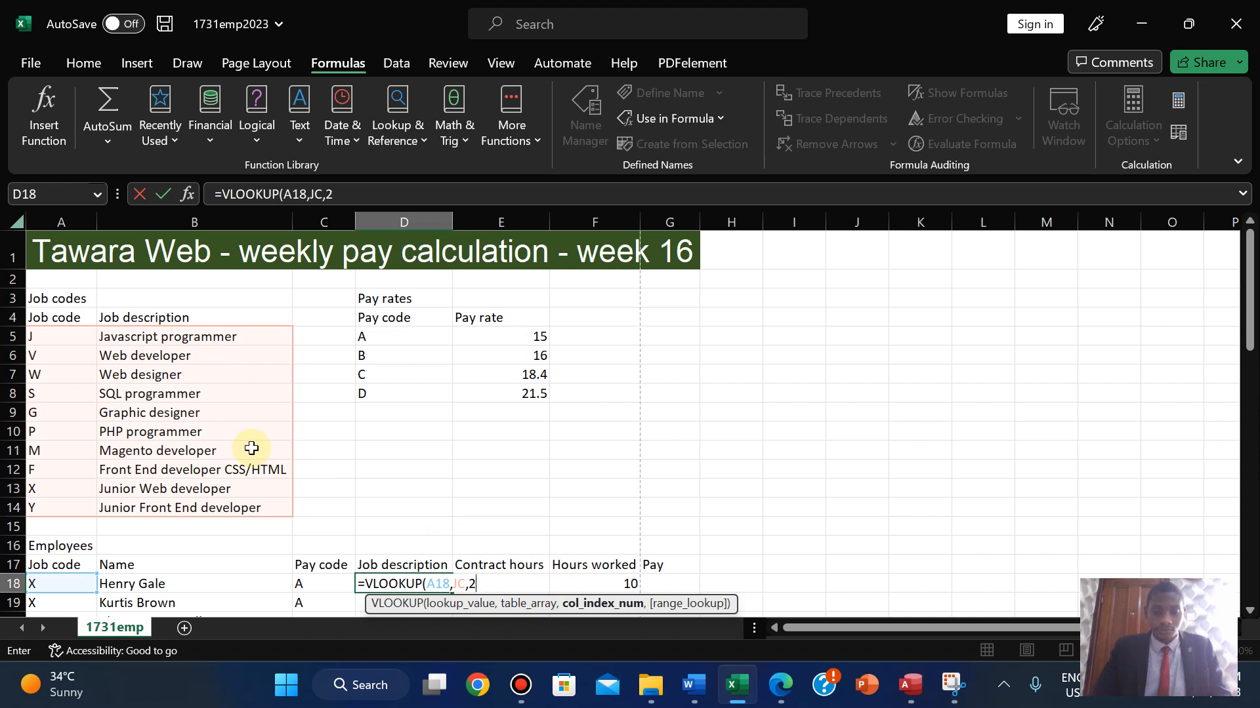
type(",")
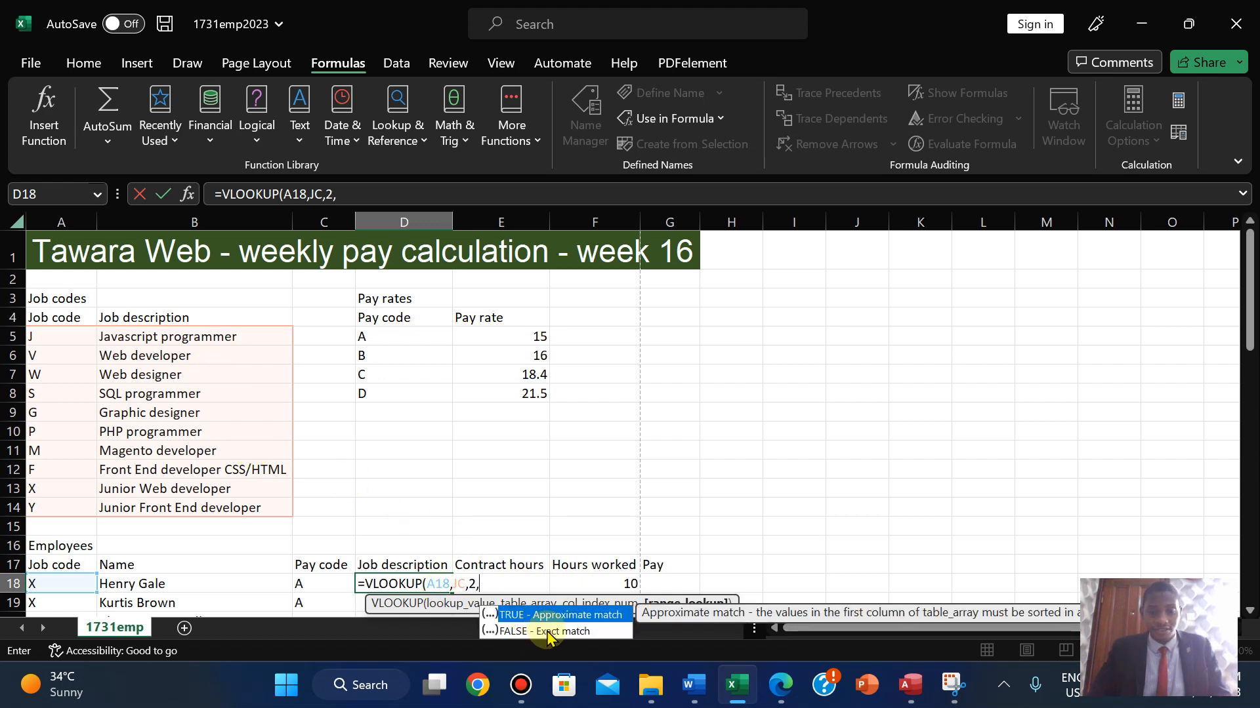
double_click(547, 632)
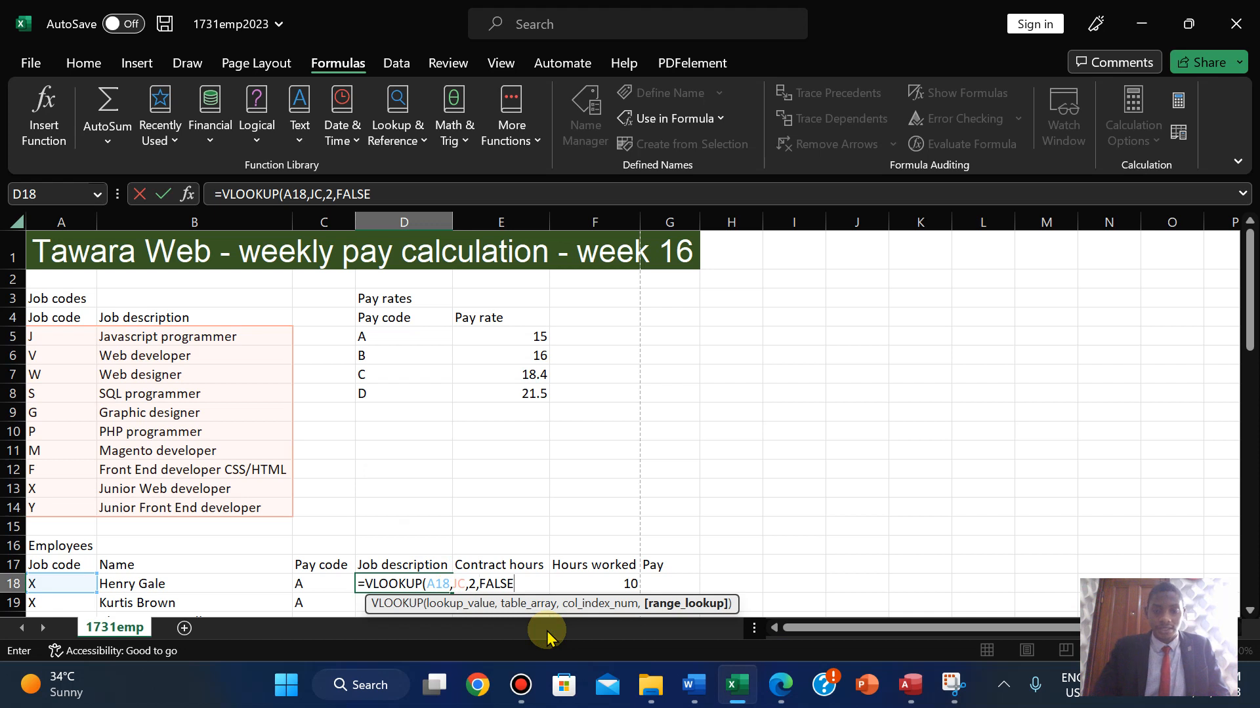
- Close and enter the D18 lookup formula, then autofit column D
type(")")
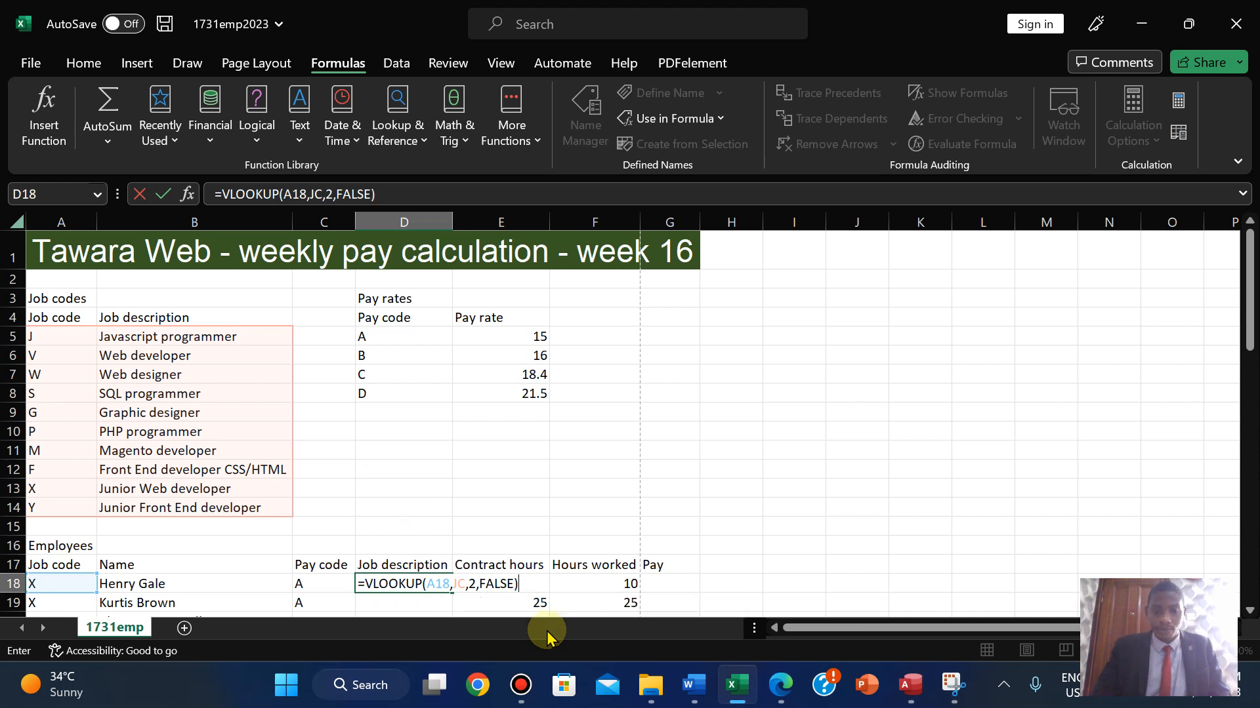
key("Return")
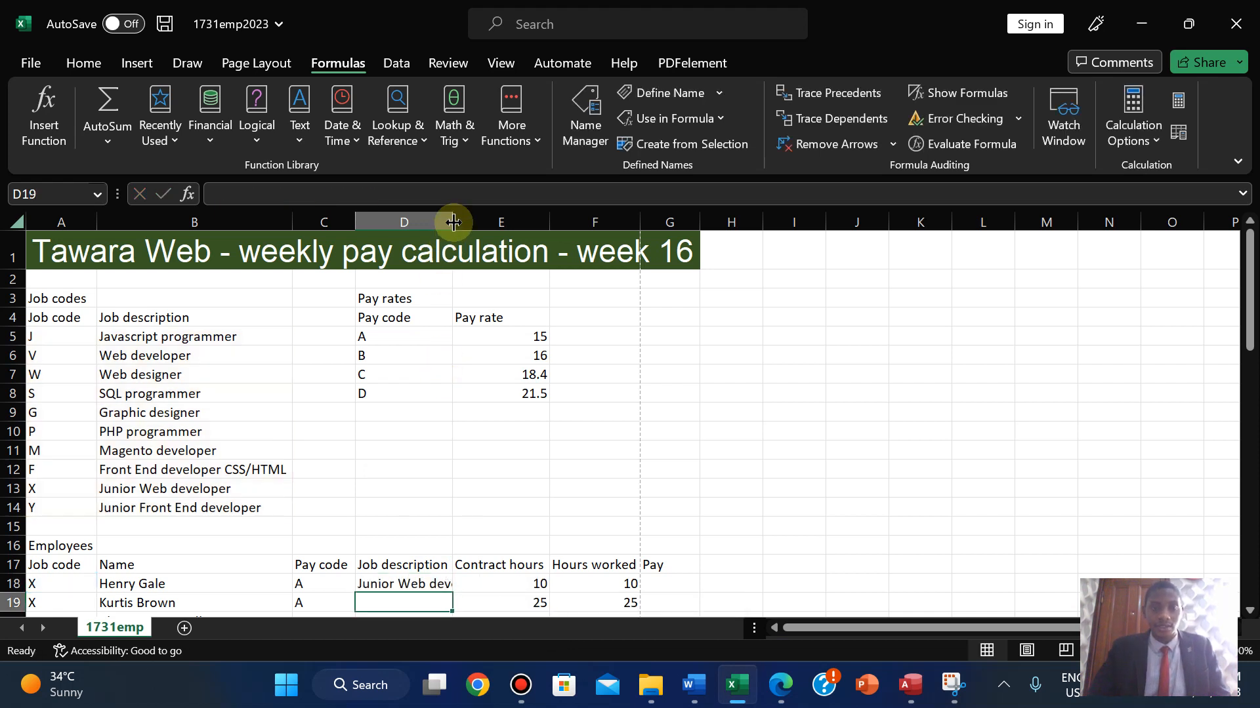
double_click(453, 222)
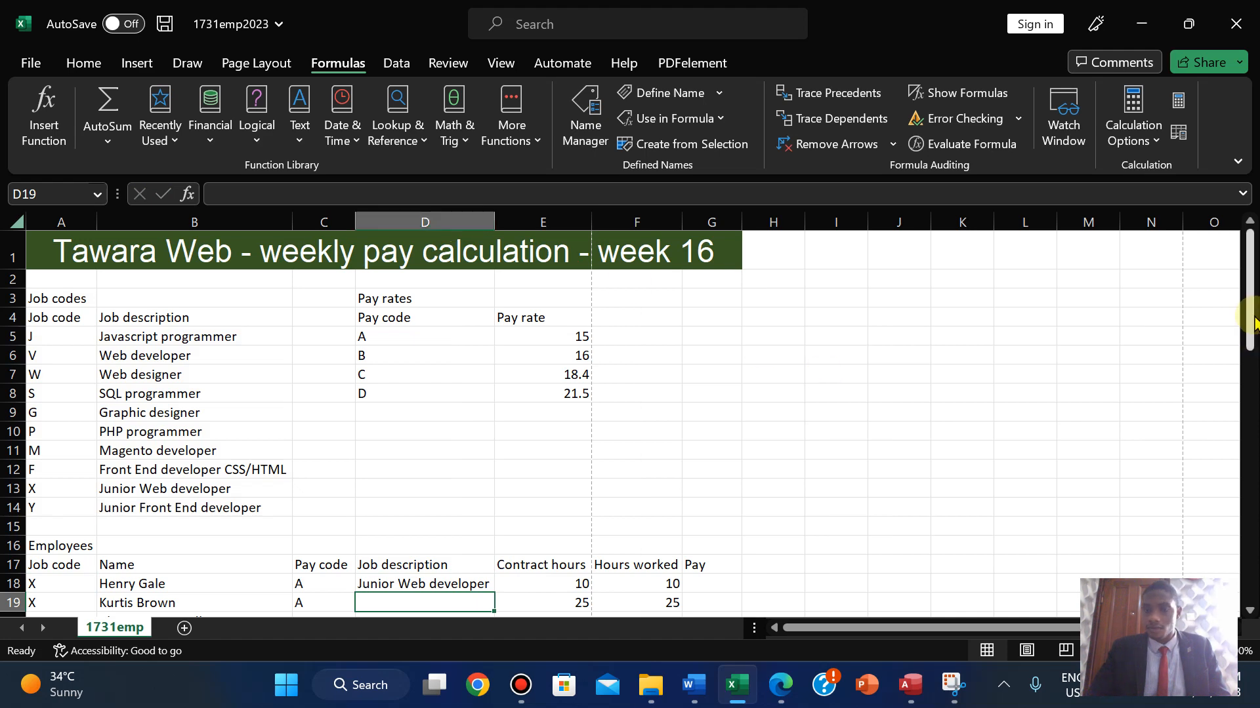
- Fill the D18 lookup down to D58 and widen column D to fit every job title
left_click_drag(1250, 322, 1250, 403)
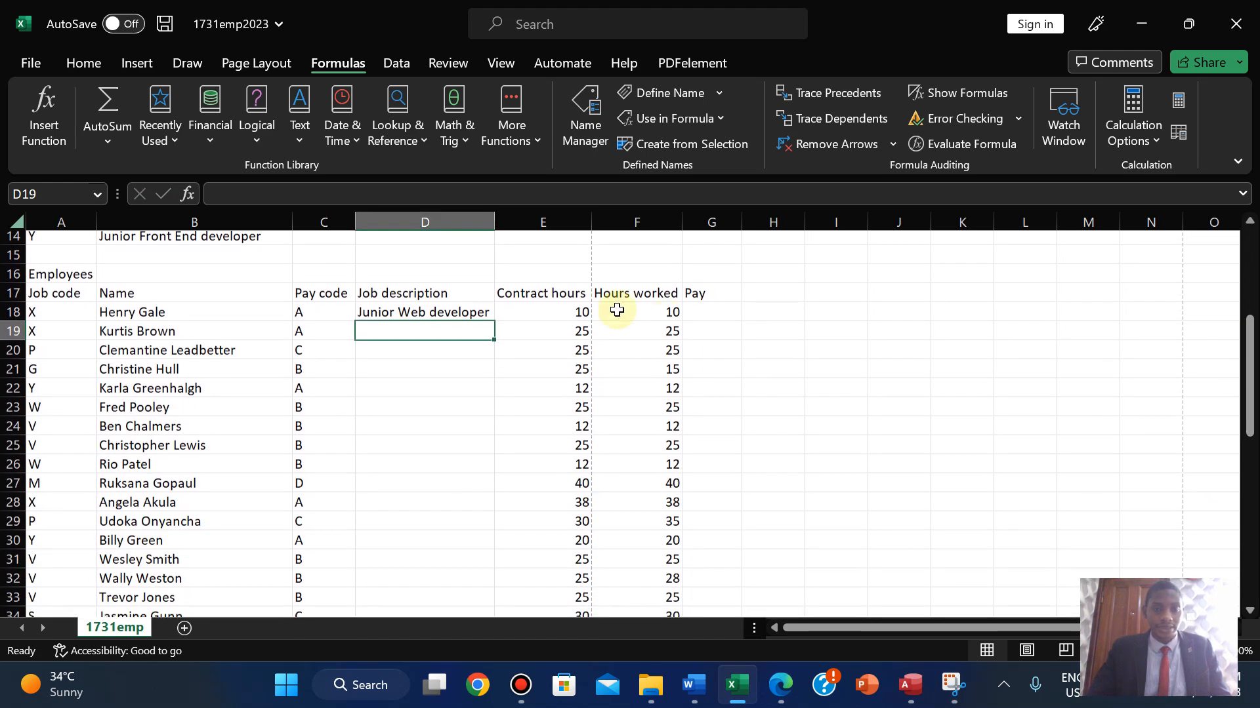
left_click(454, 314)
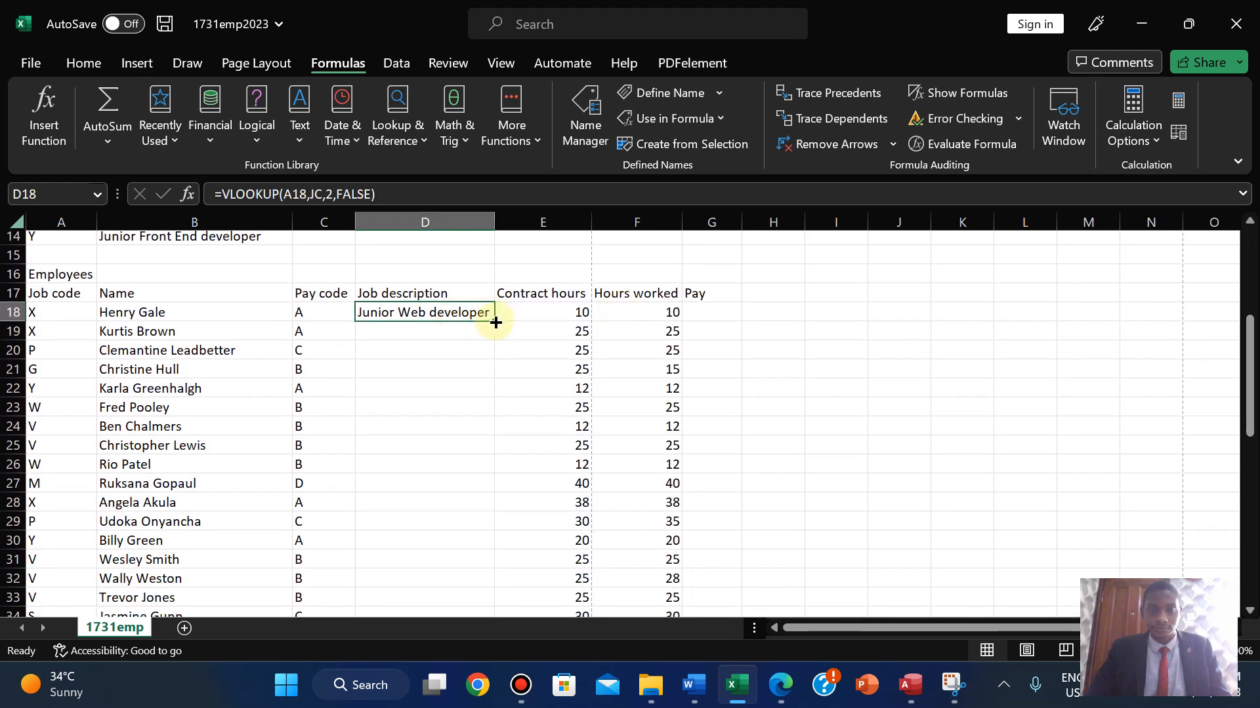
left_click_drag(496, 323, 479, 535)
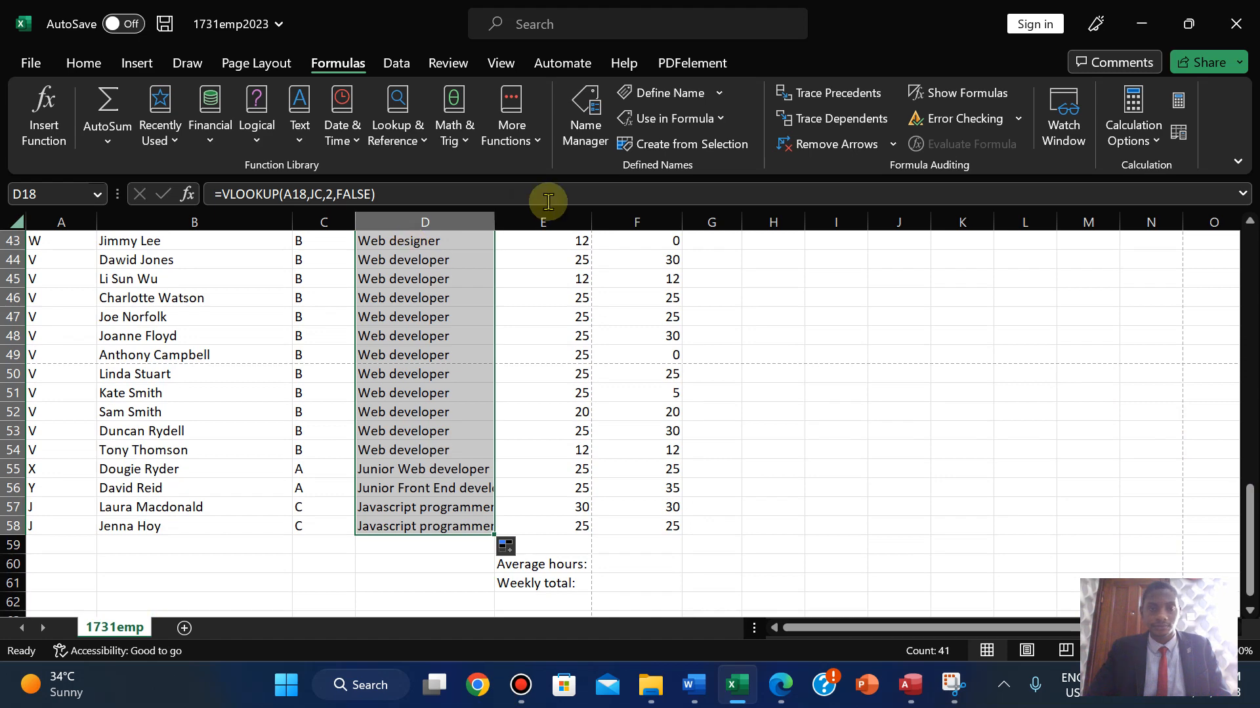
double_click(496, 217)
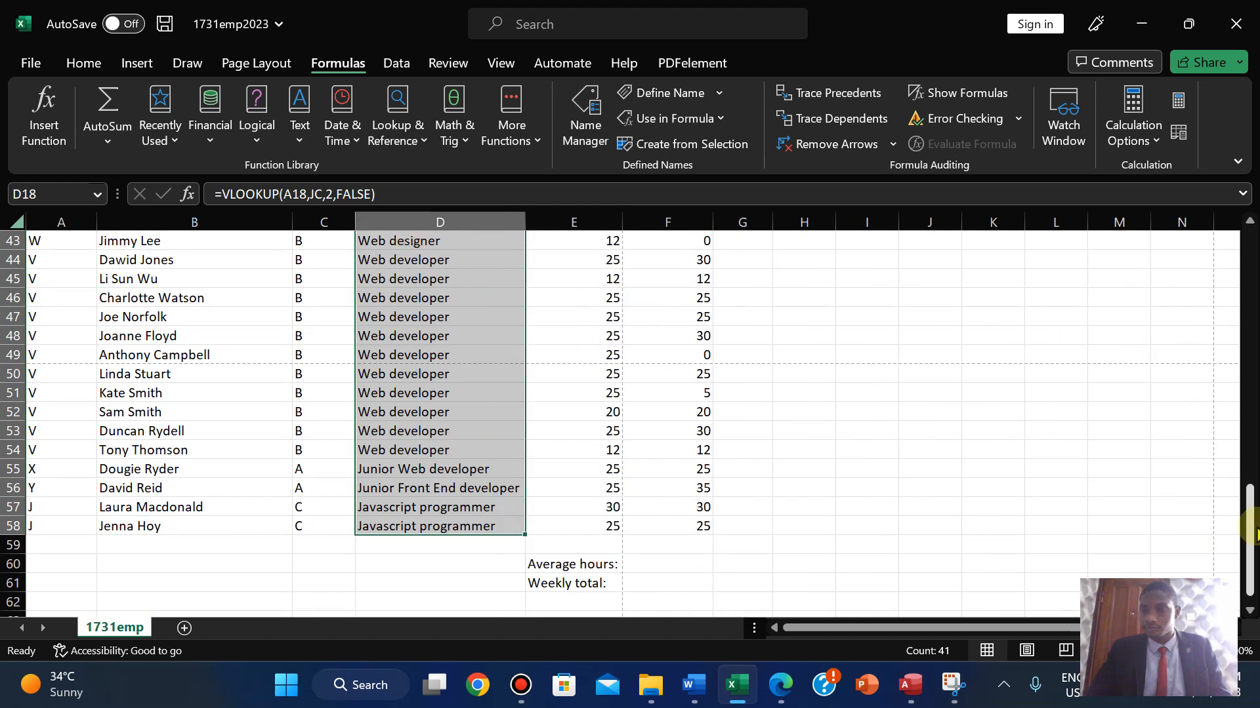
left_click_drag(1246, 524, 1238, 329)
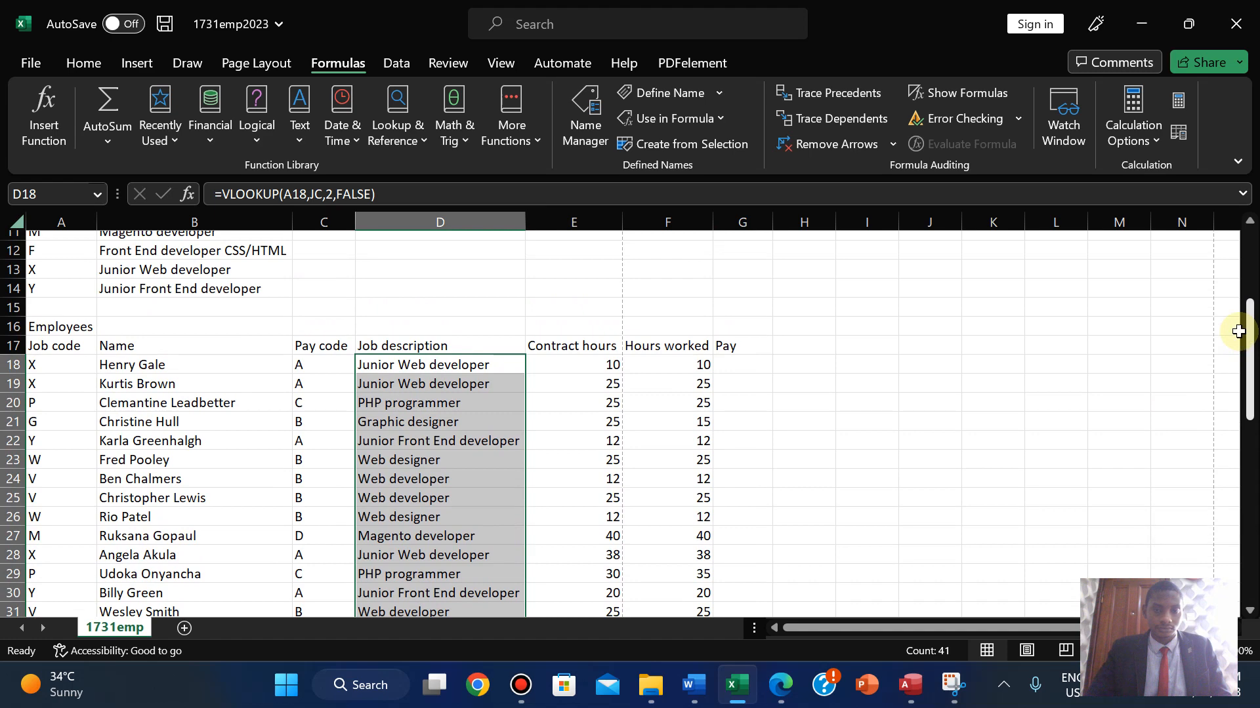
left_click(771, 478)
left_click_drag(1251, 332, 1234, 357)
- Mark question 13 green as done in the PDF, then return to the 1731emp2023 workbook
left_click(780, 685)
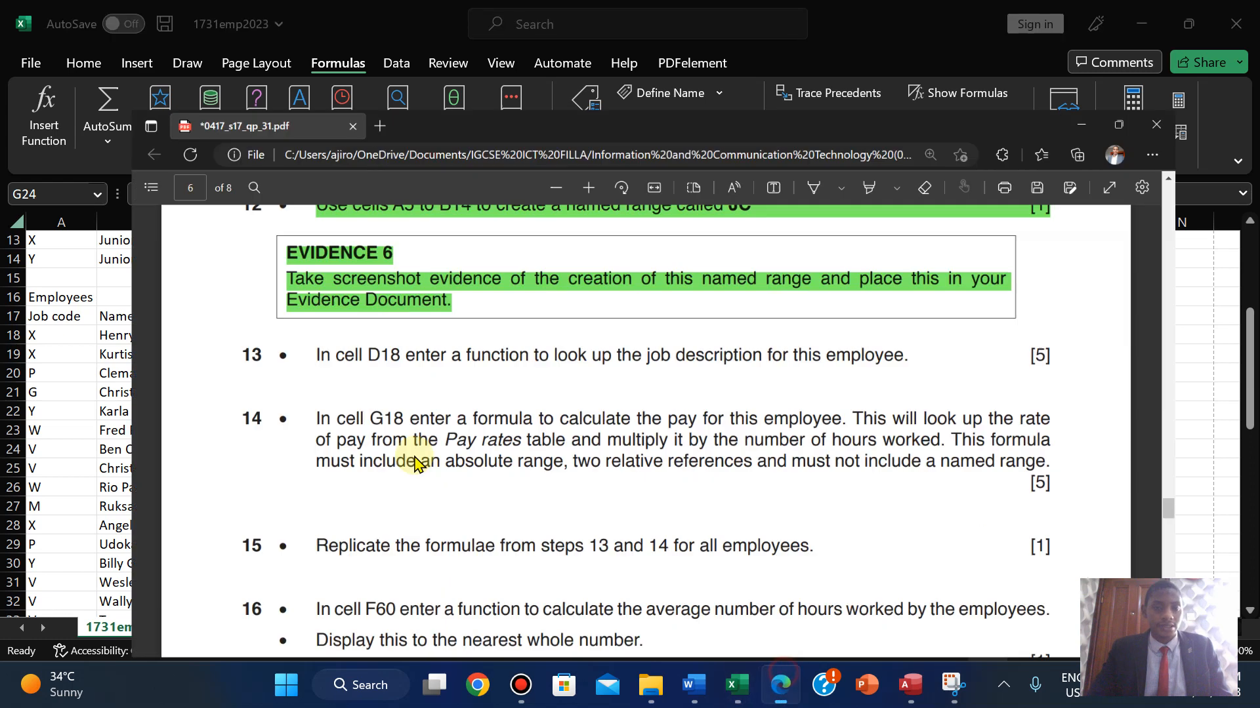
left_click_drag(223, 298, 1118, 309)
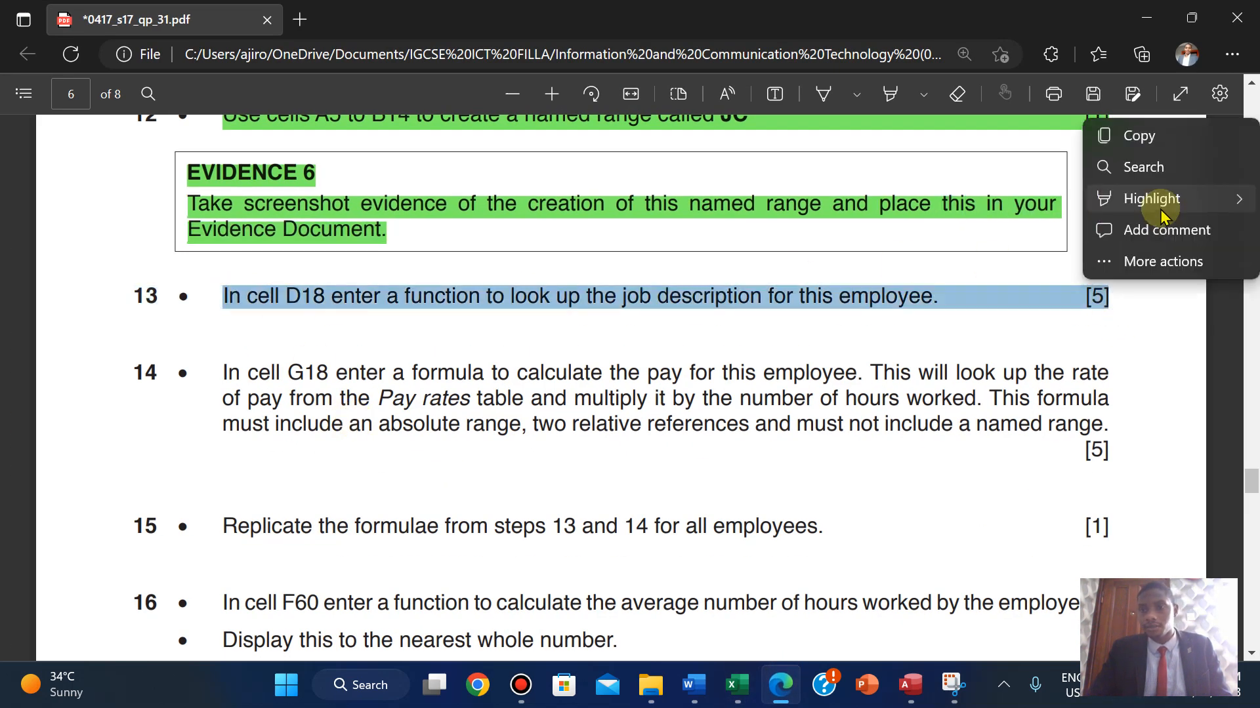
mouse_move(1155, 199)
left_click(990, 233)
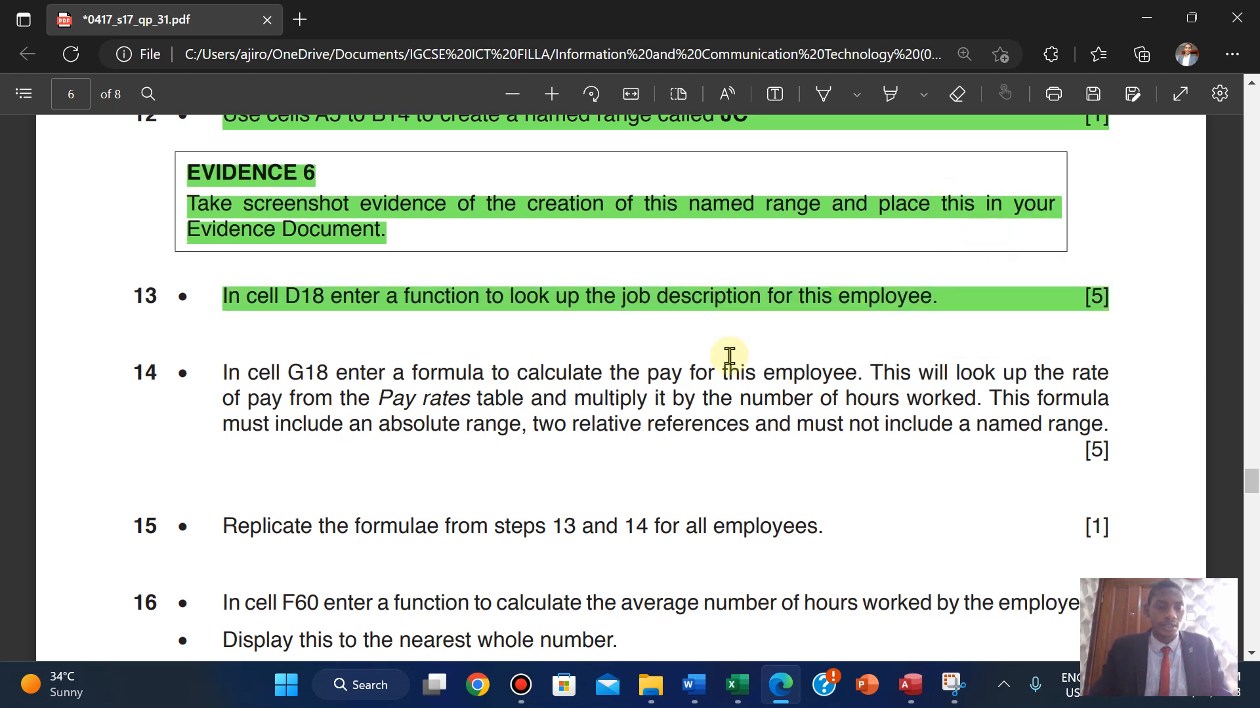
scroll(730, 355, "down", 2)
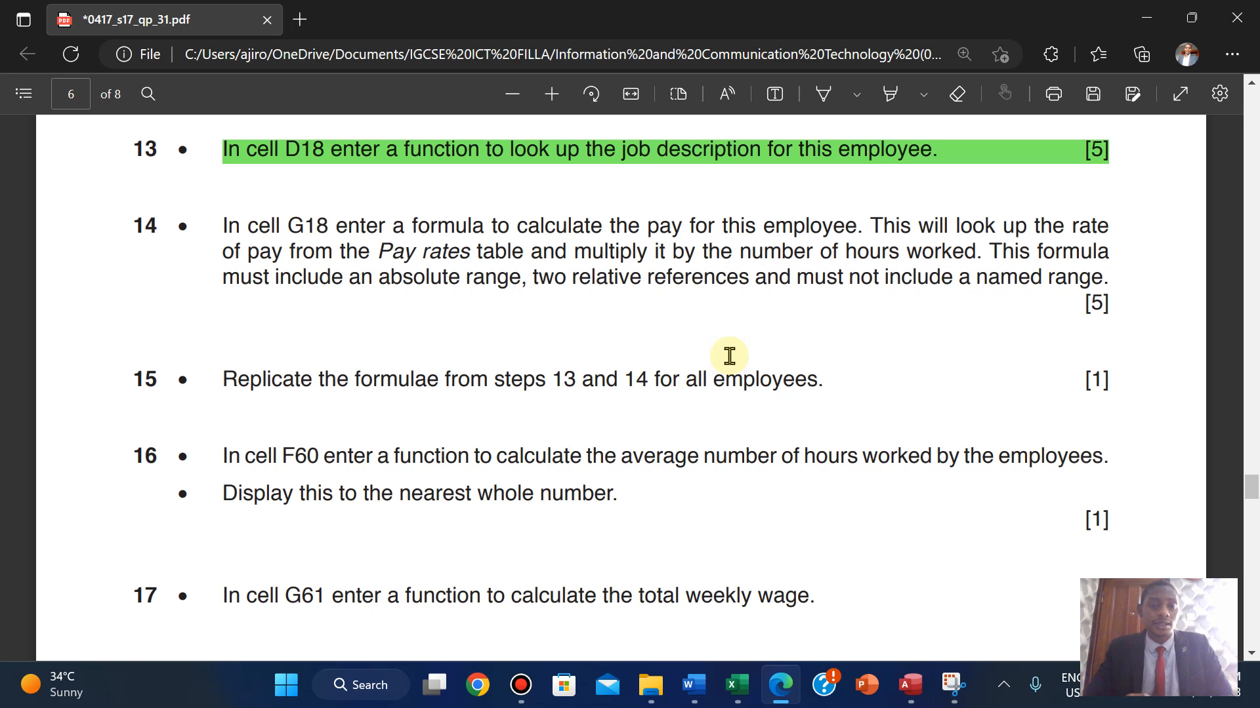
mouse_move(734, 685)
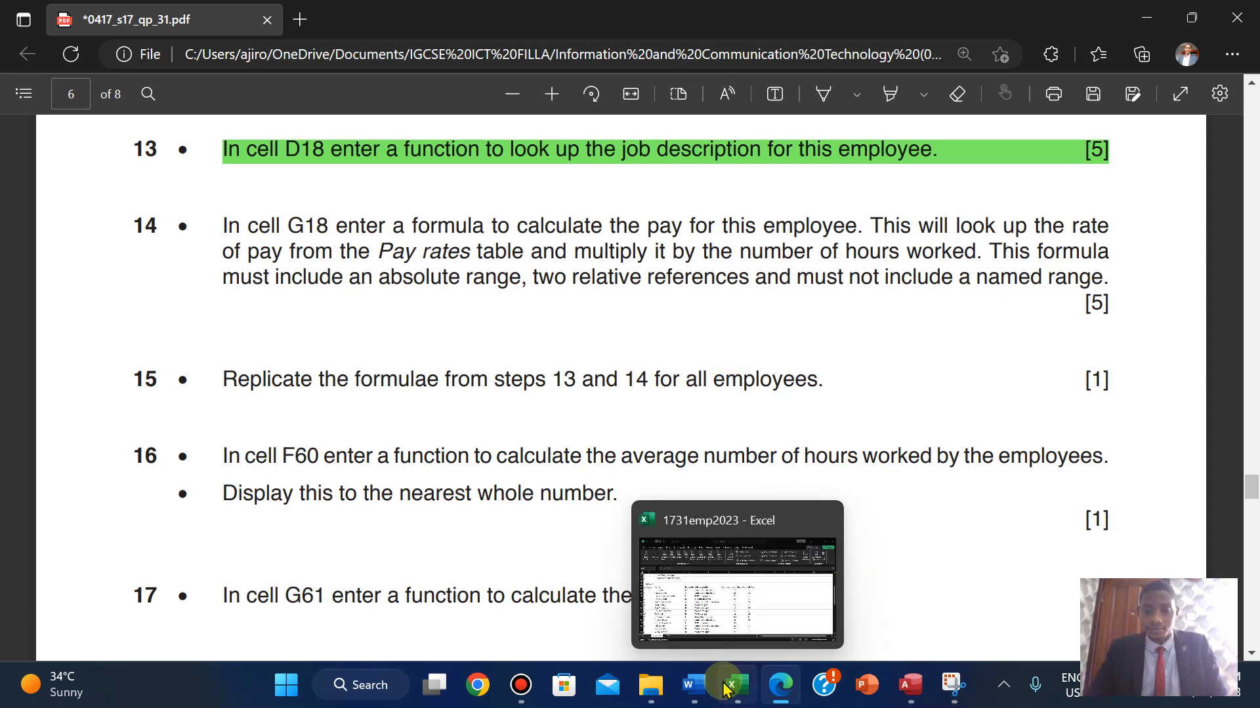
left_click(712, 582)
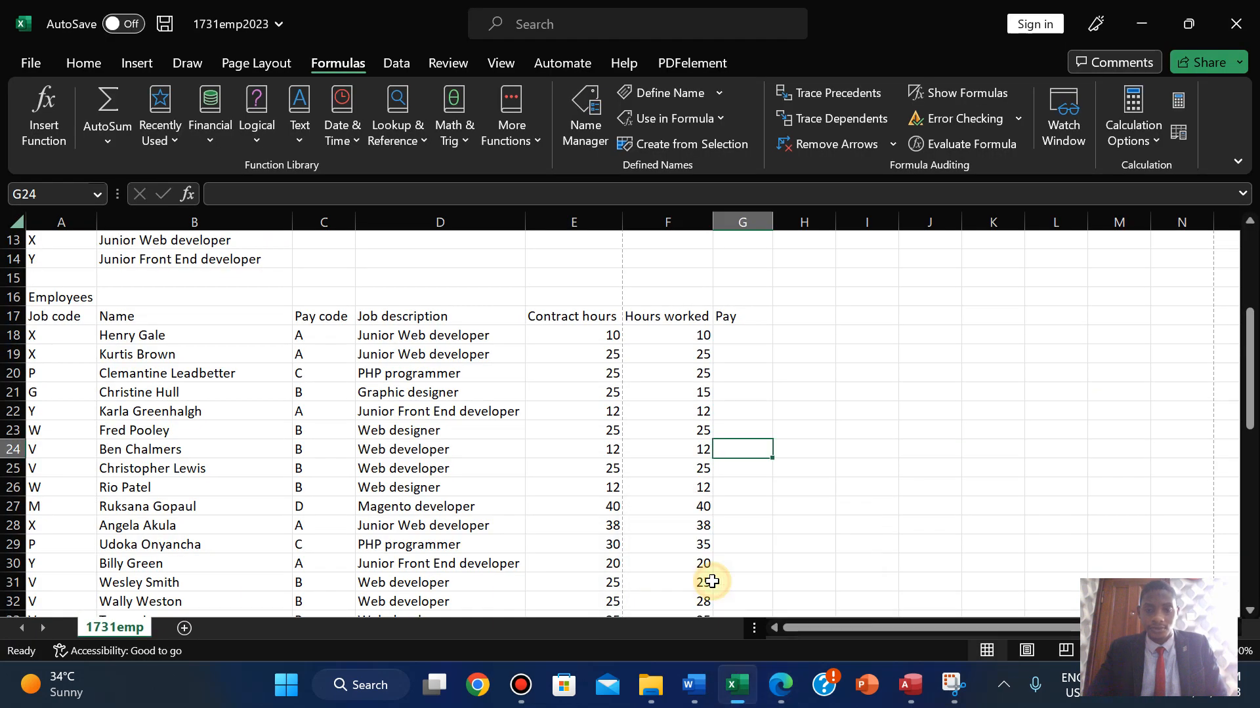
- Select G18, then compare the workbook with the question paper until question 14's pay-formula instructions are in front
left_click(728, 333)
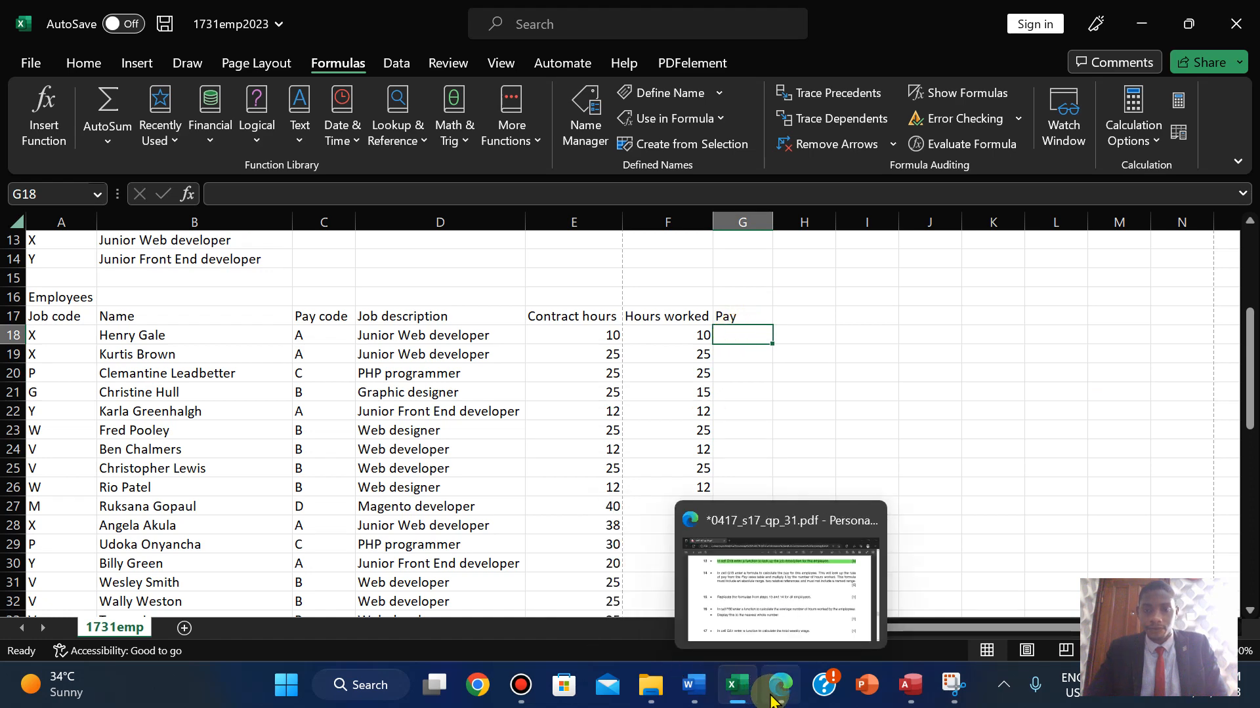
left_click(776, 697)
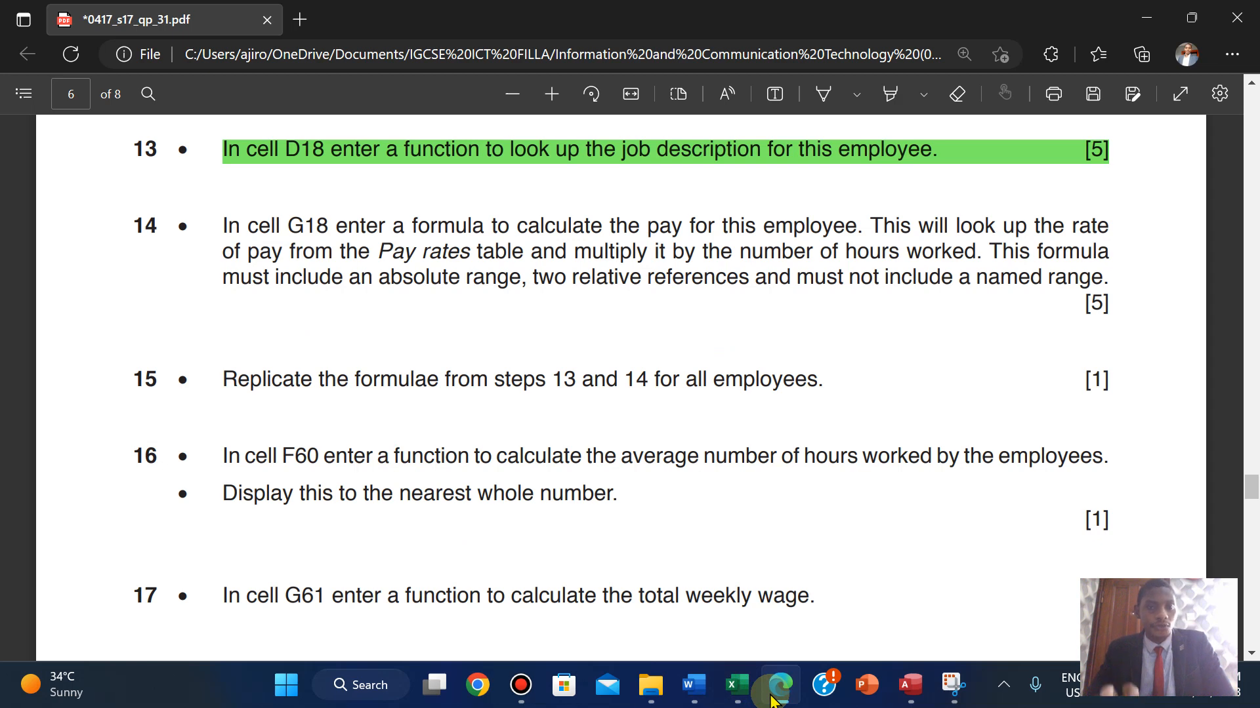
left_click(772, 700)
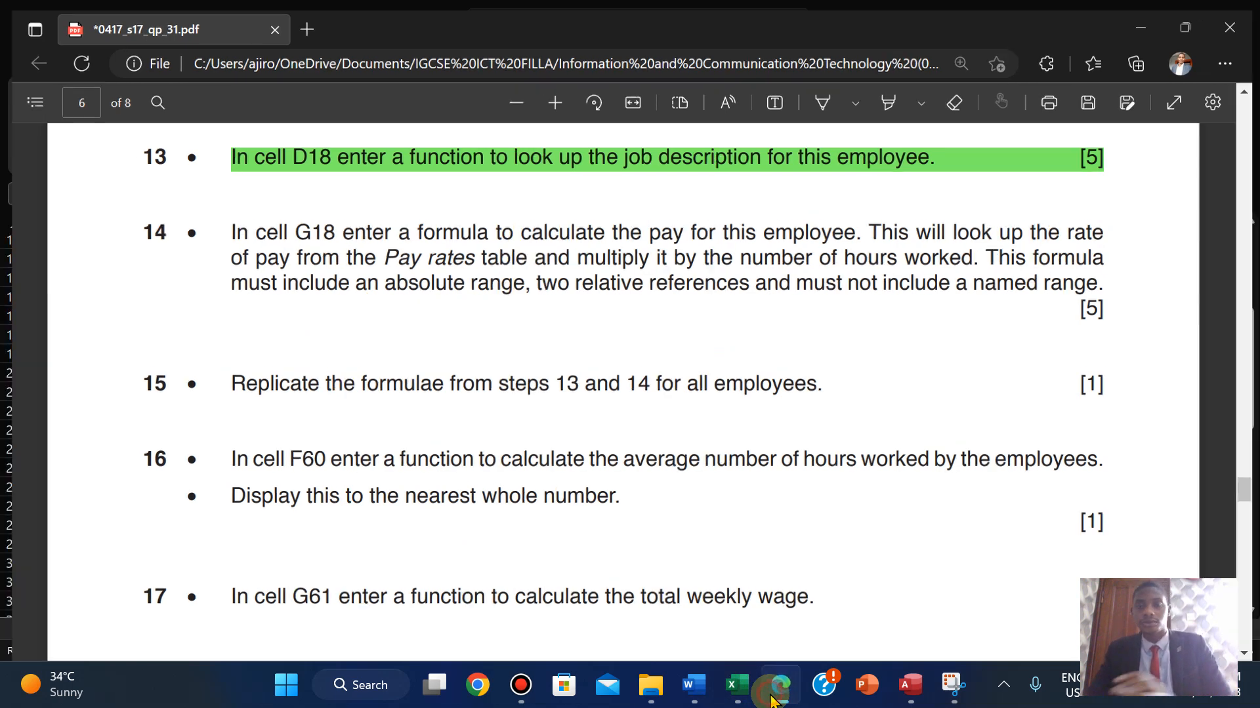
left_click_drag(1246, 341, 1245, 266)
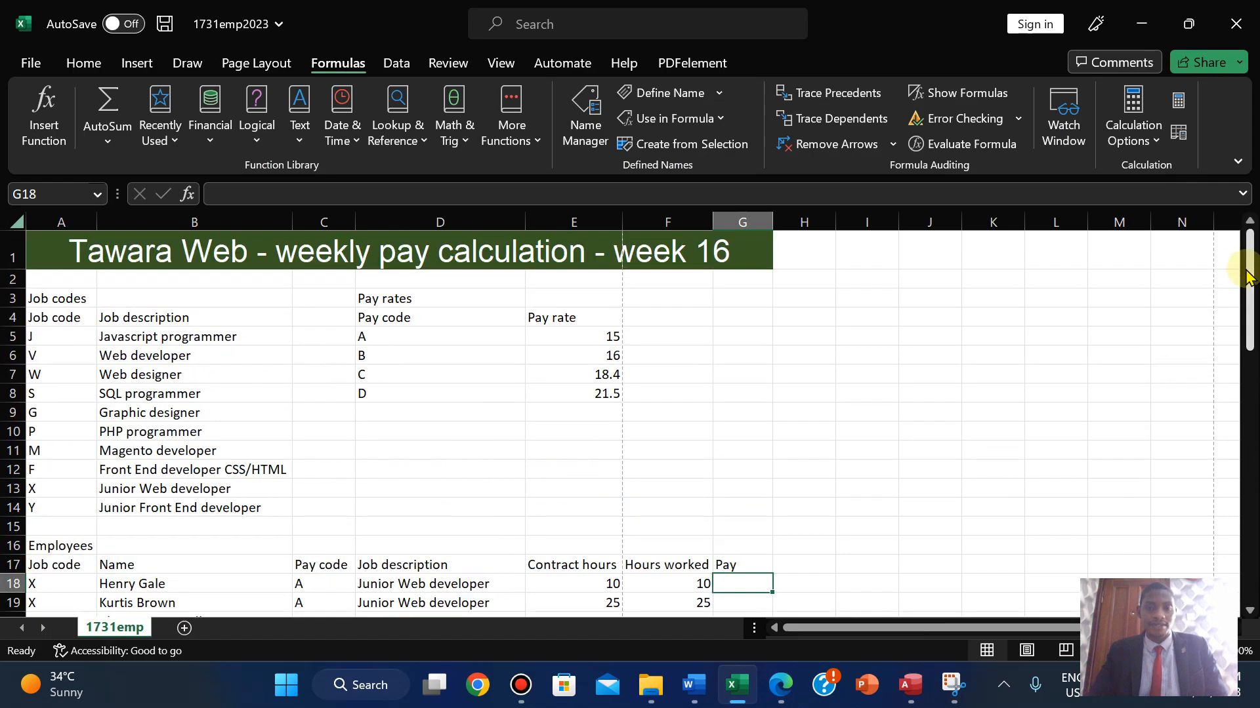
left_click(786, 699)
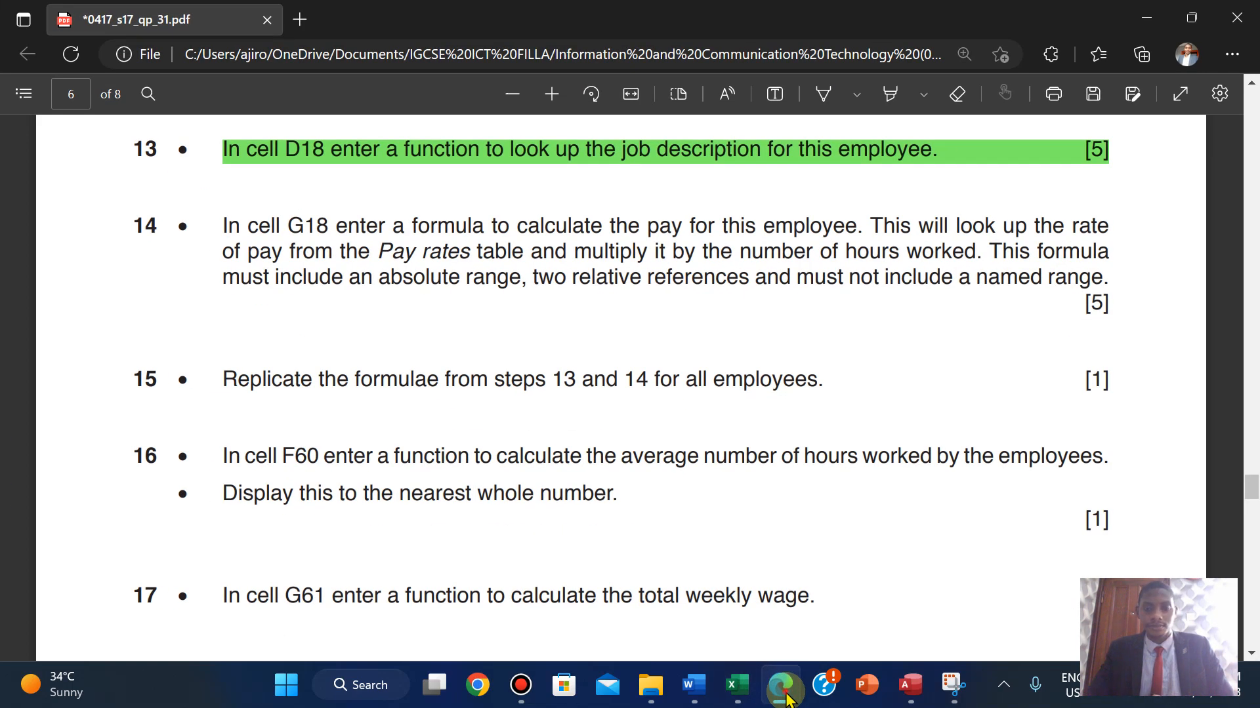
left_click(785, 699)
left_click(785, 699)
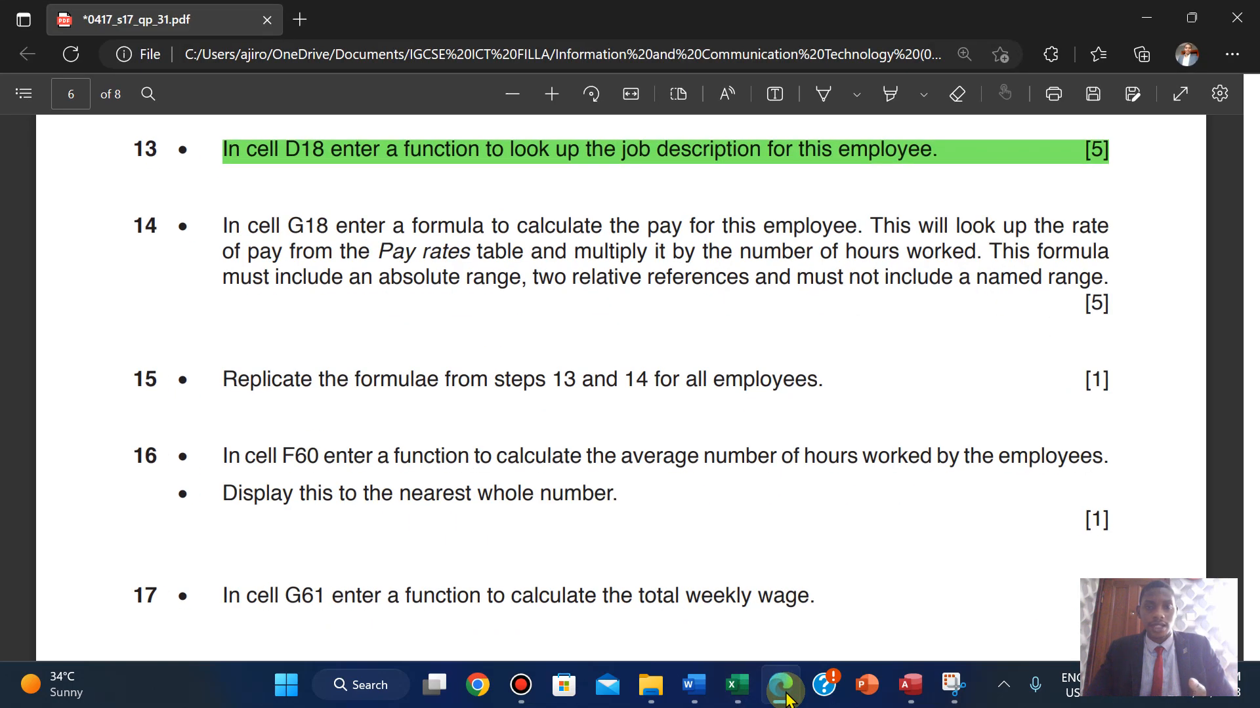
left_click(785, 699)
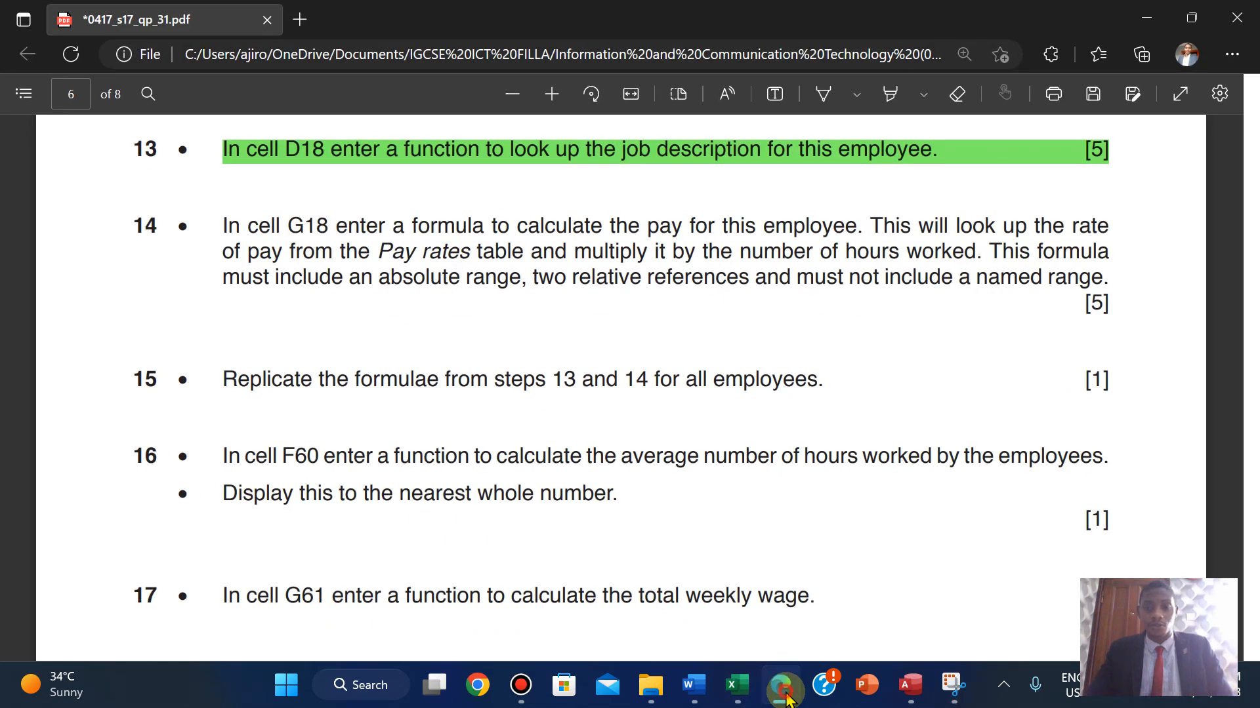
left_click(785, 700)
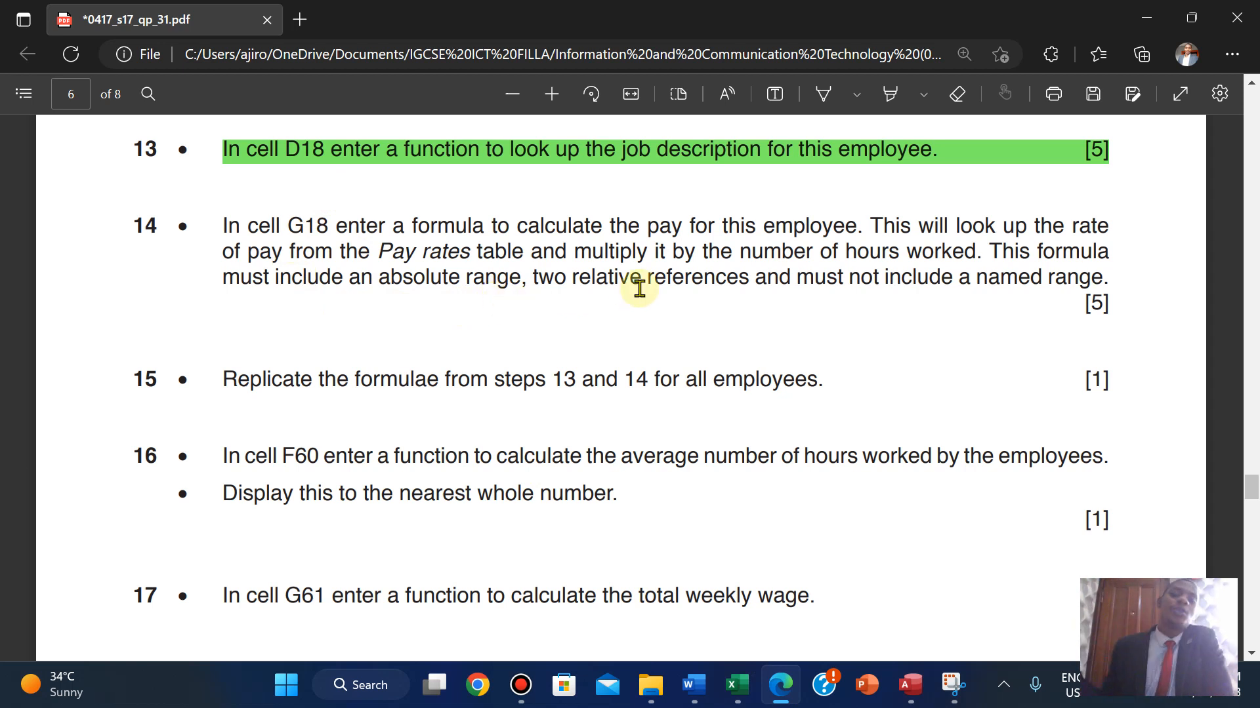
left_click(737, 685)
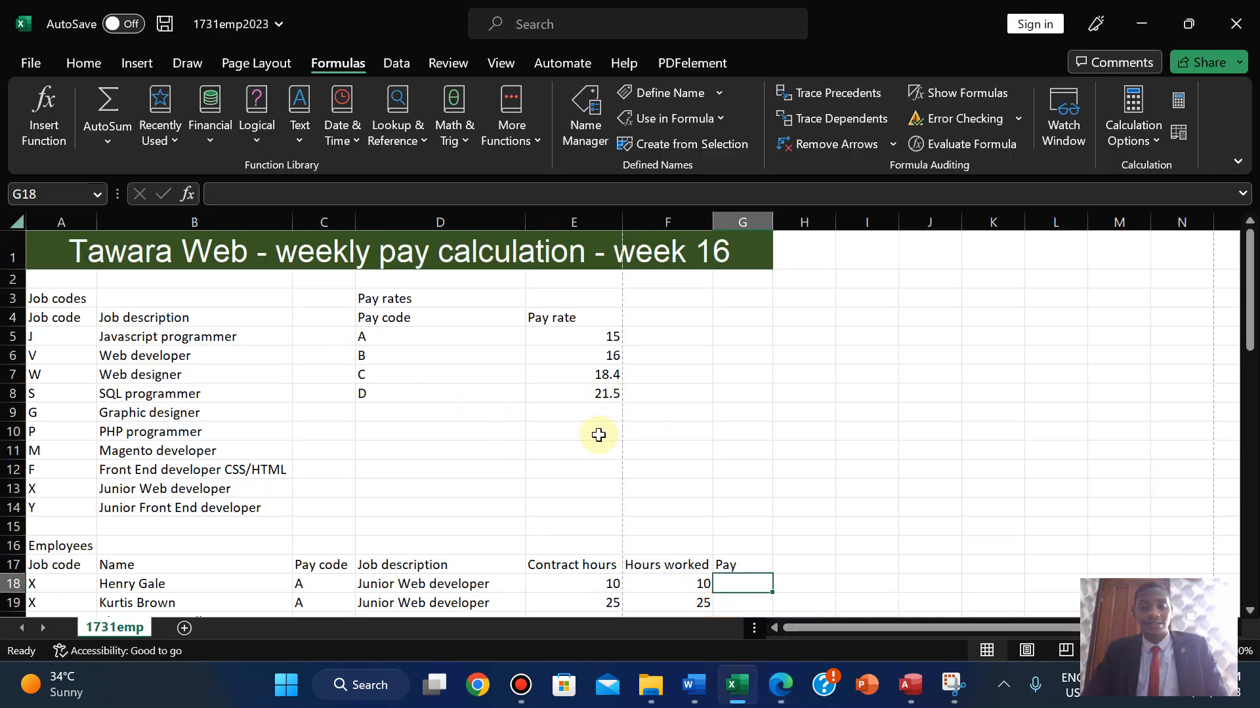
left_click(778, 686)
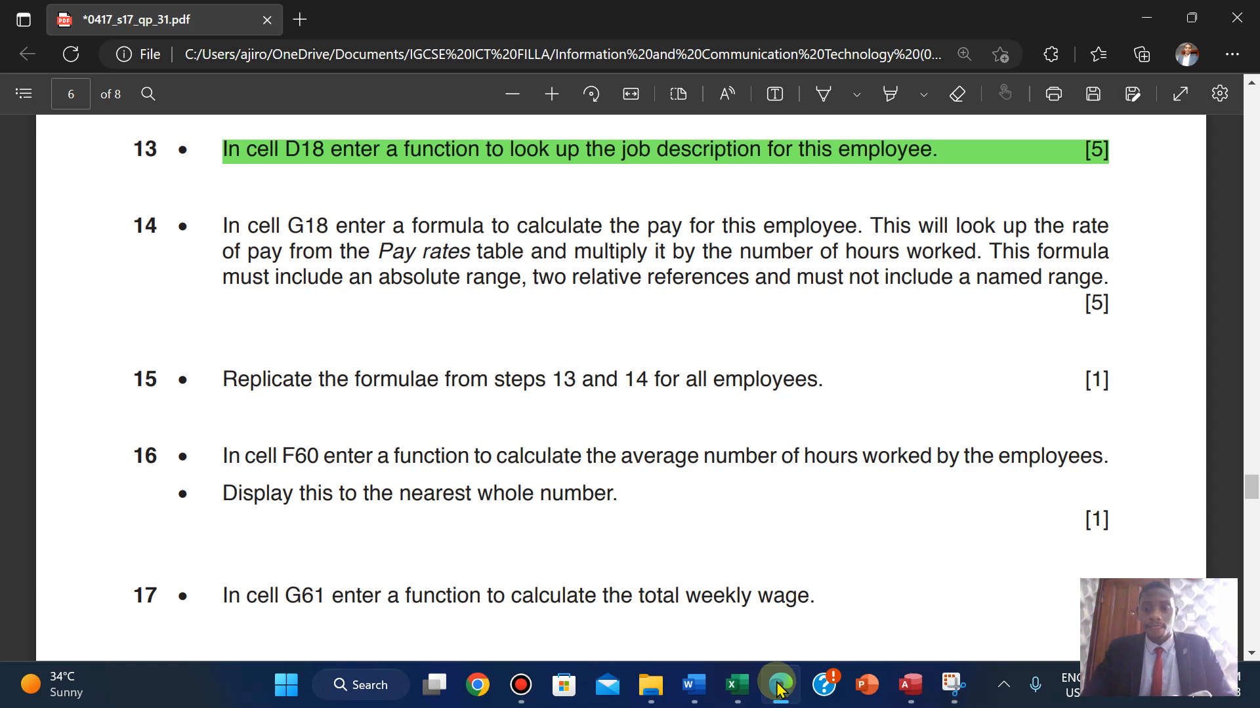
- Start G18's formula as =VLOOKUP(C18,D5:E8,2,FALSE) for an exact pay-rate lookup
left_click(778, 689)
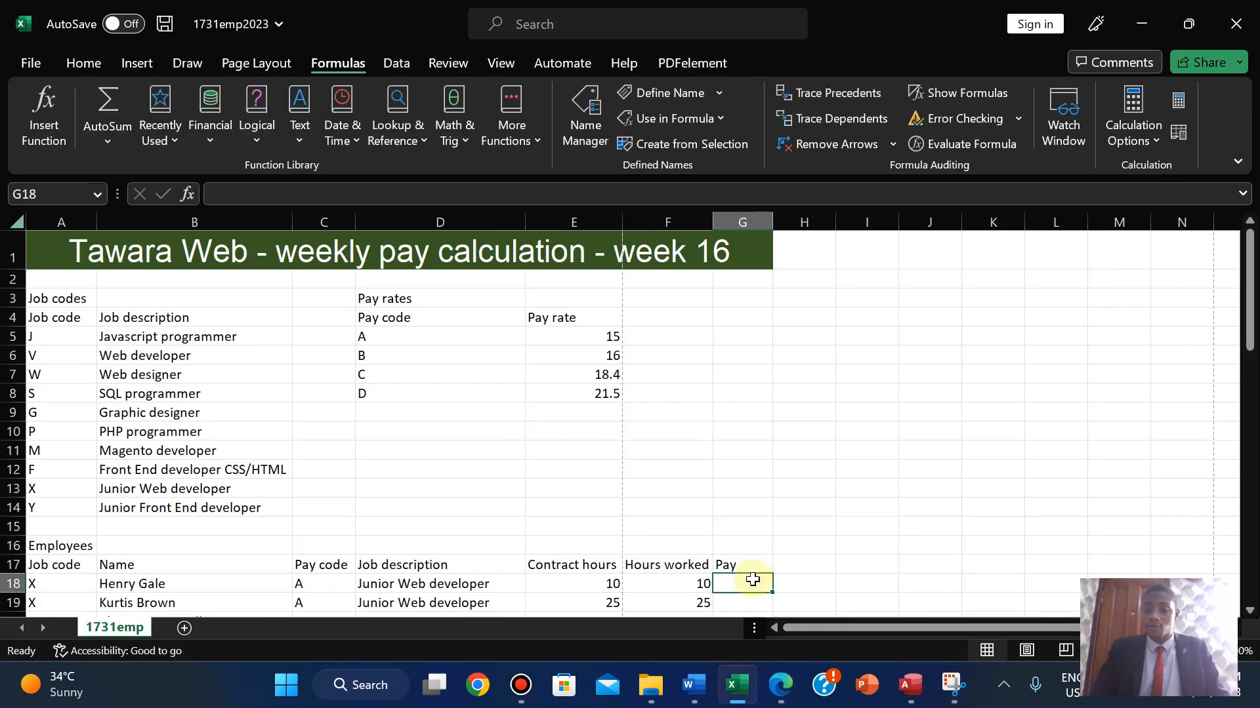
type("=V")
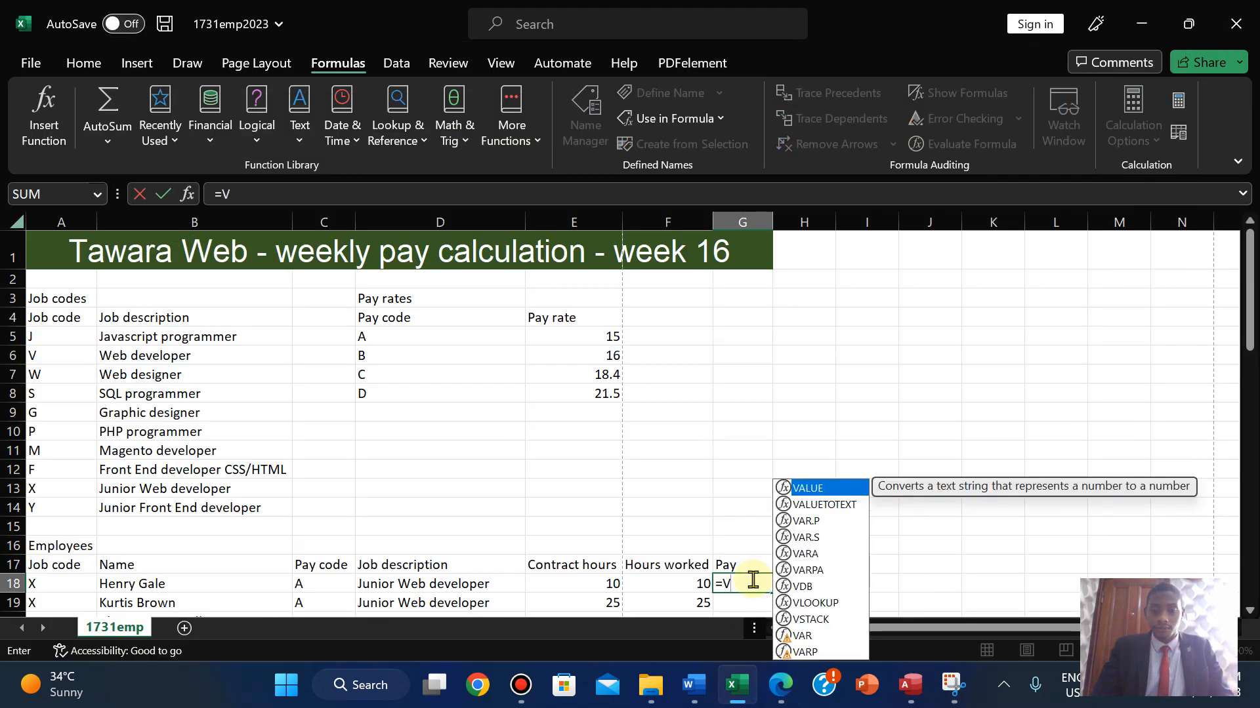
type("LO")
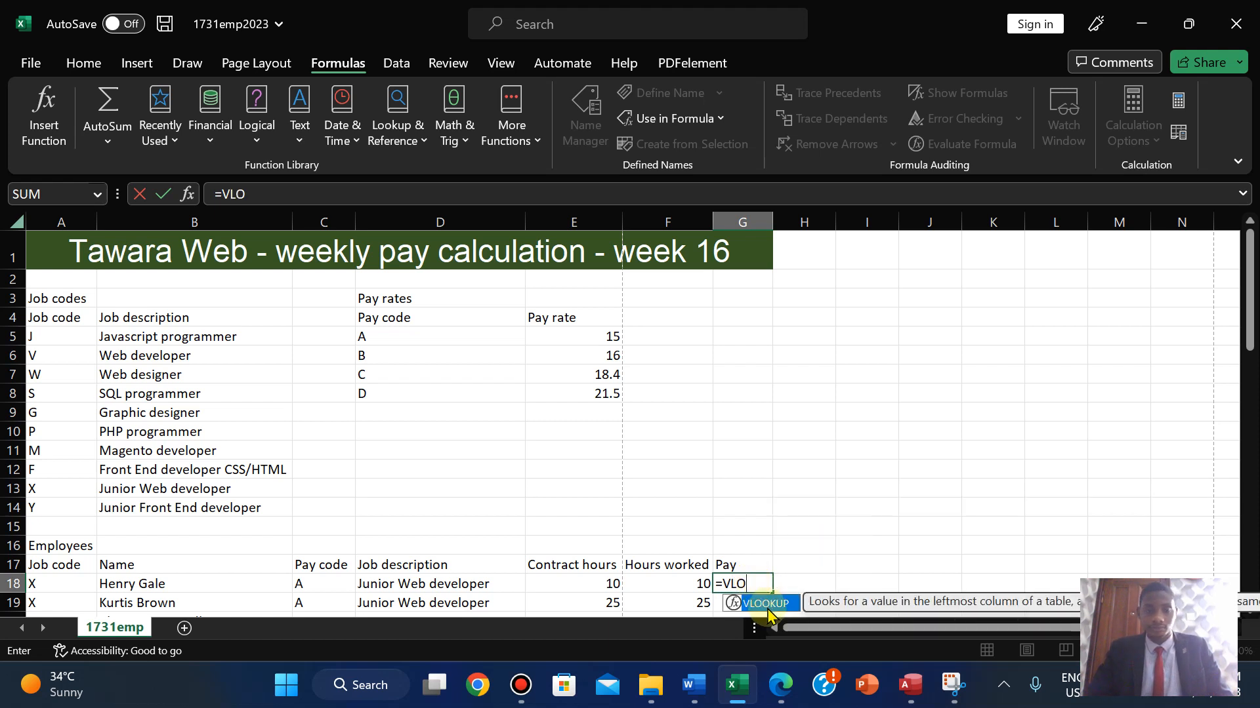
double_click(759, 600)
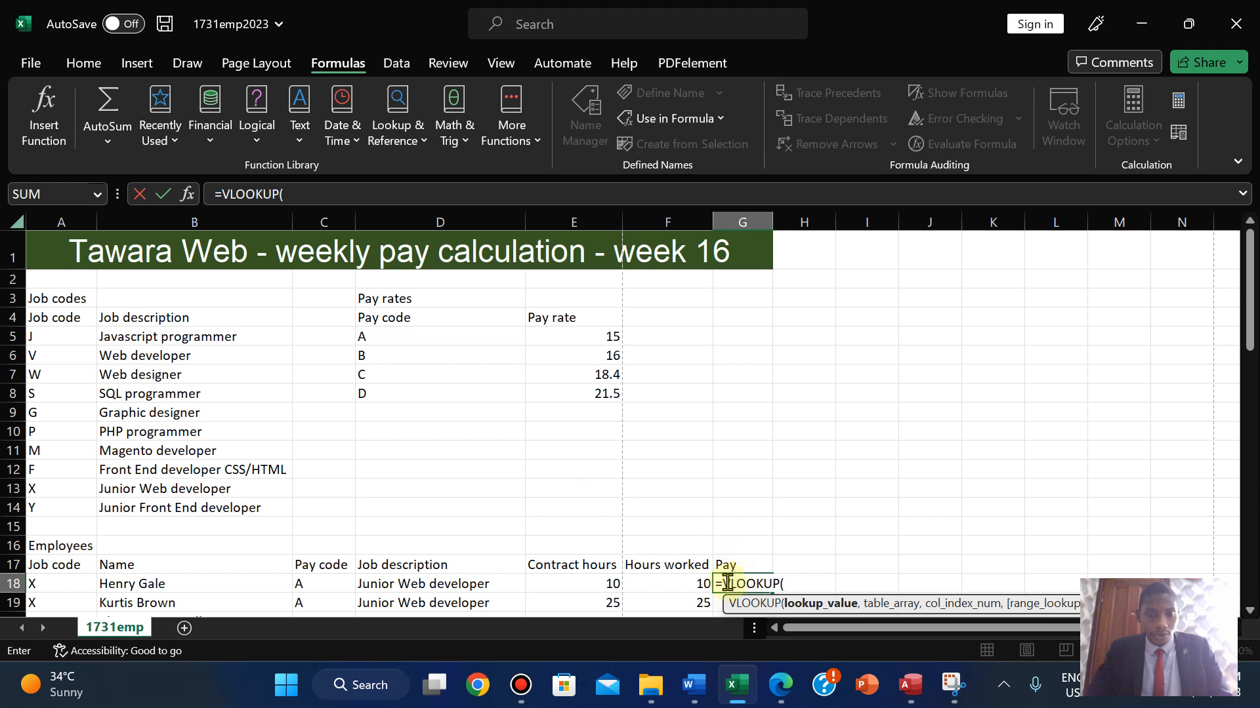
left_click(307, 585)
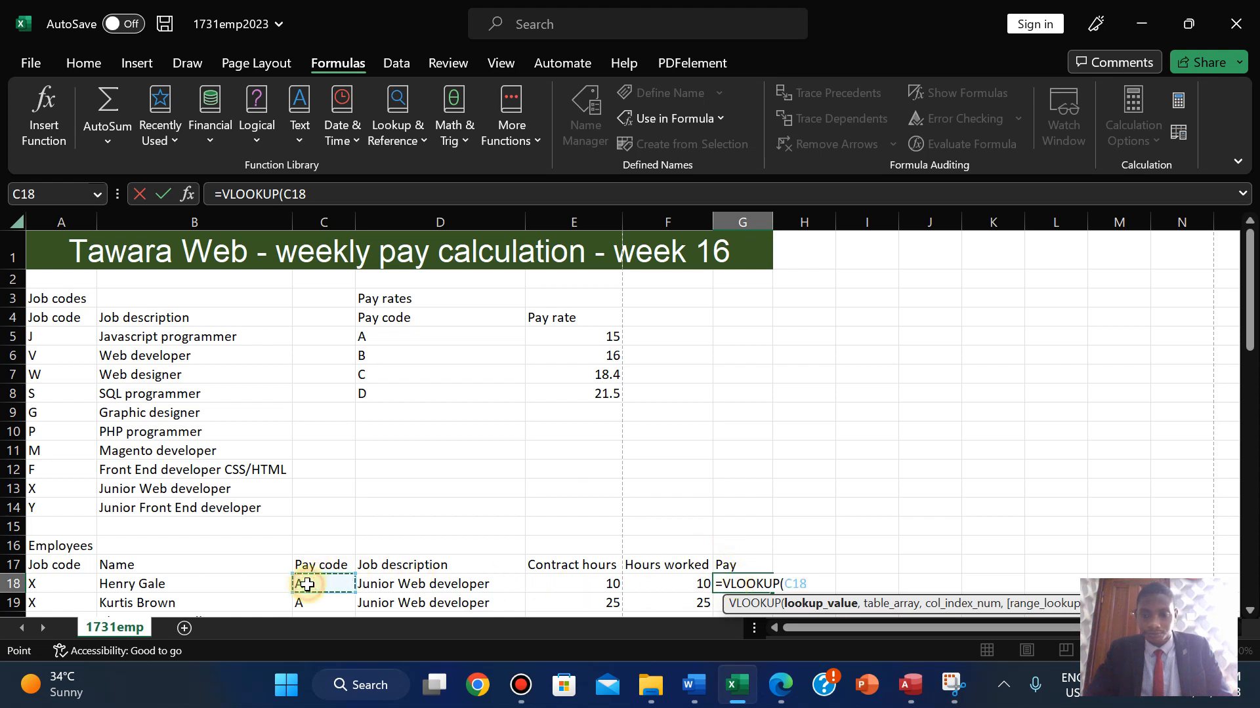
type(",")
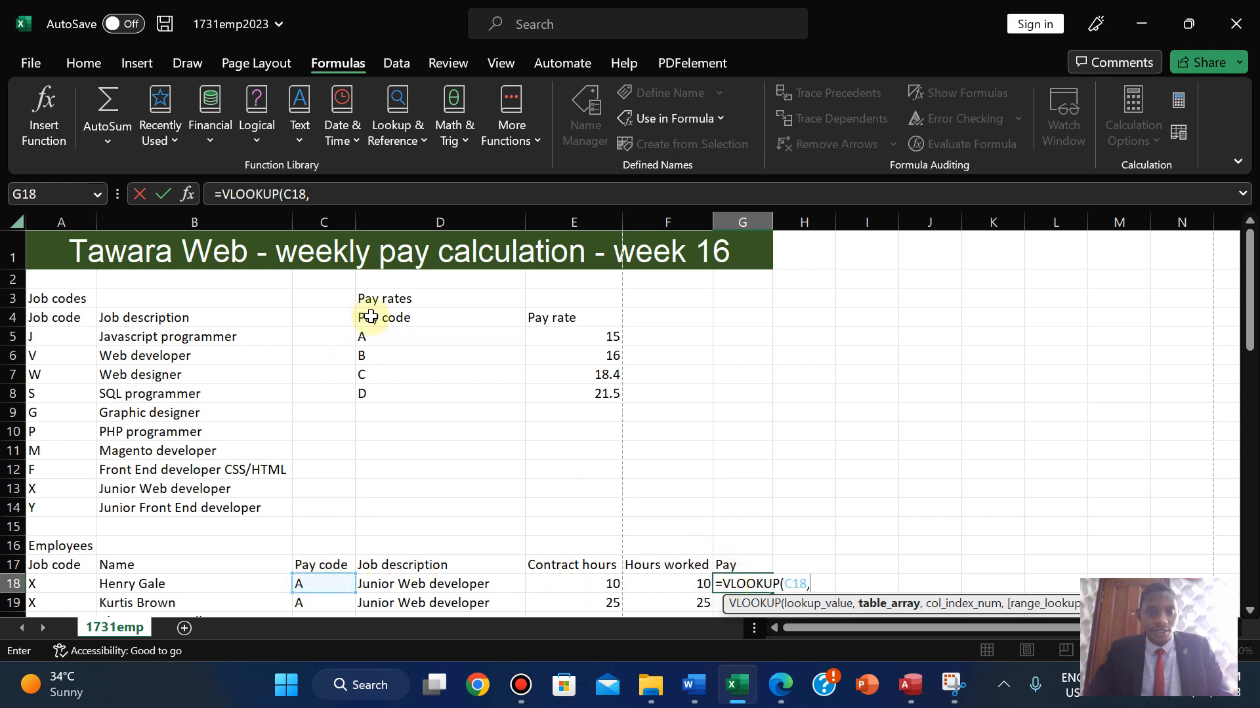
left_click_drag(366, 332, 564, 397)
type(",")
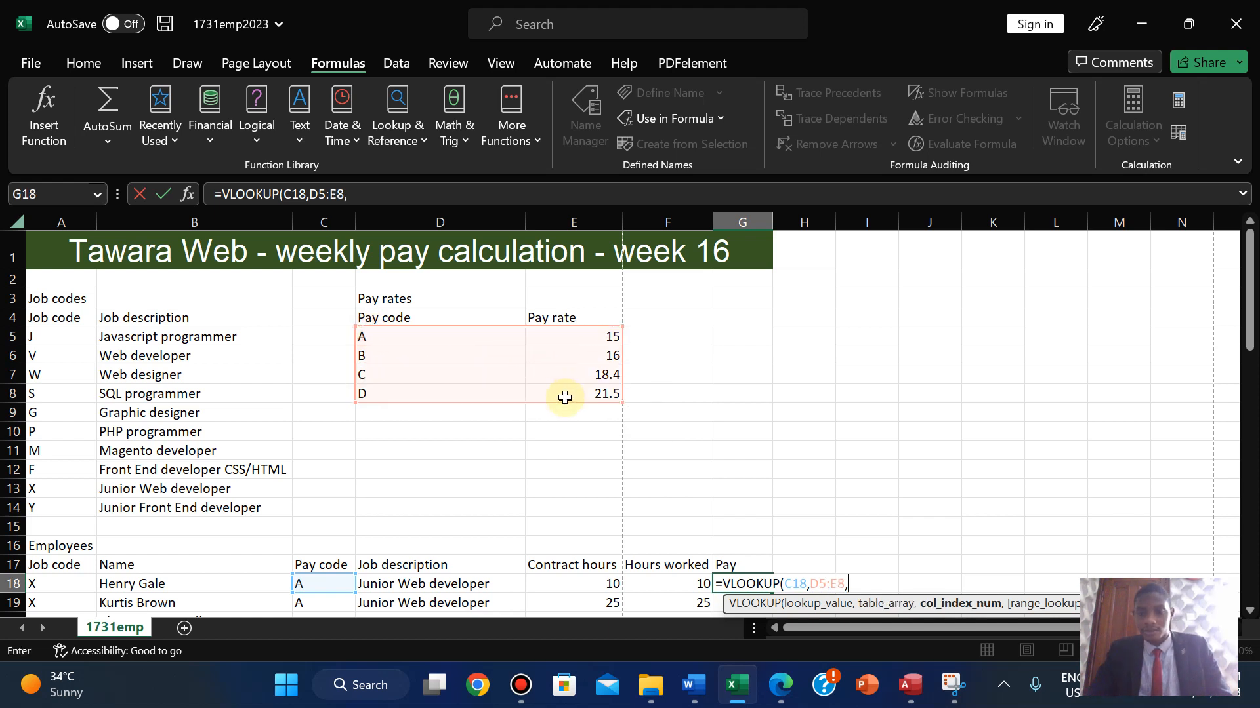
type("2")
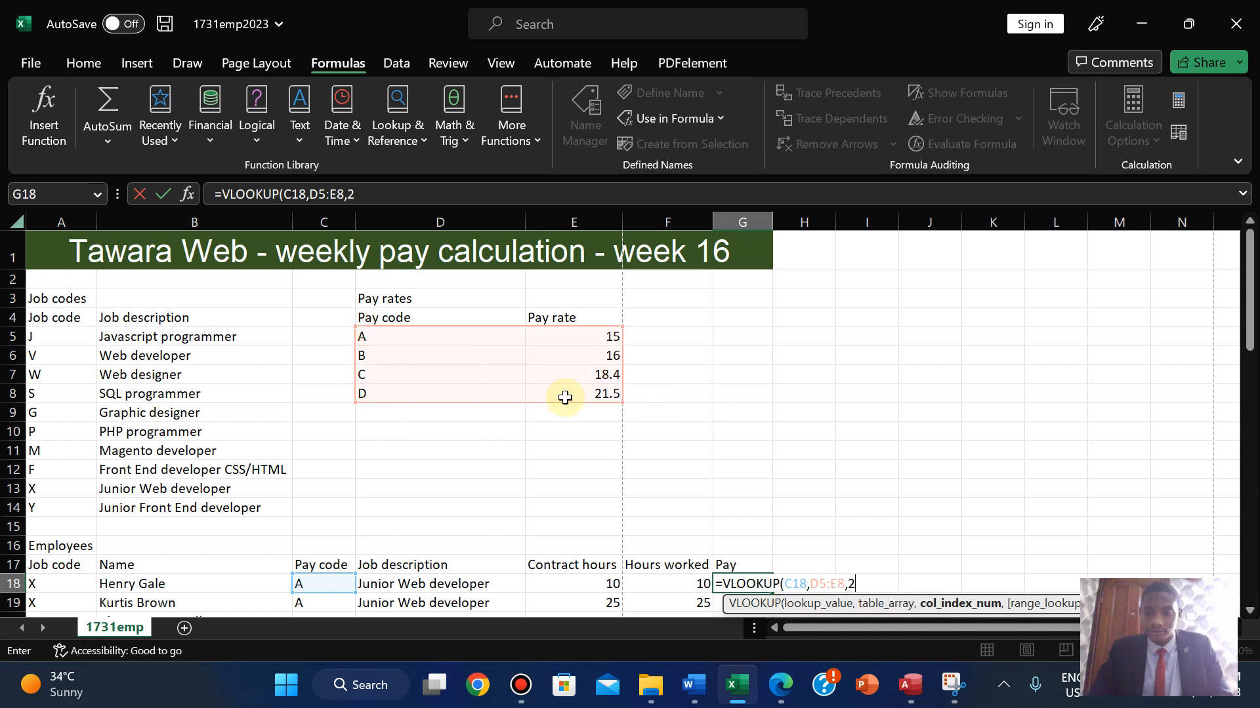
type(",")
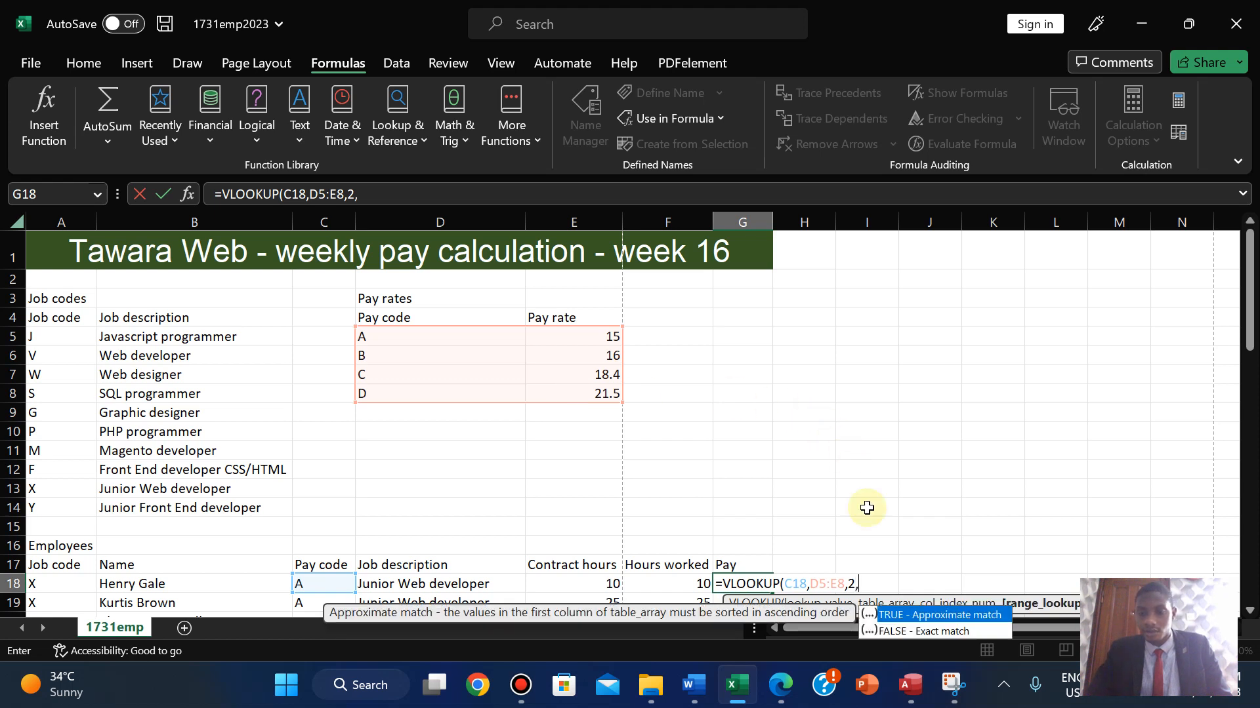
double_click(908, 631)
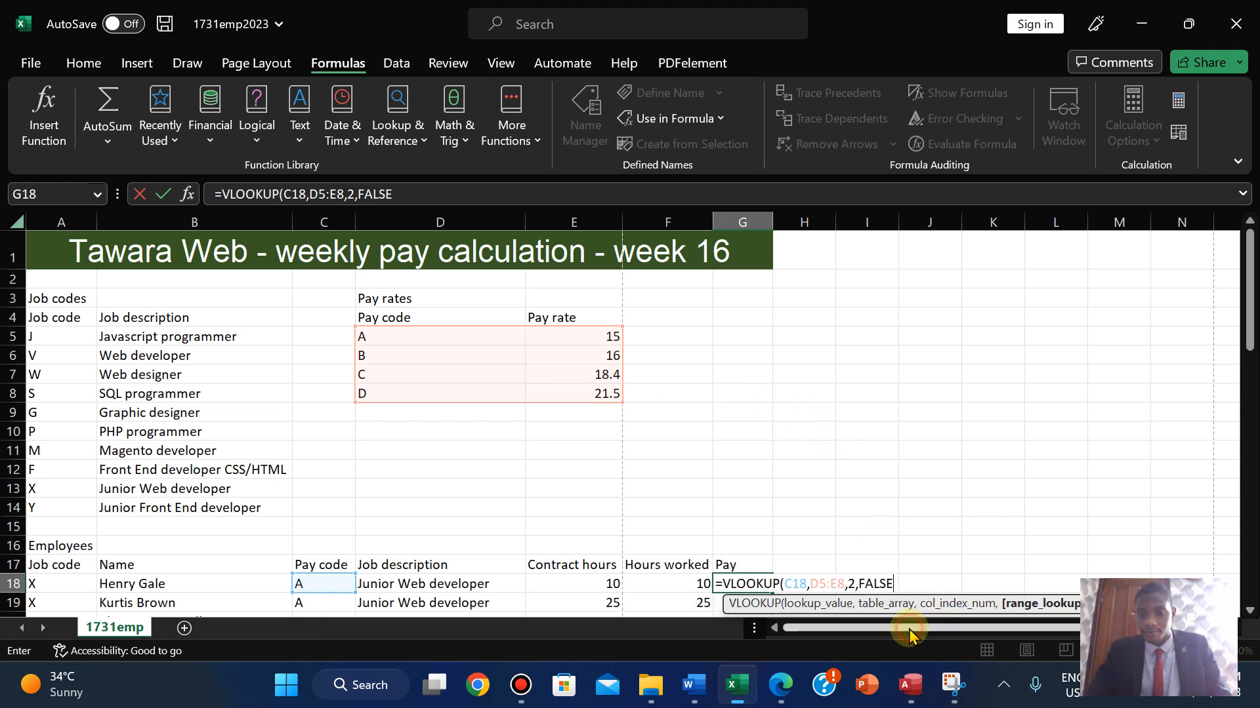
type(")")
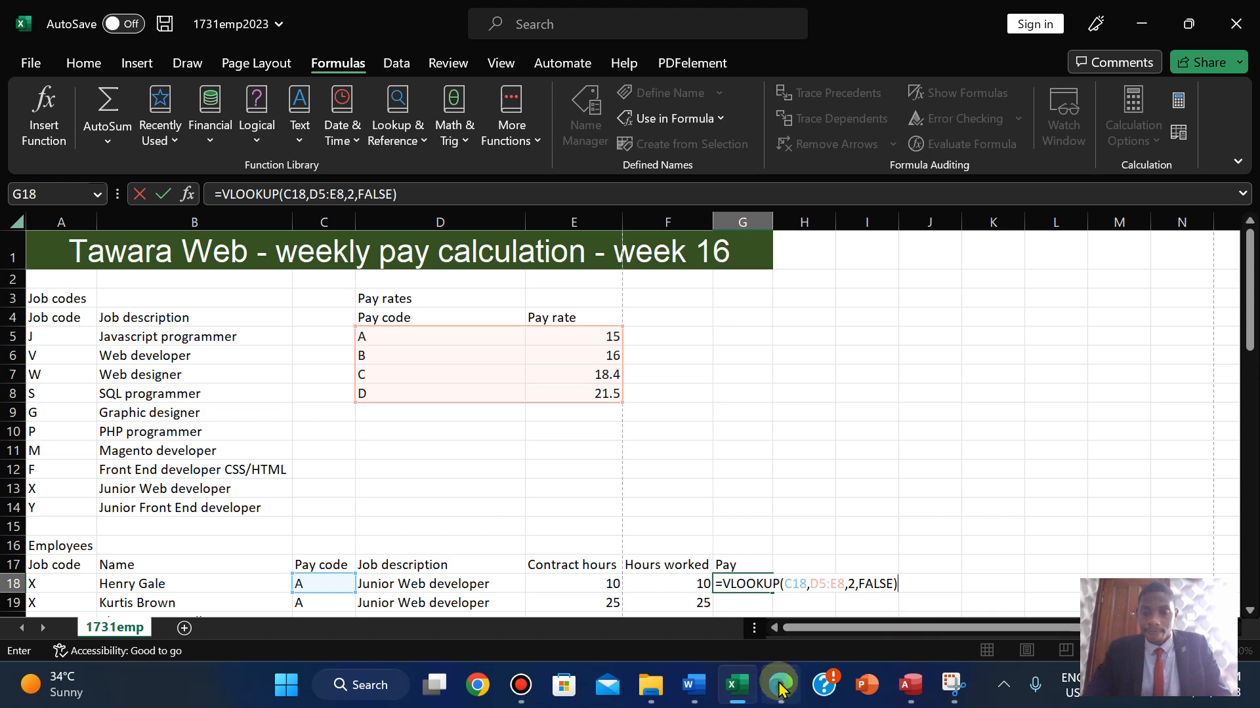
- After checking the exam paper, multiply the lookup by F18 and commit it, giving 150
left_click(780, 685)
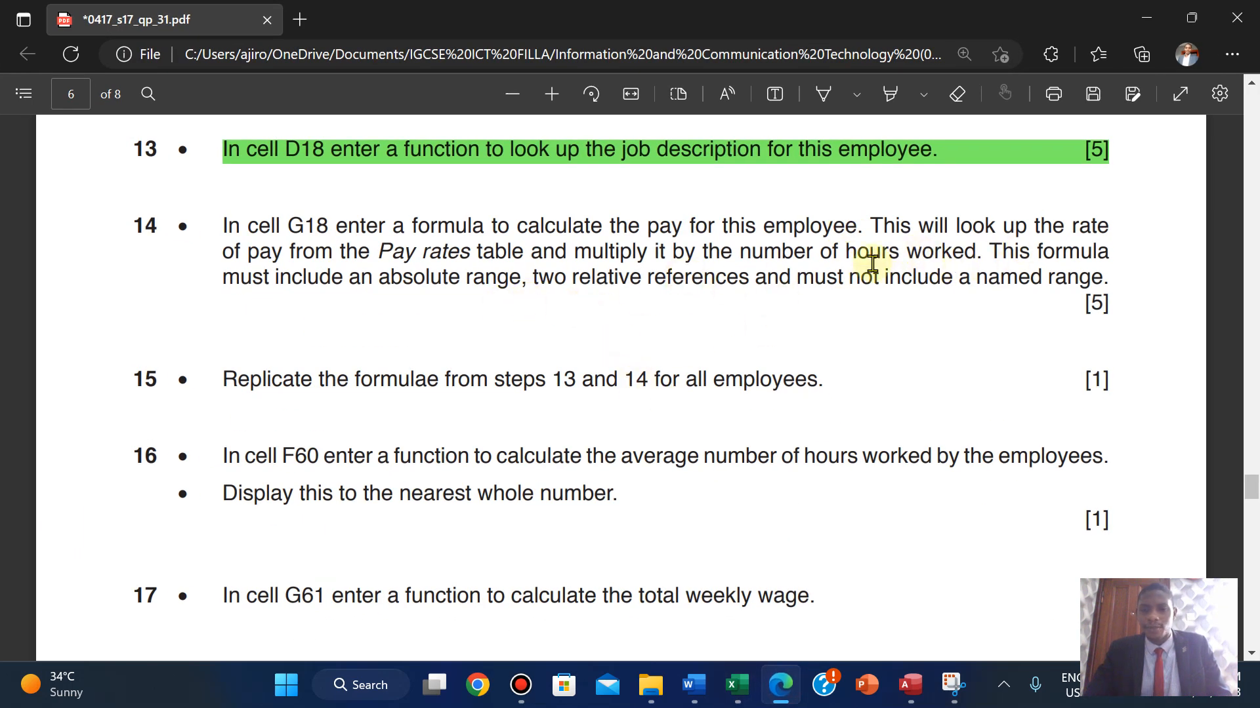
left_click(740, 690)
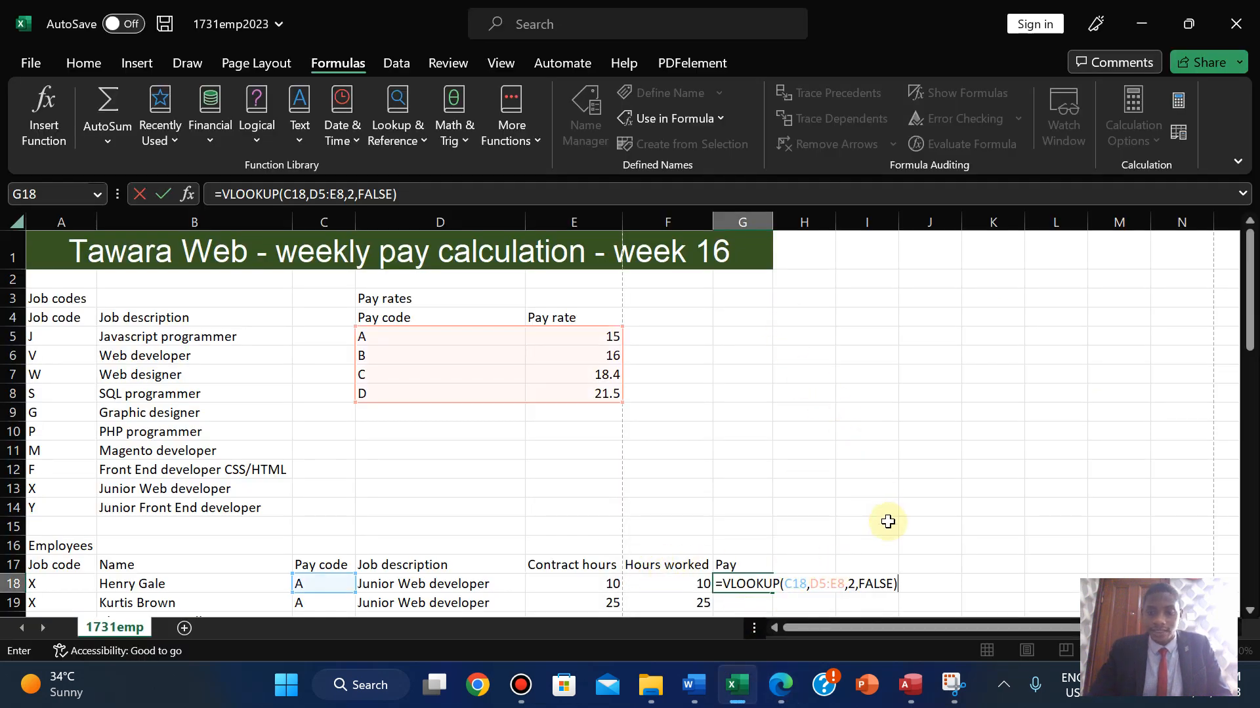
type("*")
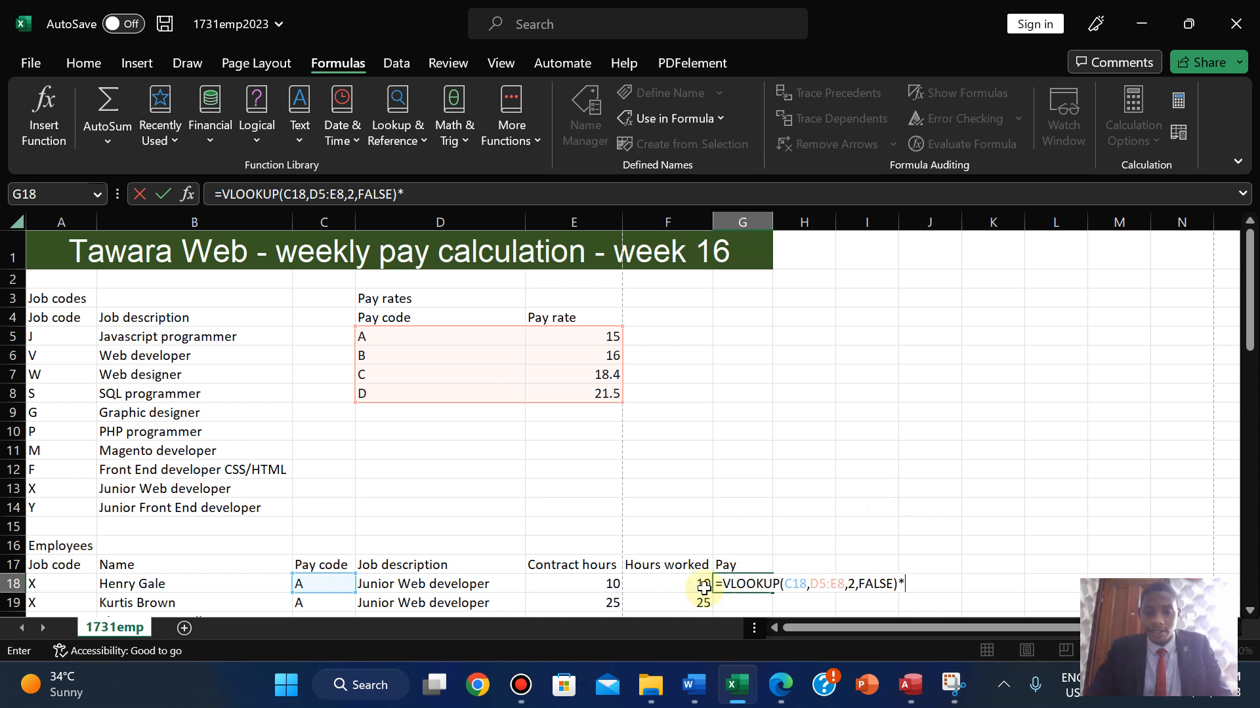
left_click(656, 585)
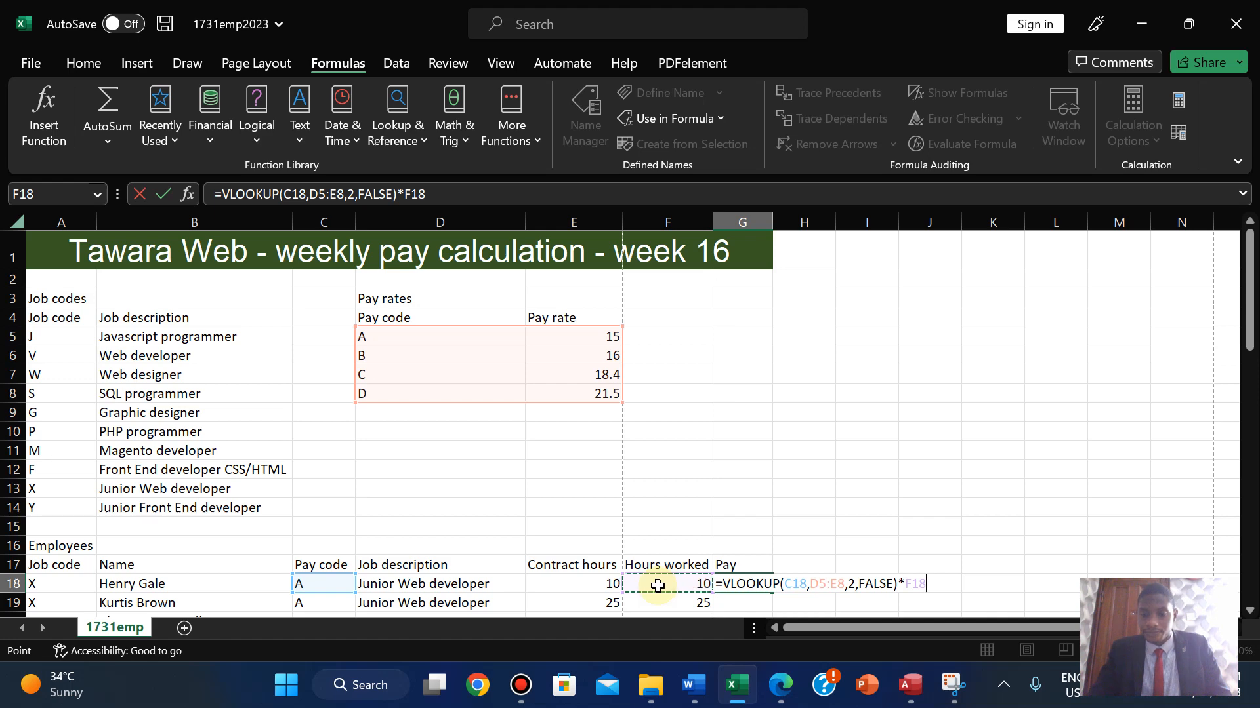
key("Return")
left_click(742, 585)
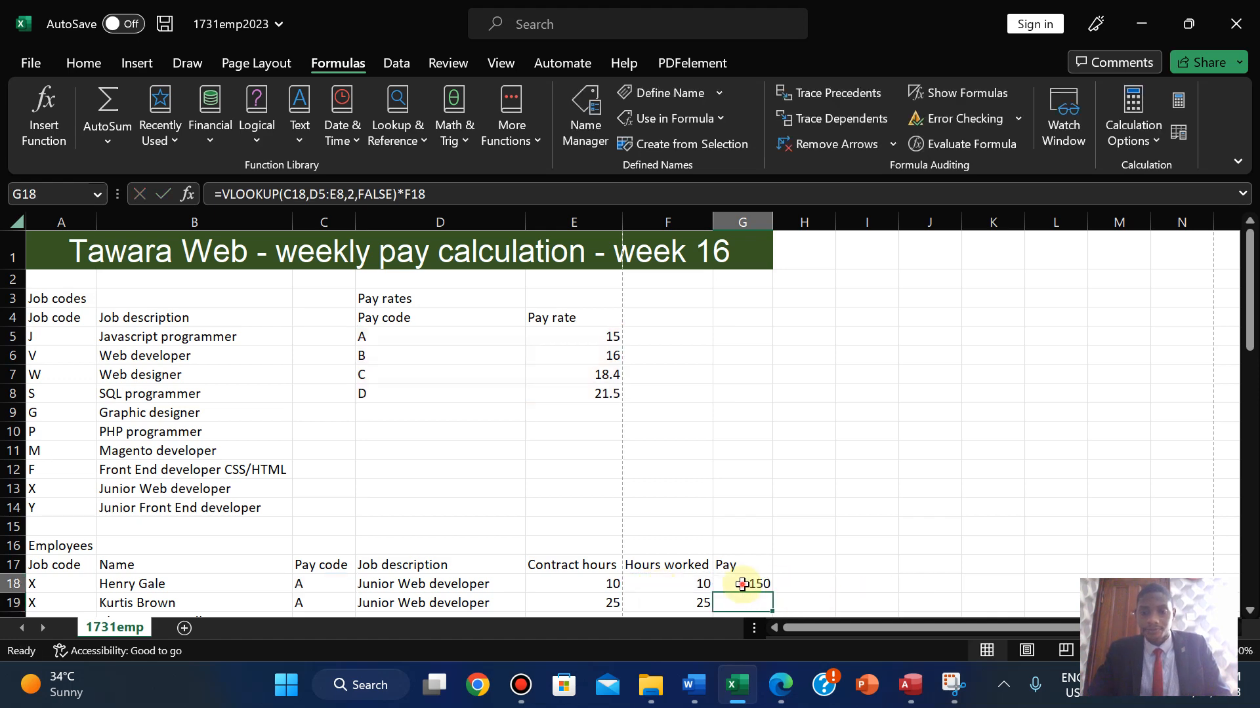
- Compare G18's result of 150 against the exam paper's questions 13–17
left_click(780, 685)
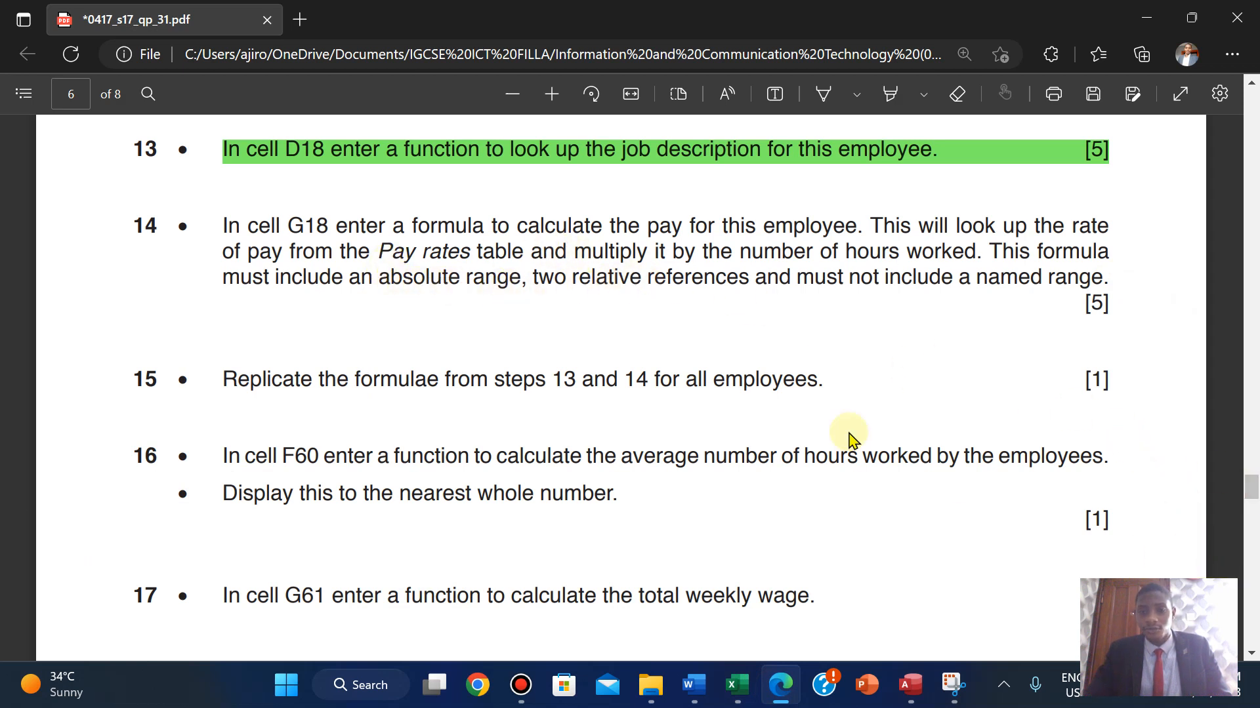
left_click(738, 689)
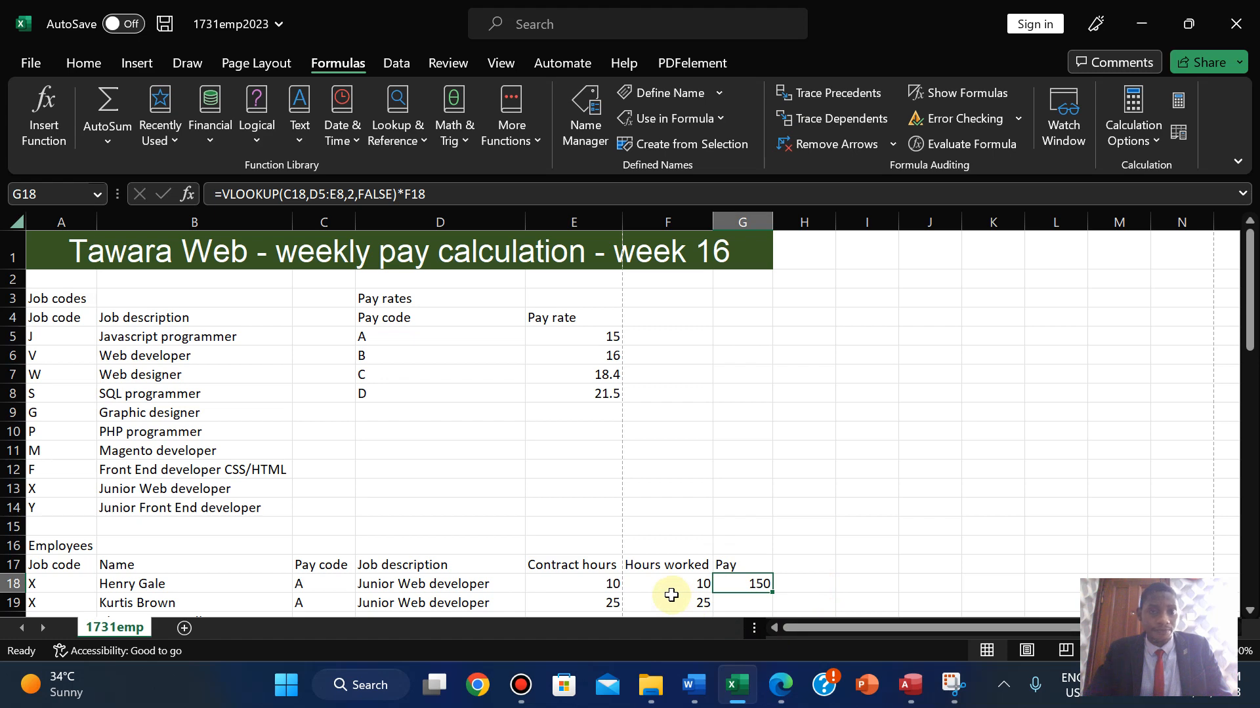
left_click(785, 692)
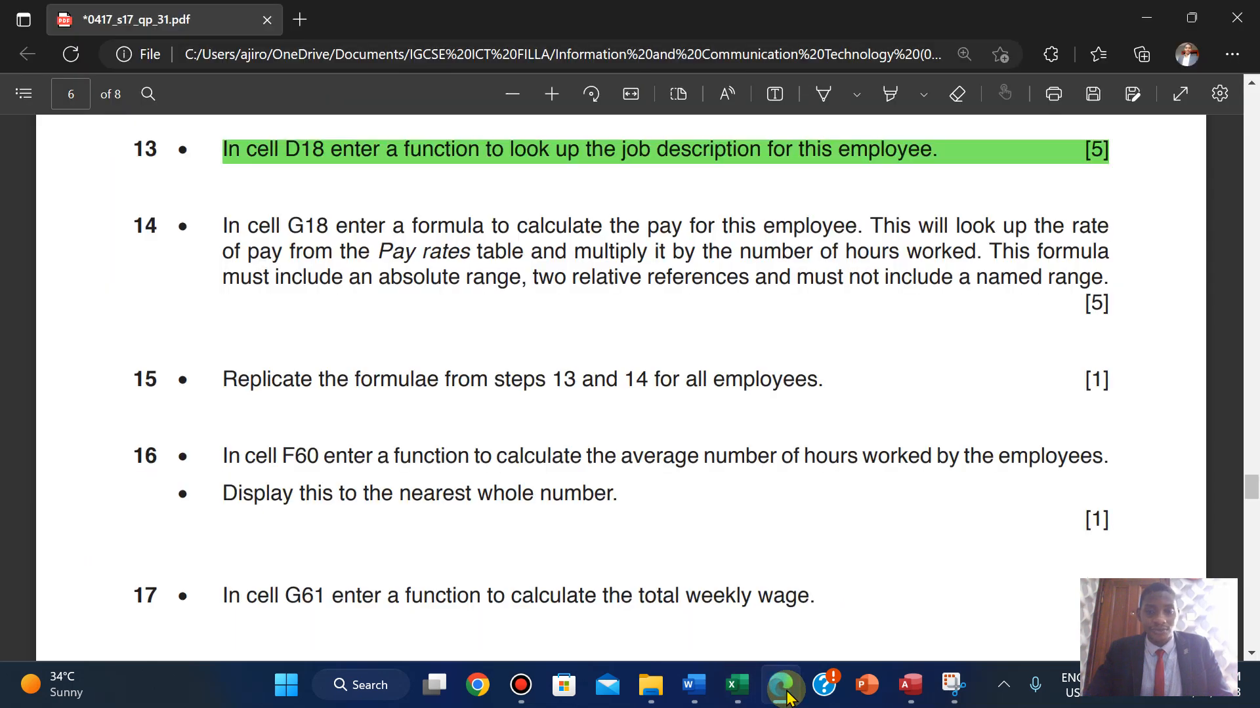
left_click(784, 693)
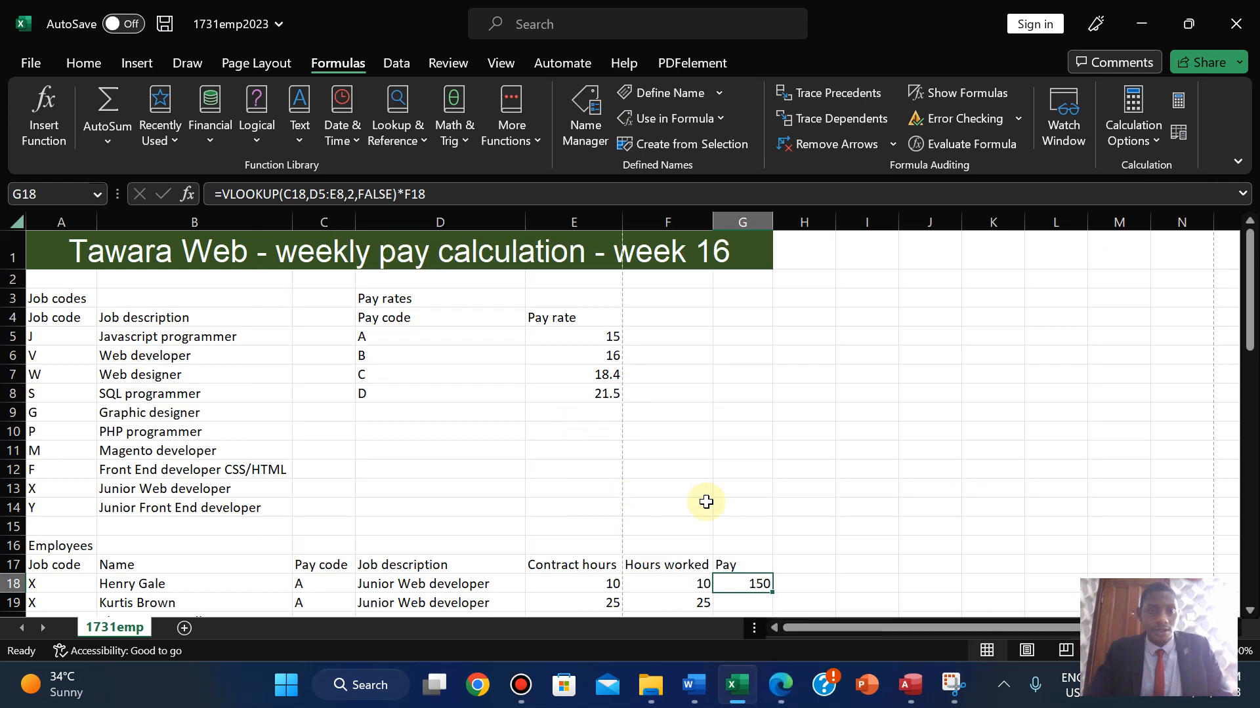
- Trial-copy G18's pay formula down to G21, then remove the copies again
left_click_drag(1248, 299, 1248, 336)
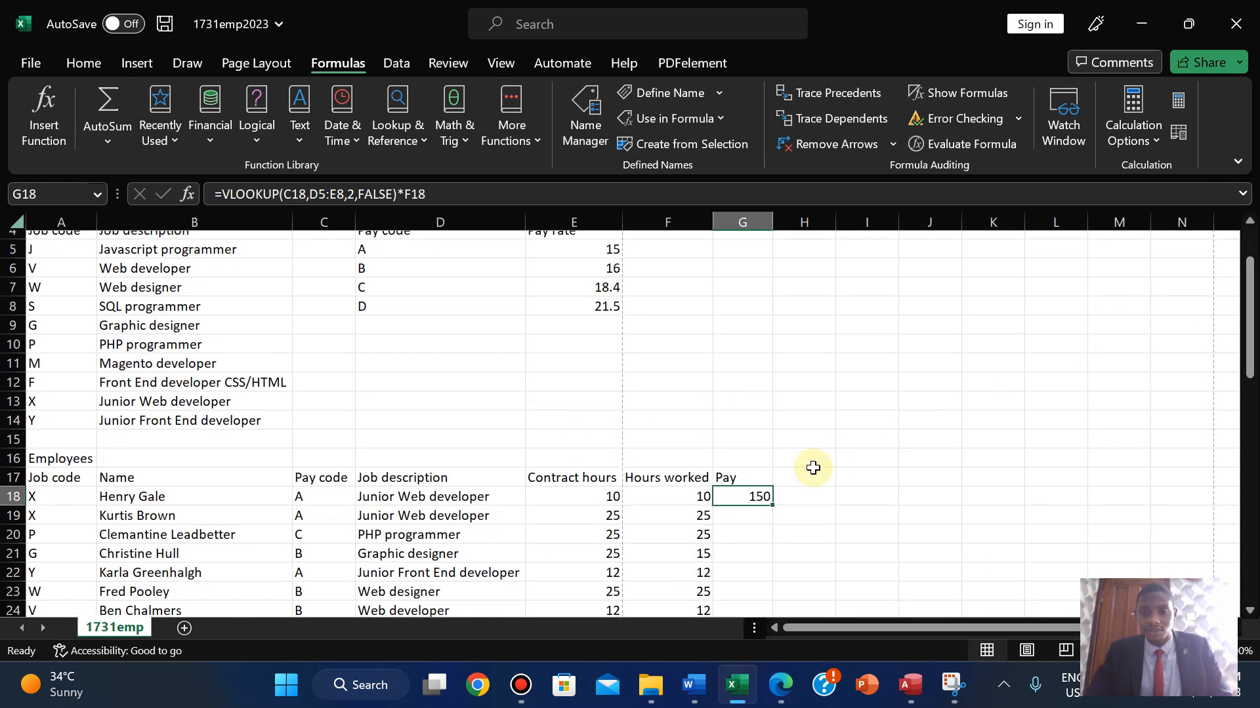
left_click_drag(771, 505, 768, 535)
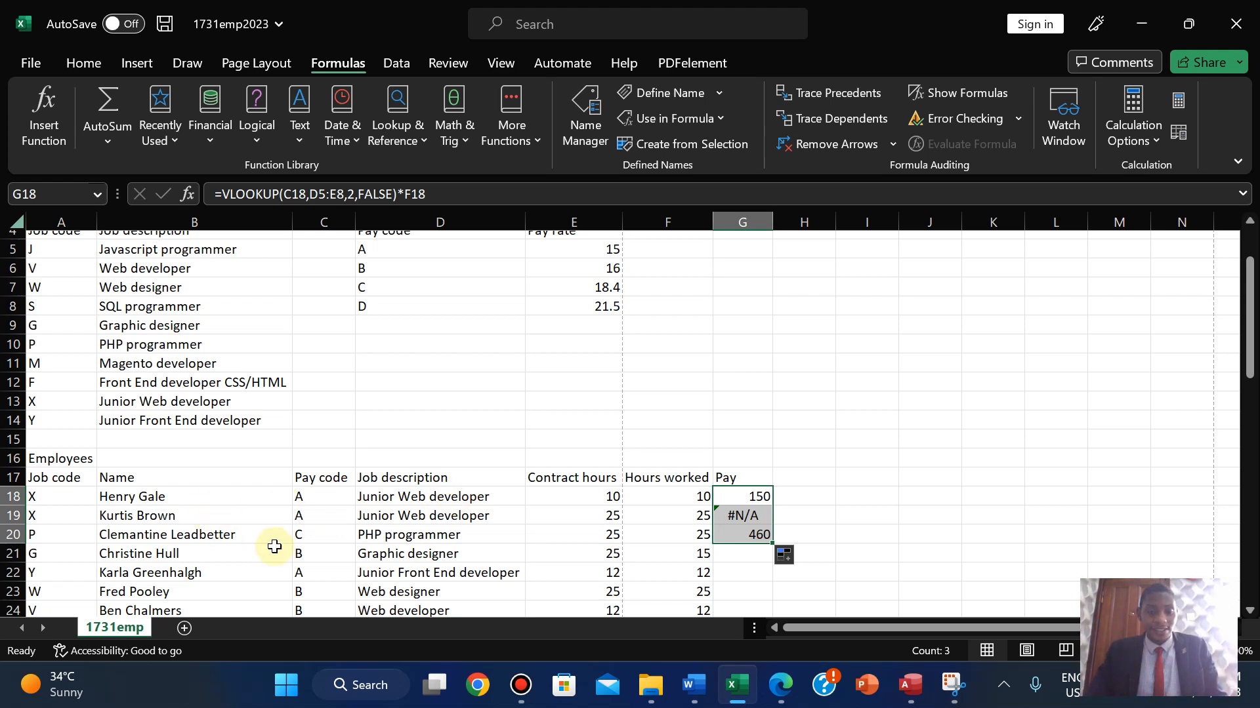
left_click_drag(773, 542, 771, 562)
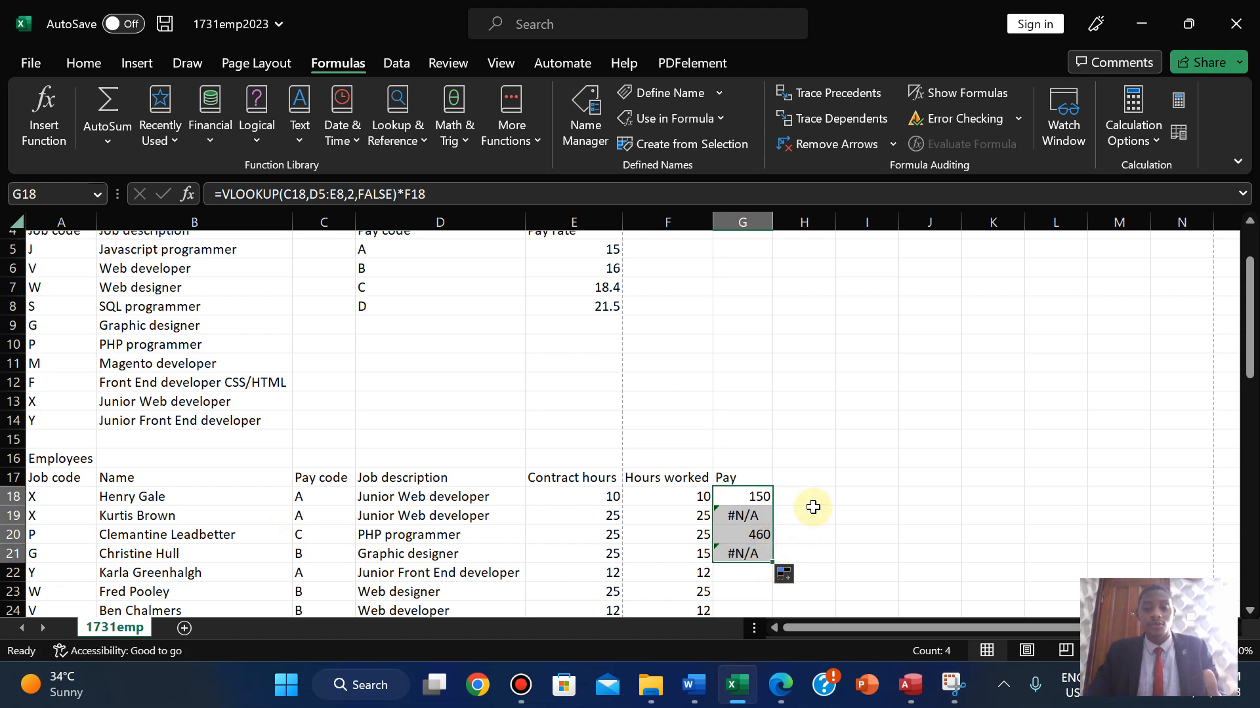
left_click_drag(776, 564, 773, 506)
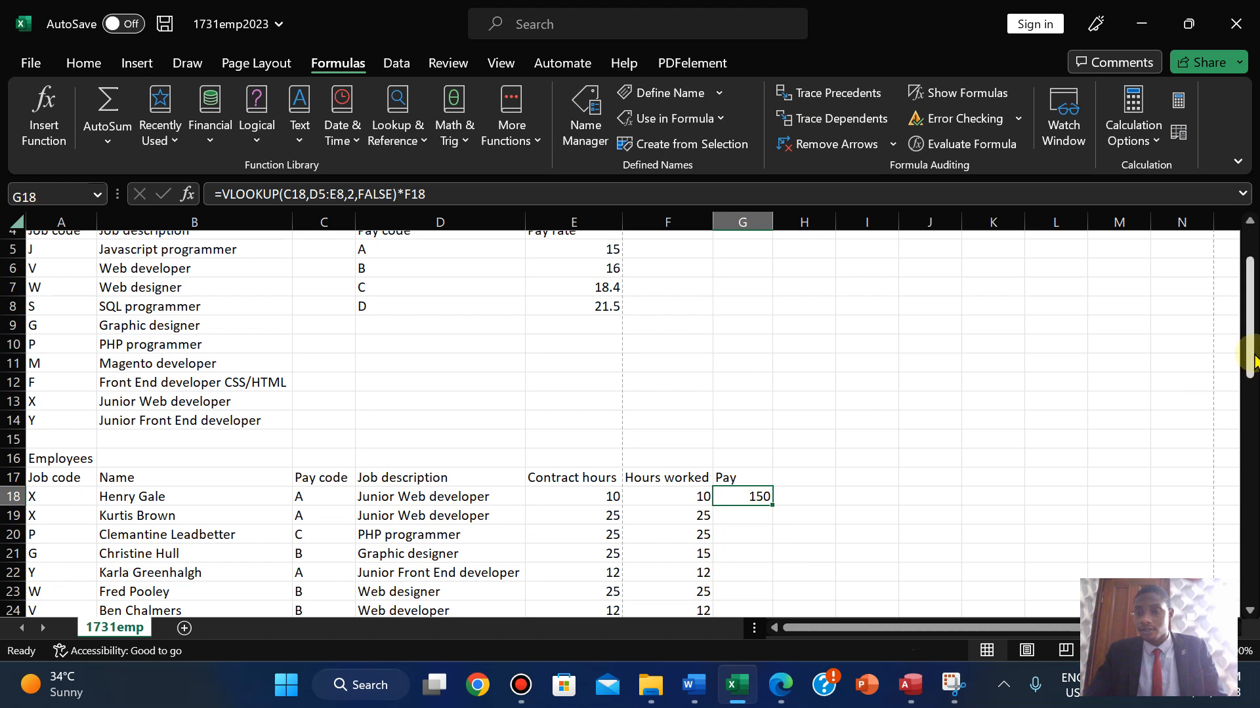
- Change the rate range in G18's formula to the absolute $D$5:$E$8
left_click_drag(1253, 401, 1249, 375)
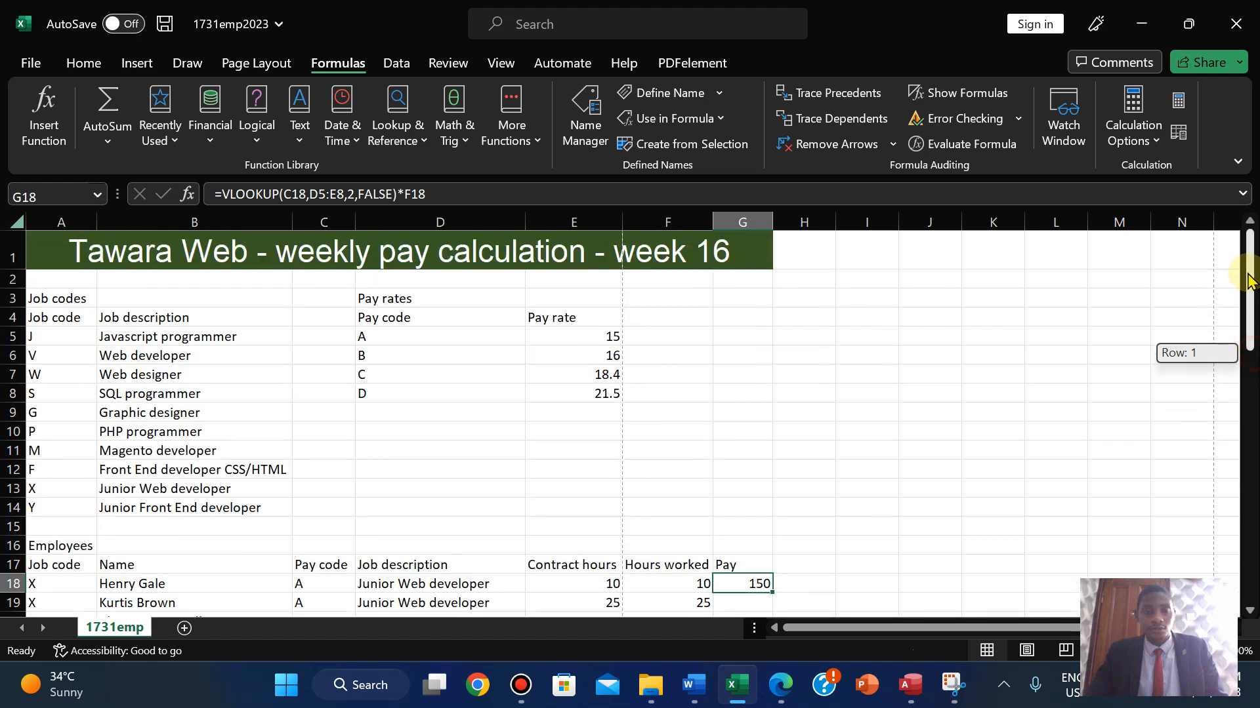
left_click(328, 194)
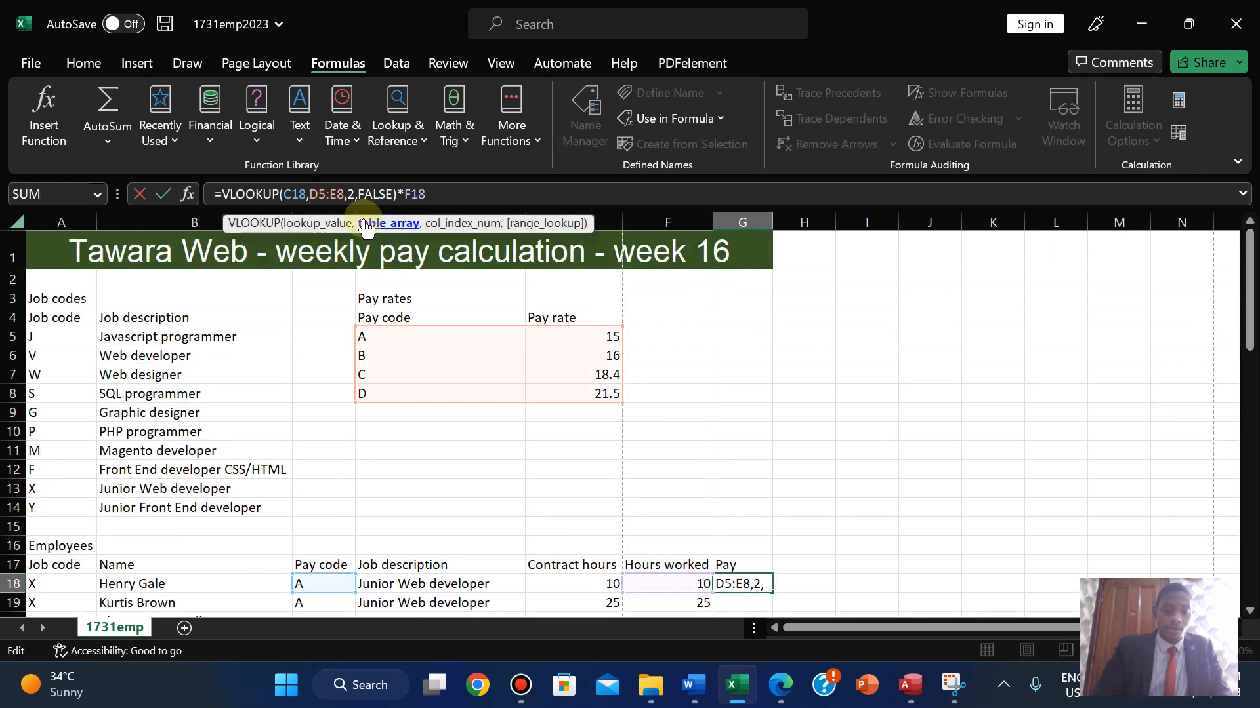
type("$D")
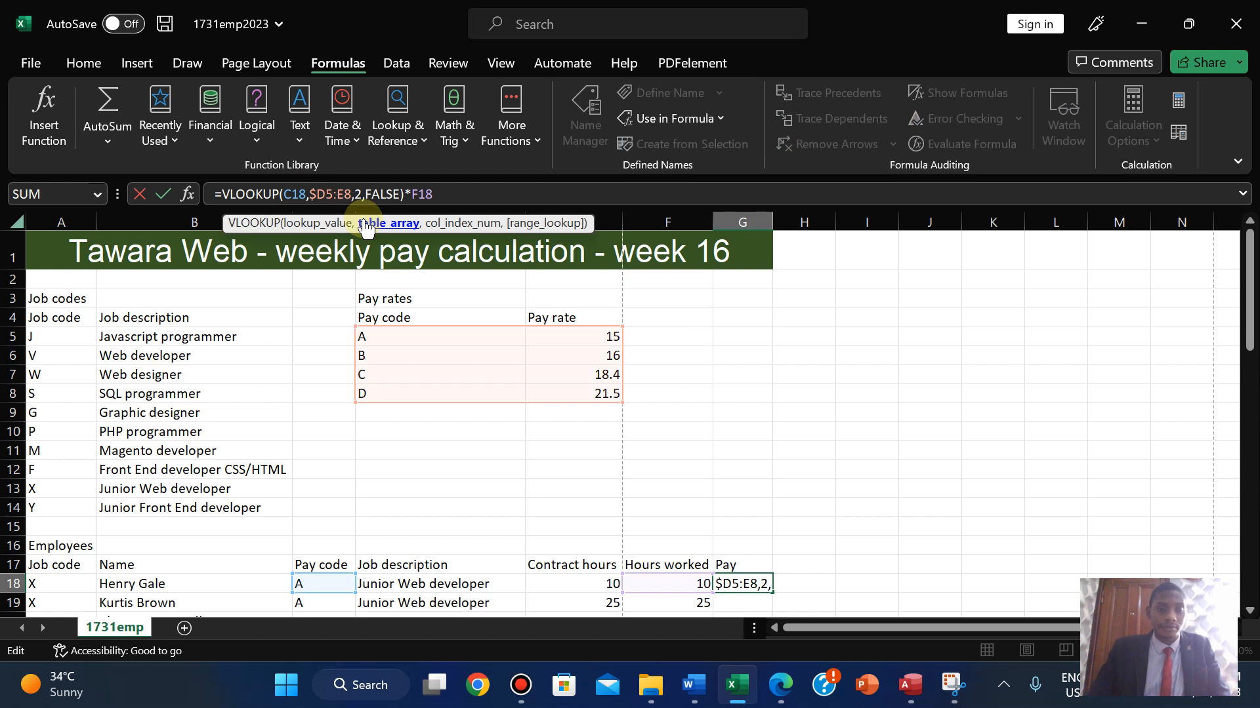
type("$5:")
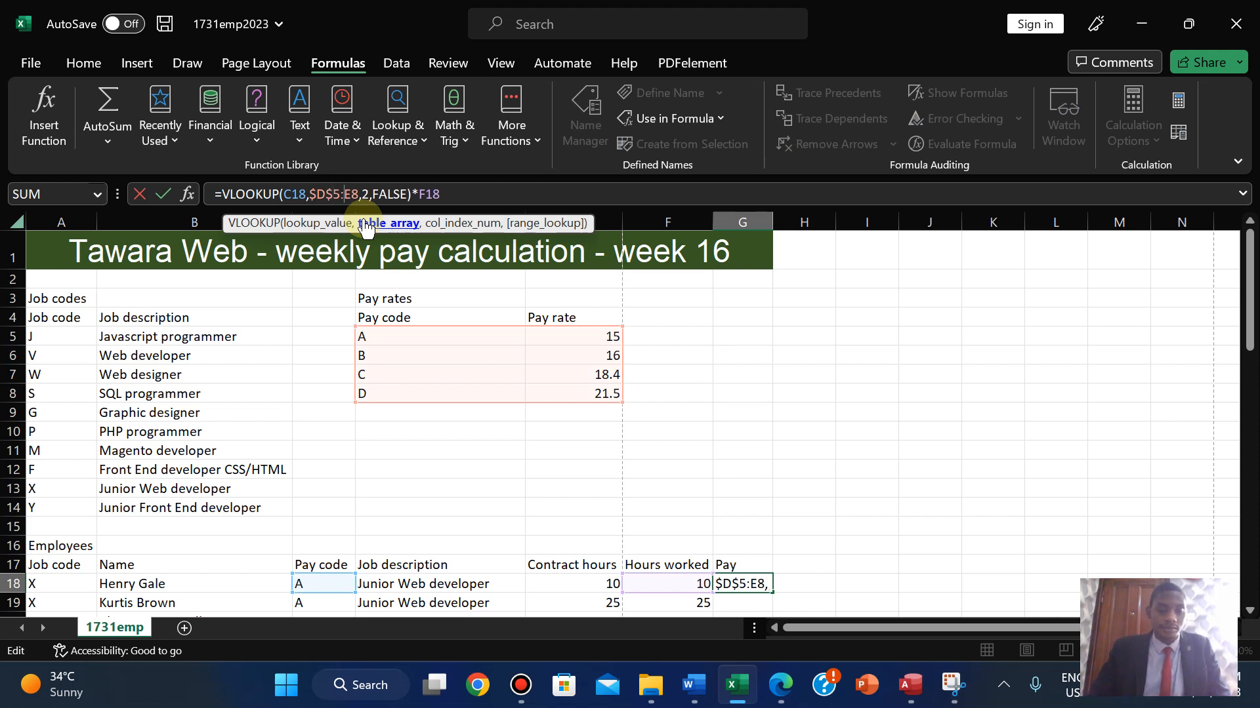
type("$E")
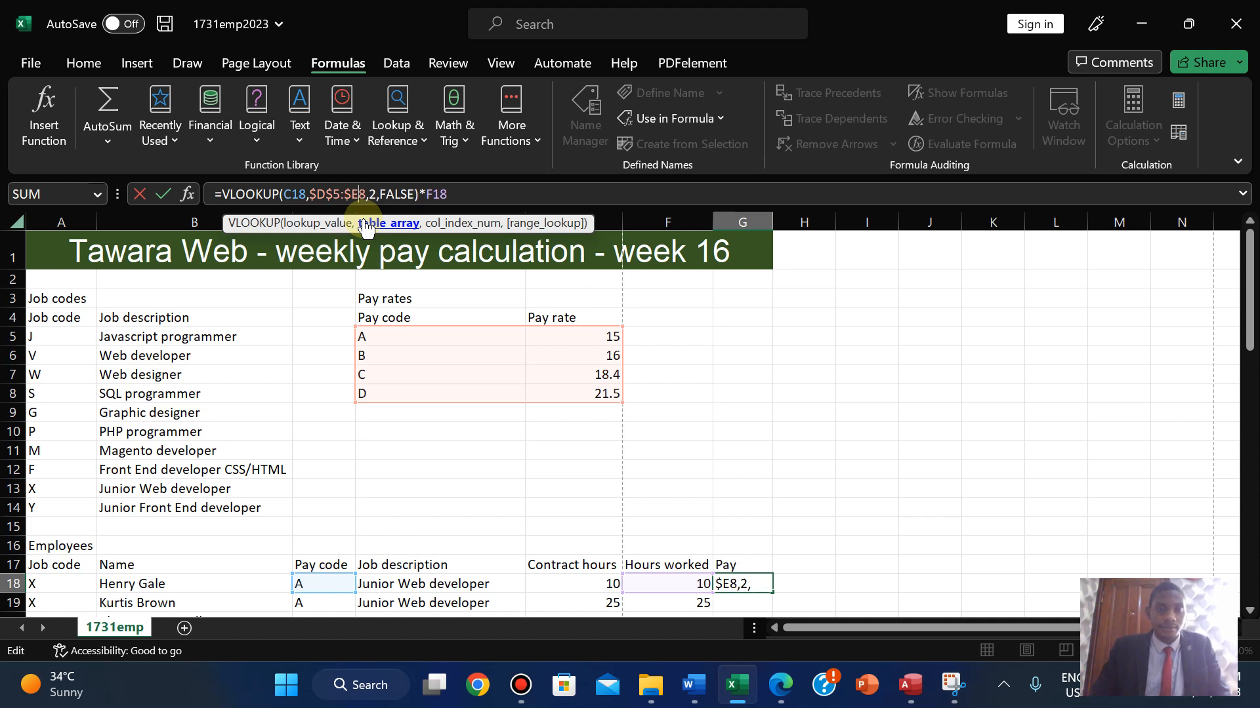
type("$")
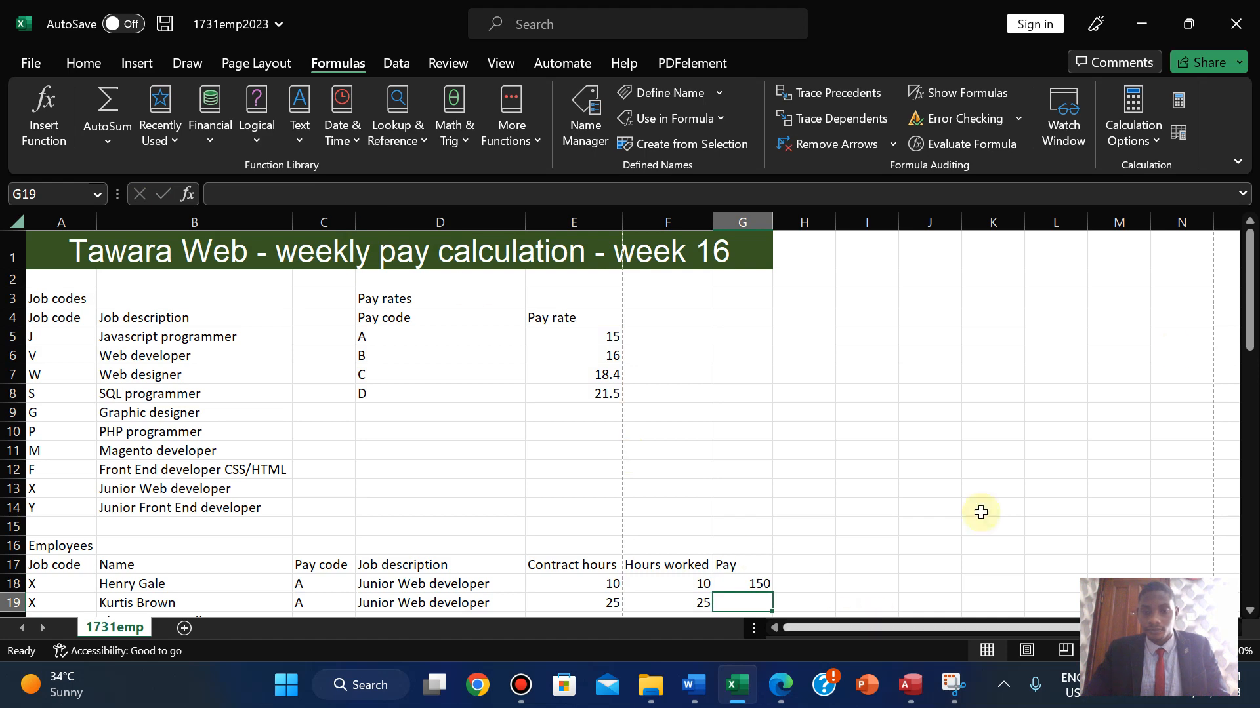
left_click_drag(1249, 250, 1250, 256)
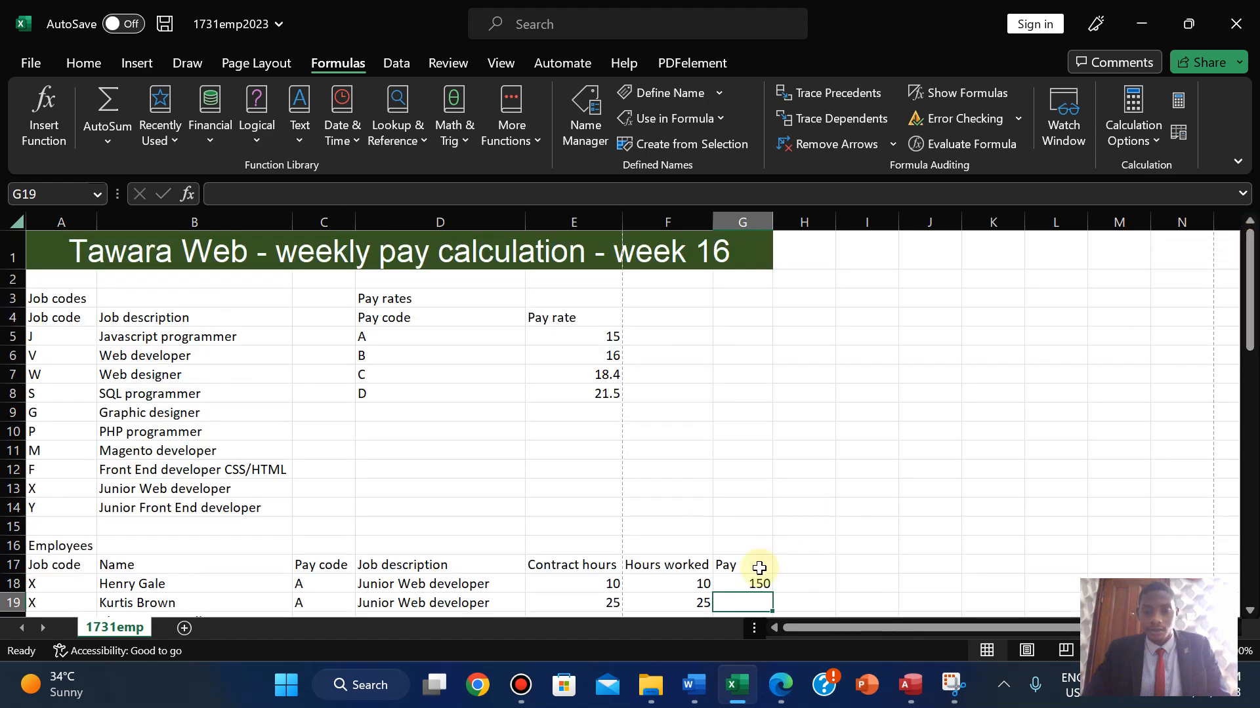
left_click(739, 583)
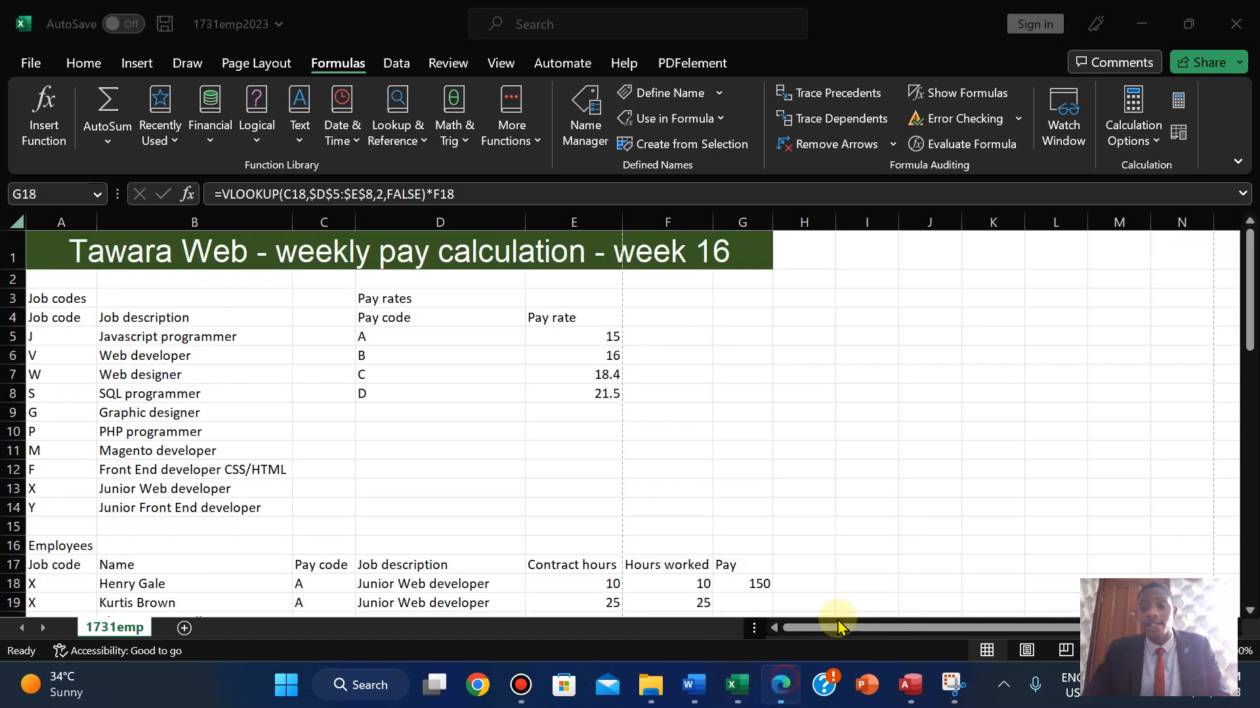
left_click(780, 685)
left_click_drag(1251, 492, 1252, 456)
scroll(1251, 458, "down", 1)
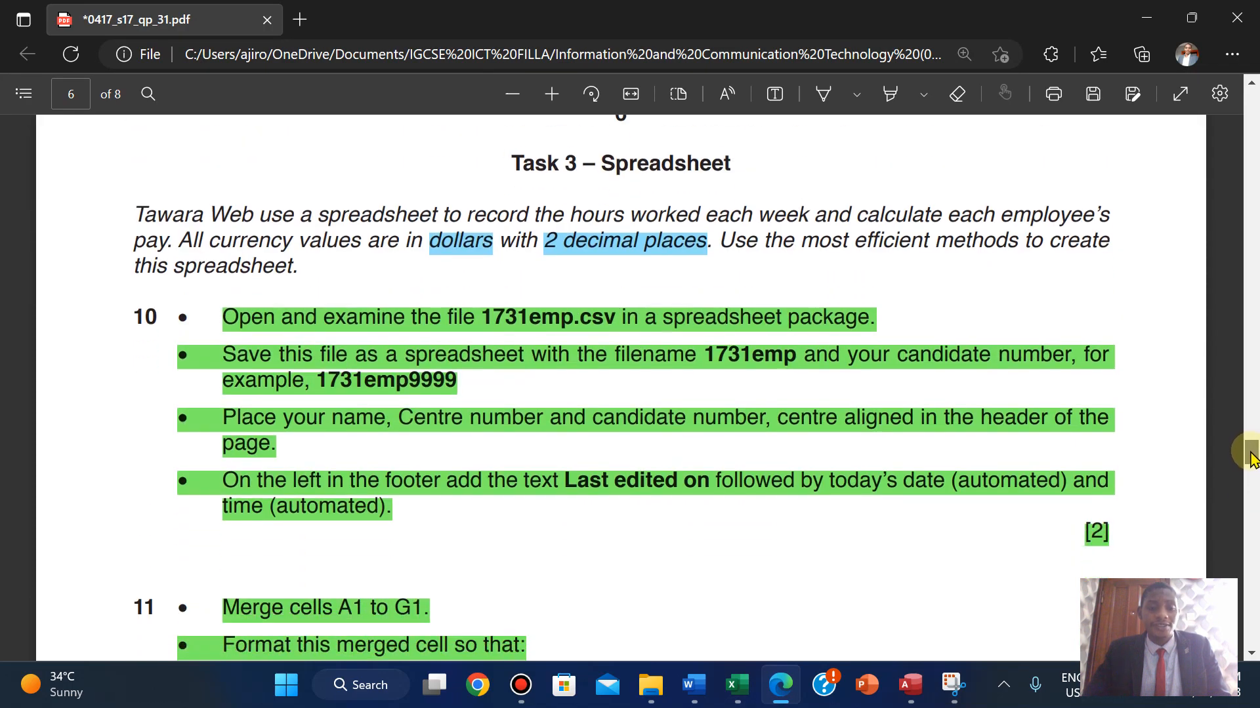
left_click_drag(1252, 458, 1251, 493)
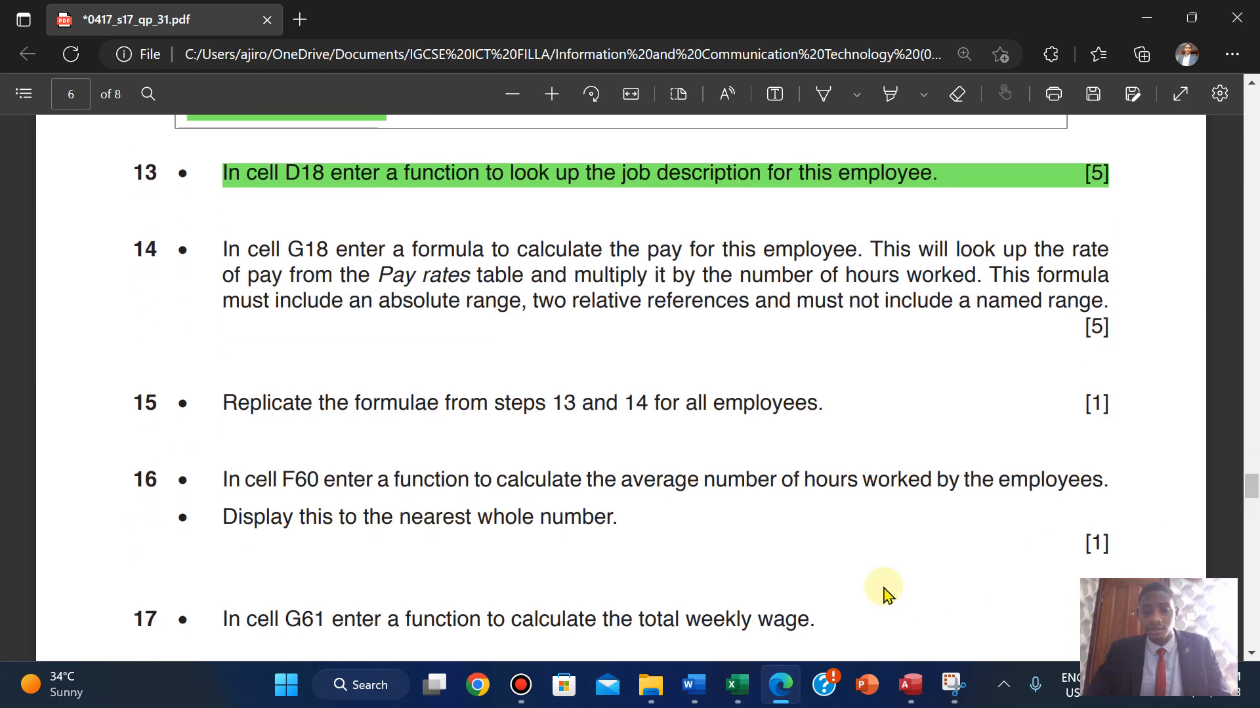
left_click(728, 696)
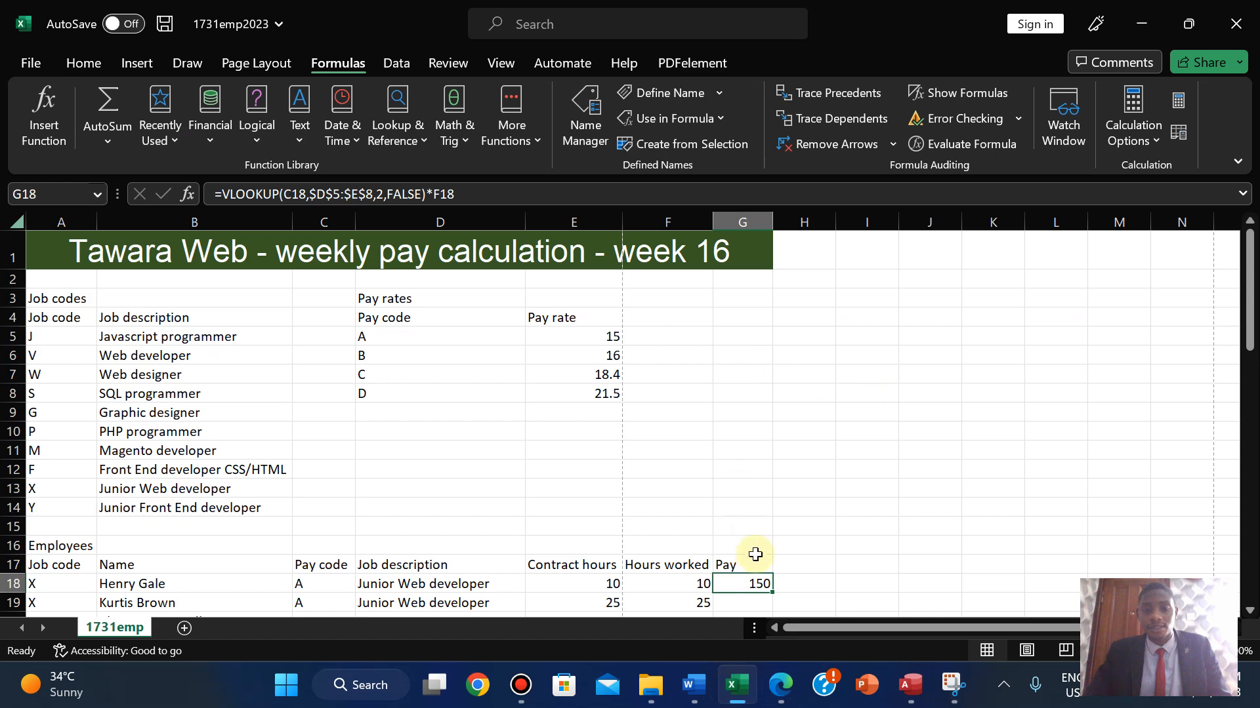
- Browse the currency format list and Format Cells Currency symbols for G18, without applying anything
left_click(84, 63)
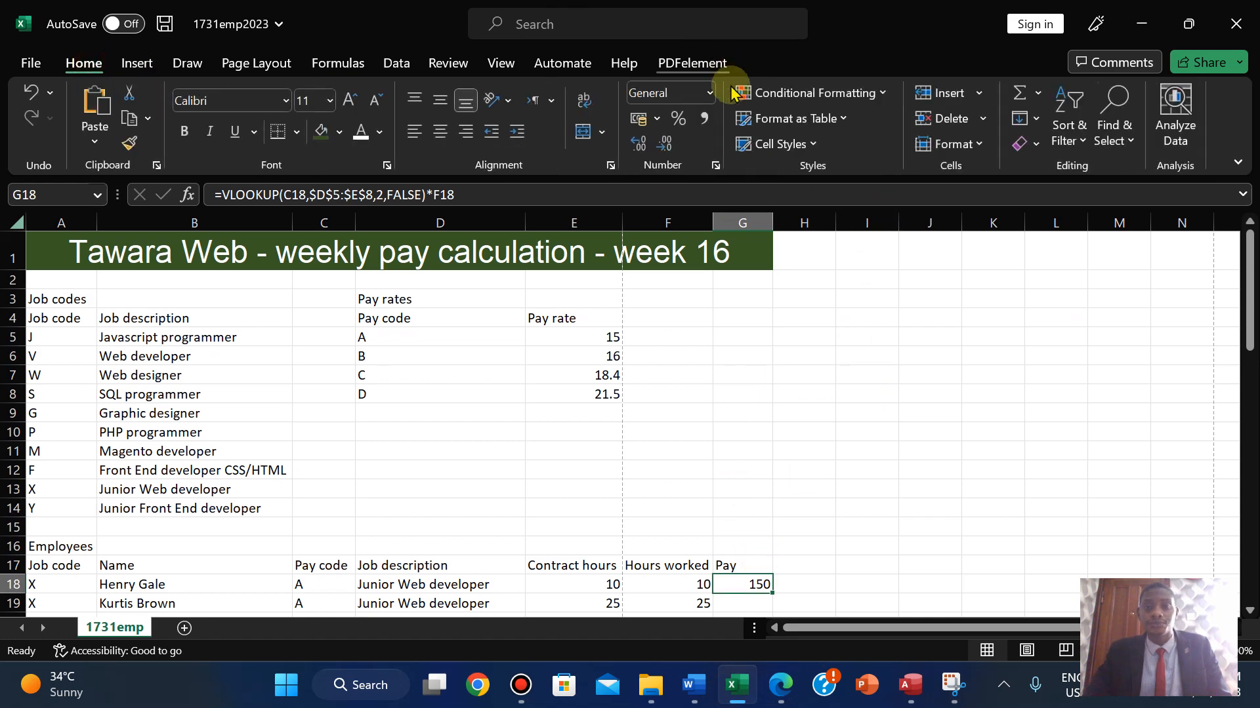
left_click(657, 118)
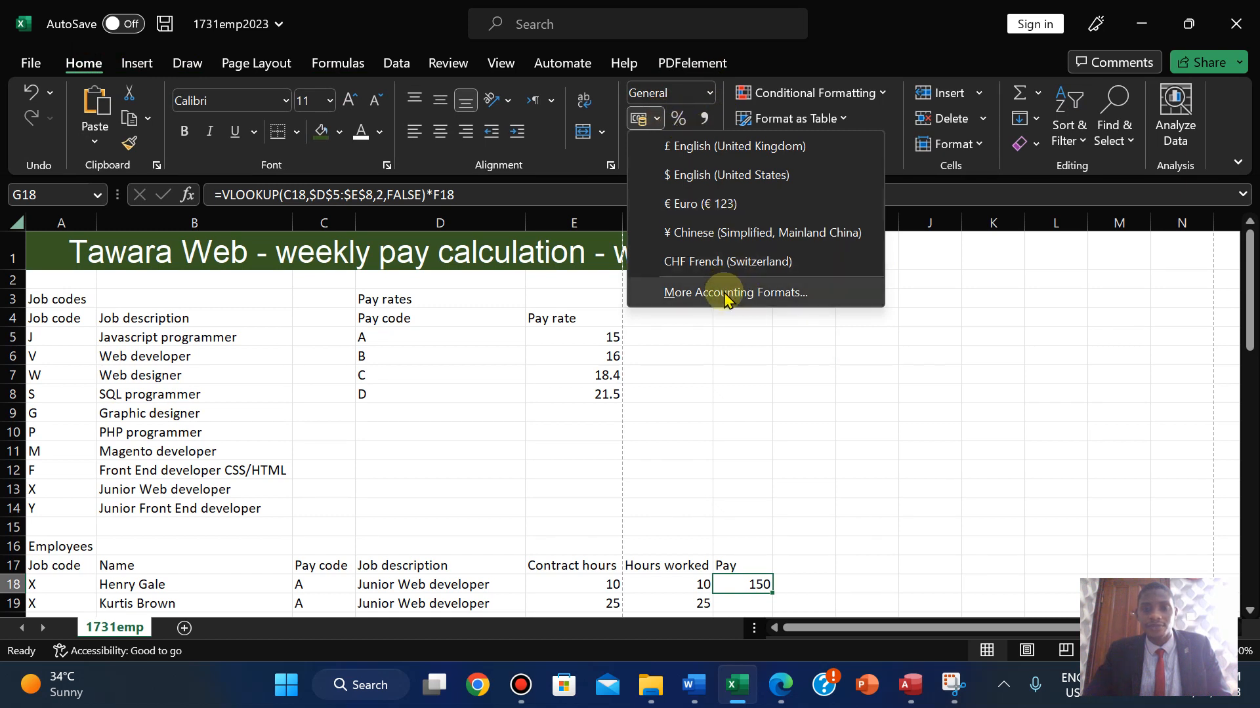
left_click(742, 584)
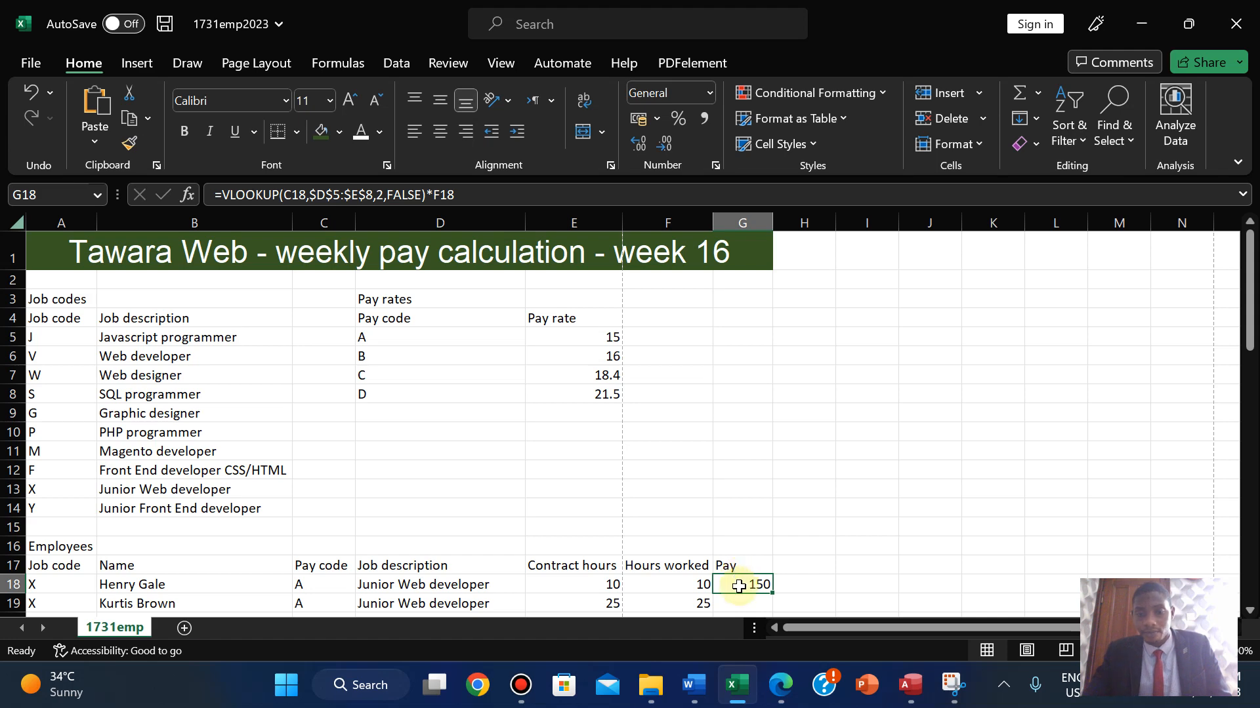
right_click(738, 586)
left_click(814, 505)
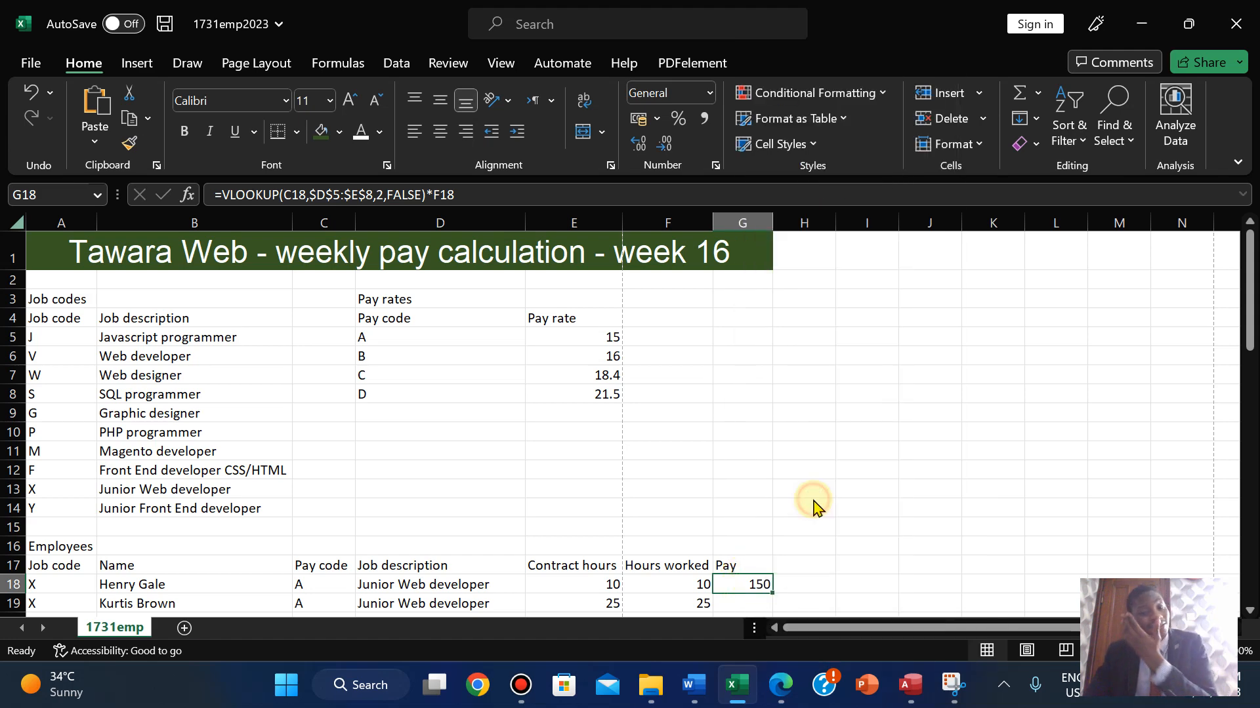
left_click(598, 273)
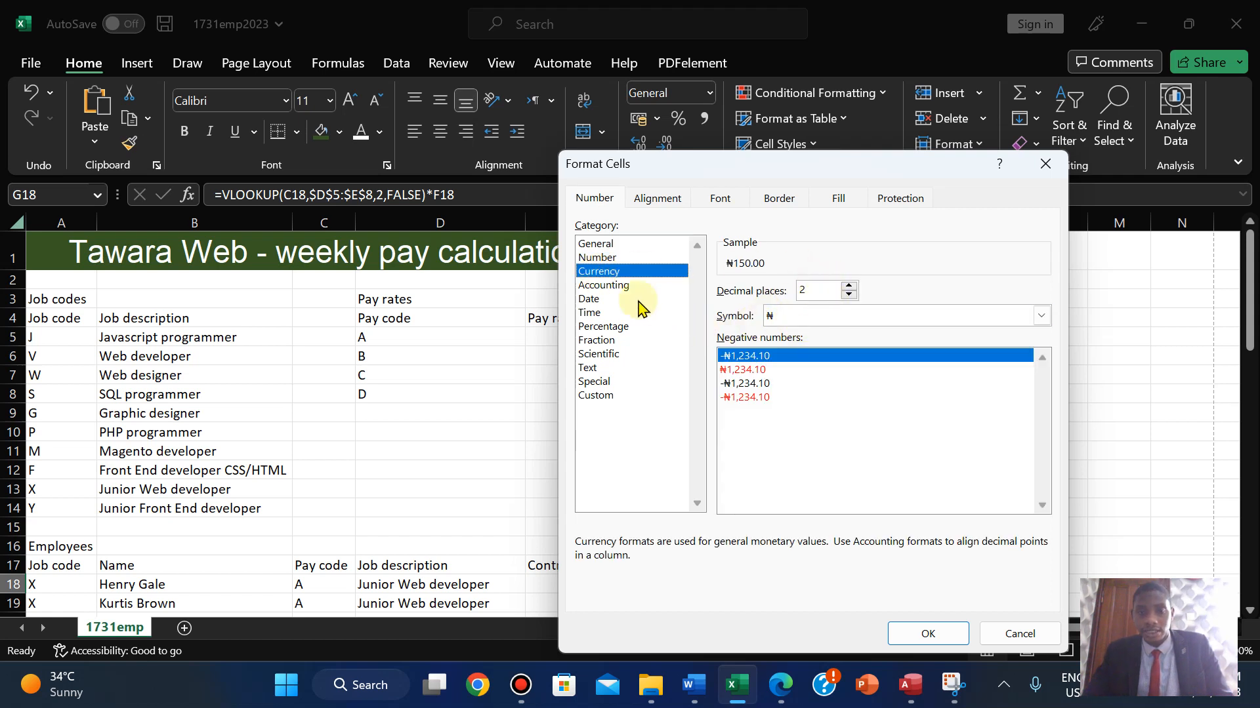
left_click(805, 317)
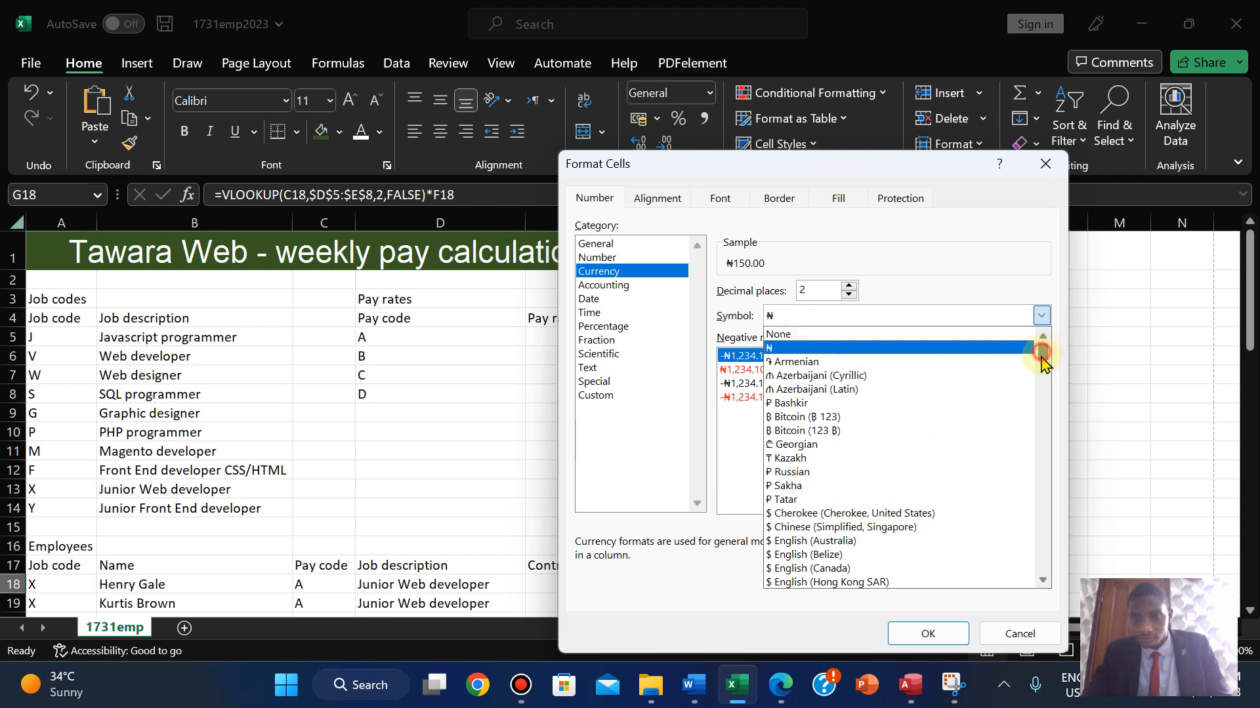
left_click_drag(1041, 357, 1041, 366)
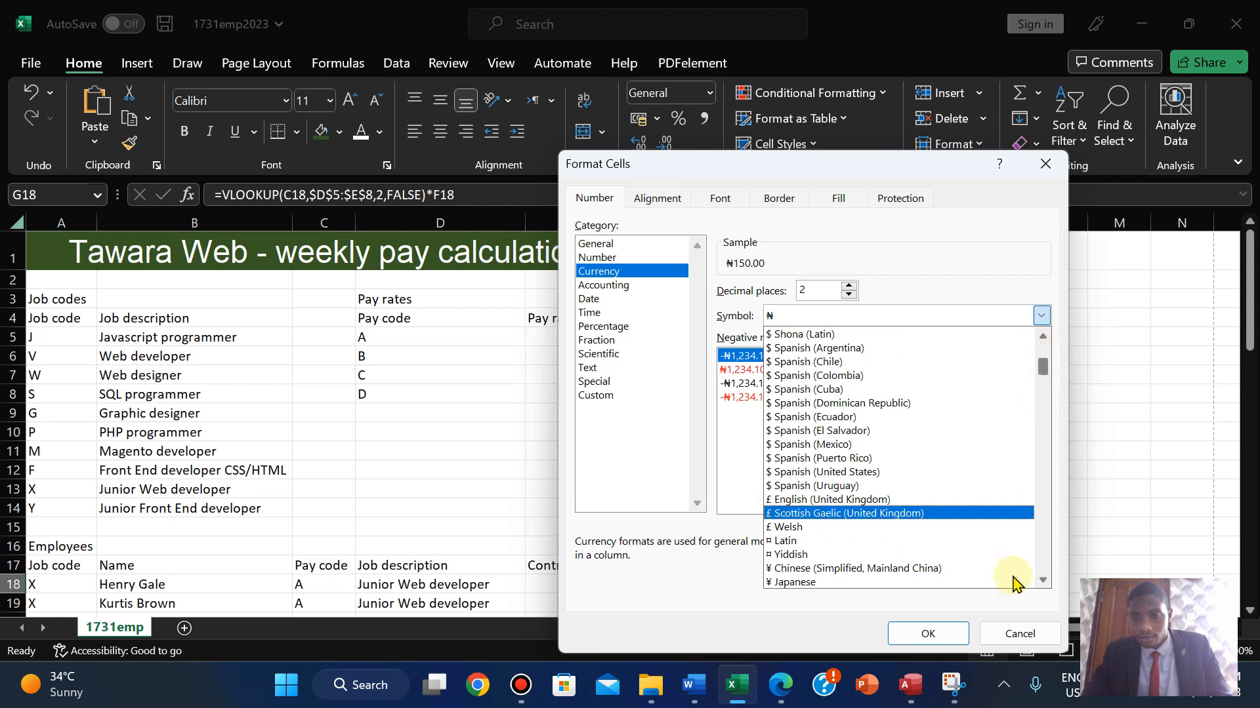
left_click(1013, 632)
left_click(1018, 634)
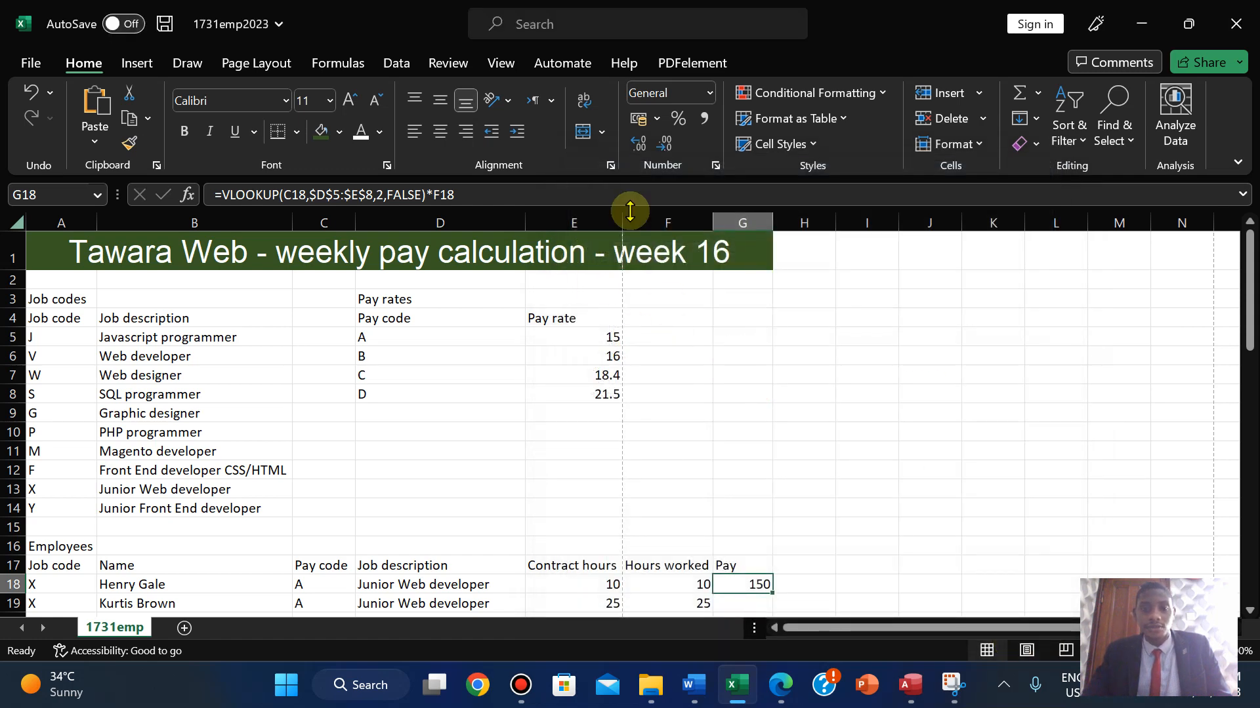
- Apply US-dollar formatting to G18, then switch it from Accounting to Currency, showing $150.00
left_click(656, 121)
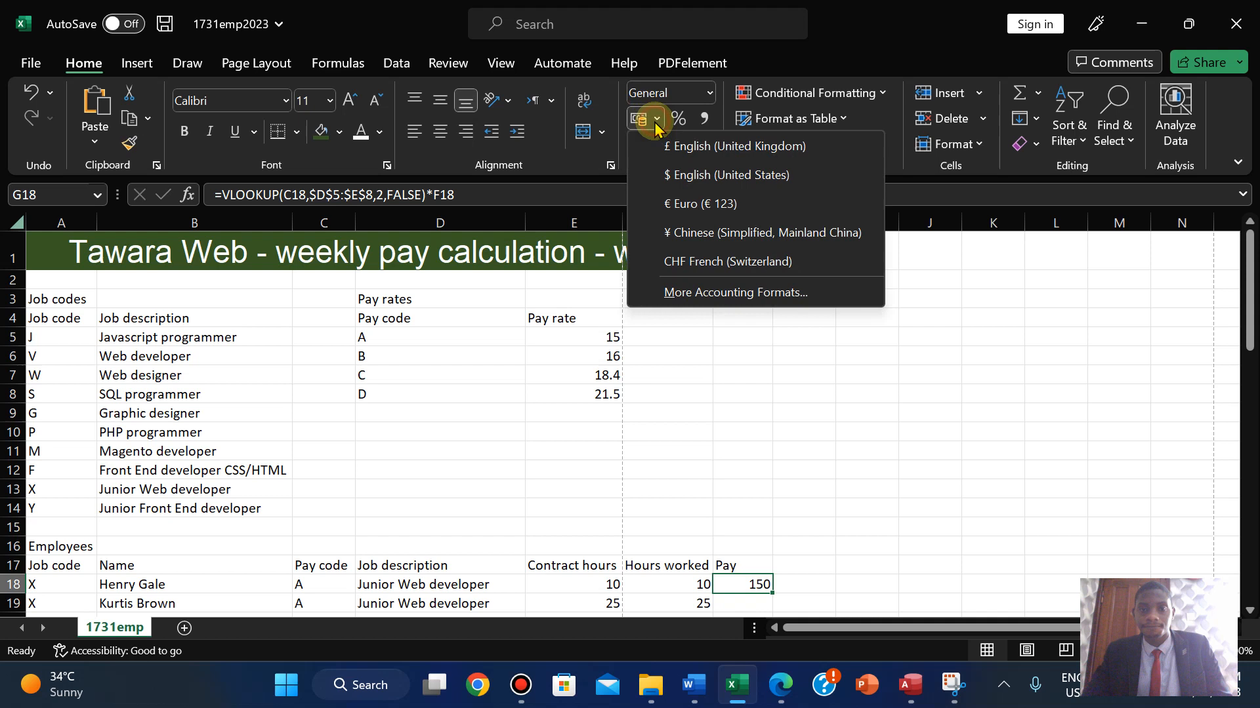
left_click(666, 176)
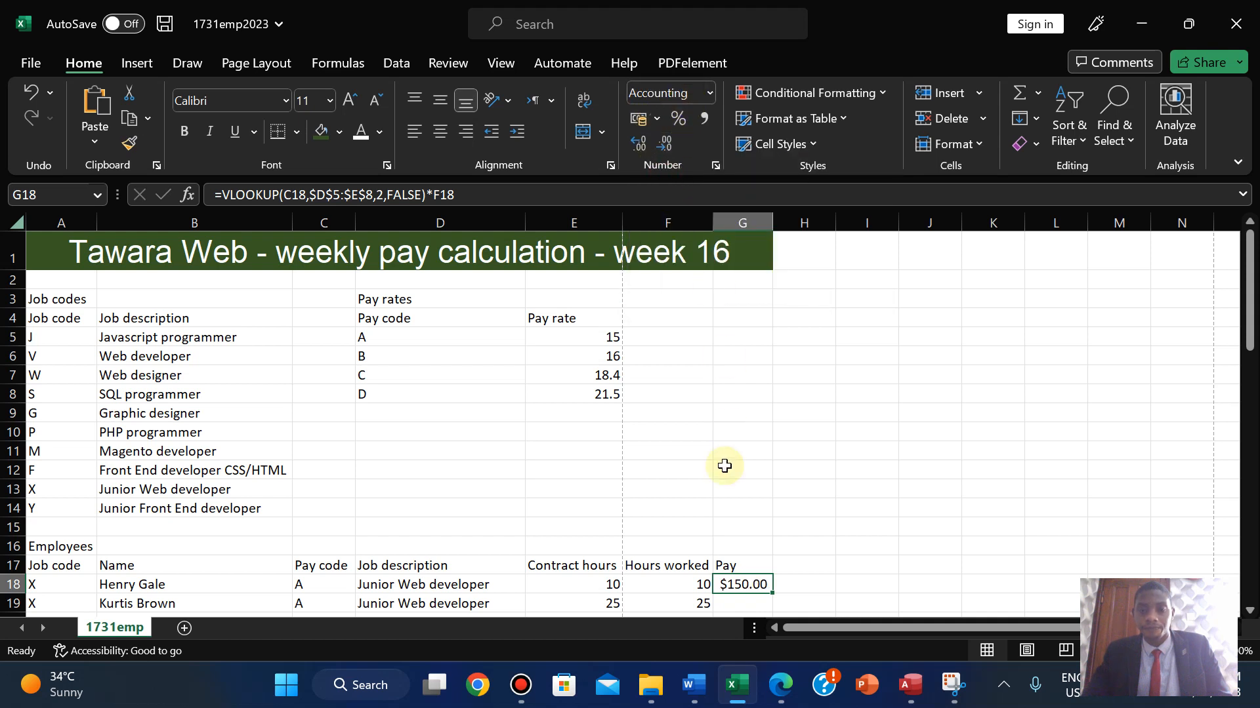
right_click(728, 584)
left_click(796, 506)
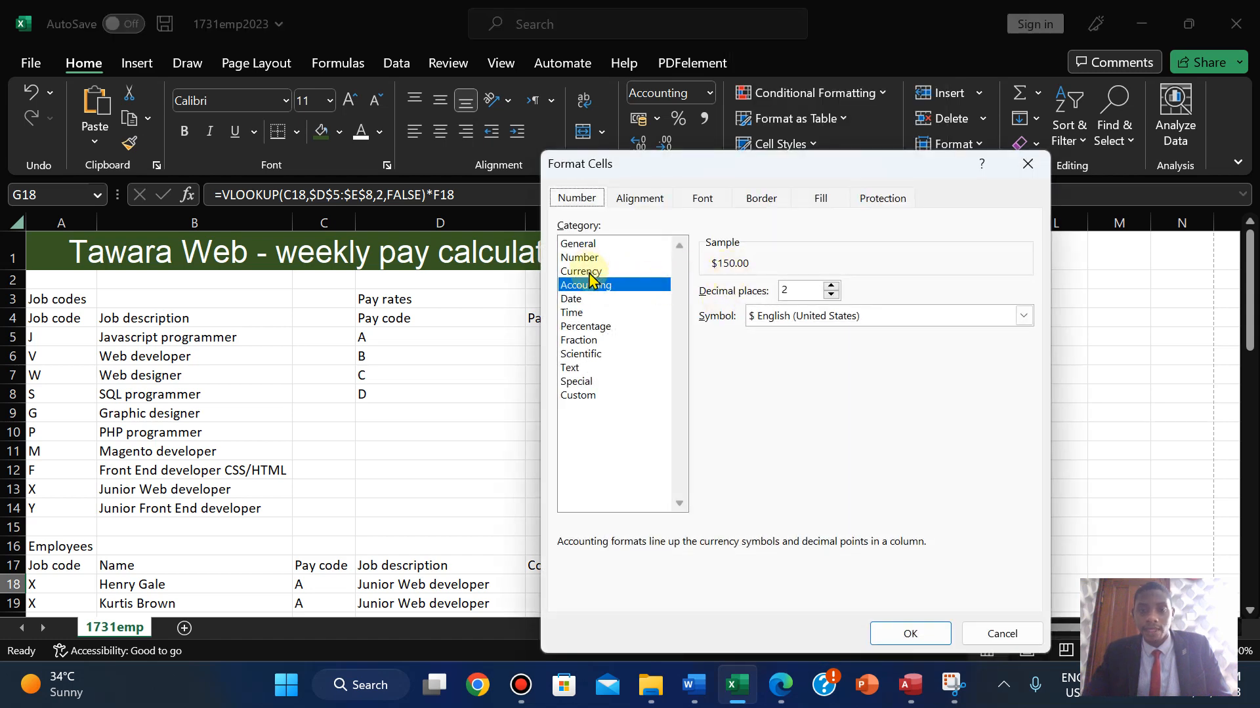
left_click(588, 272)
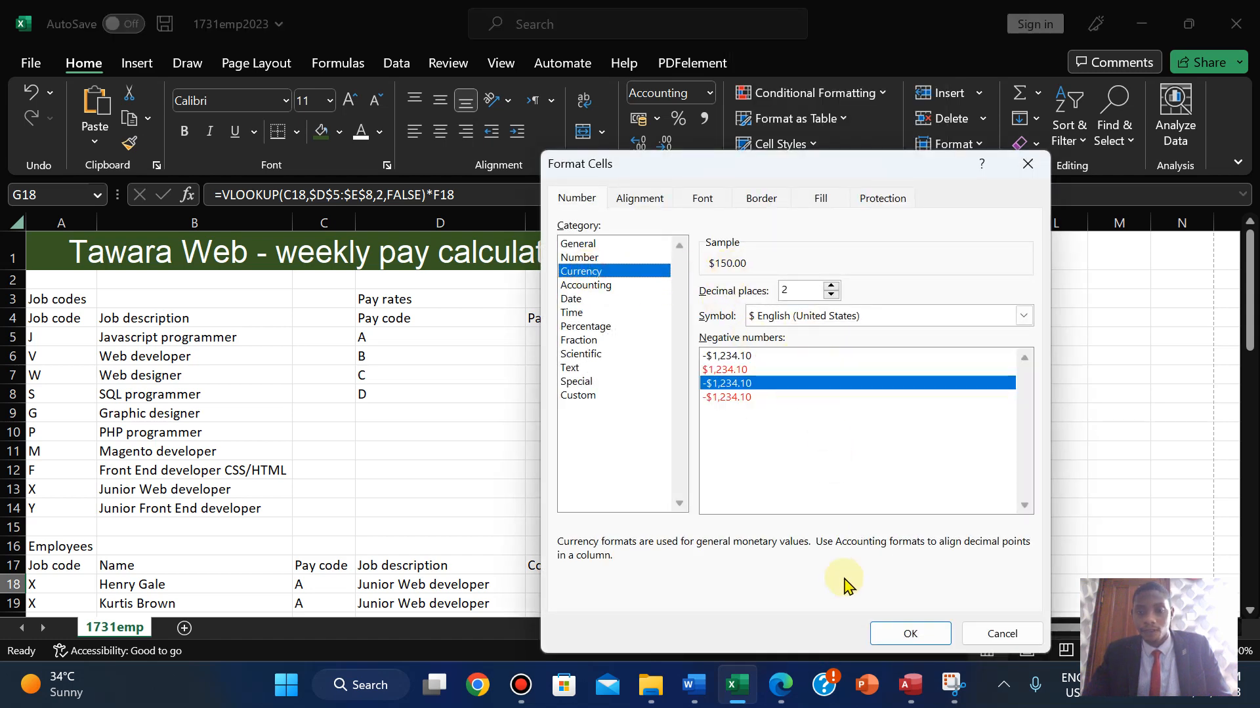
left_click(907, 634)
left_click_drag(1250, 308, 1249, 393)
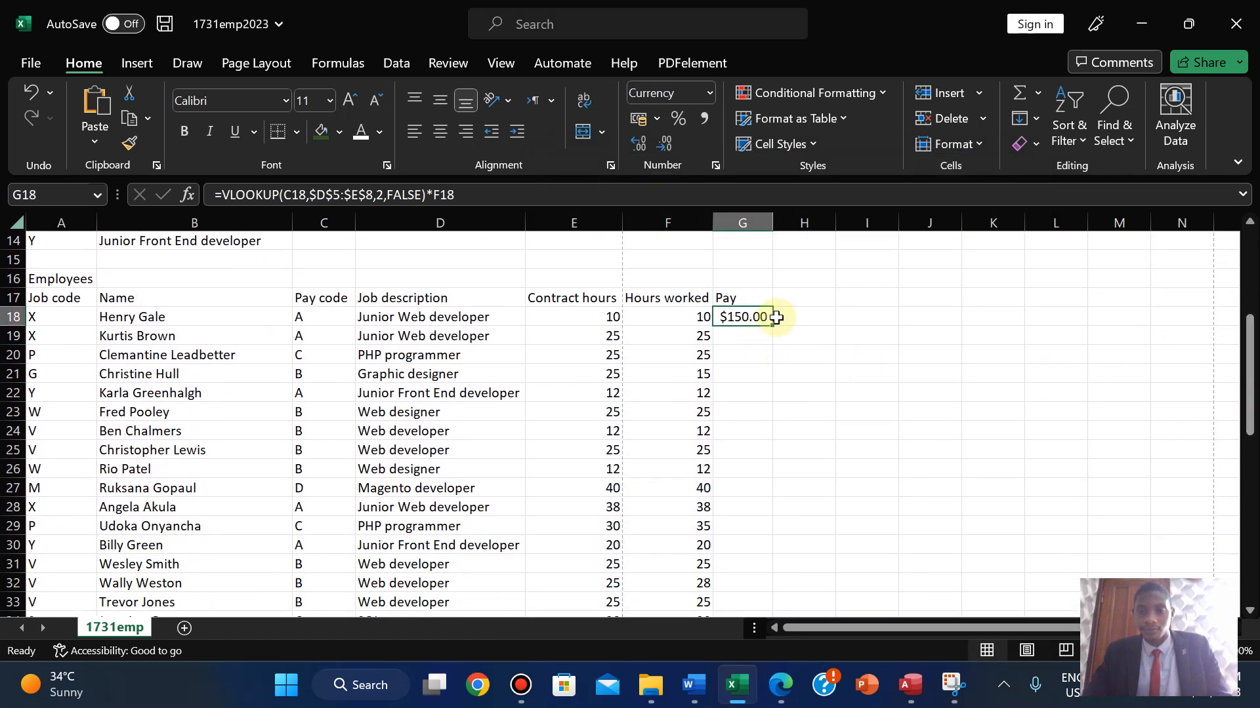
- Copy G18's pay formula down through G58, then bring the exam PDF to the front
left_click_drag(773, 328, 765, 591)
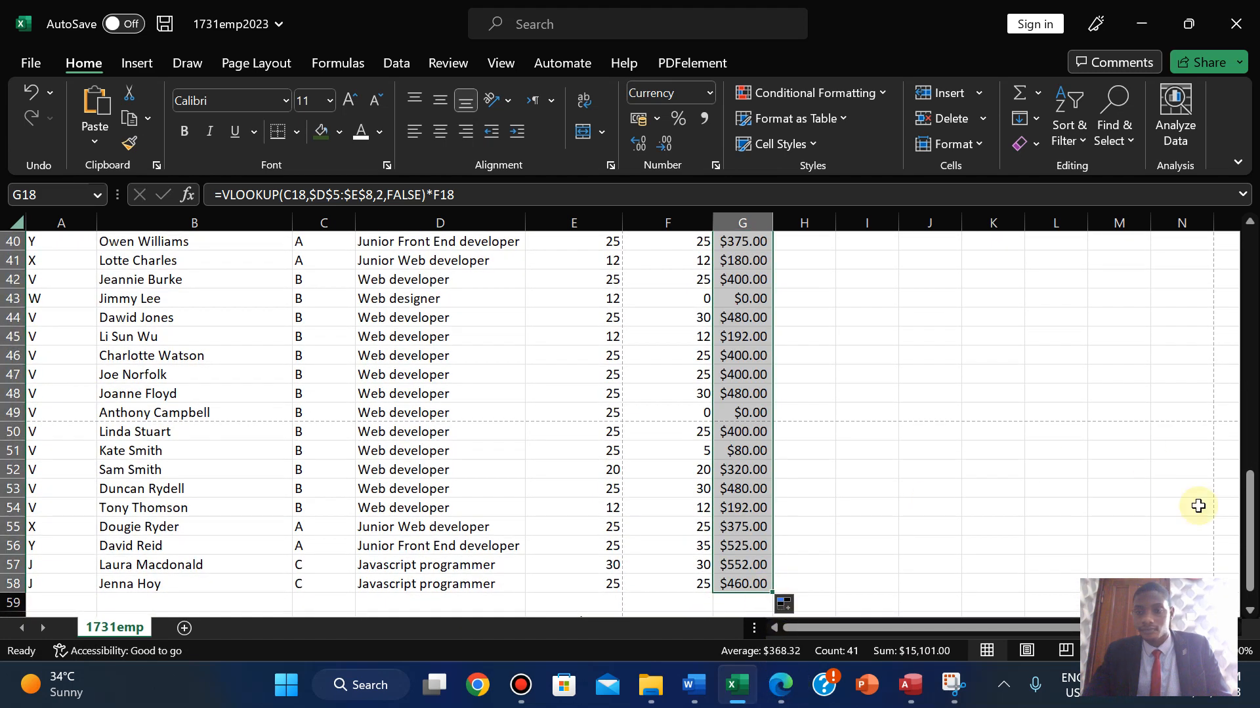
left_click_drag(1253, 518, 1228, 337)
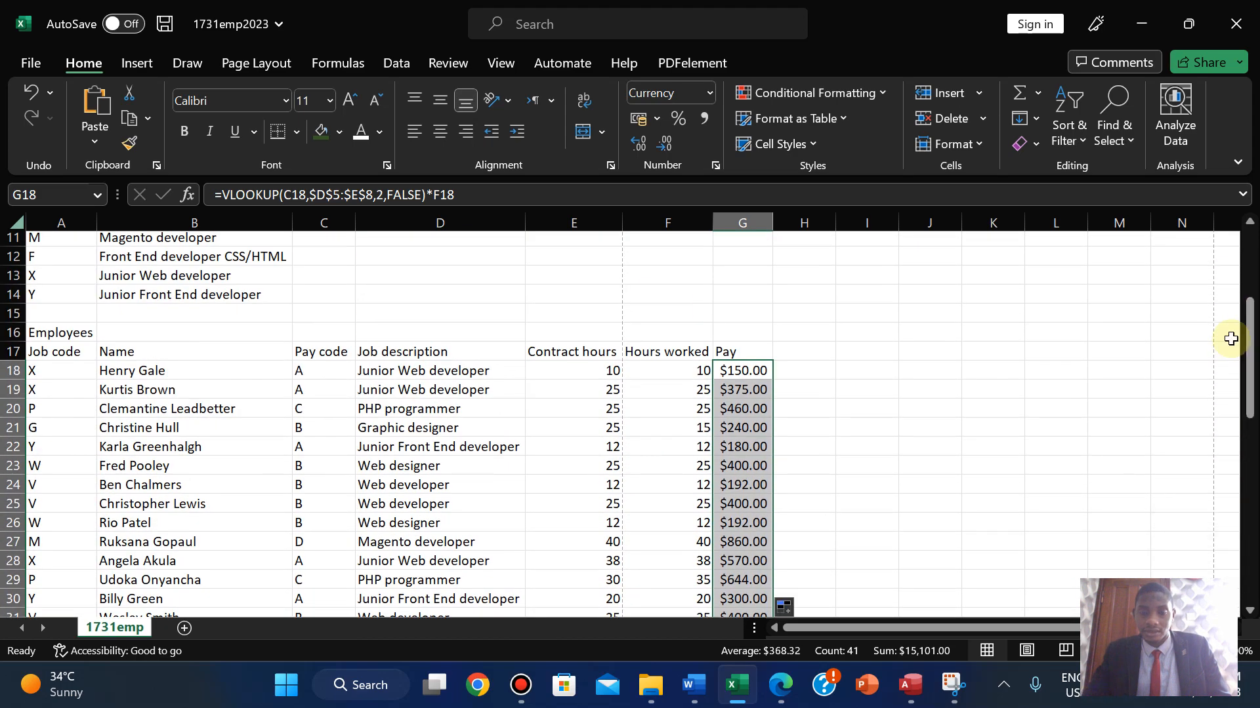
left_click(780, 685)
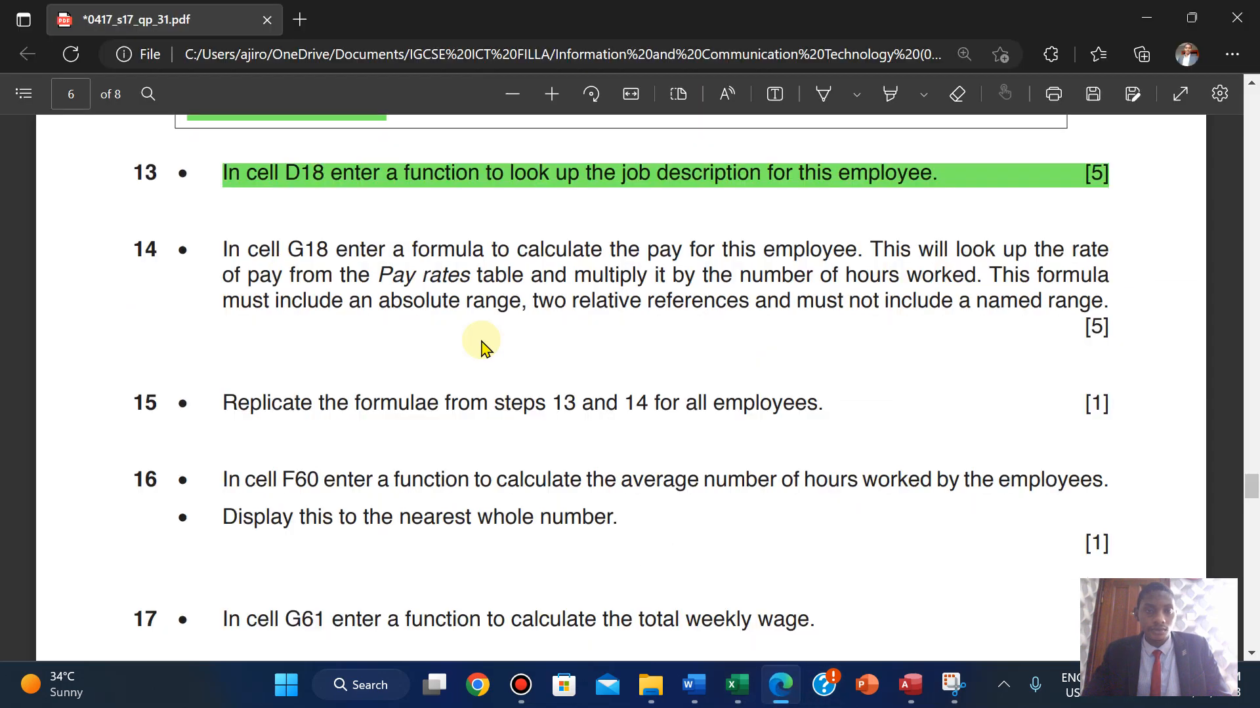
- Highlight task 14's text in green in the exam PDF
left_click_drag(1249, 492, 1250, 464)
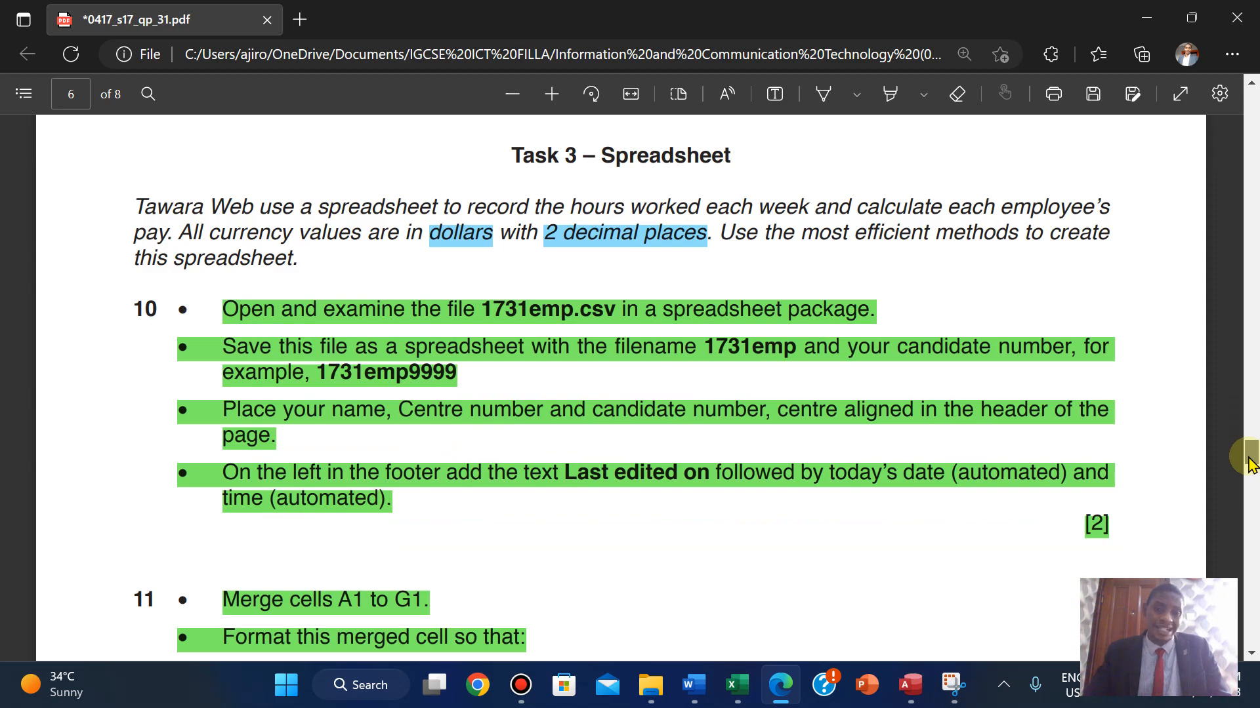
scroll(1249, 469, "down", 10)
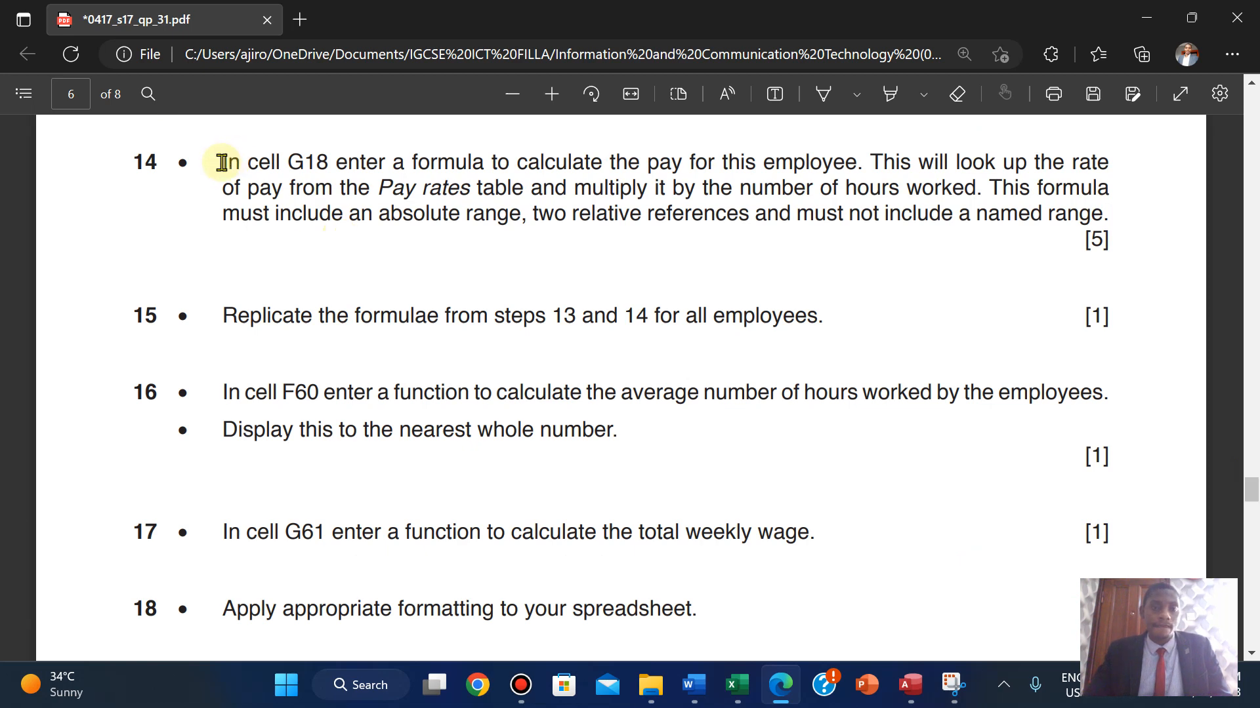
left_click_drag(222, 162, 1112, 246)
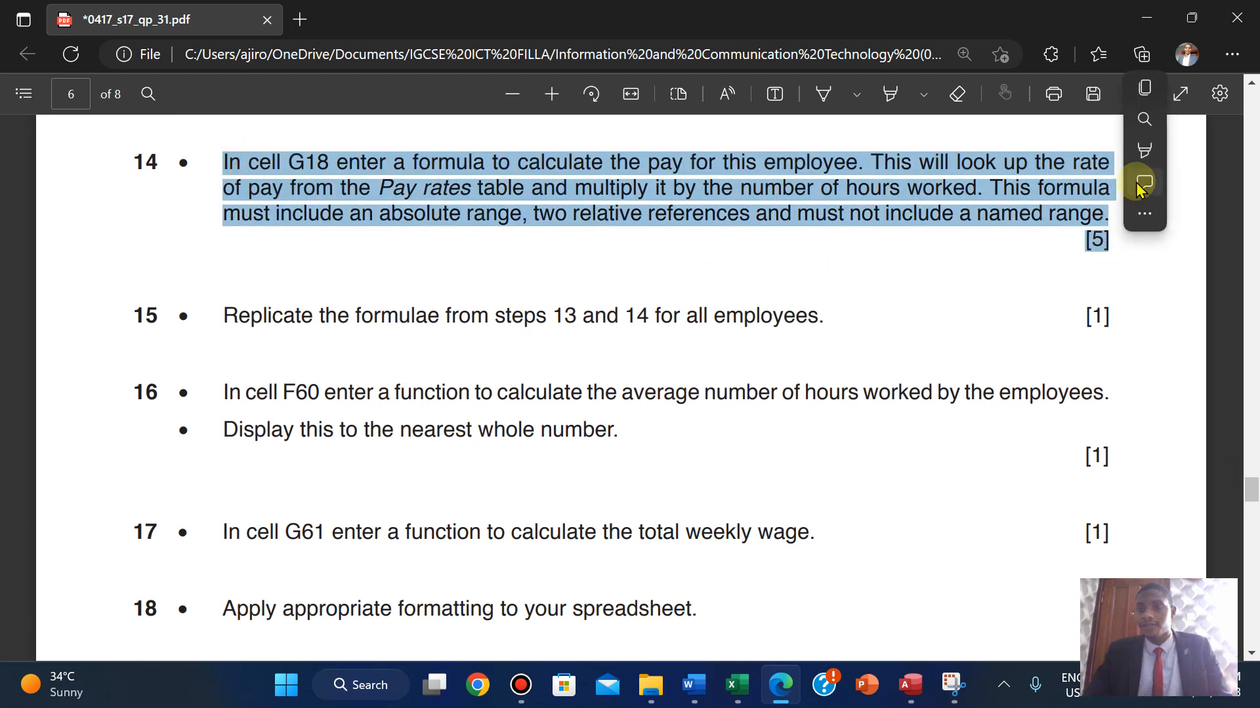
mouse_move(1129, 151)
left_click(1001, 178)
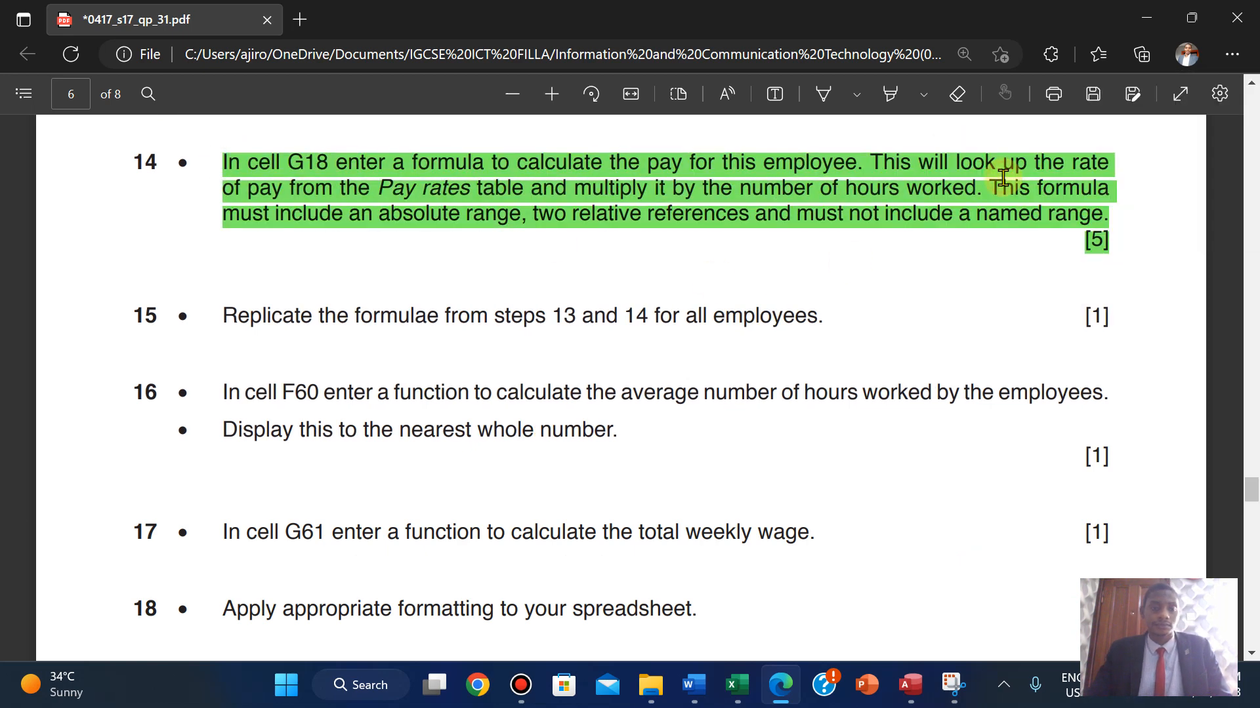
- Highlight task 15 in green, then return to the pay workbook
scroll(1001, 177, "down", 2)
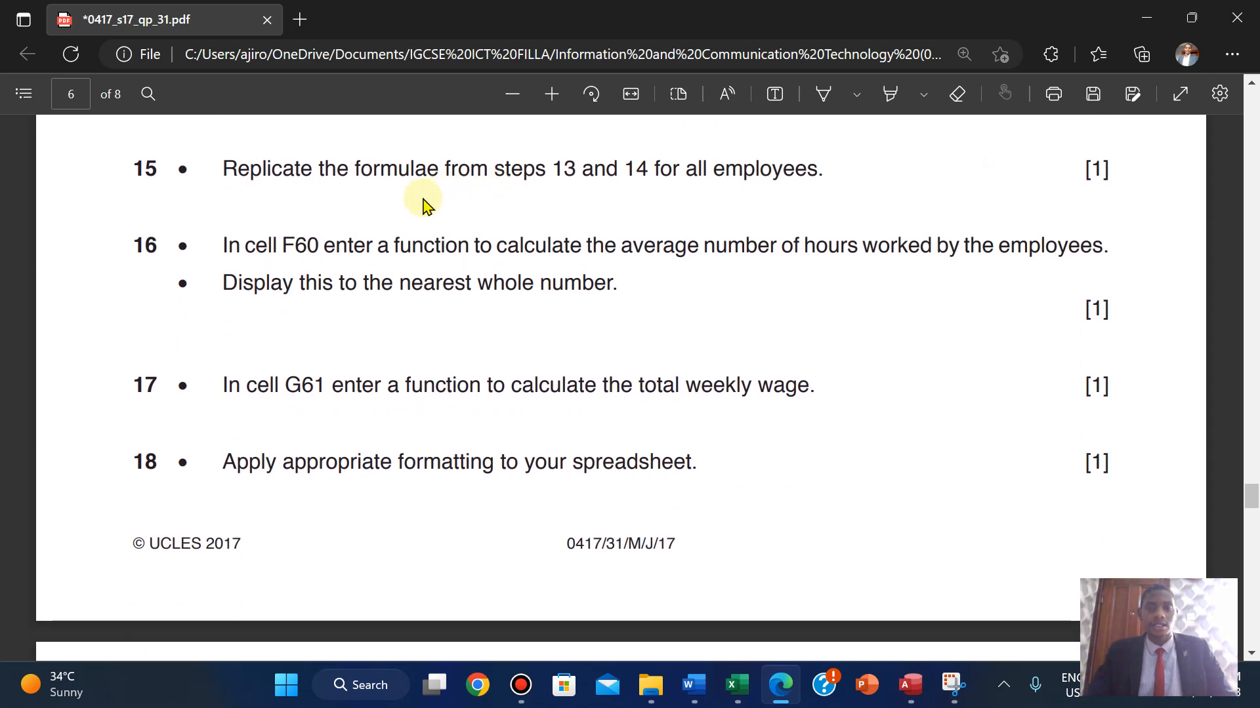
left_click_drag(225, 170, 1111, 172)
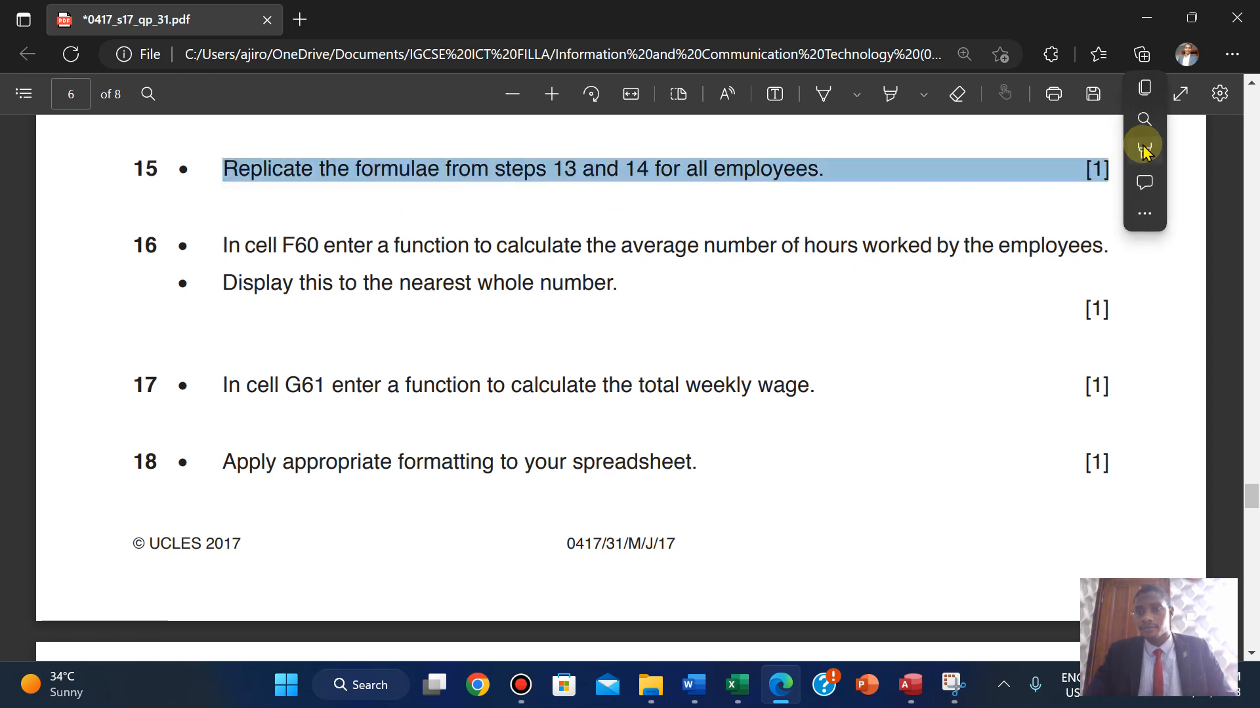
mouse_move(1128, 151)
left_click(995, 182)
scroll(1011, 190, "down", 2)
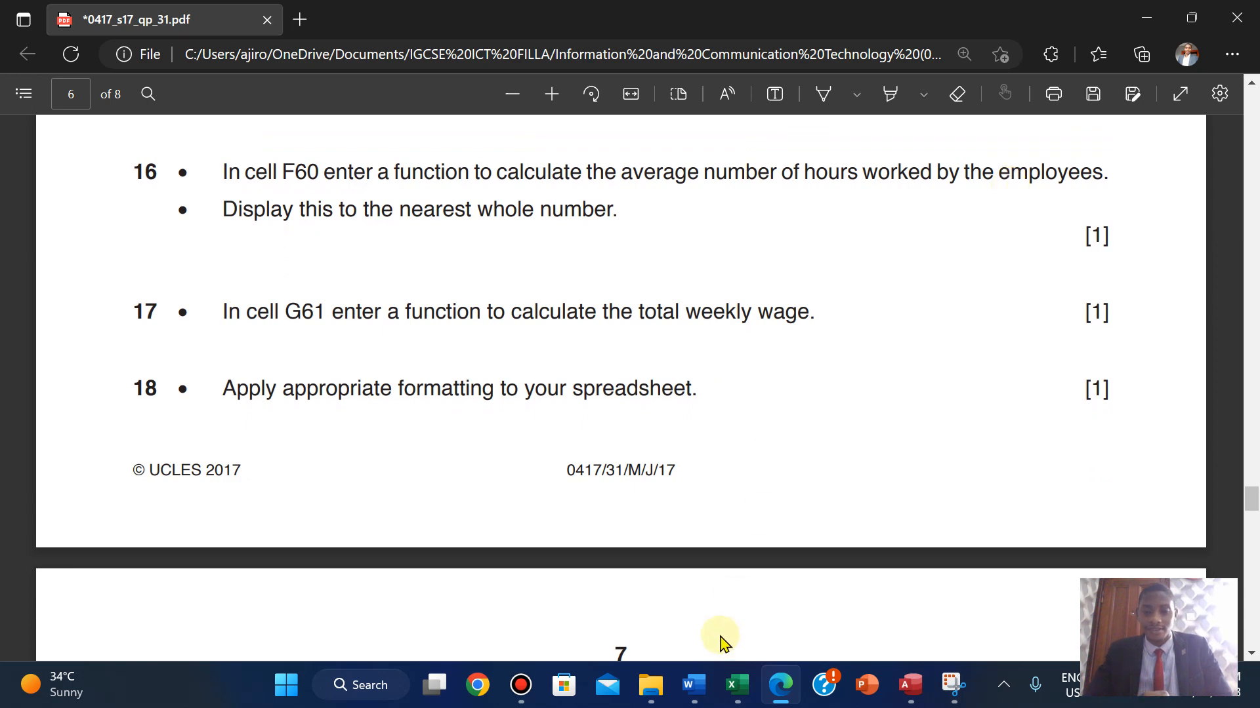
mouse_move(737, 685)
left_click(731, 604)
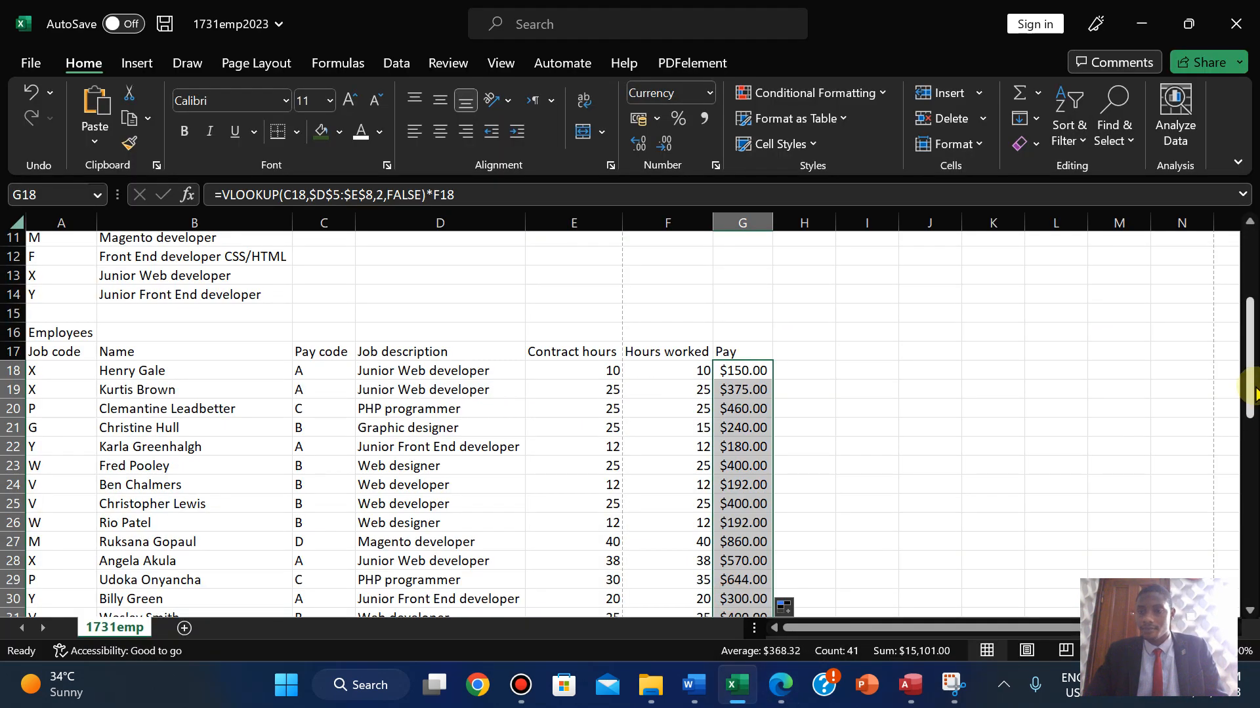
- Select the empty Average hours cell F60, then view question 16 in the exam paper
left_click_drag(1249, 367, 1239, 619)
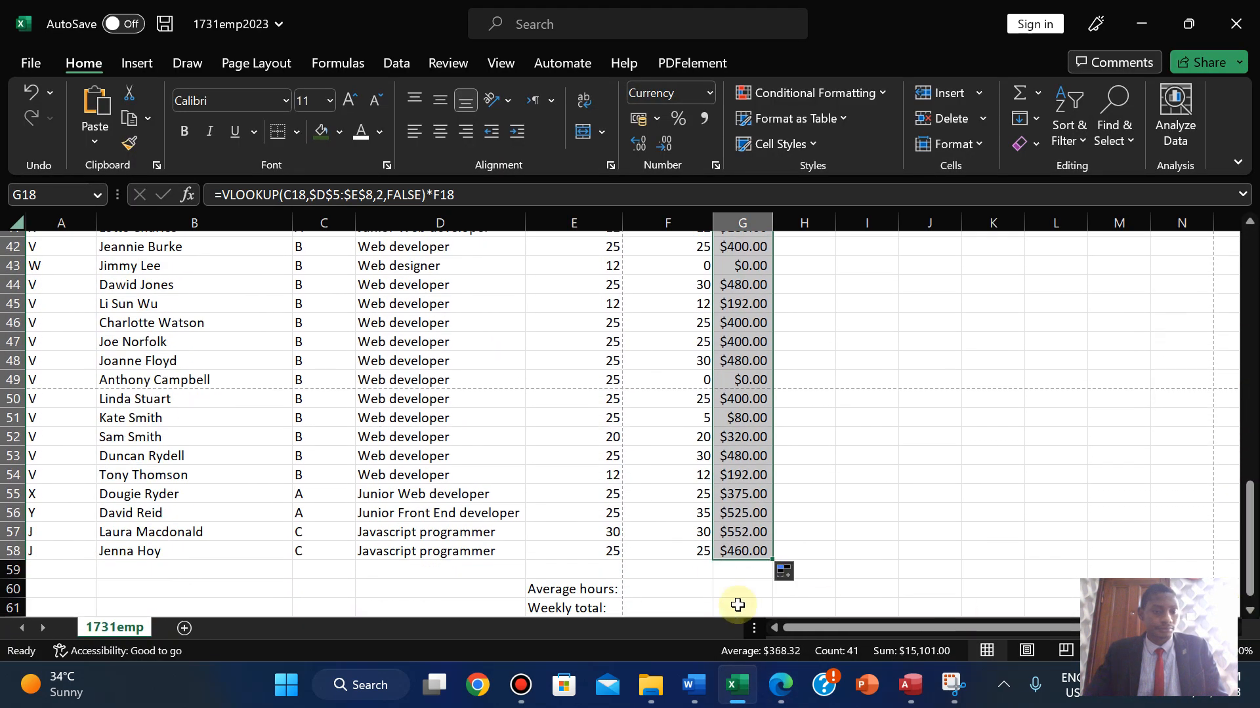
left_click(652, 588)
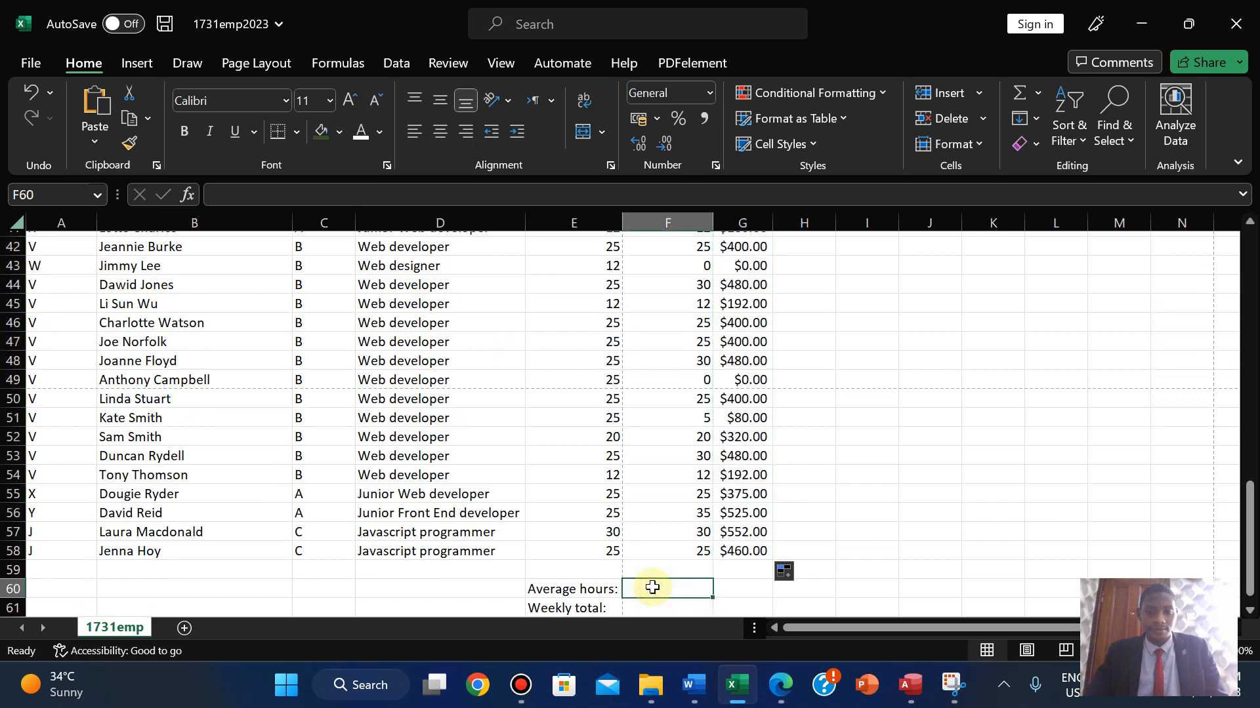
left_click(780, 685)
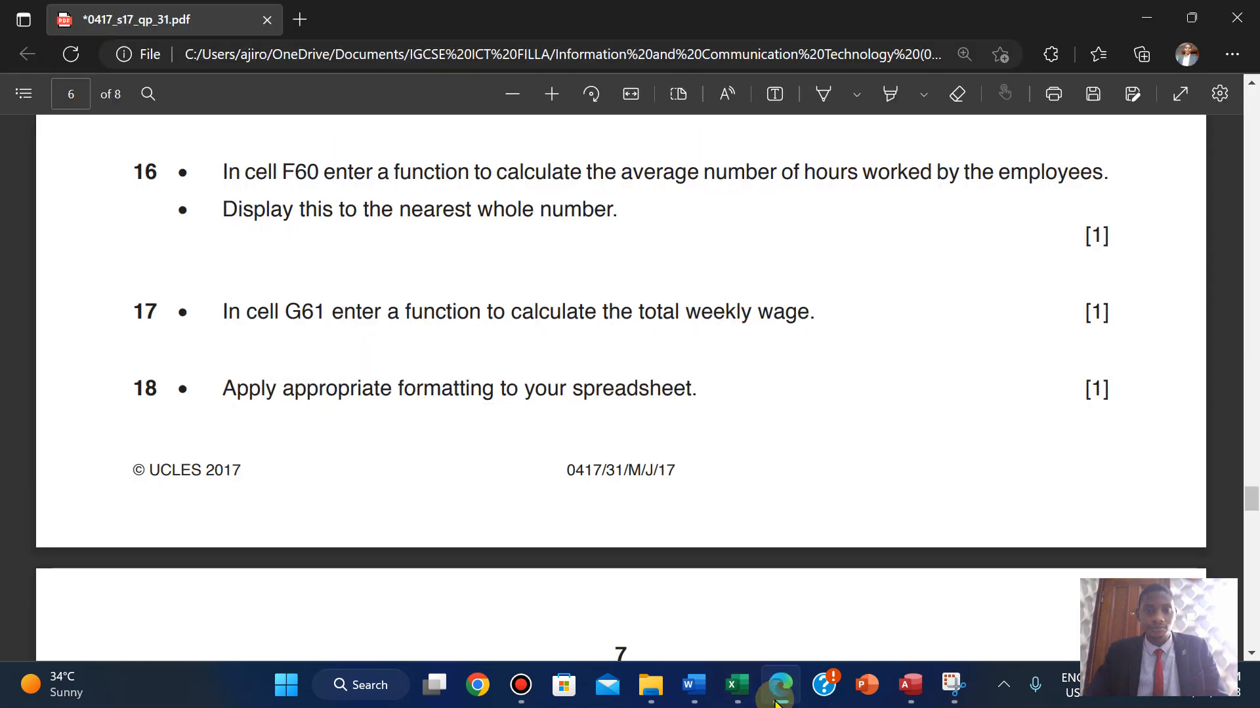
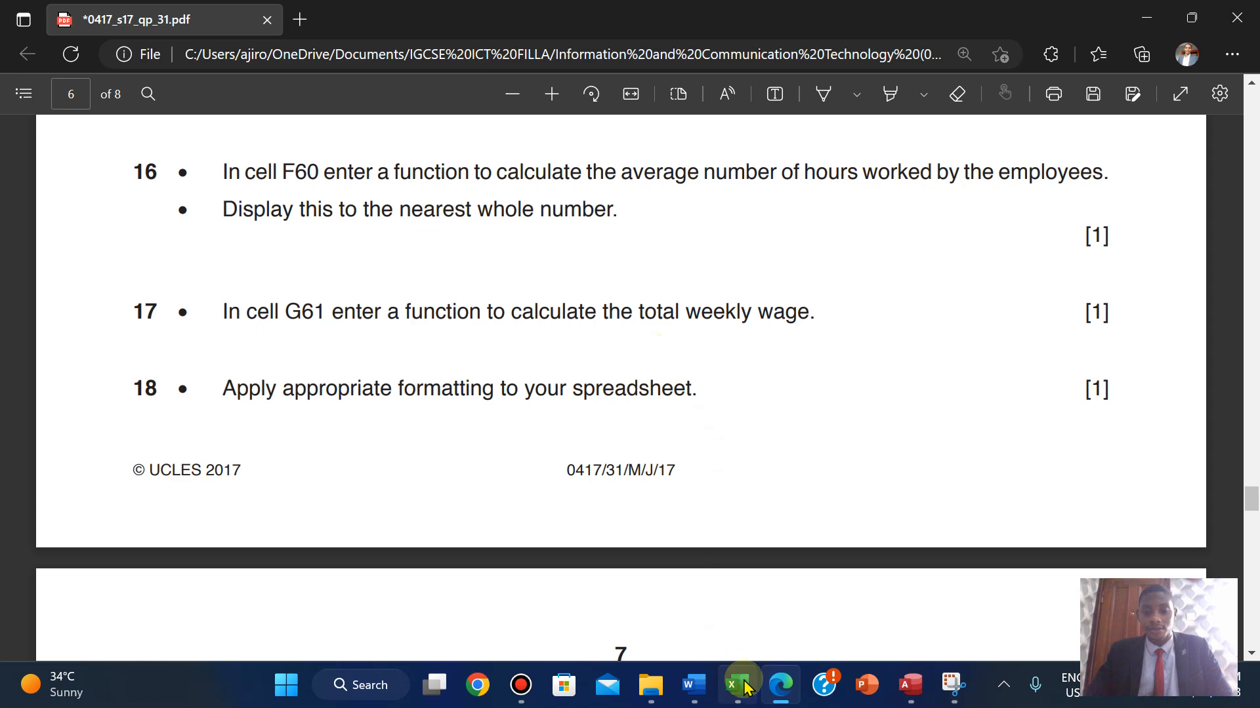
- Enter =AVERAGE(F18:F58) in F60 (about 22.39), check it, and return to the exam paper
mouse_move(737, 685)
left_click(765, 554)
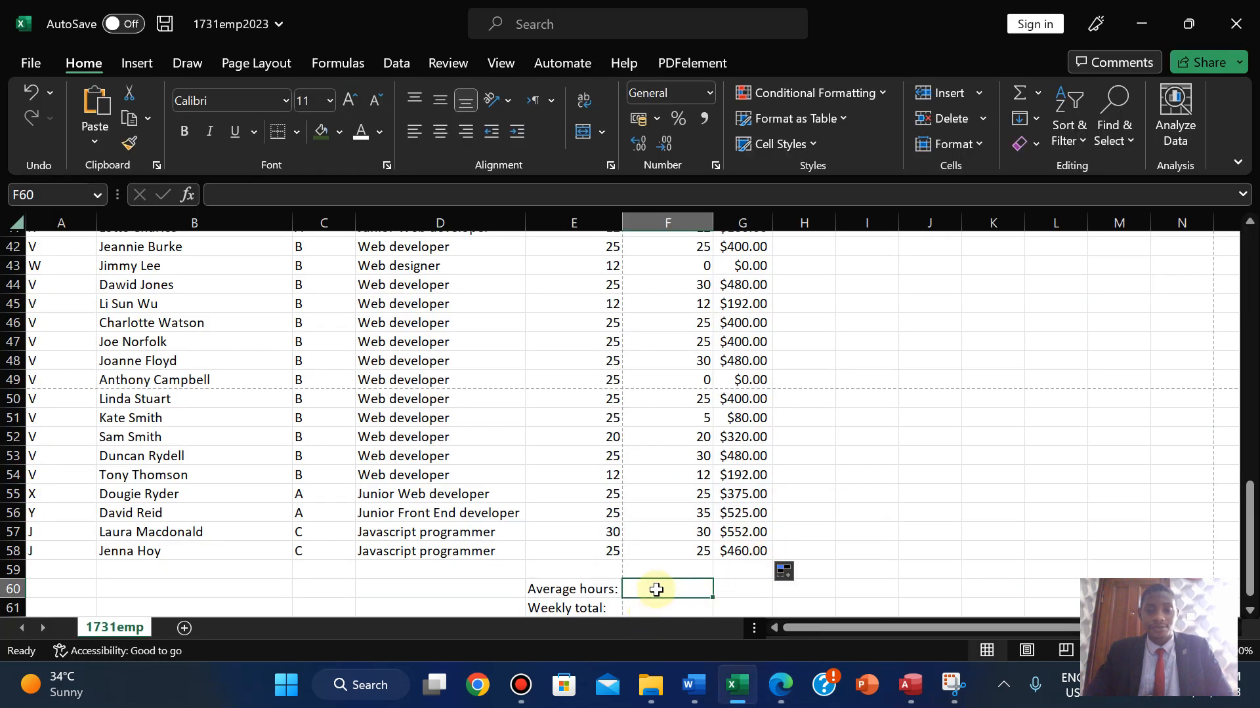
type("=AV")
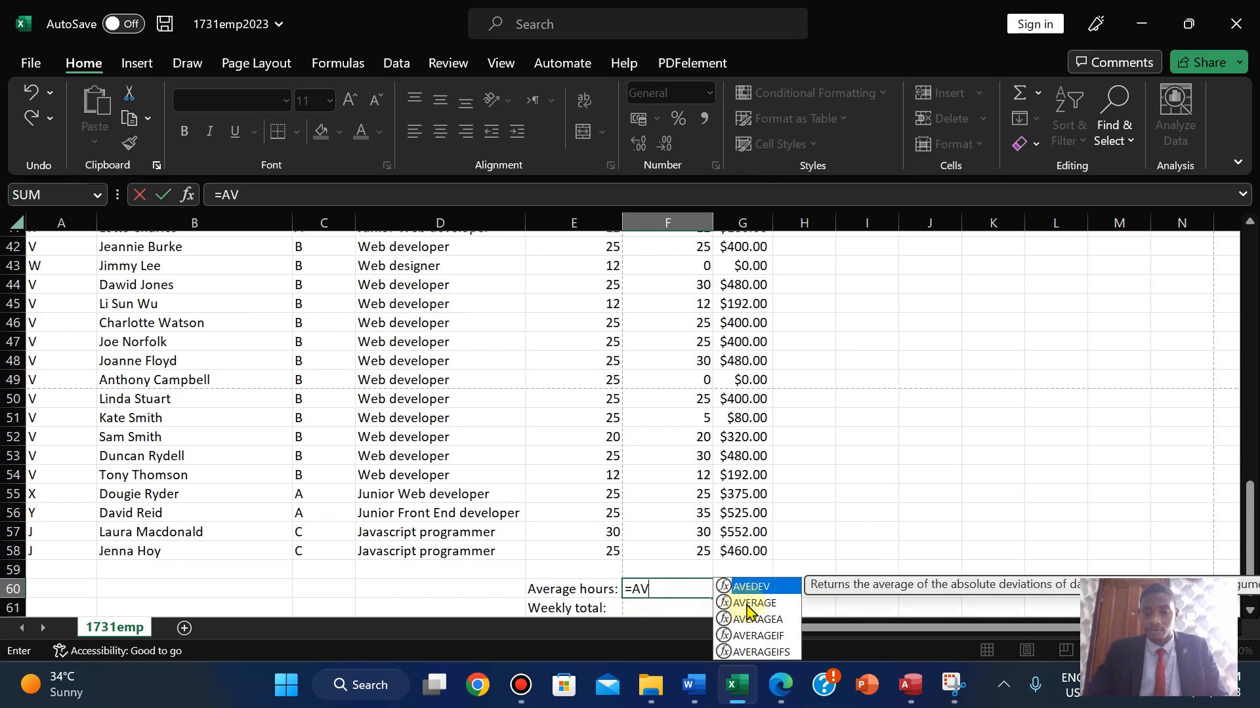
double_click(752, 604)
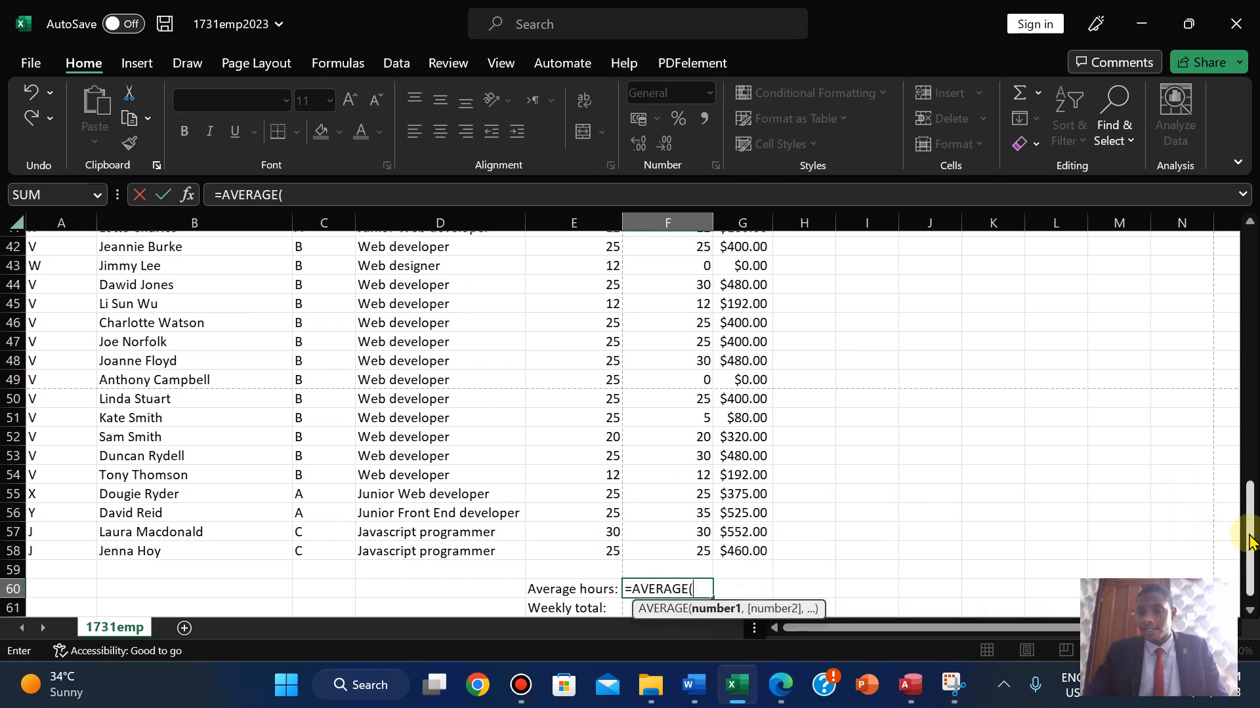
left_click_drag(1250, 542, 1236, 364)
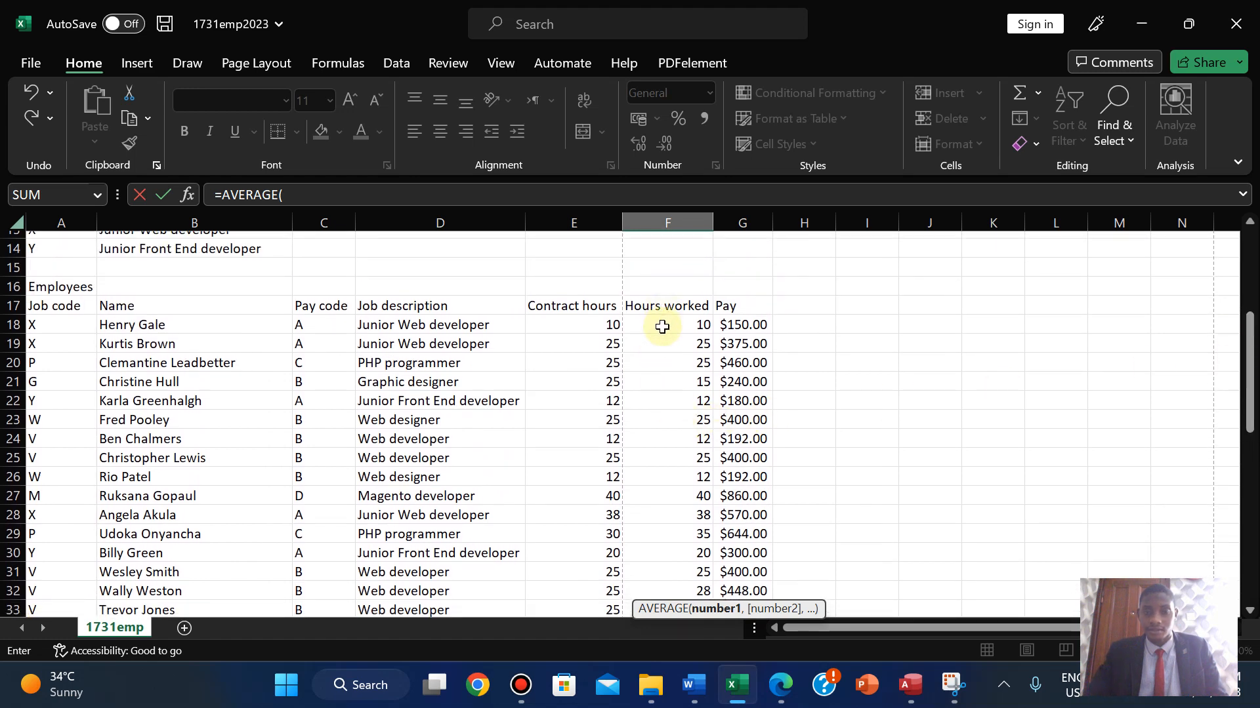
left_click_drag(662, 326, 687, 530)
type(")")
key("Return")
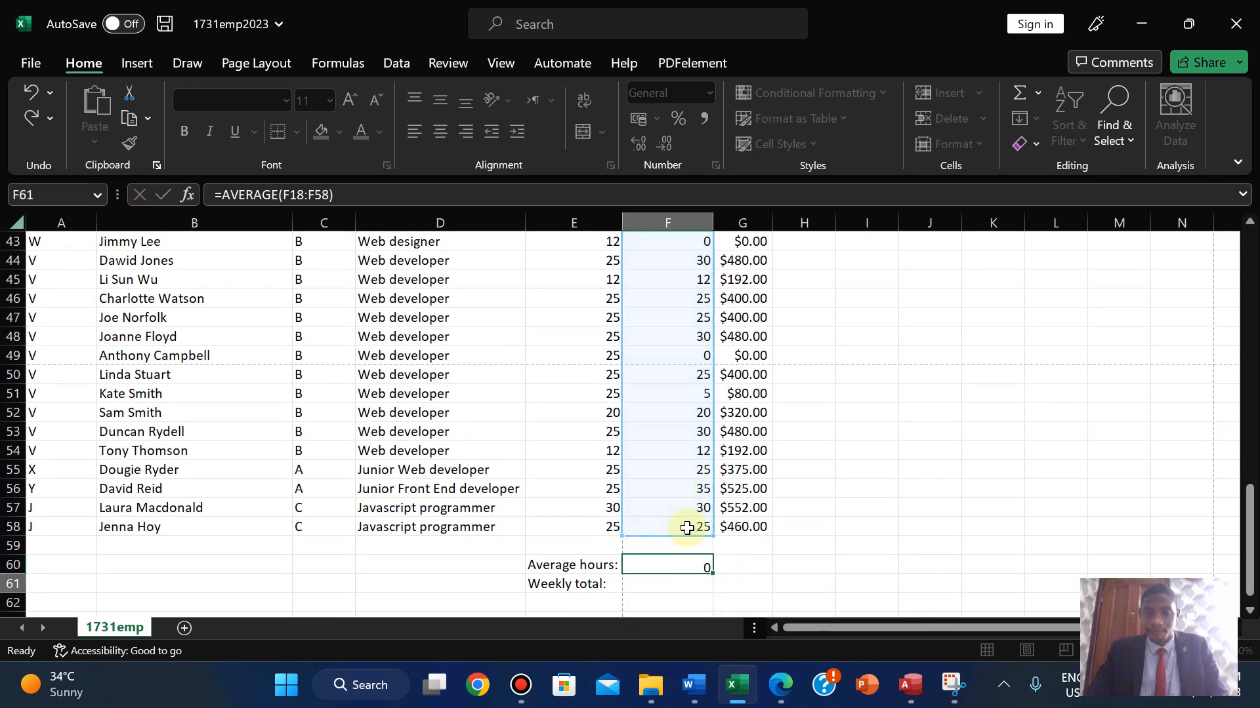
left_click(679, 568)
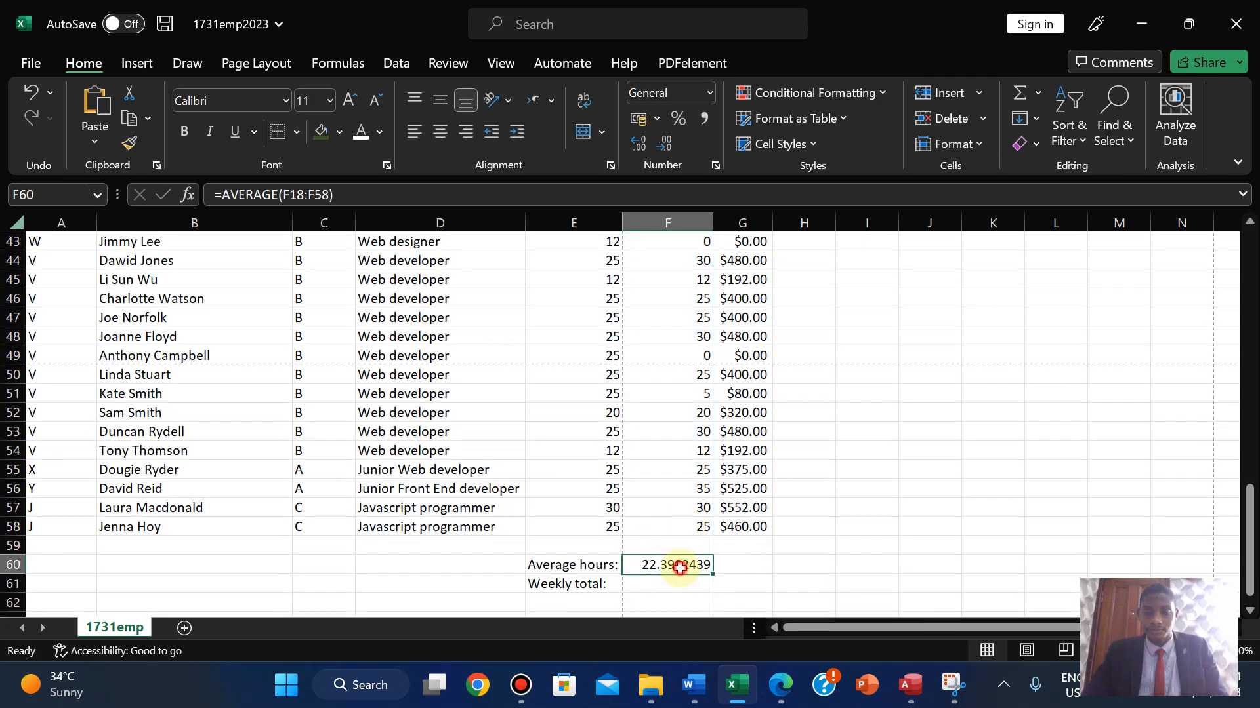
left_click(776, 687)
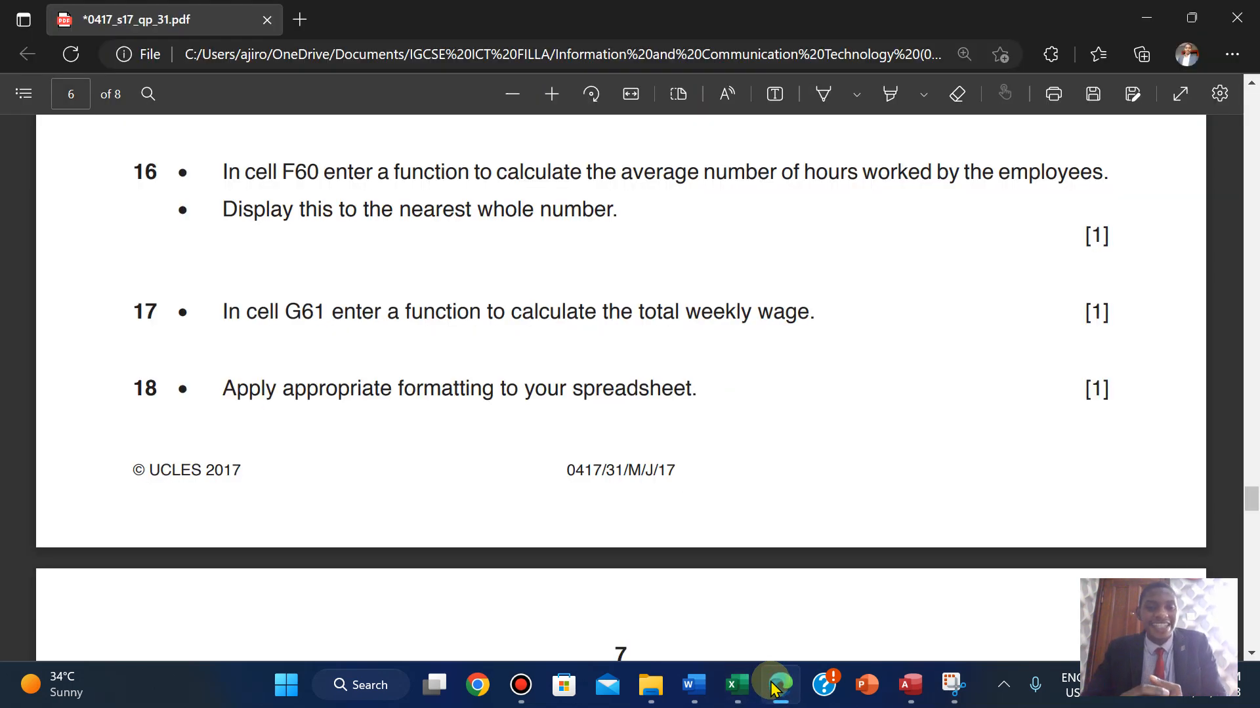
- Change F60's formula to =INT(AVERAGE(F18:F58)) so the average shows 22
left_click(775, 686)
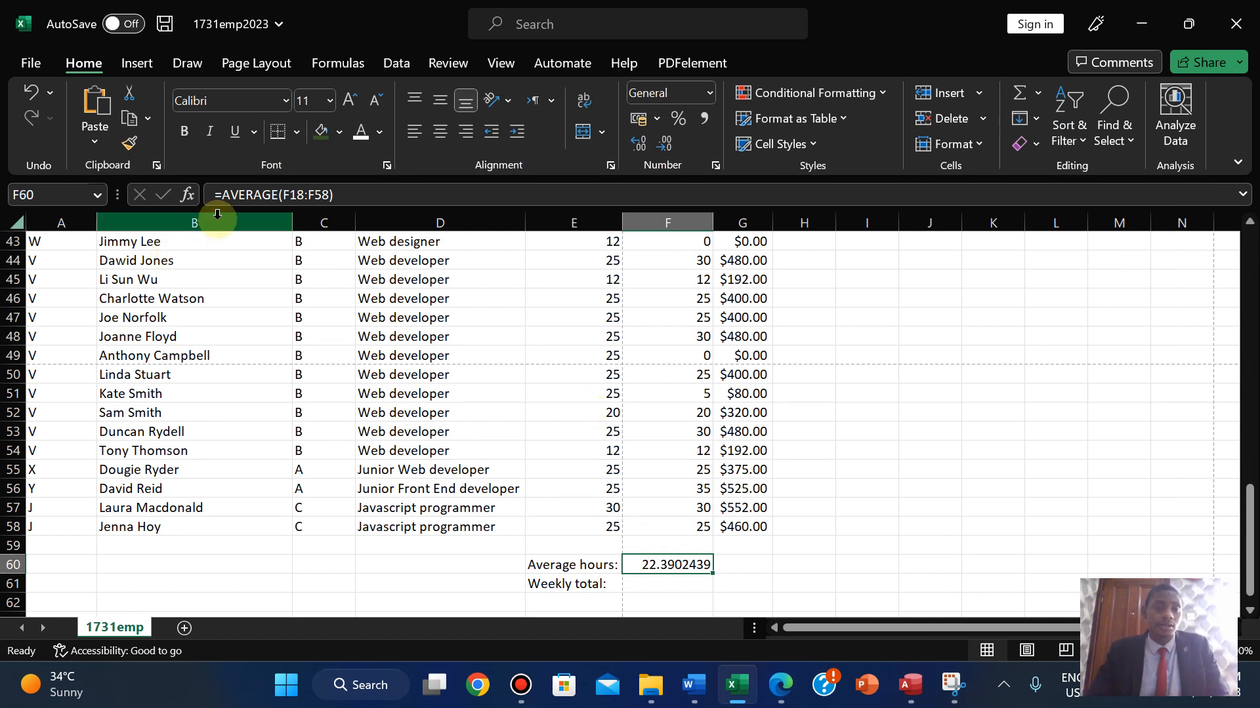
left_click(222, 196)
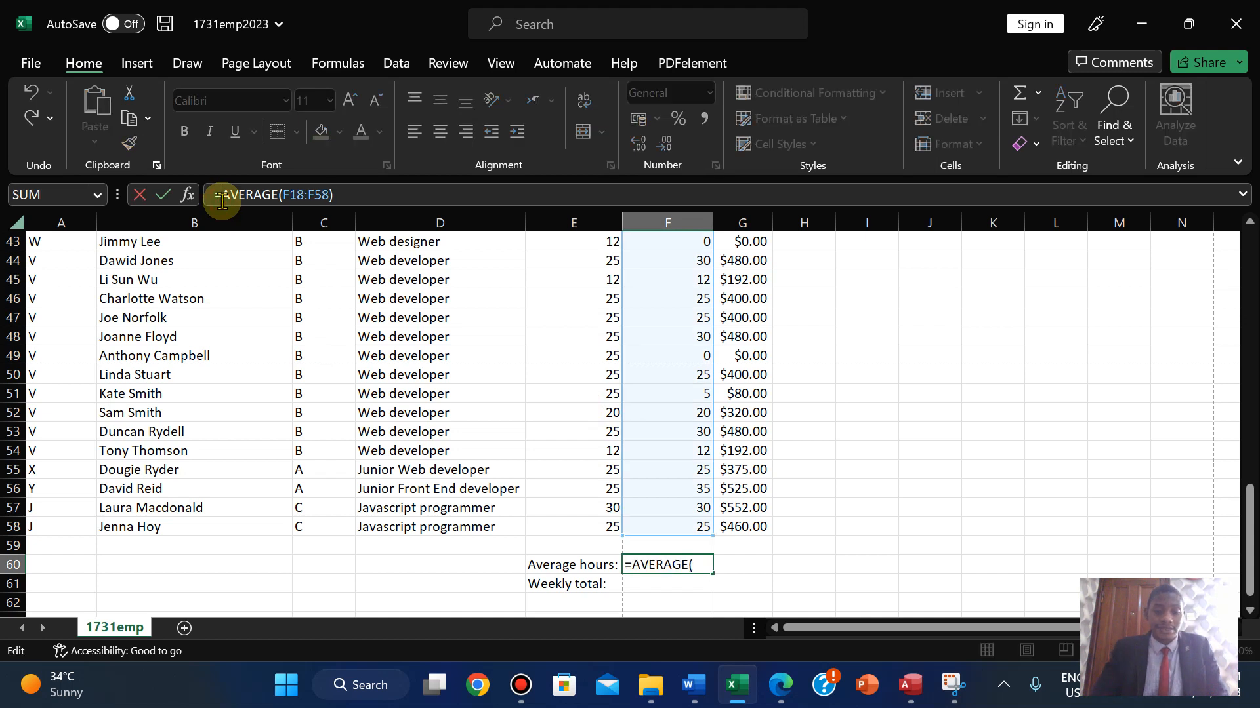
type("INT")
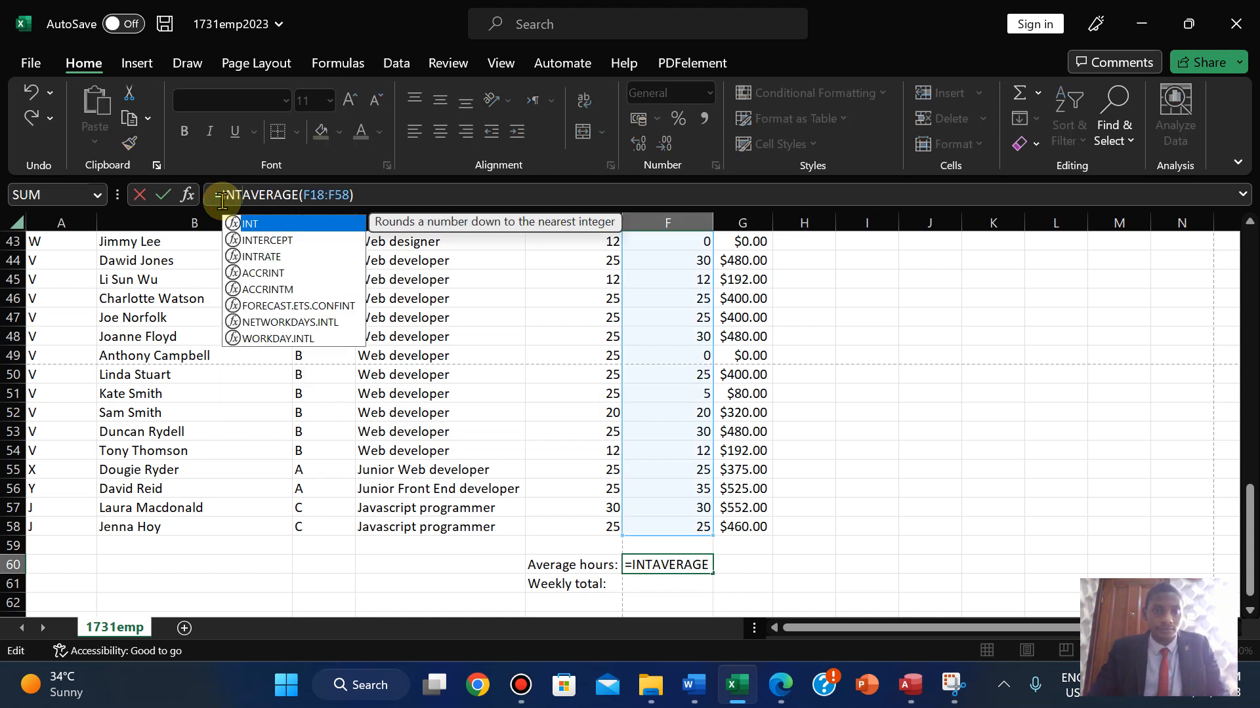
double_click(258, 226)
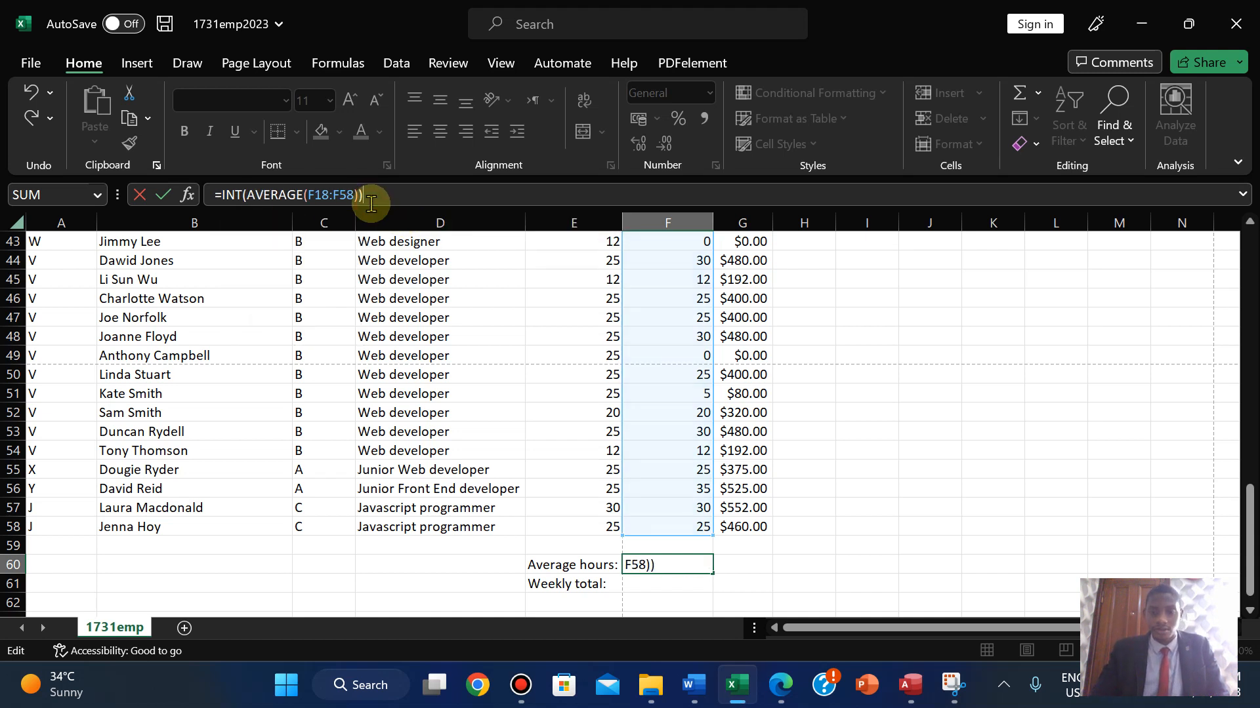
key("Return")
left_click(782, 696)
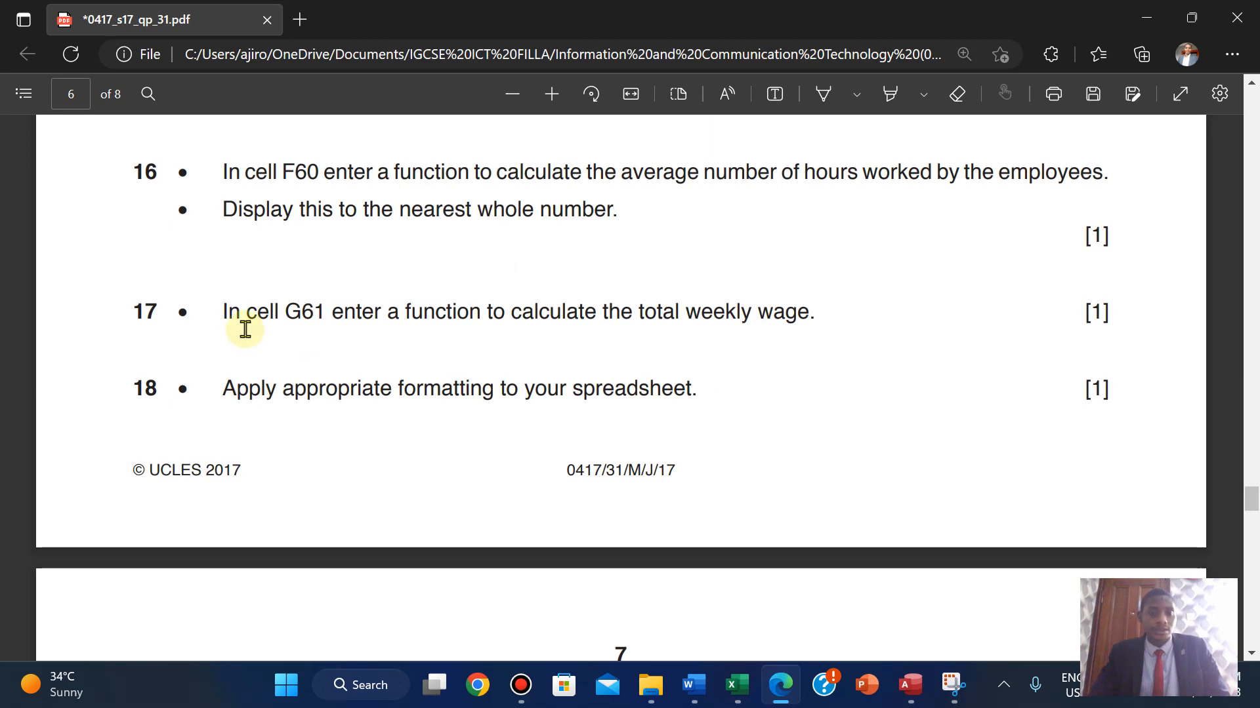
- Select G61 for the weekly pay total, checking the exam question alongside
mouse_move(734, 689)
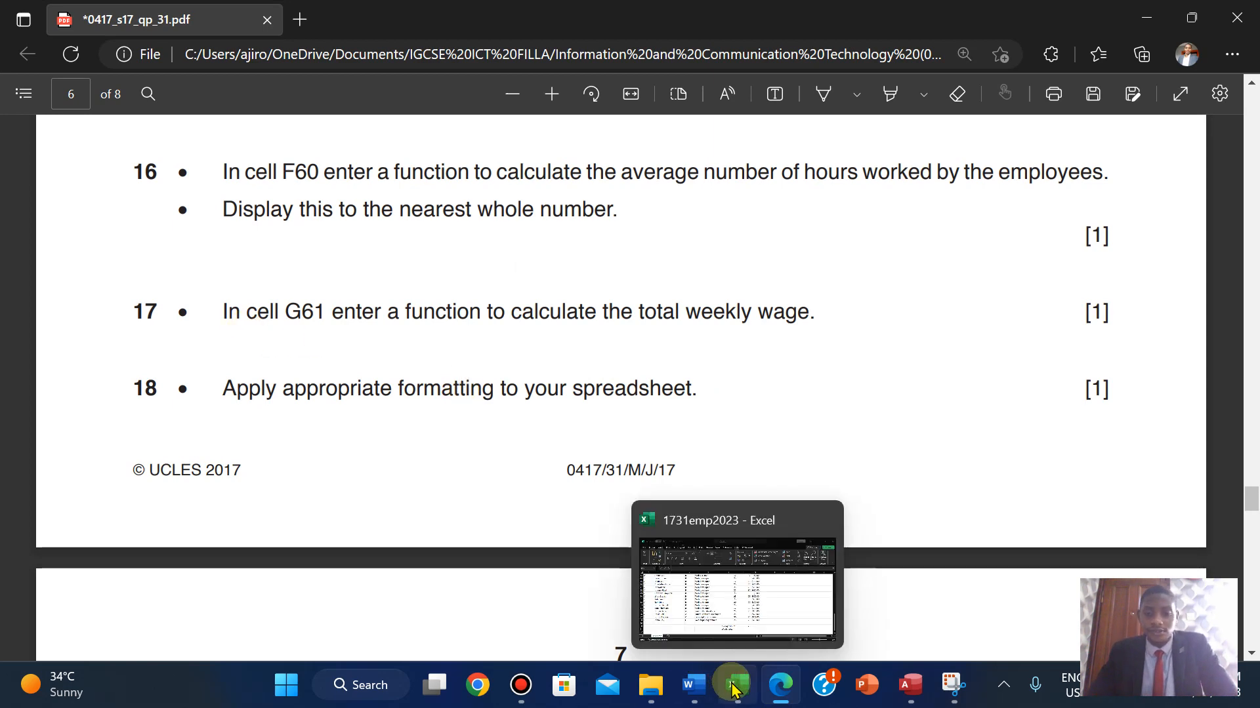
left_click(731, 593)
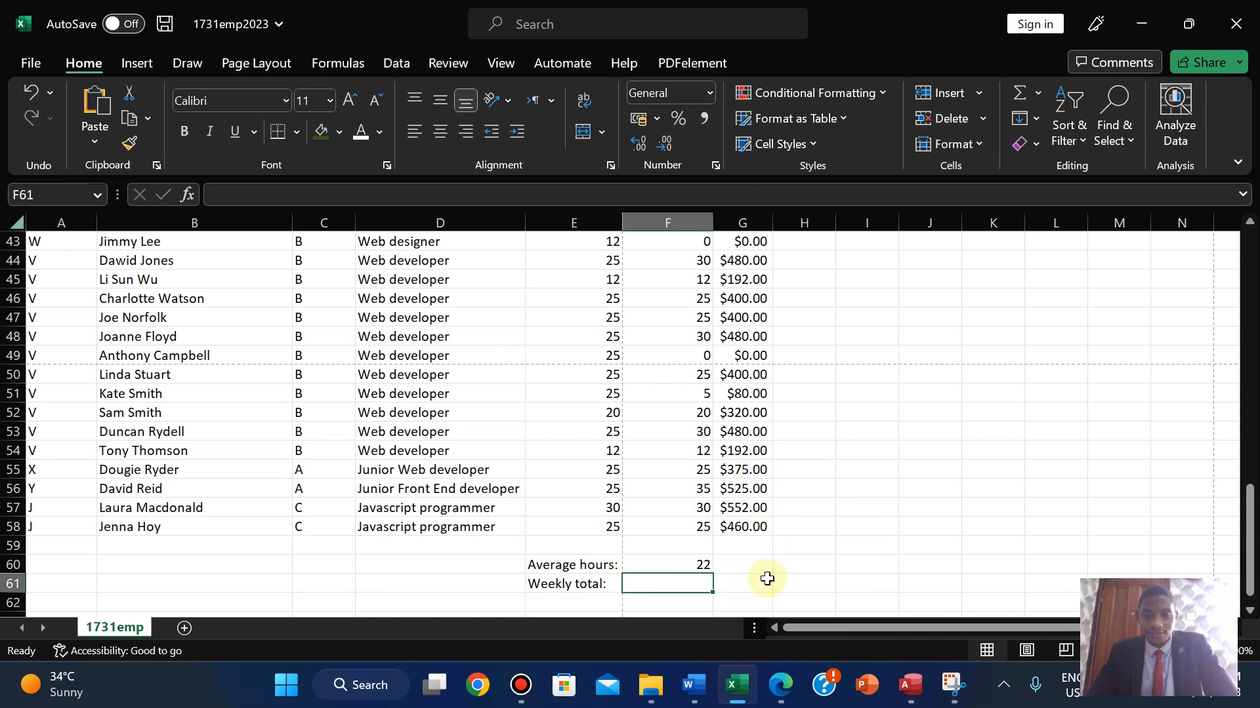
left_click(739, 591)
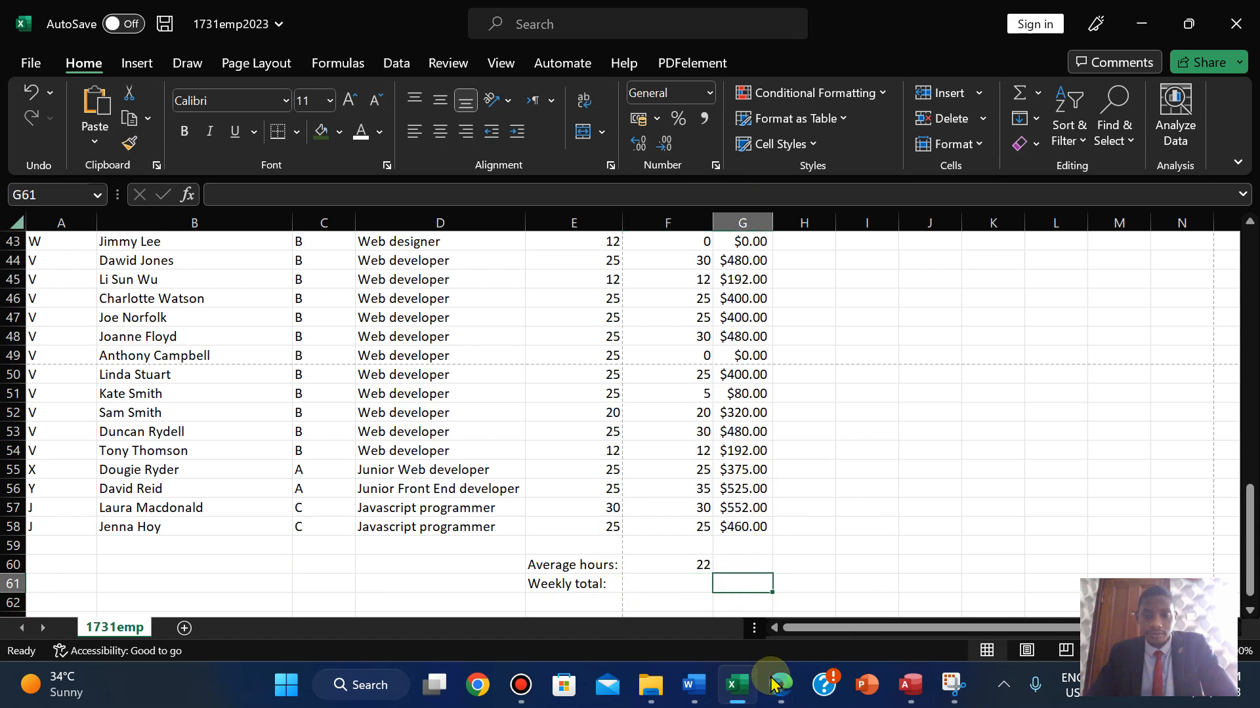
mouse_move(781, 685)
left_click(781, 577)
mouse_move(617, 7)
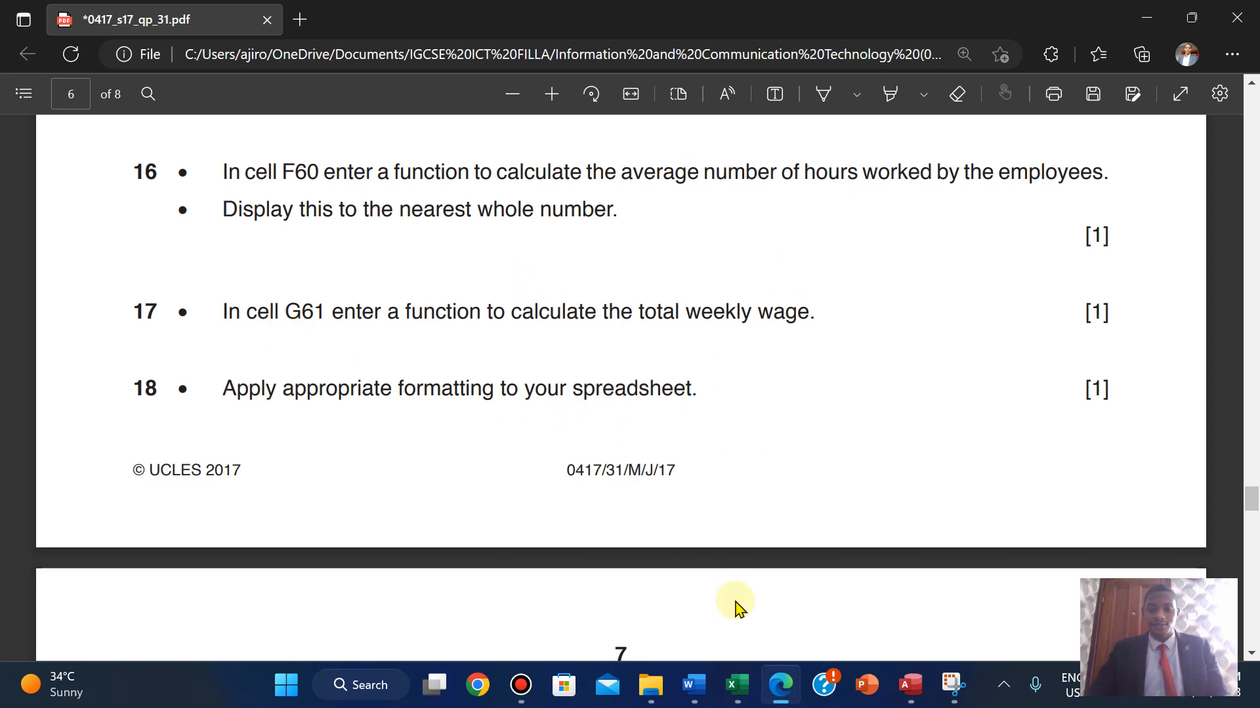
mouse_move(737, 685)
left_click(749, 633)
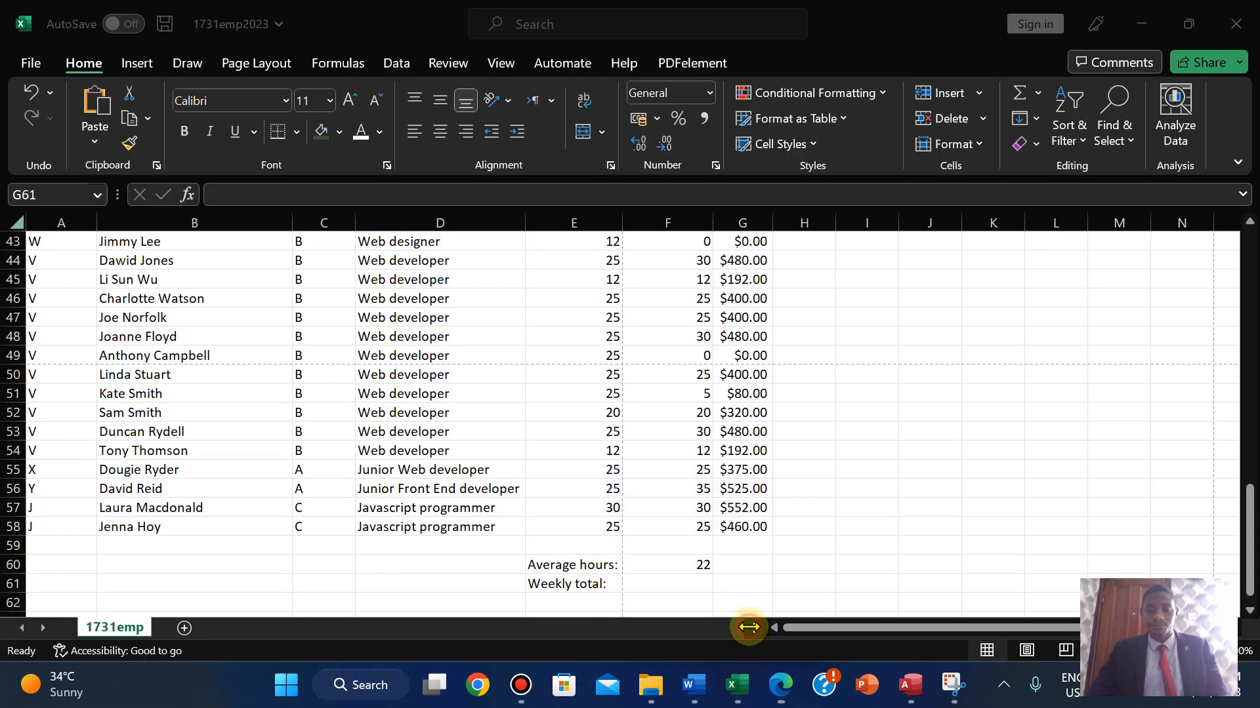
left_click(784, 689)
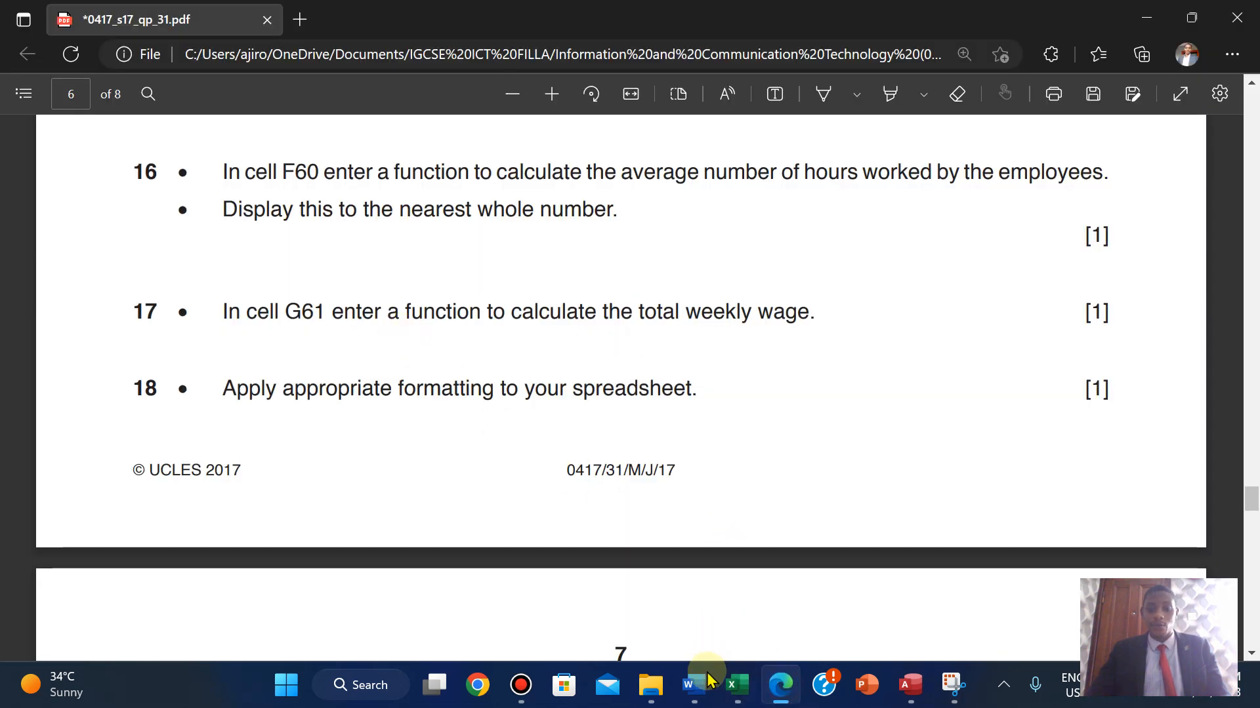
left_click(736, 685)
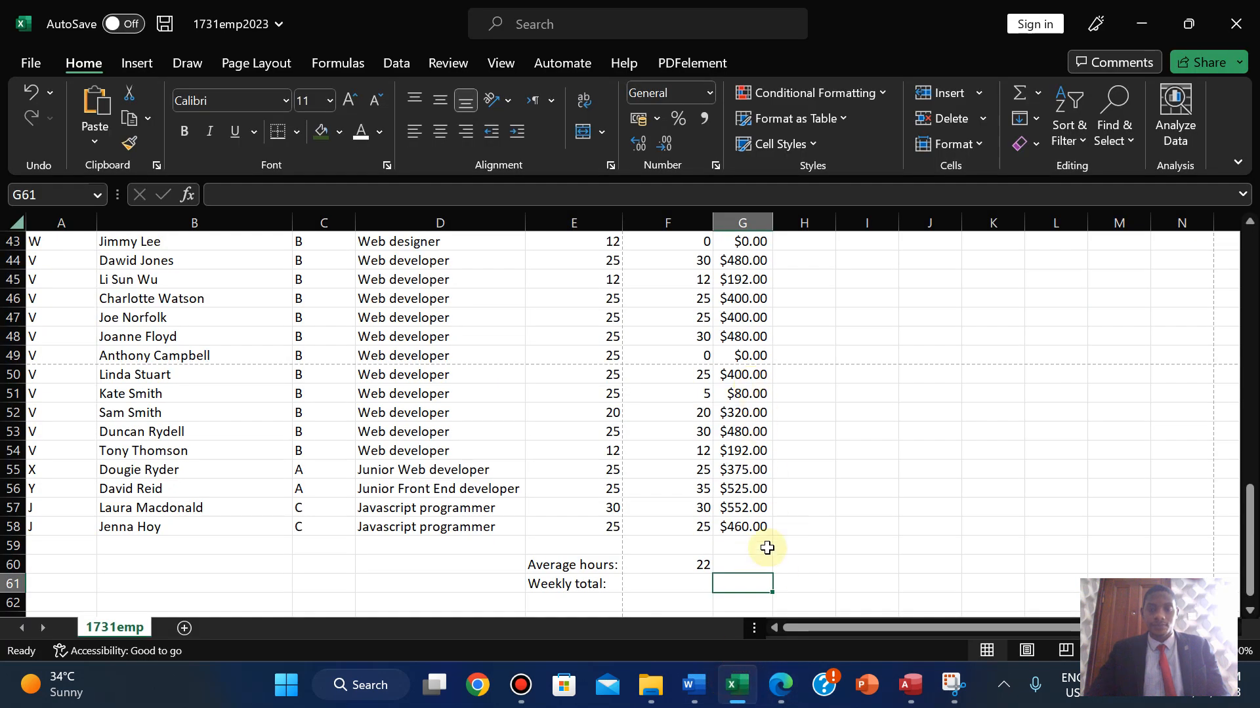
left_click(776, 695)
left_click(736, 685)
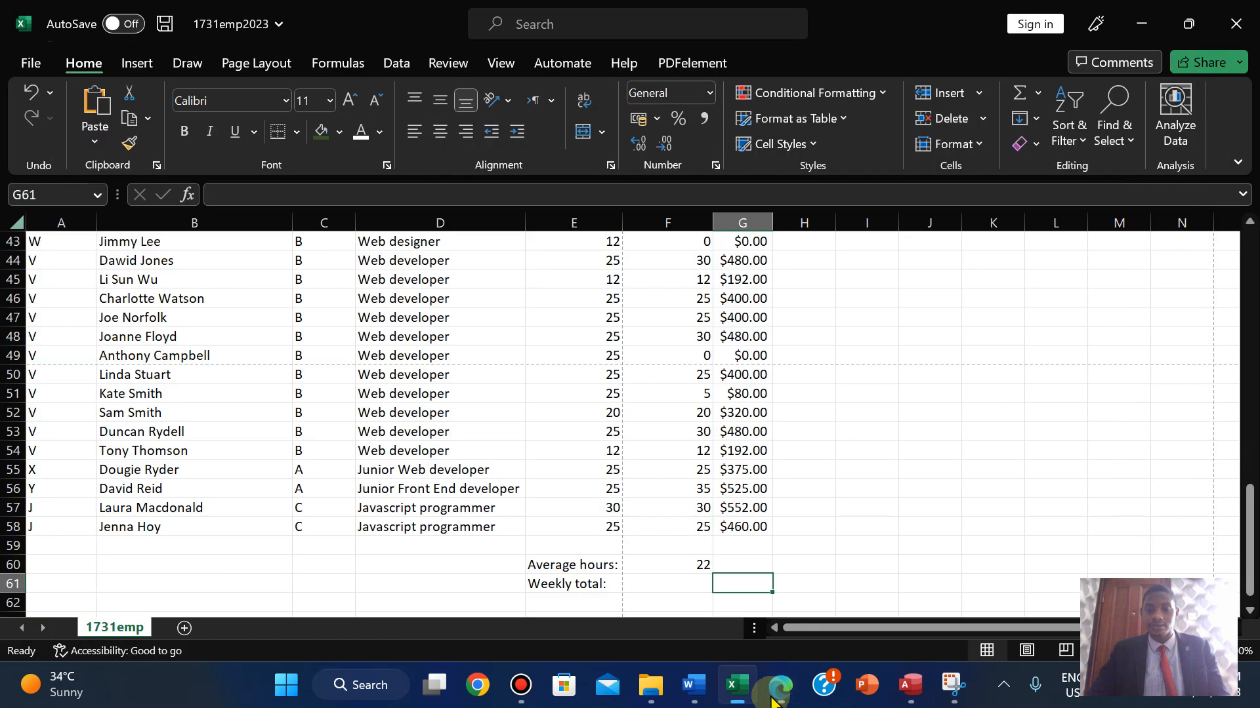
- Enter =SUM(G18:G58) in G61 and autofit column G to display $15,101.00
type("=SUM")
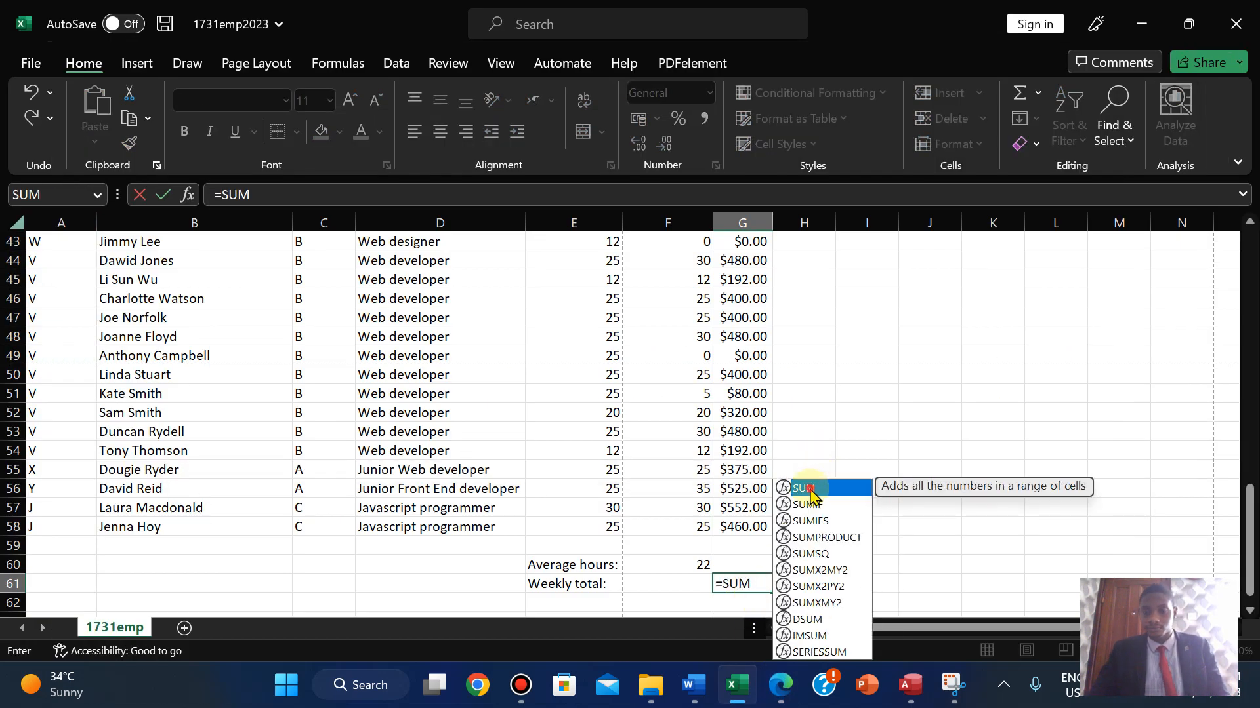
double_click(812, 493)
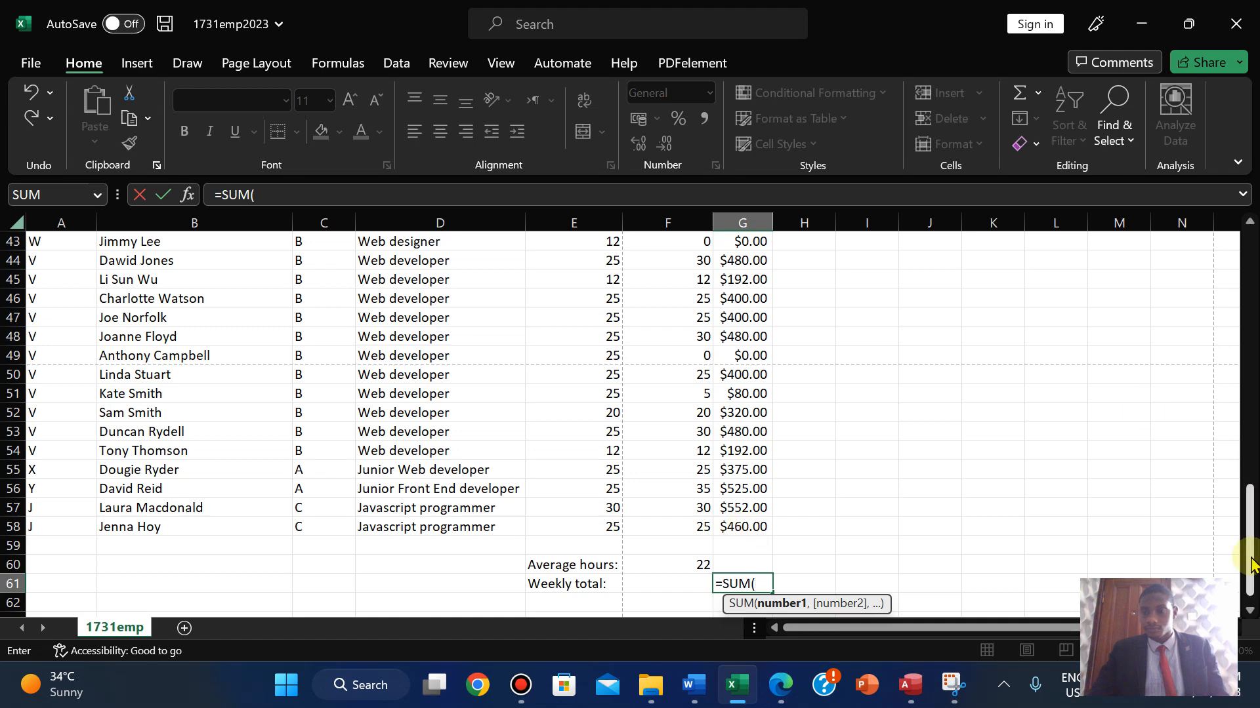
left_click_drag(1251, 563, 1239, 439)
left_click_drag(1232, 391, 965, 350)
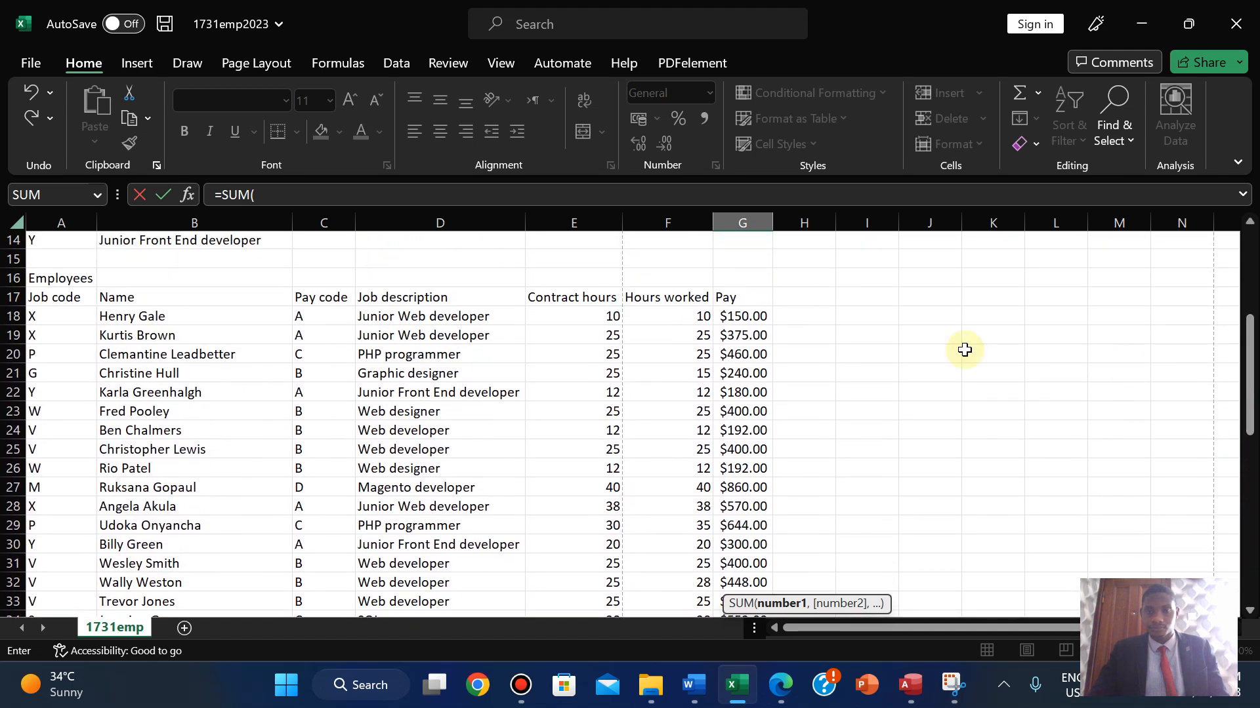
left_click_drag(746, 317, 759, 566)
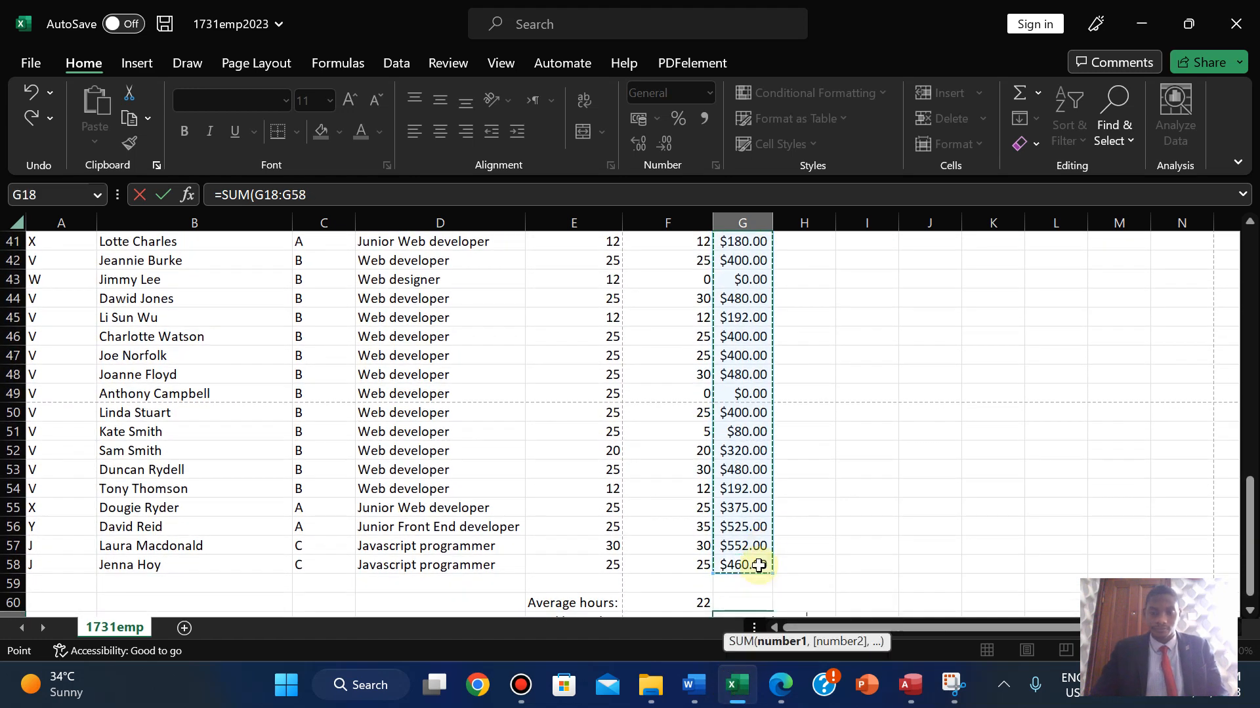
type(")")
key("Return")
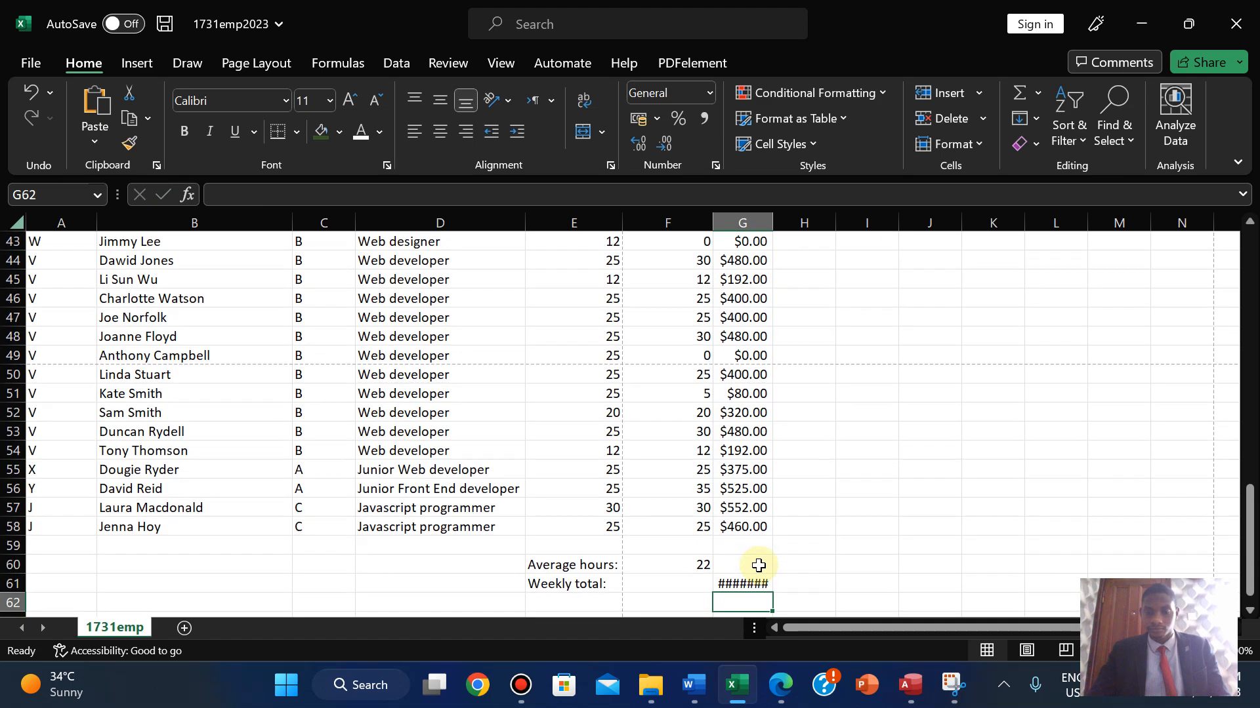
double_click(777, 220)
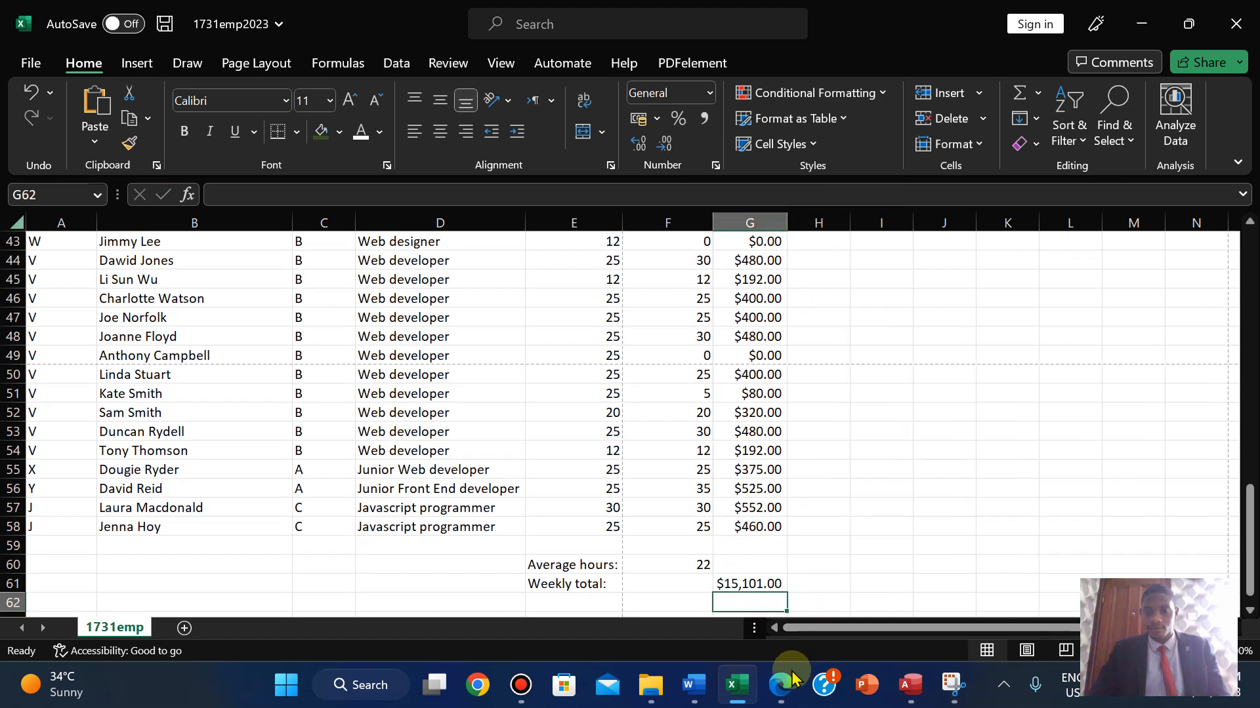
left_click(782, 689)
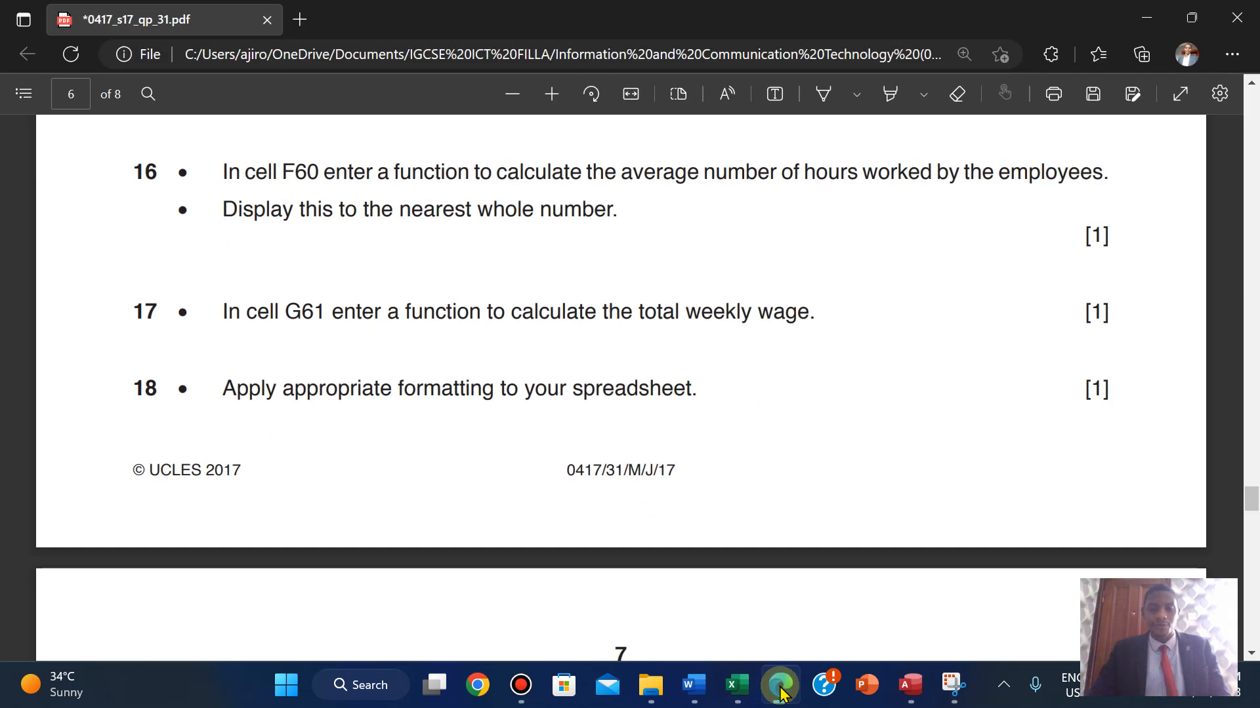
- Highlight questions 16–18 in green in the exam paper, then go back to Excel
left_click(781, 692)
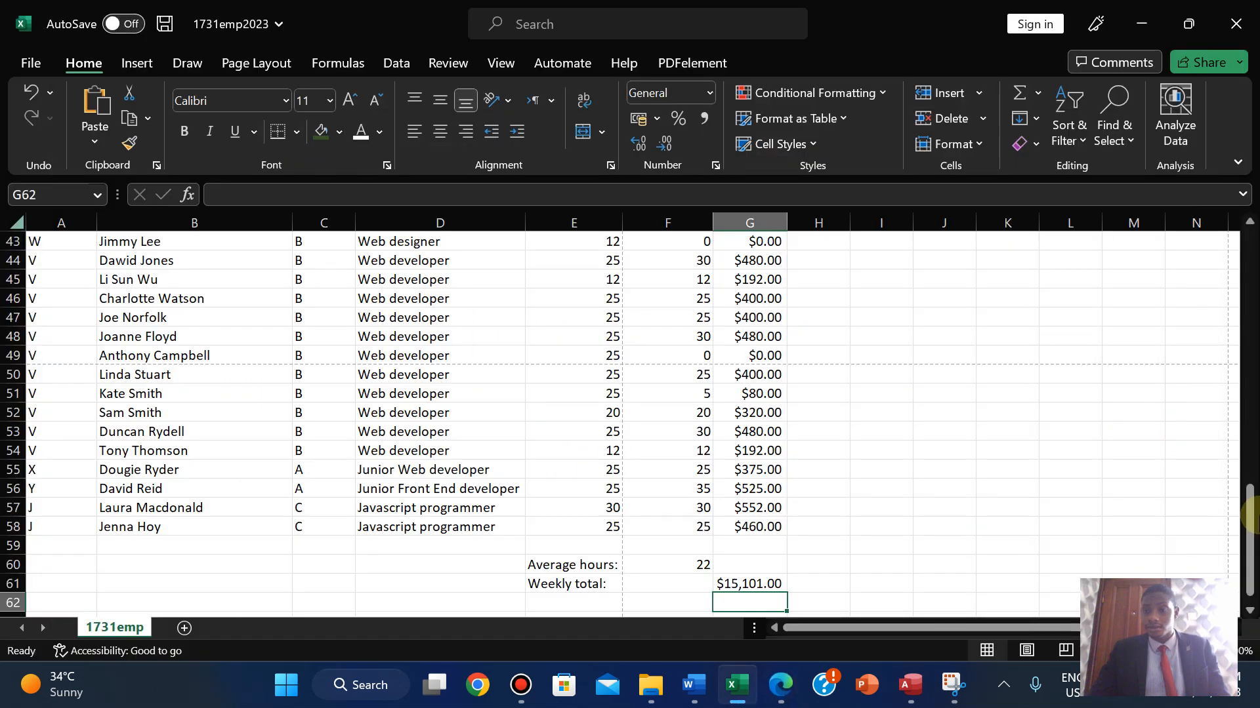
left_click_drag(1247, 539, 1209, 576)
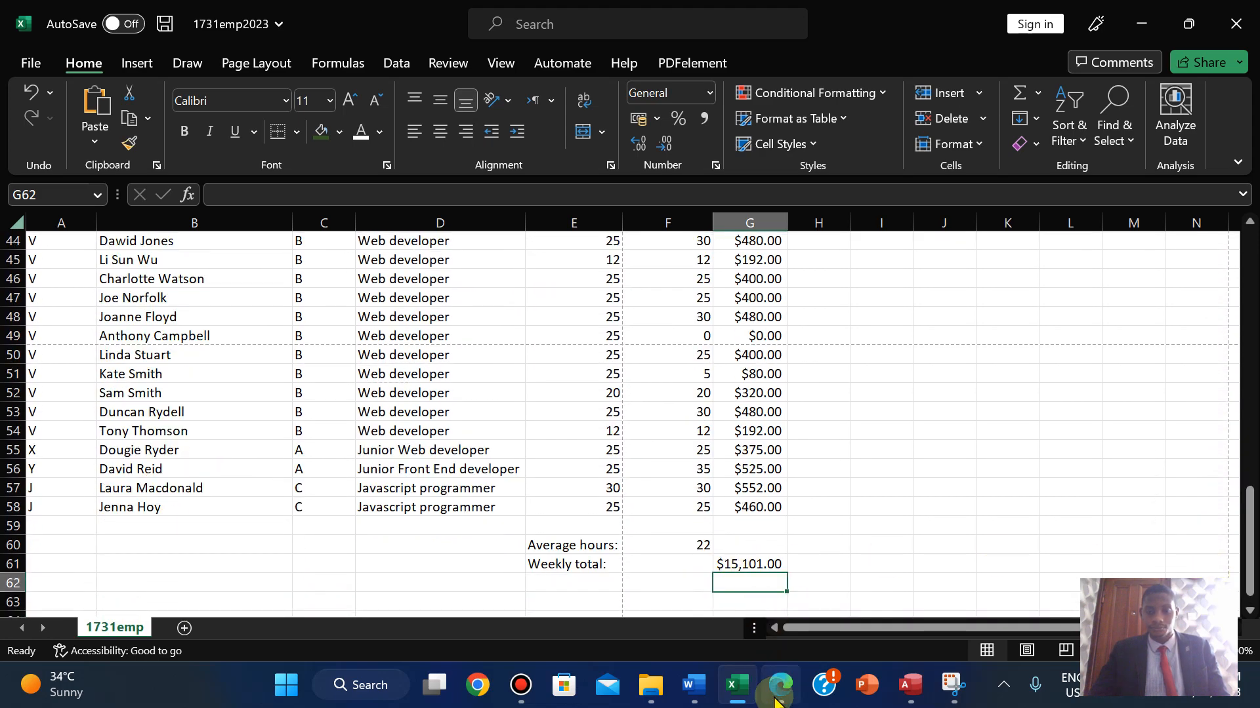
left_click(781, 685)
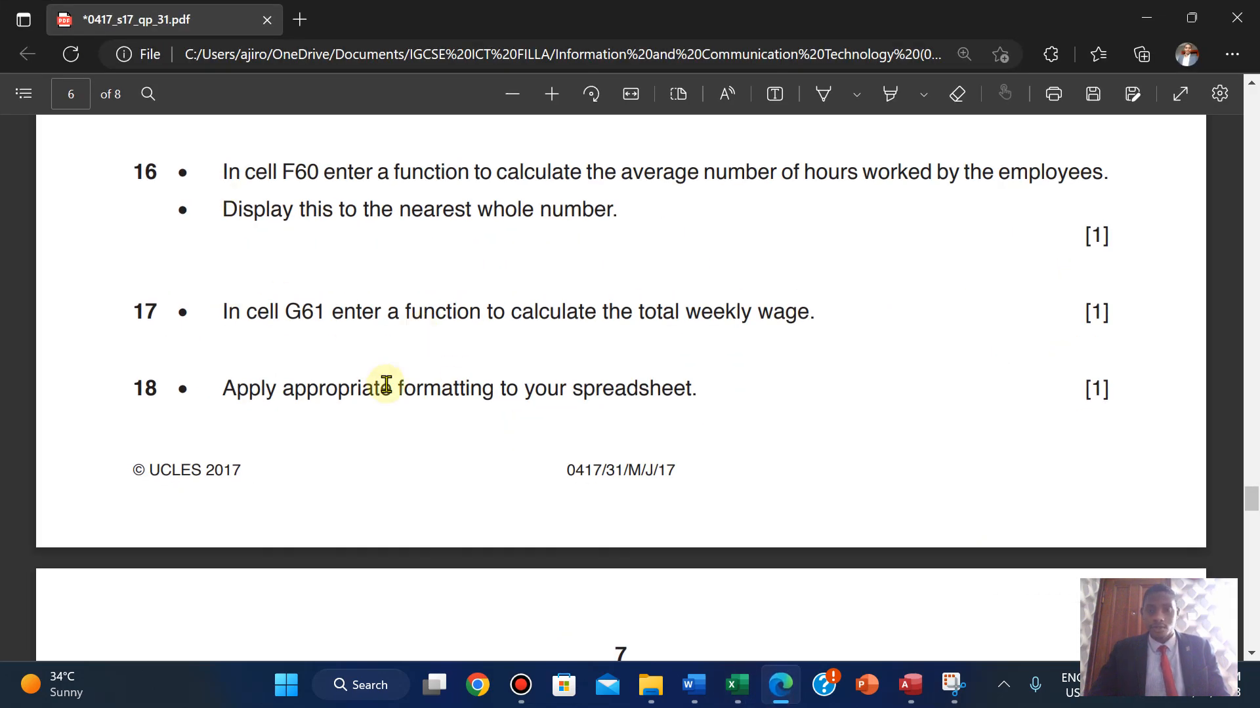
left_click_drag(223, 169, 1102, 398)
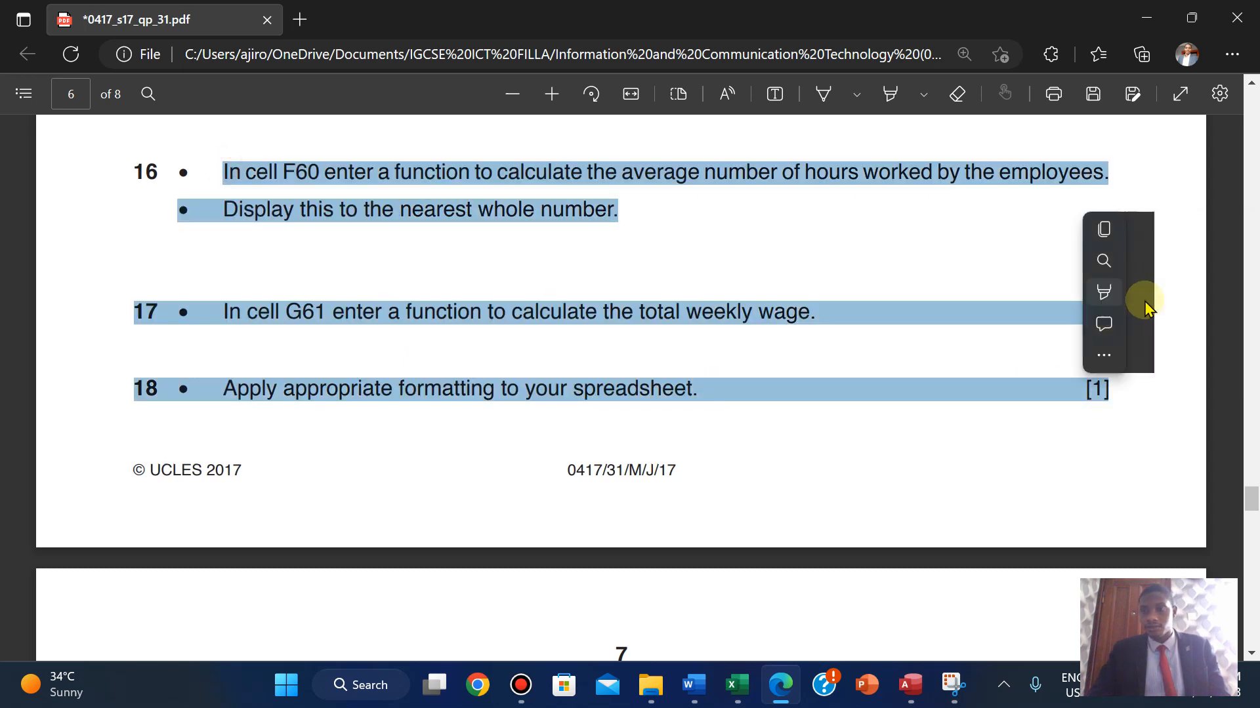
mouse_move(1148, 298)
left_click(1018, 324)
scroll(1021, 326, "down", 9)
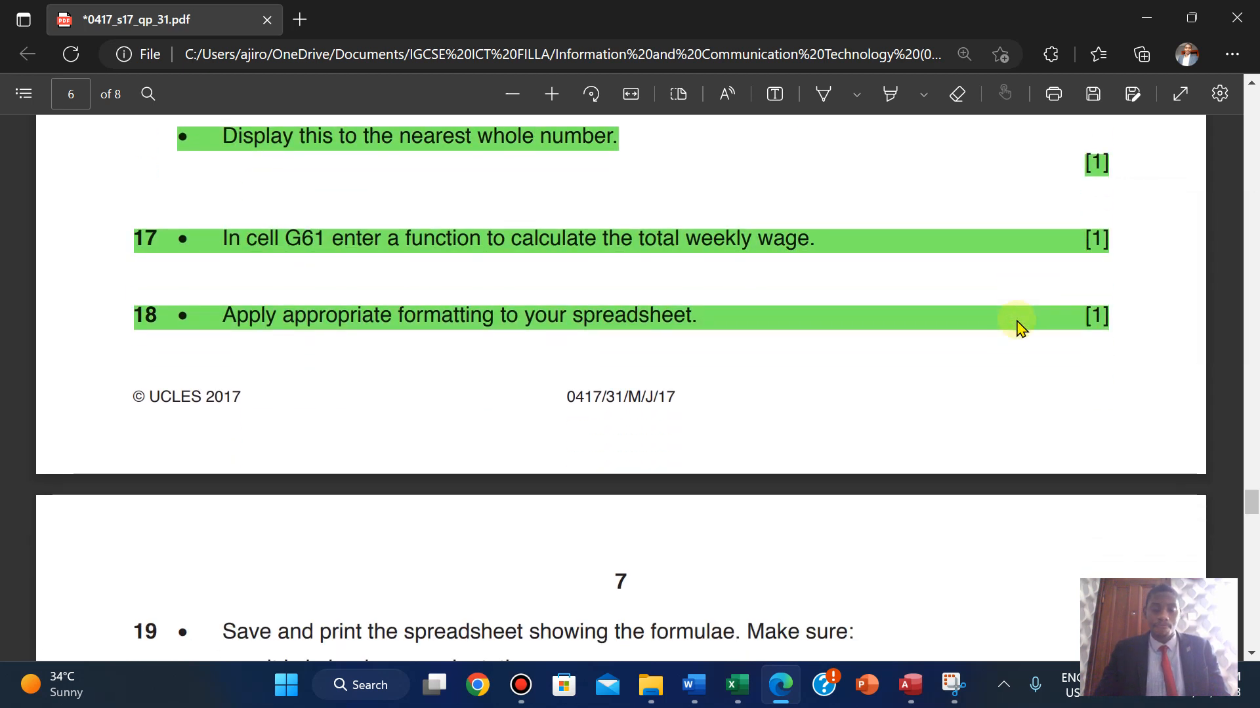
scroll(1021, 326, "up", 2)
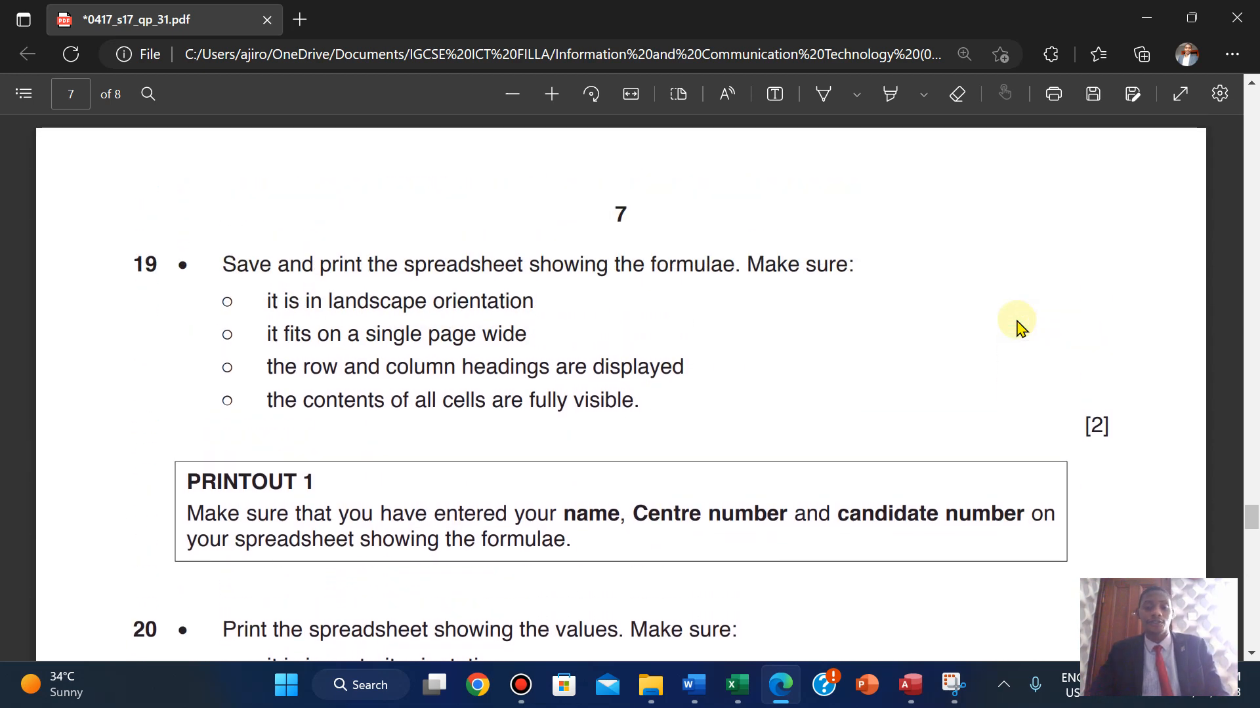
left_click(737, 684)
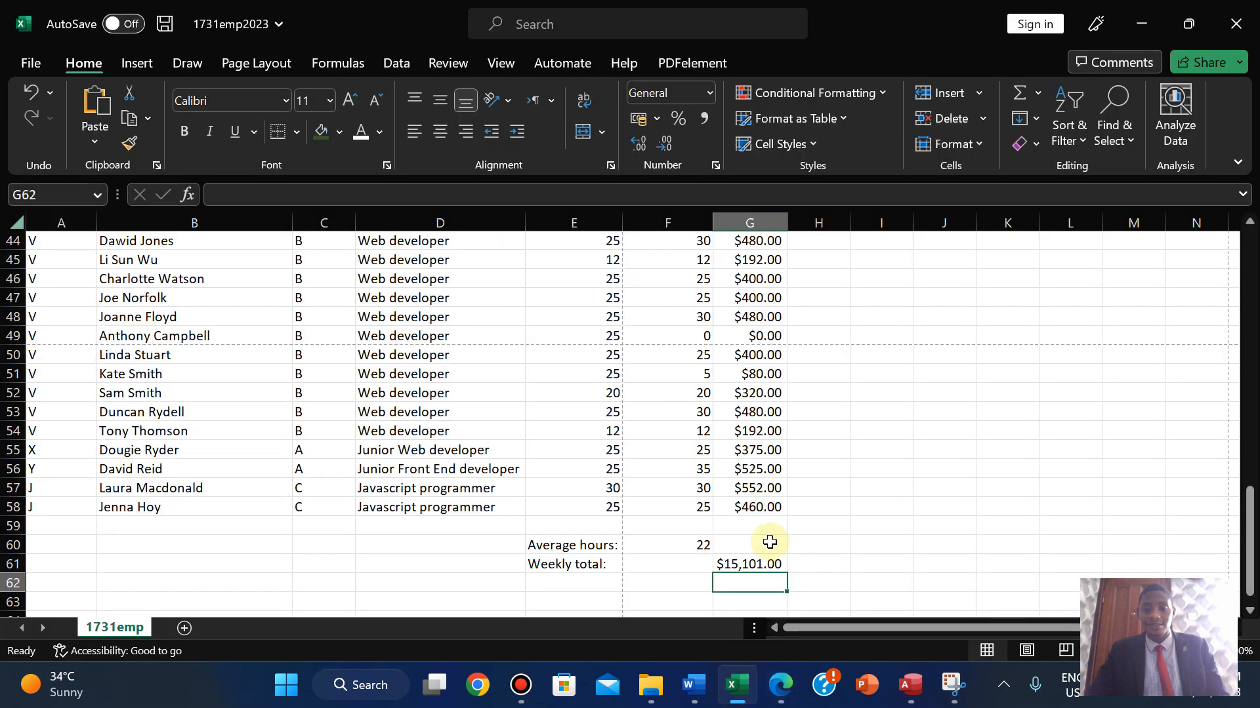
- Save the workbook and switch the sheet to Show Formulas
left_click(9, 63)
left_click(60, 287)
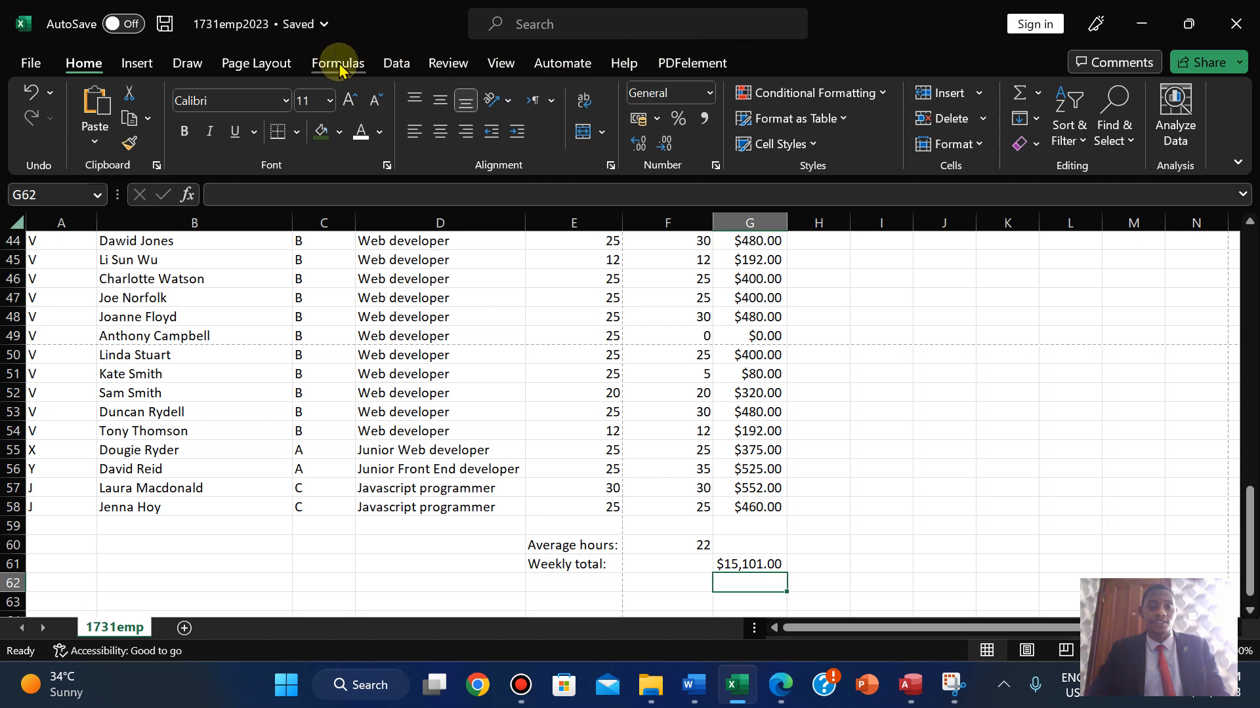
left_click(338, 63)
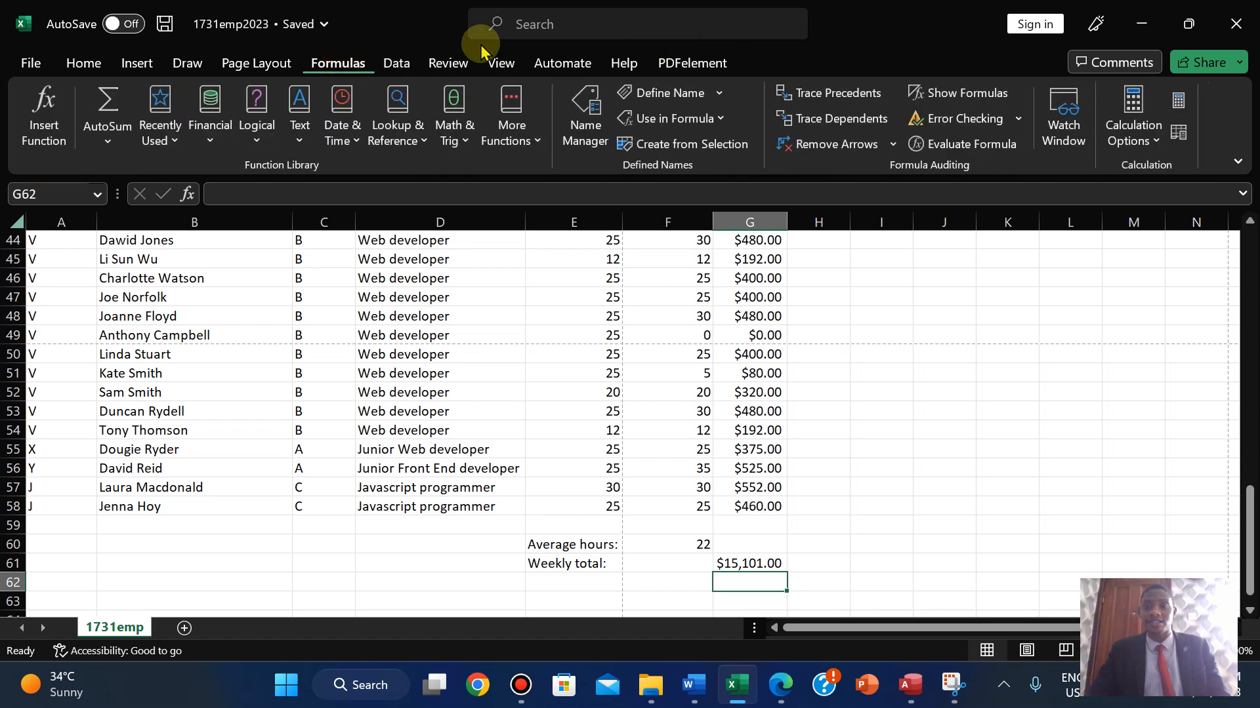
left_click(984, 93)
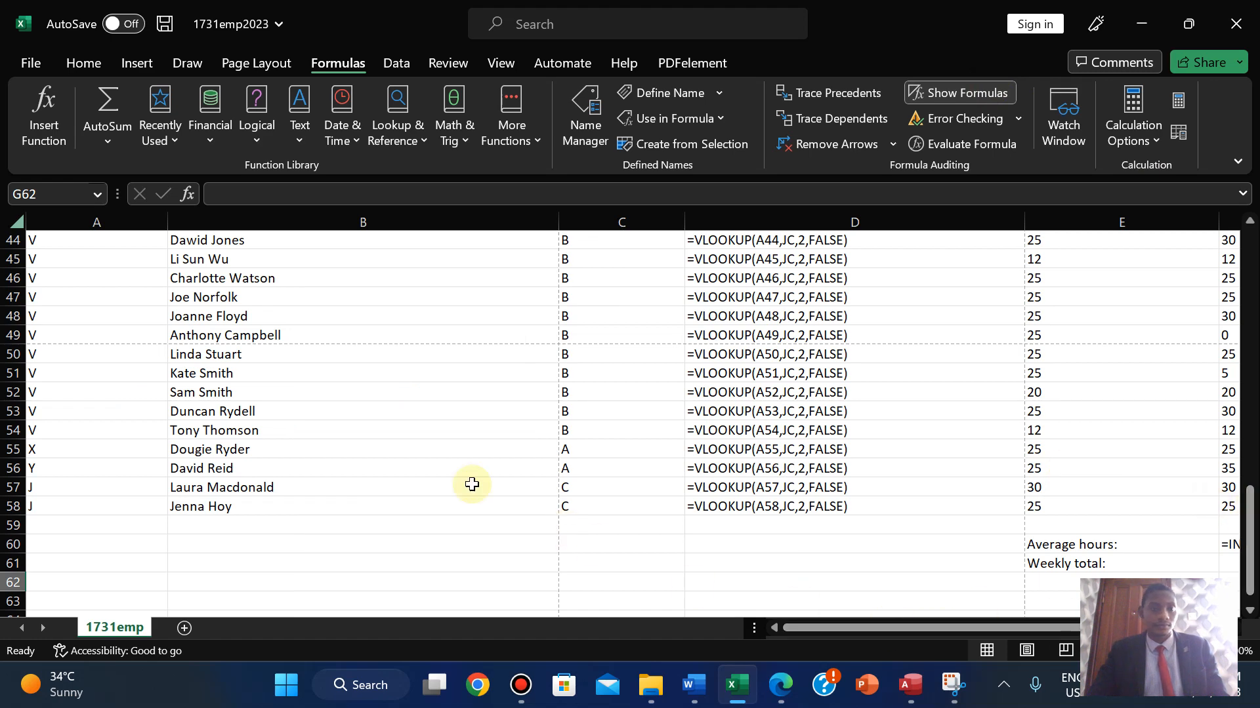
- Resize columns A–G to fit their formulas, widening G to show them fully
left_click_drag(167, 226, 98, 225)
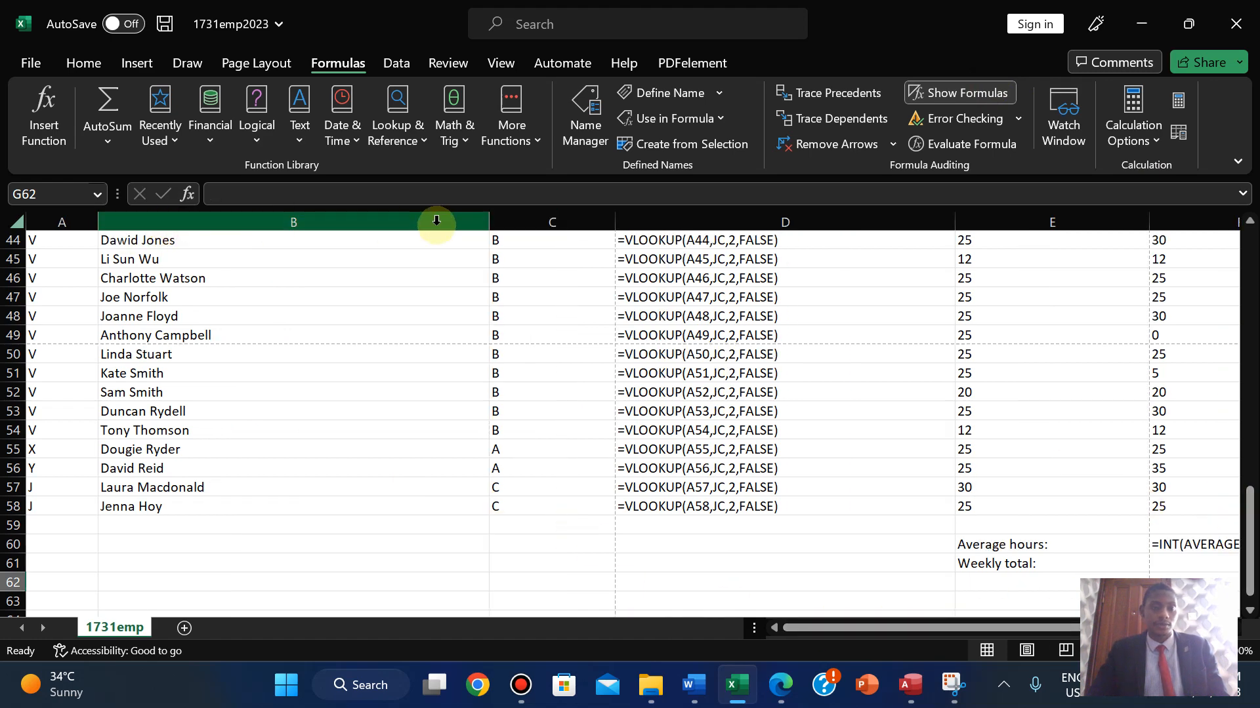
double_click(494, 218)
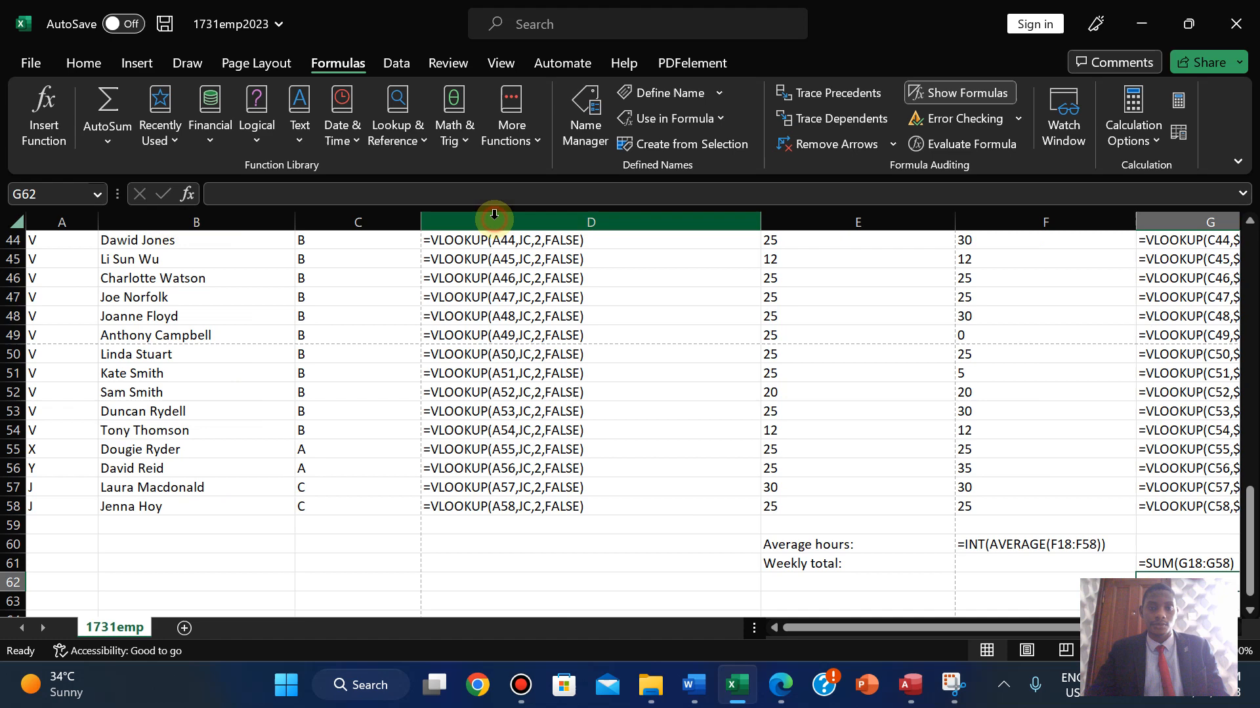
double_click(417, 221)
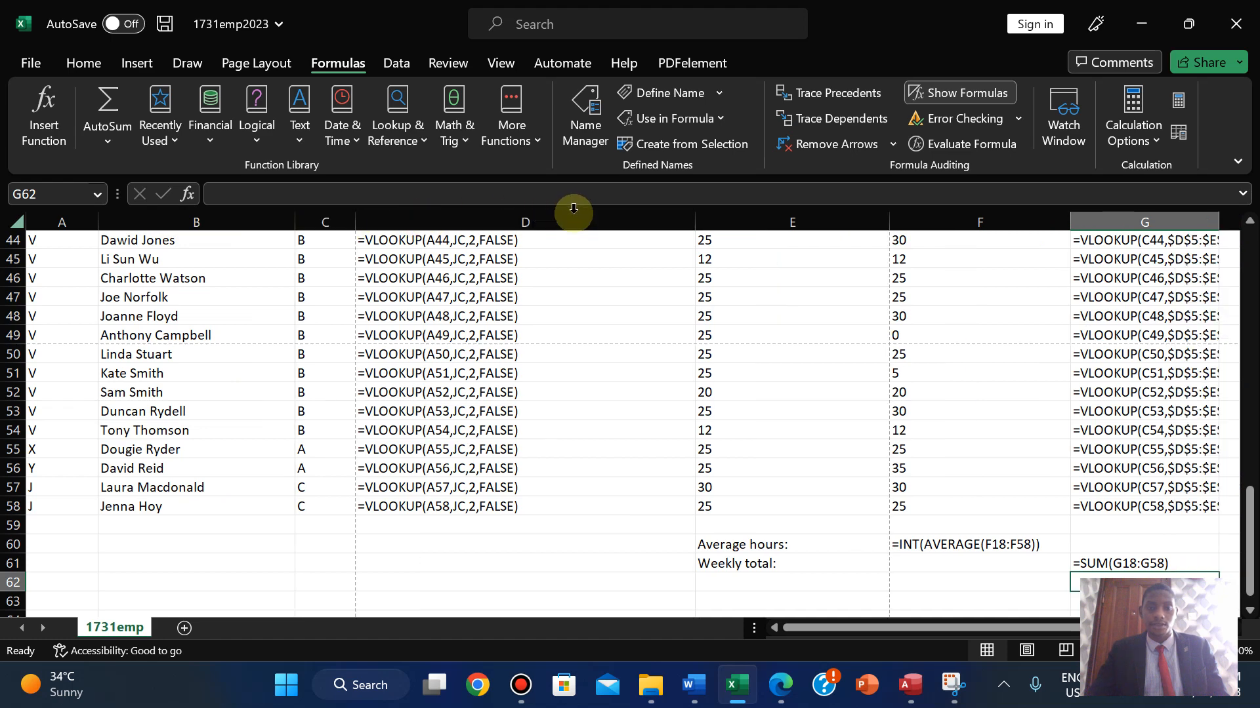
double_click(695, 223)
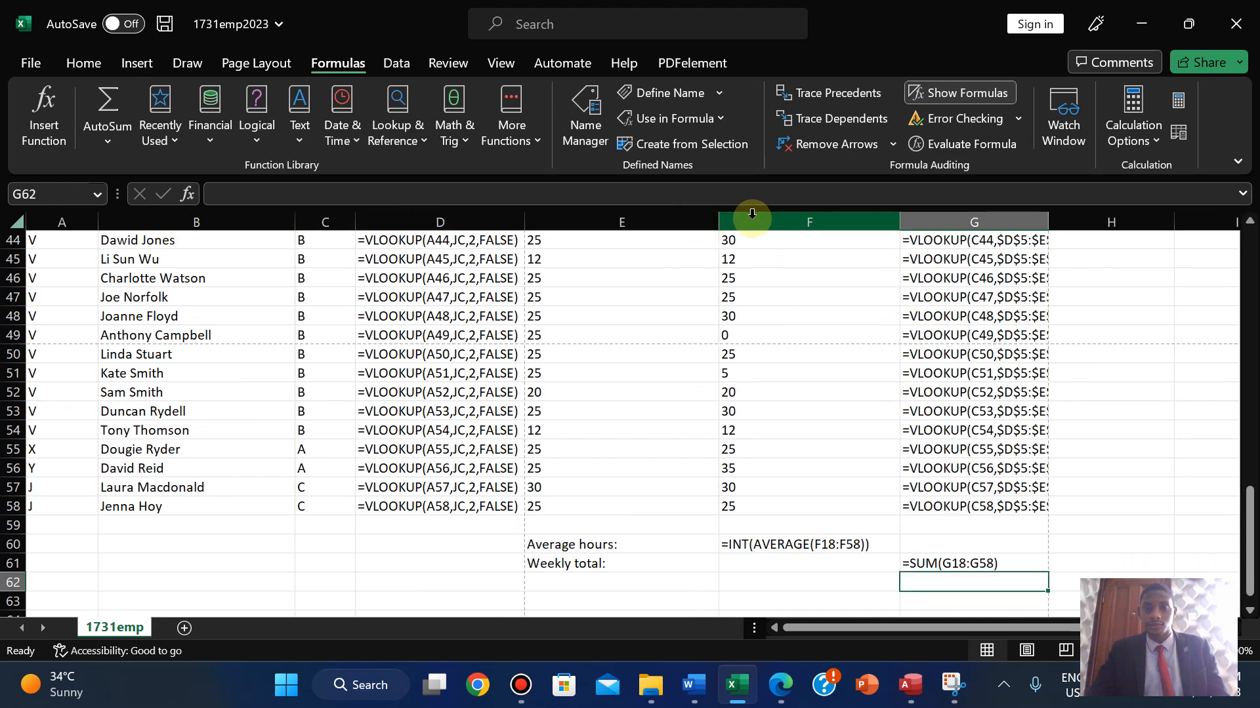
double_click(718, 219)
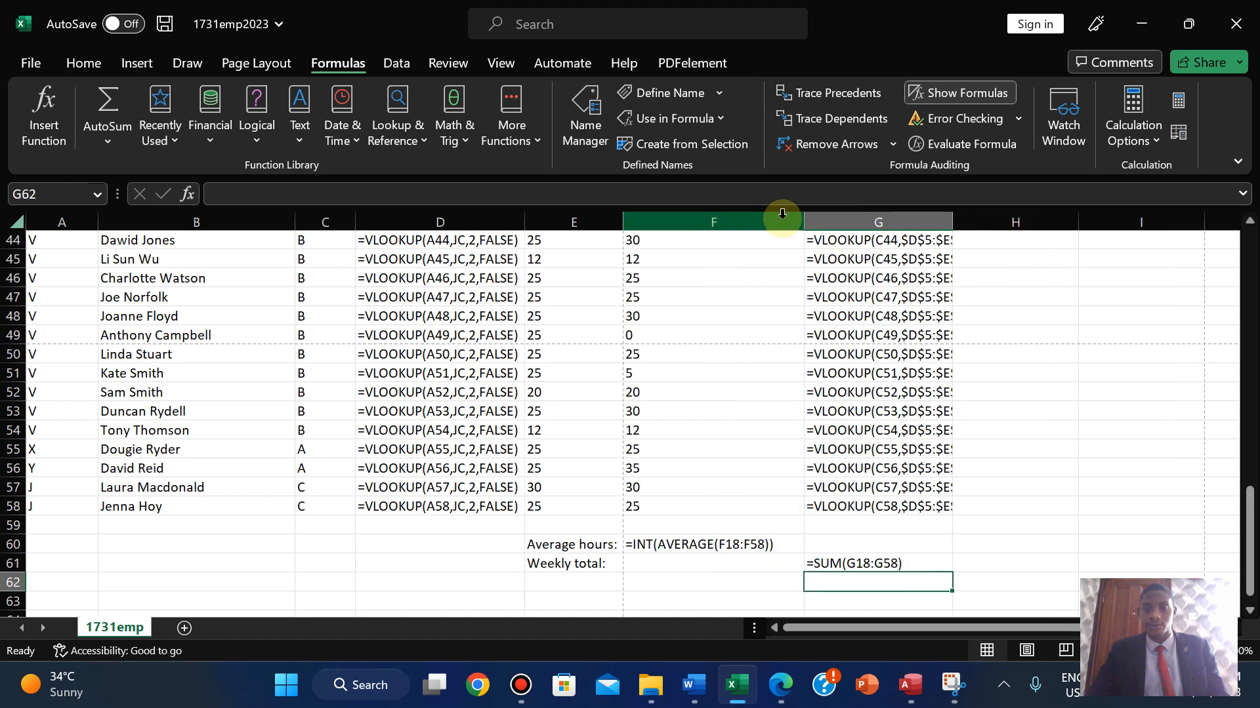
left_click_drag(807, 222, 781, 222)
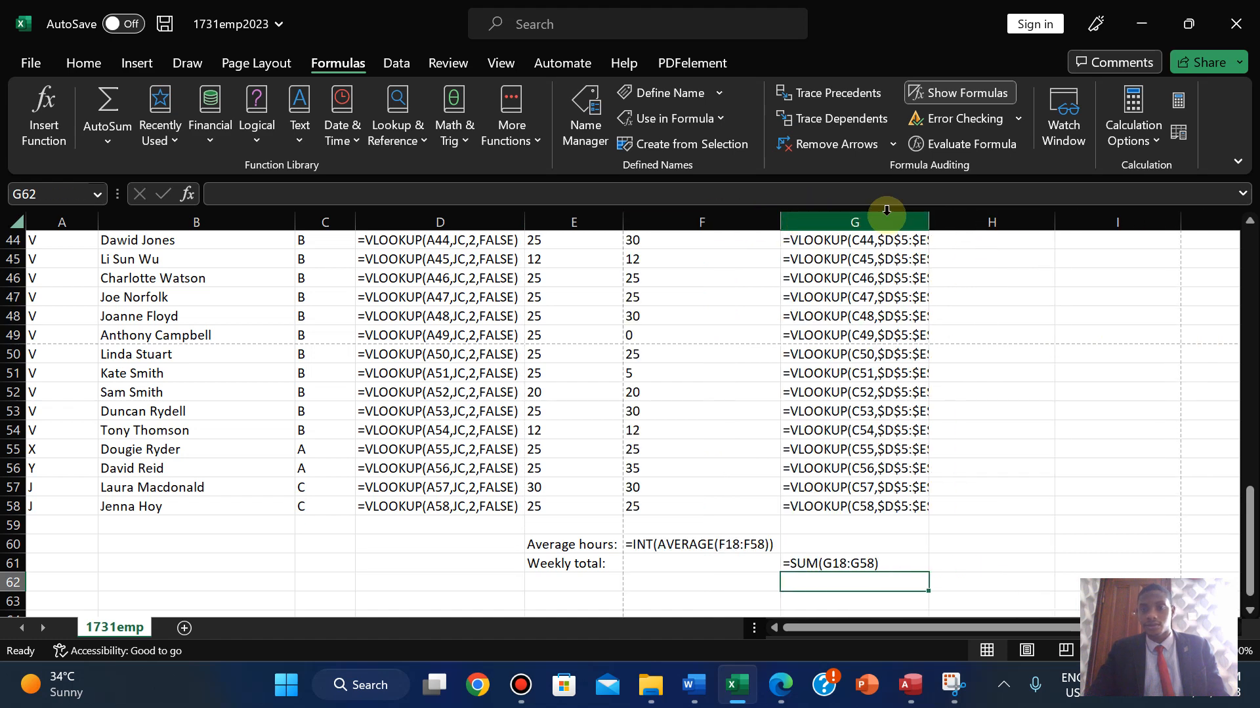
double_click(929, 211)
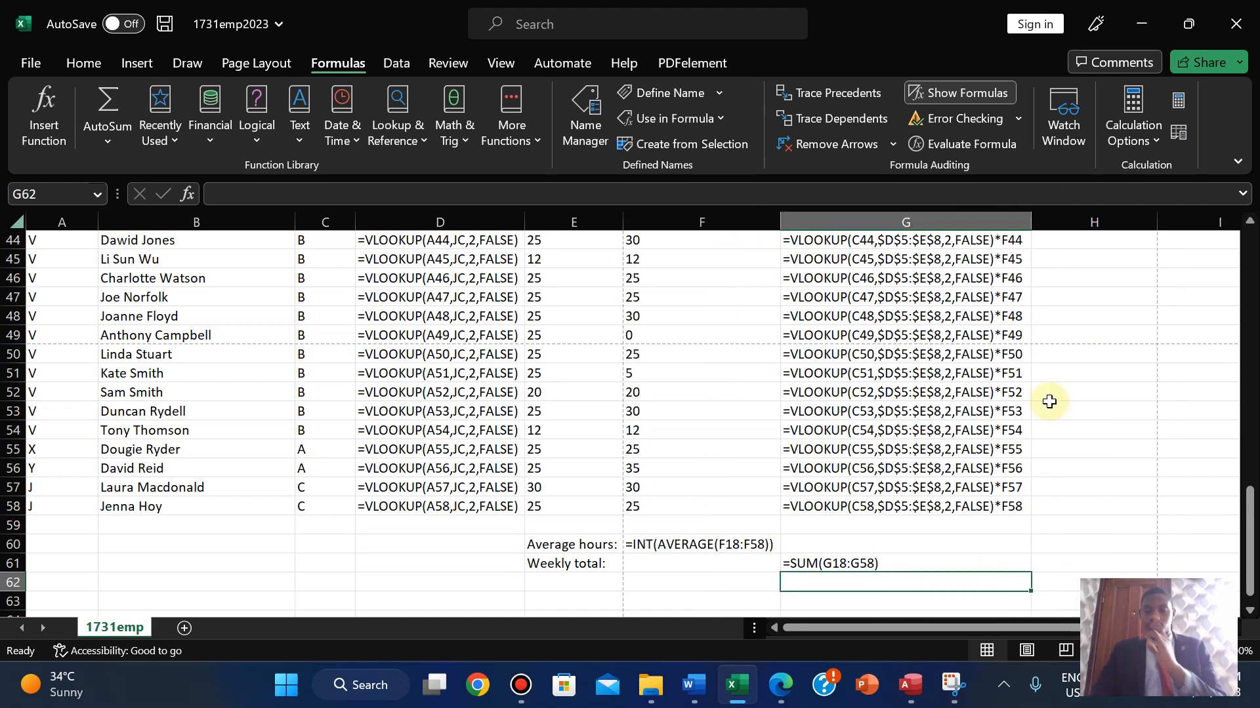
left_click_drag(1246, 514, 1229, 348)
left_click(781, 685)
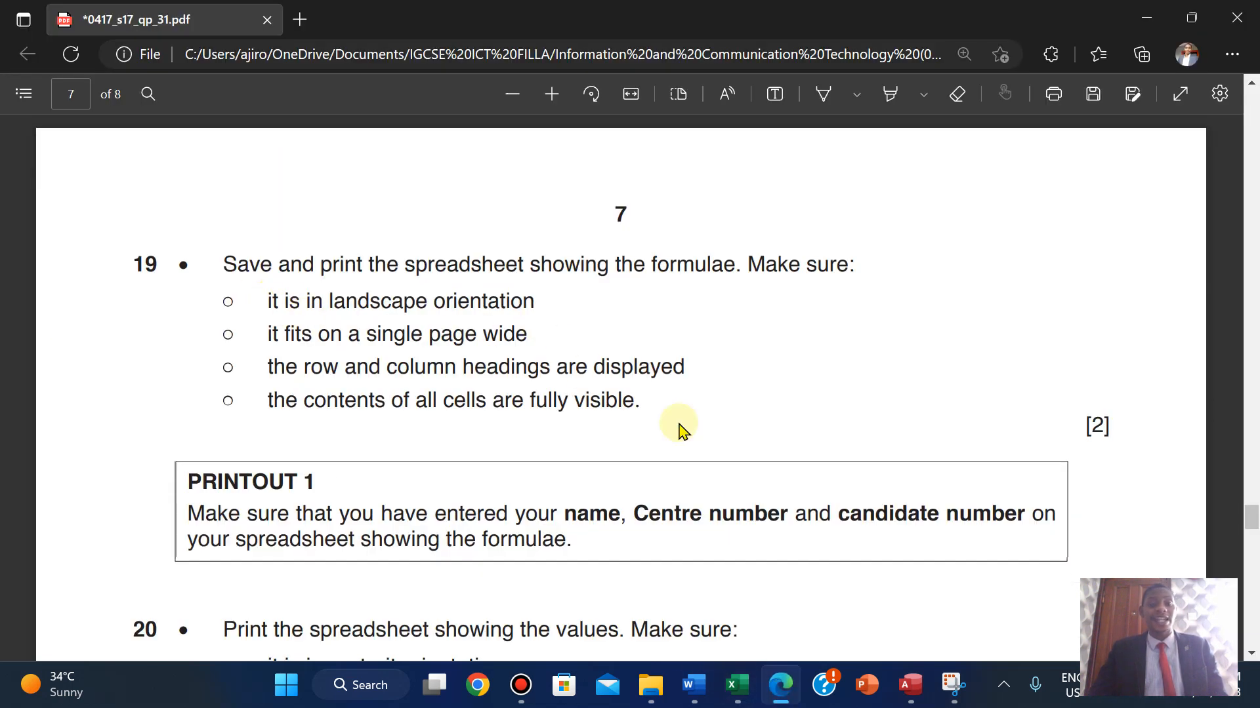
- Set the printout orientation to Landscape in the print settings
left_click(743, 696)
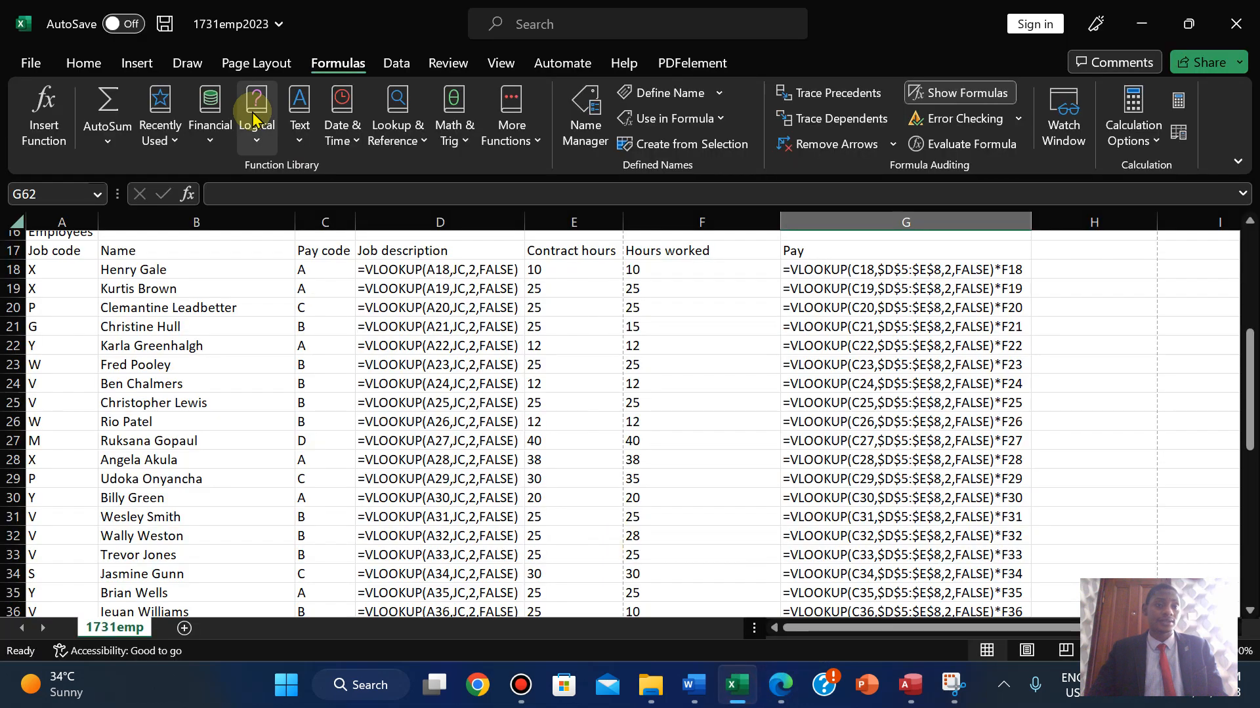
left_click(24, 58)
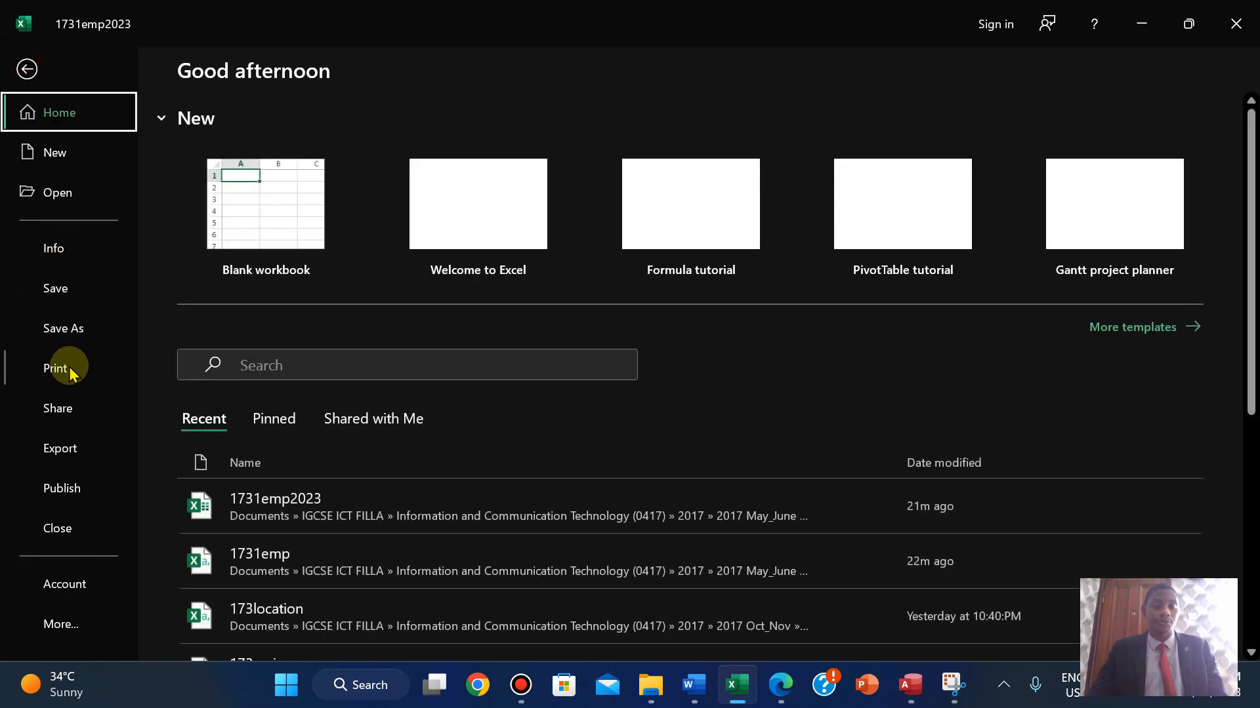
left_click(71, 368)
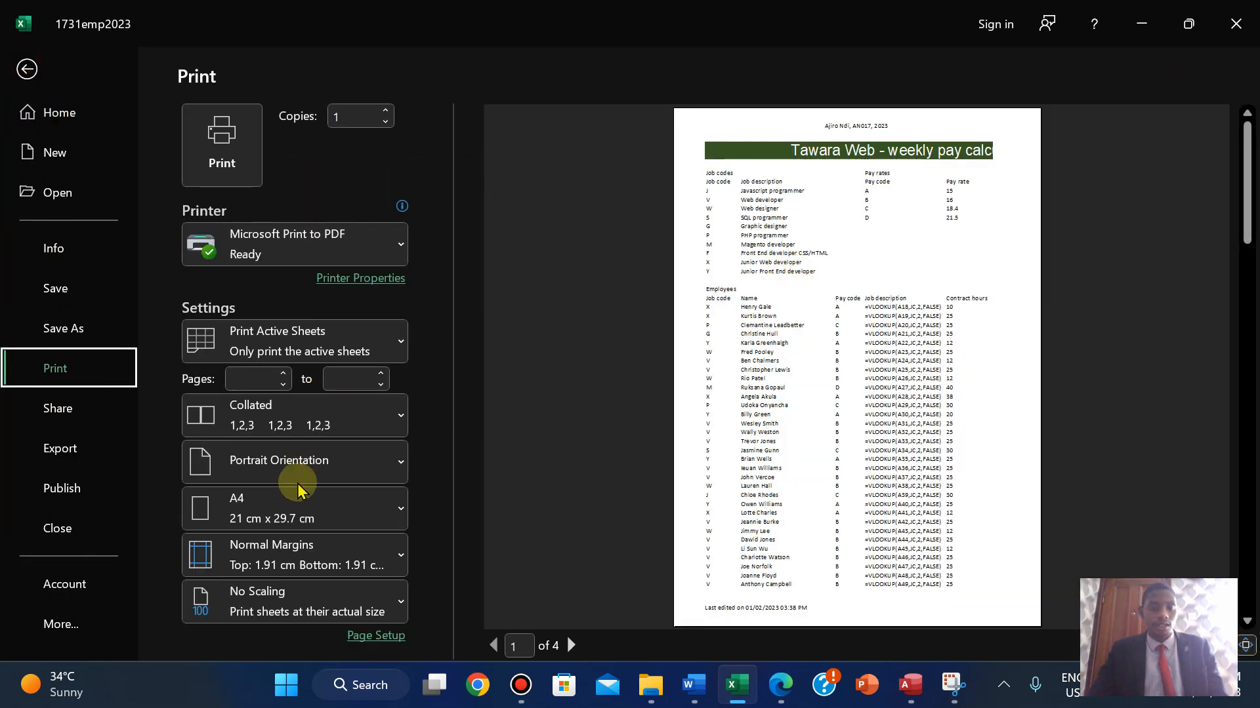
left_click(298, 477)
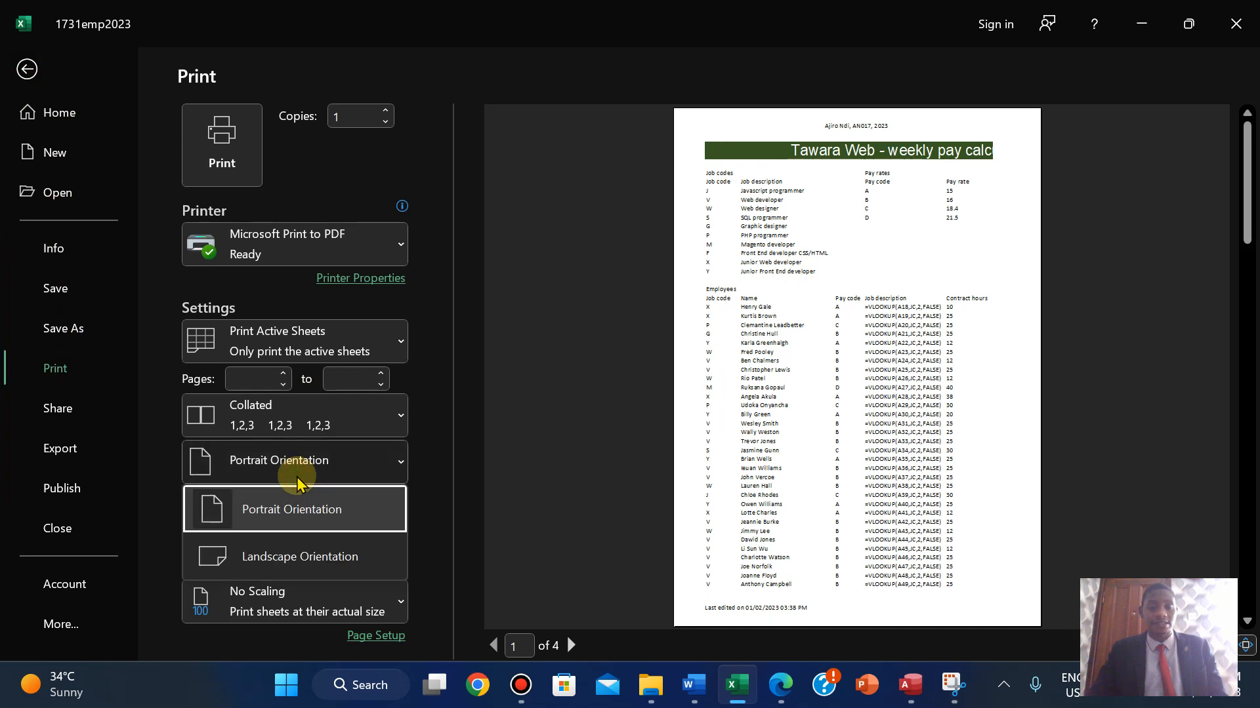
left_click(283, 557)
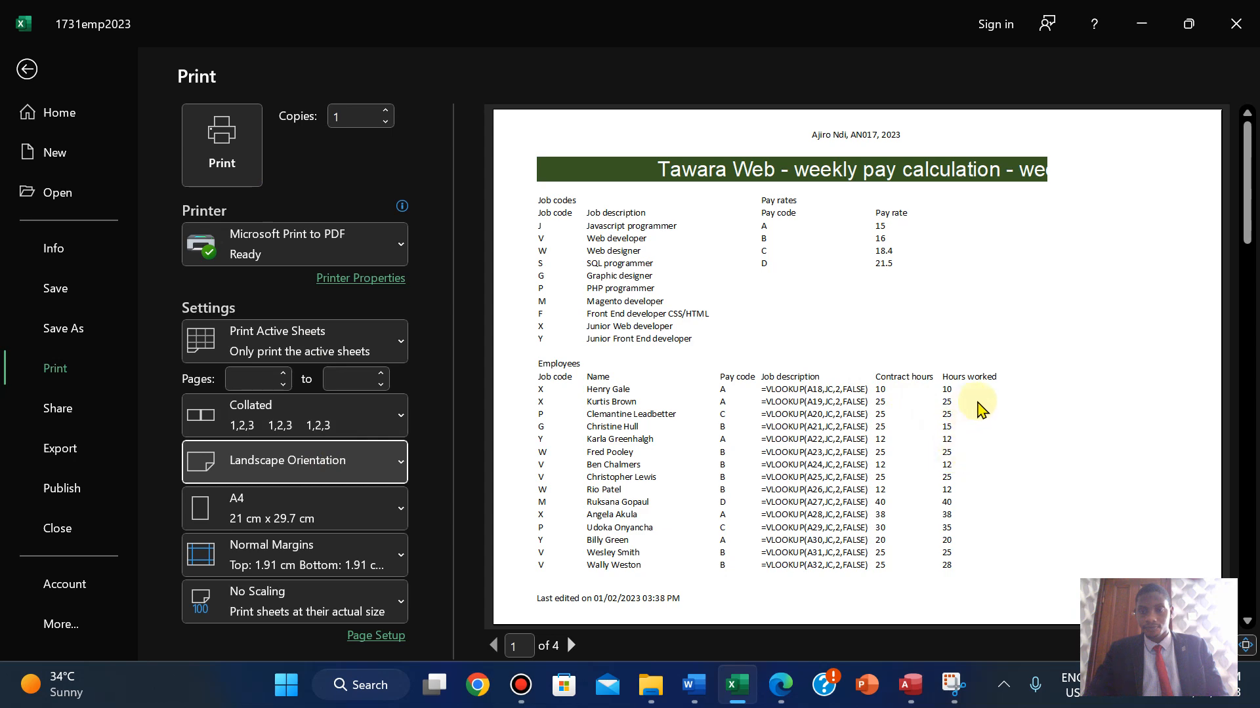
- Change the printout scaling from No Scaling to Fit Sheet on One Page
left_click(787, 689)
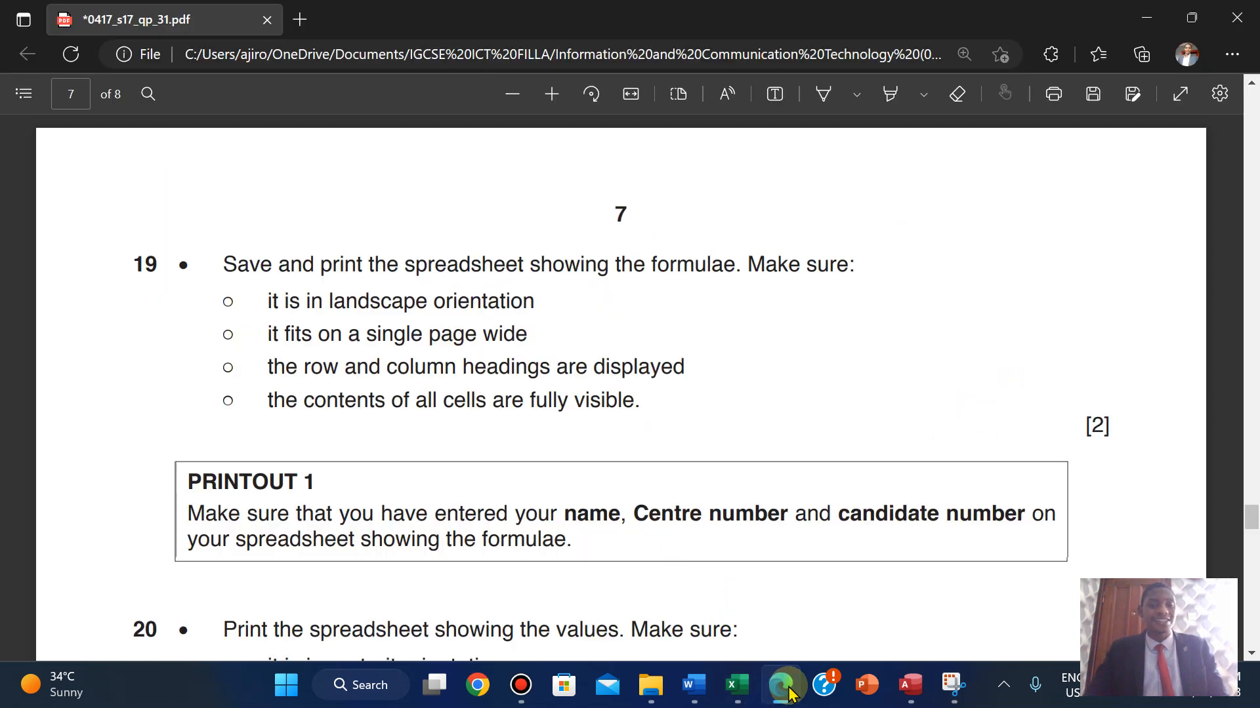
left_click(787, 688)
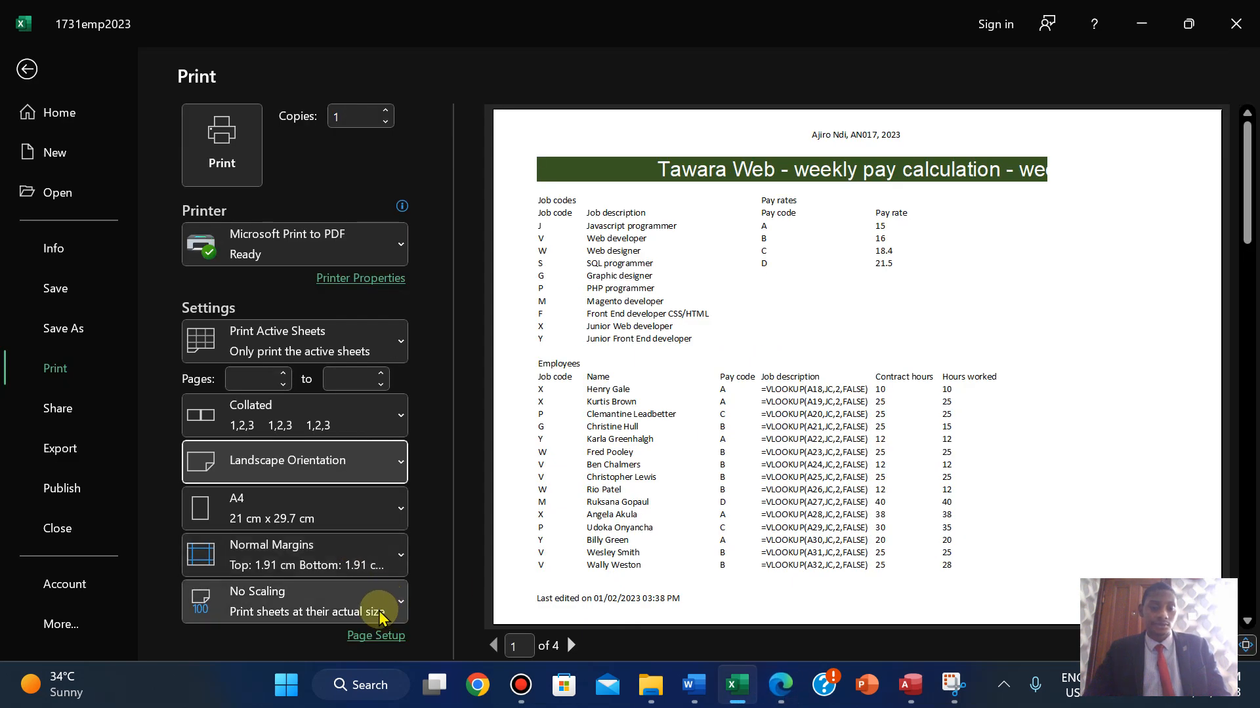
left_click(379, 614)
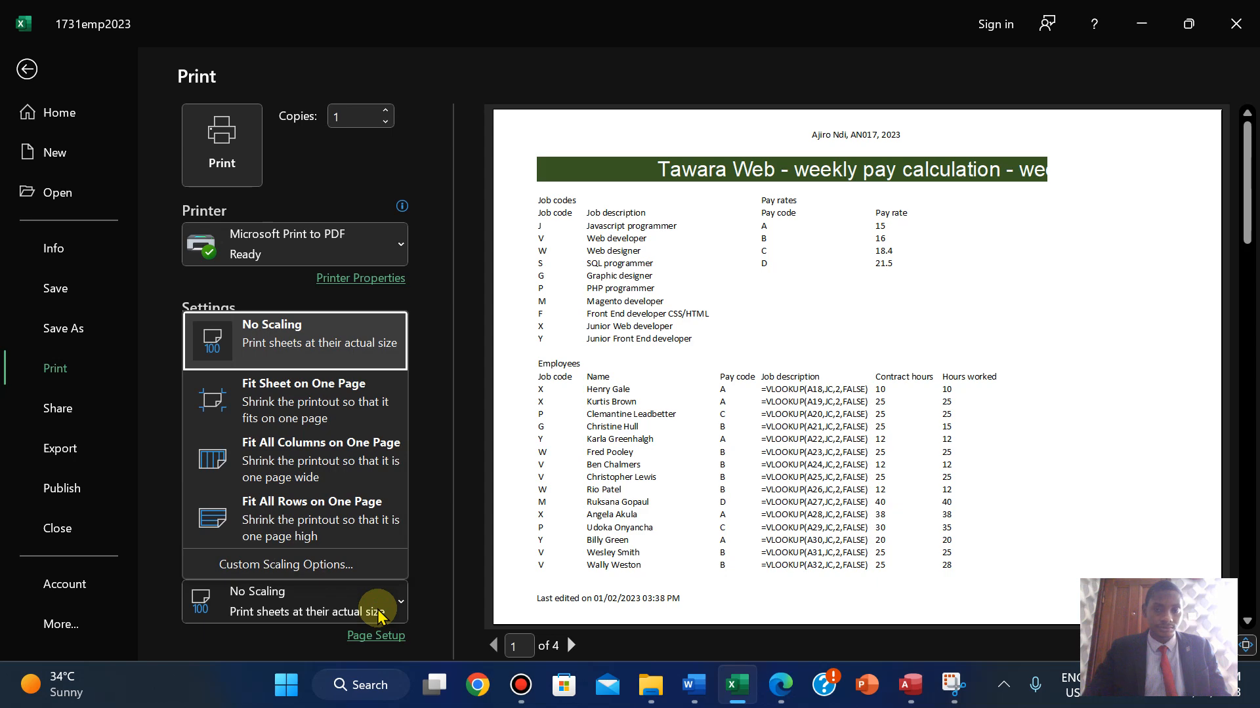
left_click(324, 515)
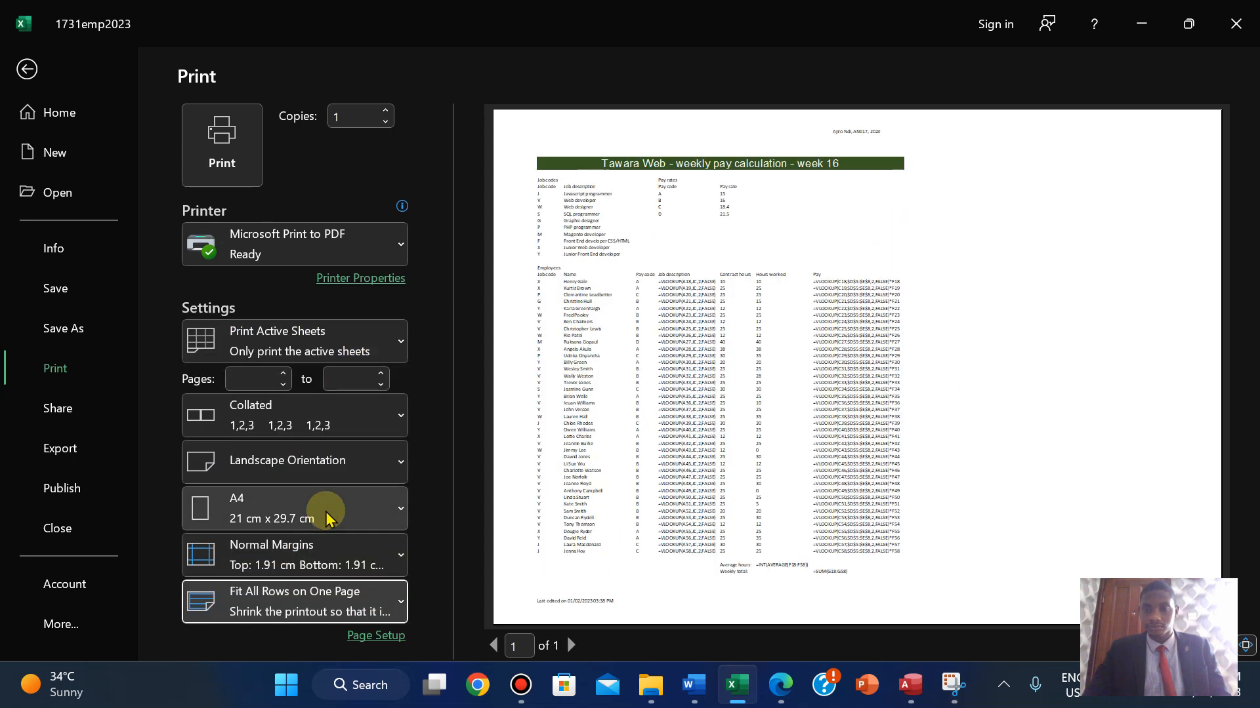
left_click(366, 603)
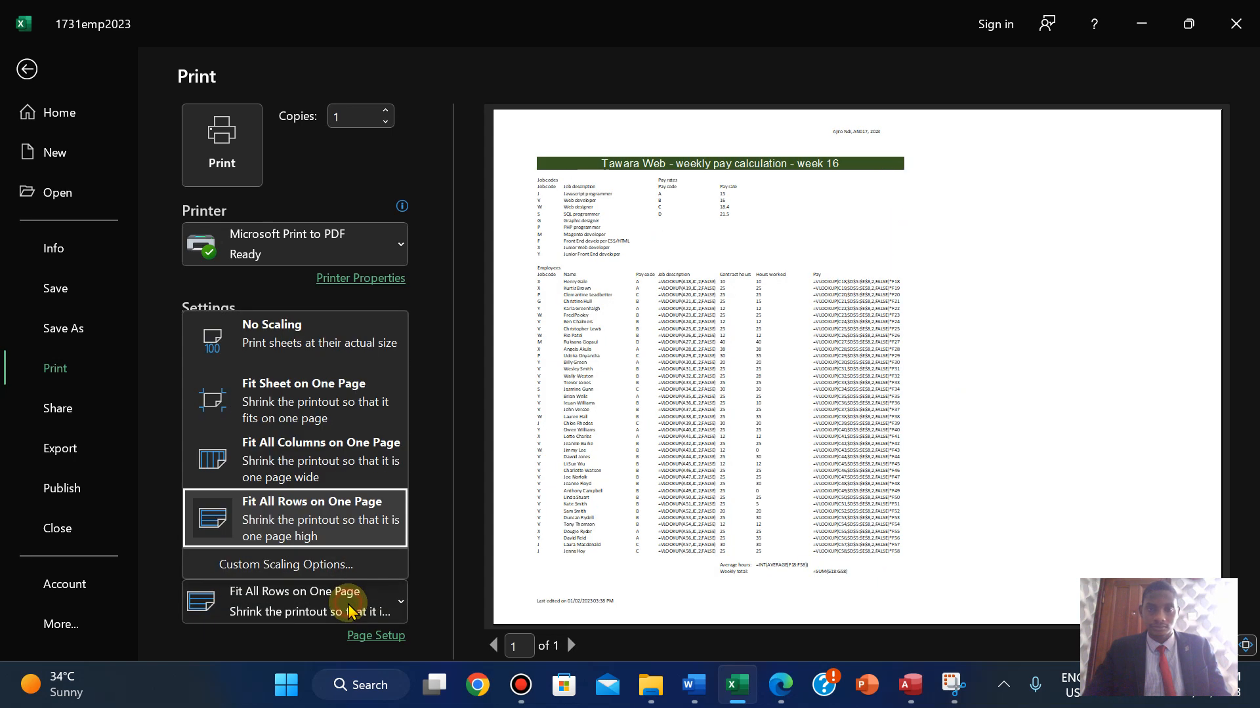
left_click(315, 408)
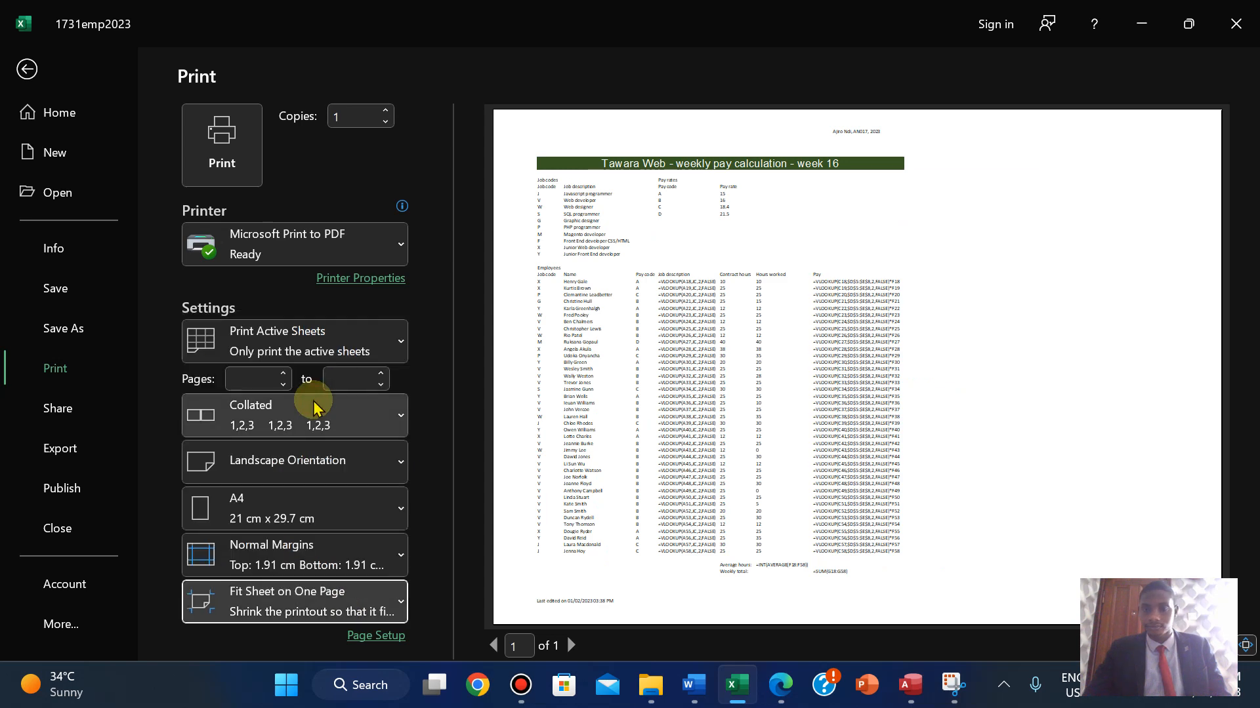
left_click(787, 684)
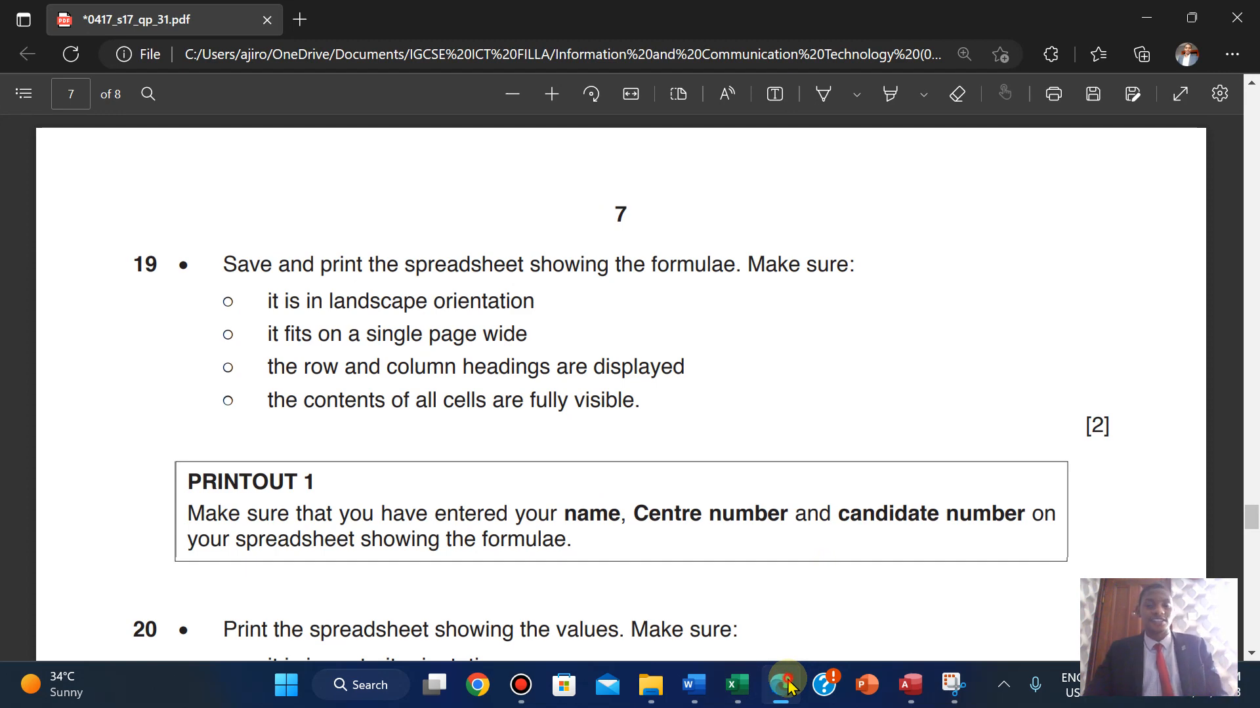
left_click(789, 686)
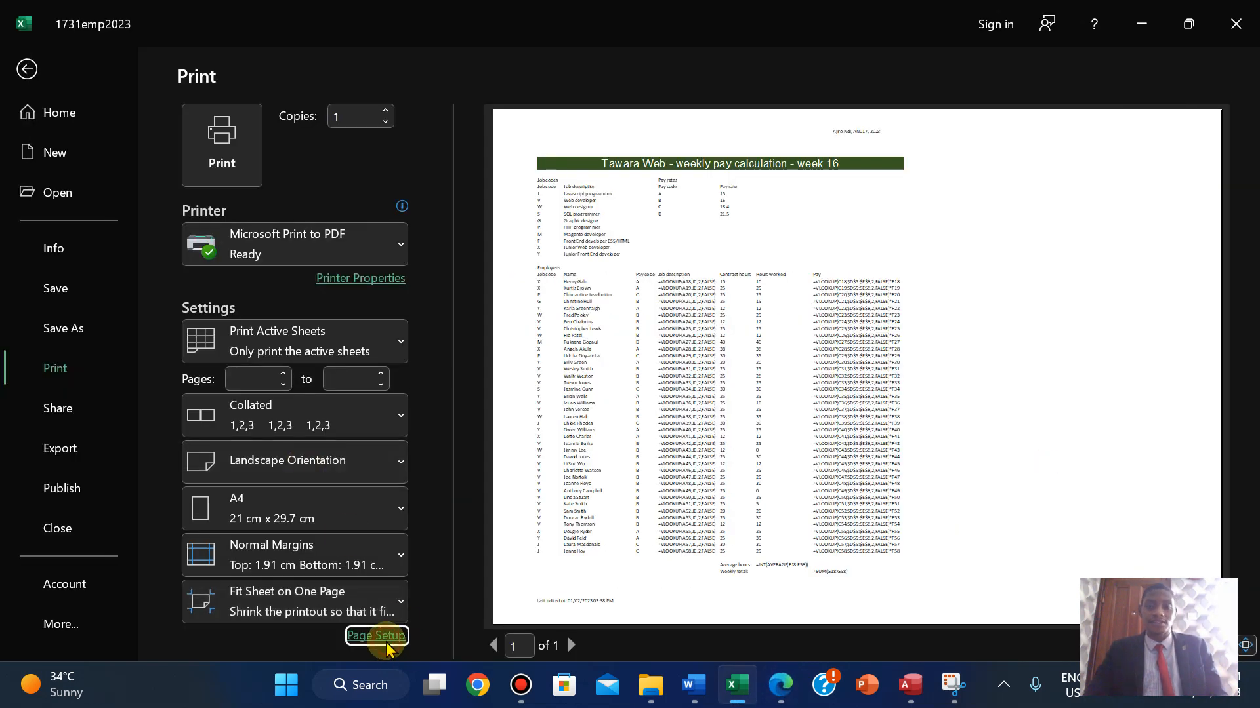
- Turn on printing of row and column headings for the one-page landscape formula printout
left_click(377, 636)
left_click(394, 231)
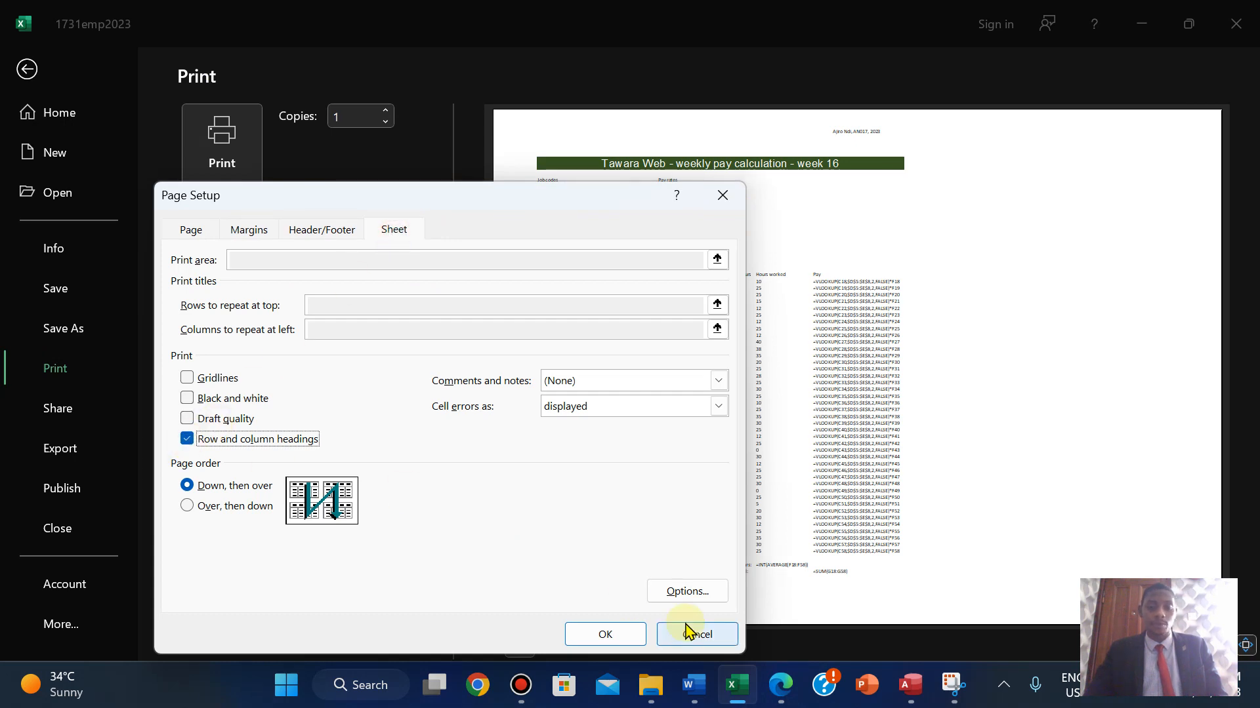
left_click(604, 634)
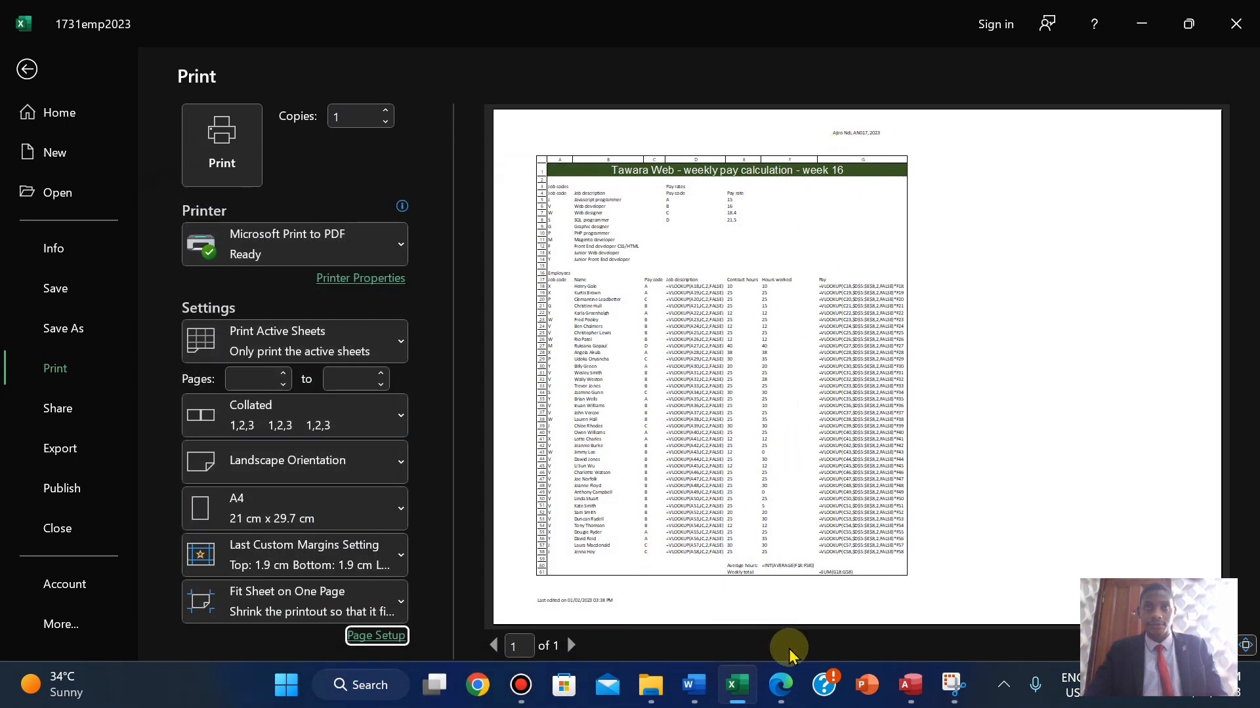
left_click(784, 691)
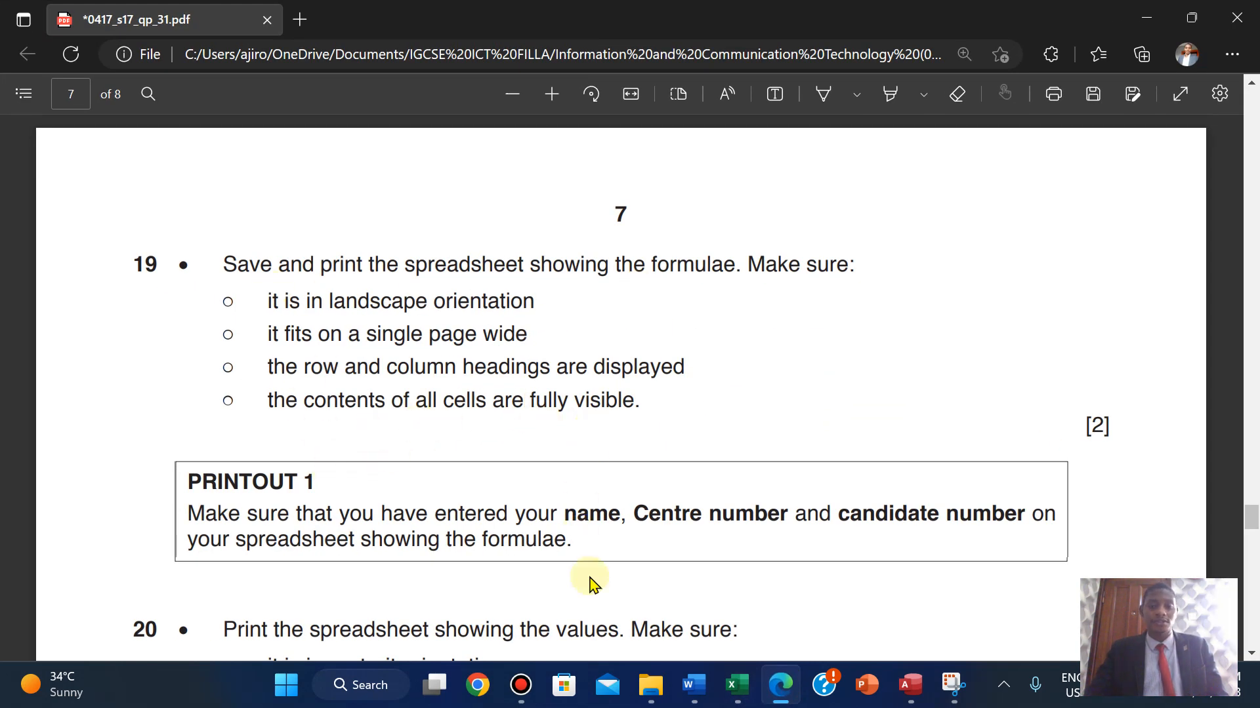
left_click(745, 607)
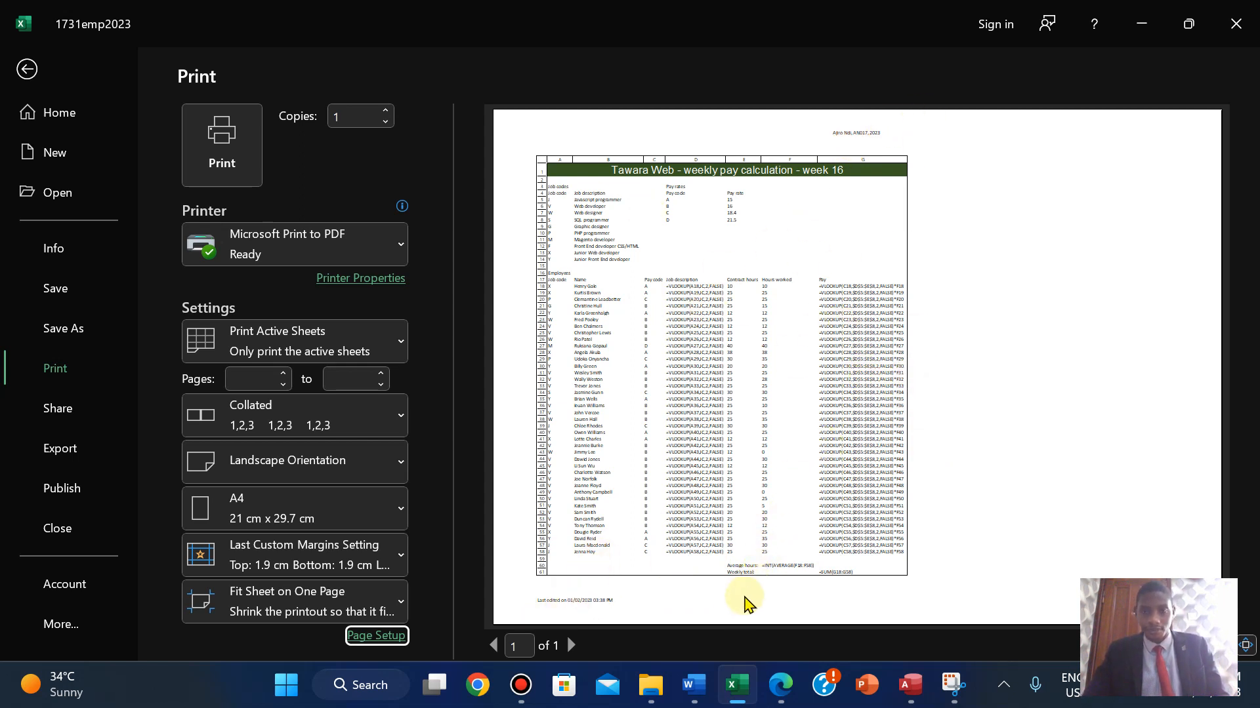
left_click(776, 699)
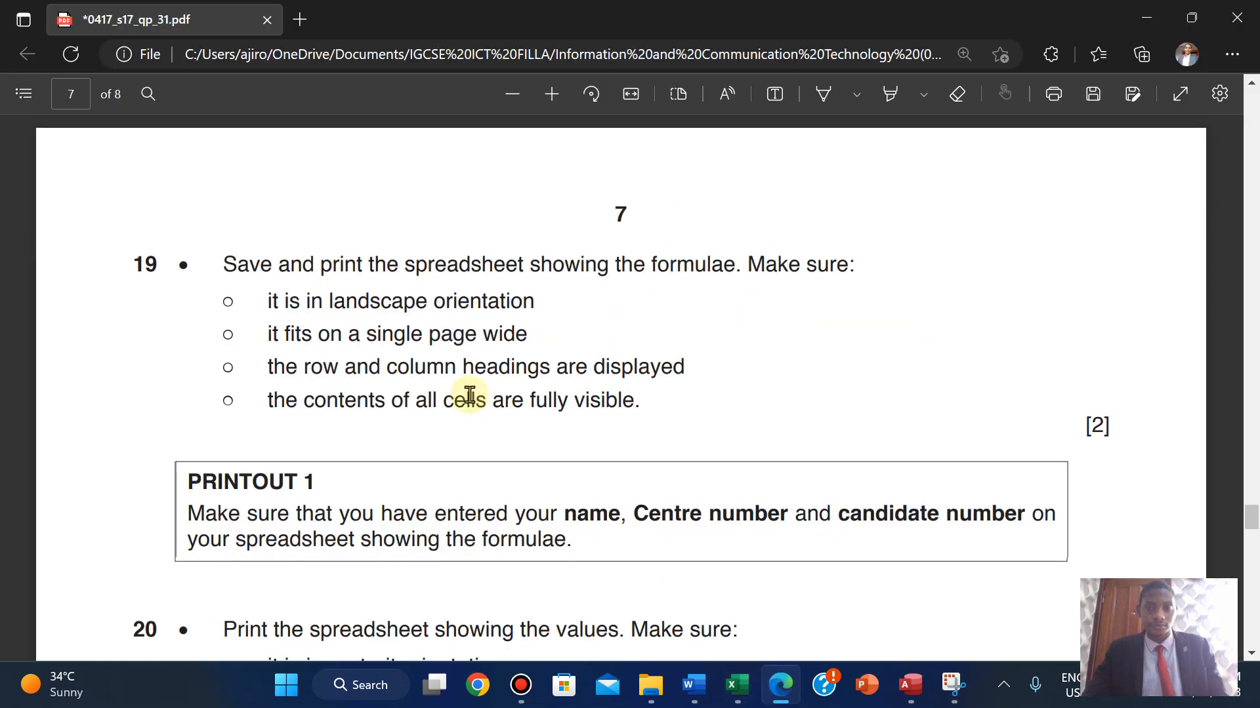
- Highlight question 19's printing requirements in green
left_click_drag(337, 308, 650, 410)
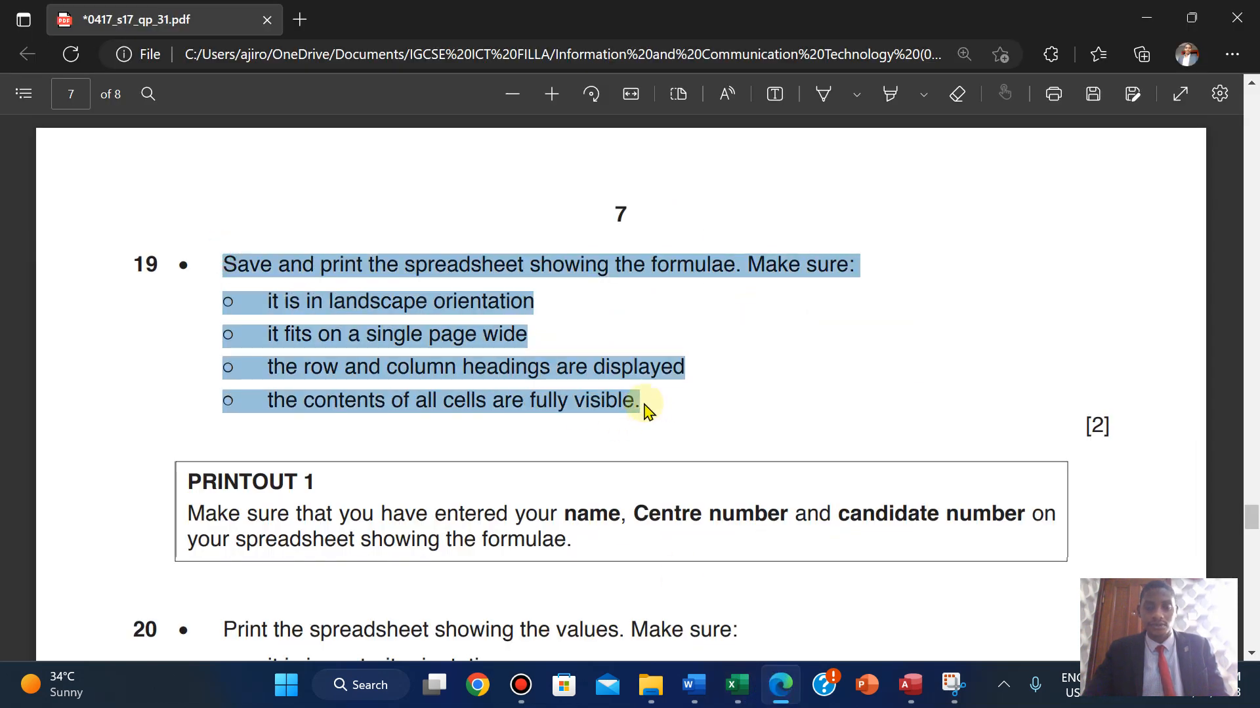
mouse_move(801, 294)
left_click(869, 333)
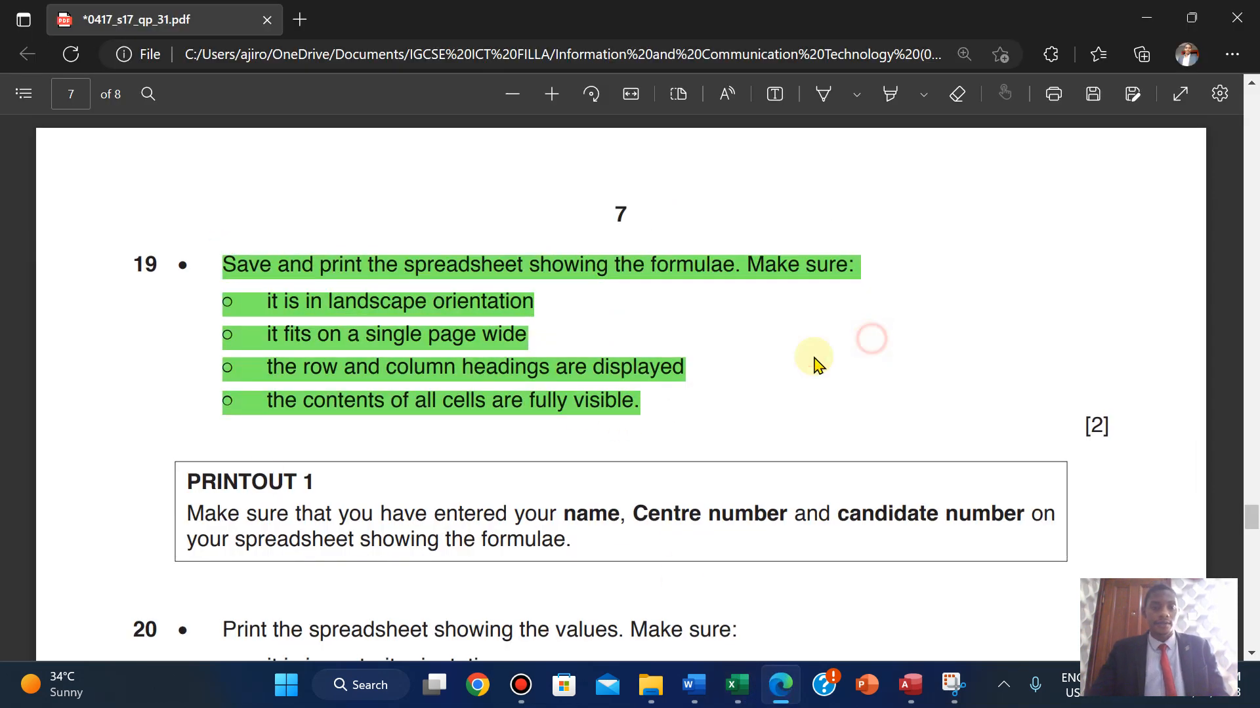
- Copy the PRINTOUT 1 heading text and return to Excel's print settings
left_click_drag(183, 483, 331, 486)
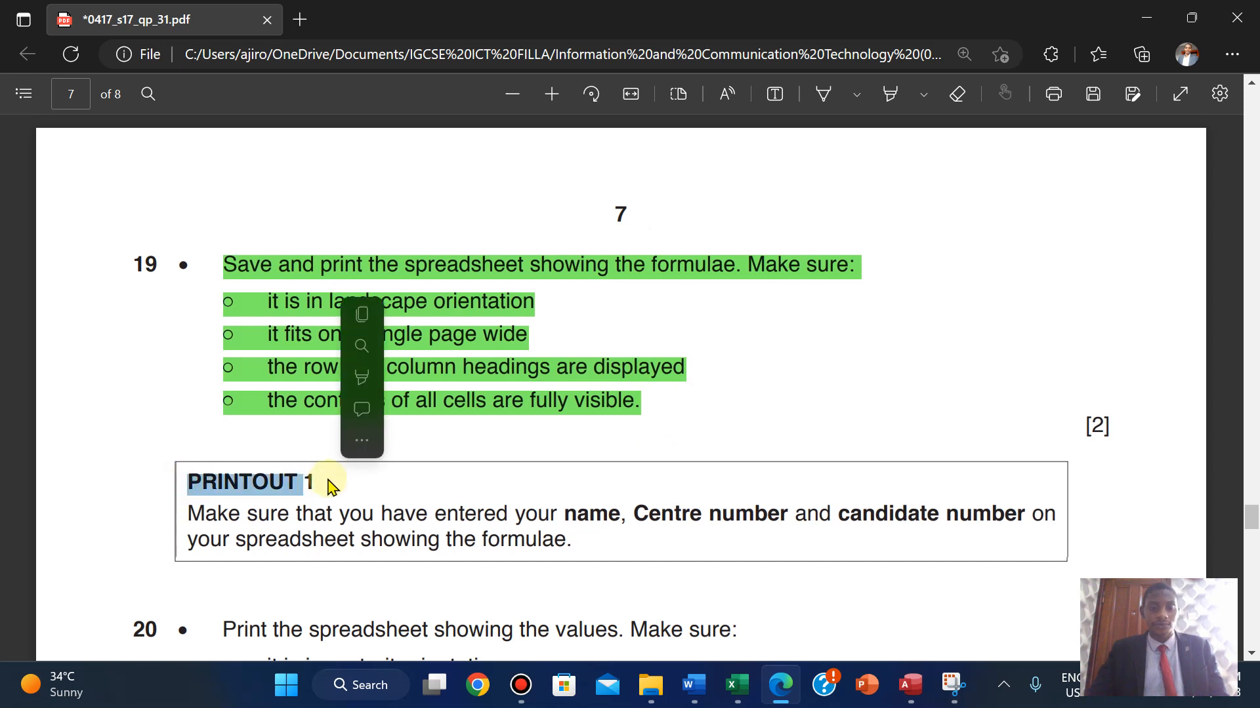
left_click(203, 478)
left_click_drag(190, 480, 325, 481)
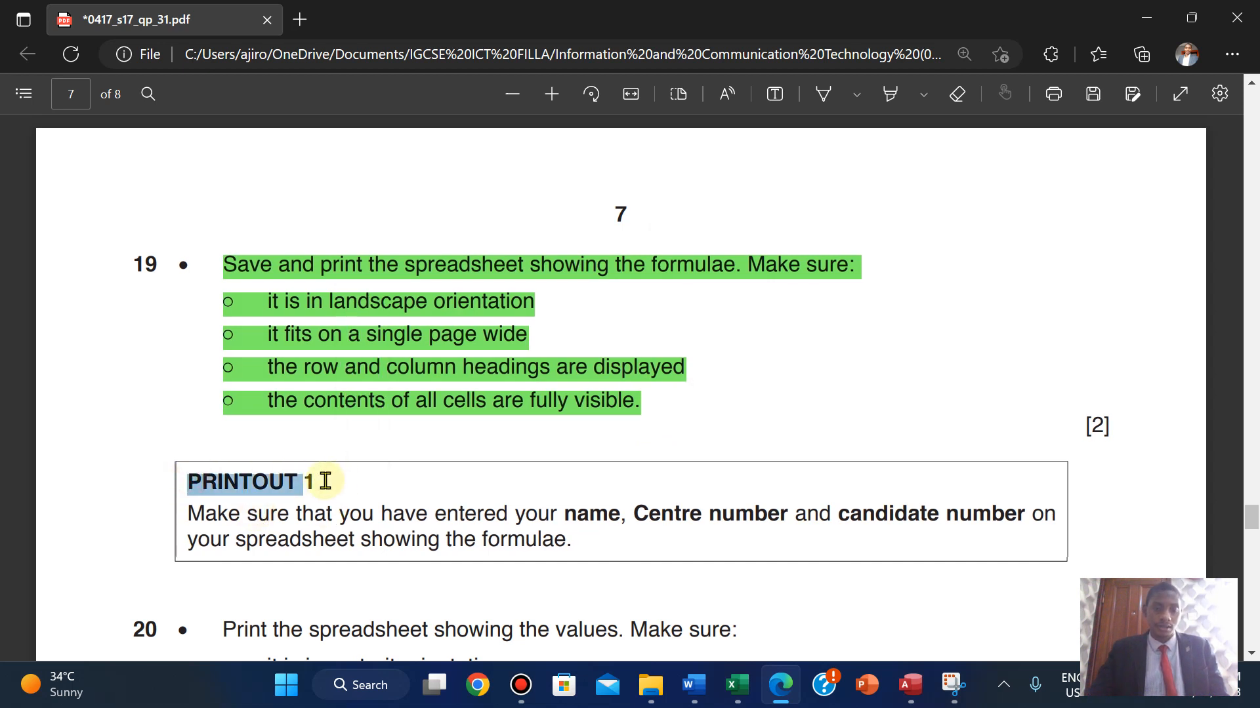
left_click(349, 323)
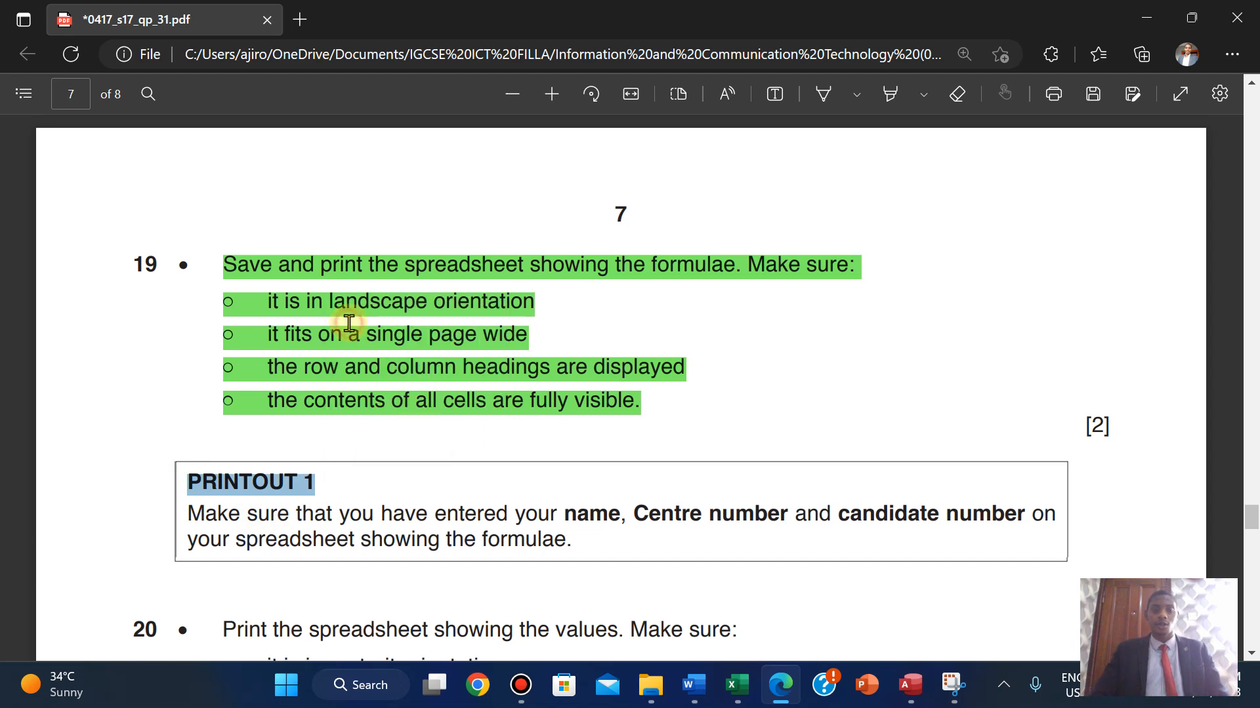
mouse_move(738, 685)
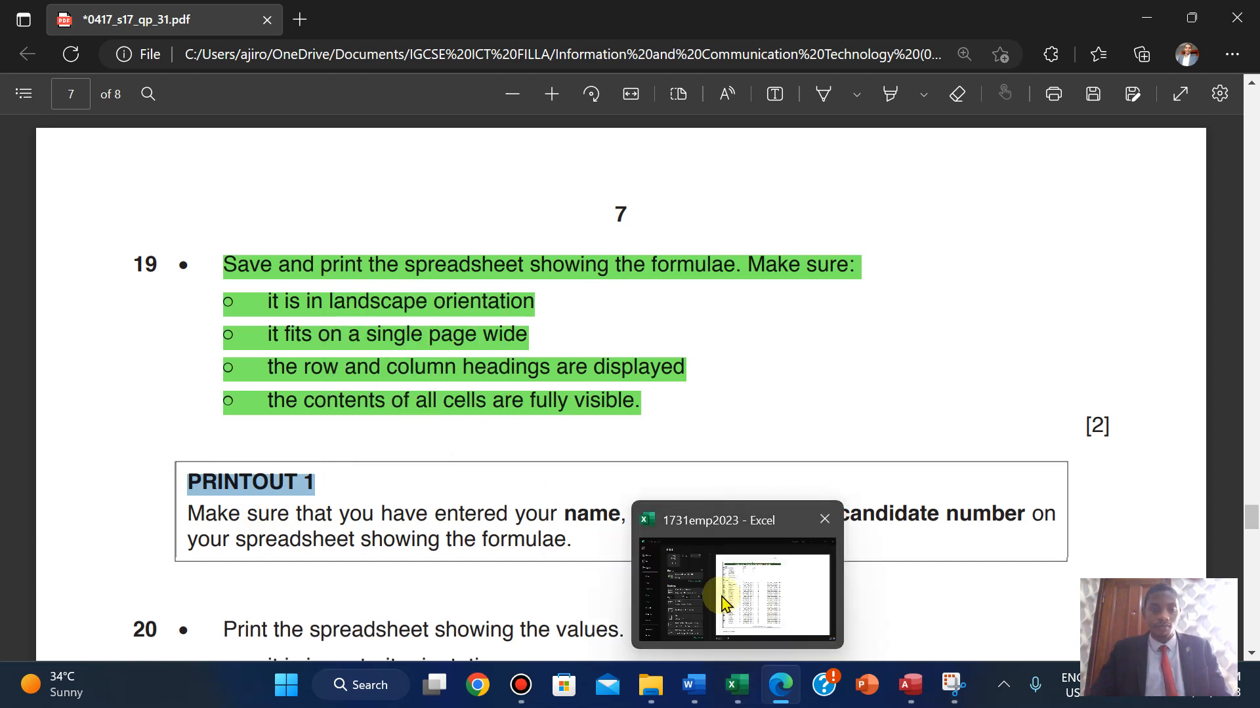
left_click(721, 595)
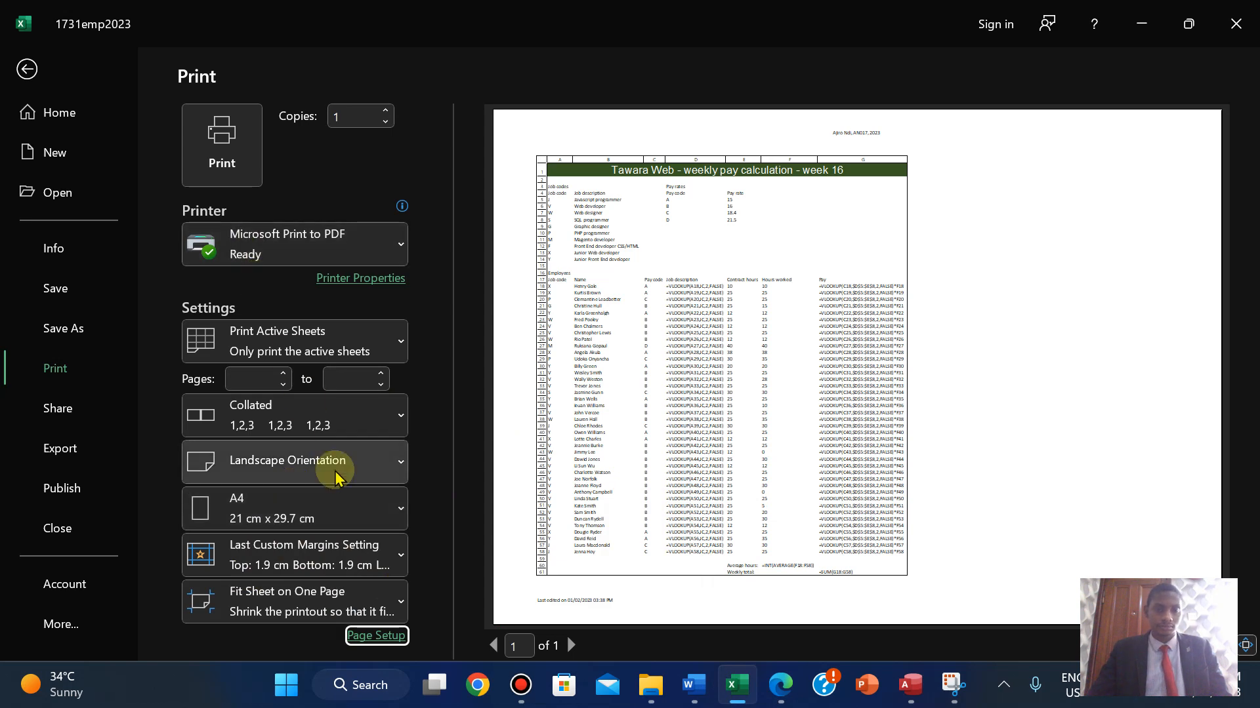
- Print the formulas to PDF, browsing up from 0417_s17_sf_31 into the Confidential Source Files 2017 folder
left_click(221, 142)
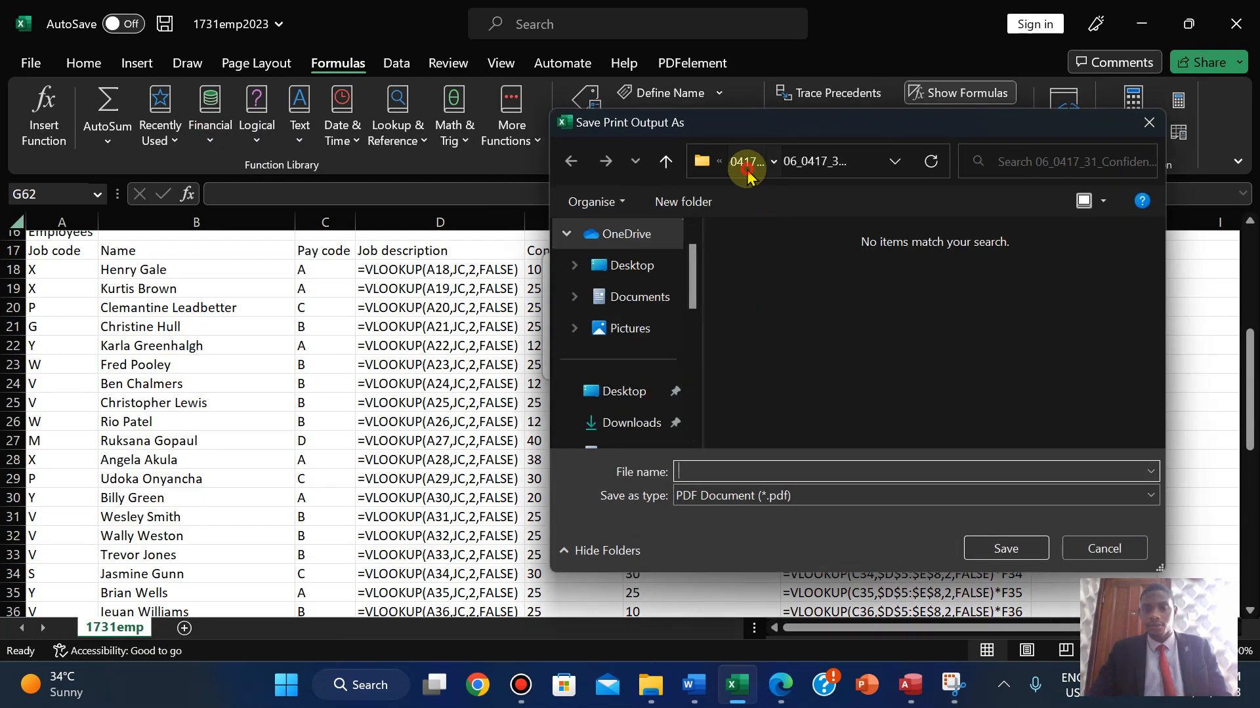
left_click(745, 163)
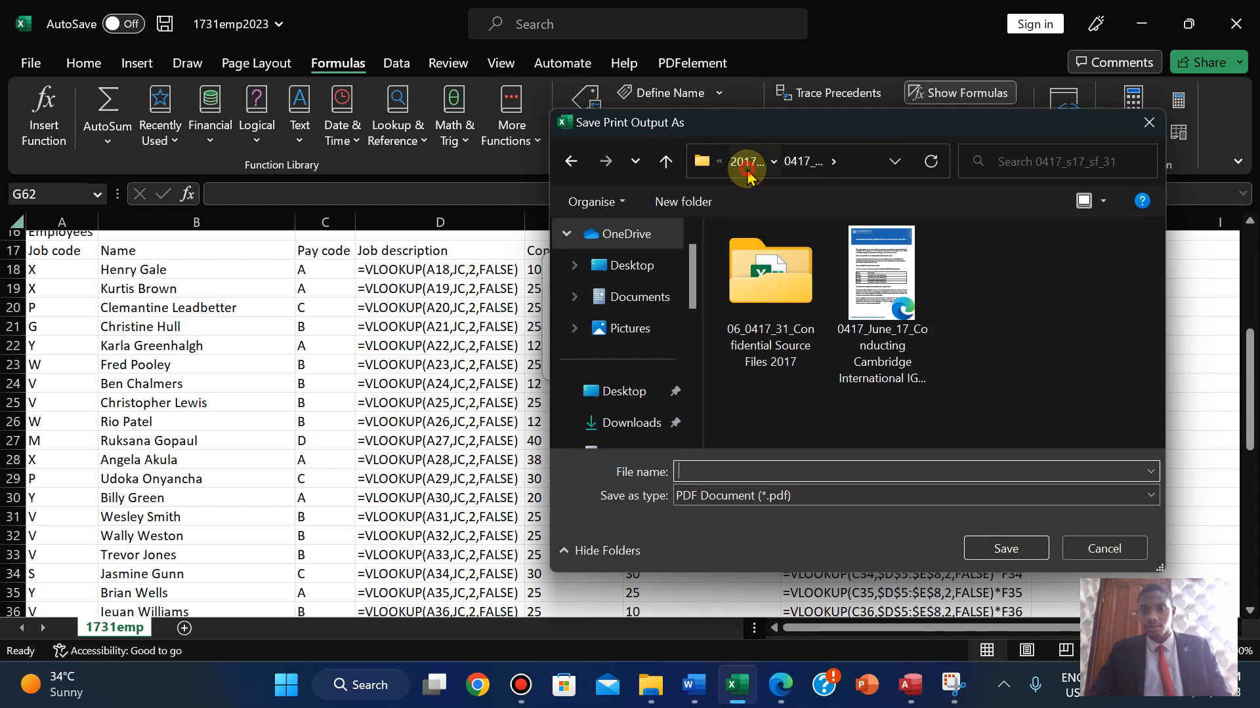
left_click(747, 165)
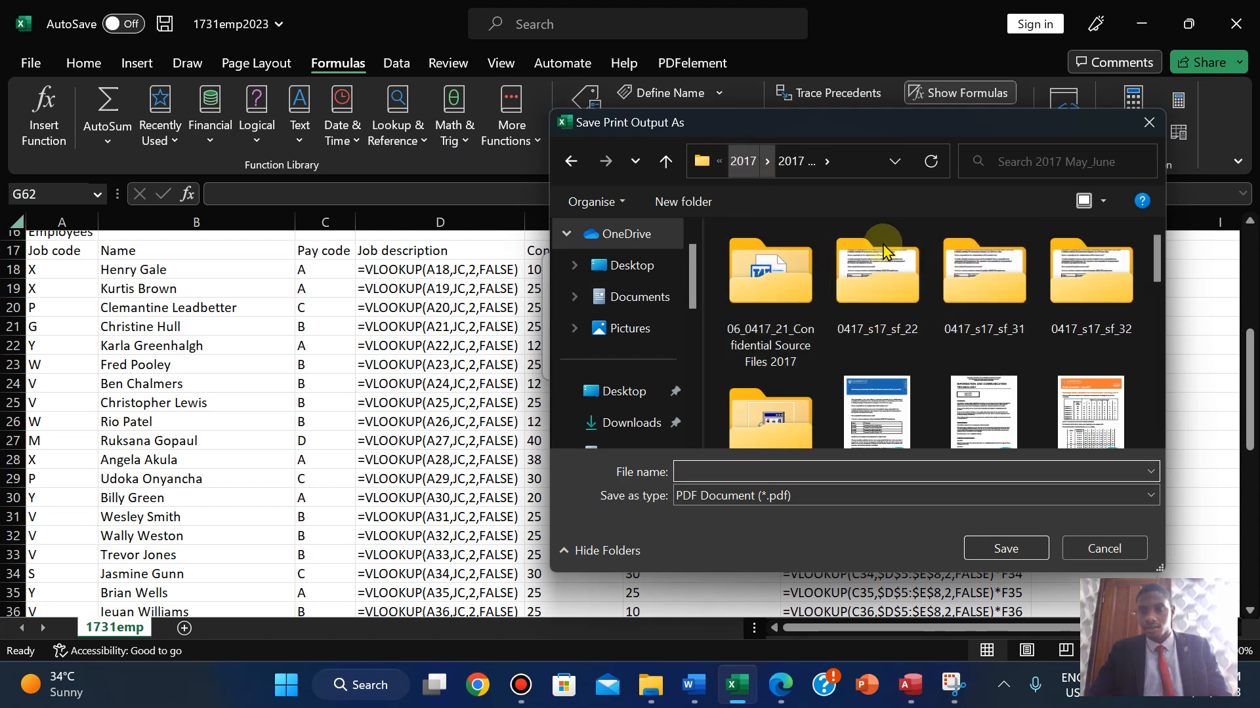
left_click(994, 321)
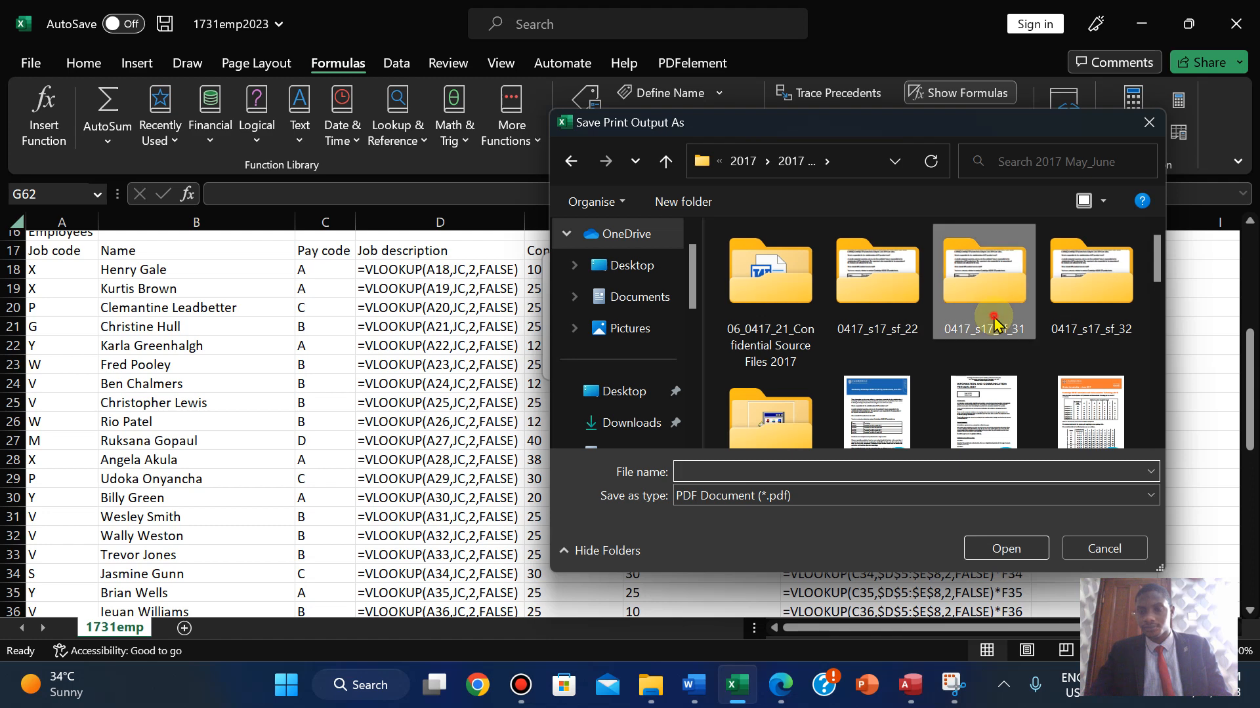
double_click(994, 321)
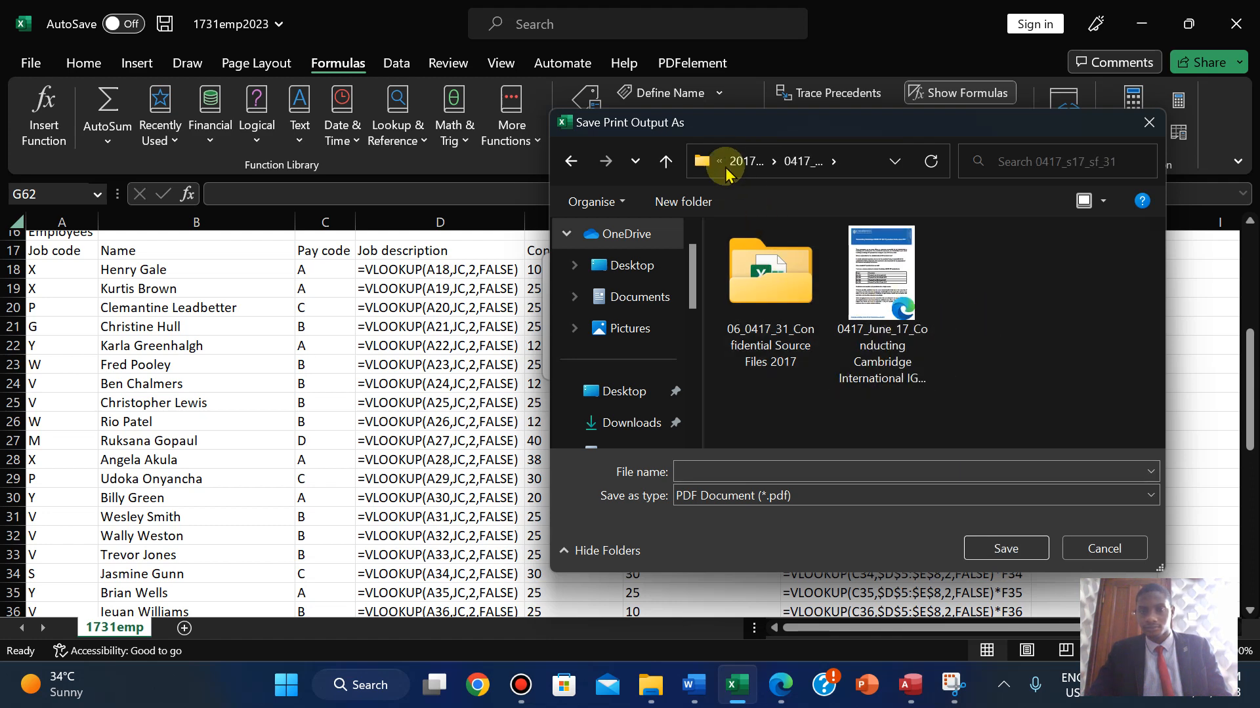
left_click(565, 163)
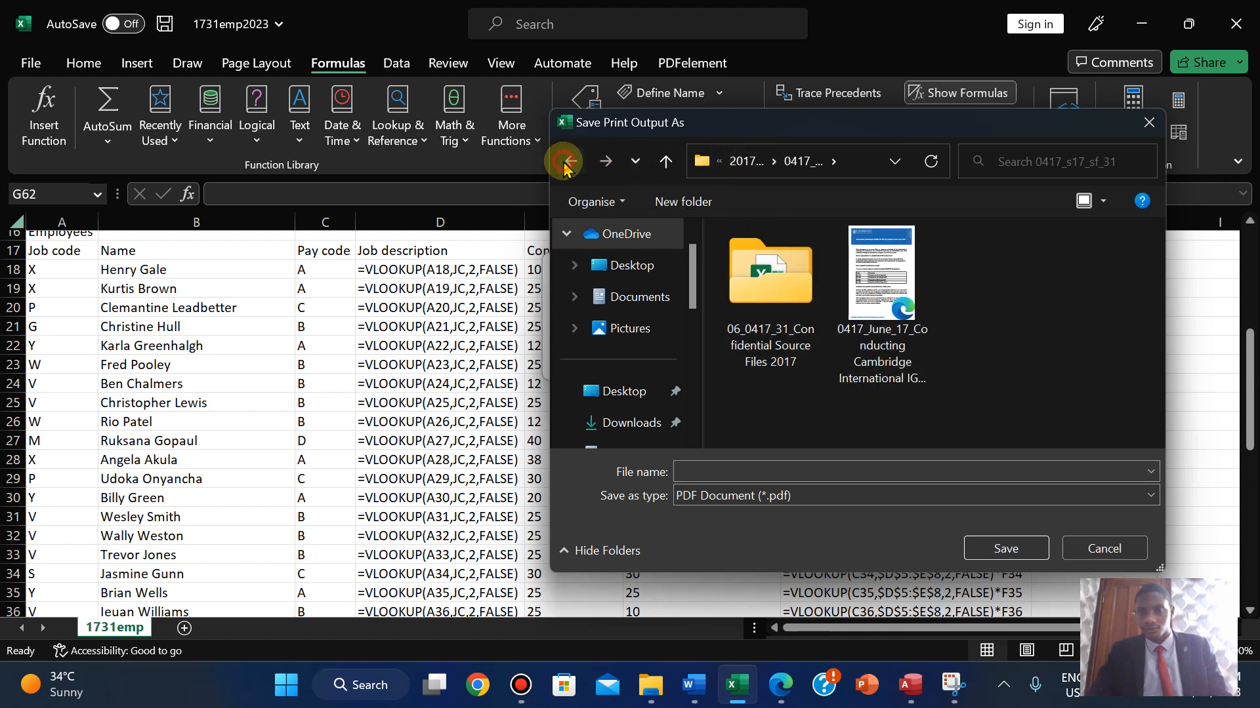
double_click(971, 292)
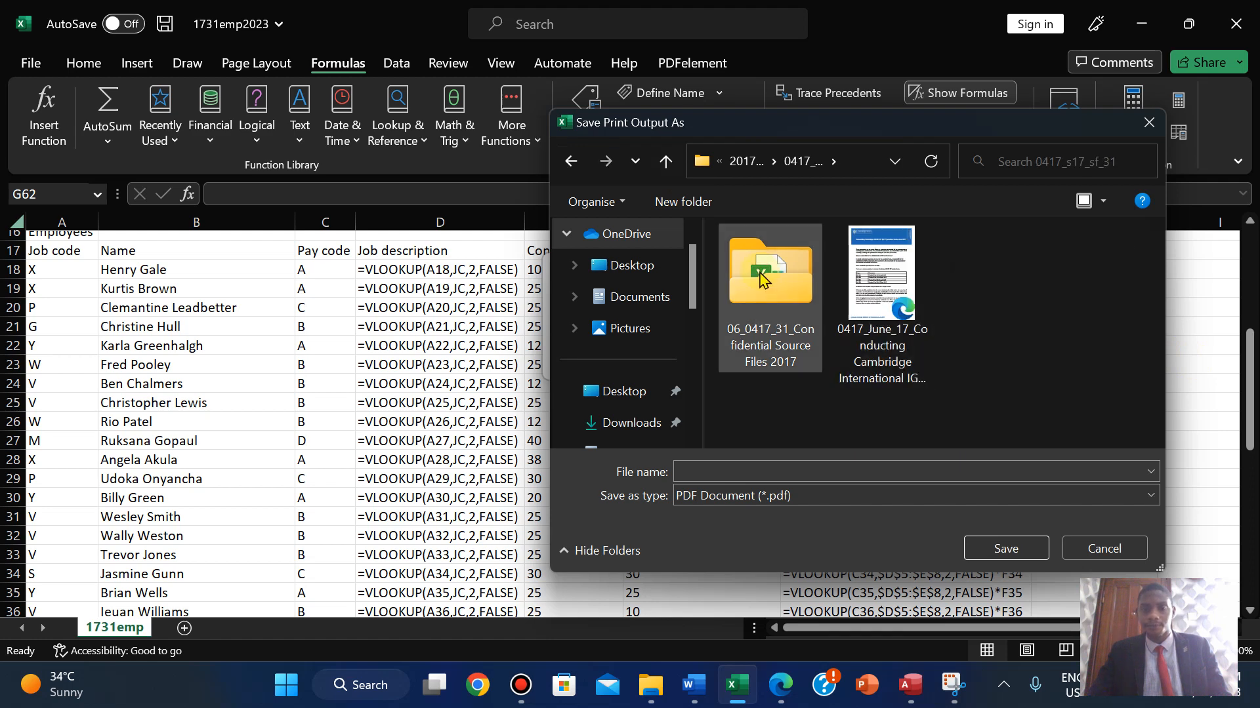
double_click(758, 278)
left_click(707, 478)
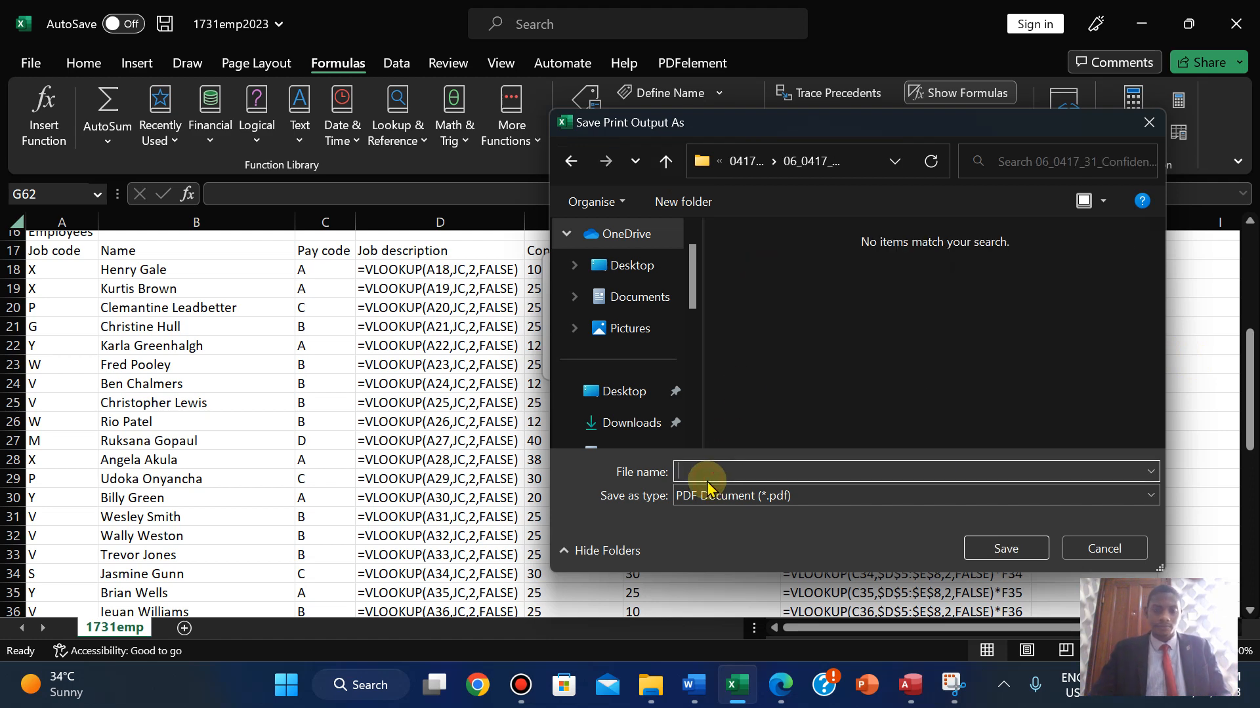
left_click(1000, 549)
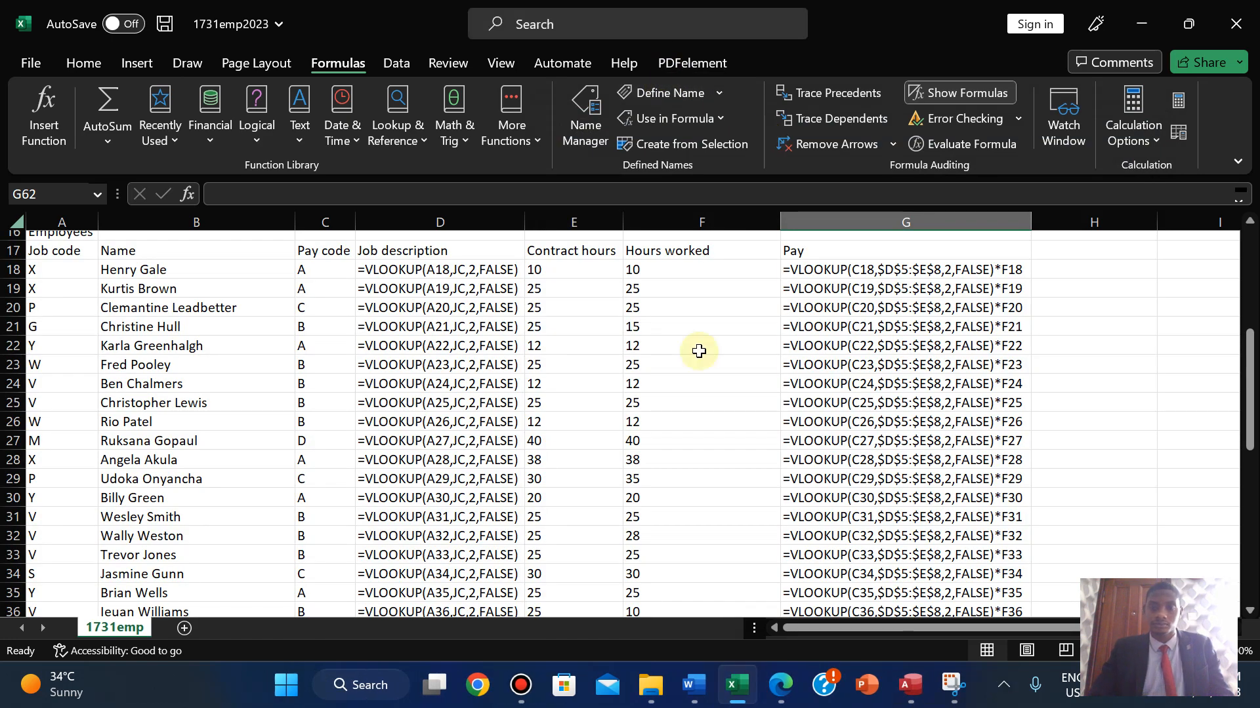
- Highlight the PRINTOUT 1 instruction text in green and scroll down to question 20
left_click(780, 685)
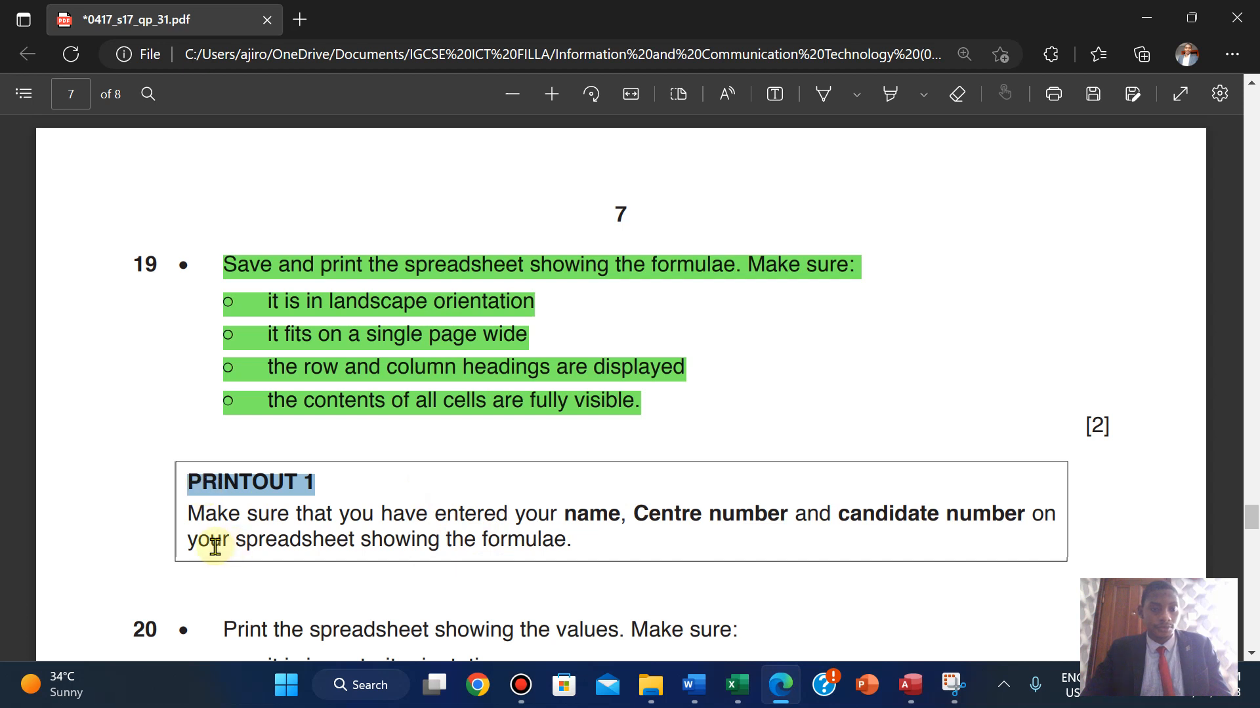
scroll(492, 557, "down", 1)
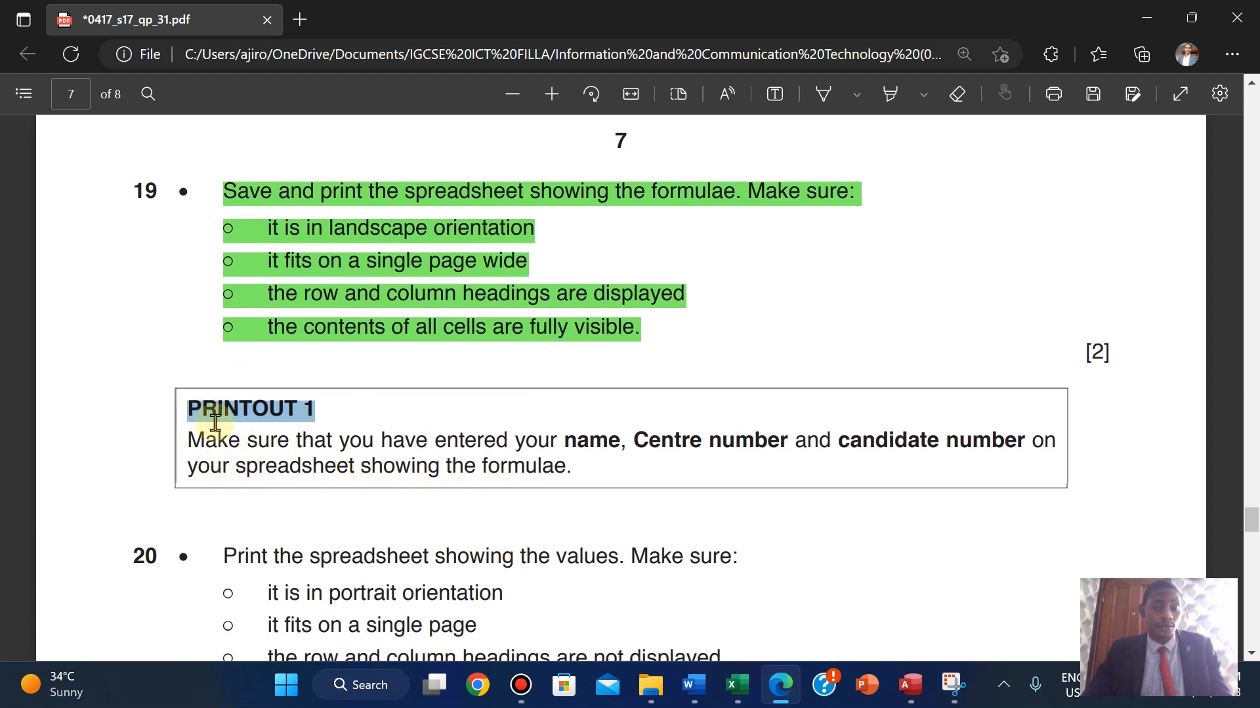
left_click(191, 411)
left_click_drag(339, 431, 581, 481)
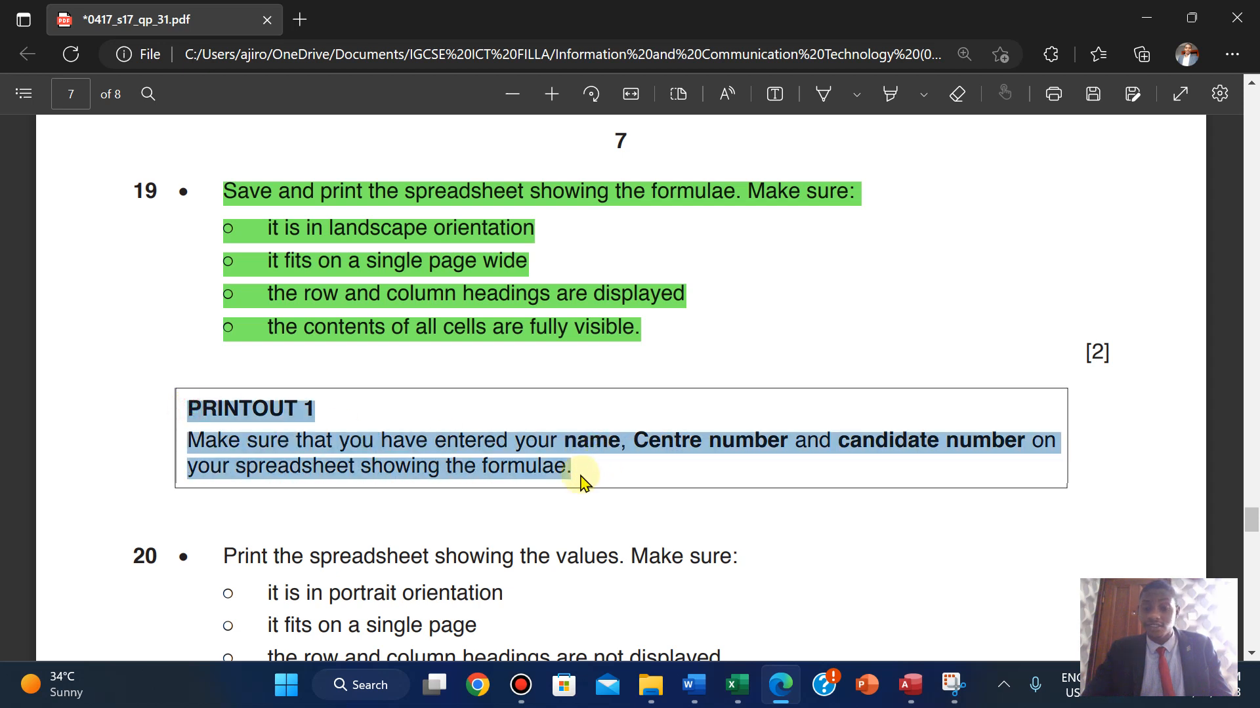
mouse_move(675, 368)
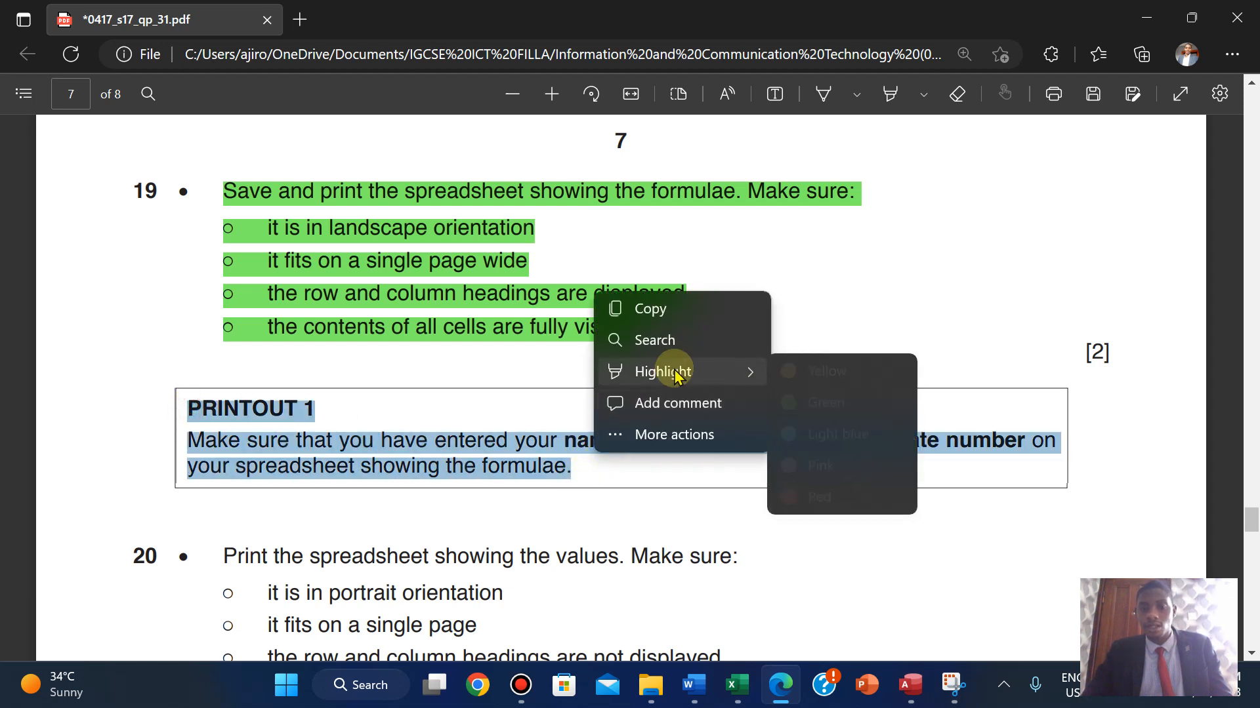
left_click(826, 403)
scroll(828, 411, "down", 3)
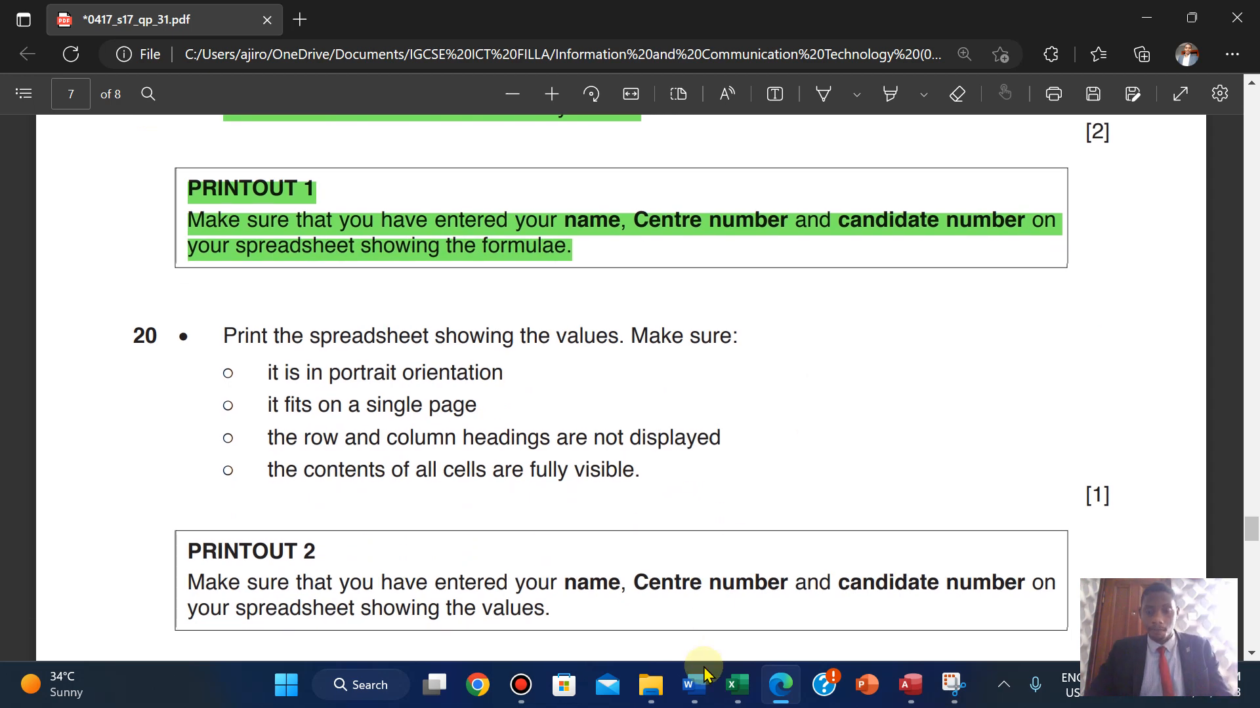
left_click(737, 685)
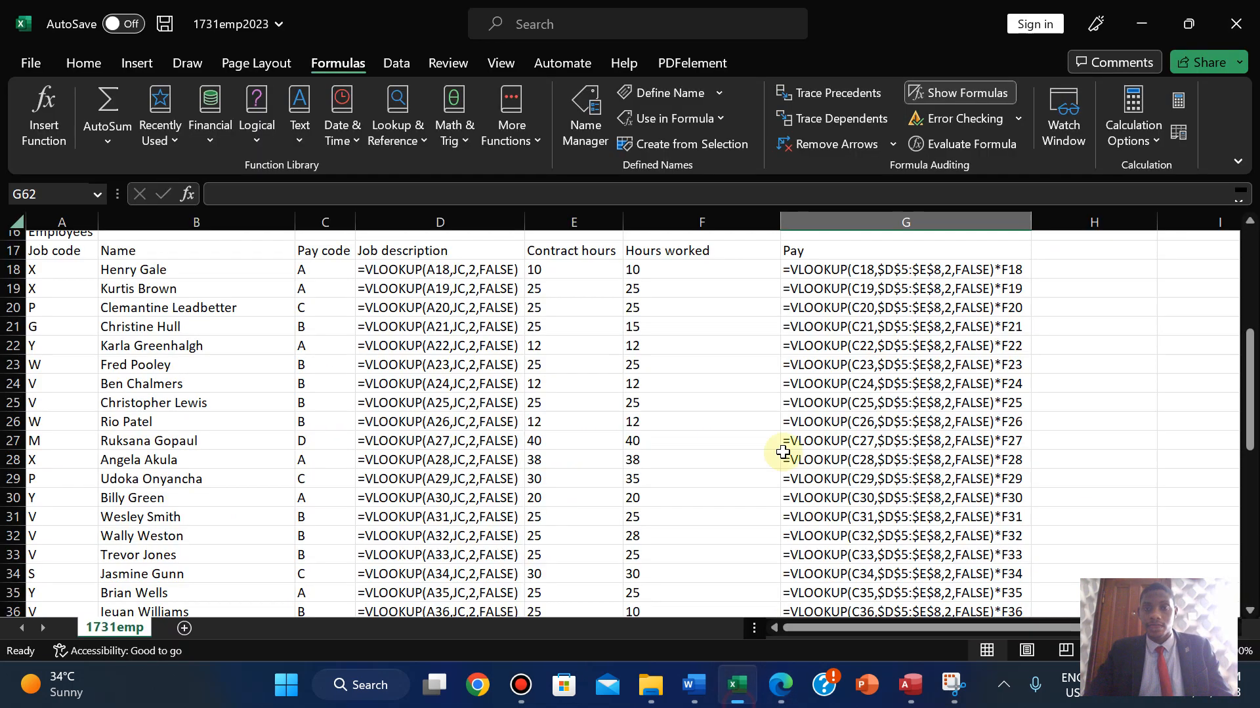
- Turn off Show Formulas and autofit columns A to G so names, jobs, hours and pay show fully
left_click(951, 97)
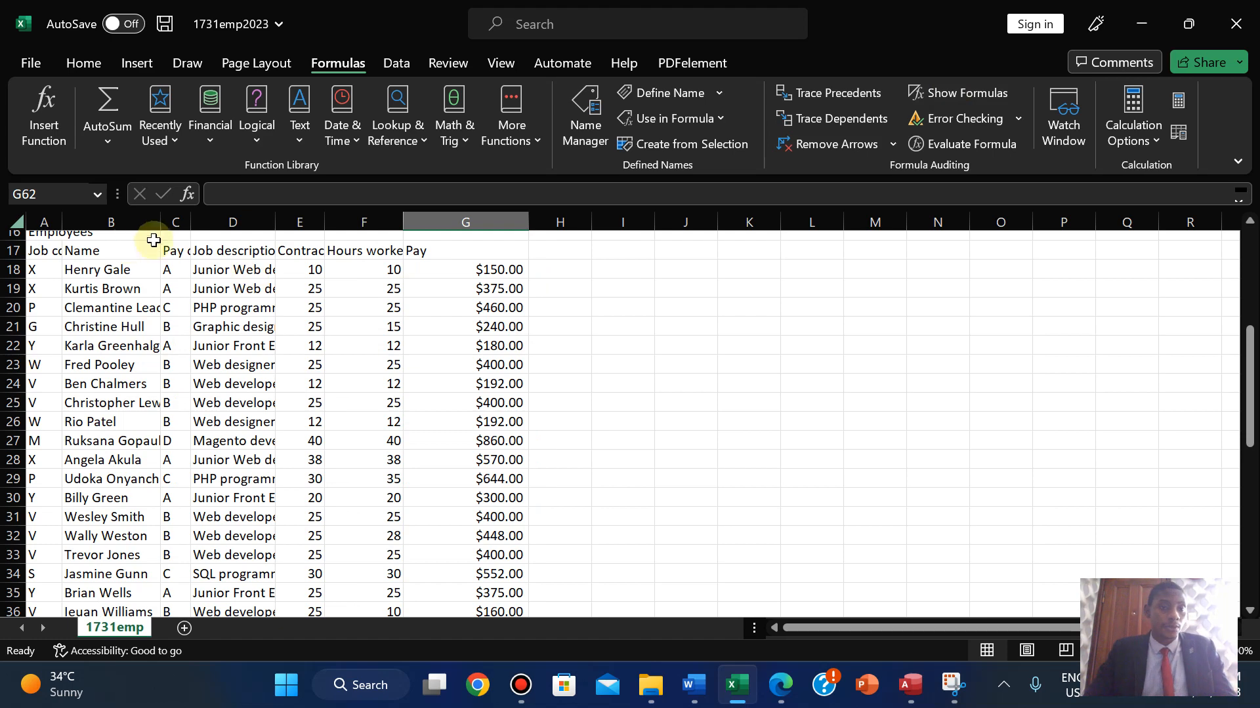
double_click(60, 220)
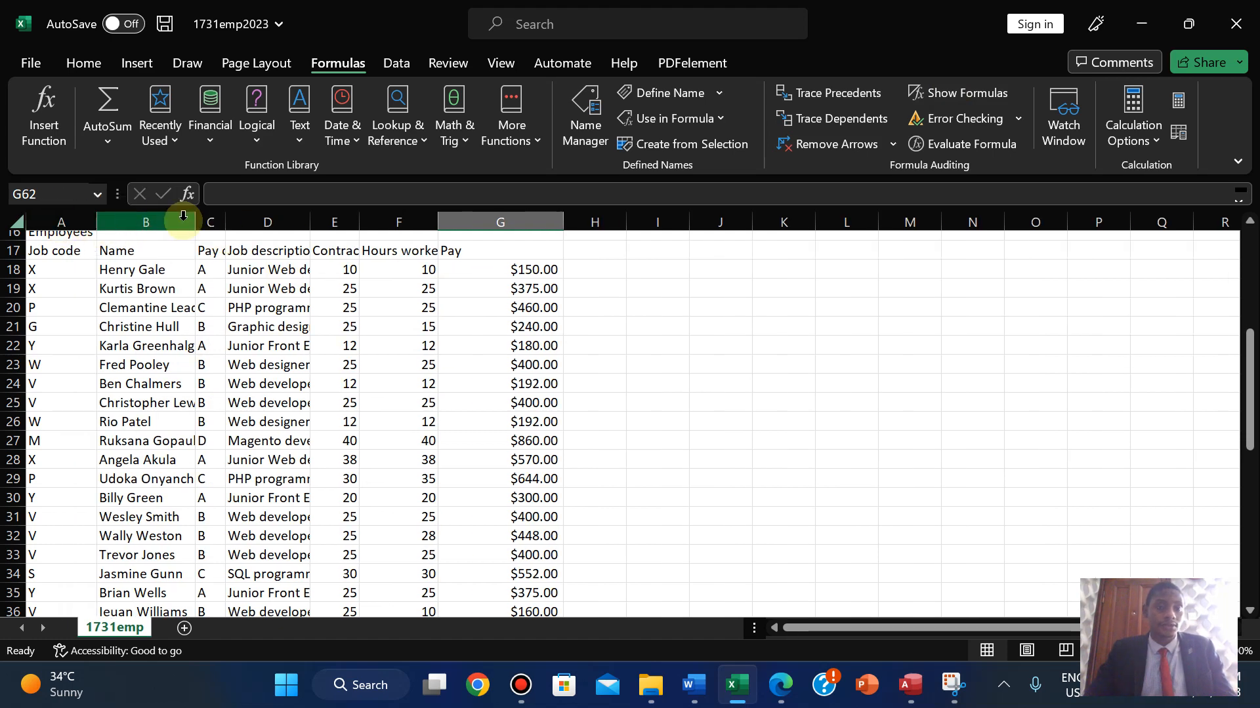
left_click_drag(194, 220, 351, 211)
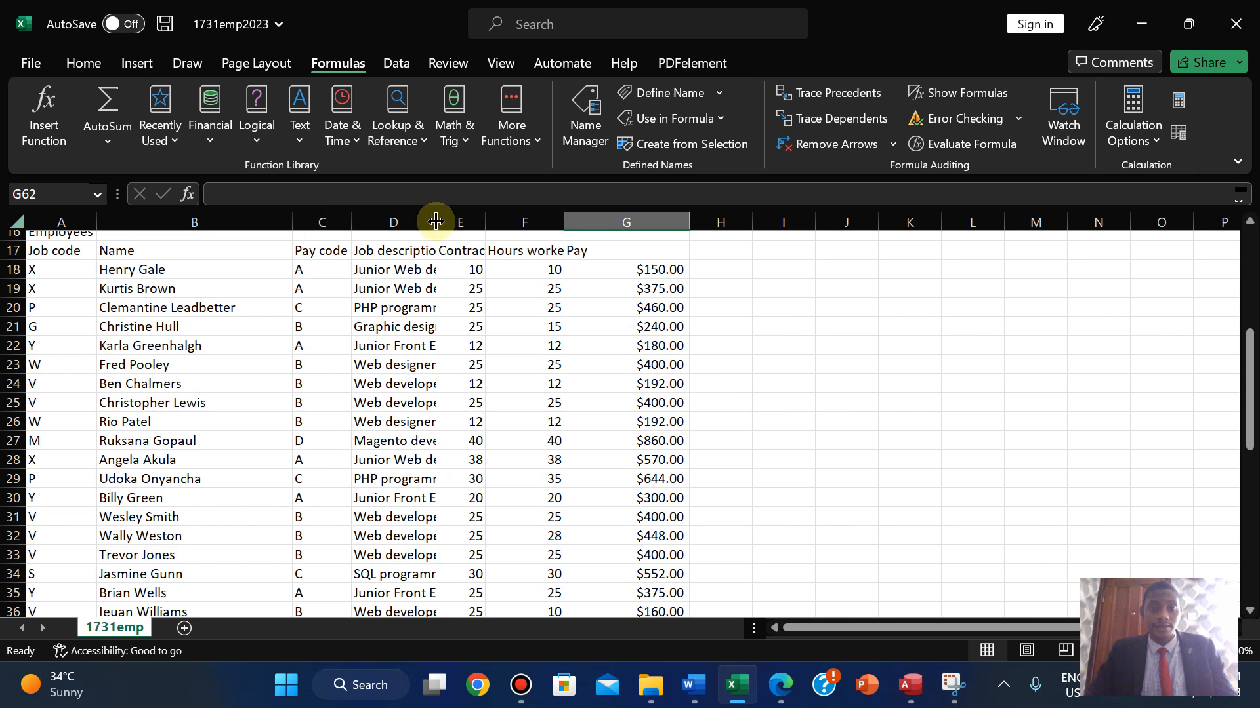
double_click(436, 220)
left_click_drag(570, 215, 570, 214)
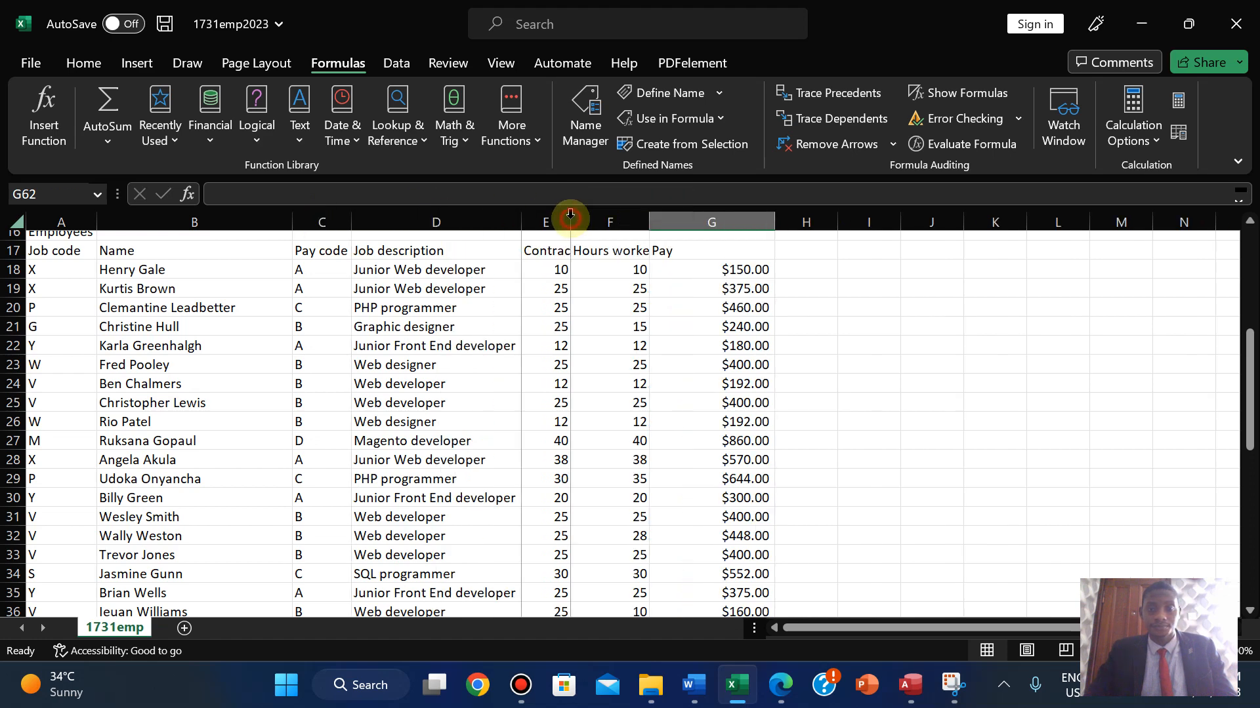
double_click(570, 216)
double_click(695, 216)
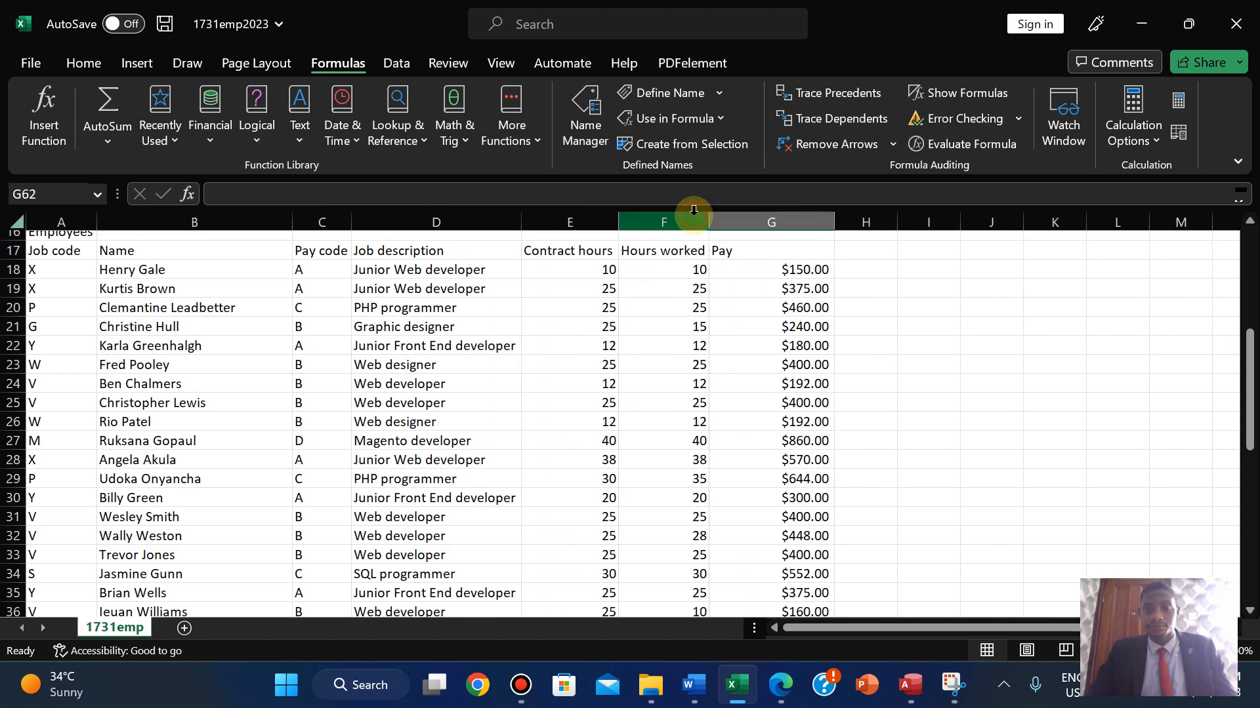
double_click(835, 220)
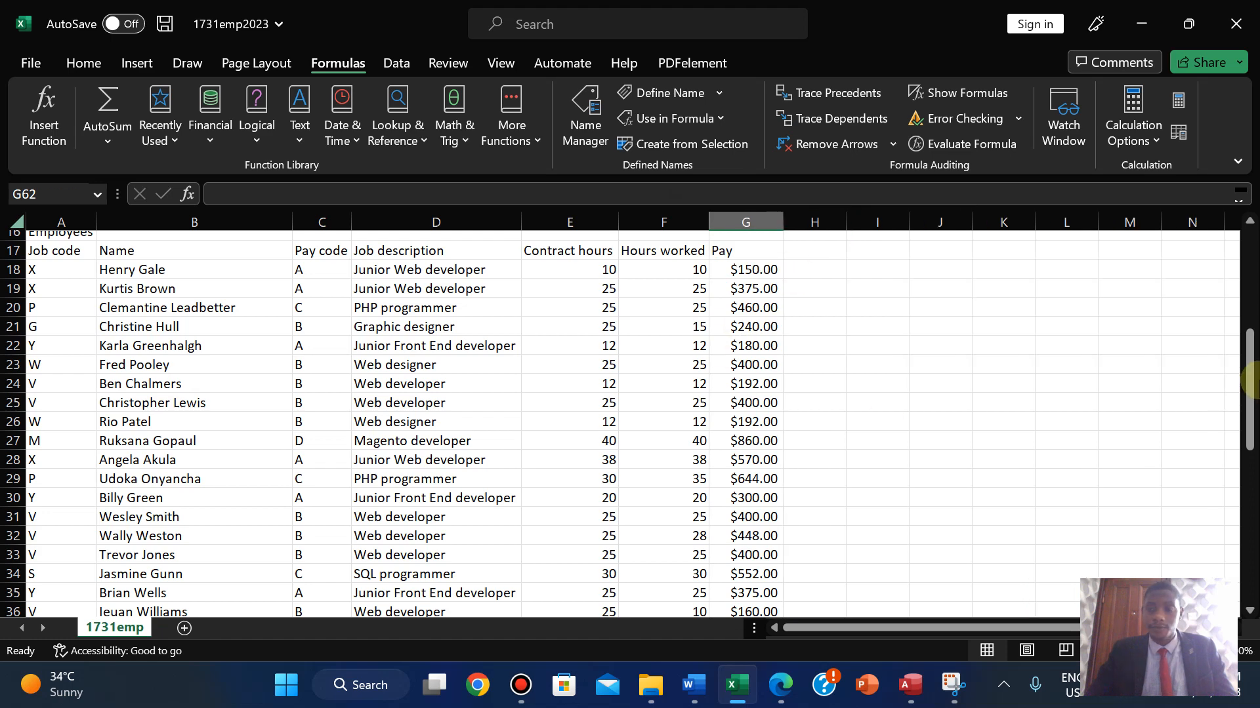
left_click_drag(1250, 380, 1247, 279)
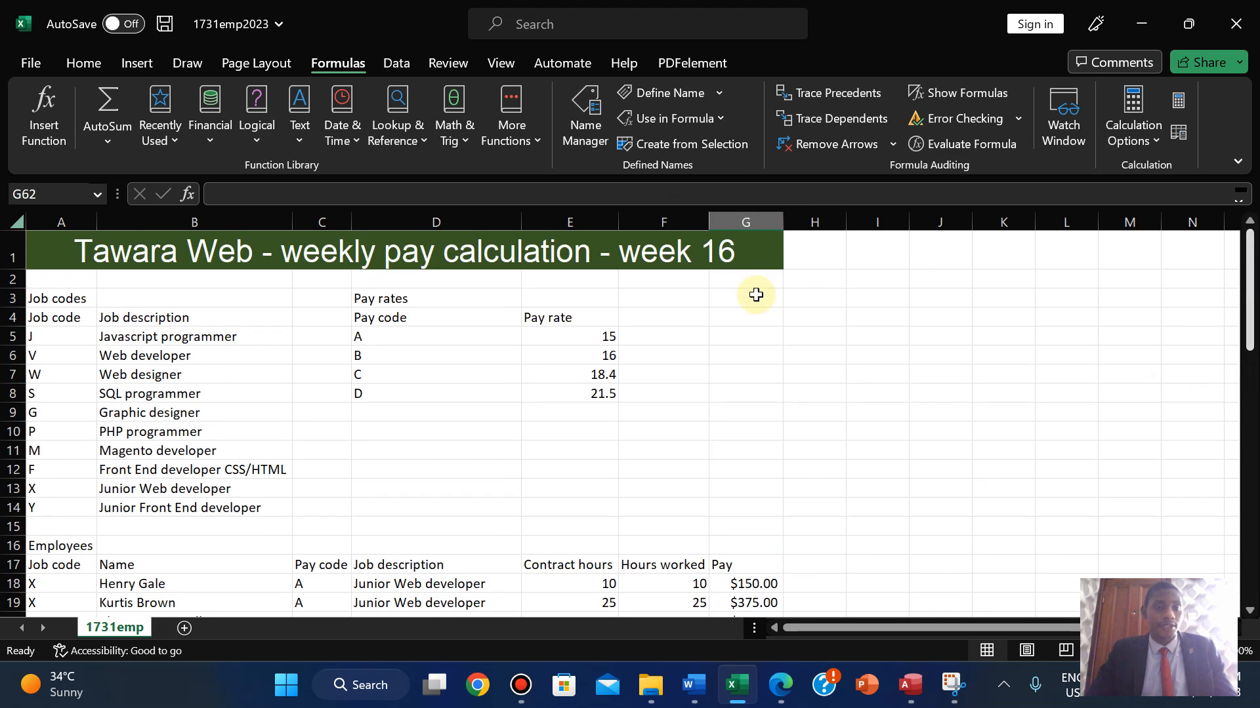
- Set the print orientation to Portrait in the print settings
left_click(30, 63)
left_click(58, 370)
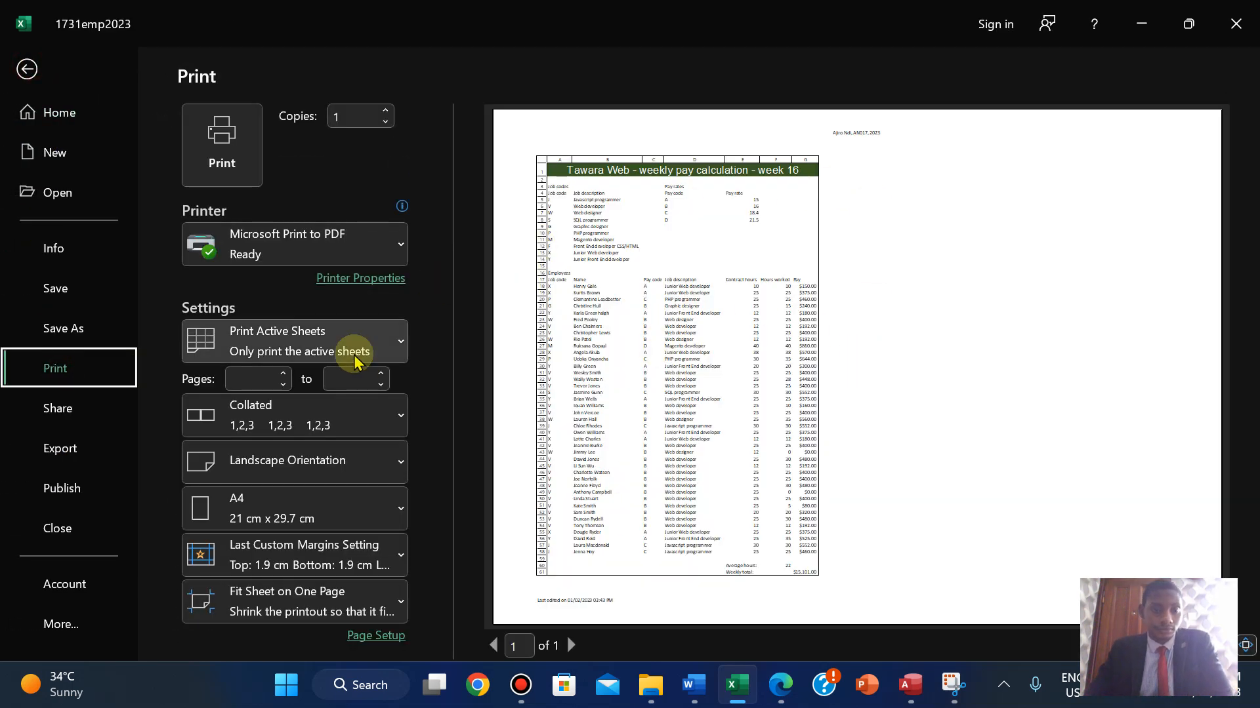
left_click(338, 463)
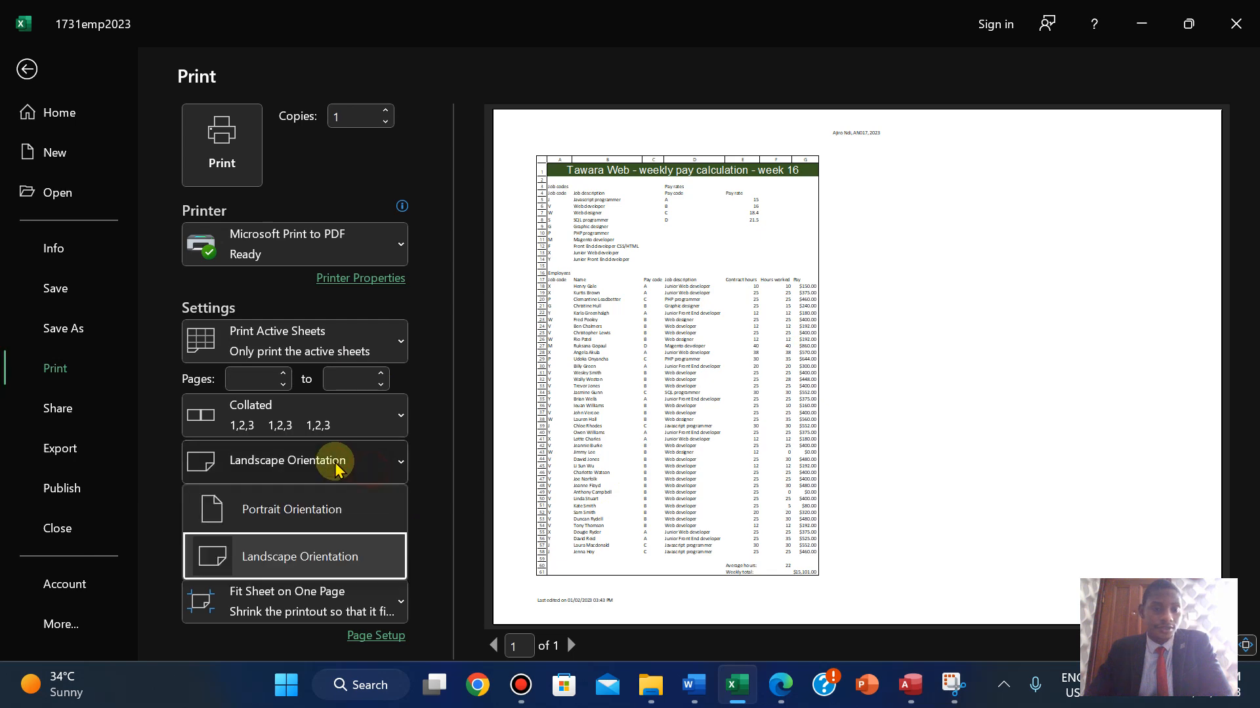
left_click(317, 513)
- In Page Setup's Sheet options, turn off printing of row and column headings
left_click(781, 689)
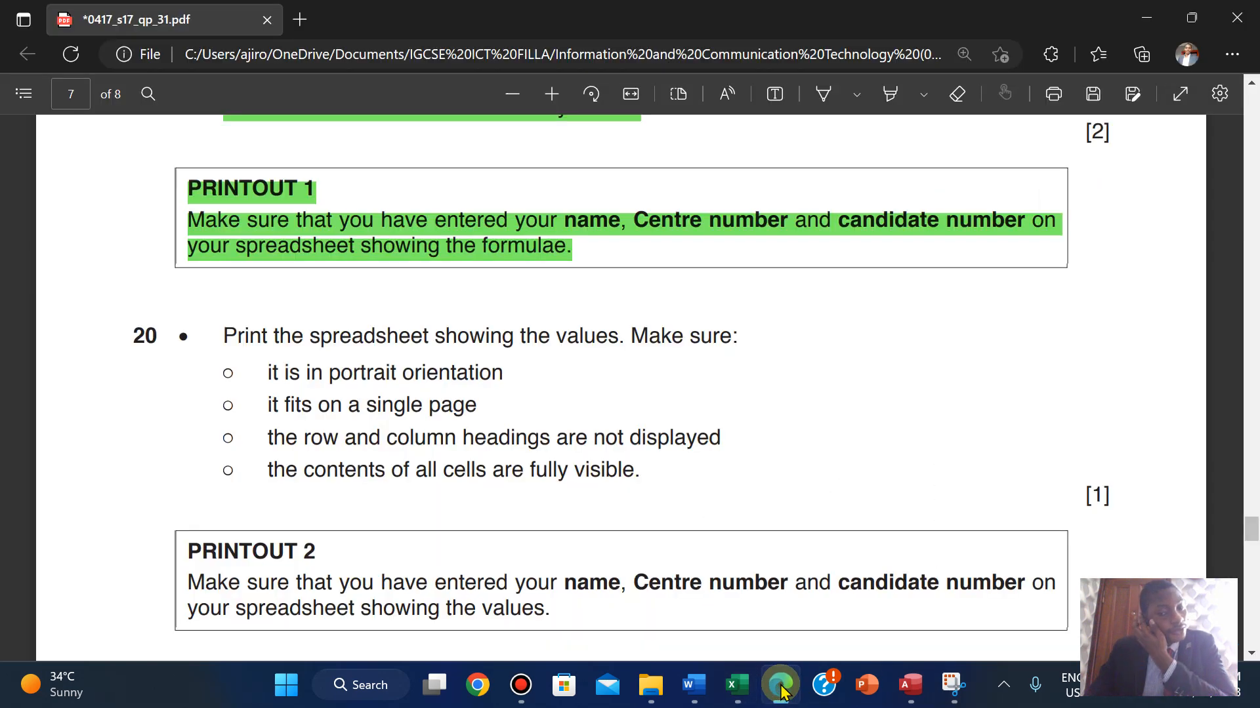
left_click(782, 689)
left_click(781, 689)
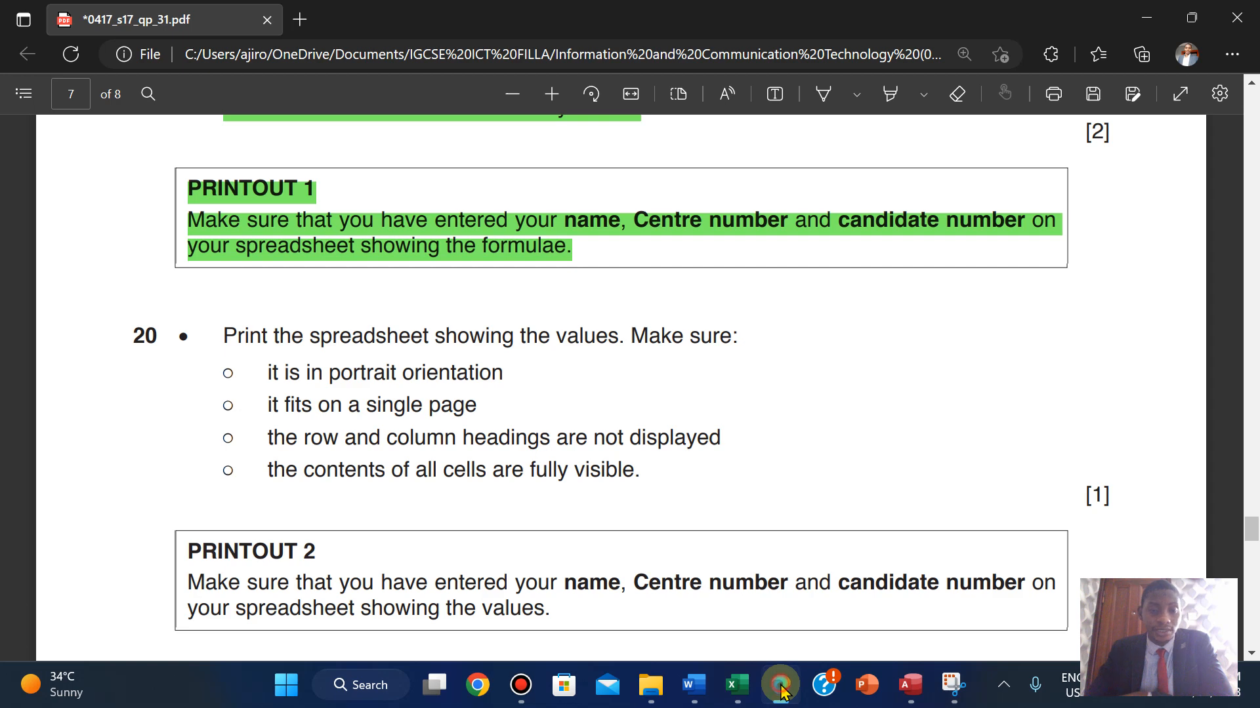
left_click(781, 688)
left_click(368, 642)
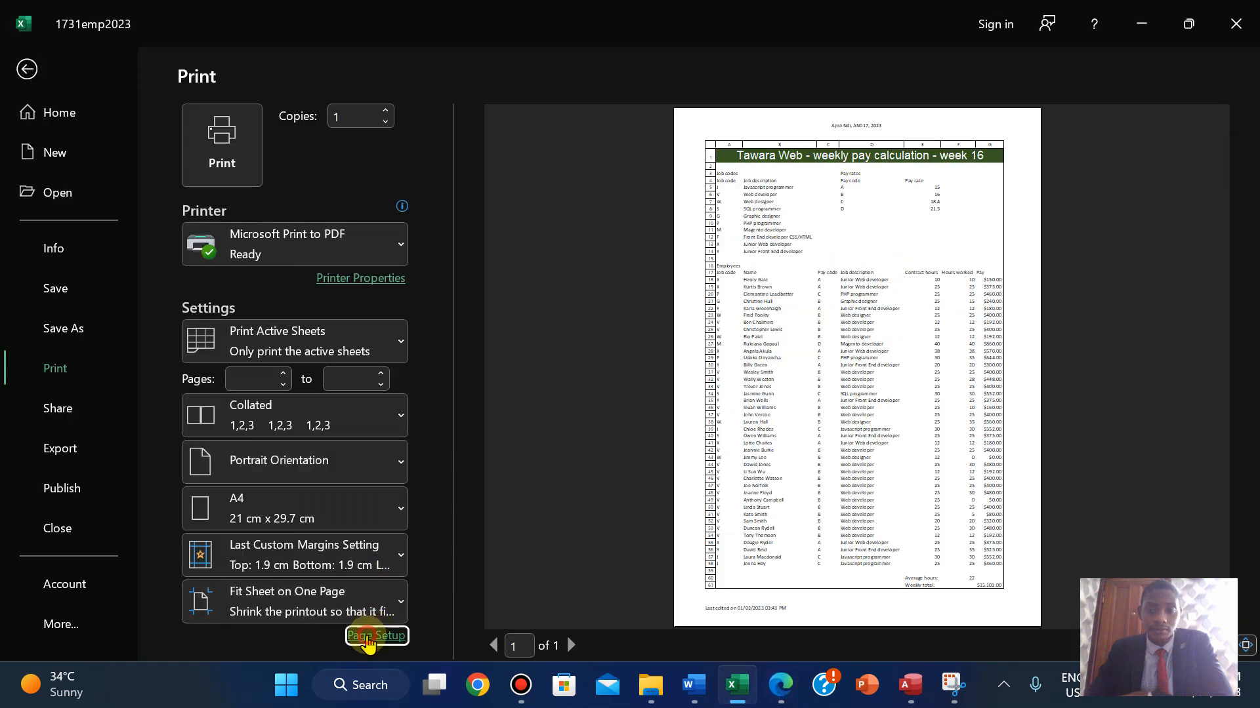
left_click(382, 236)
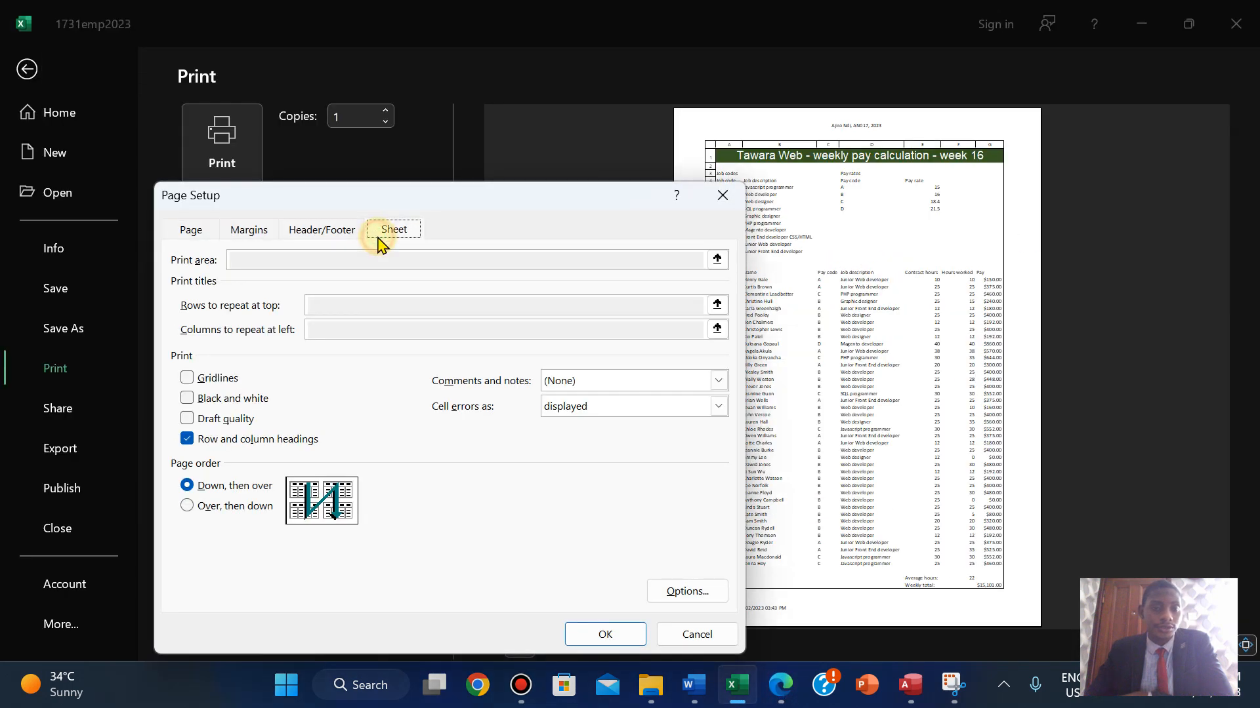
left_click(623, 635)
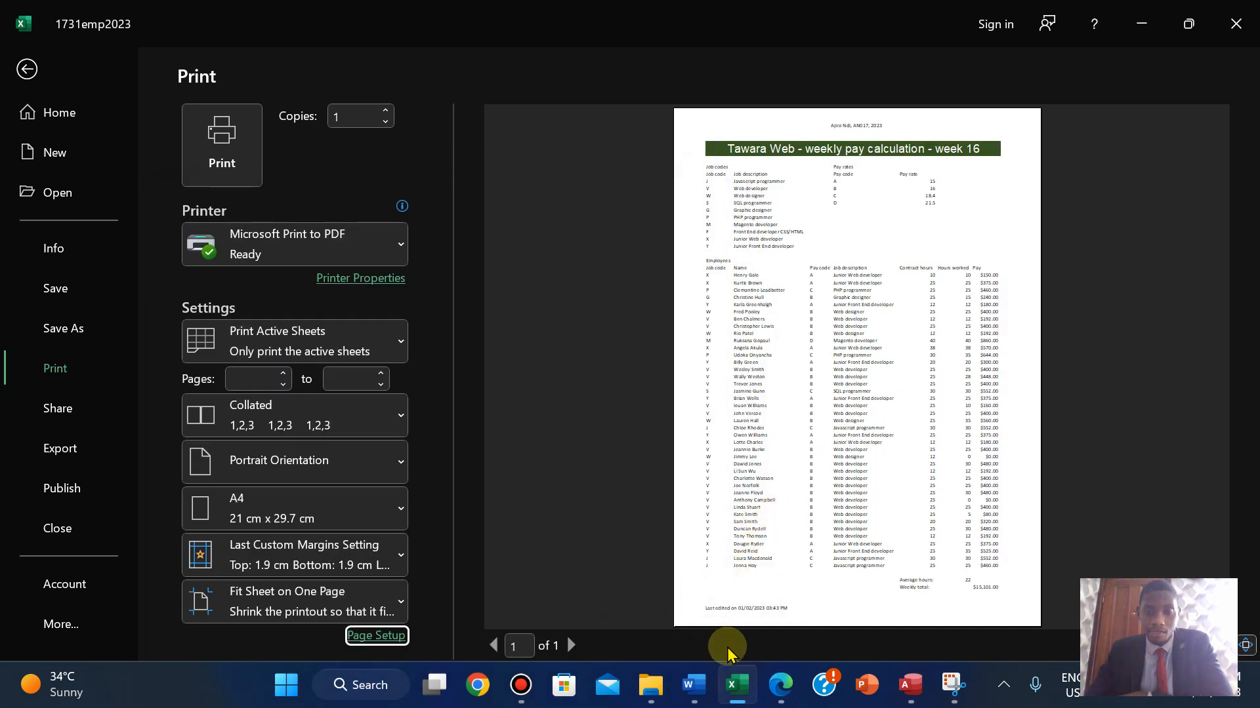
- Reread question 20 and copy the 'PRINTOUT 2' heading from the exam paper
left_click(780, 685)
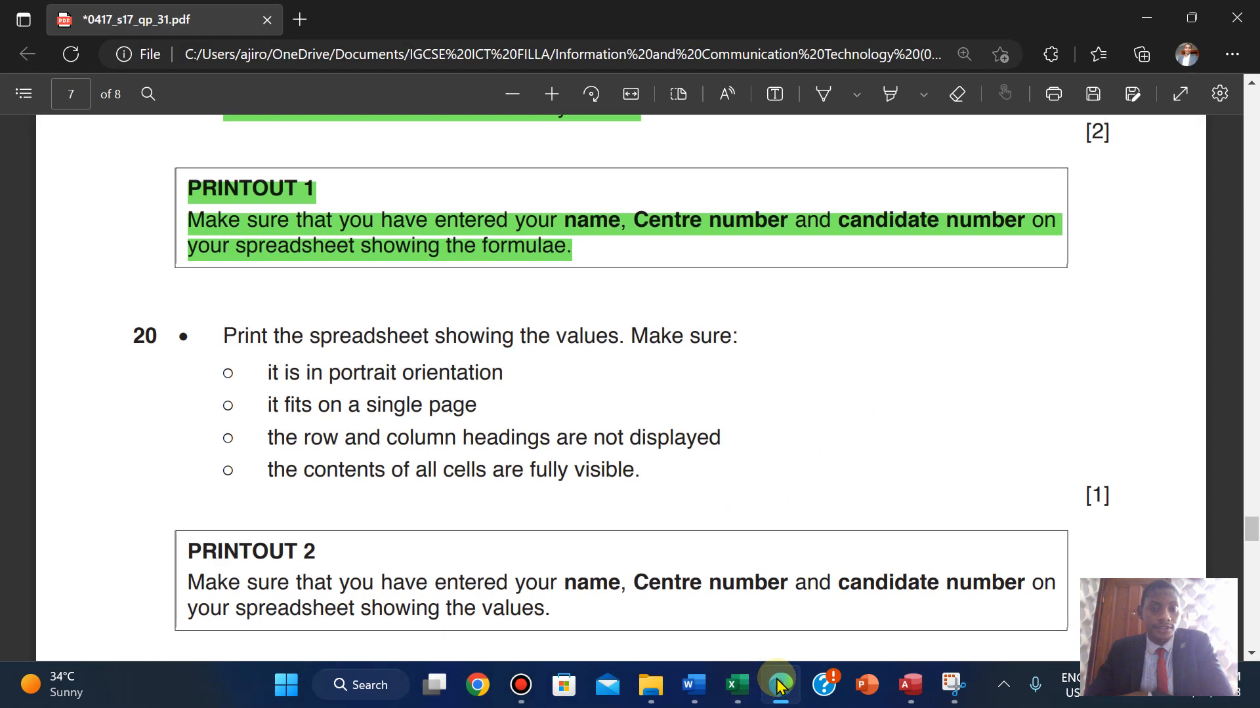
left_click(779, 685)
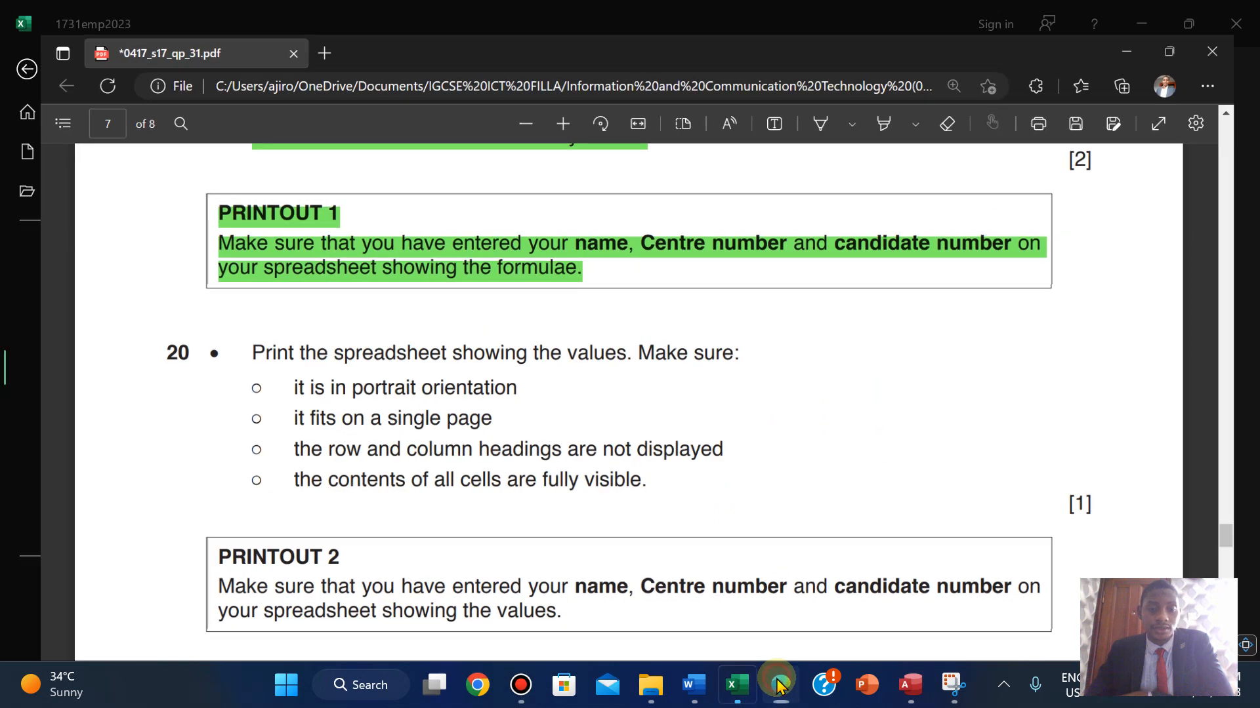
left_click(779, 685)
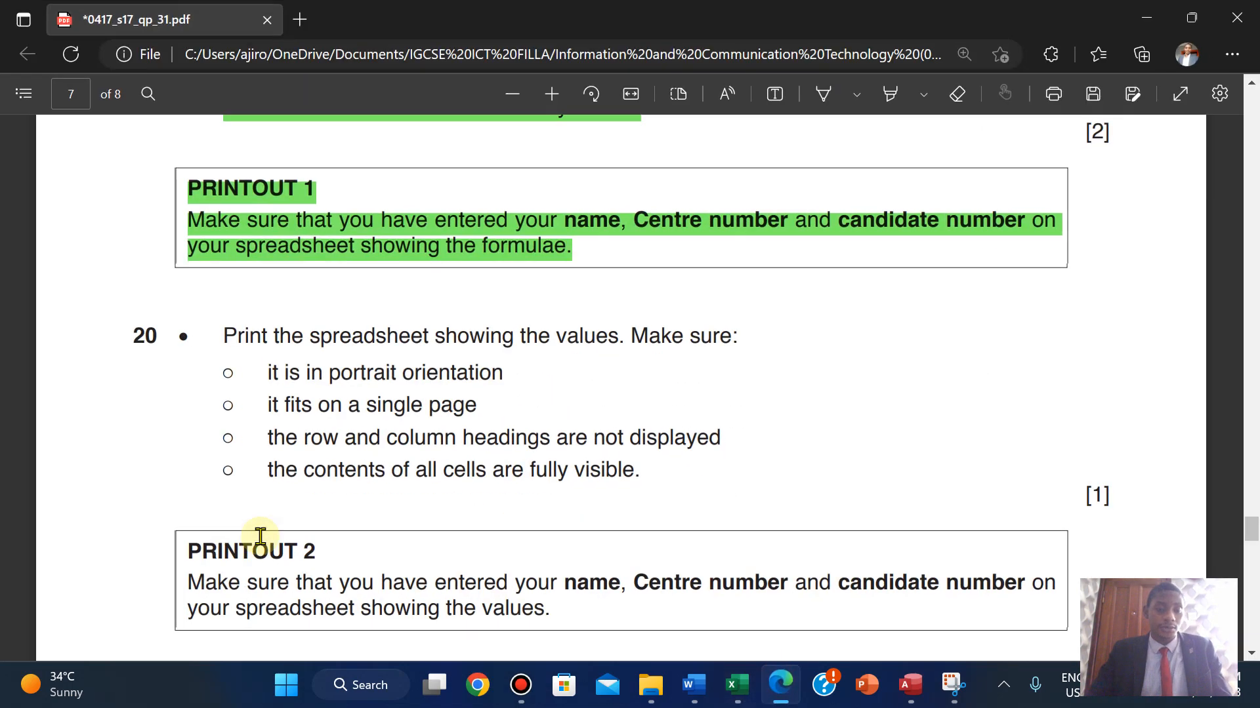
left_click_drag(216, 553, 323, 554)
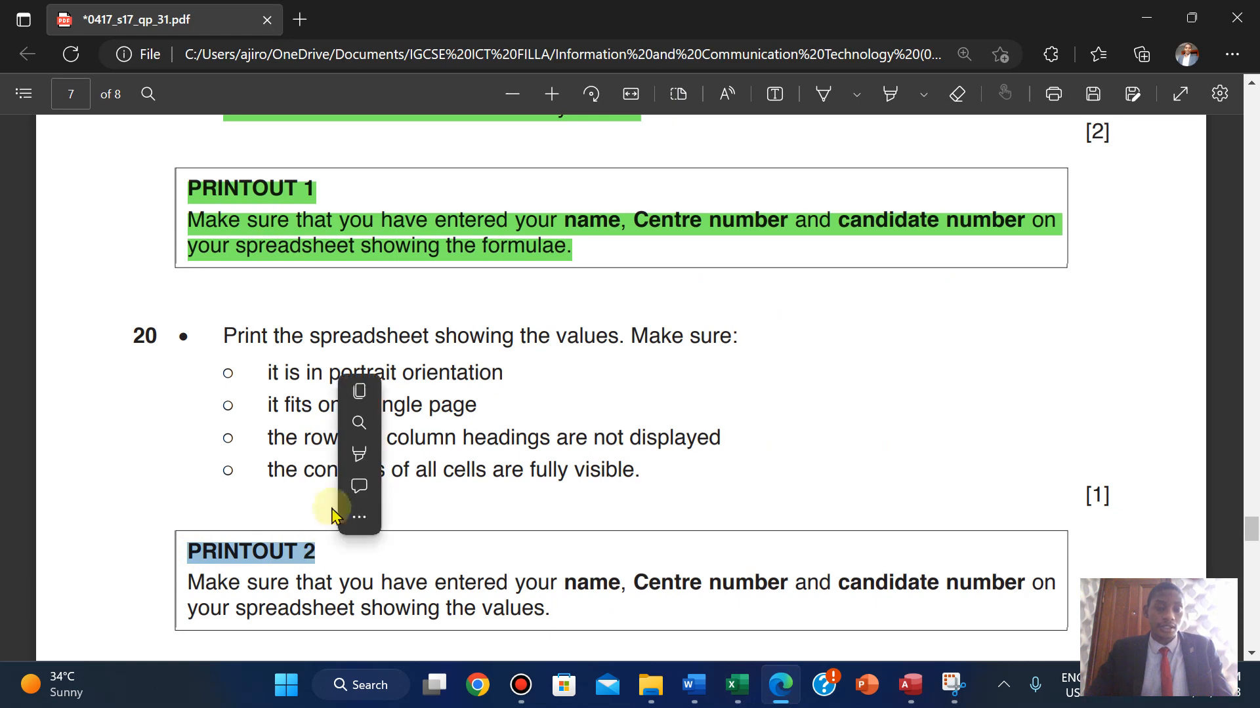
right_click(371, 390)
left_click(371, 391)
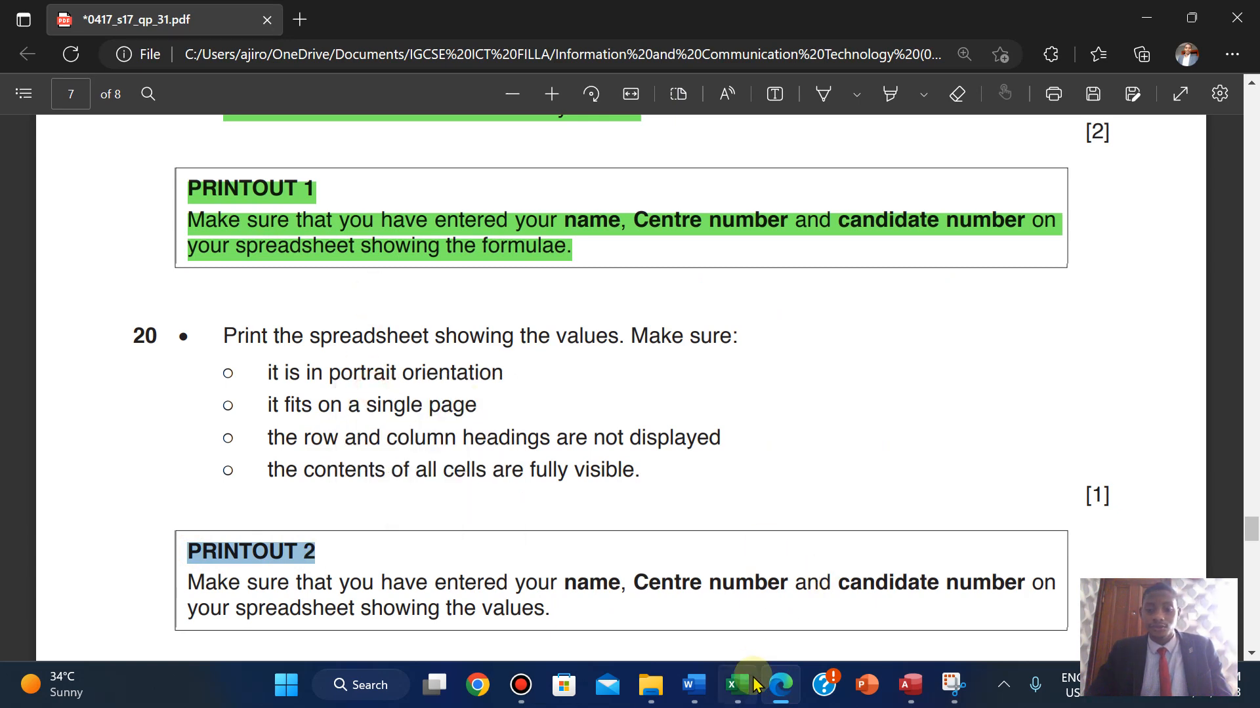
mouse_move(737, 684)
- Print the sheet to a PDF saved as PRINTOUT 2
left_click(741, 626)
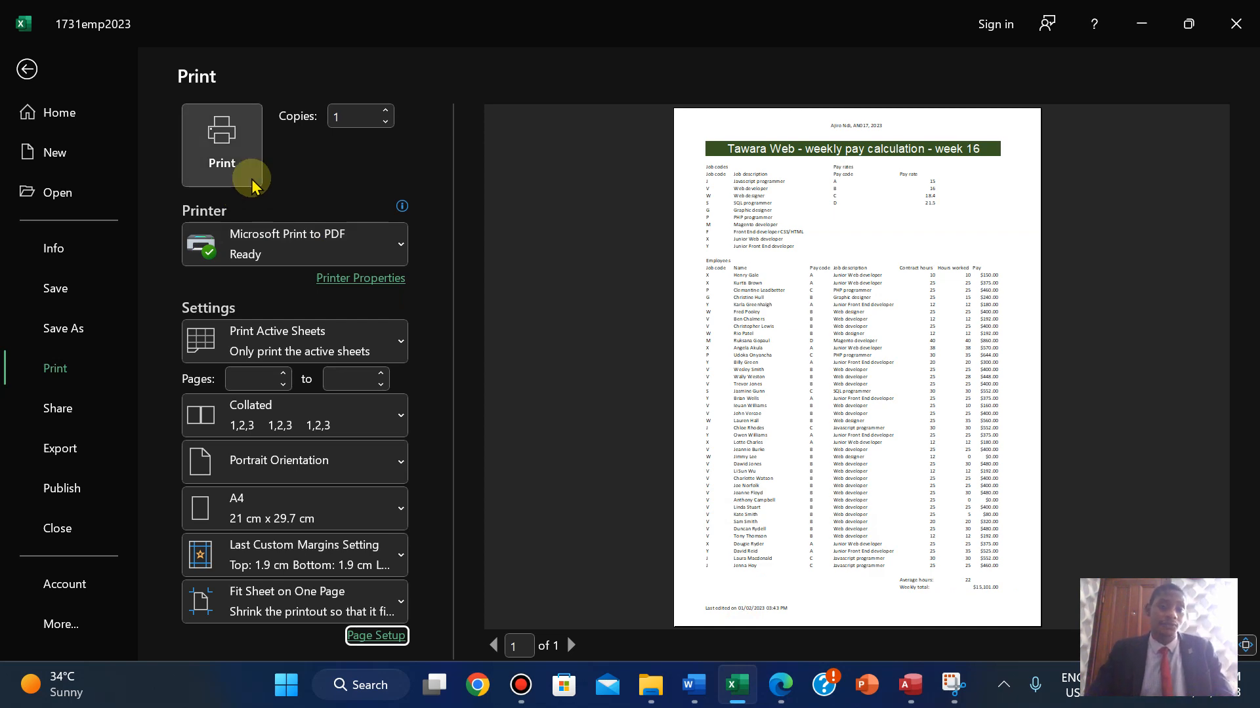
left_click(239, 148)
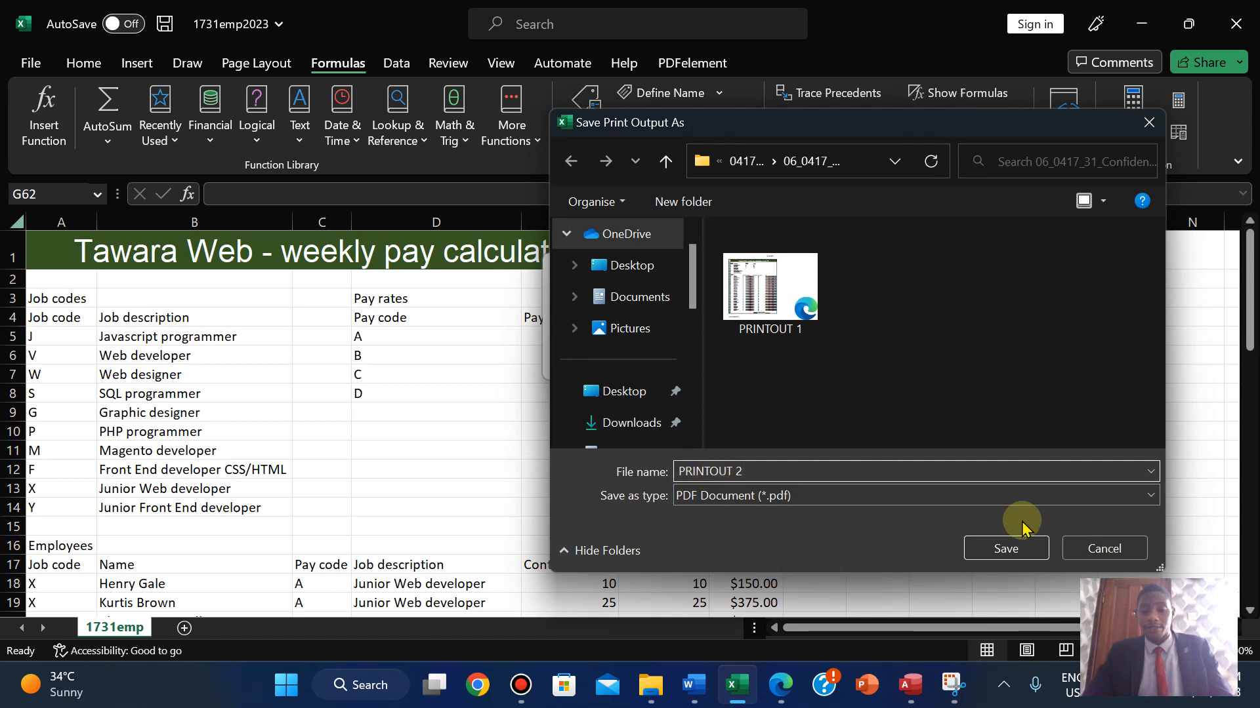
left_click(1011, 548)
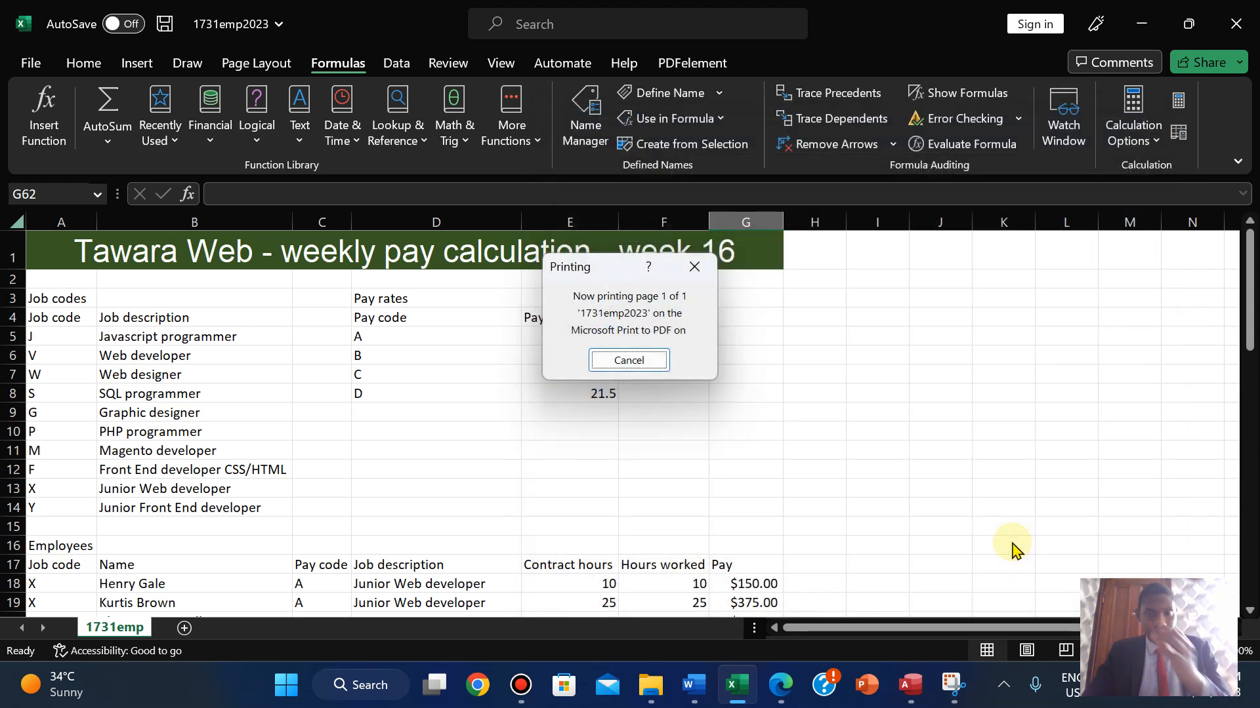
left_click(779, 688)
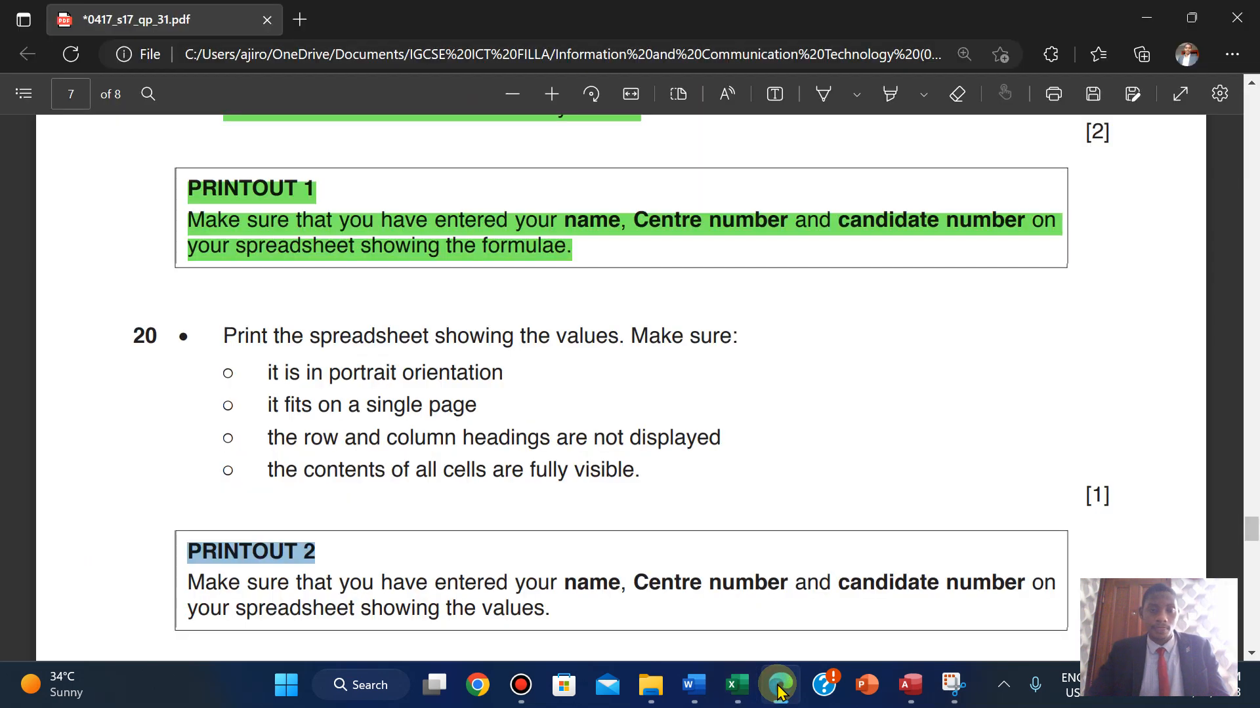
- Highlight question 20 through the PRINTOUT 2 instructions in green
scroll(780, 693, "down", 2)
scroll(780, 692, "up", 1)
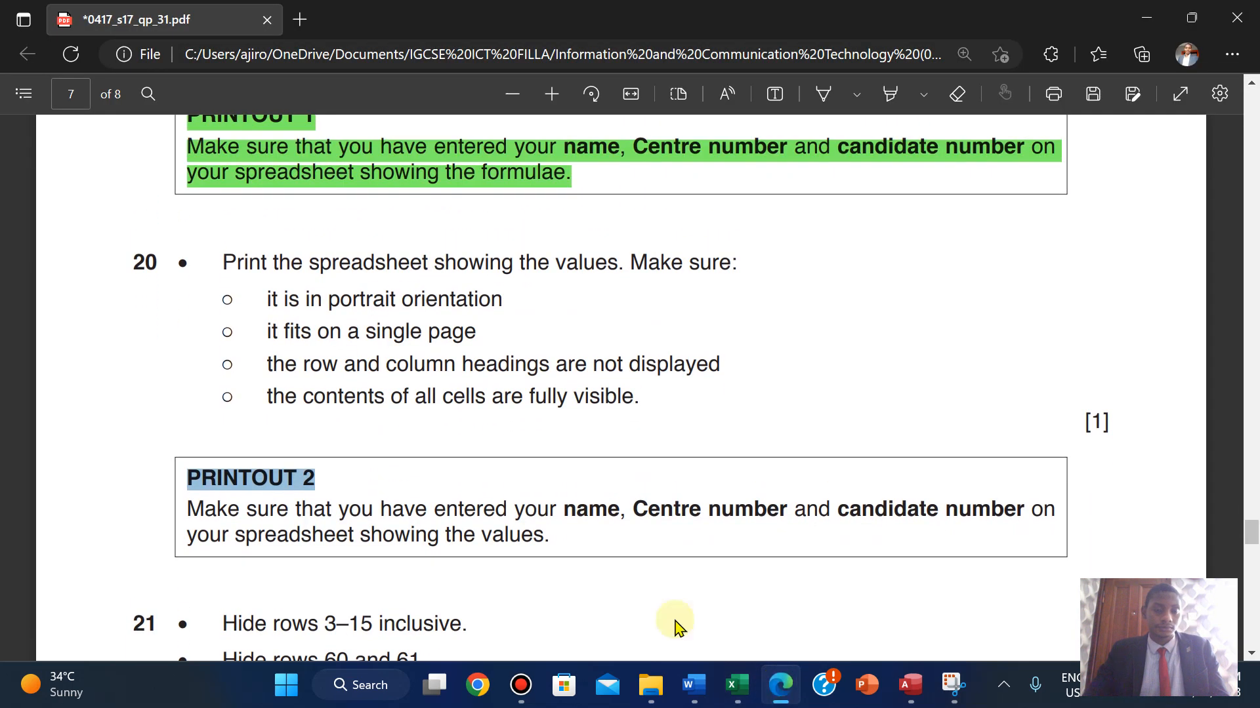
left_click_drag(220, 263, 556, 549)
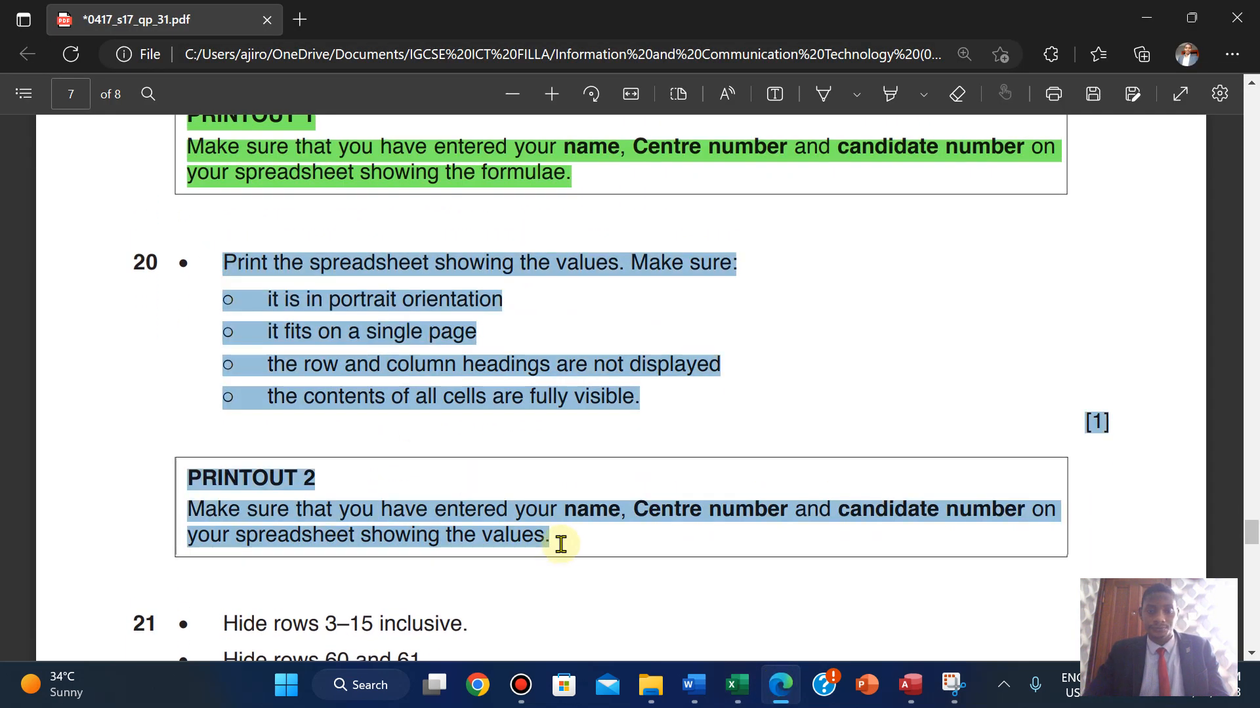
left_click(591, 432)
mouse_move(588, 442)
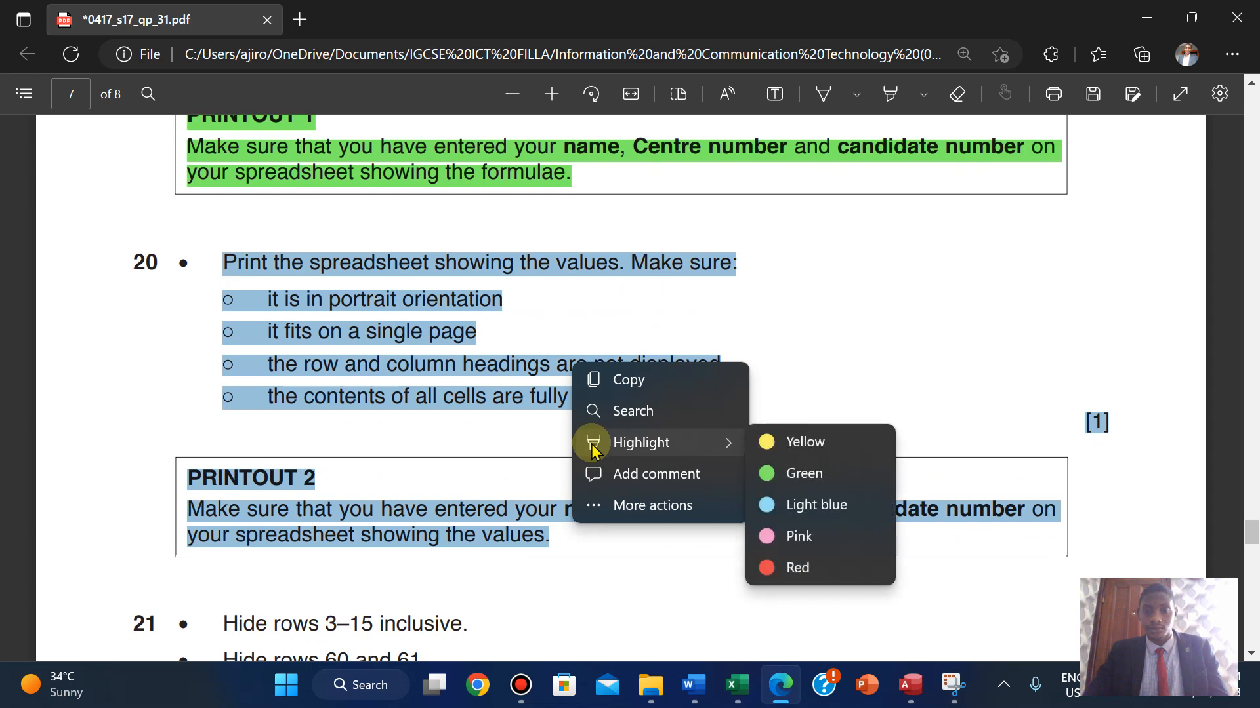
left_click(819, 473)
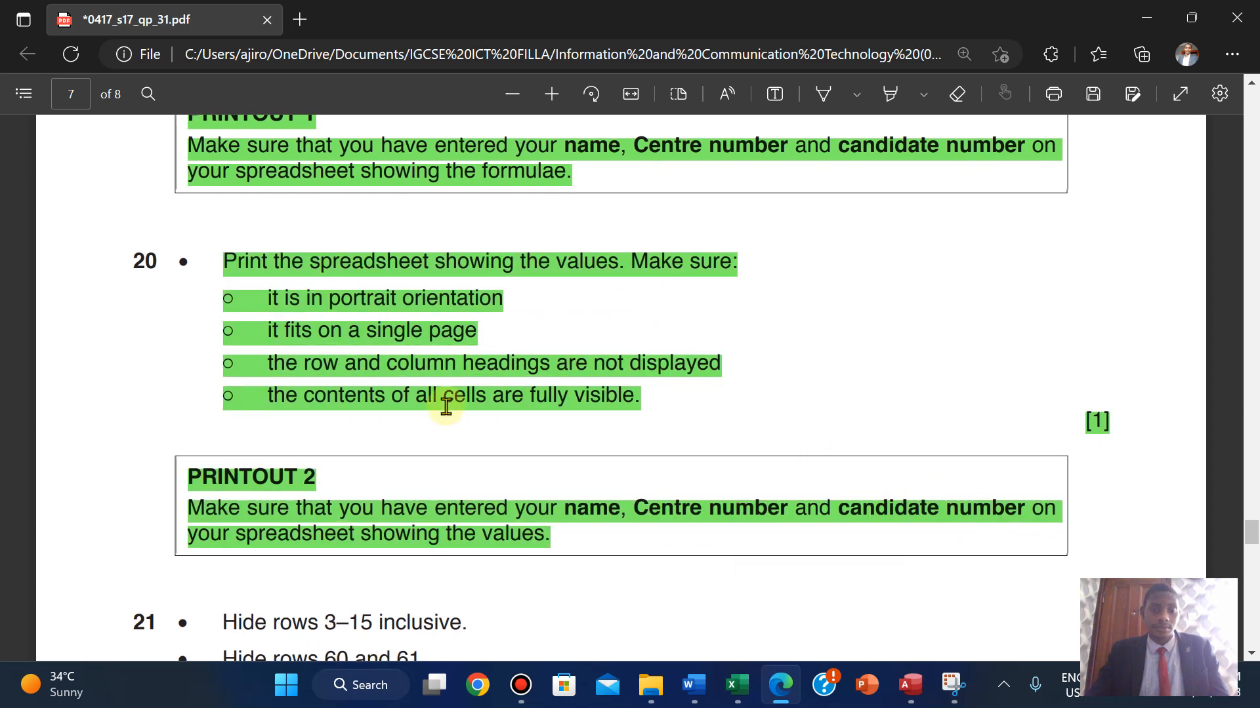
- Scroll the exam paper, then switch back to the pay spreadsheet
scroll(446, 404, "down", 2)
scroll(445, 406, "down", 3)
scroll(445, 406, "up", 1)
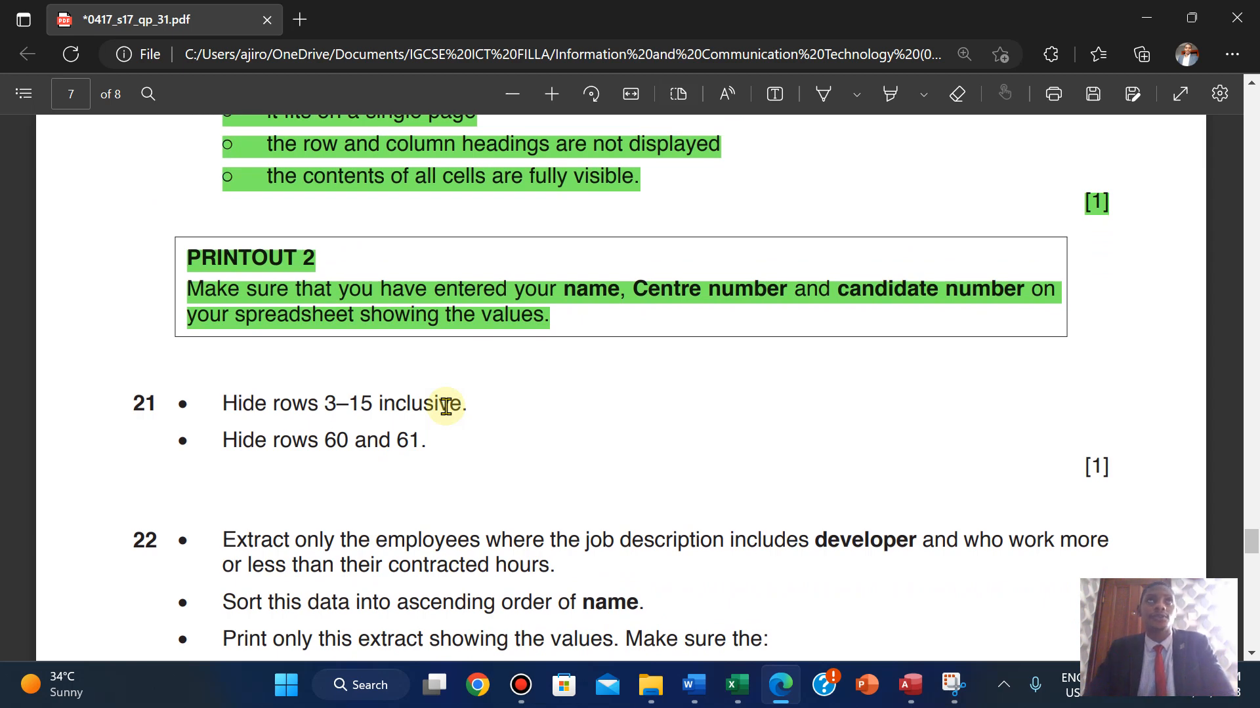
left_click(735, 696)
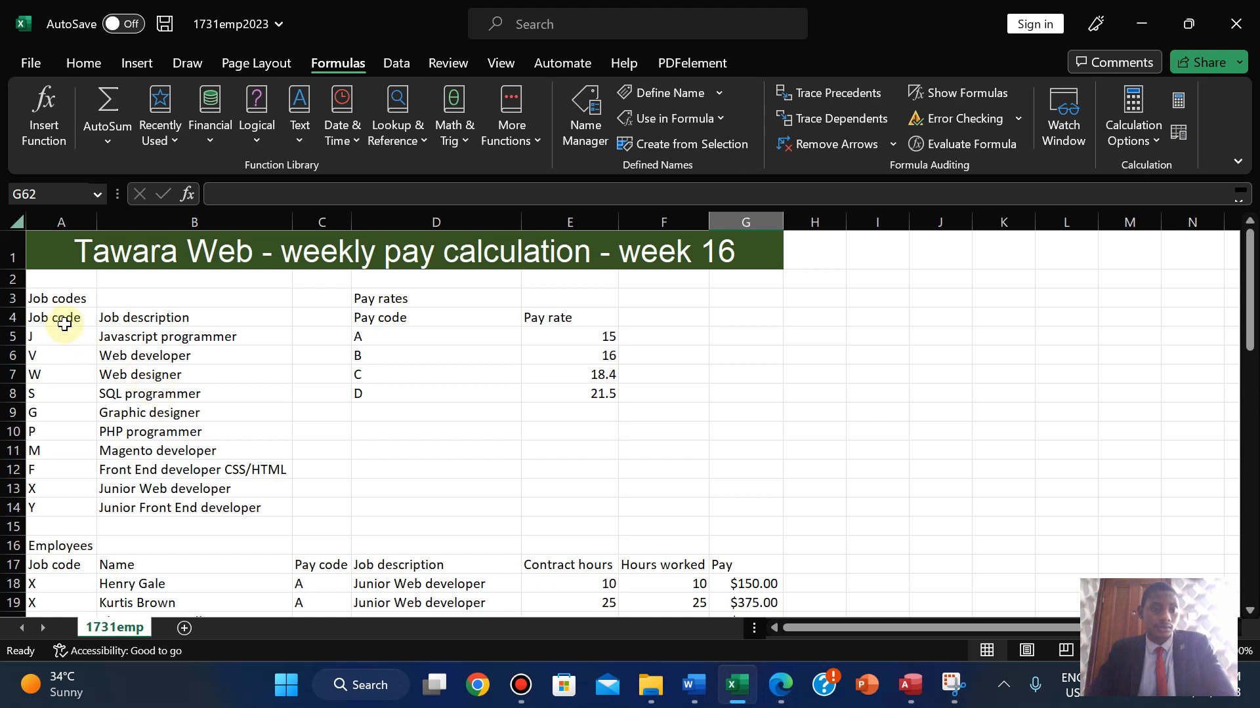
- Hide rows 3 to 15 of the pay sheet
left_click(6, 301)
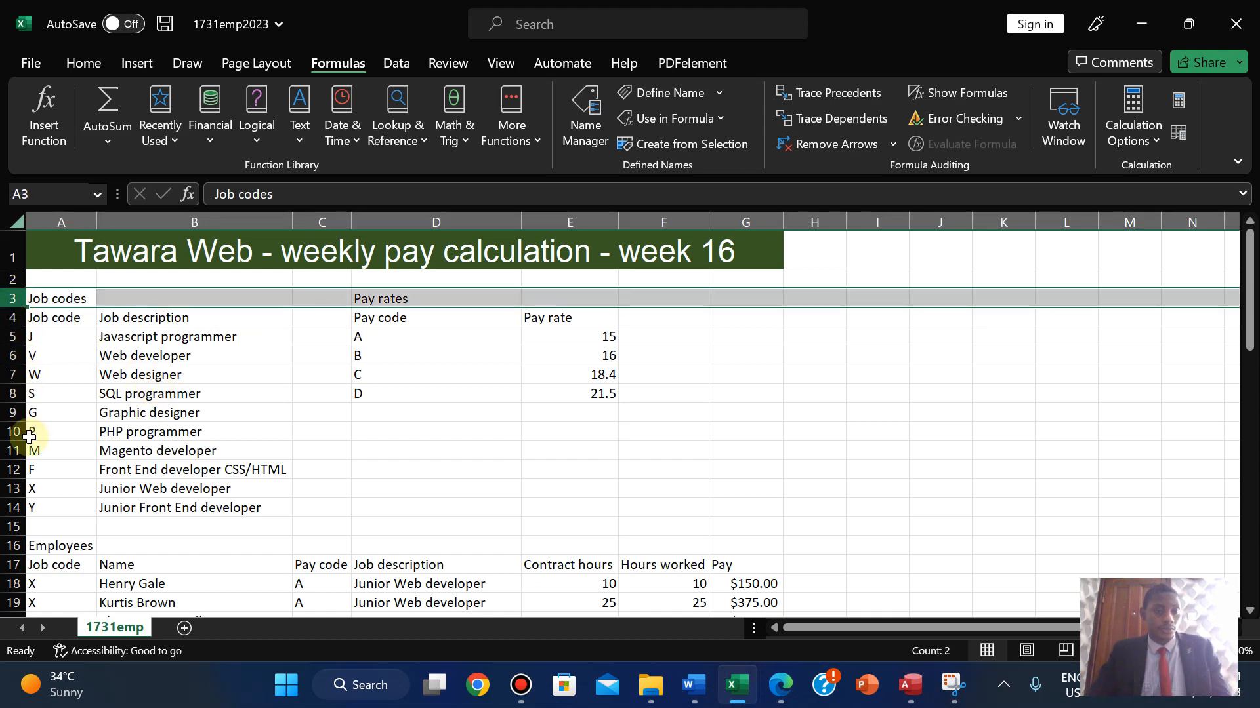
left_click(13, 508, "shift")
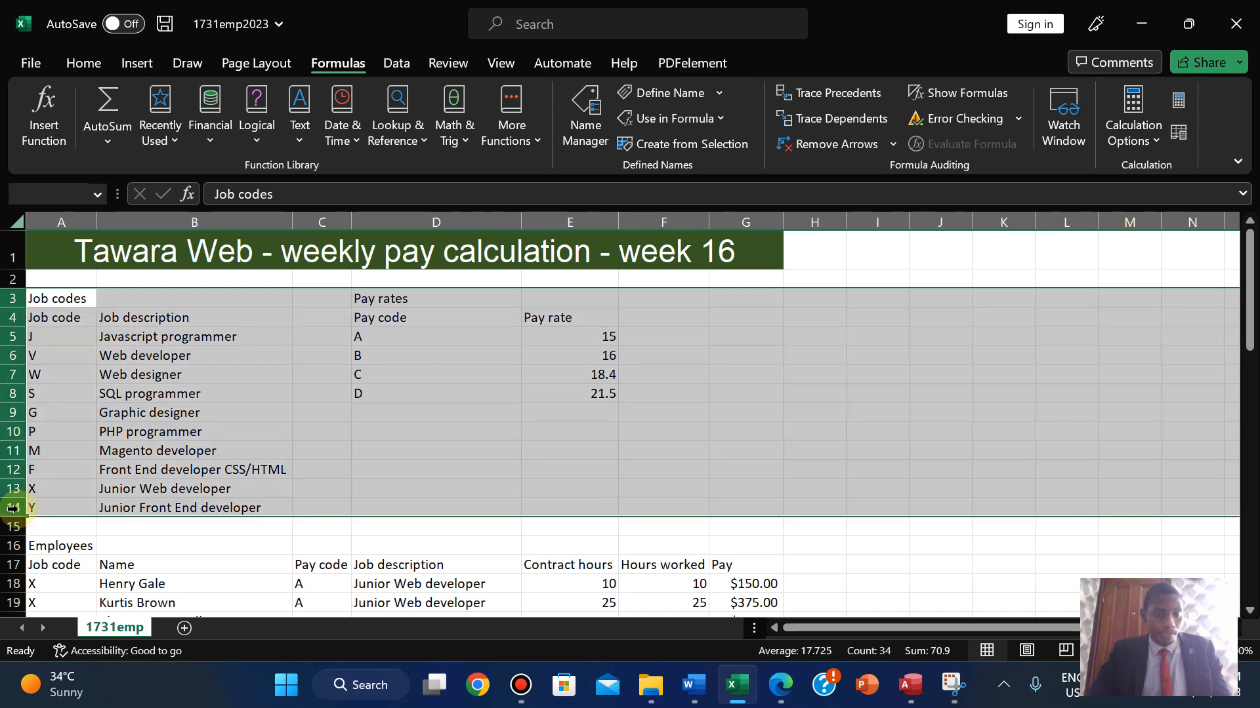
left_click(778, 686)
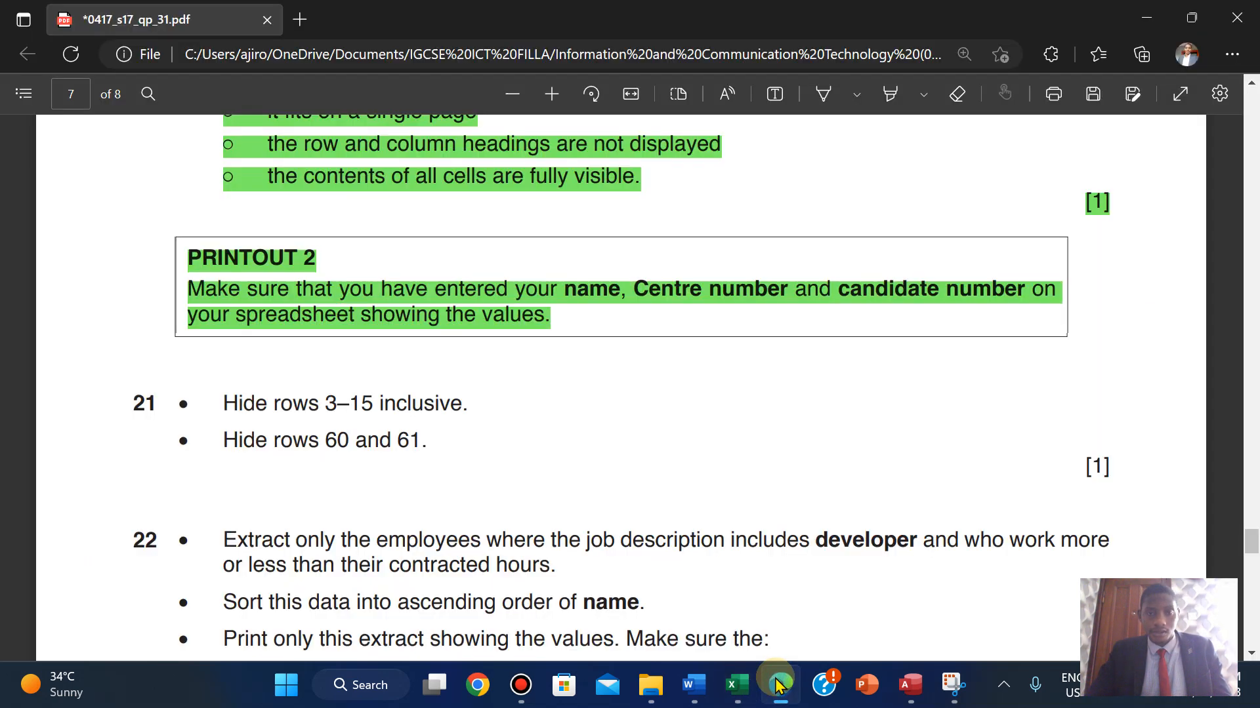
left_click(778, 685)
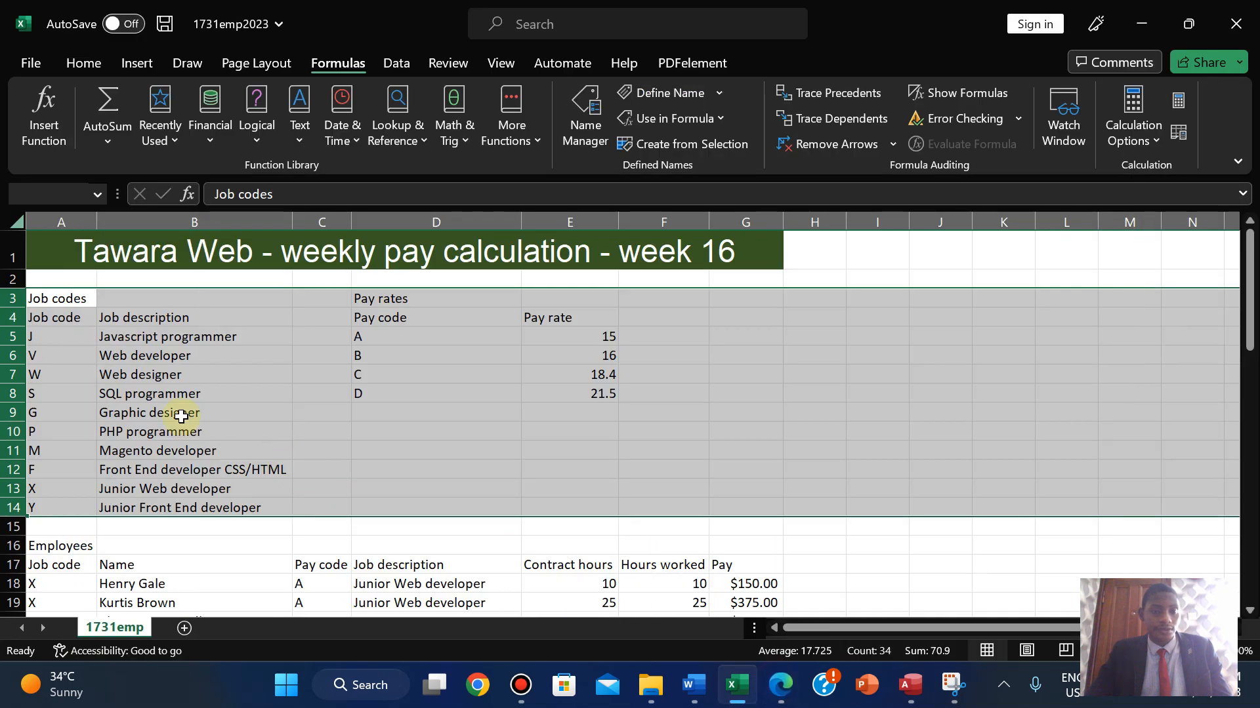
left_click(181, 415)
left_click(4, 298)
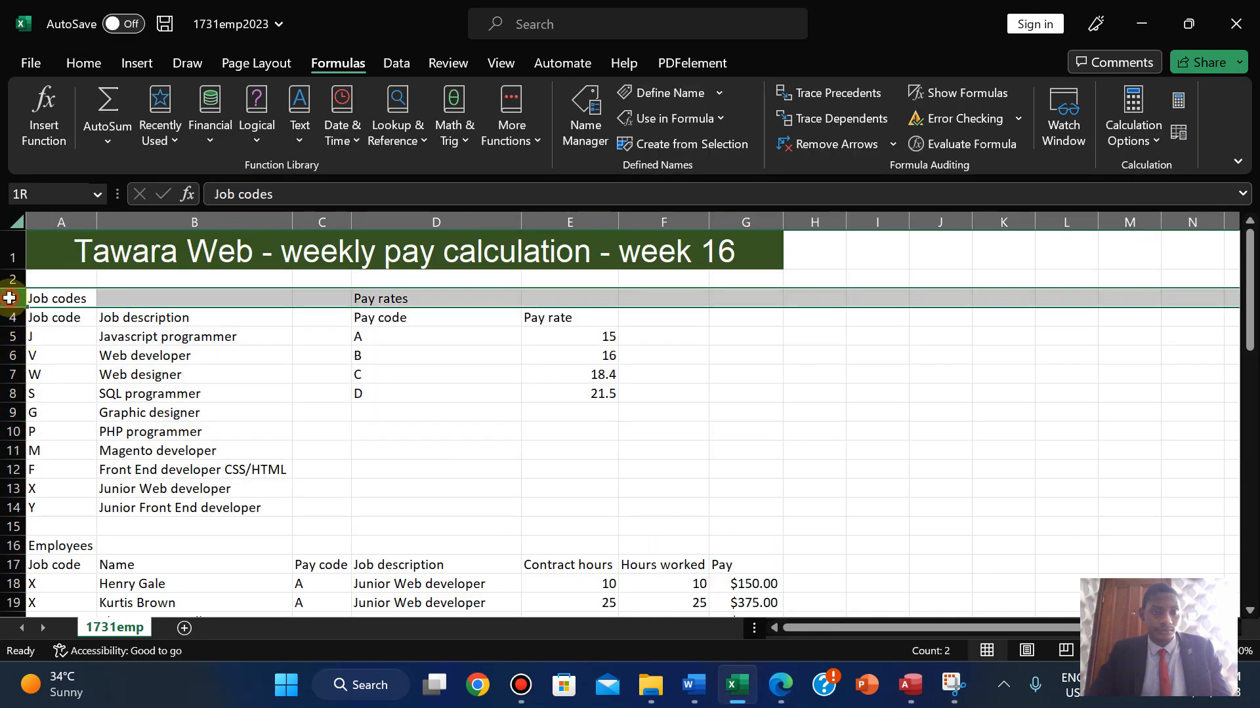
left_click(6, 526, "shift")
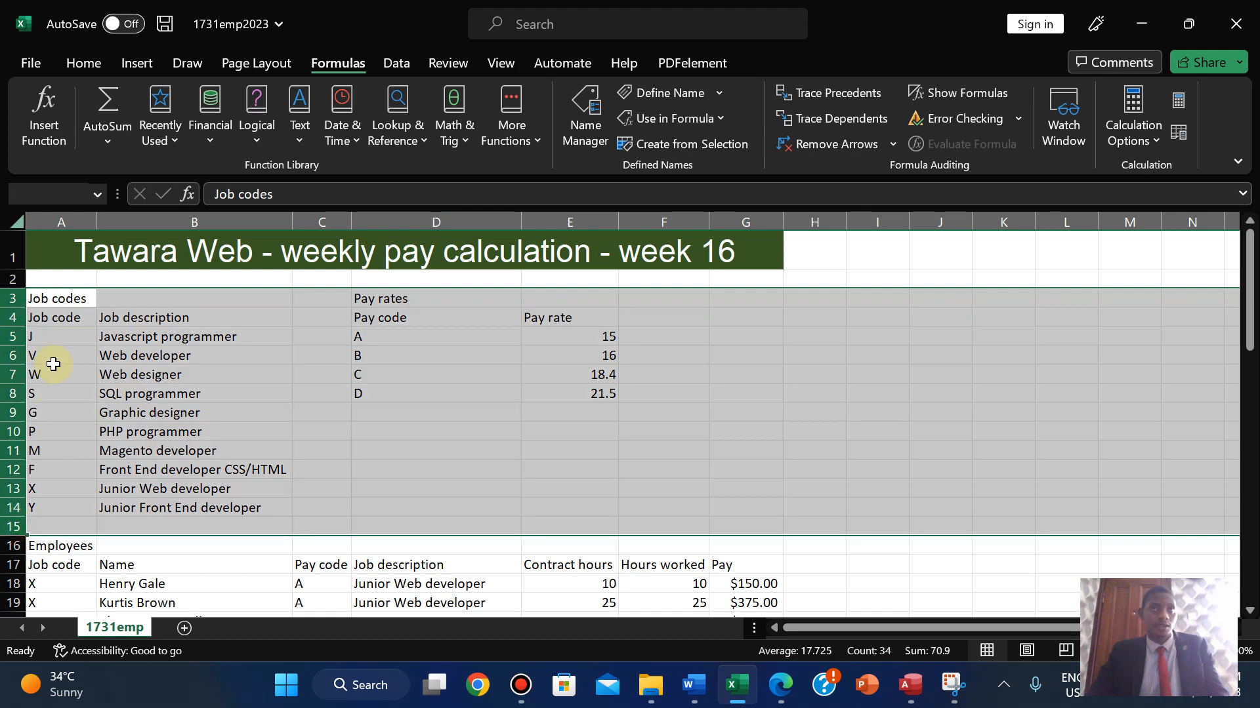
right_click(65, 342)
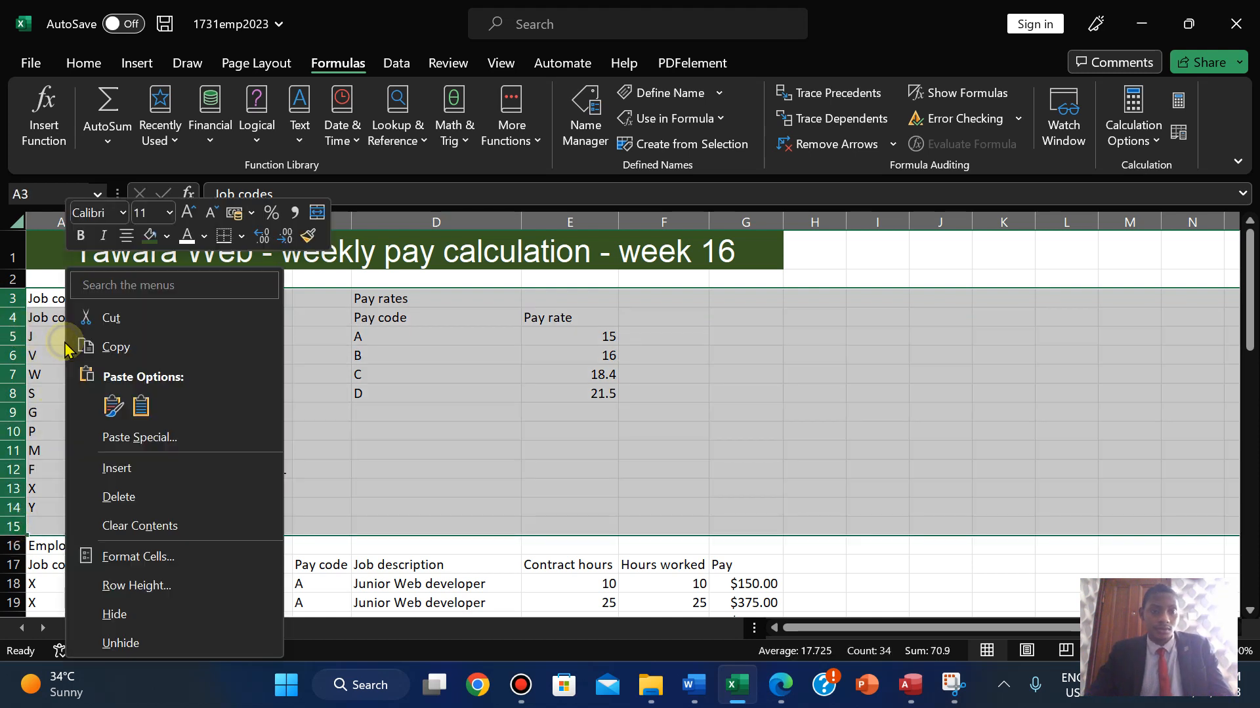
left_click(125, 610)
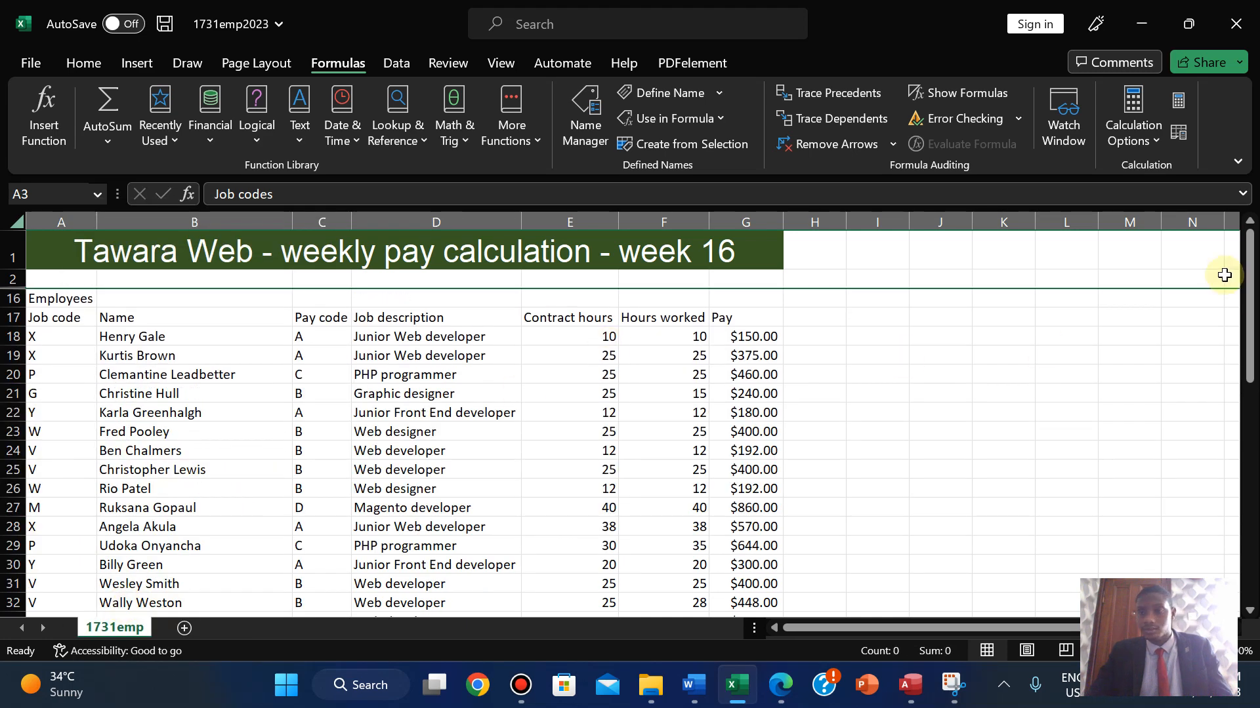
- Hide rows 60 and 61 (Average hours and Weekly total), then return to the exam paper
left_click(791, 686)
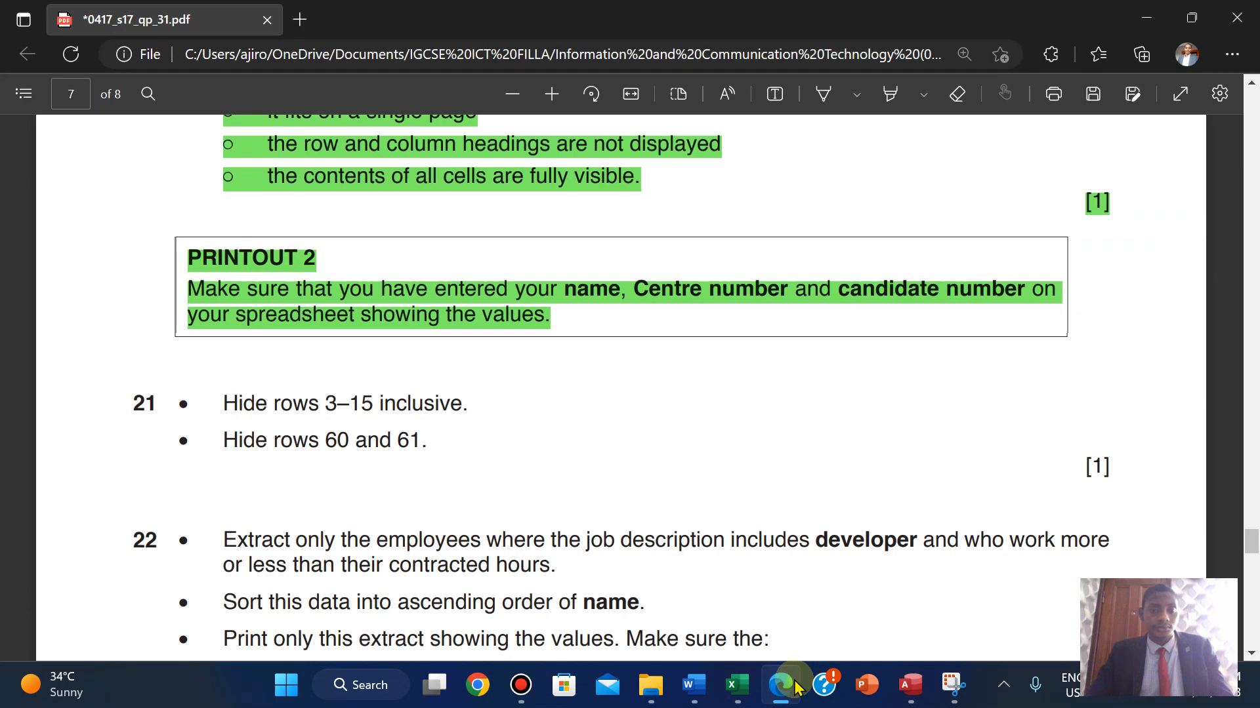
left_click(737, 685)
left_click_drag(1245, 247, 1236, 558)
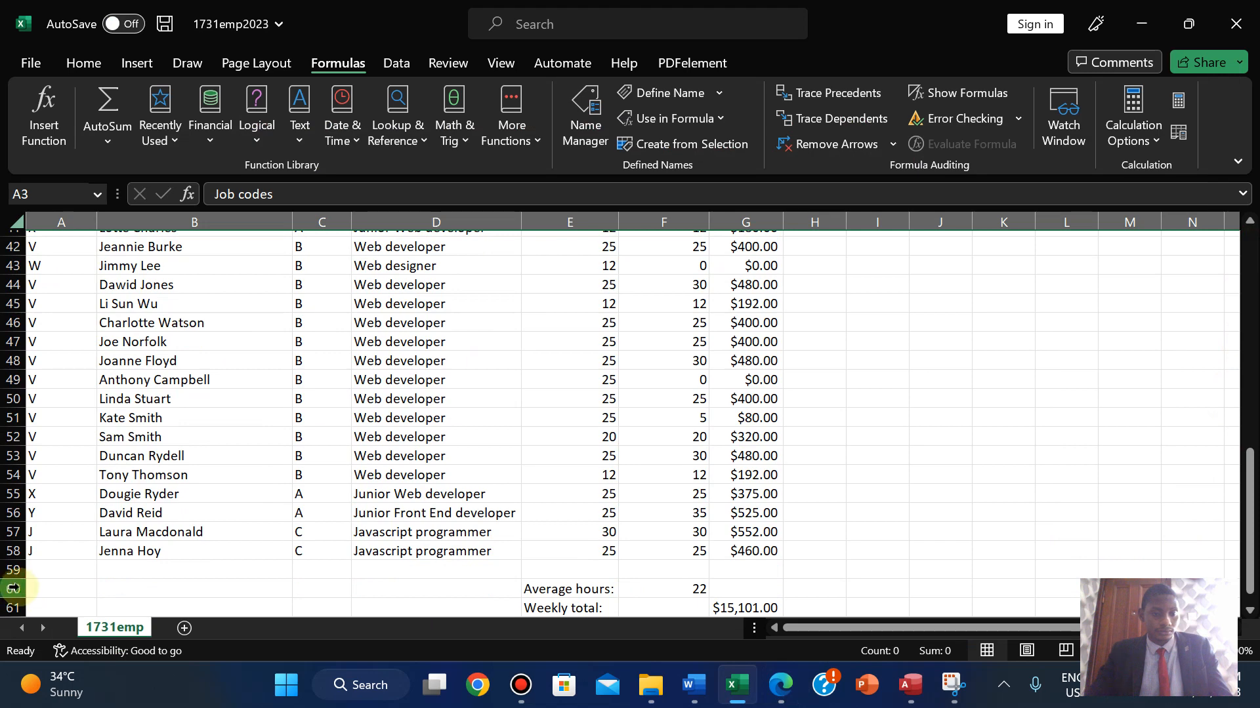
key("ctrl+a")
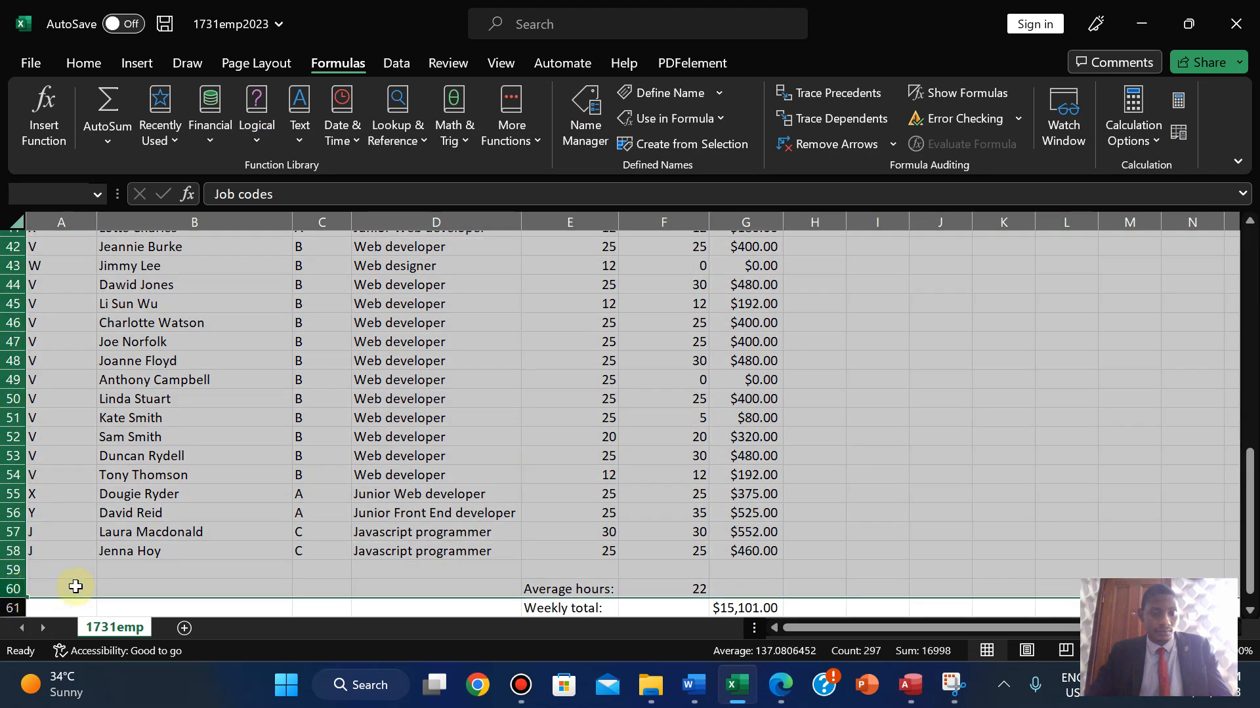
left_click(65, 589)
left_click(5, 589)
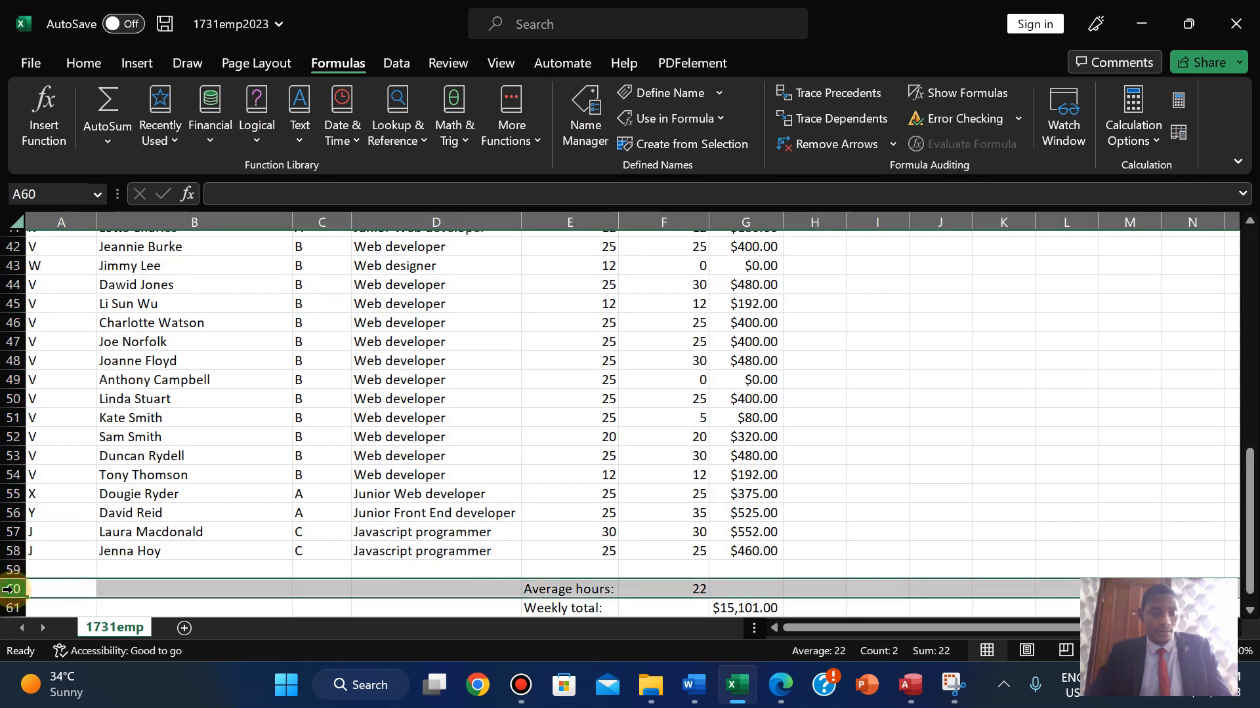
left_click_drag(7, 610, 7, 609)
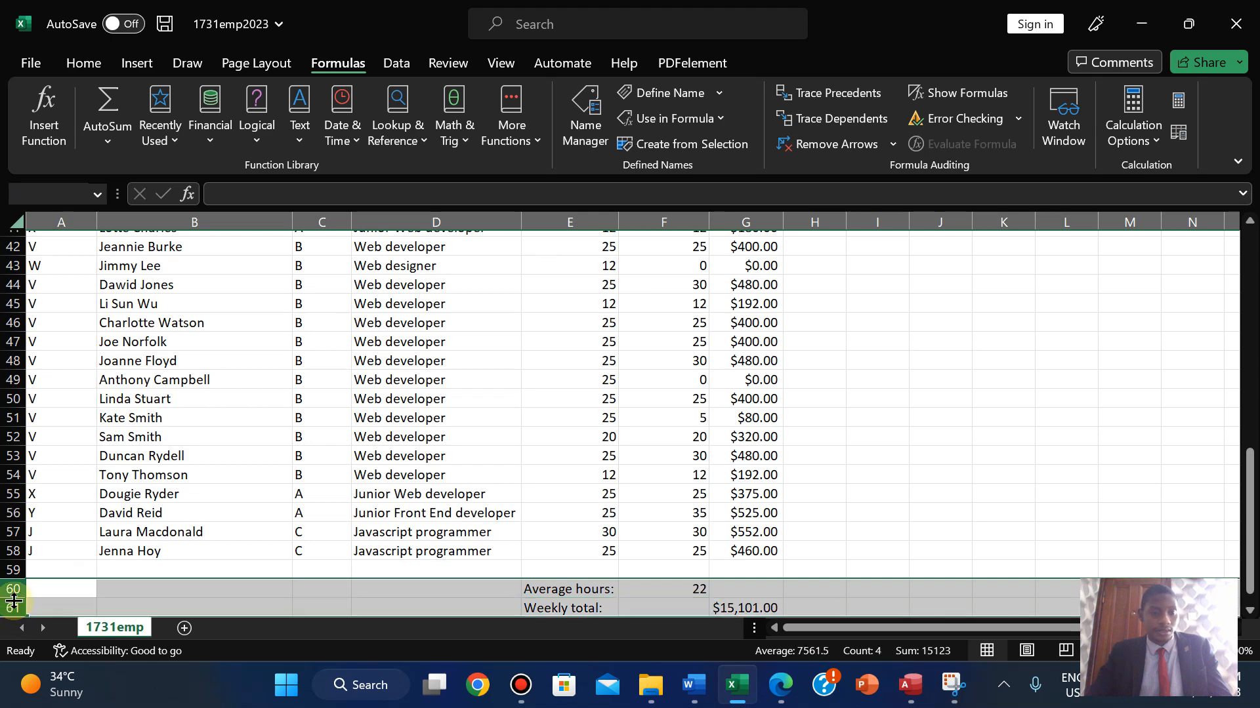
right_click(49, 595)
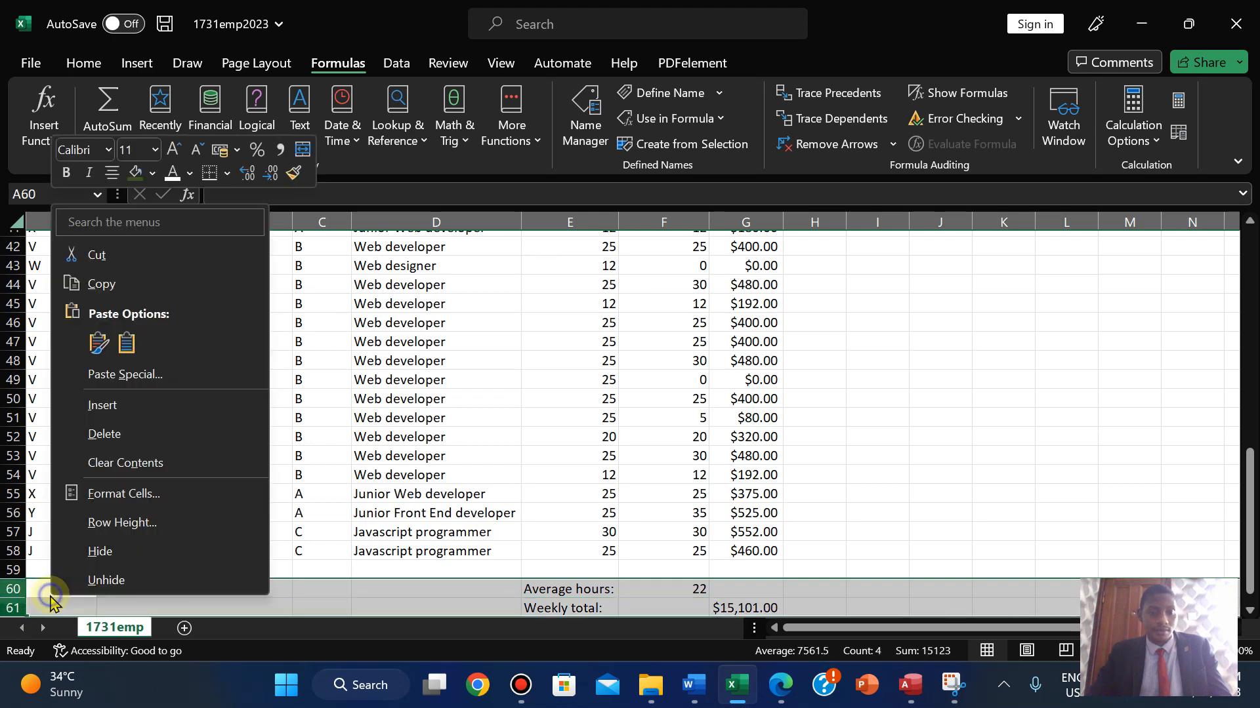
left_click(106, 551)
left_click_drag(1248, 499, 1238, 273)
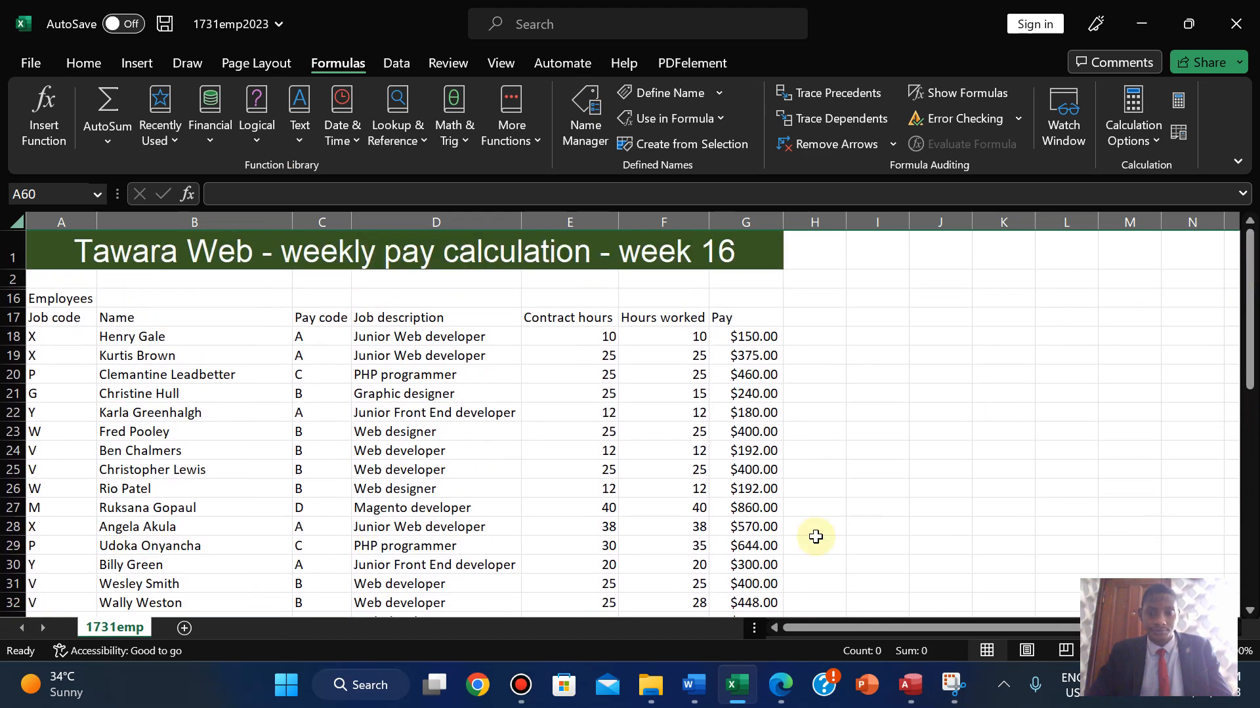
left_click(776, 689)
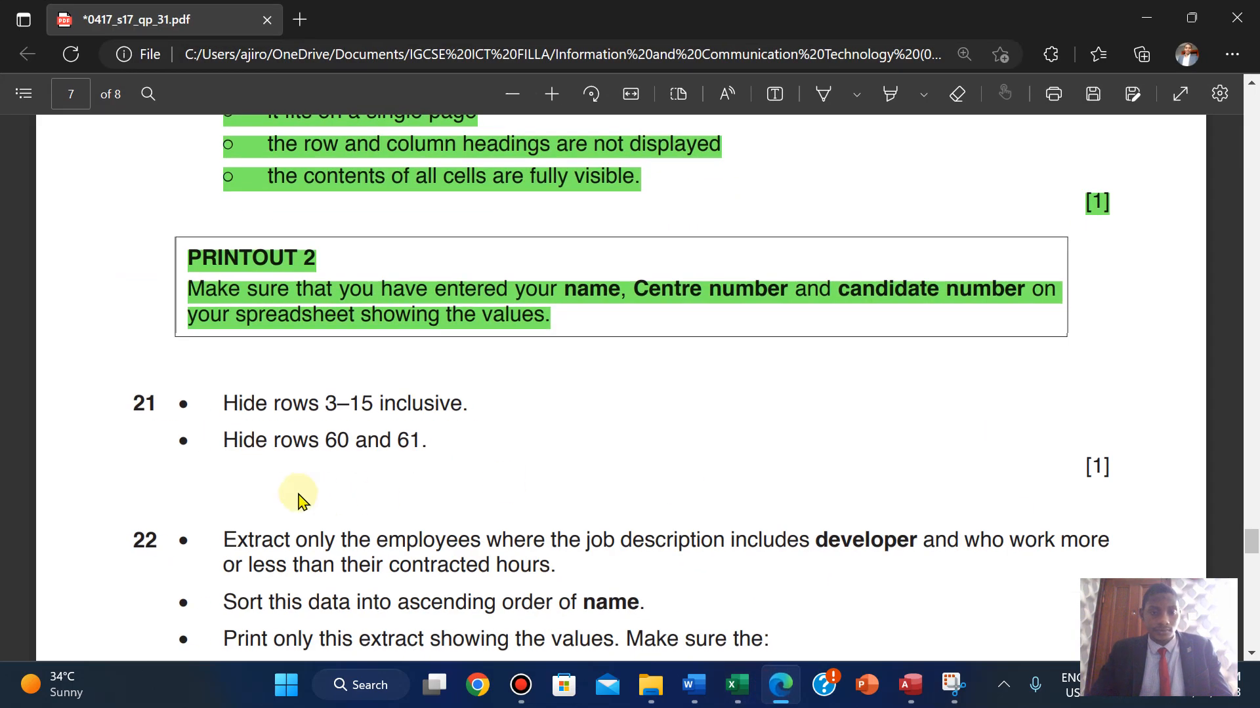
- Scroll the exam paper down to question 22, then bring the pay workbook back
scroll(304, 524, "down", 3)
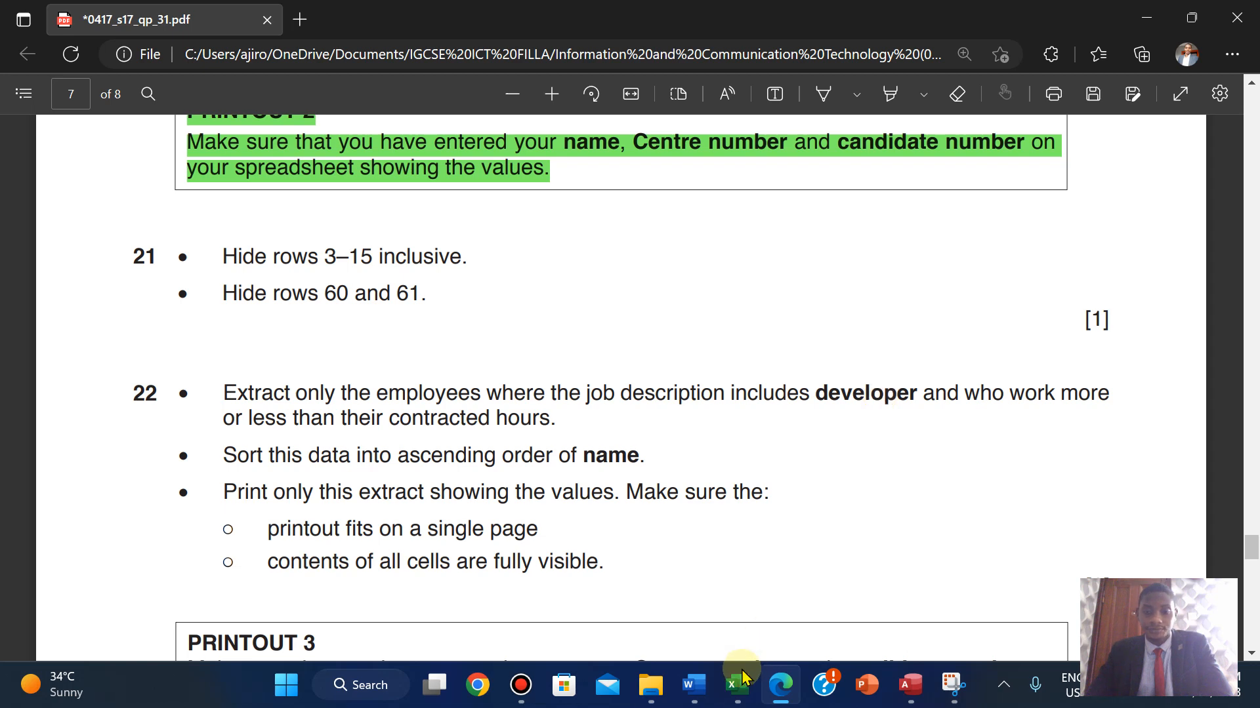
mouse_move(739, 687)
left_click(739, 590)
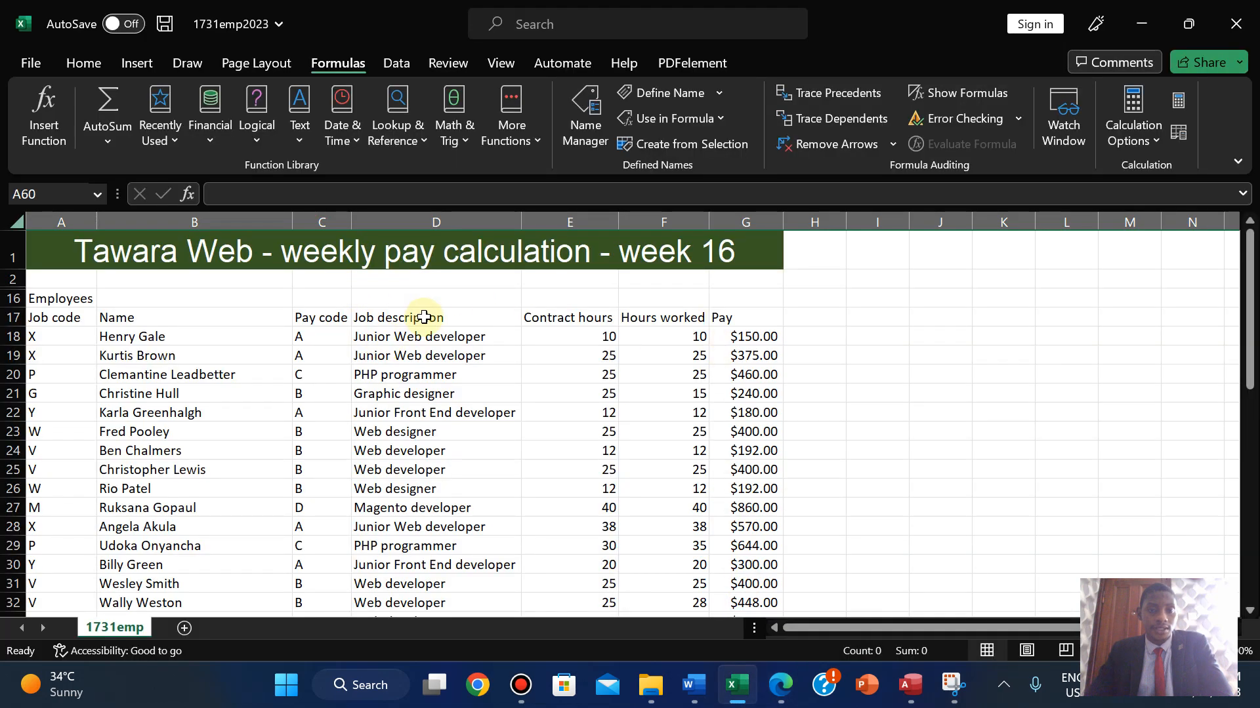
- Select the row 17 headings and look through Home's Sort & Filter options
left_click(73, 68)
left_click(1067, 140)
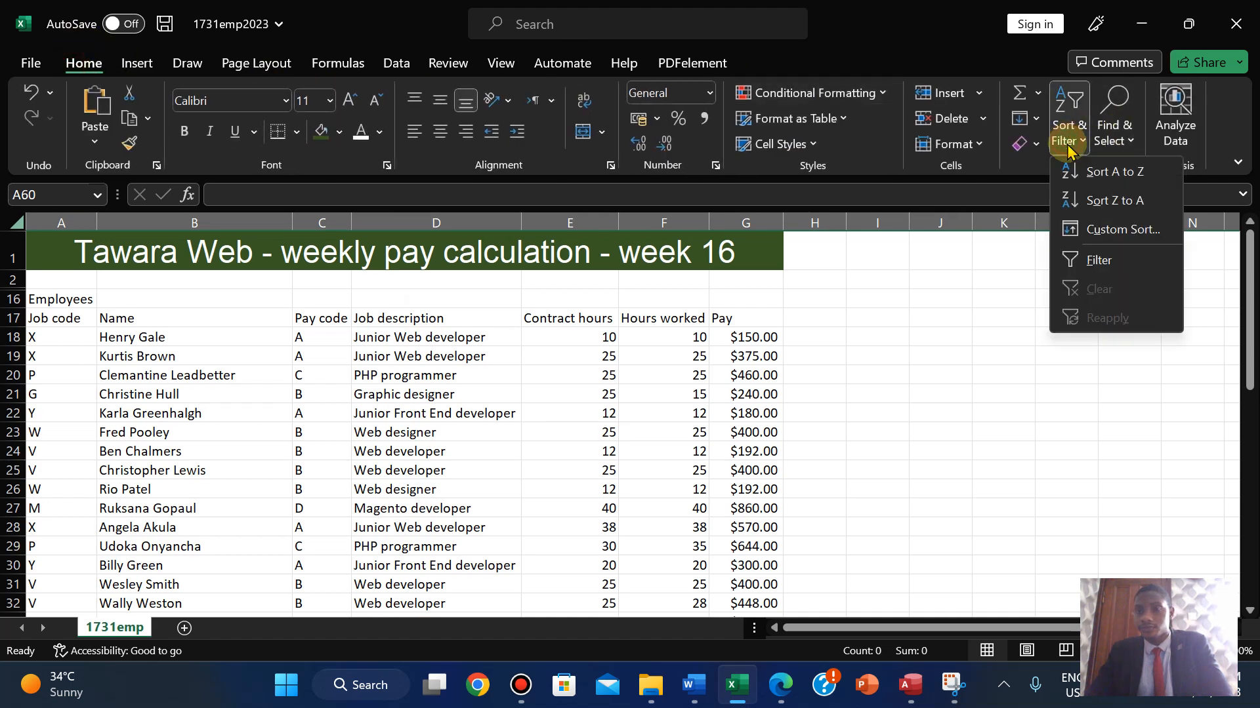
left_click(1090, 261)
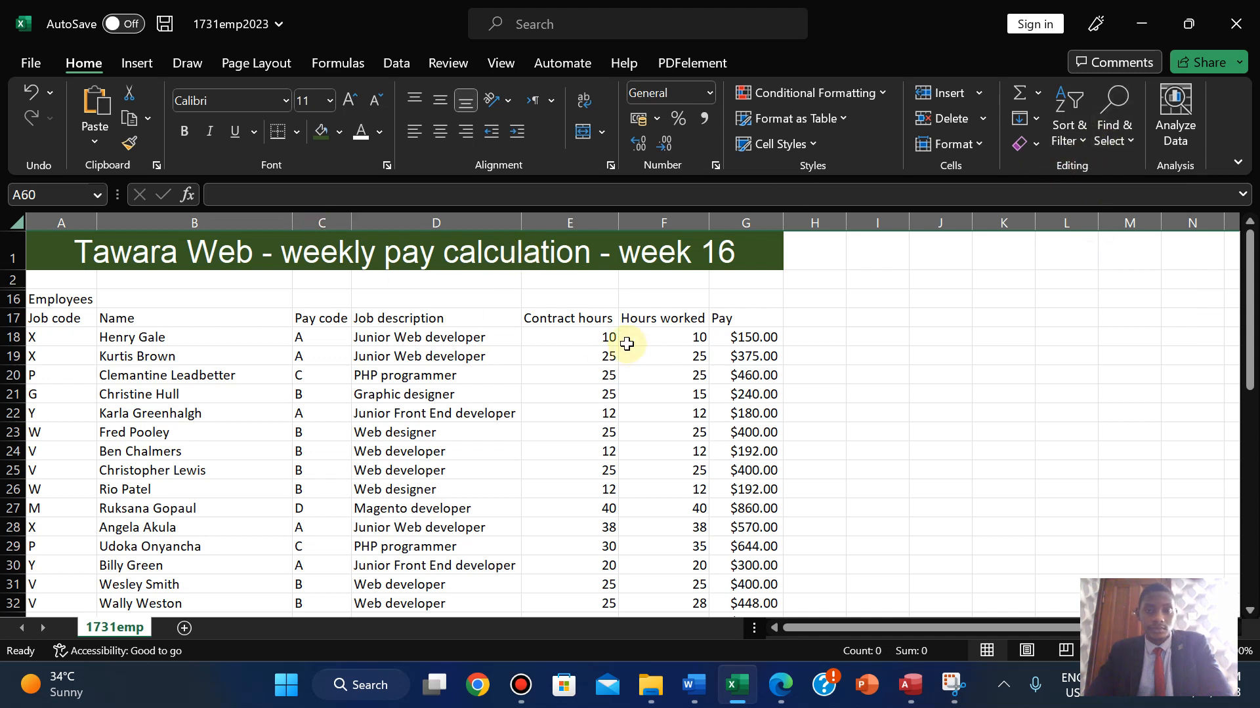
left_click(601, 320)
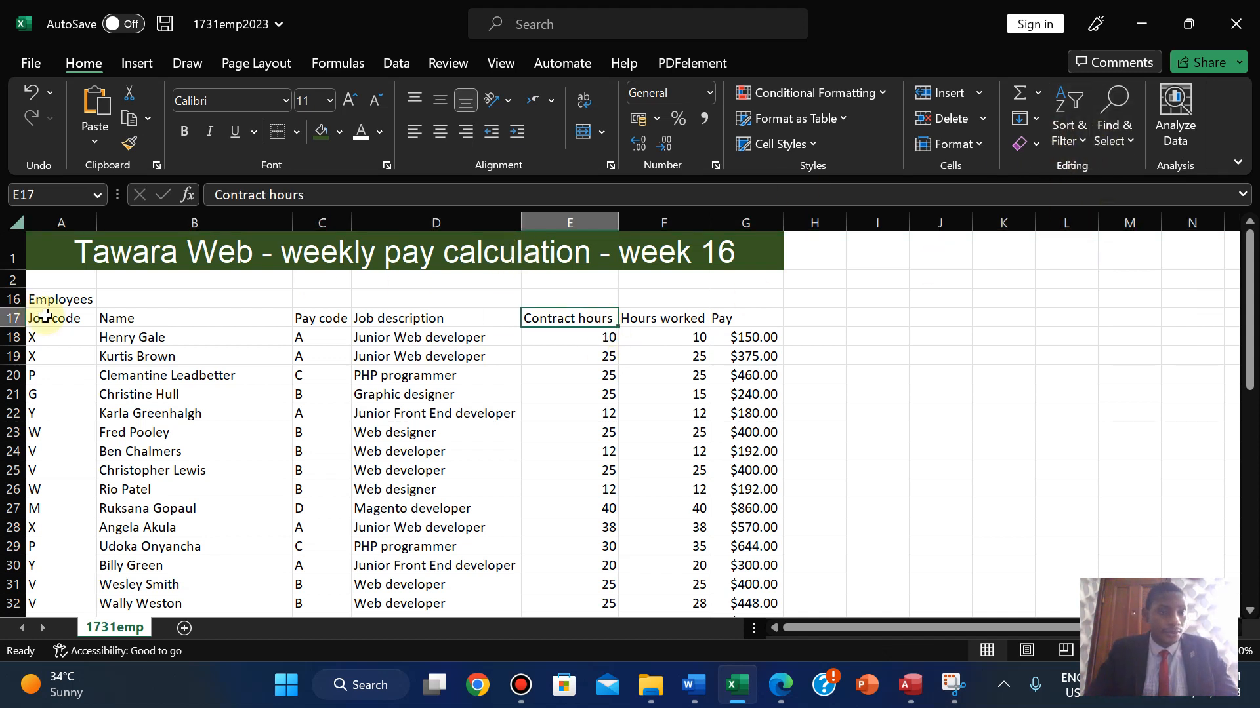
left_click_drag(38, 318, 738, 318)
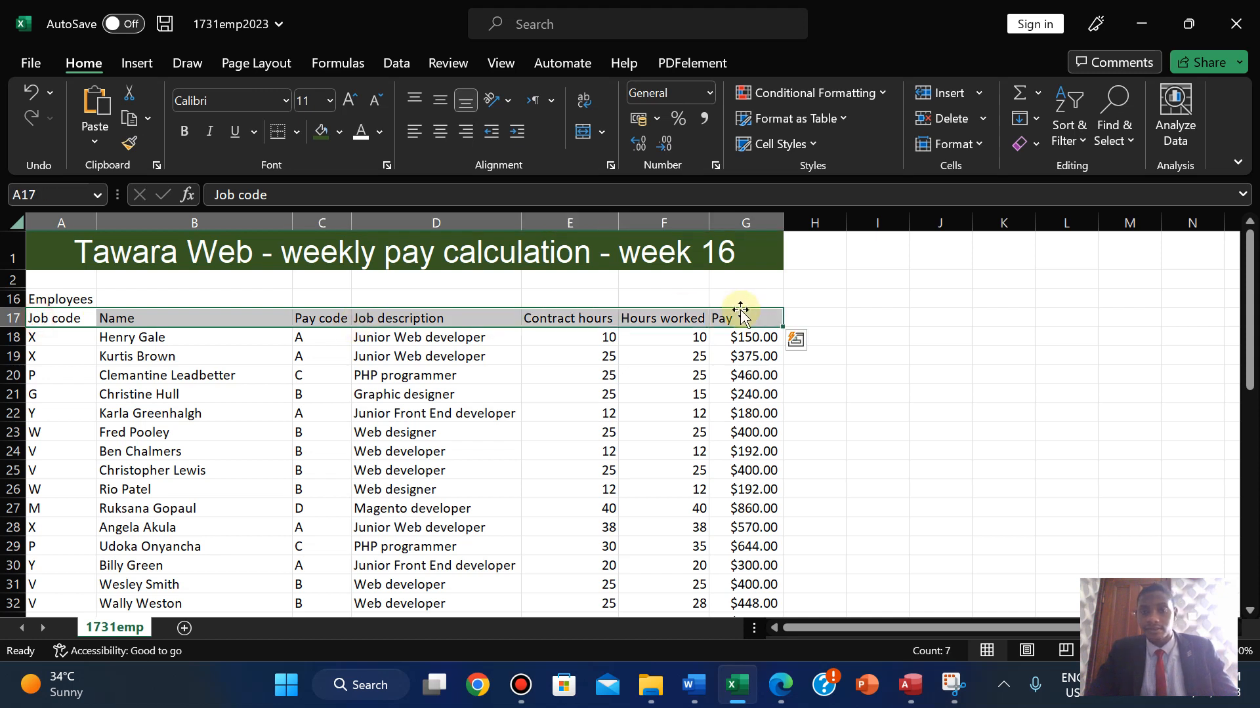
left_click(1089, 97)
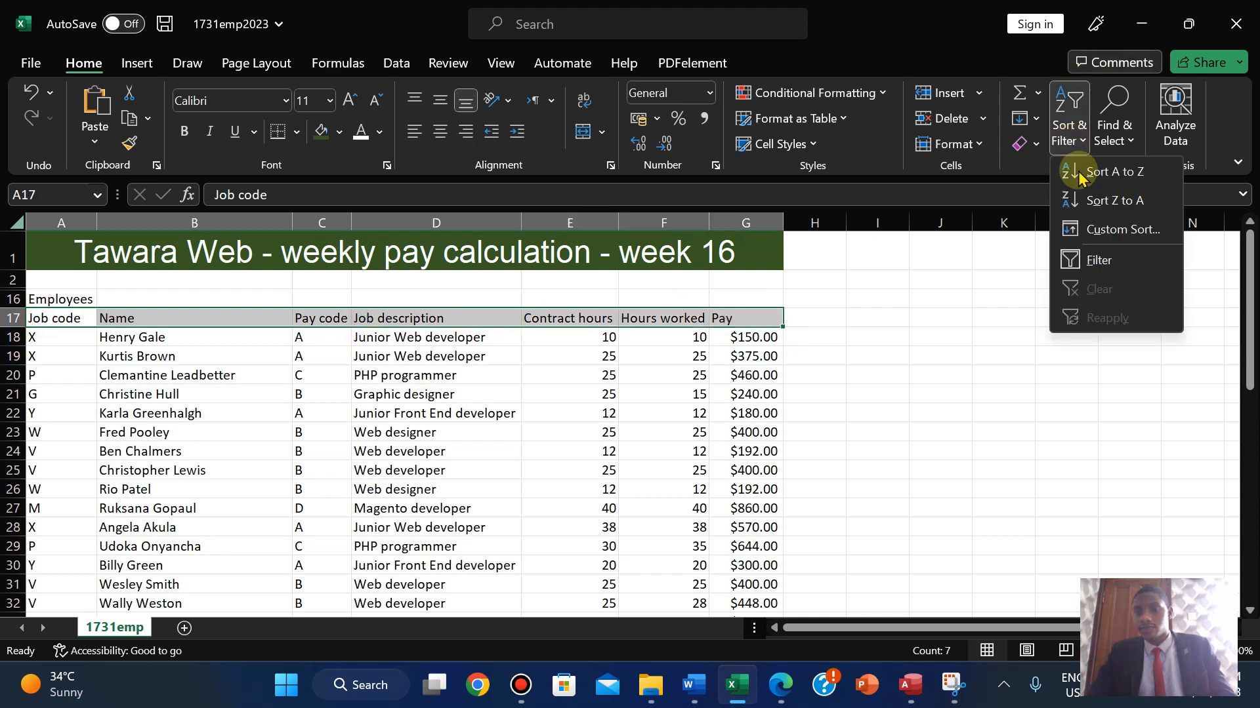
left_click(1081, 254)
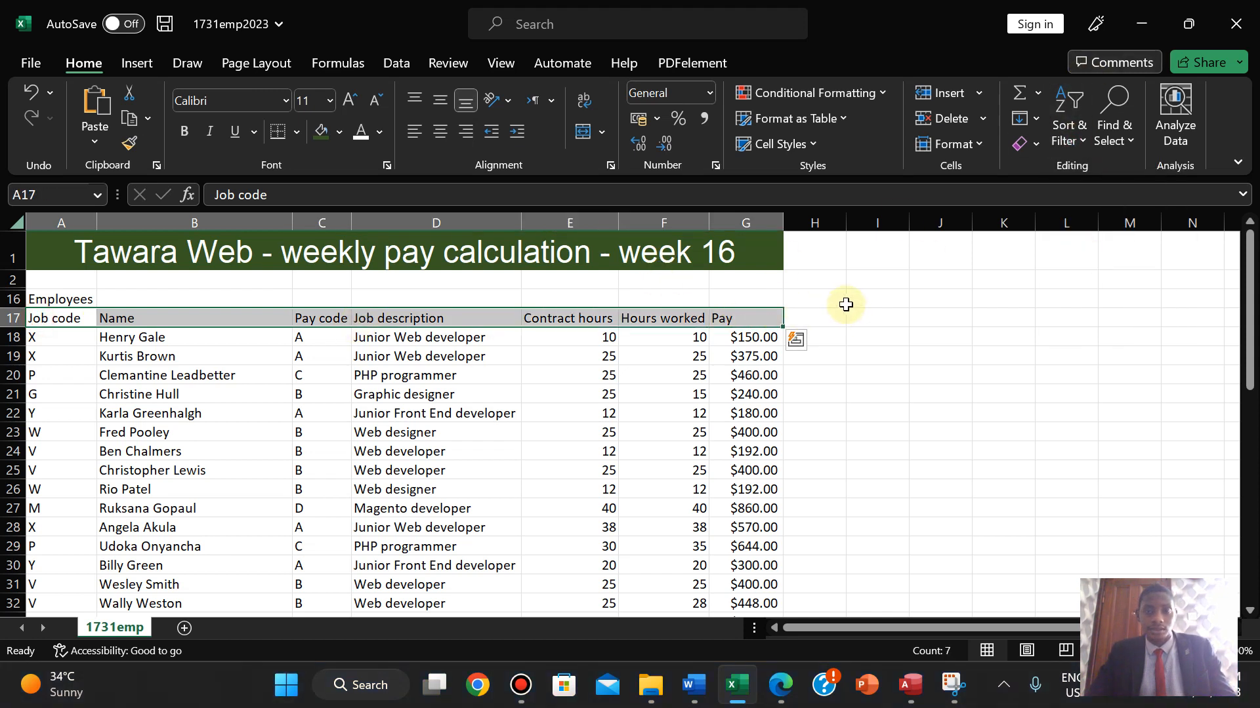
left_click(846, 323)
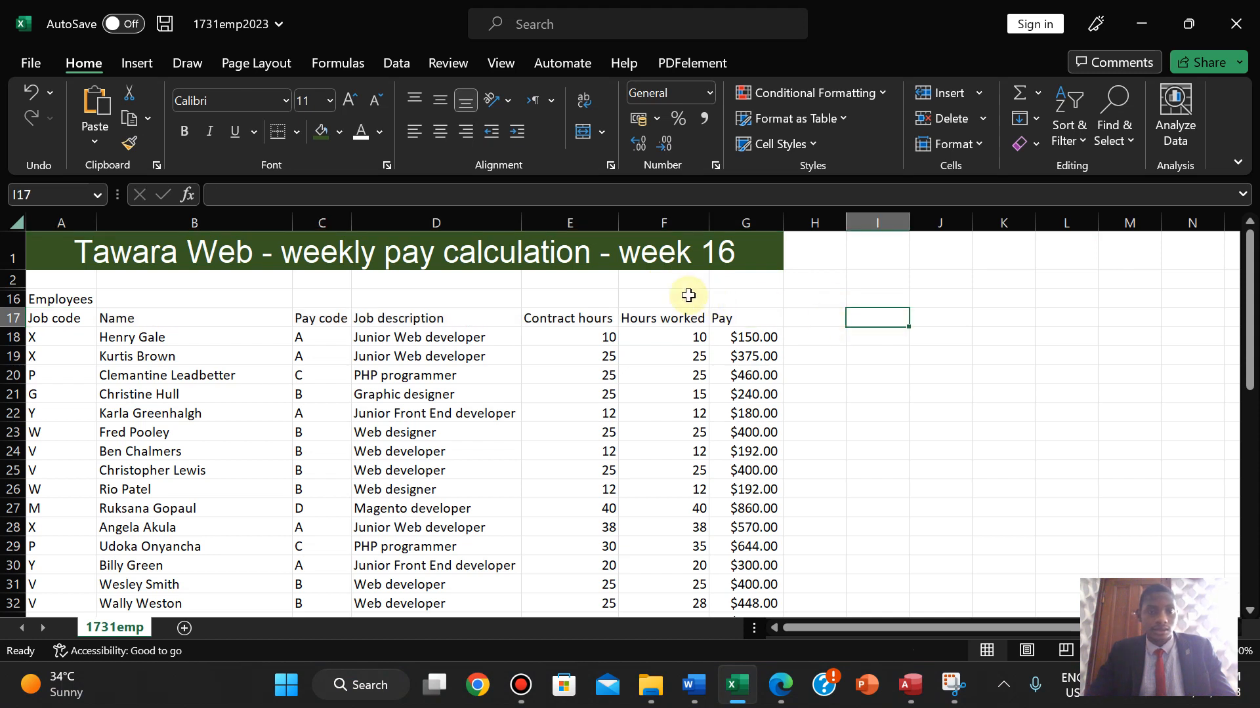
- Apply Filter to the headings Job code through Pay in A17:G17
left_click(1068, 128)
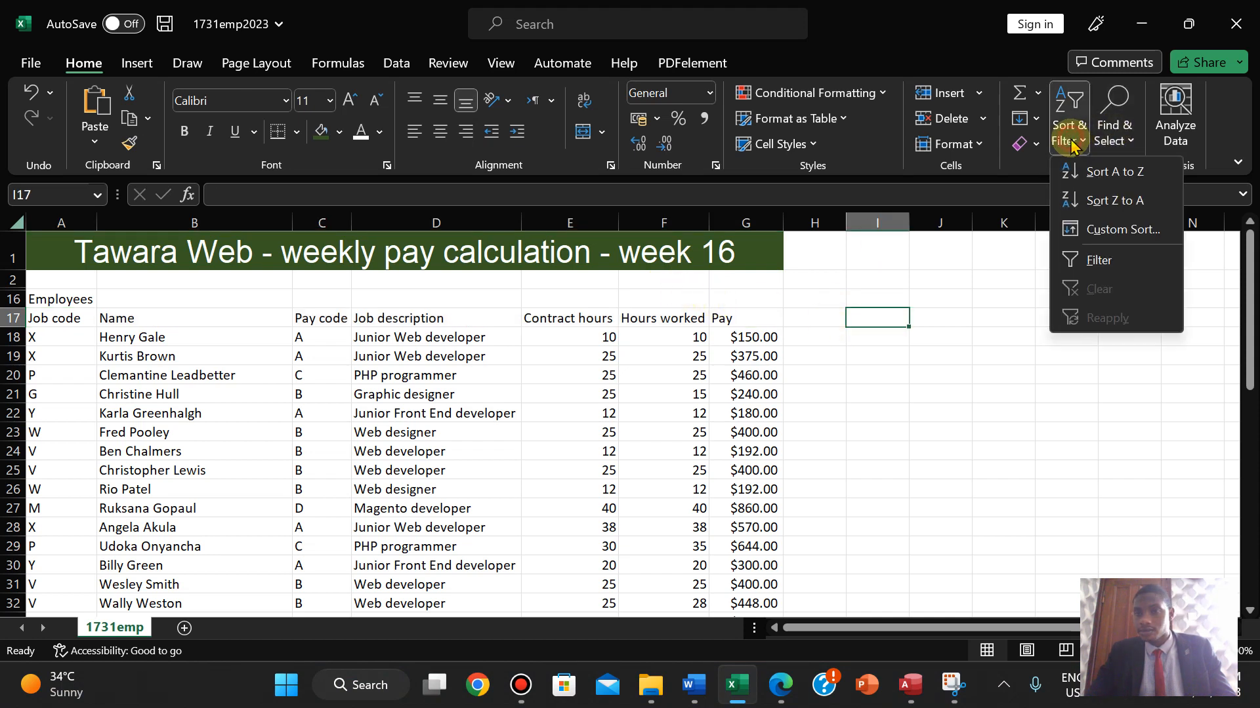
left_click(331, 331)
left_click_drag(44, 320, 770, 326)
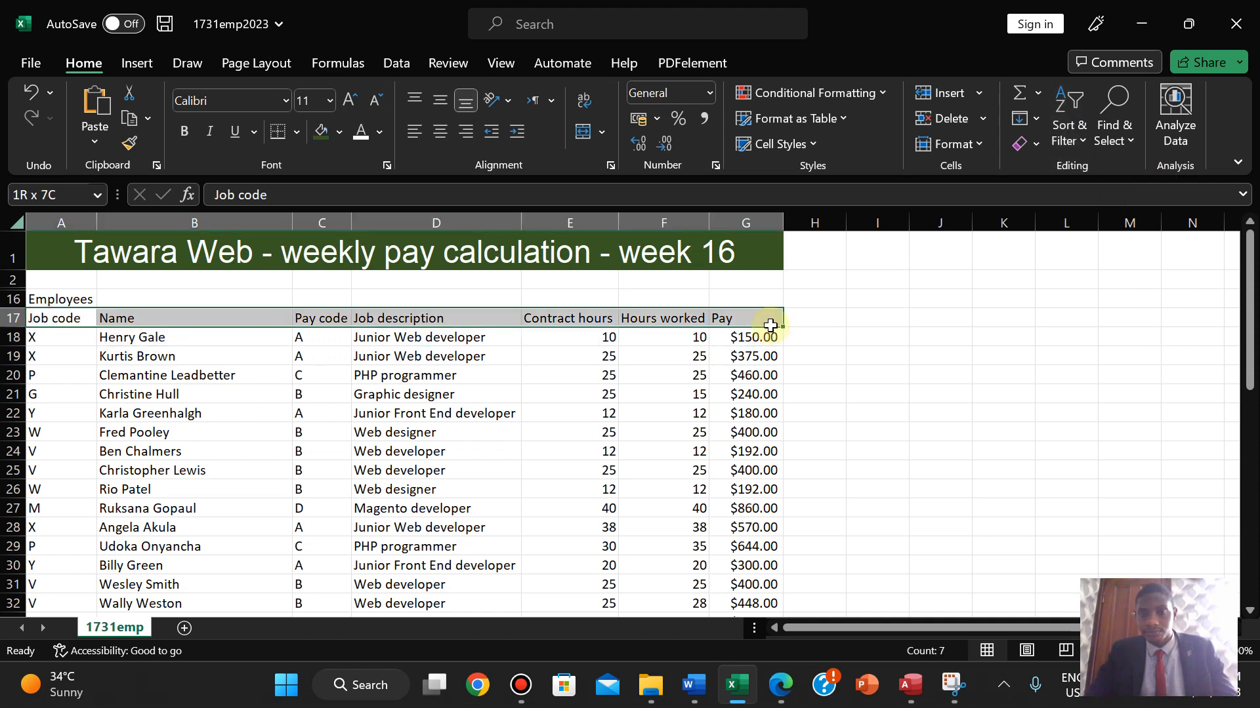
left_click(1068, 128)
left_click(1083, 263)
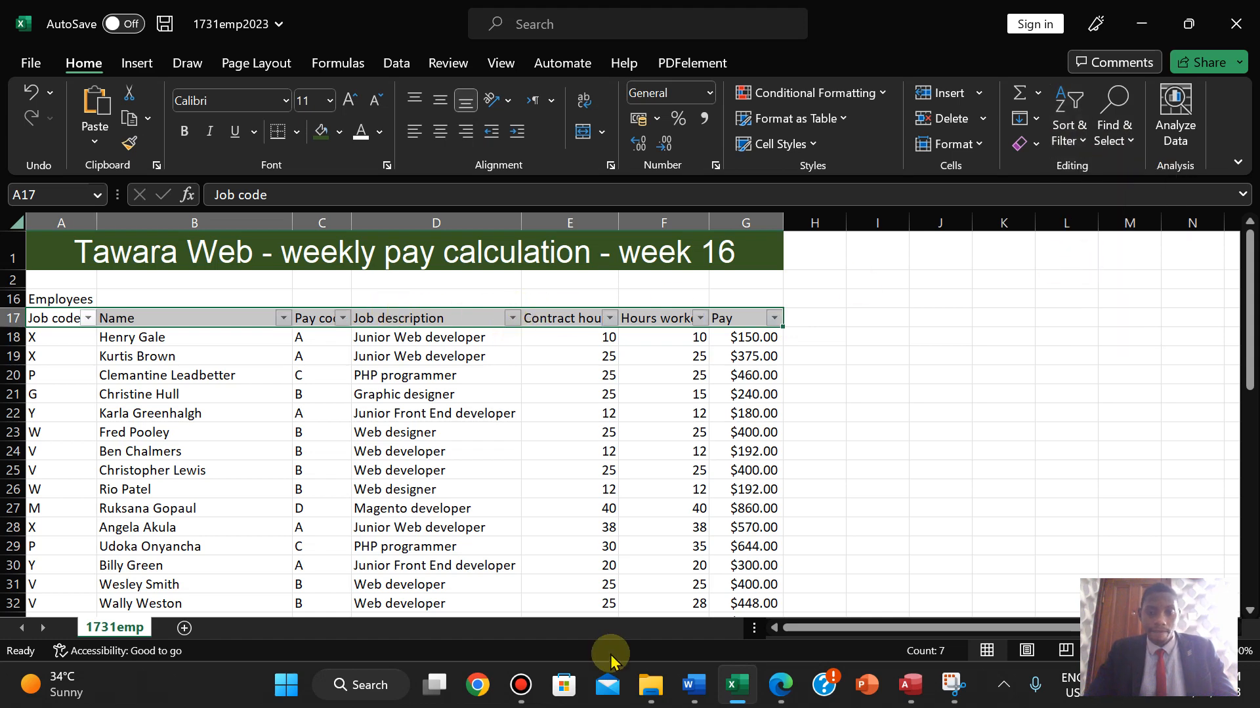
left_click(786, 695)
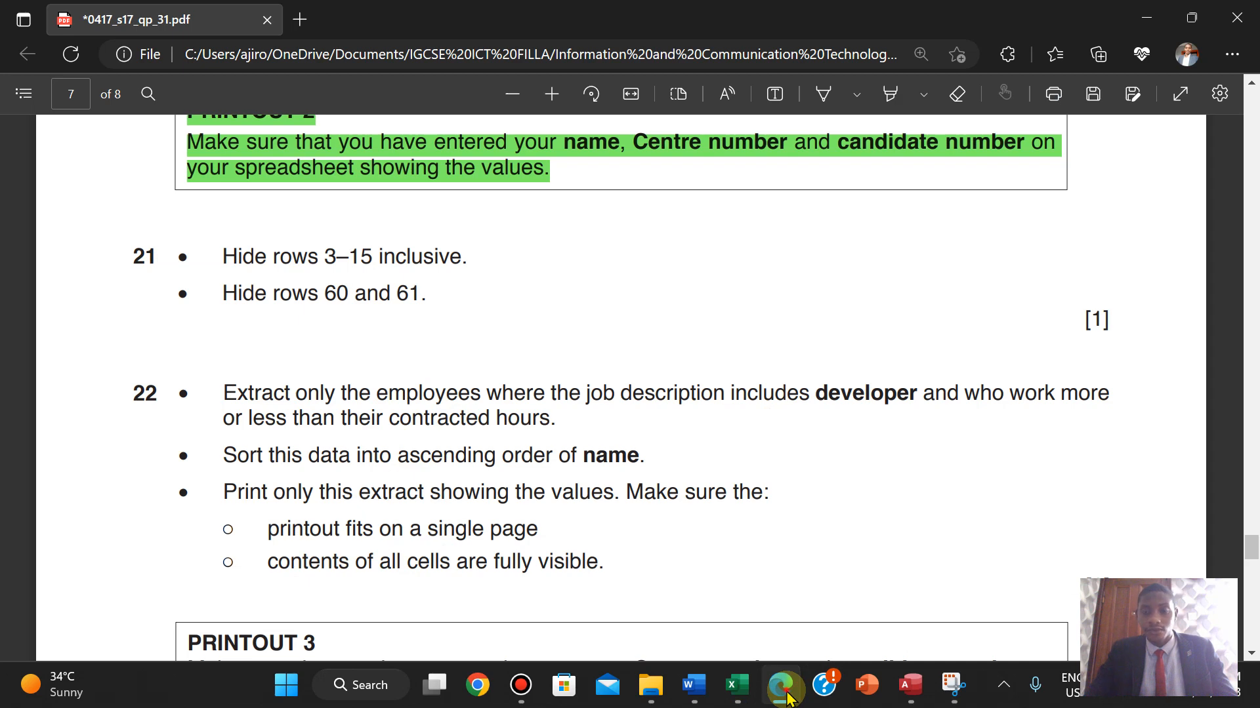
left_click(782, 688)
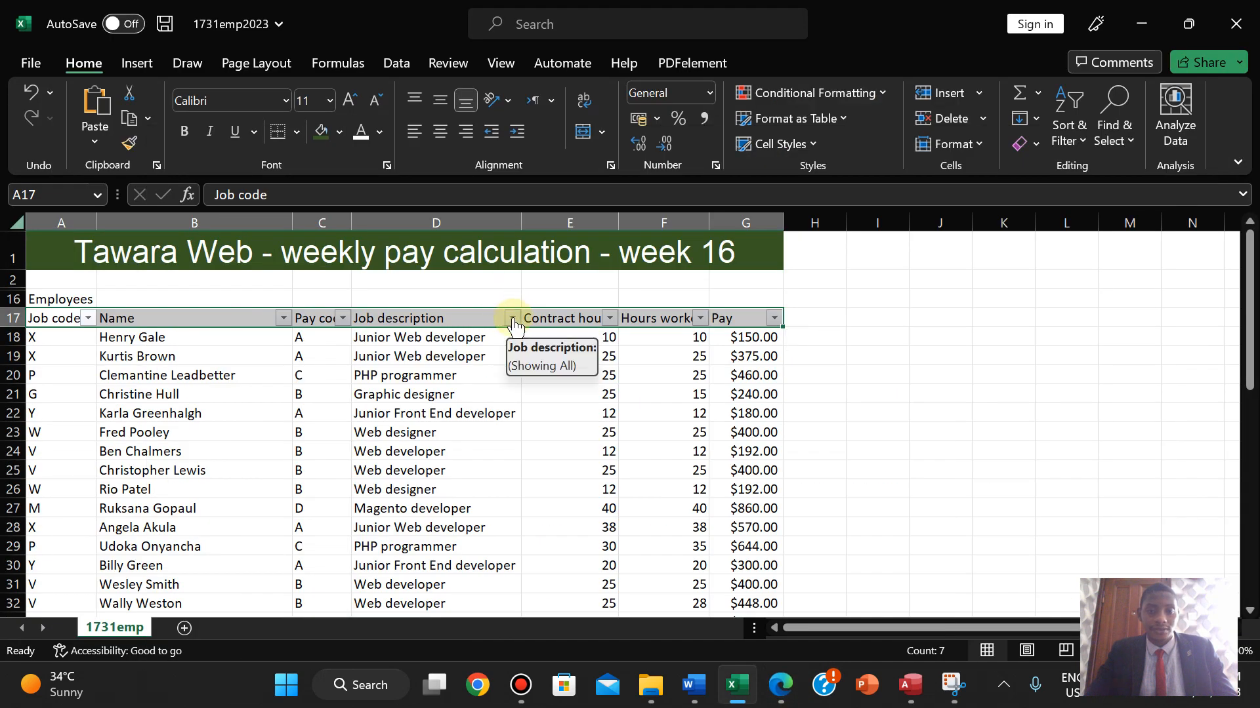
left_click(512, 319)
- Filter Job description to entries containing 'developer', leaving 30 of 41 records
mouse_move(433, 396)
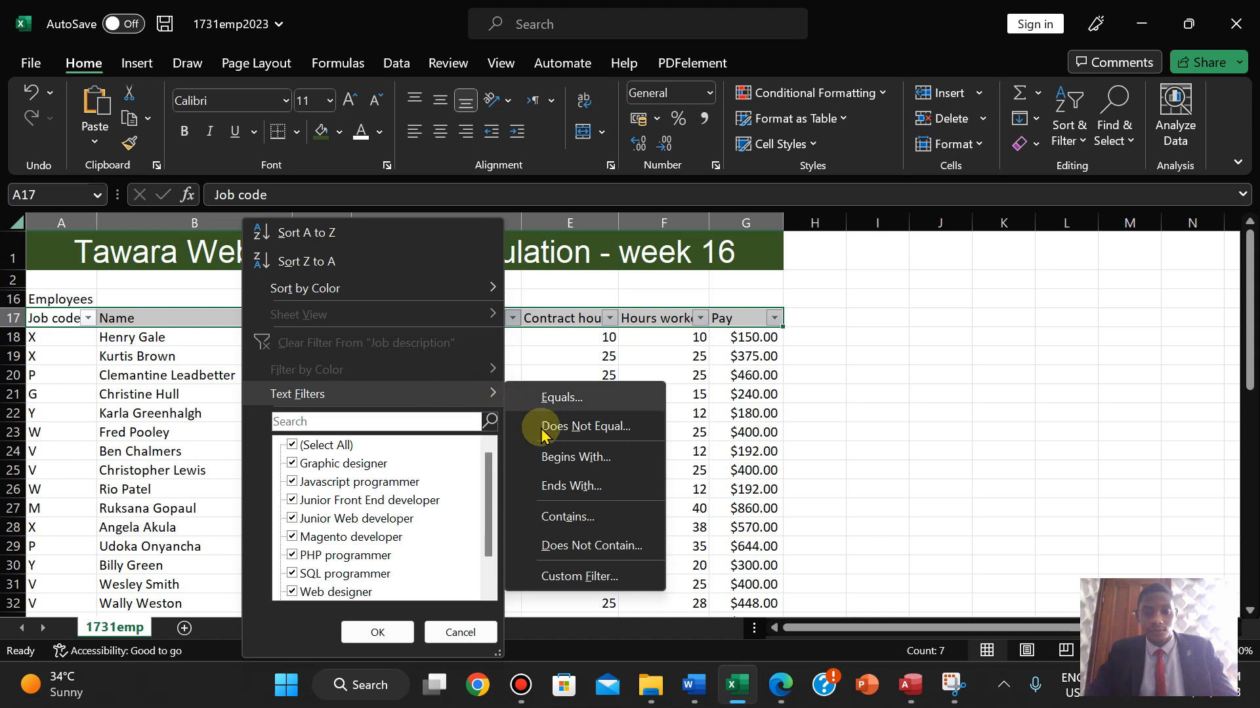
left_click(568, 518)
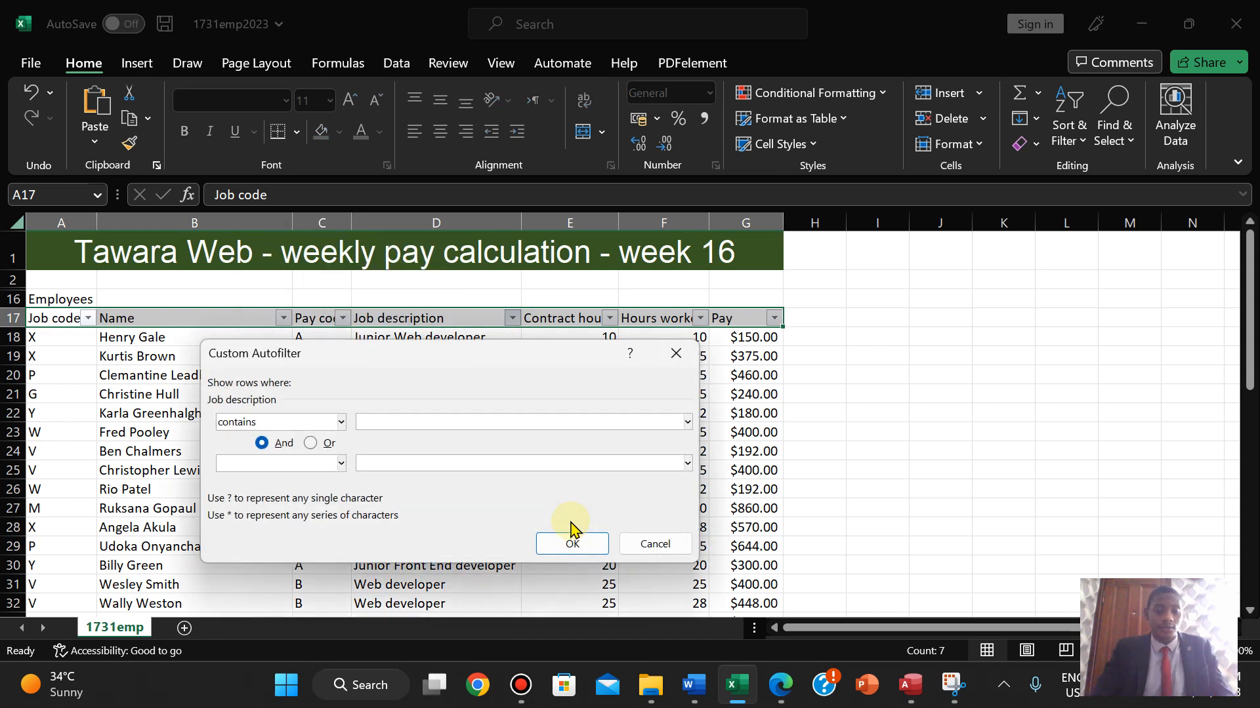
type("developer")
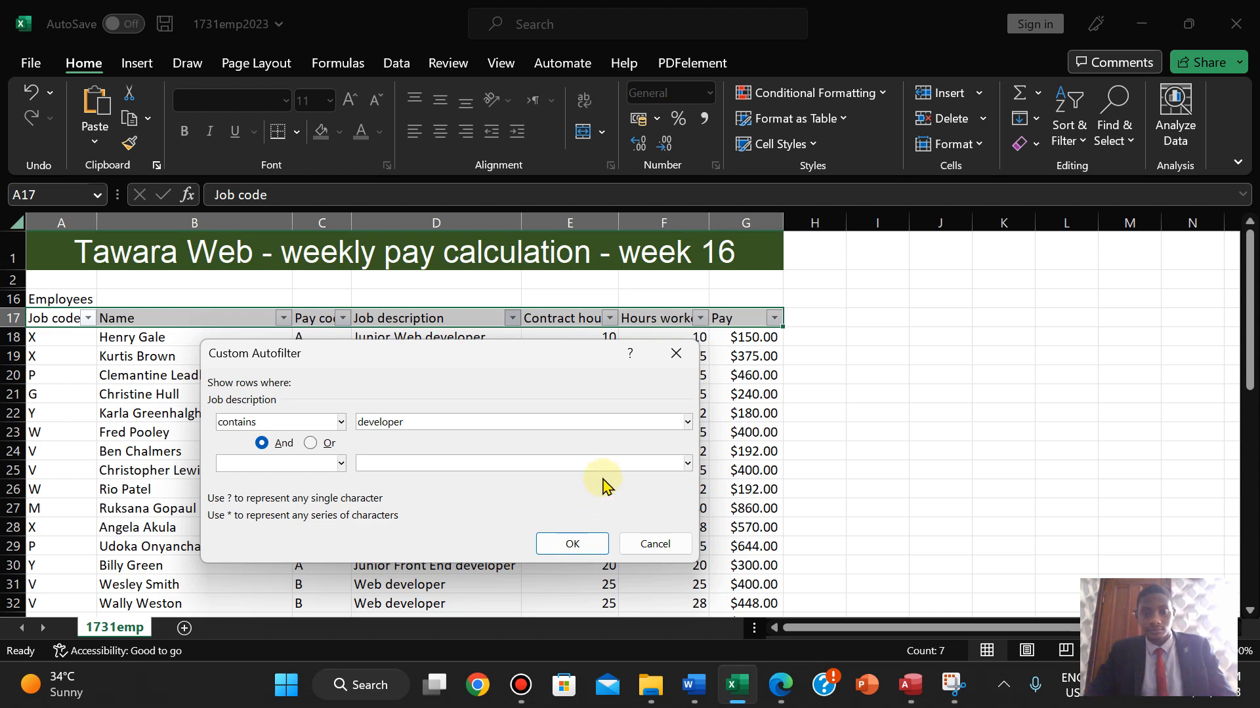
left_click(573, 545)
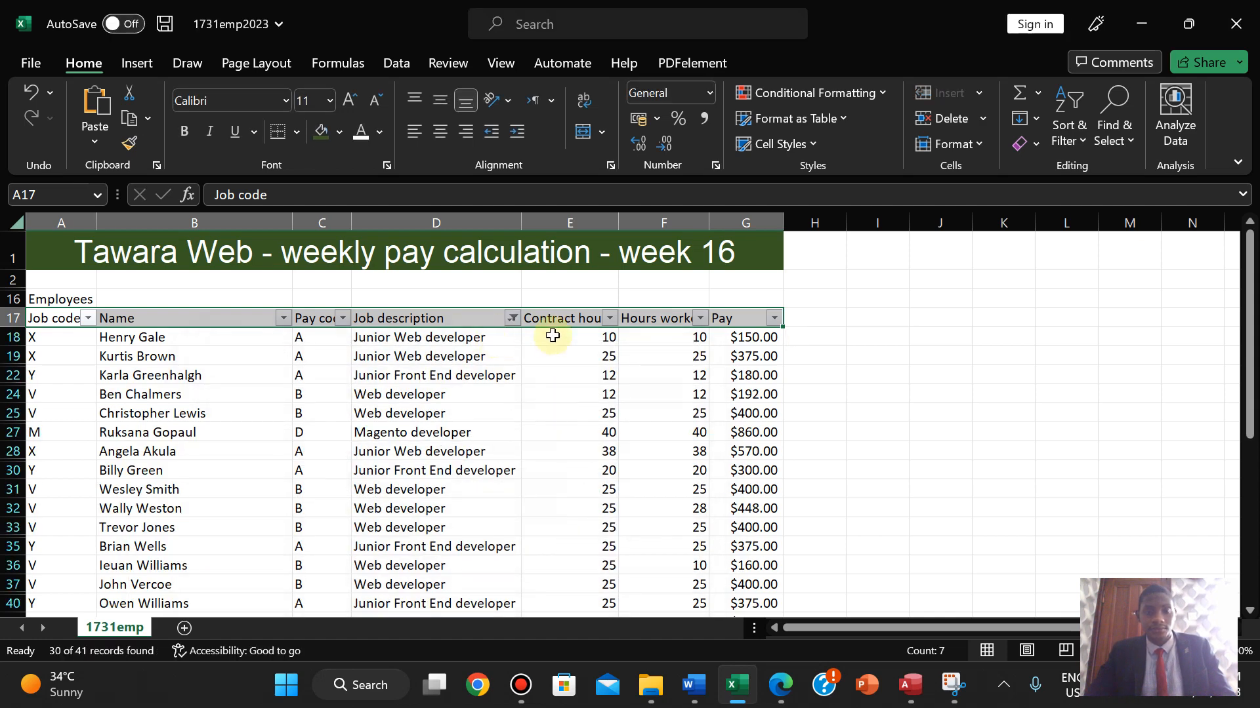
left_click(780, 688)
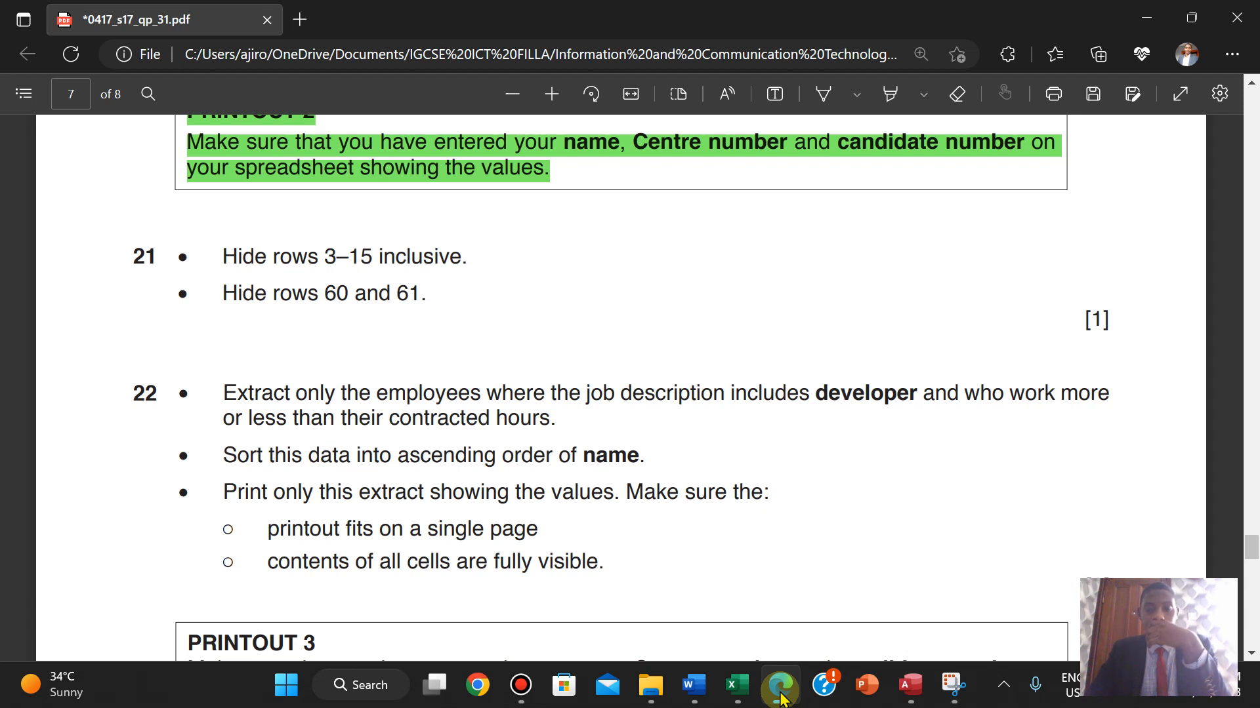
left_click(738, 686)
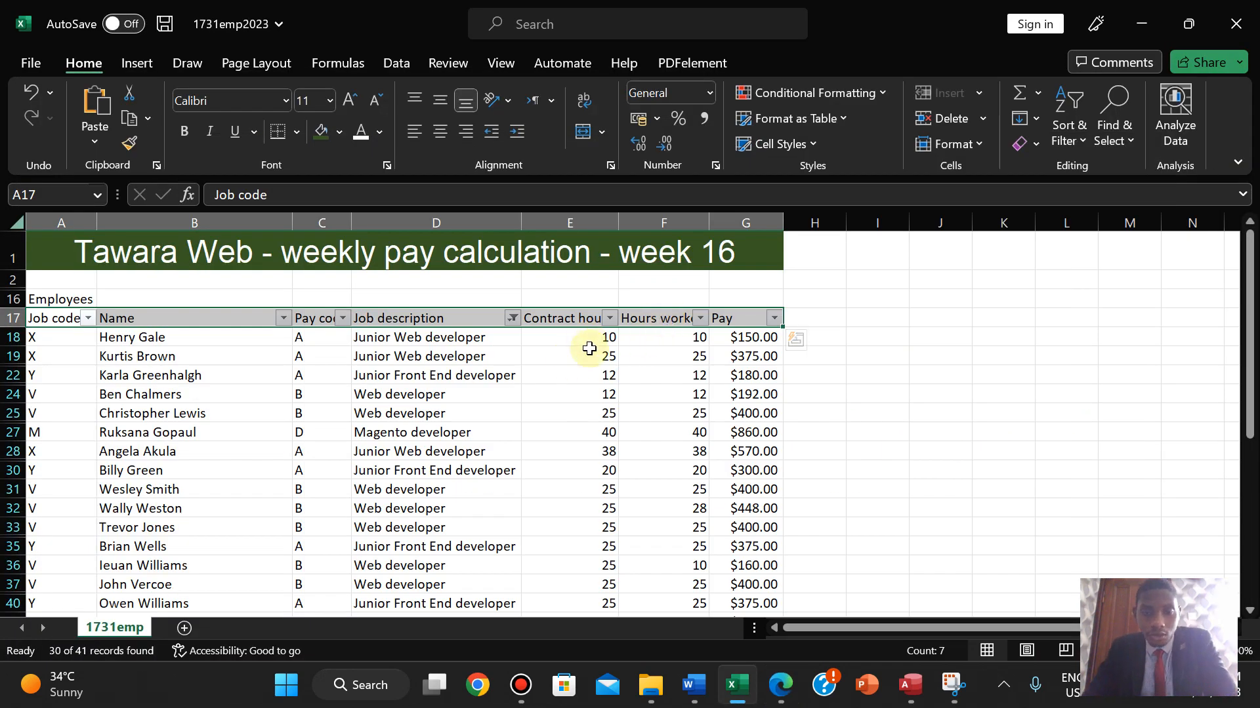
- Insert a blank column G before Pay and select its header cell G17
mouse_move(1255, 295)
left_mouse_down()
mouse_move(1255, 385)
mouse_move(1253, 269)
mouse_move(1253, 309)
left_mouse_up()
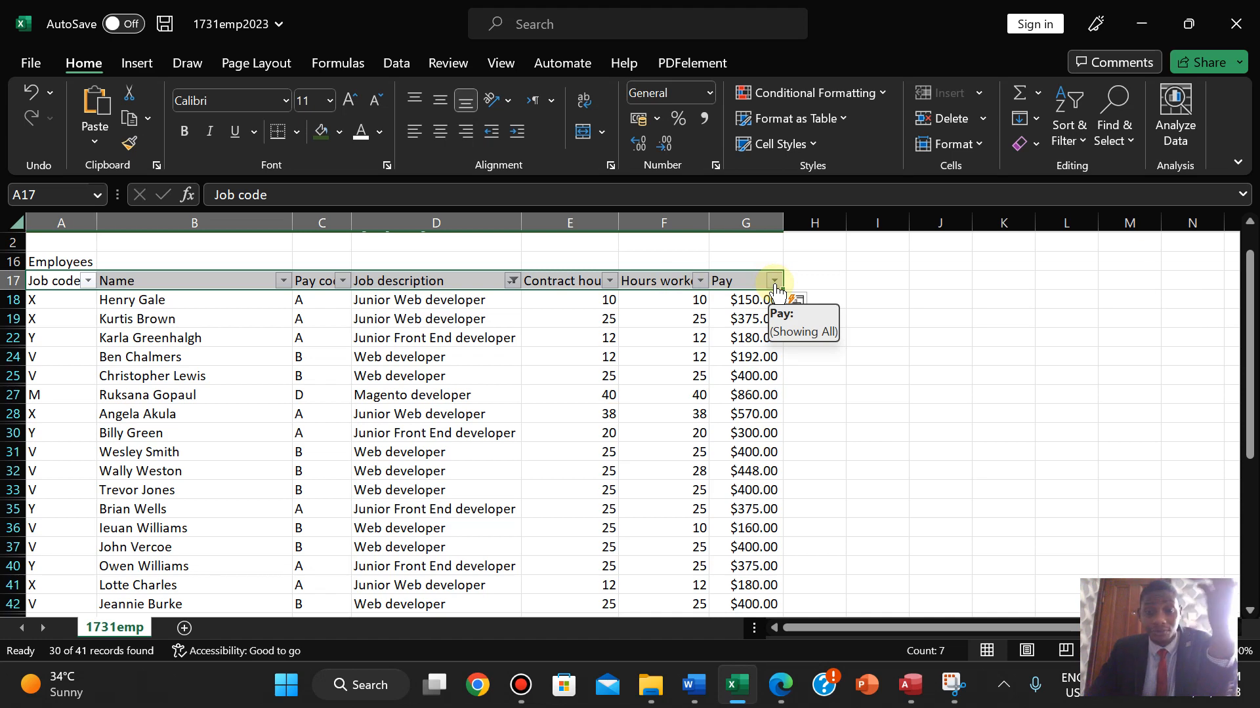
left_click(746, 223)
right_click(748, 226)
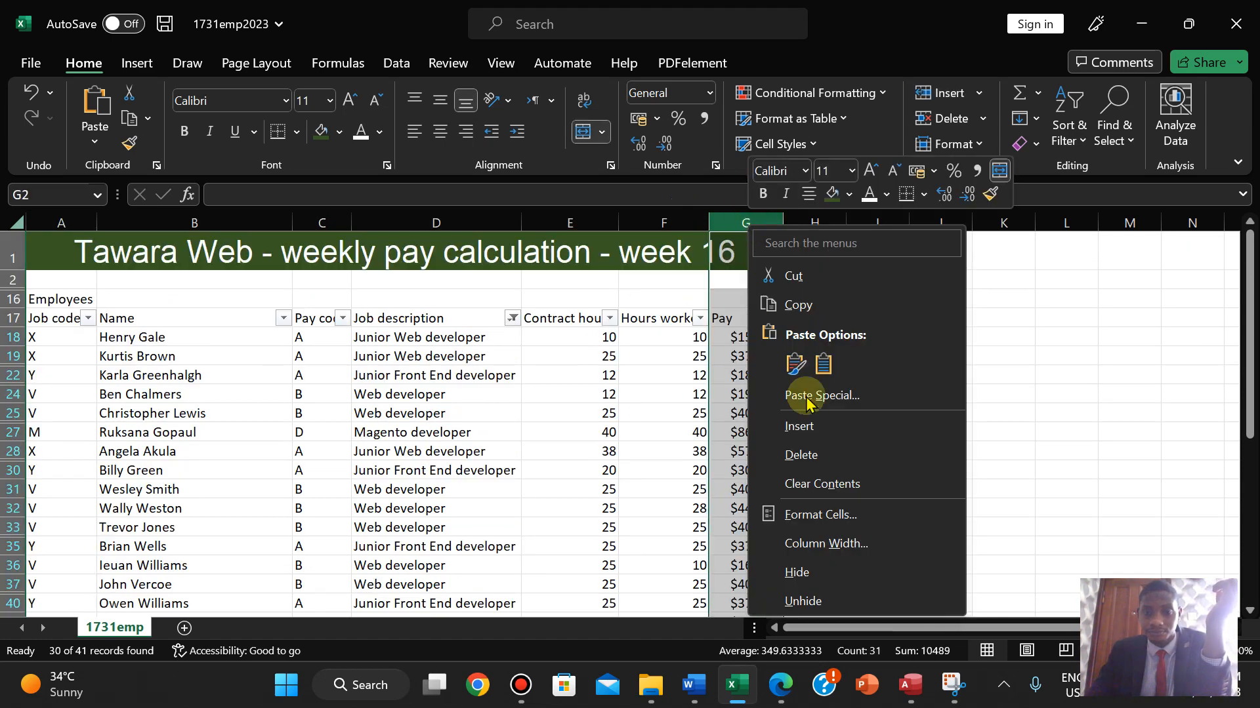
left_click(798, 426)
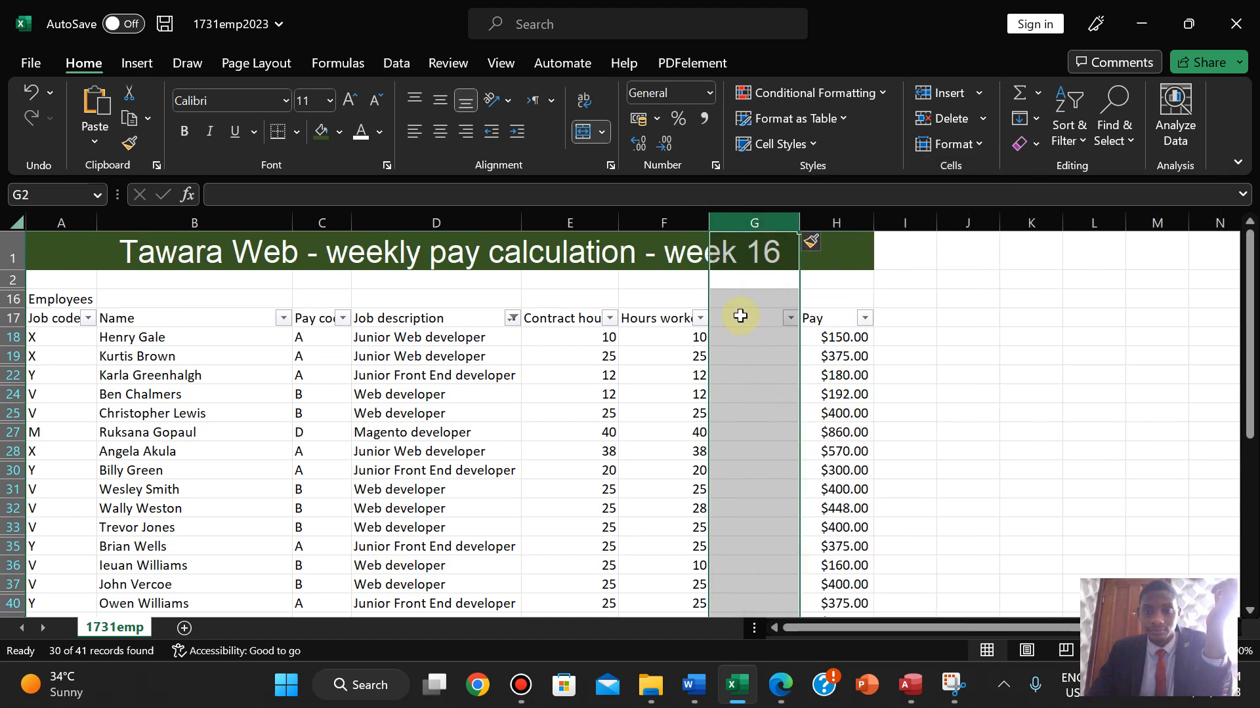
left_click(740, 317)
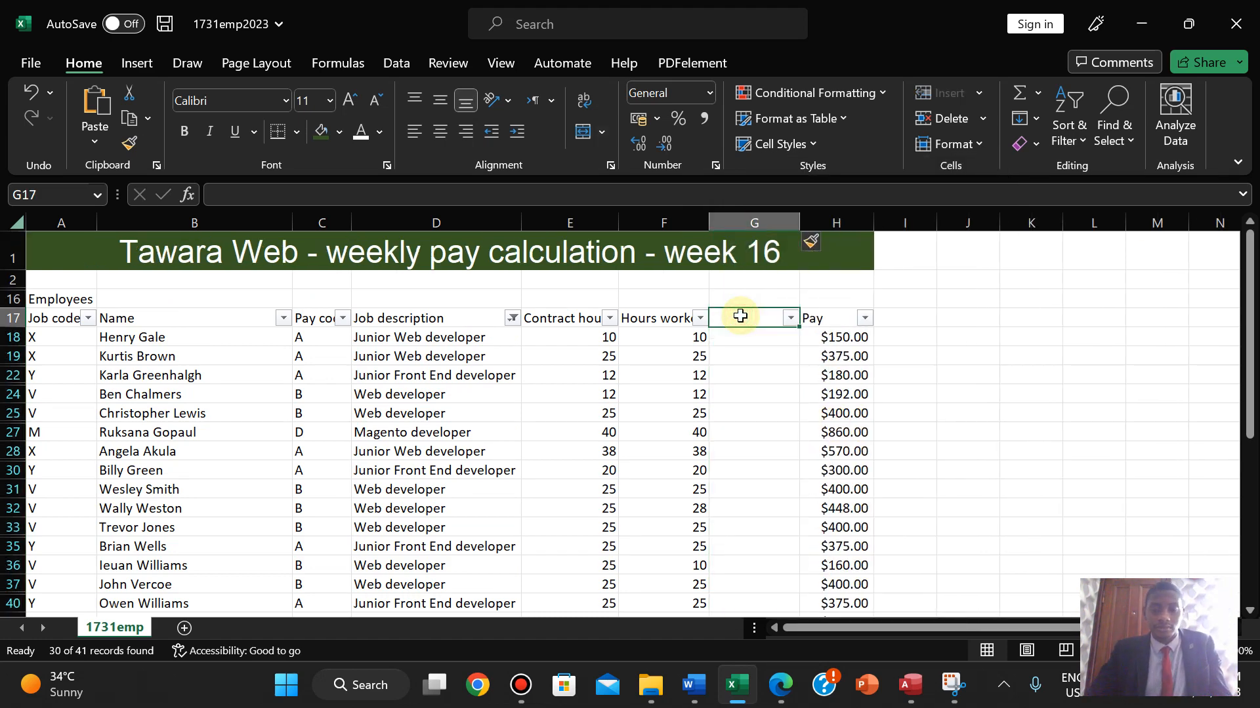
left_click(780, 685)
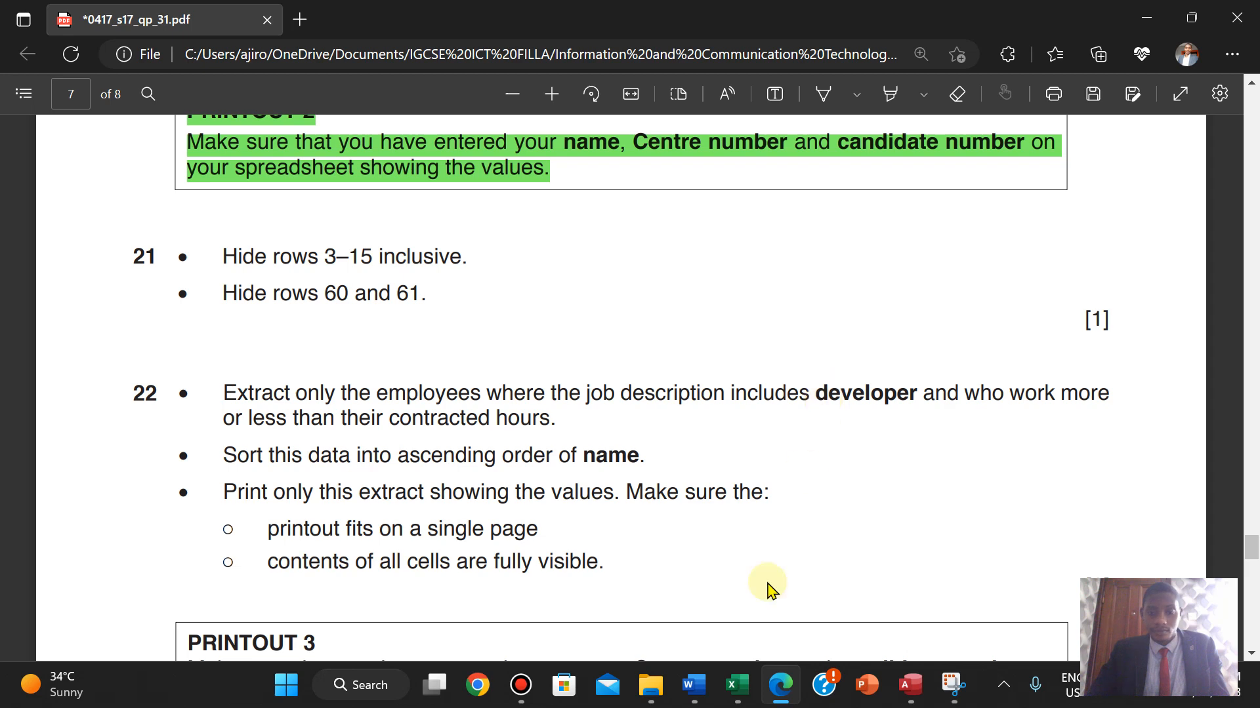
mouse_move(755, 685)
left_click(765, 554)
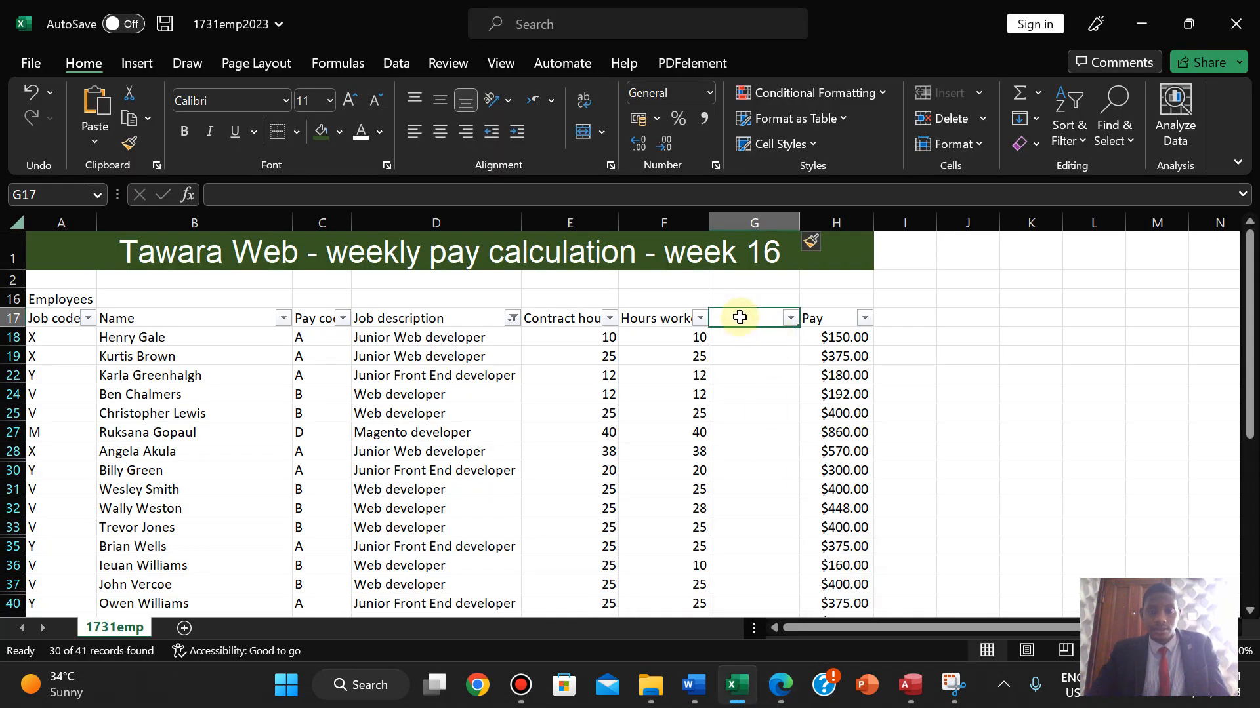
- Type the heading 'Developers contracted hours' in G17 and autofit column G to it
type("Dece")
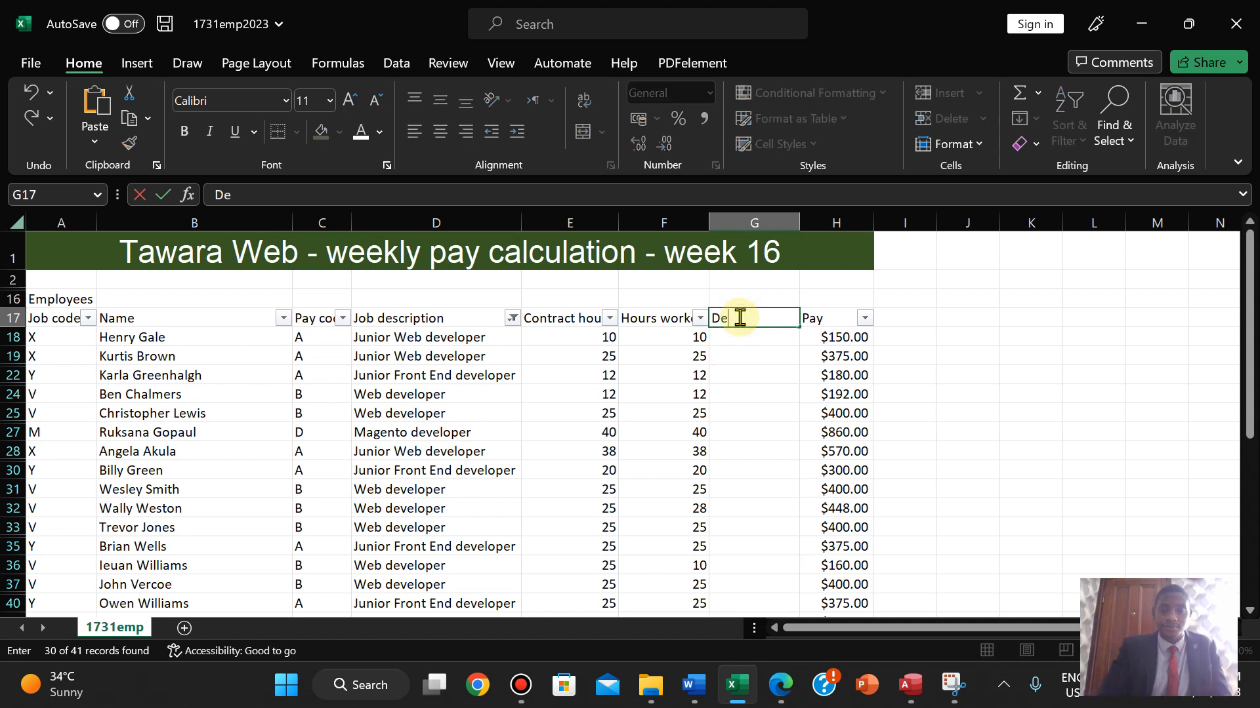
key("BackSpace")
key("BackSpace")
type("c")
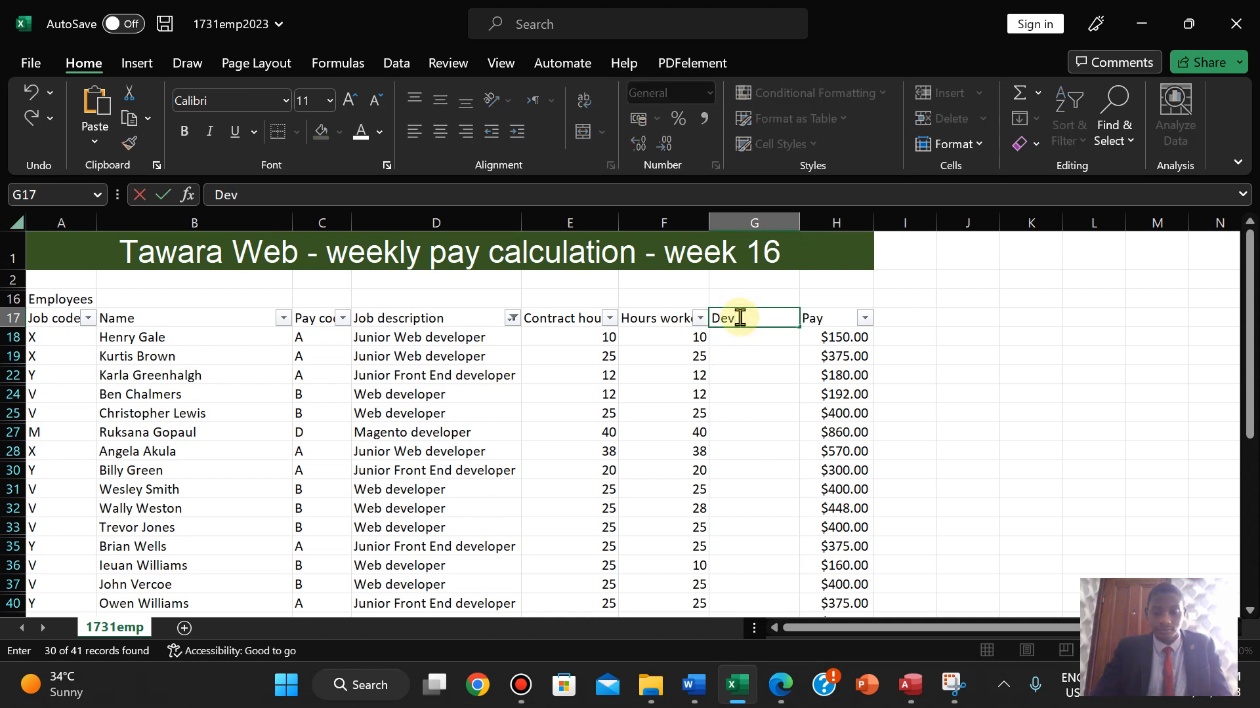
type("eloper")
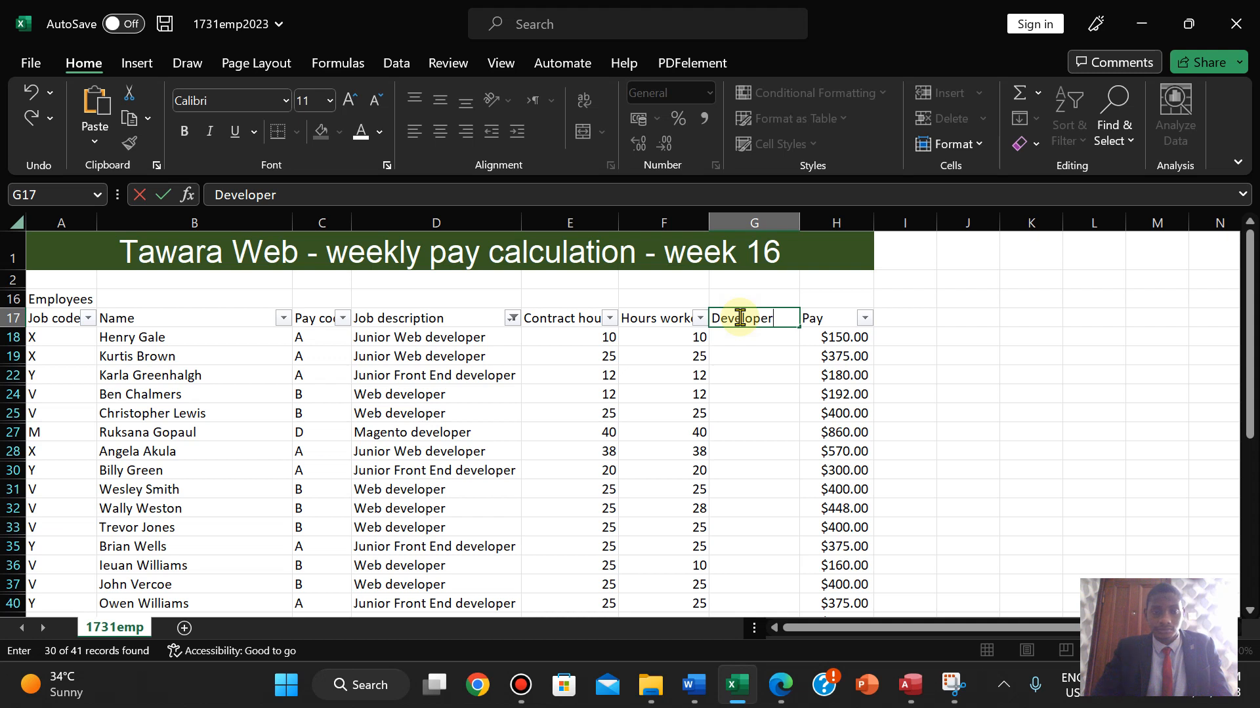
type("a Conta")
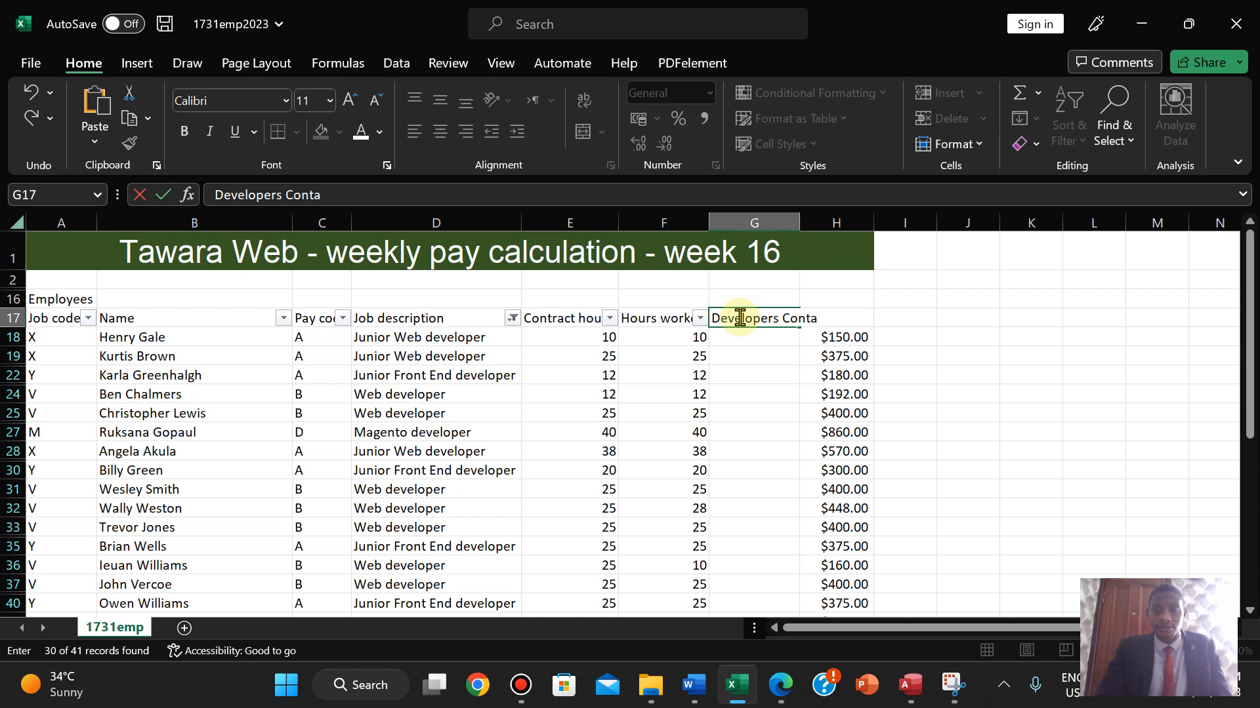
key("BackSpace")
type("rac")
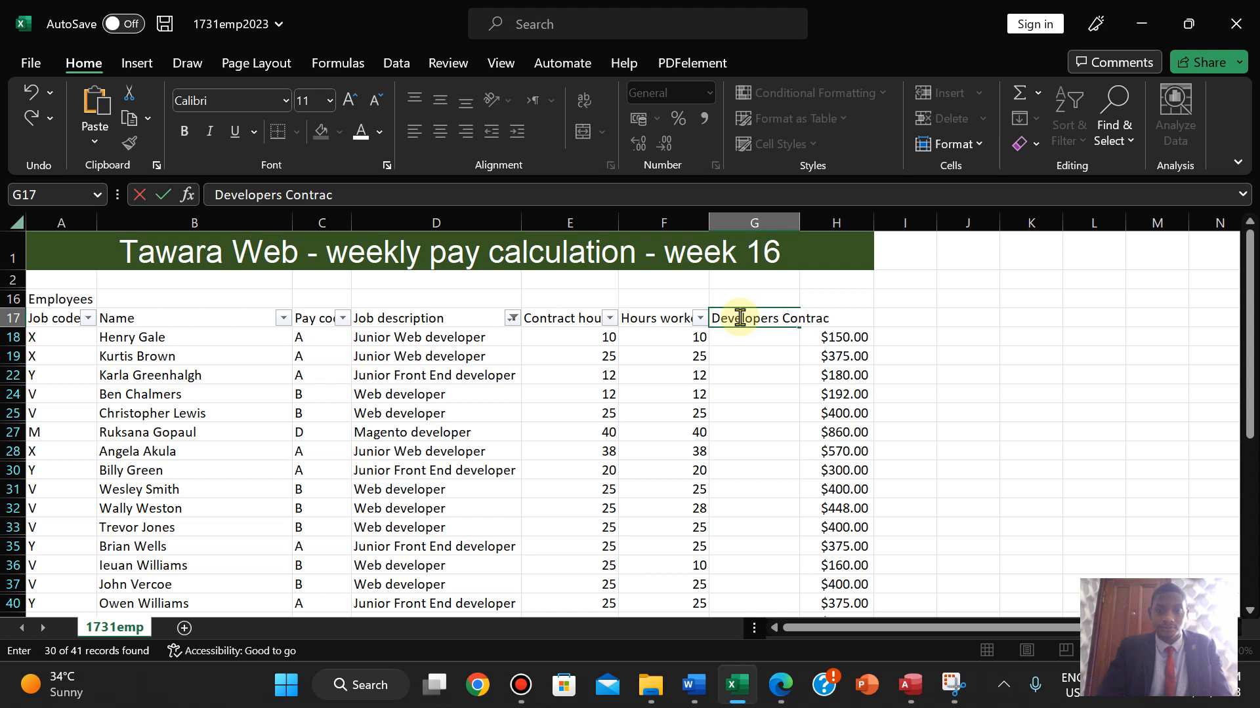
type("ted Hou")
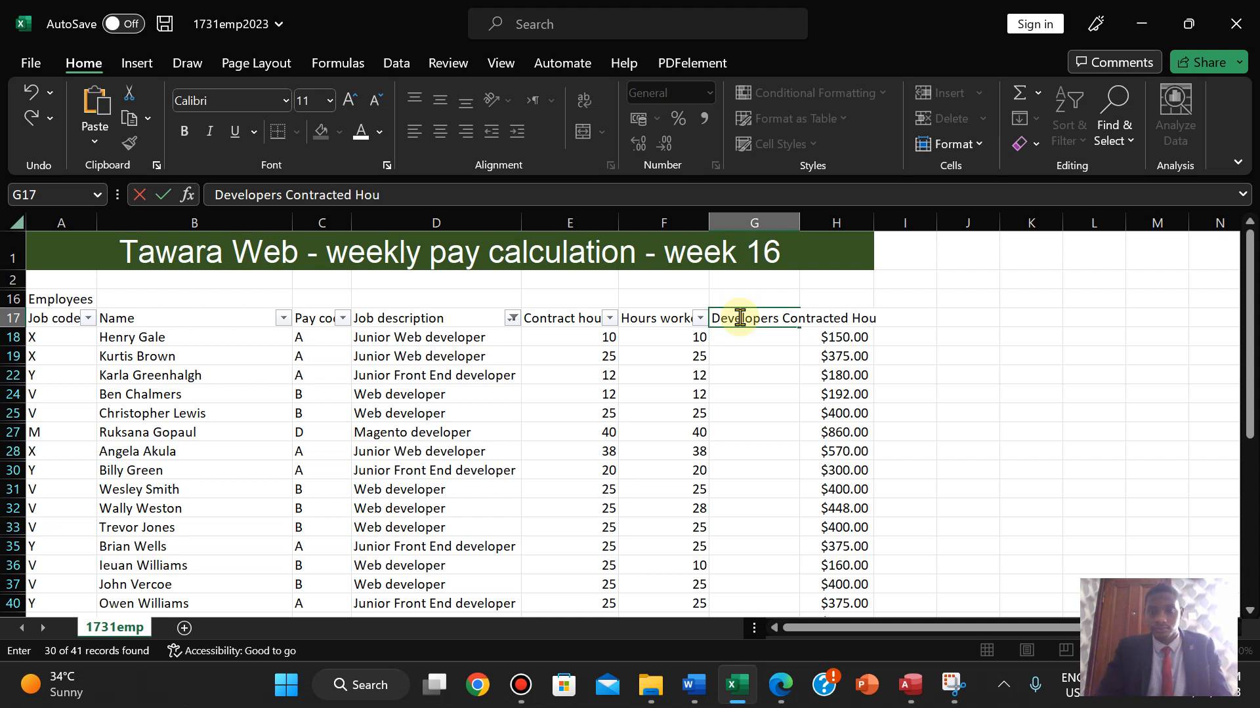
key("BackSpace")
key("BackSpace")
key("BackSpace")
key("BackSpace")
key("BackSpace")
key("BackSpace")
key("BackSpace")
key("BackSpace")
key("BackSpace")
key("BackSpace")
key("BackSpace")
key("BackSpace")
key("BackSpace")
key("BackSpace")
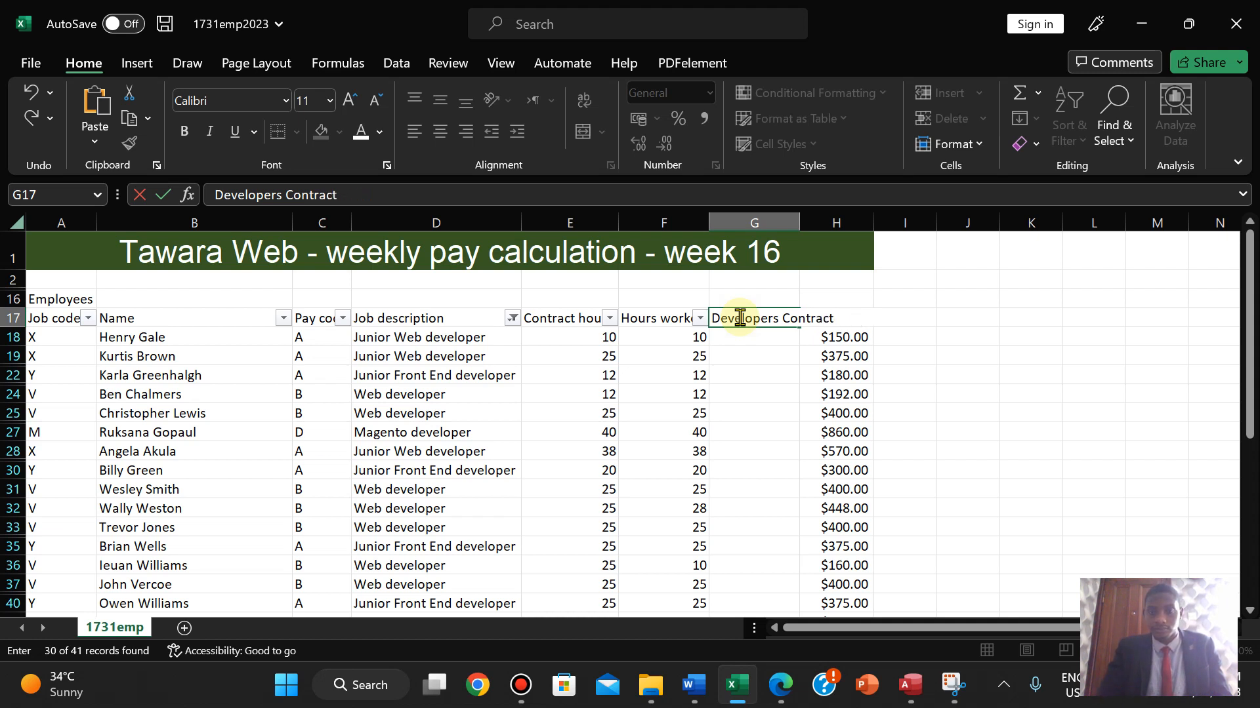
type("co")
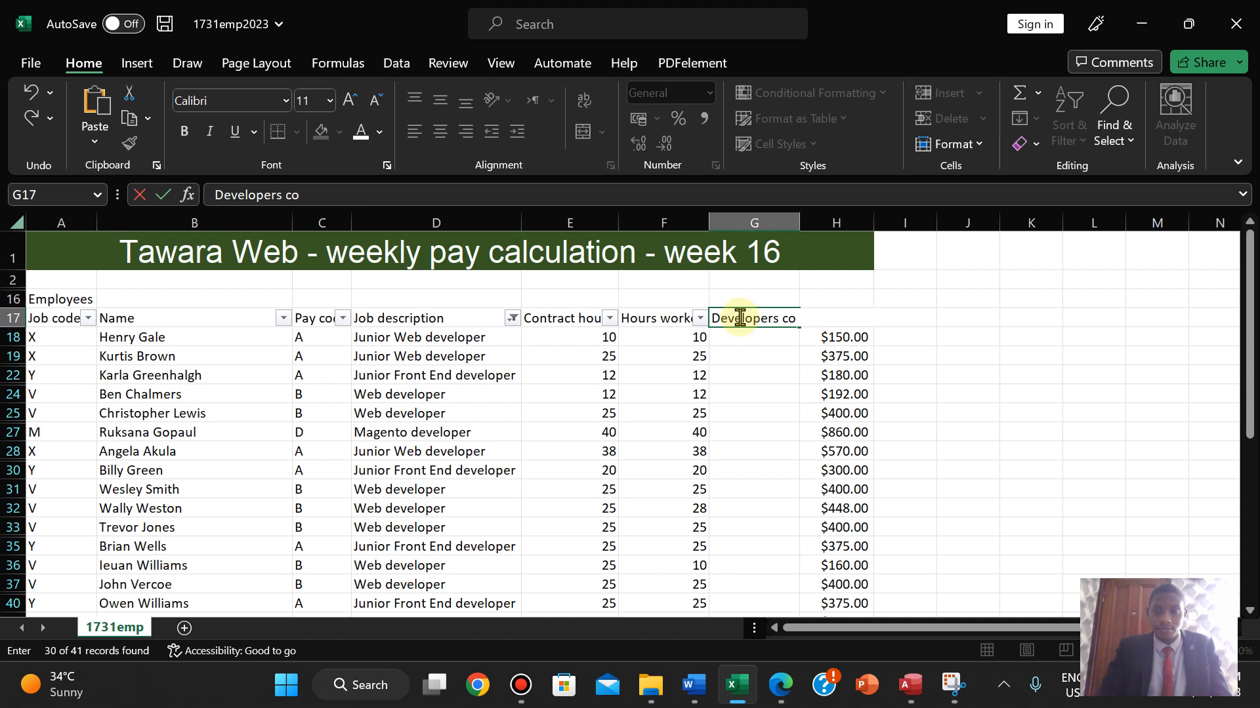
type("ntracted")
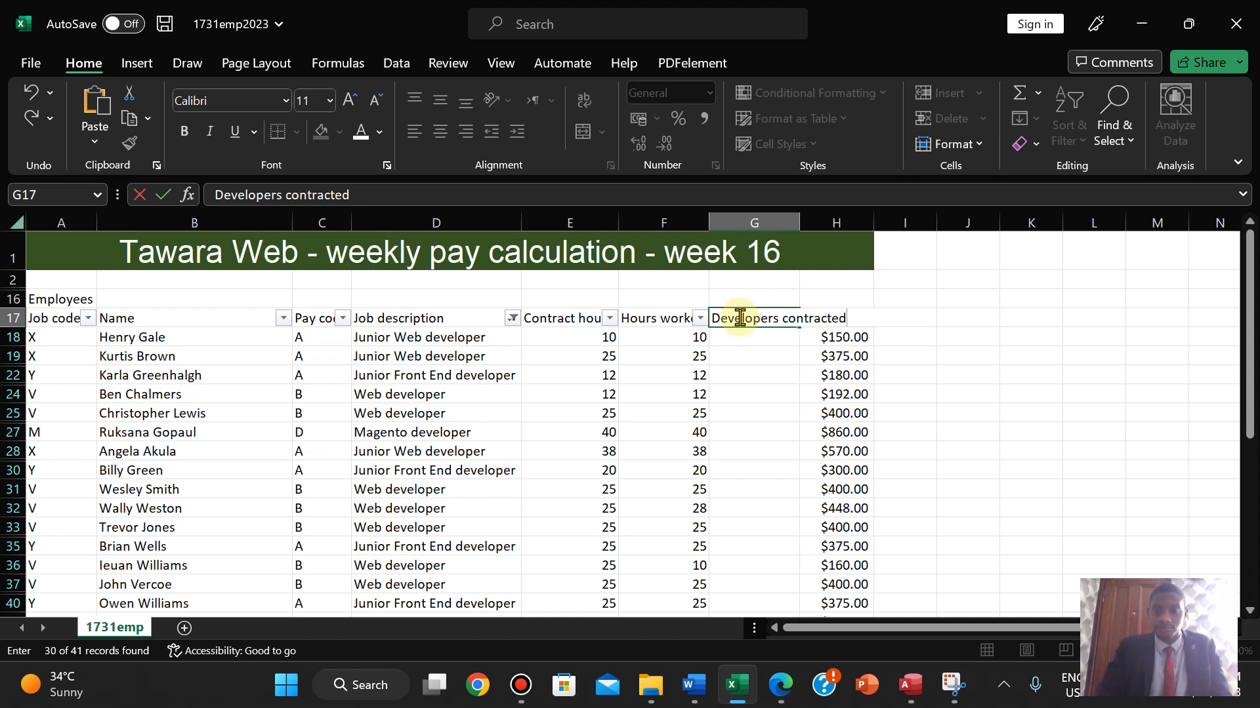
type(" hours")
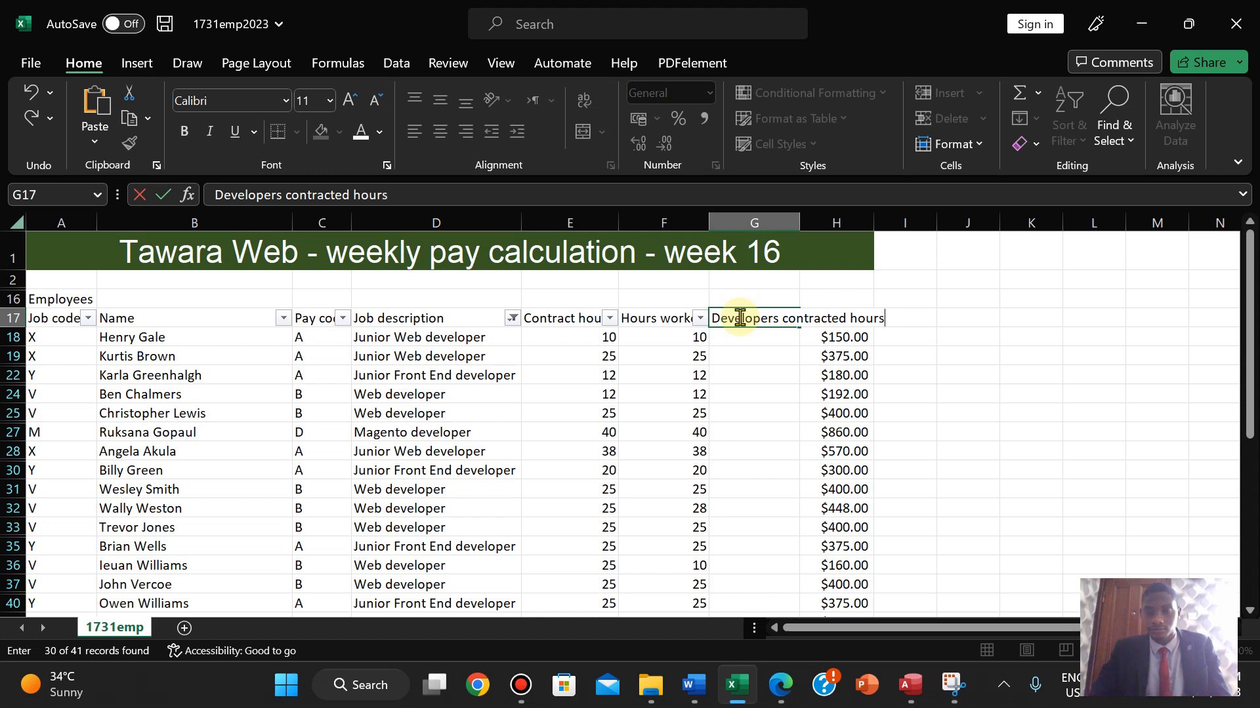
left_click(977, 371)
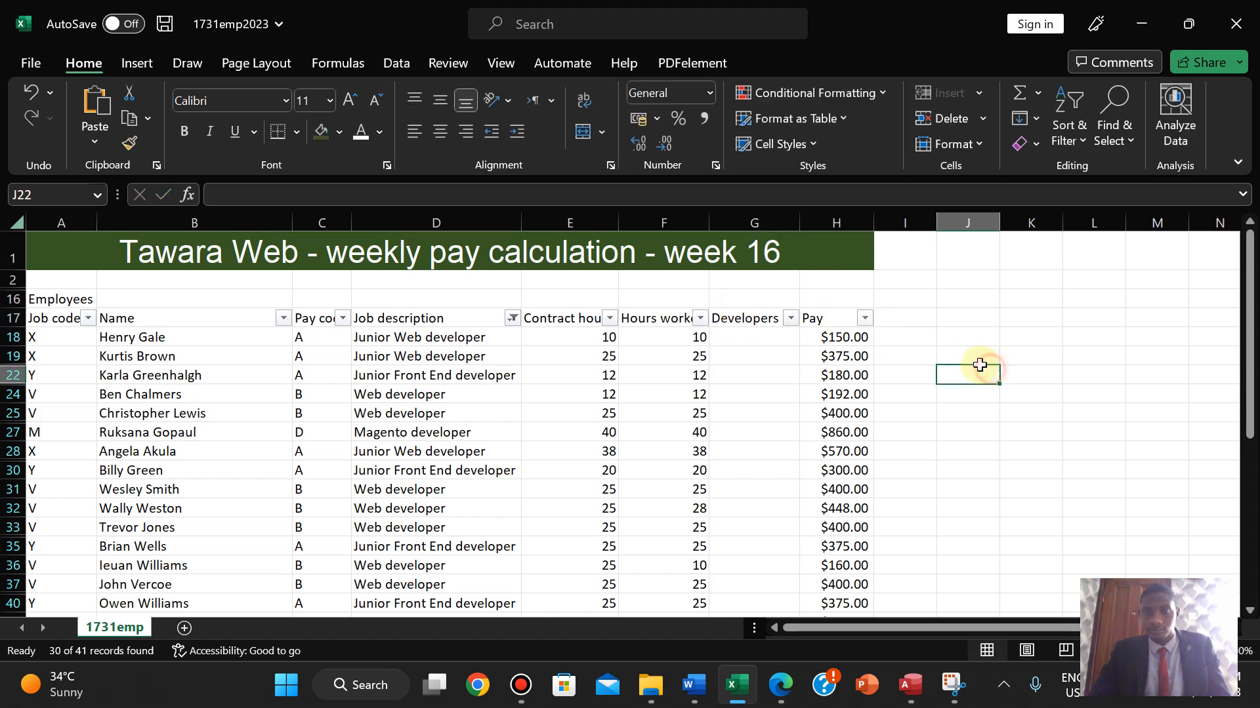
double_click(799, 223)
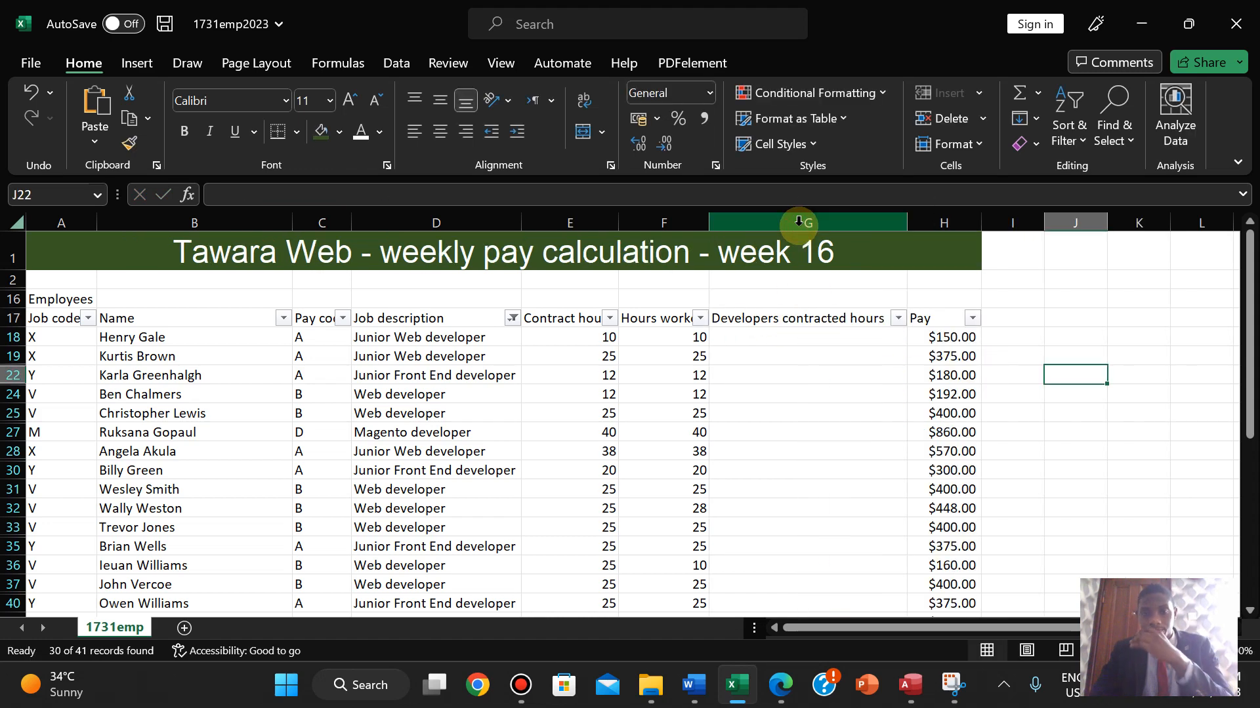
left_click(732, 337)
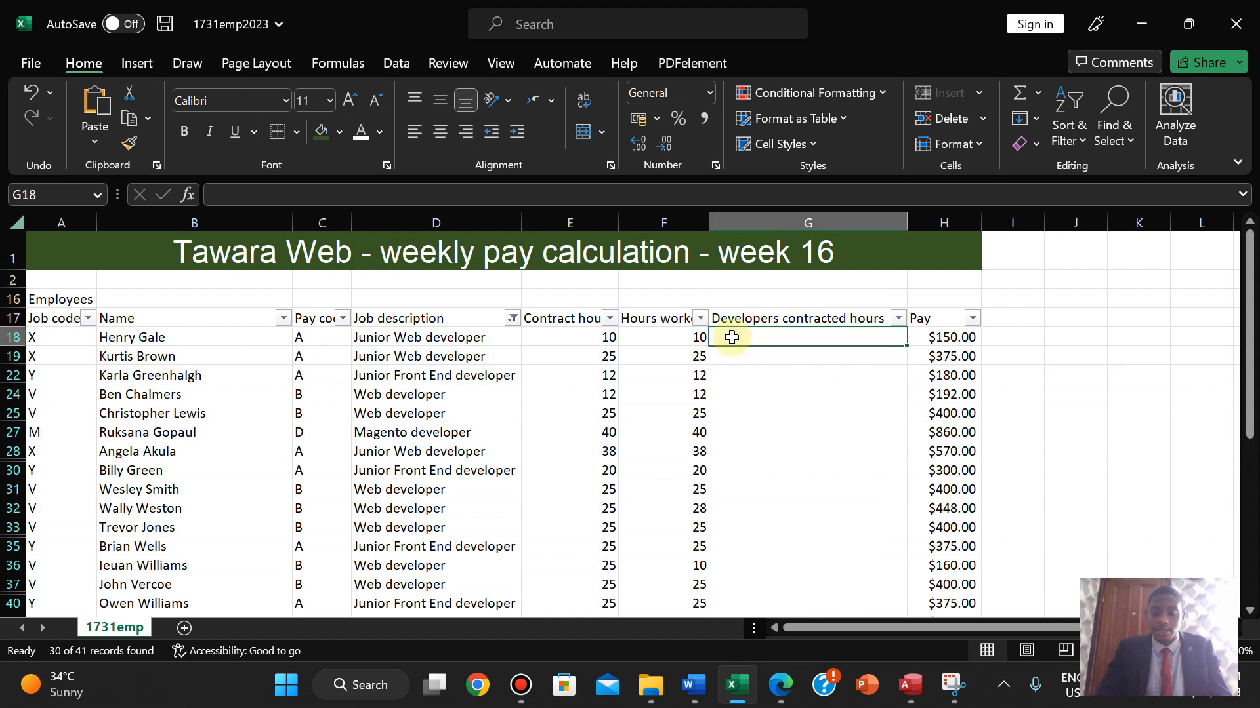
- Start an IF formula in G18 with the condition E18=F18
type("=if")
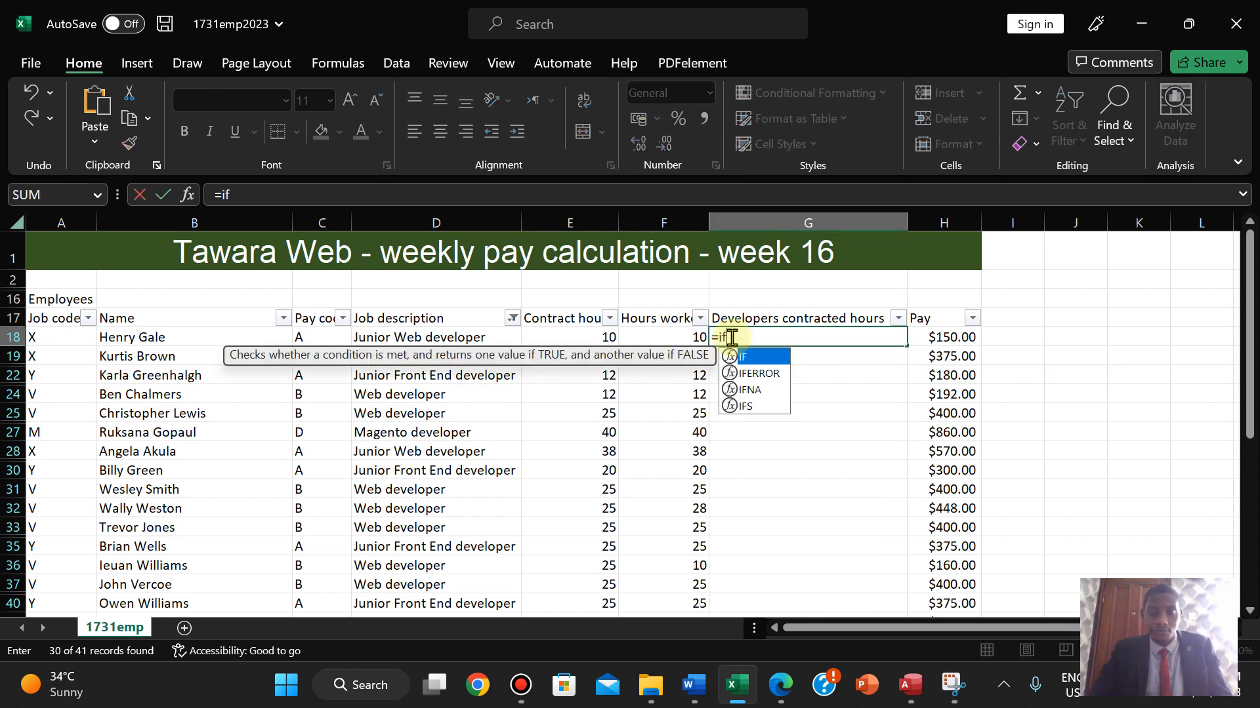
double_click(748, 359)
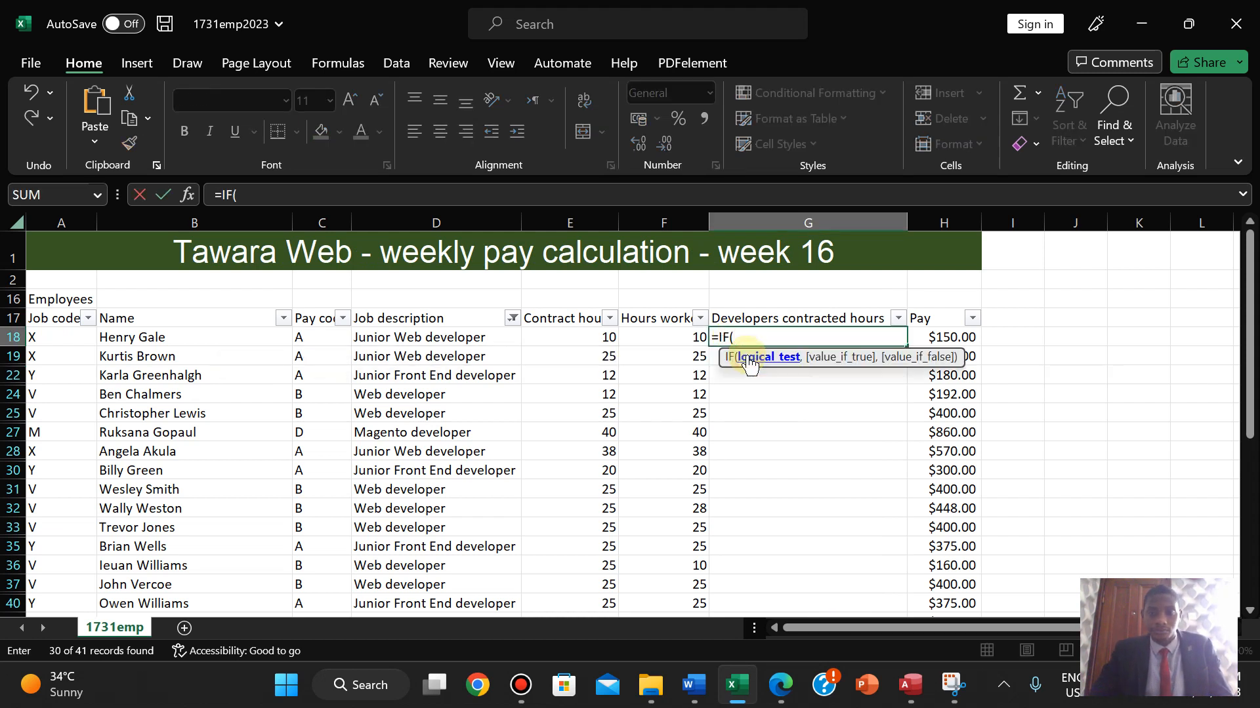
left_click(600, 338)
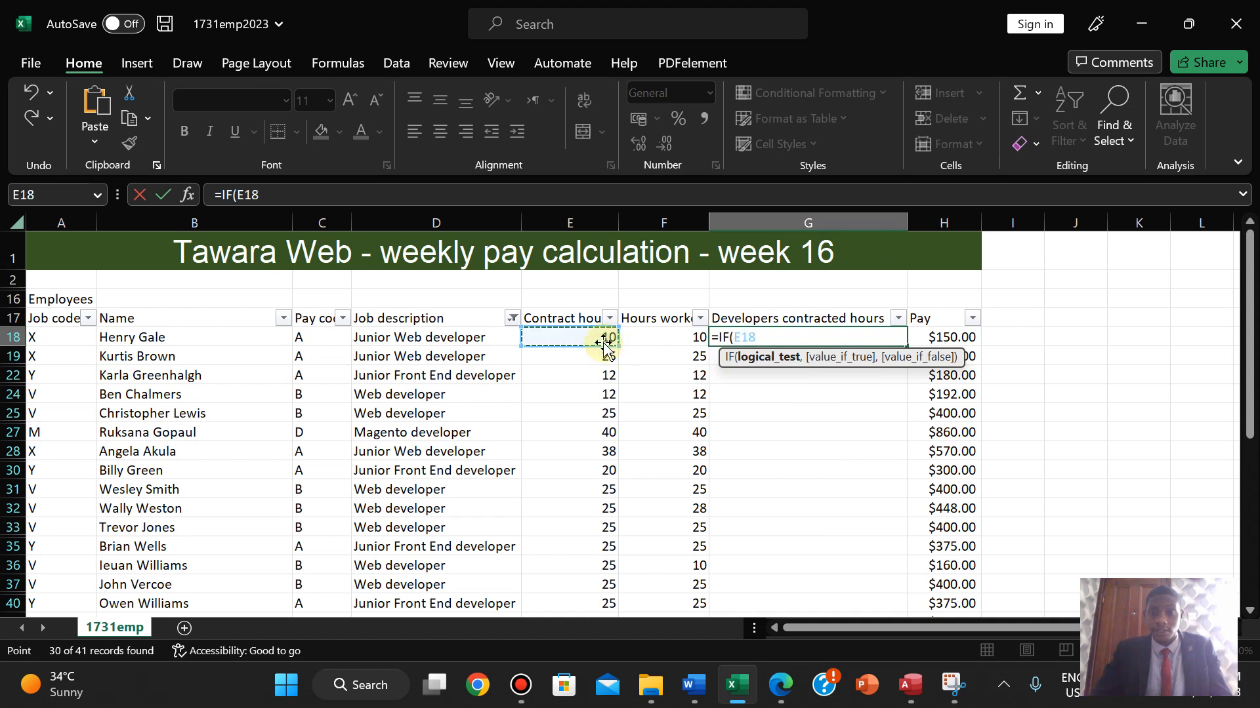
type("=")
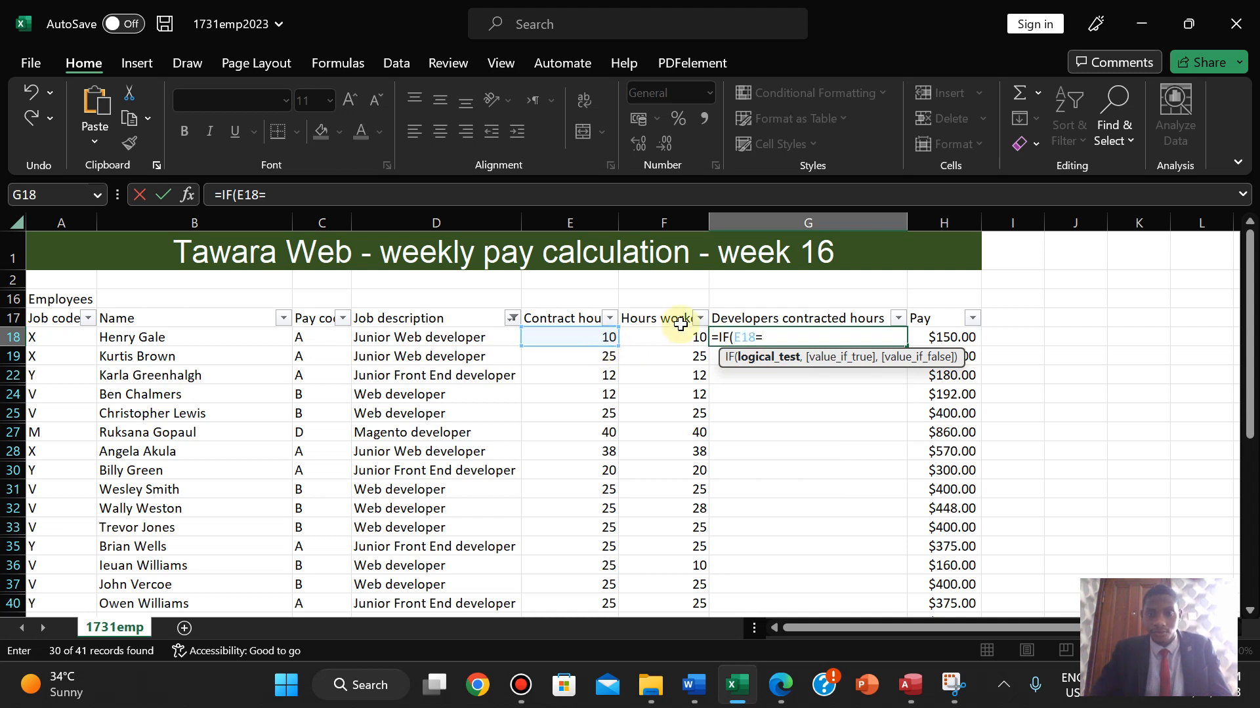
left_click(676, 340)
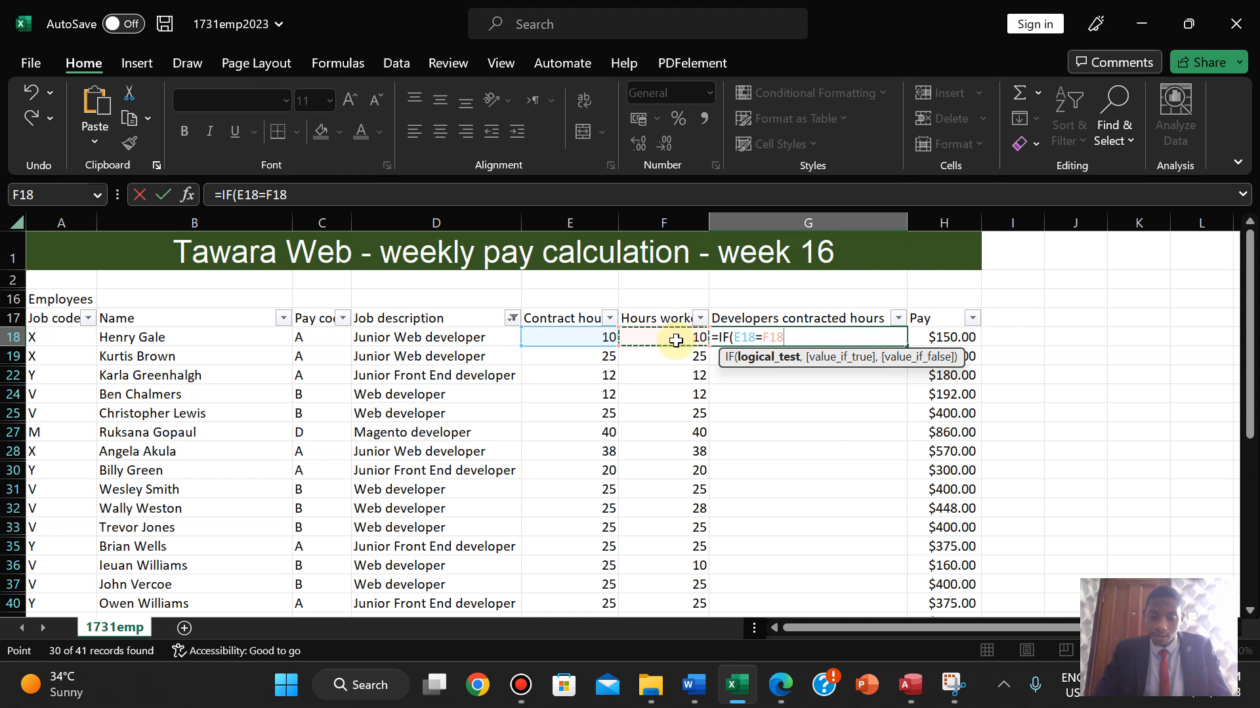
type(",")
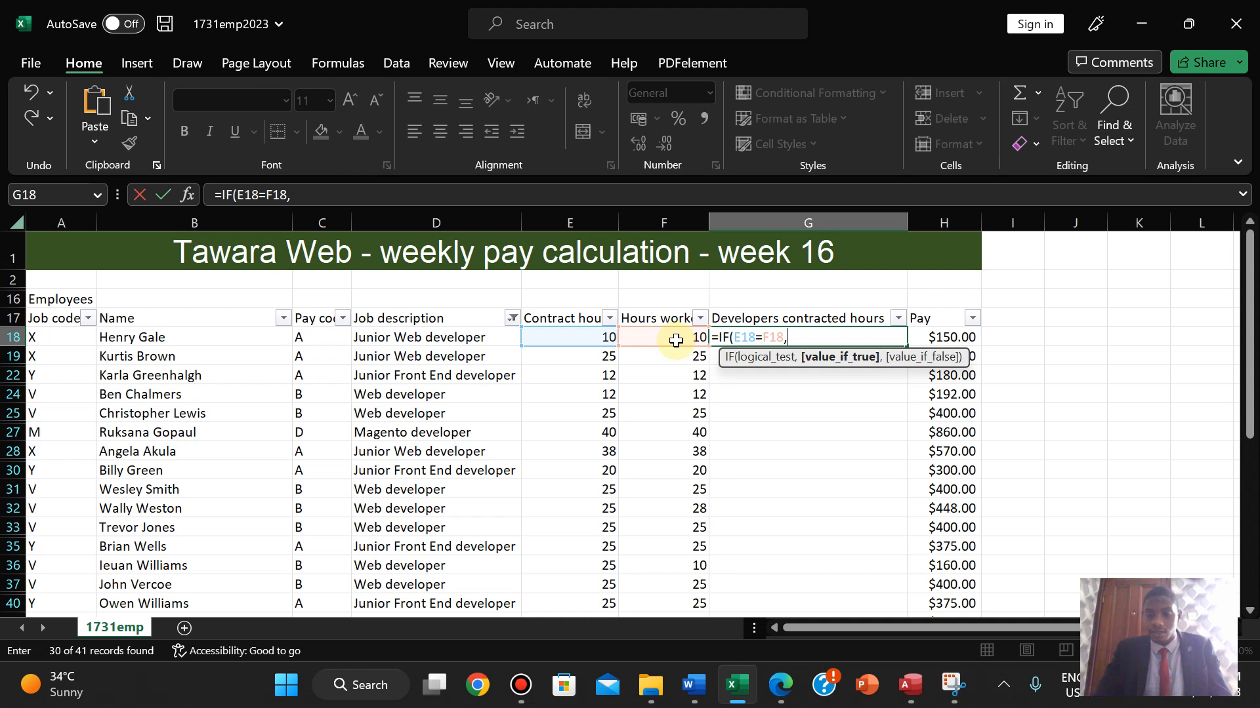
- Complete the formula as =IF(E18=F18,Normal,More or Less) and enter it
type("[")
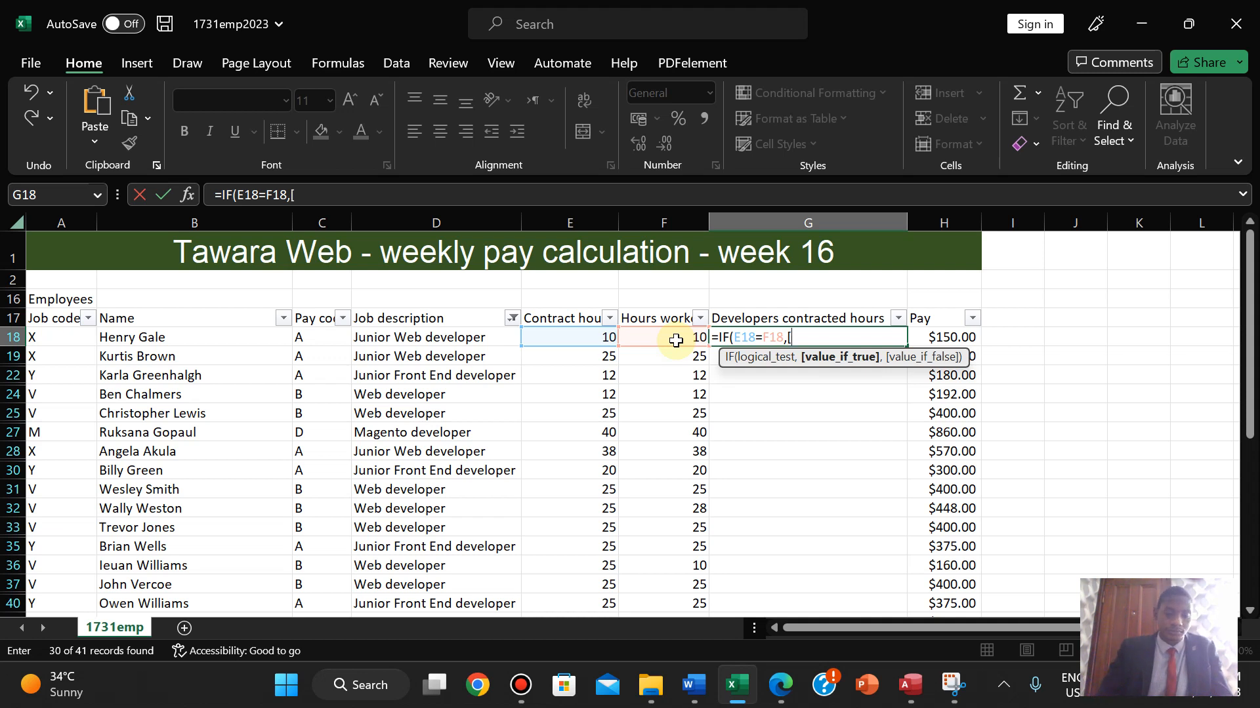
type("Mor")
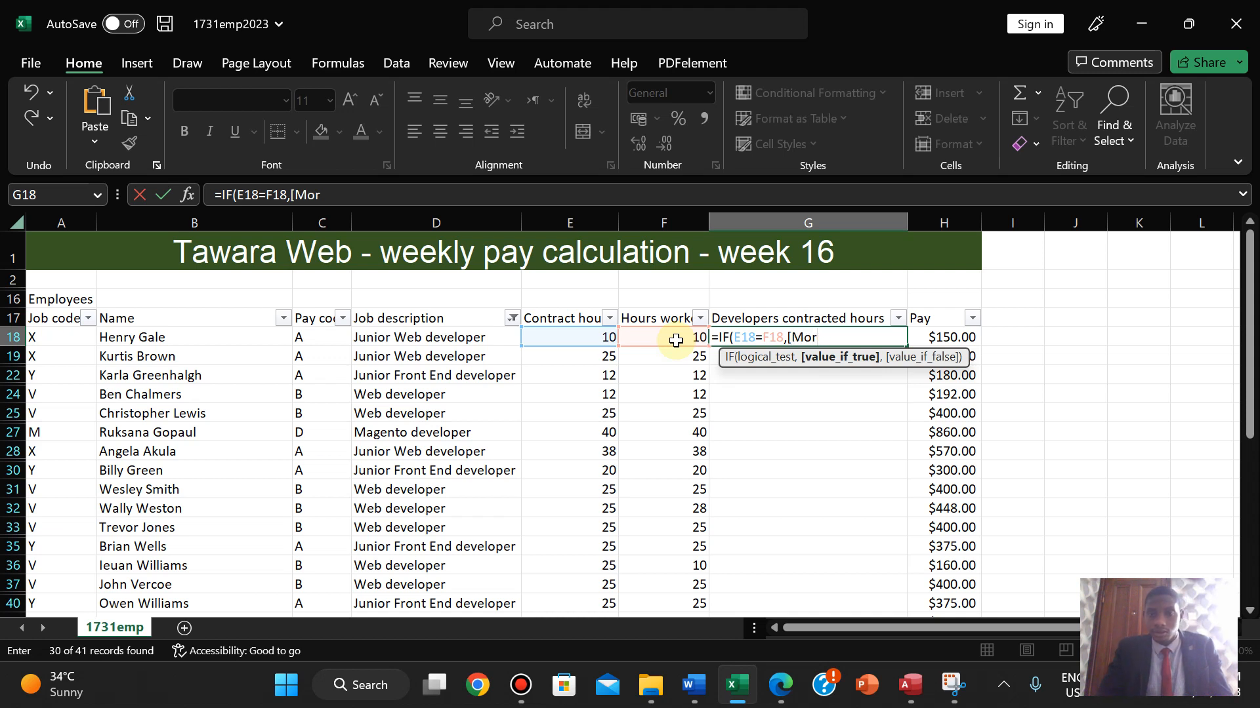
key("BackSpace")
key("BackSpace")
key("BackSpace")
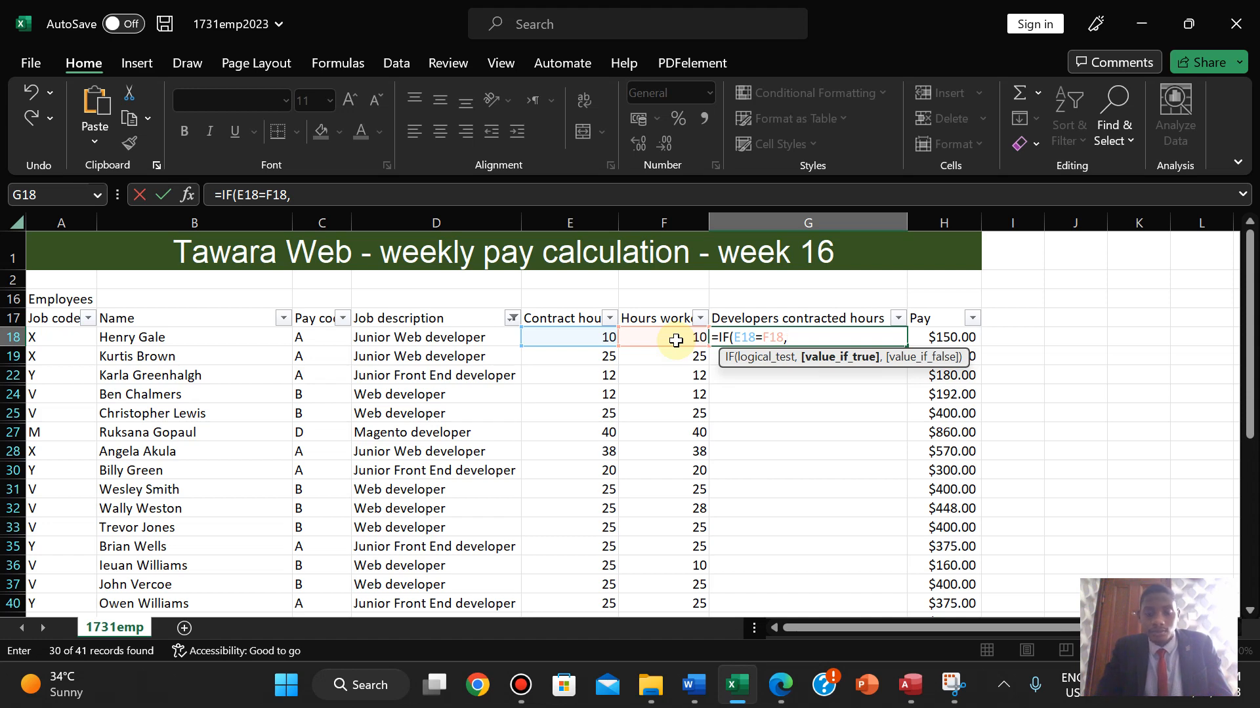
type("Normal")
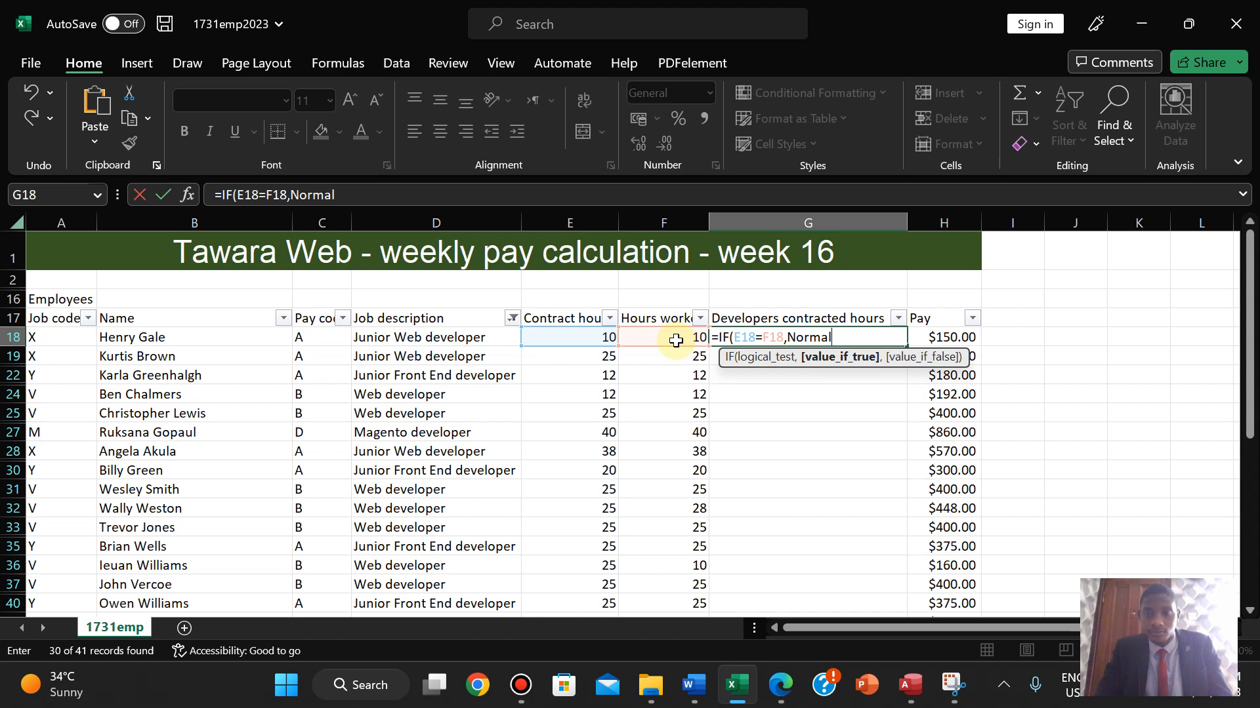
type(",")
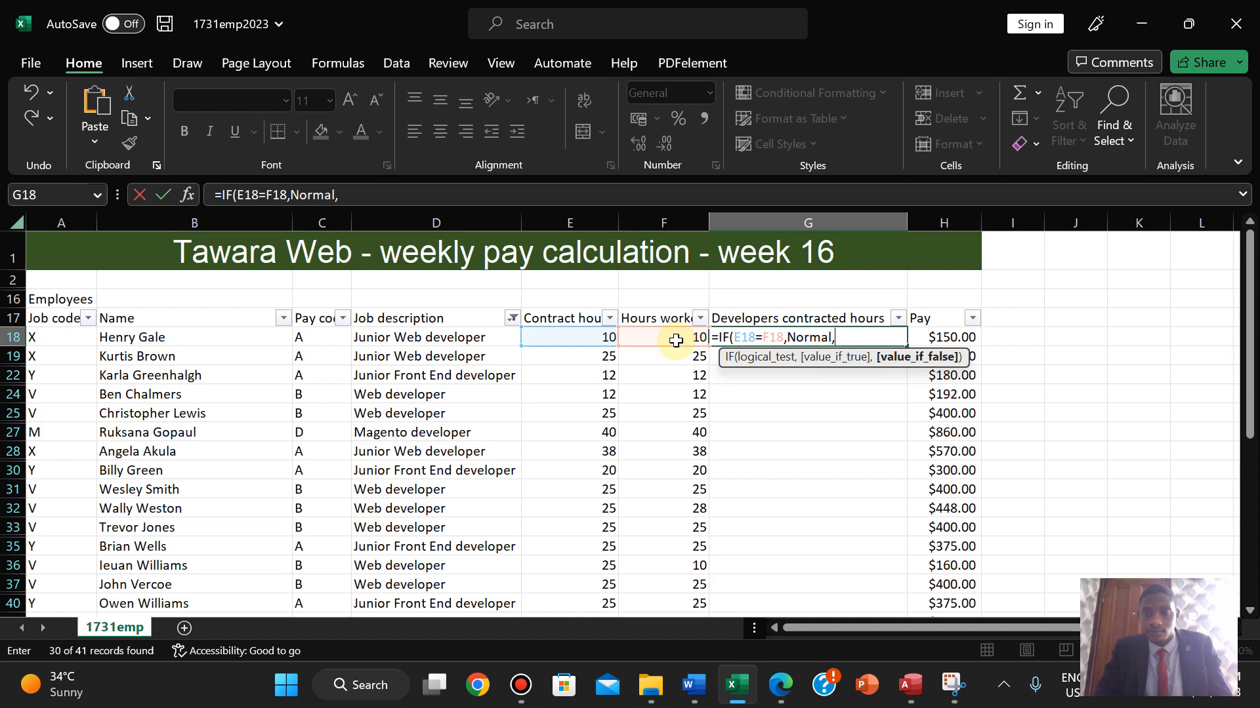
left_click(676, 340)
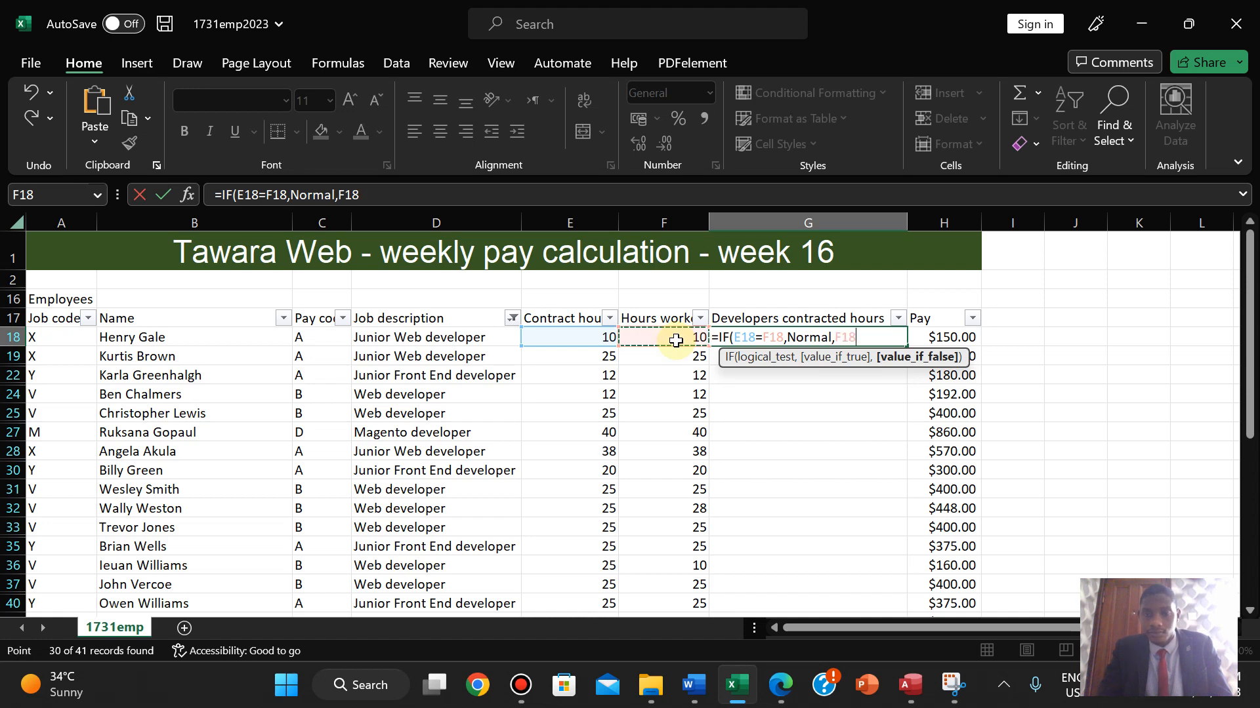
key("BackSpace")
key("BackSpace")
key("BackSpace")
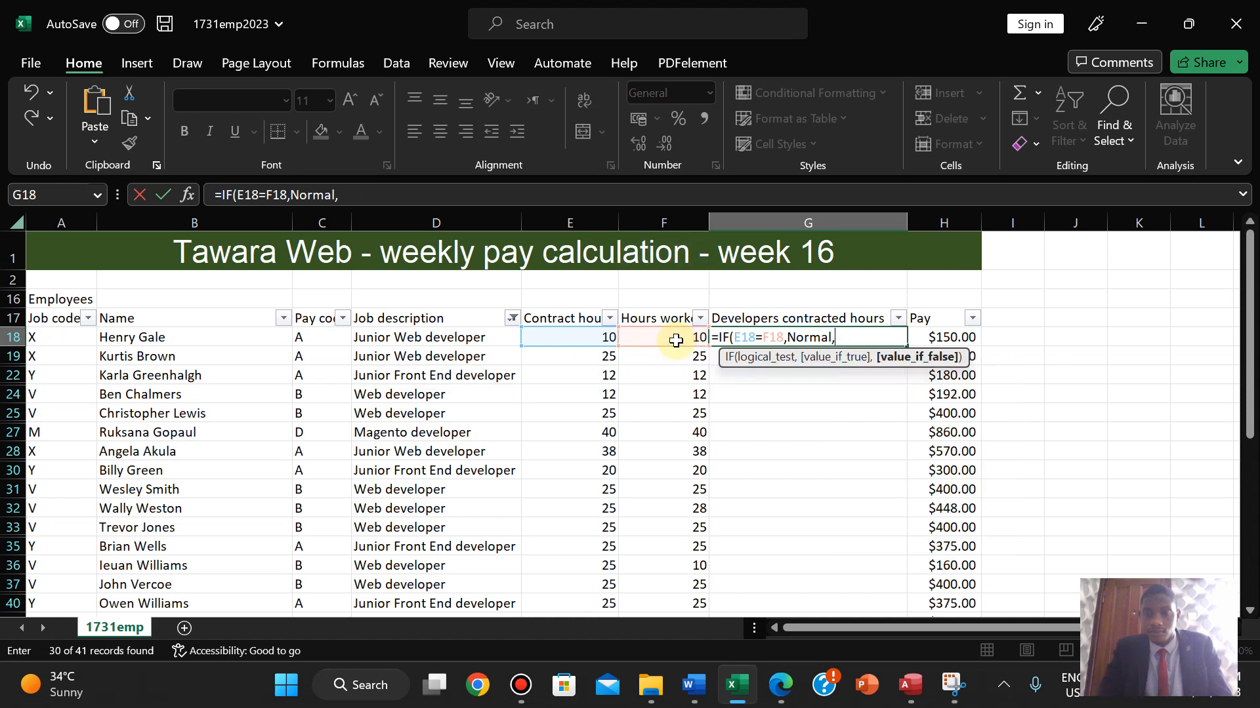
type("More")
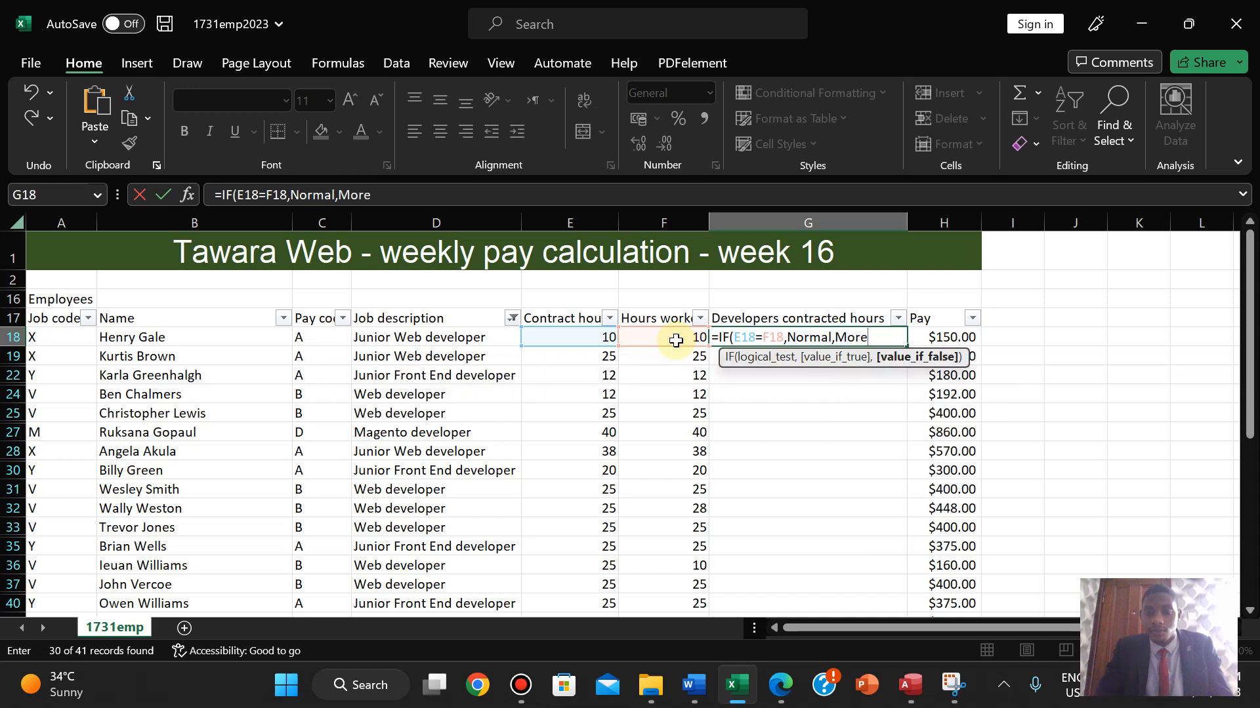
type(" or Les")
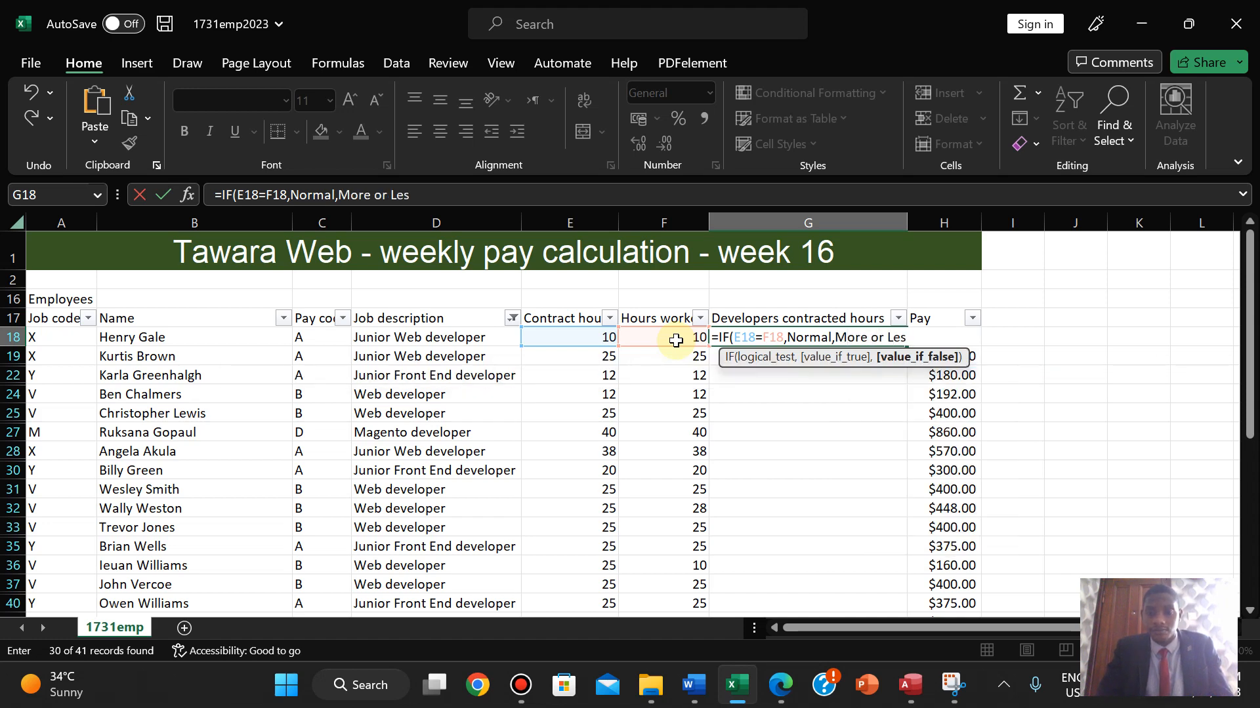
type("s)")
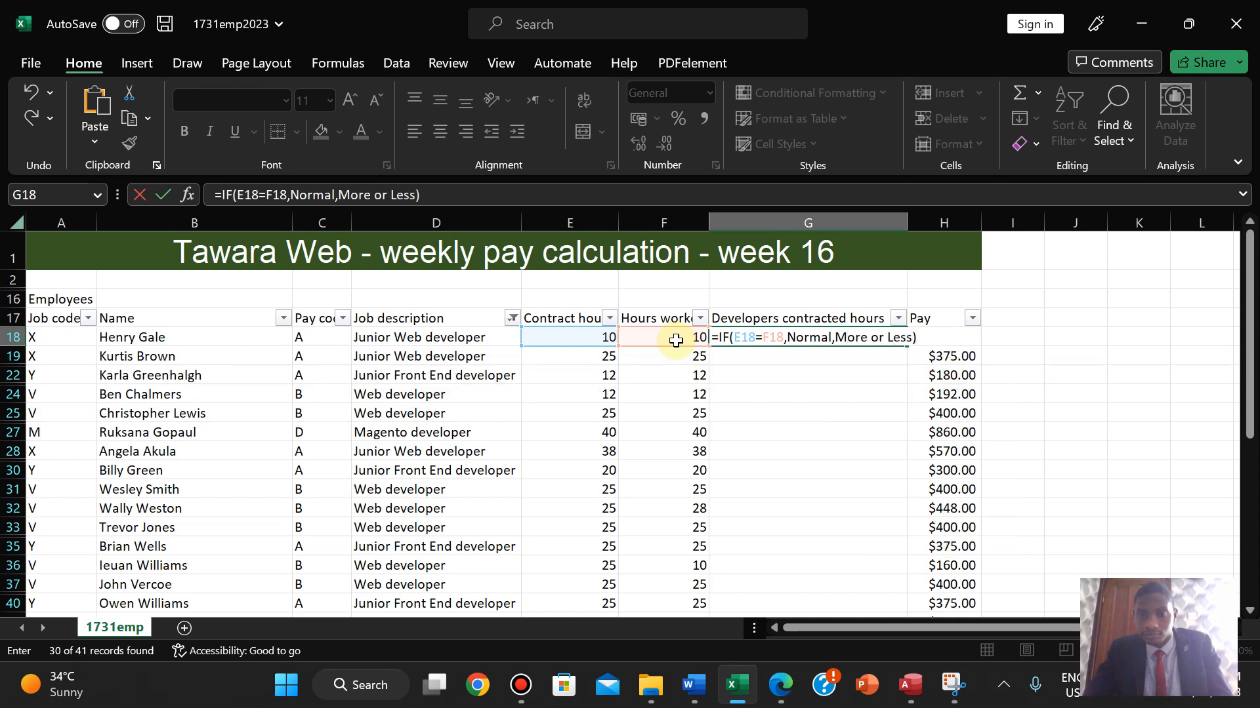
key("Return")
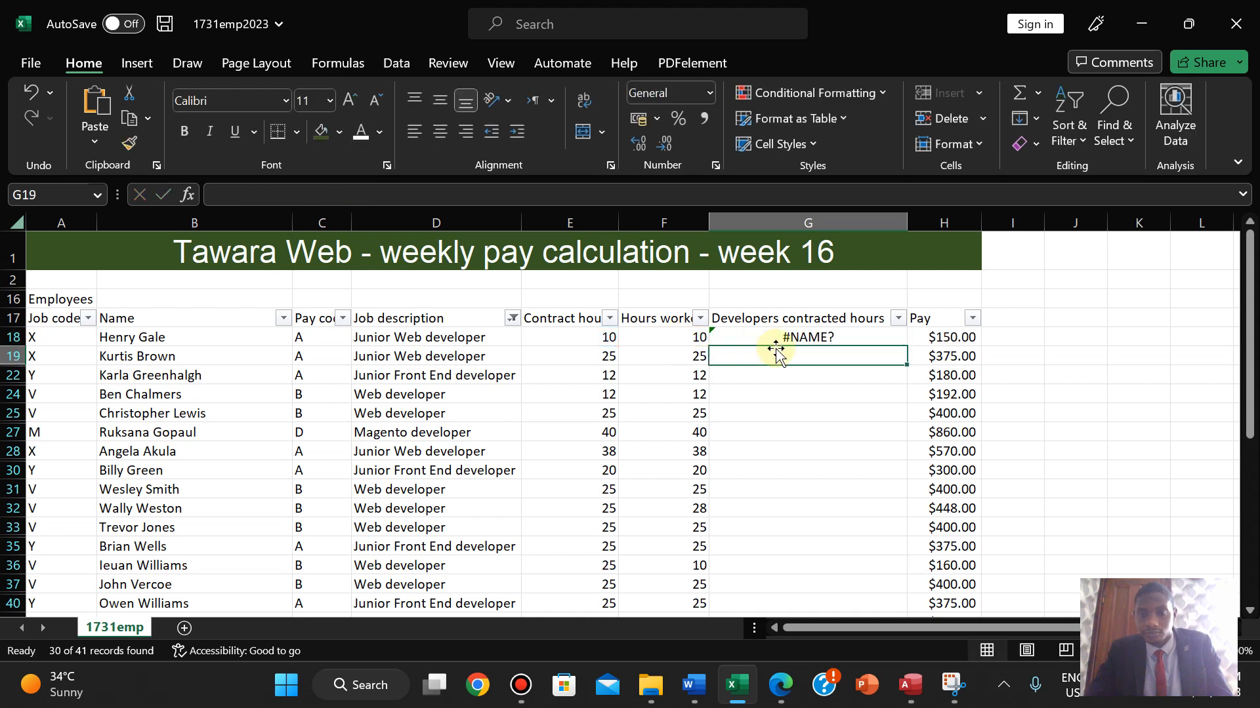
- Wrap the false value as [More or Less] and enter it, producing a name-syntax error
double_click(818, 335)
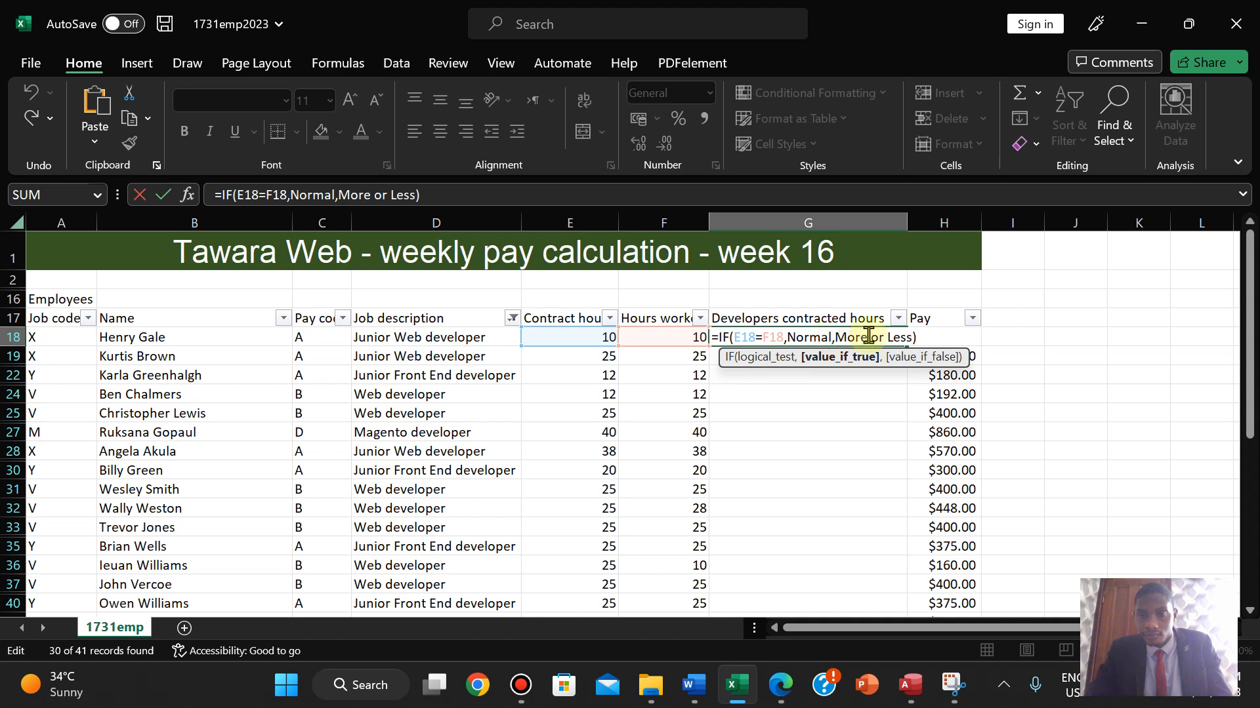
key("Right")
type("[")
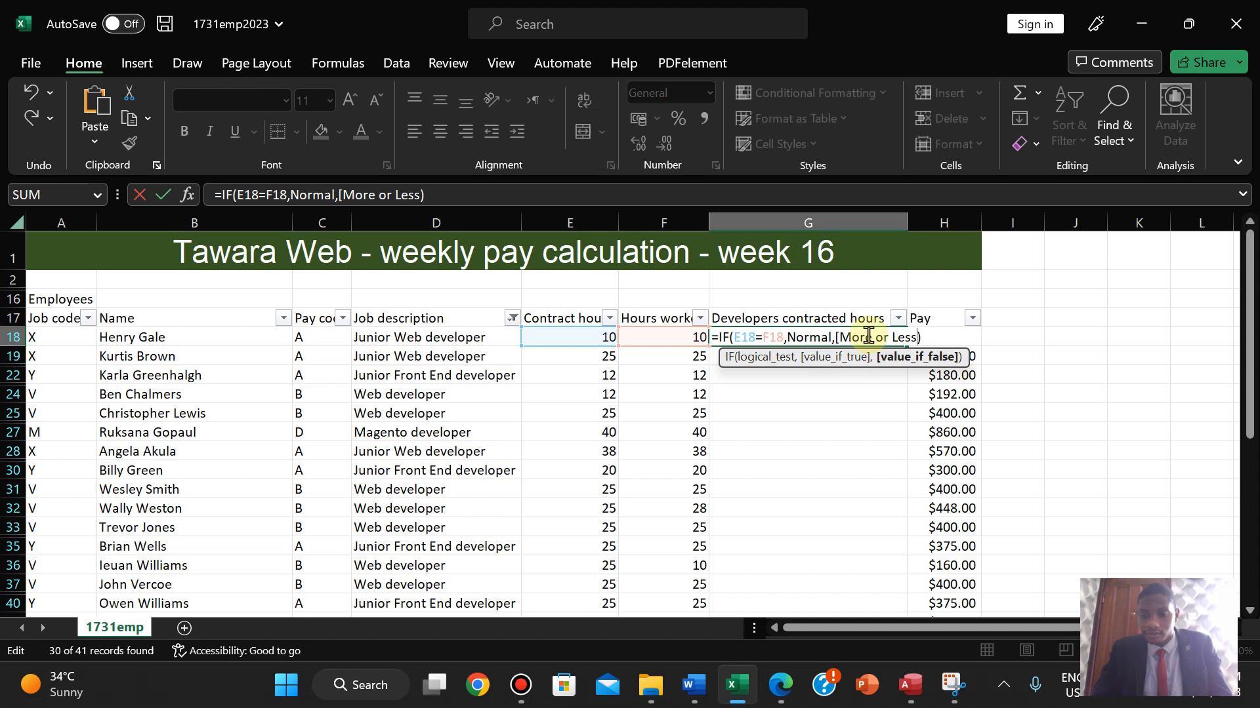
type("]")
key("Return")
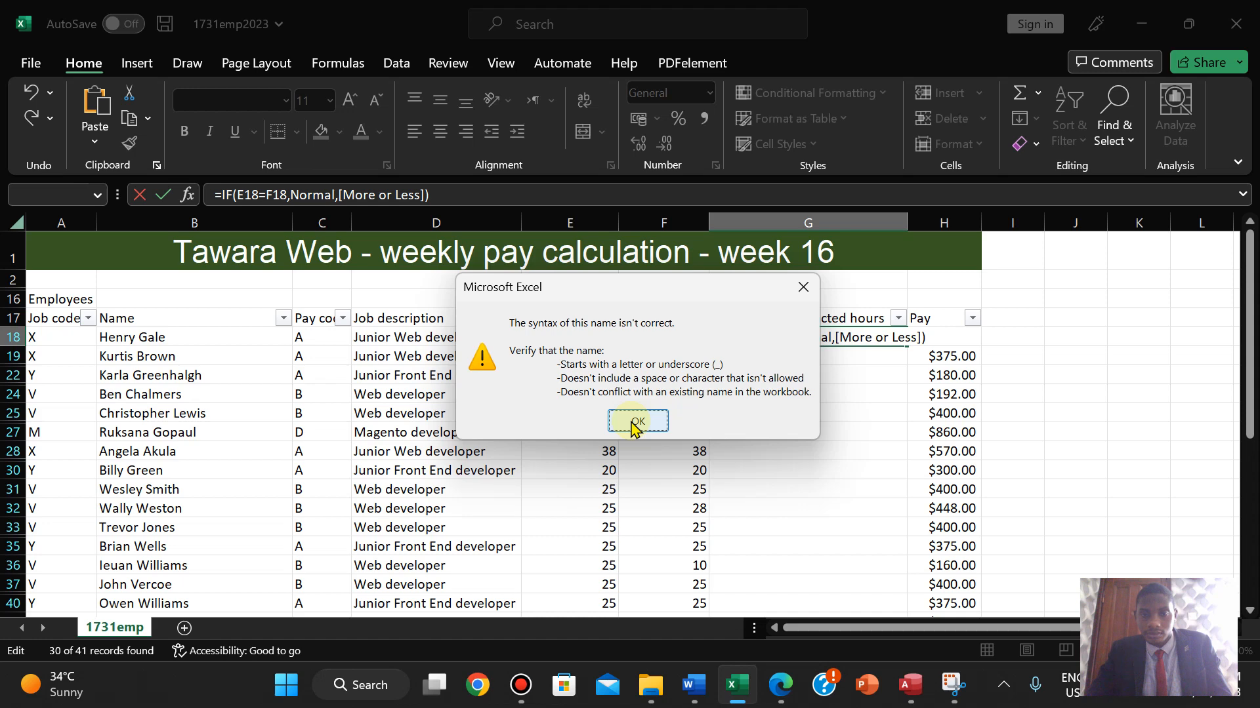
- Try the G18 label as More_or_Less, using underscores in place of spaces
left_click(636, 423)
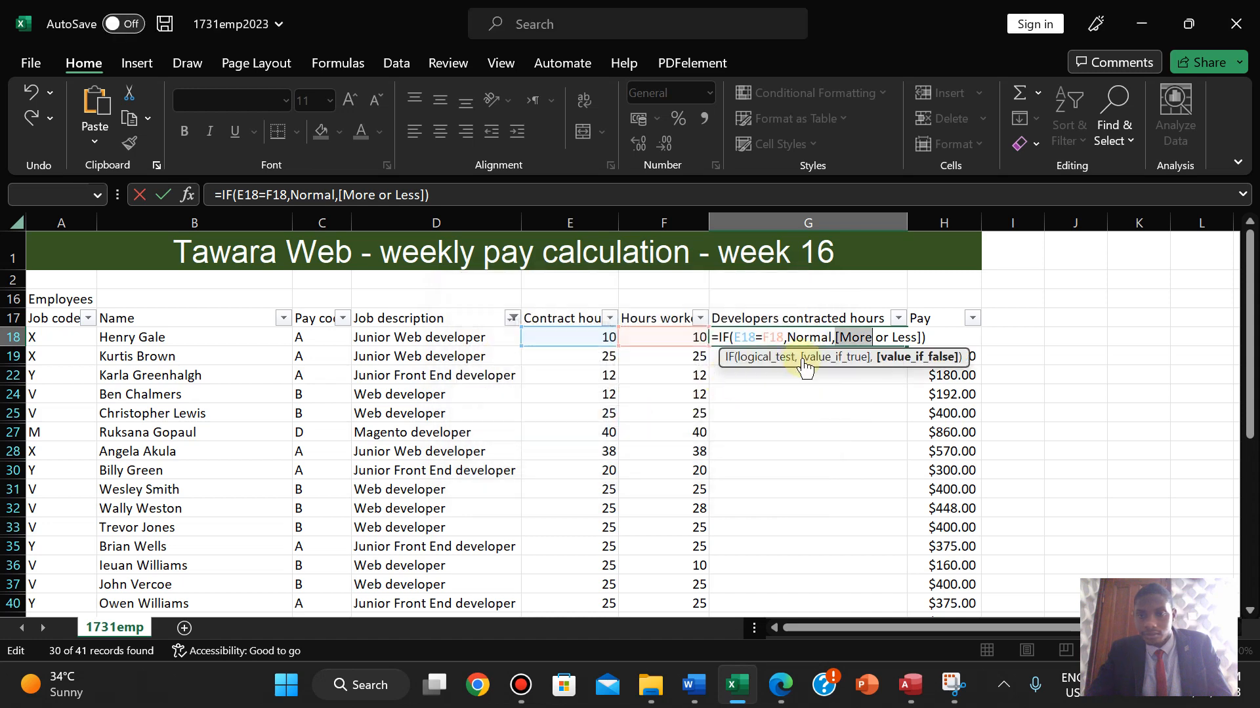
left_click(876, 338)
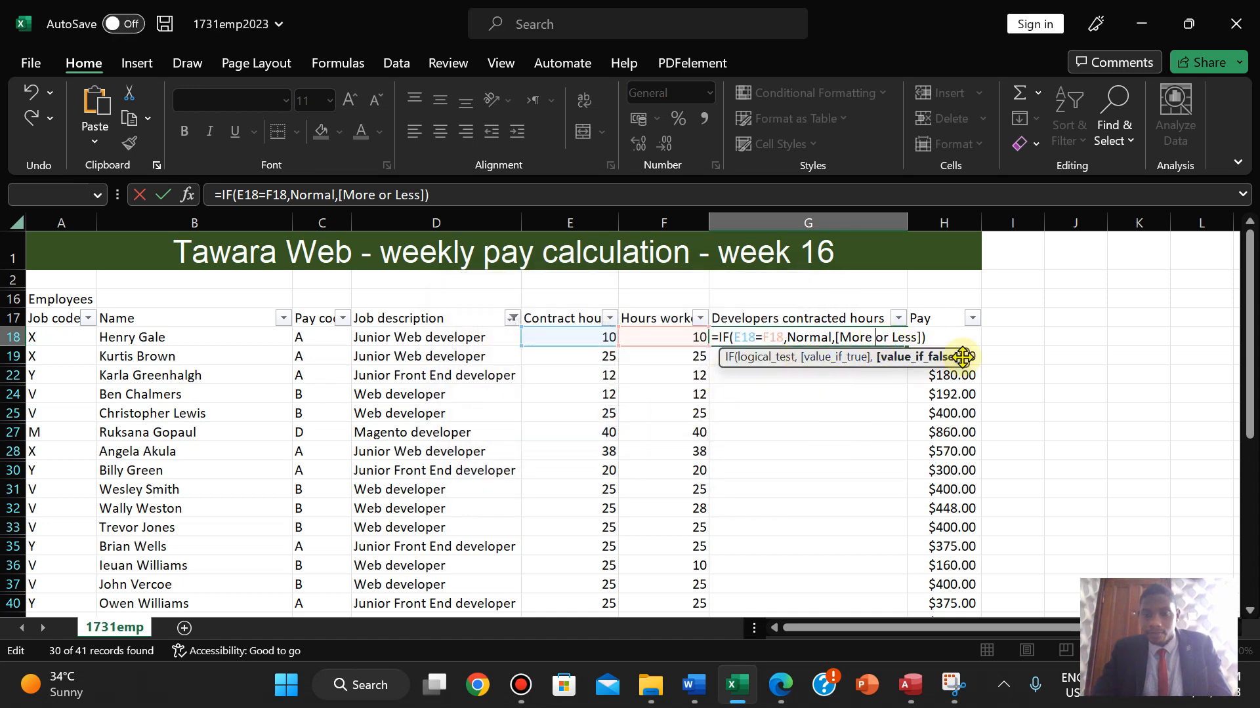
key("BackSpace")
type("_")
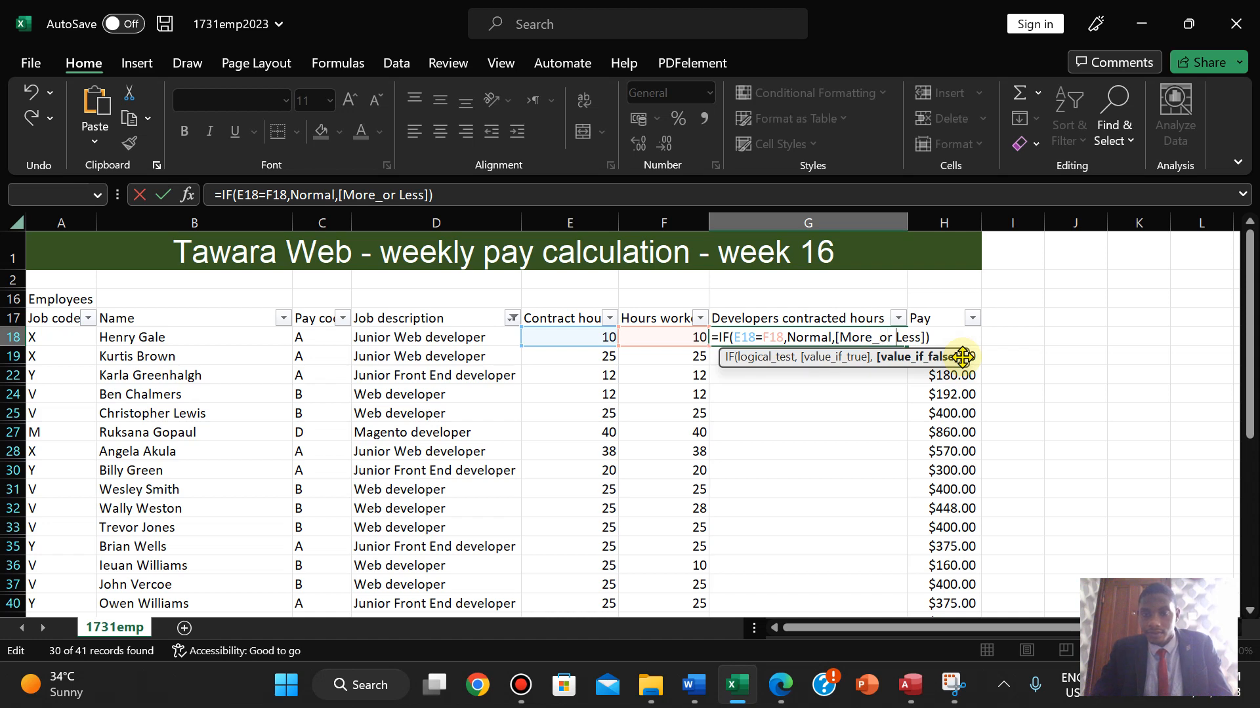
key("BackSpace")
type("_")
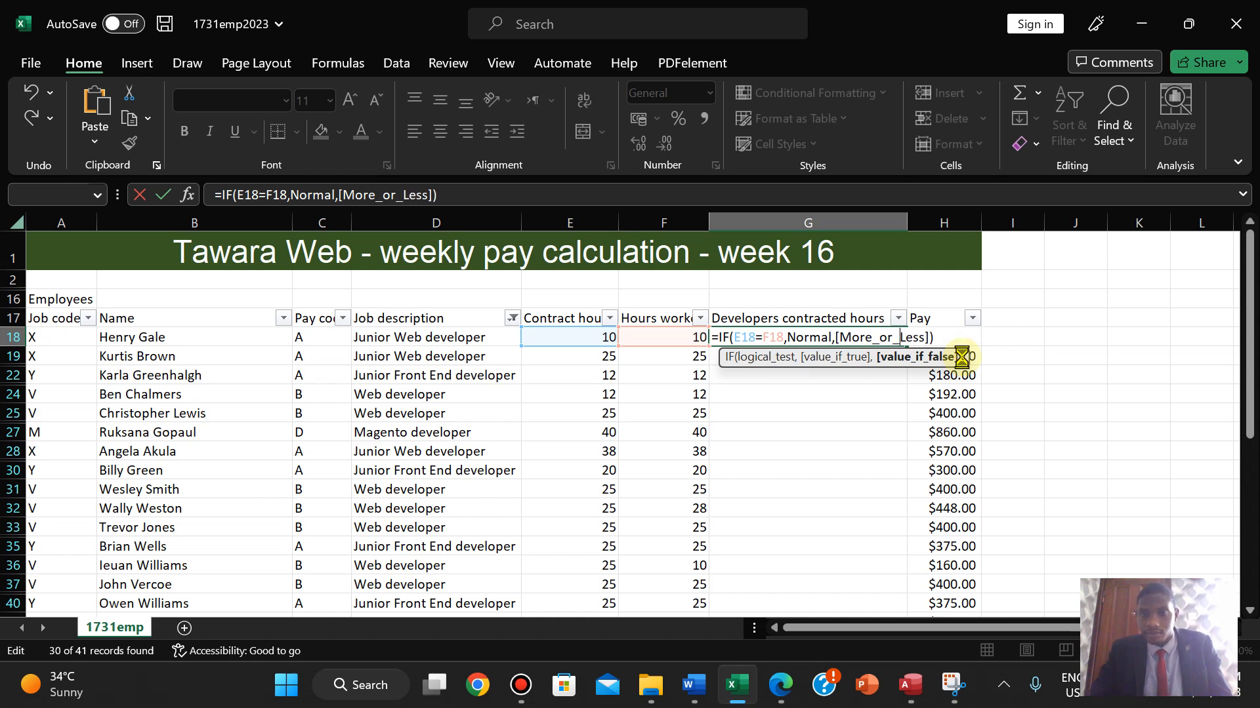
key("Return")
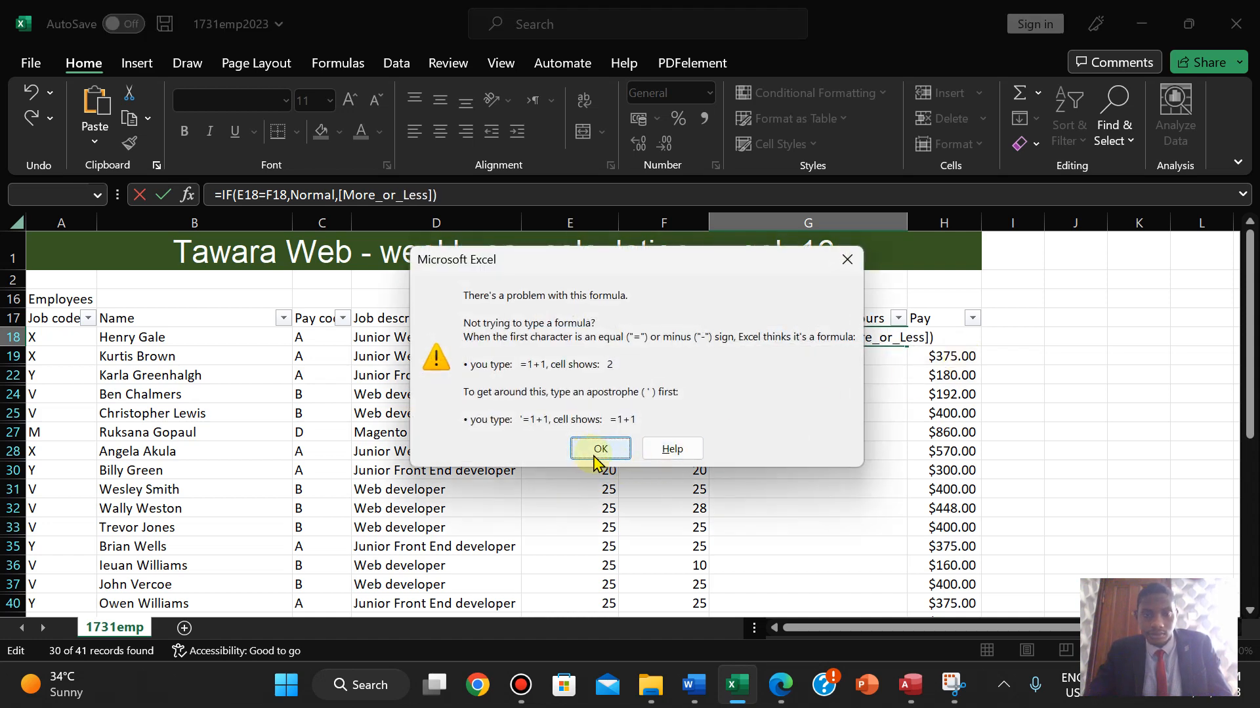
- Restore the spaces and quote the label, making G18 =IF(E18=F18,Normal,"More or Less")
left_click(598, 450)
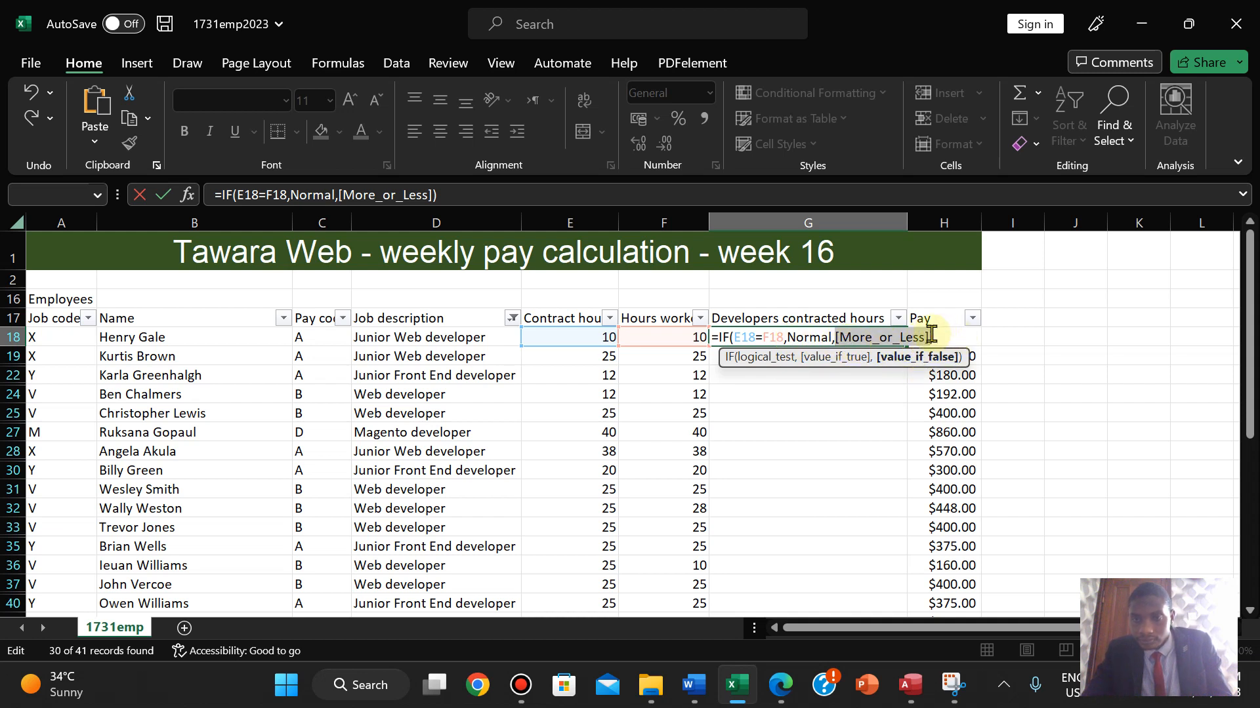
left_click(931, 337)
key("BackSpace")
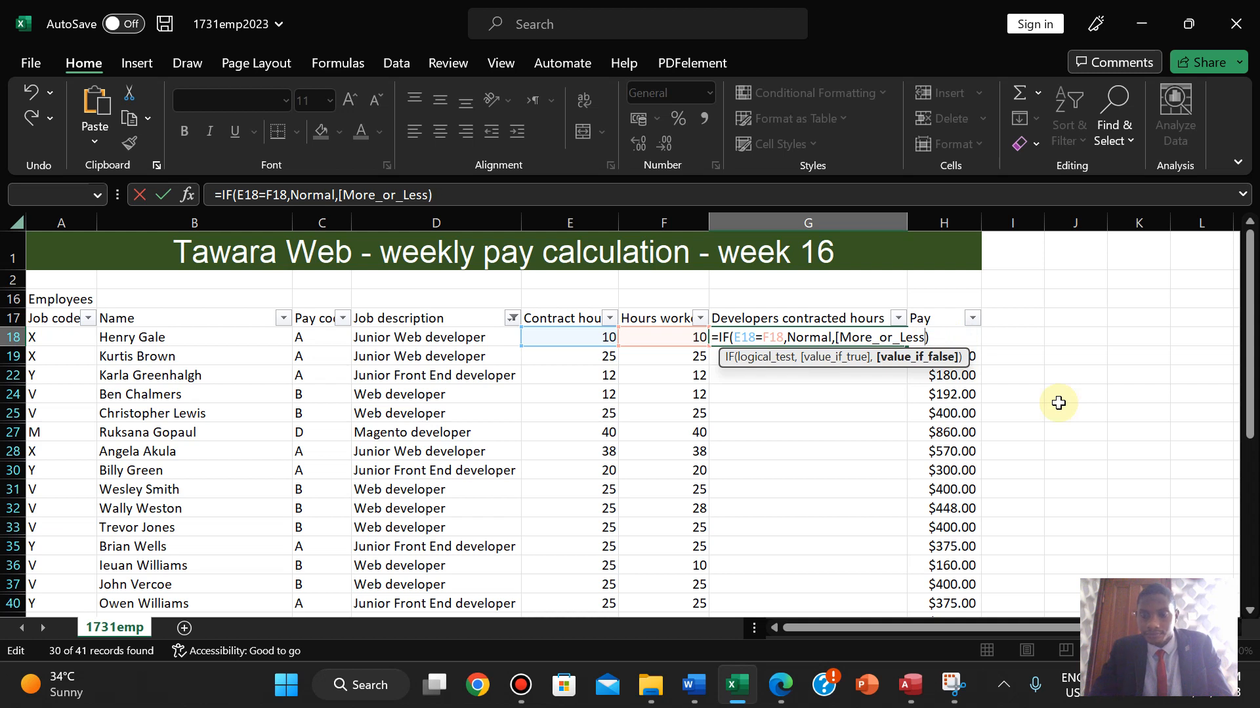
type("\"")
key("Left")
key("Left")
key("BackSpace")
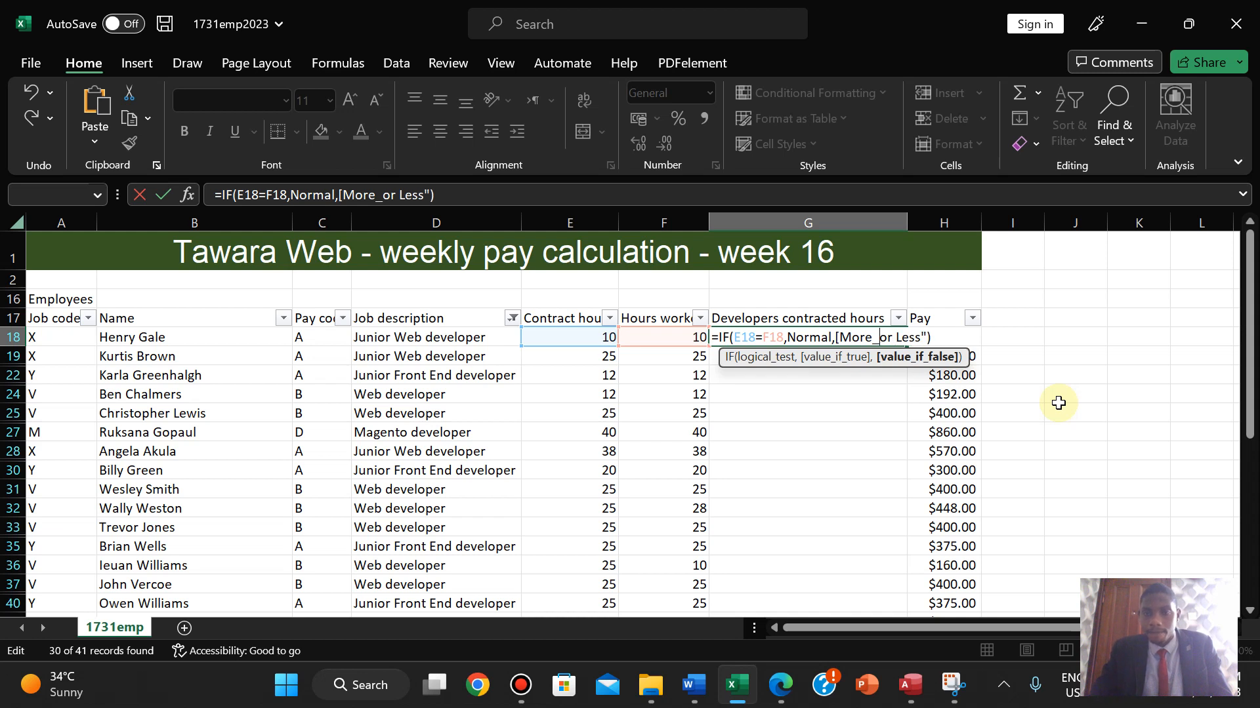
key("Left")
key("Left")
key("Left")
key("BackSpace")
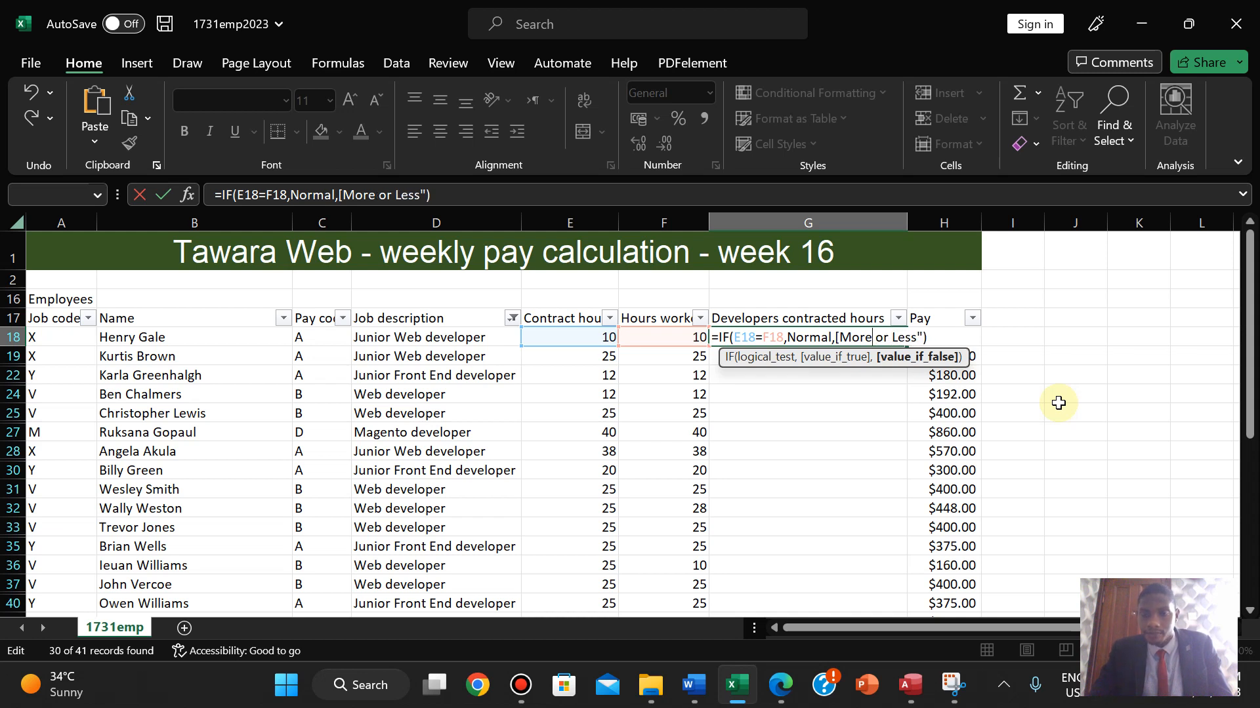
key("Delete")
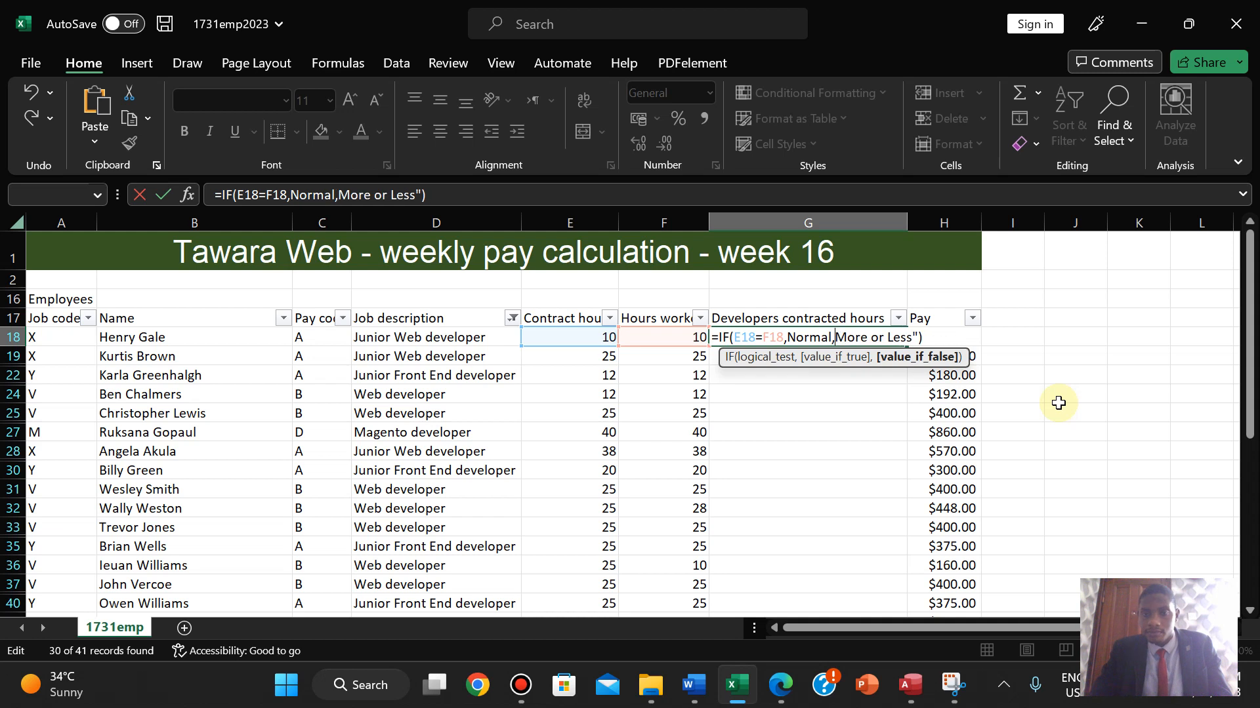
type("\"")
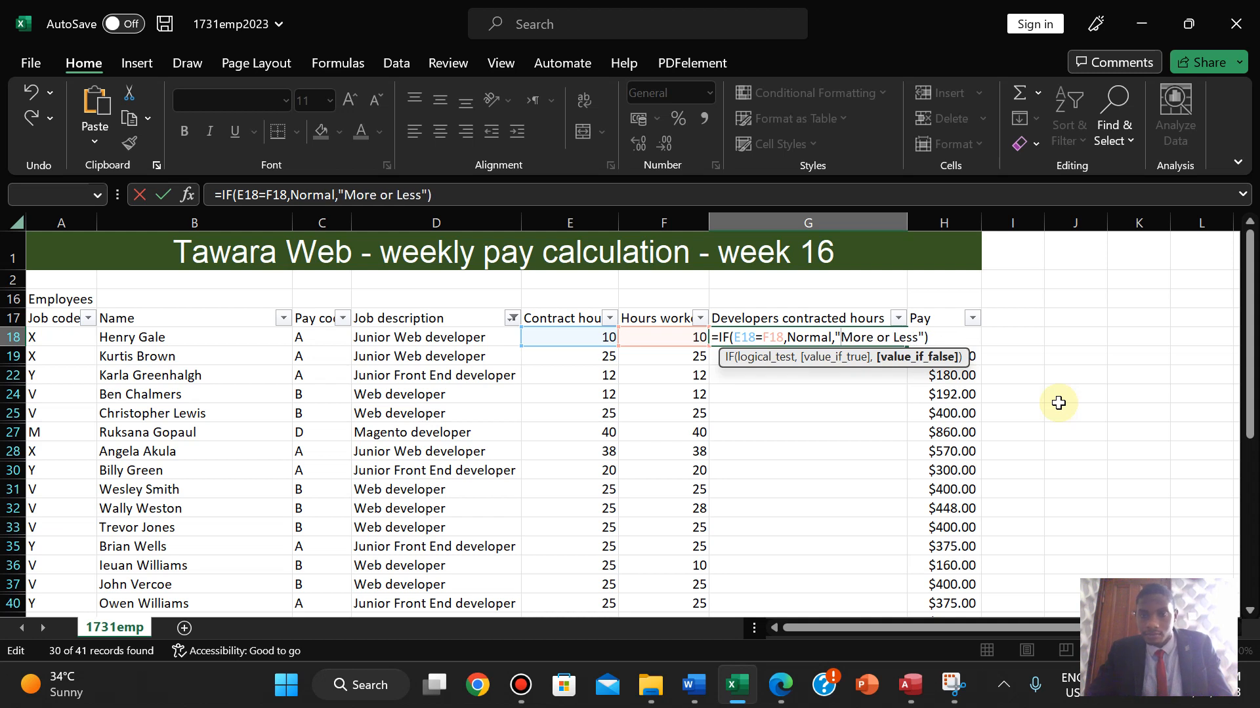
key("Return")
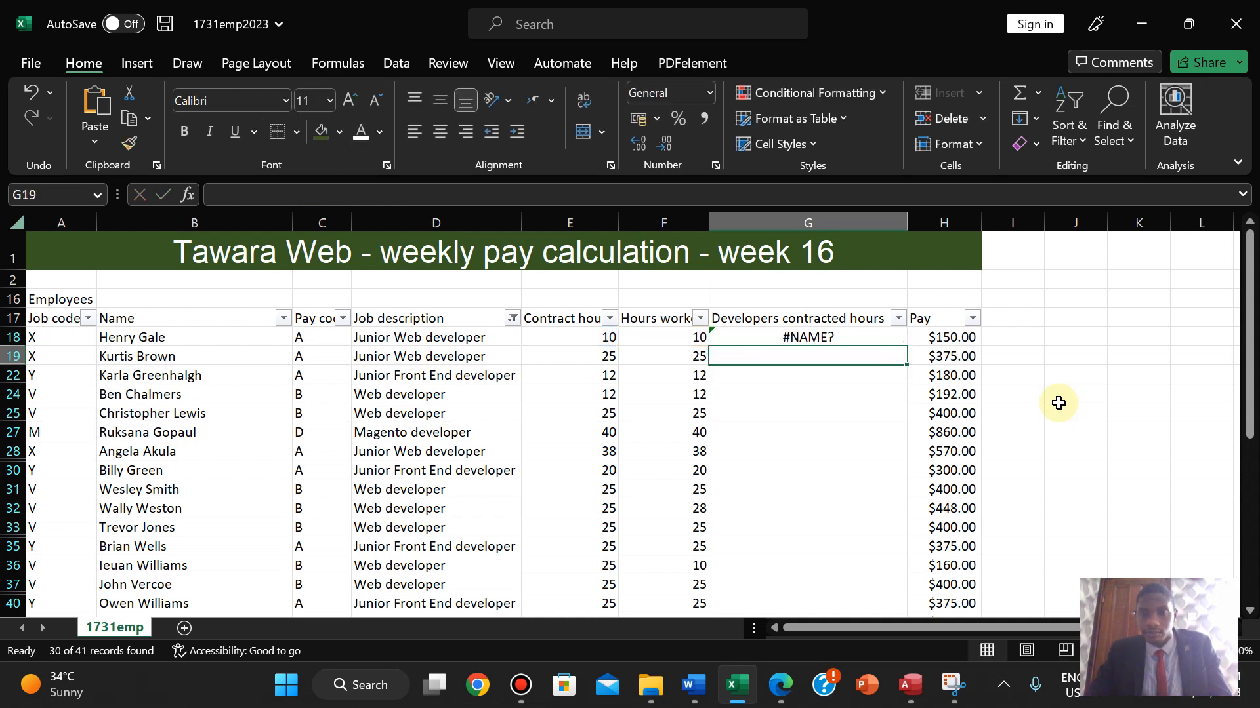
- Add a quote before Normal in G18 and accept Excel's suggested formula correction
left_click(840, 337)
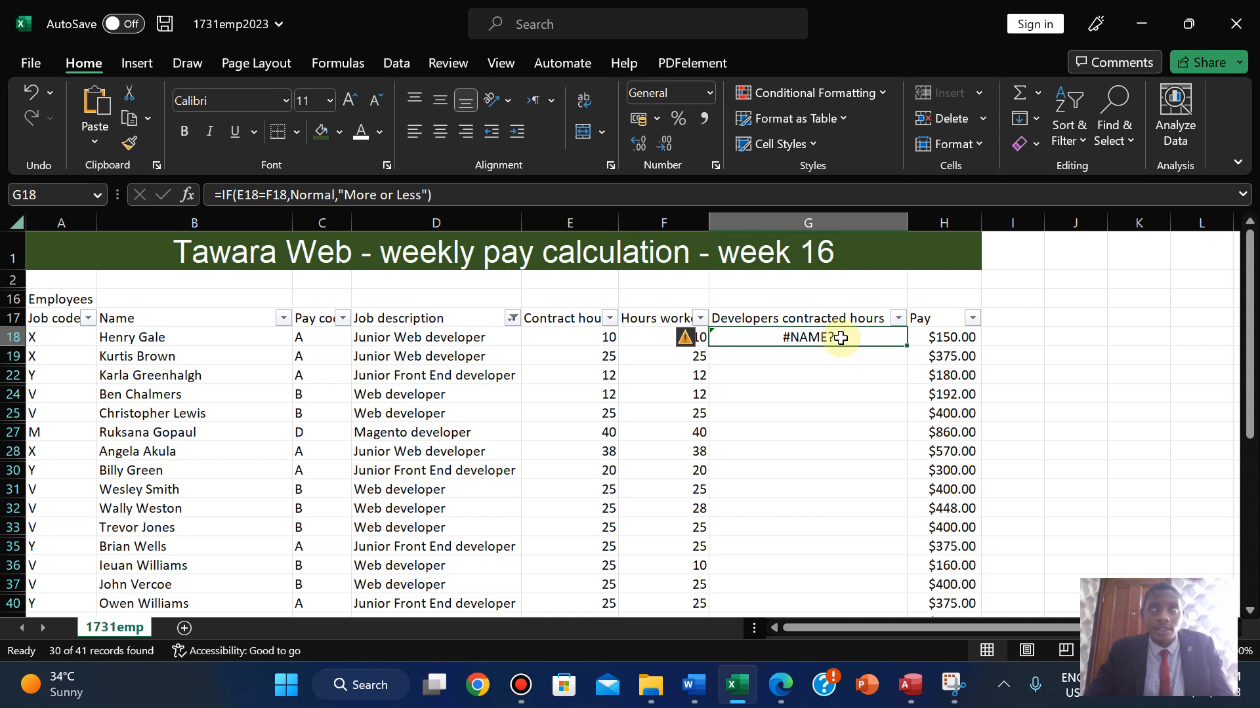
double_click(840, 337)
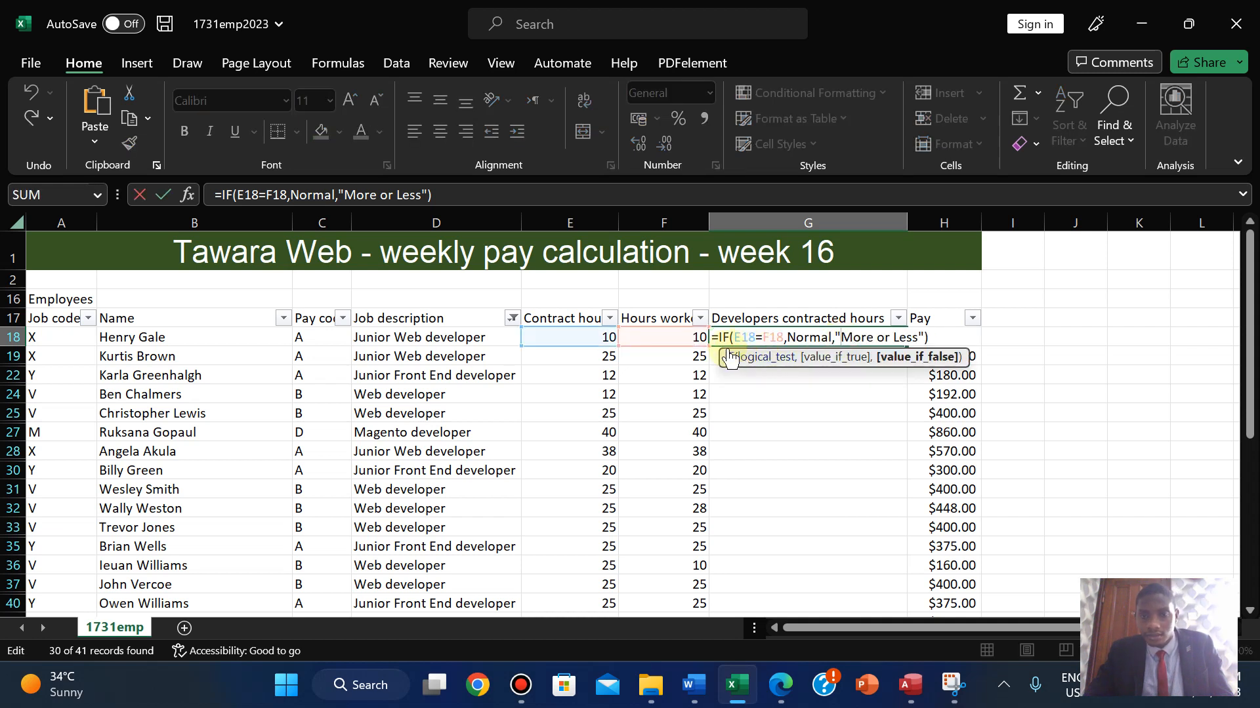
left_click(791, 337)
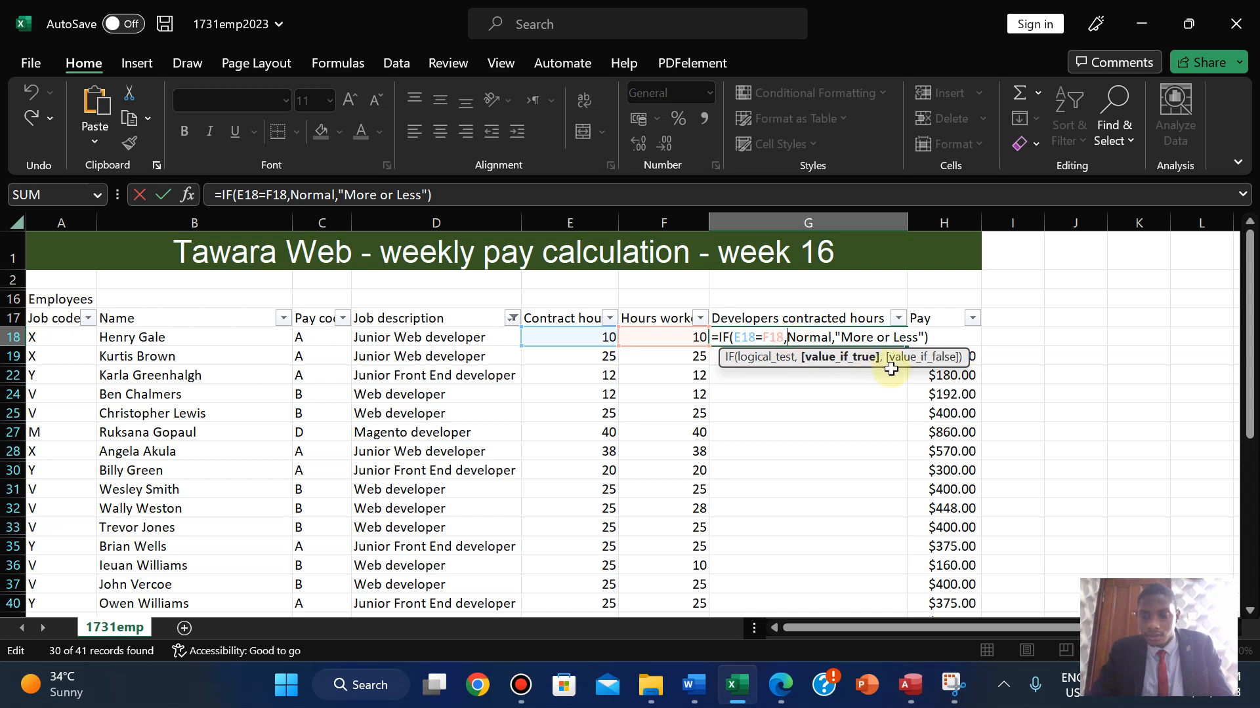
type("\"")
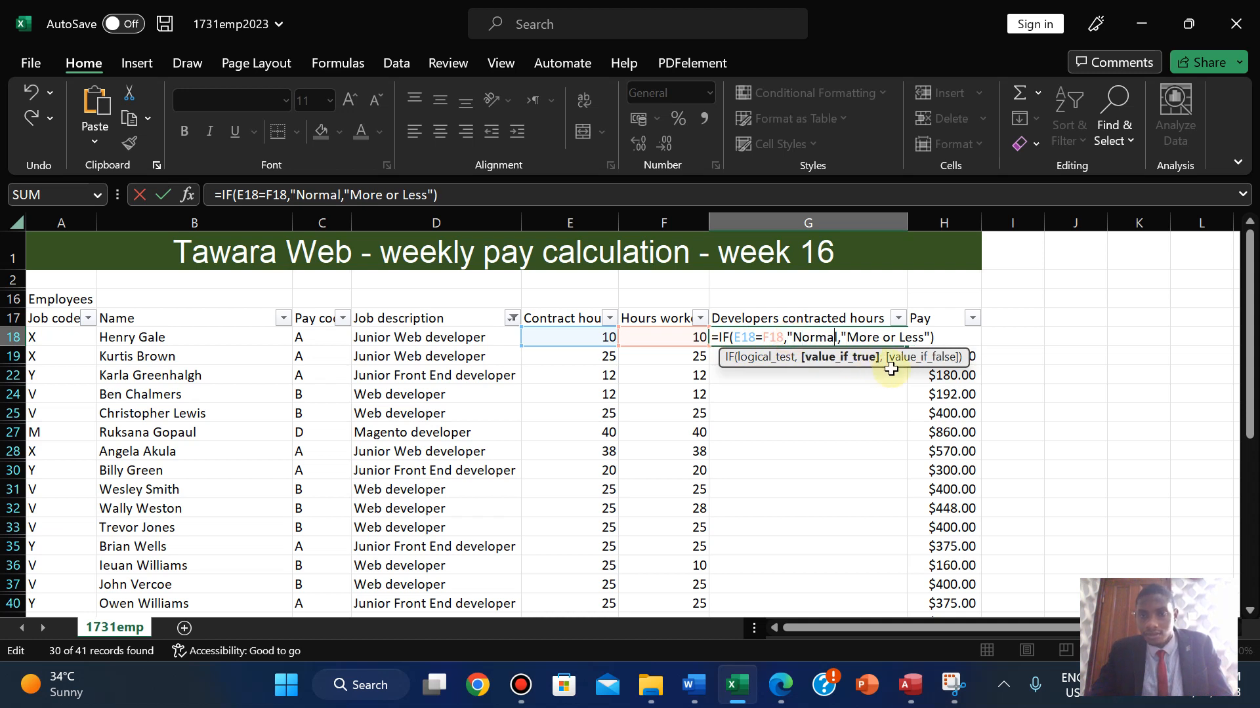
type("'")
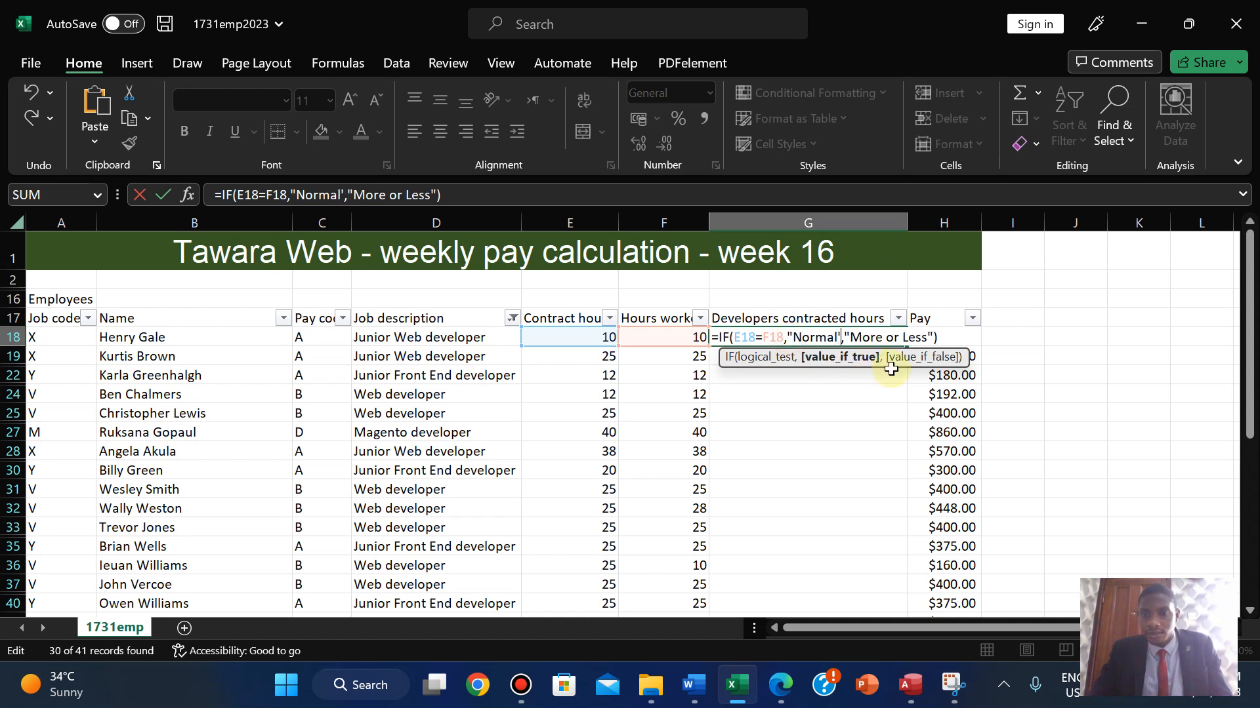
key("Return")
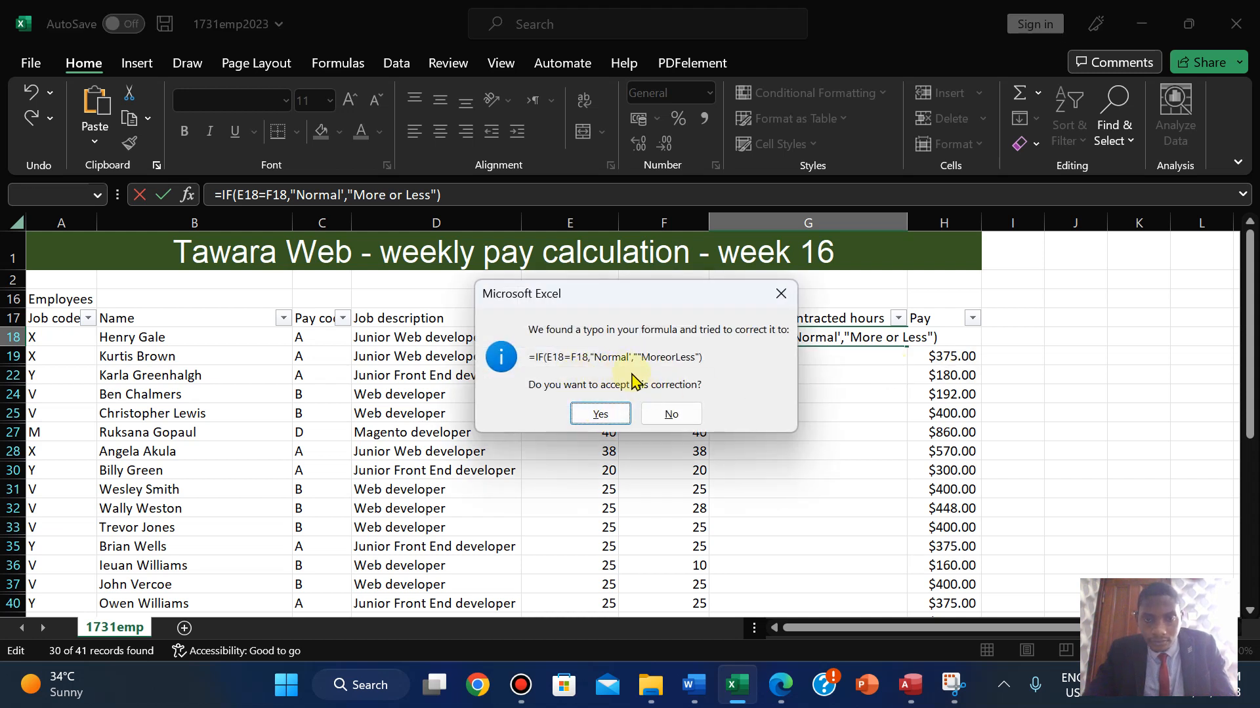
left_click(611, 418)
- Remove the doubled and stray quotes so Normal is properly quoted
double_click(824, 337)
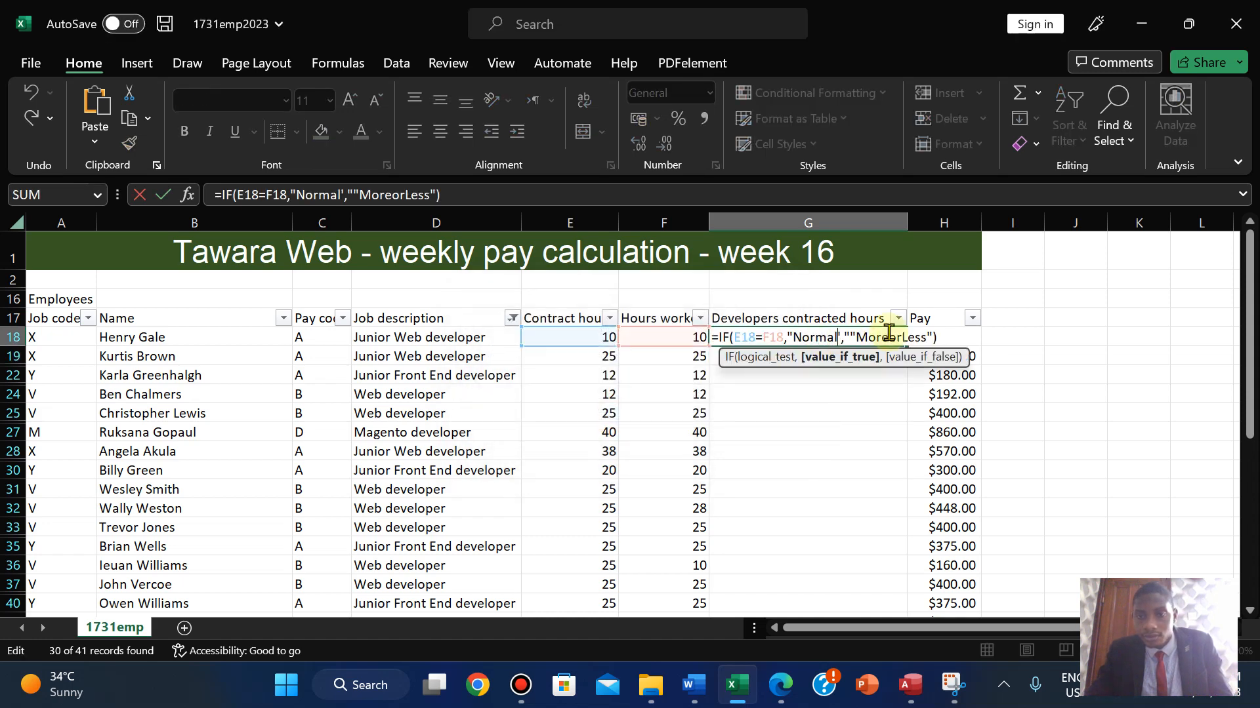
key("BackSpace")
key("Left")
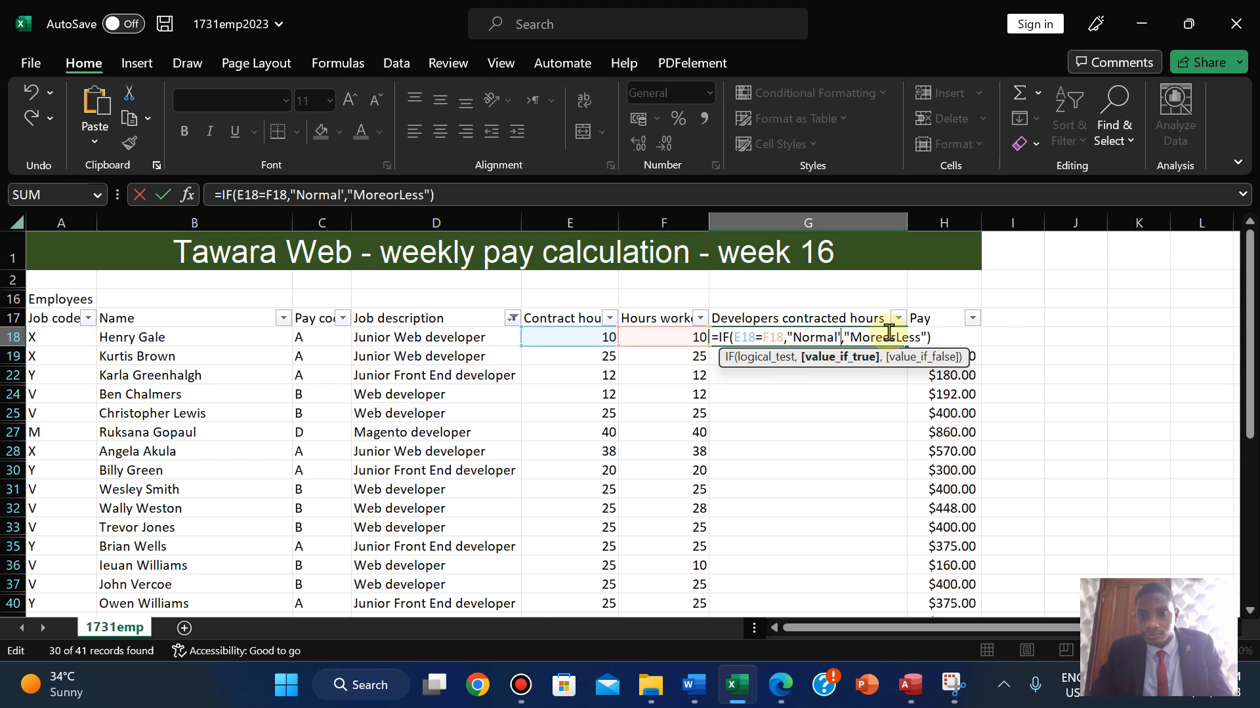
key("BackSpace")
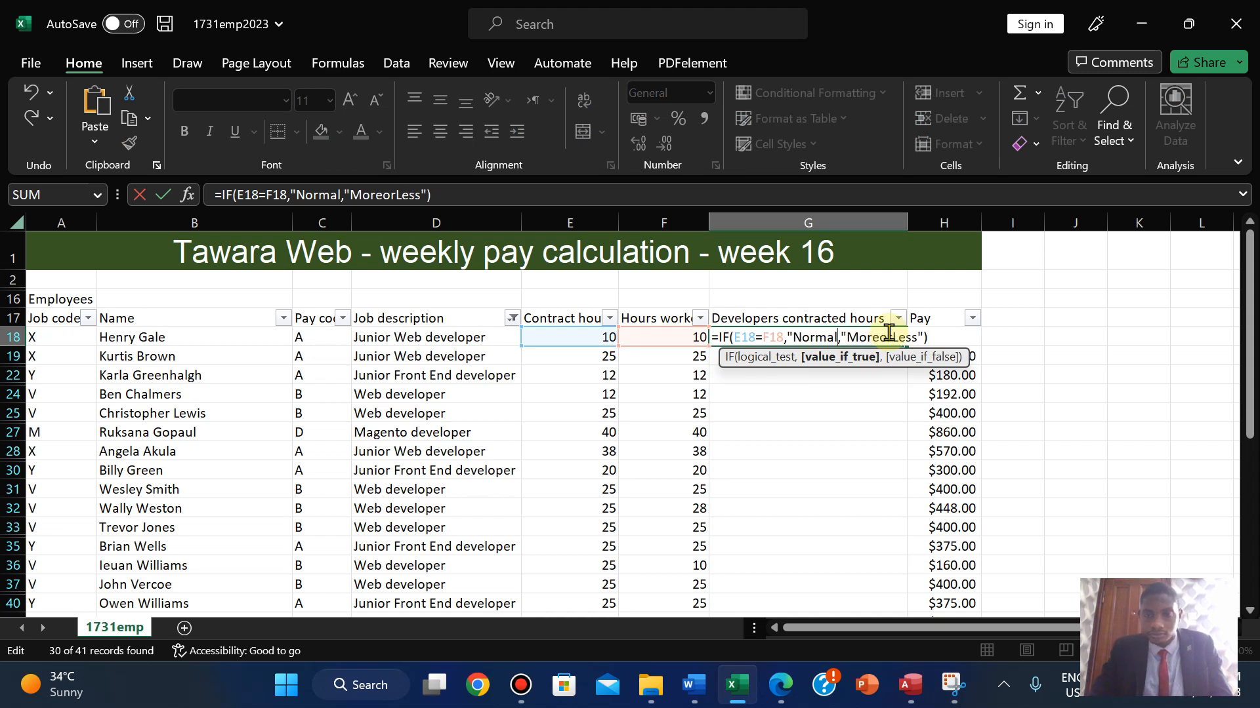
type("\"")
key("Return")
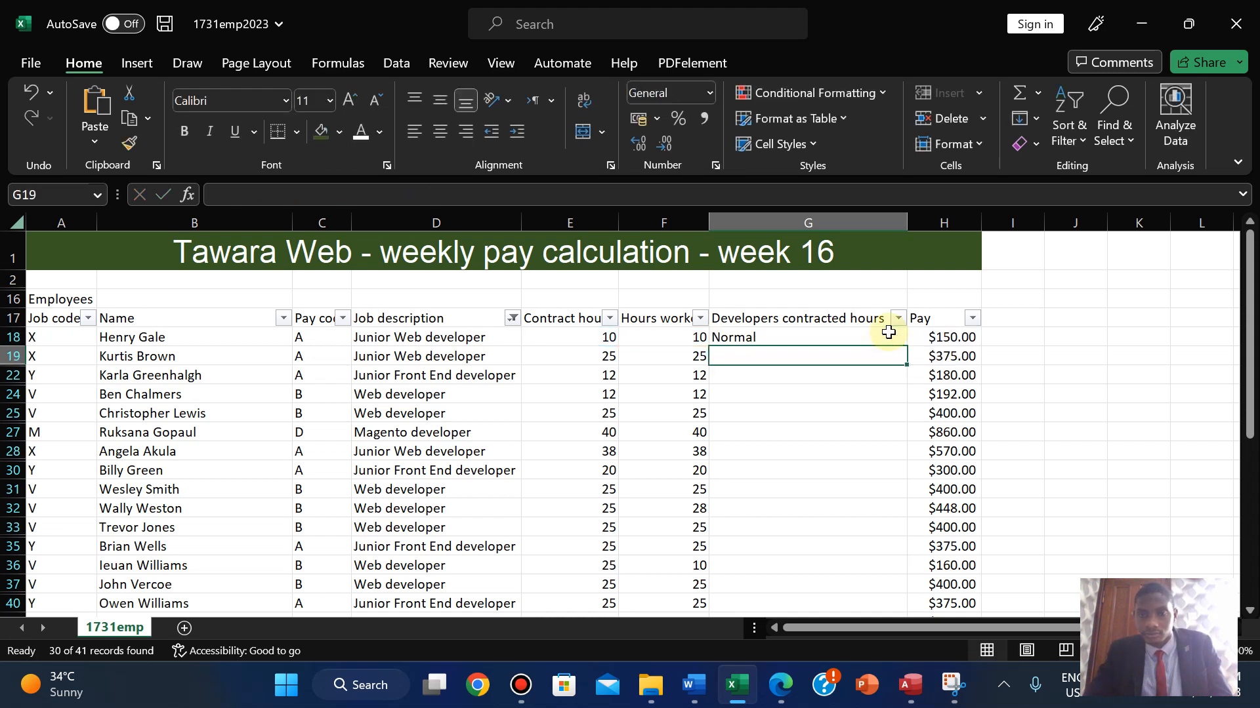
- Restore the More or Less label so G18 reads =IF(E18=F18,"Normal","More or Less")
left_click(766, 337)
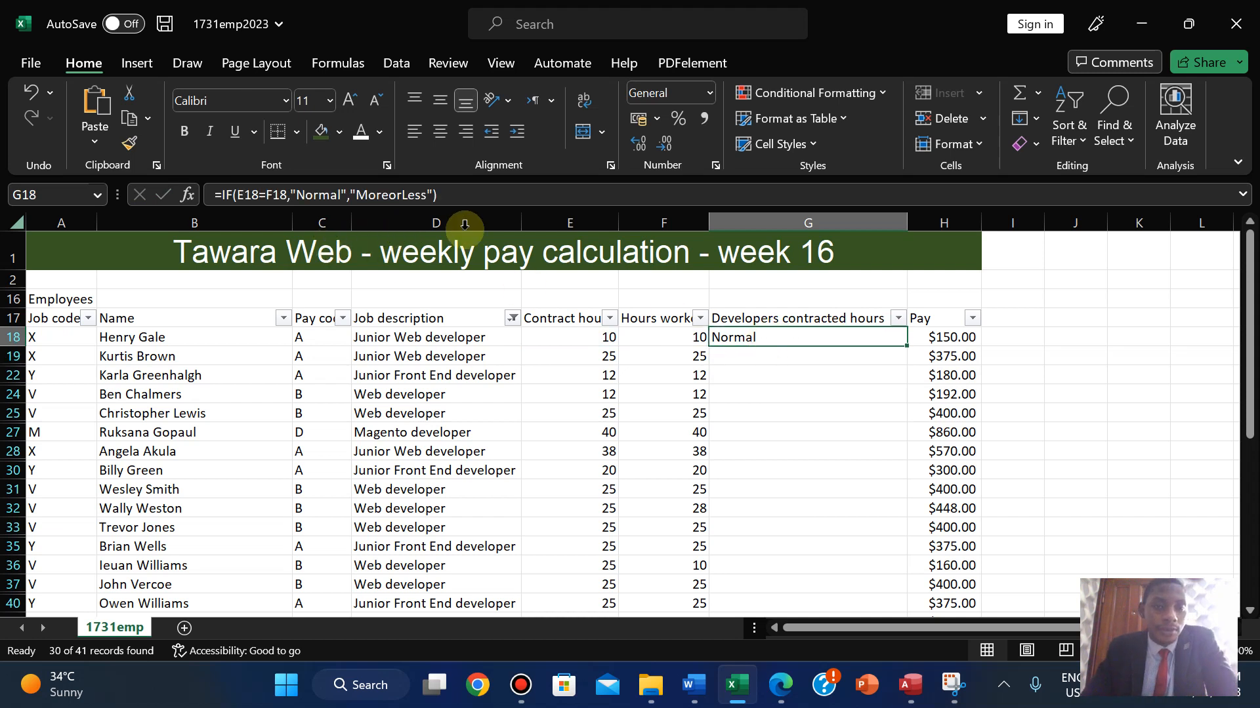
double_click(793, 339)
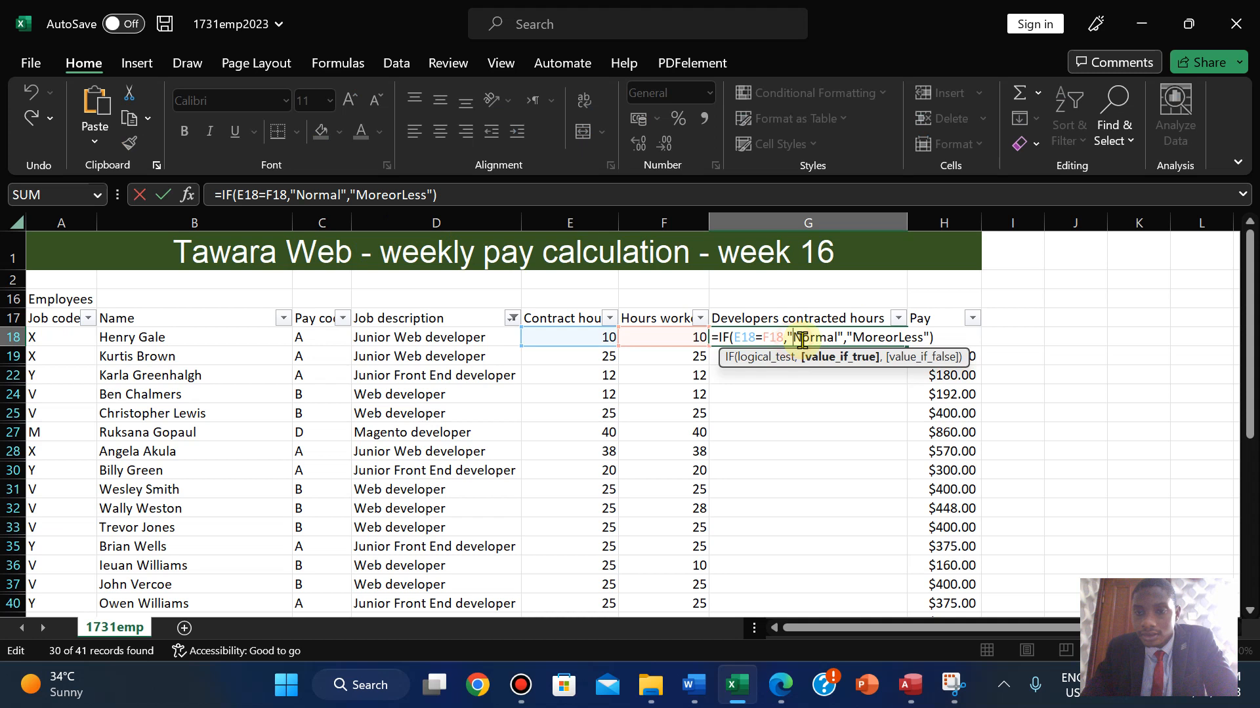
left_click(885, 339)
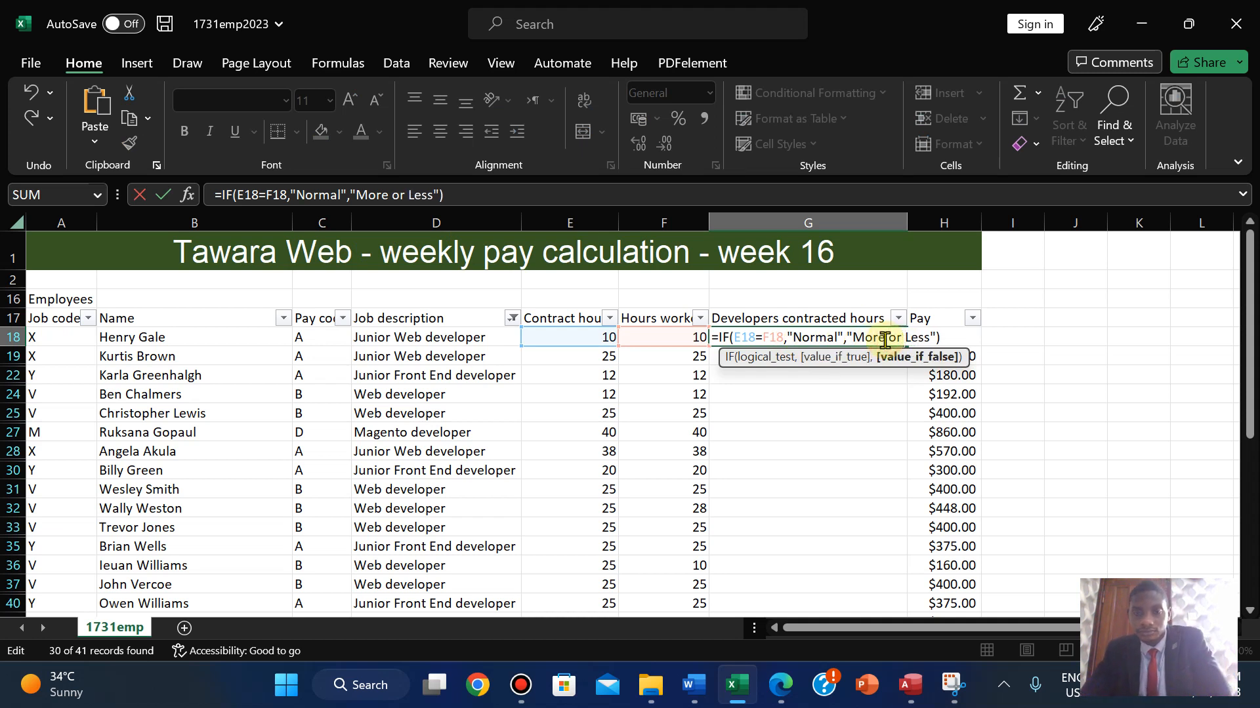
key("Return")
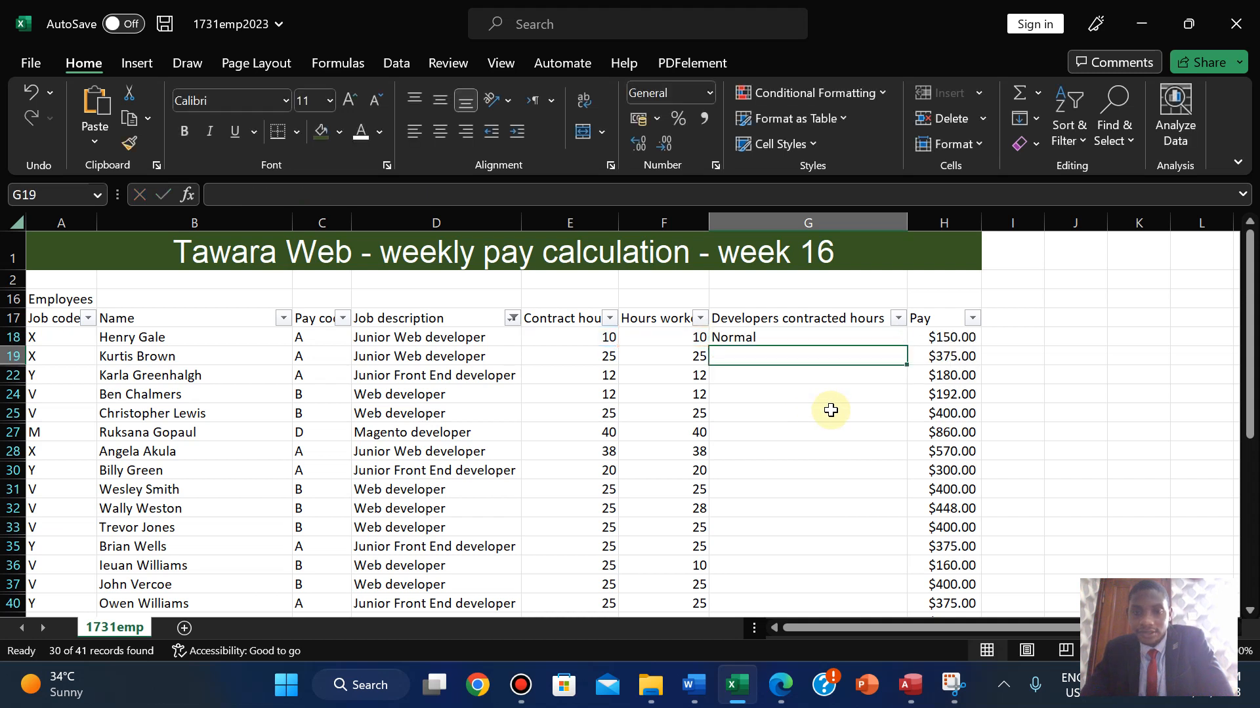
- Start a nested IF in the value_if_false part of G18's =IF(E18=F18,"Normal","More or Less")
left_click(761, 337)
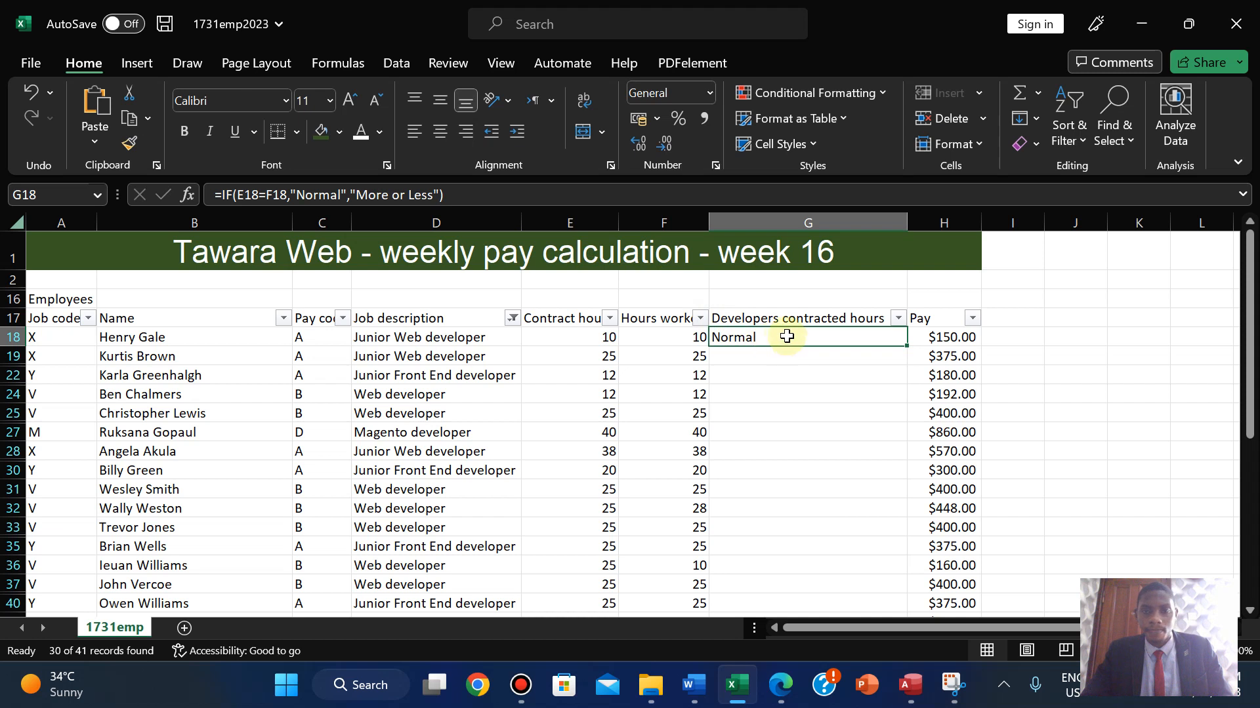
double_click(784, 338)
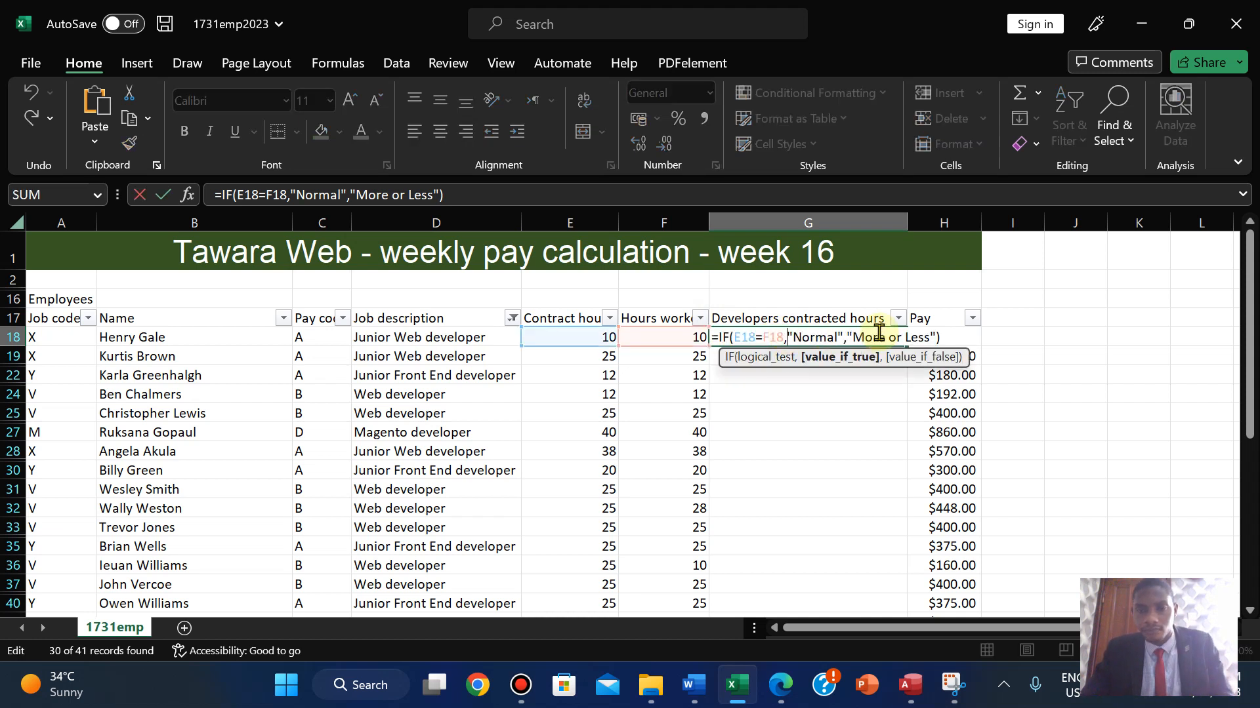
left_click(922, 351)
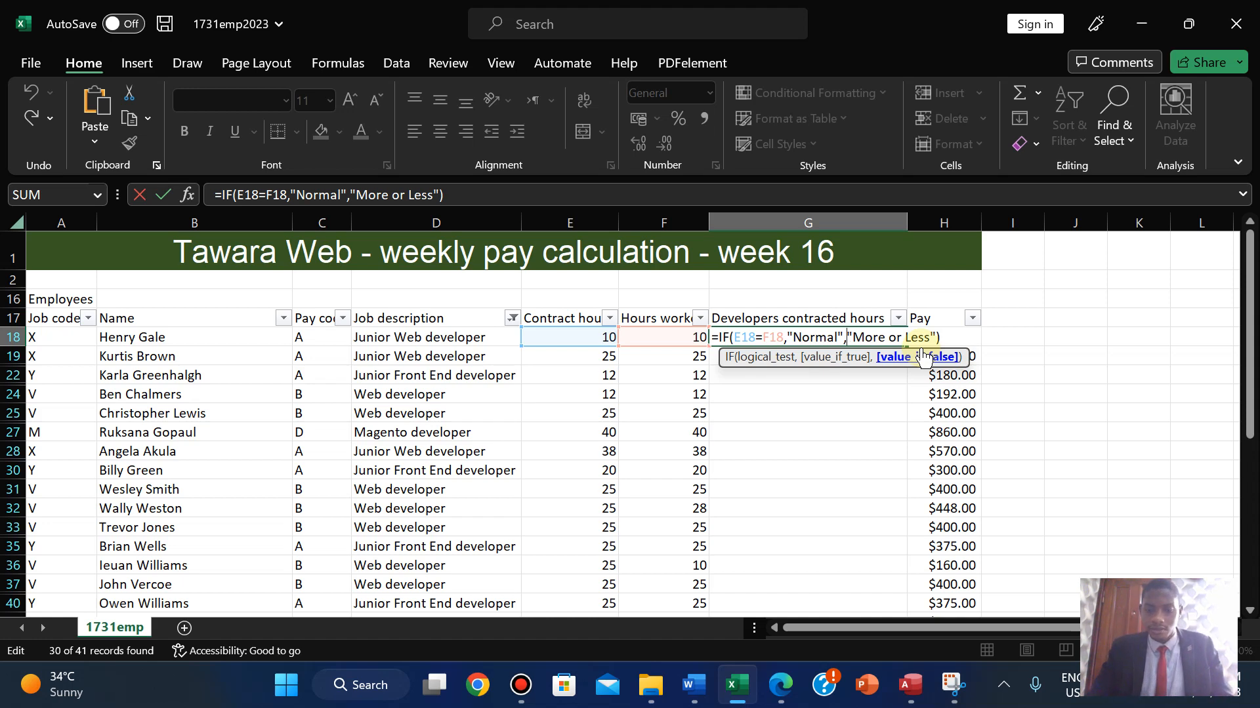
type("if")
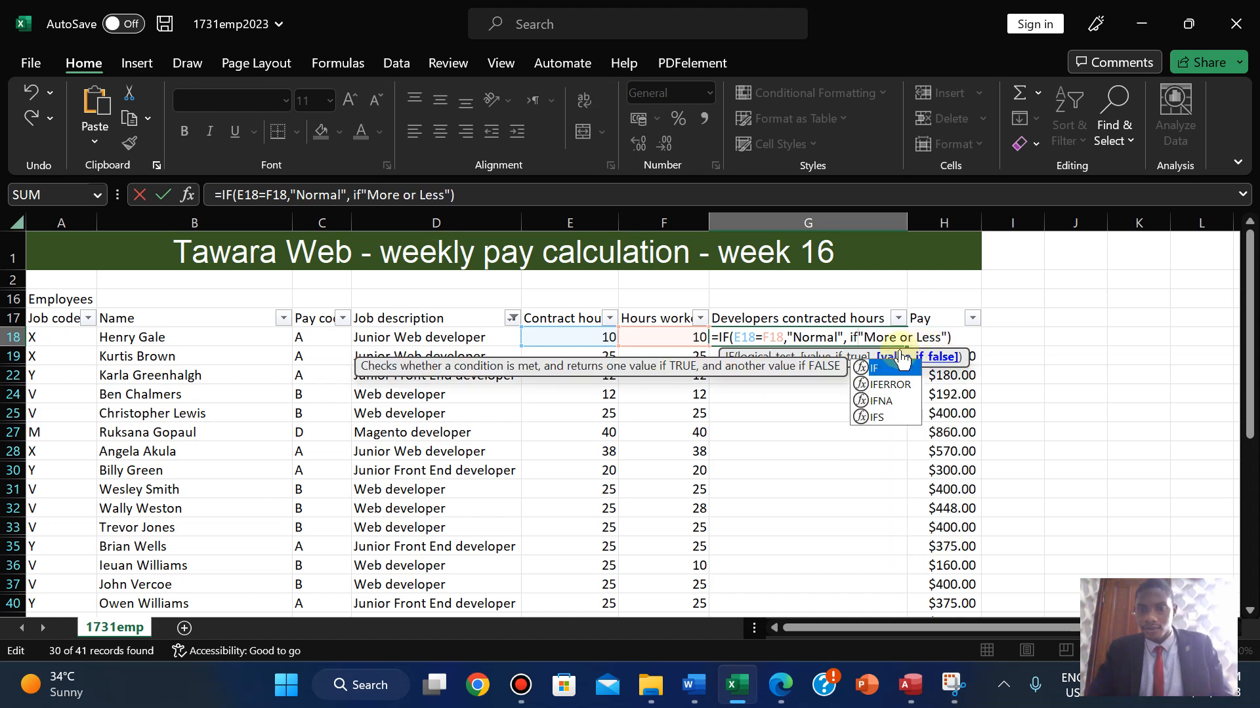
- Add the second IF test E18<F18 in G18's formula
double_click(889, 372)
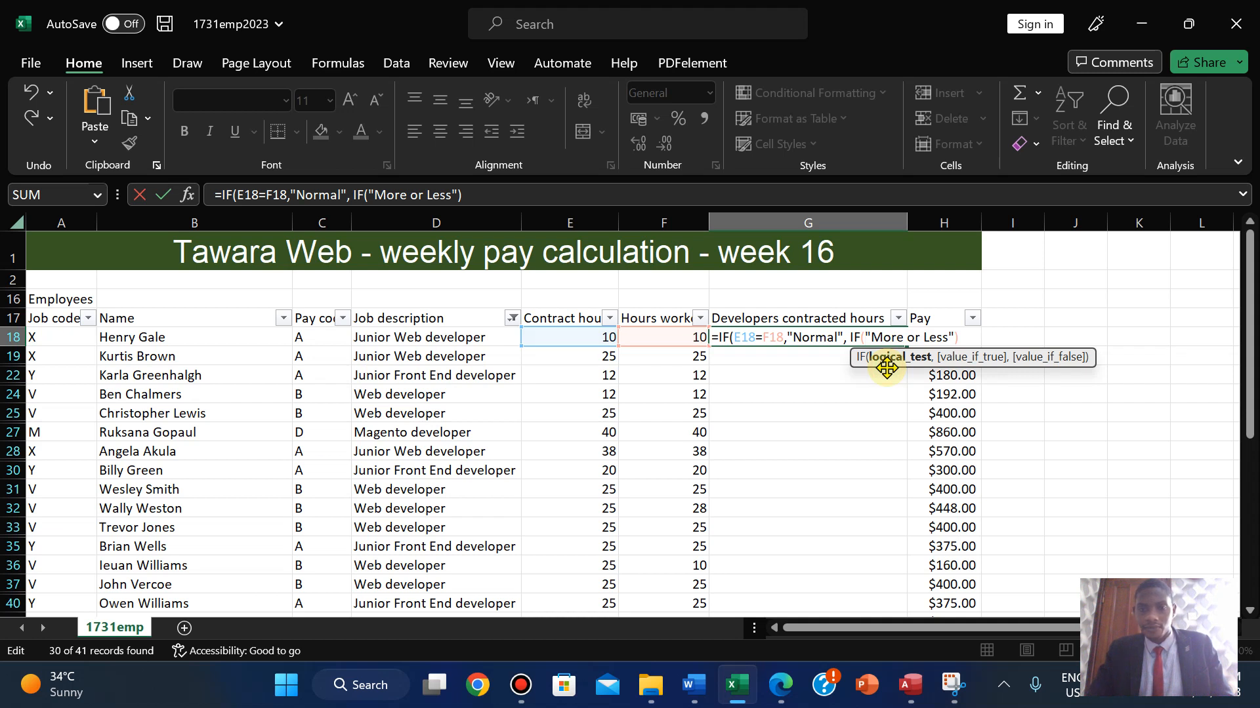
left_click(579, 336)
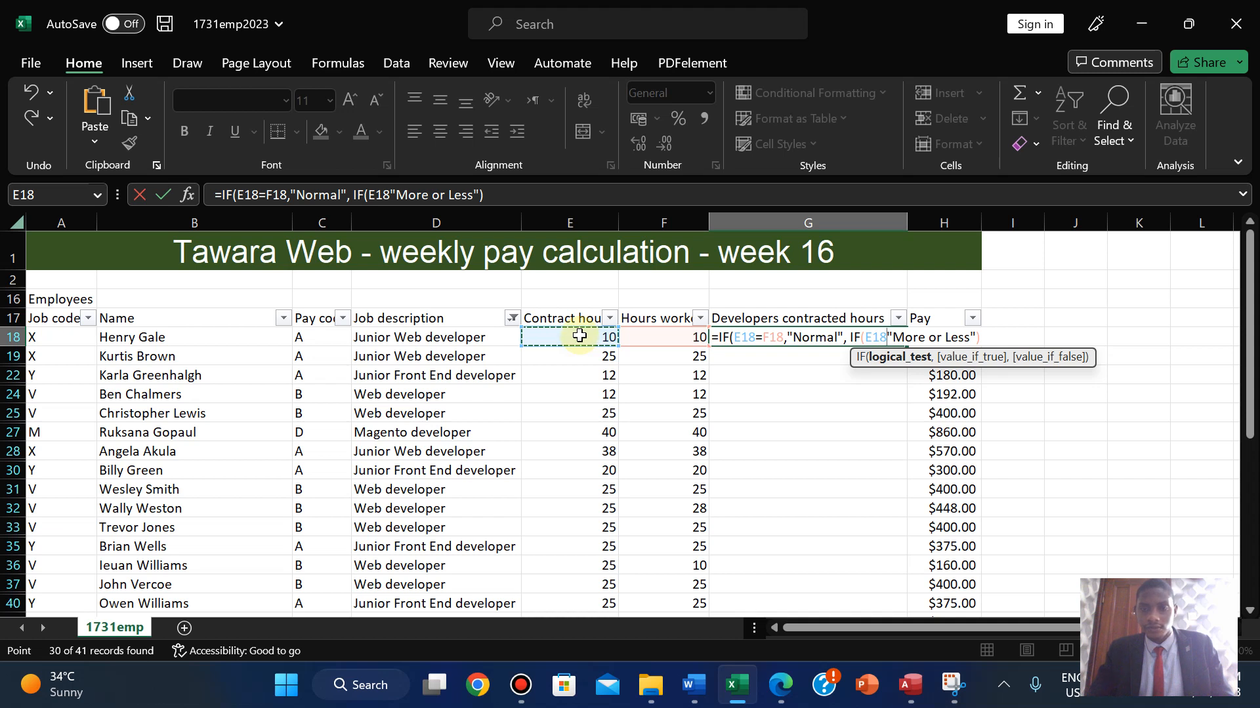
type("<")
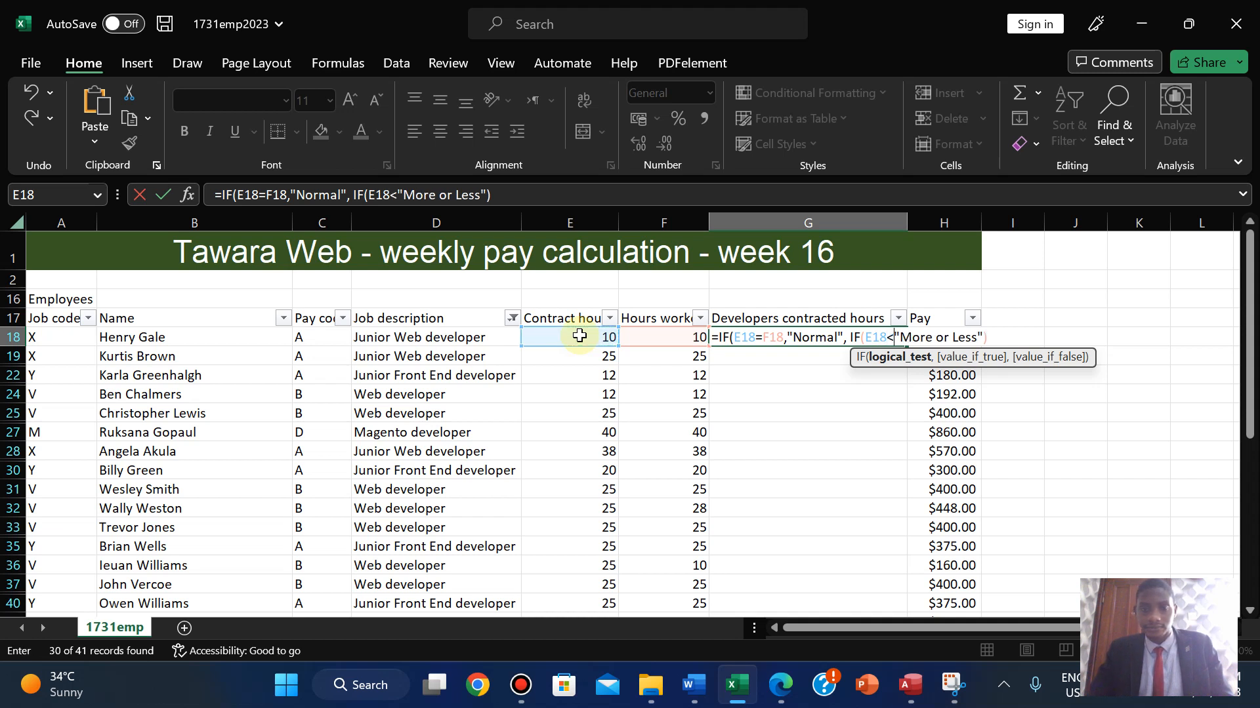
left_click(670, 338)
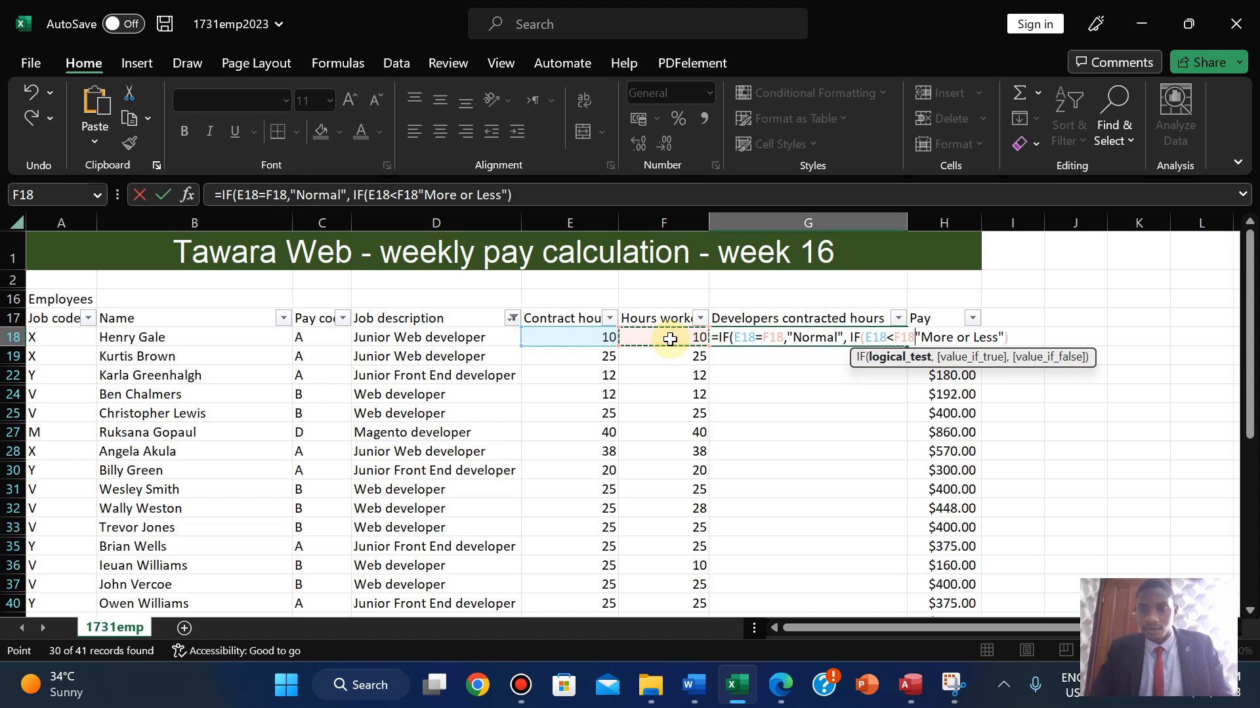
type(",I1")
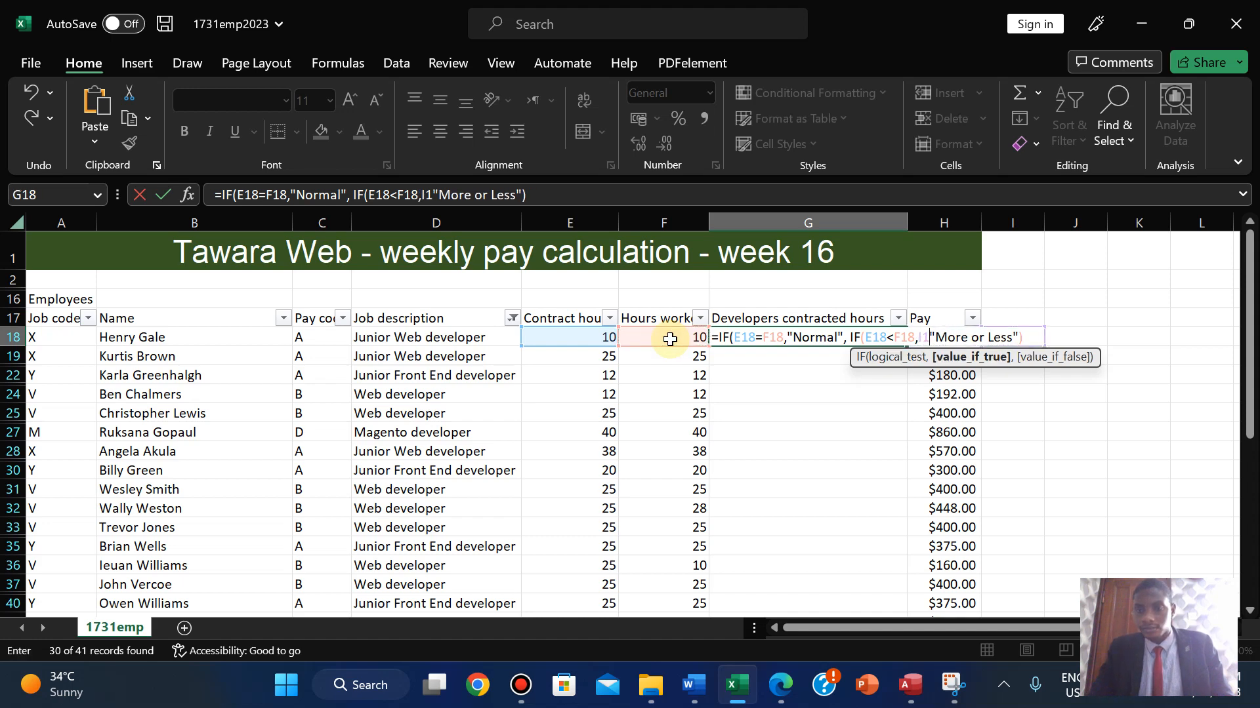
key("BackSpace")
key("BackSpace")
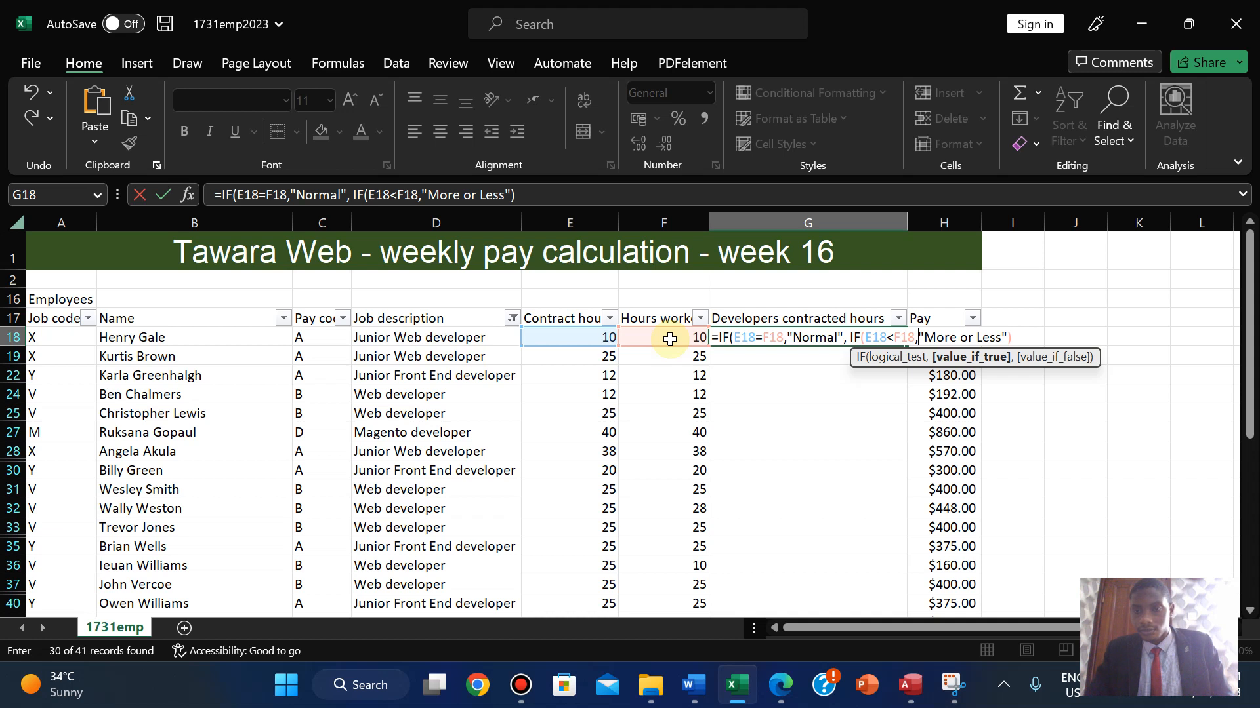
- Change the labels to "Less Hours" and "Normal Hours"
left_click(976, 336)
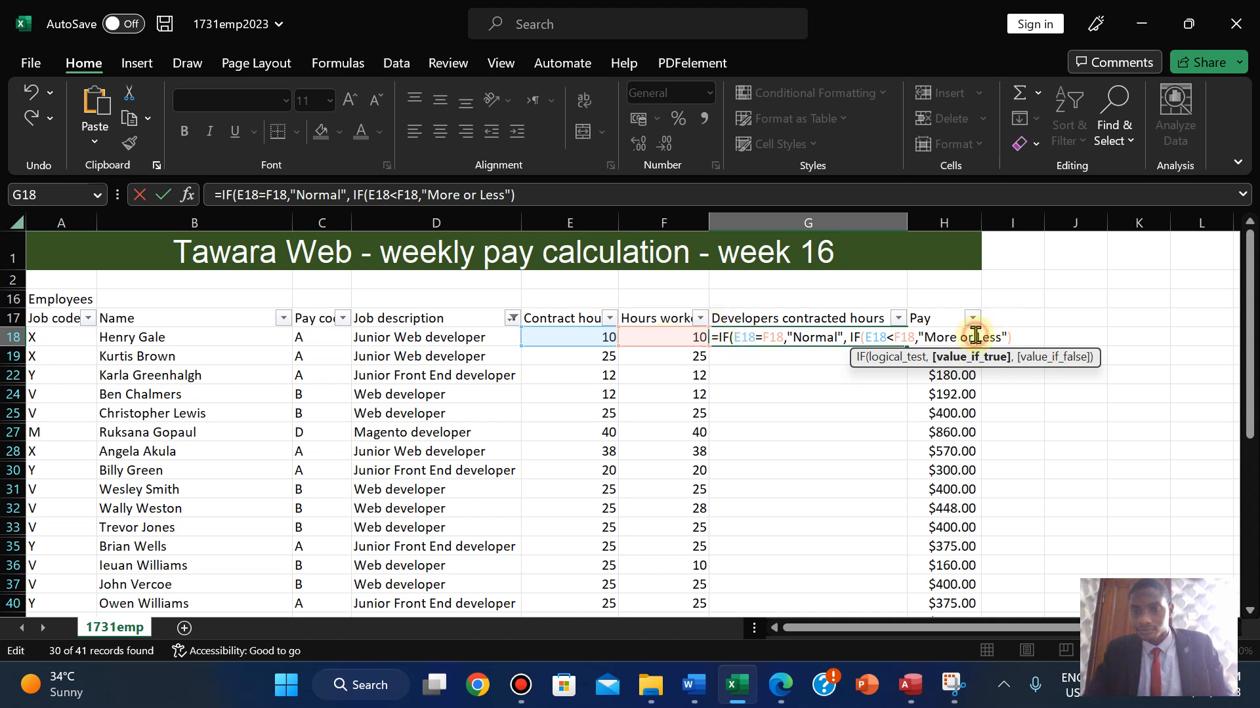
key("BackSpace")
key("BackSpace")
key("BackSpace")
key("BackSpace")
key("BackSpace")
key("BackSpace")
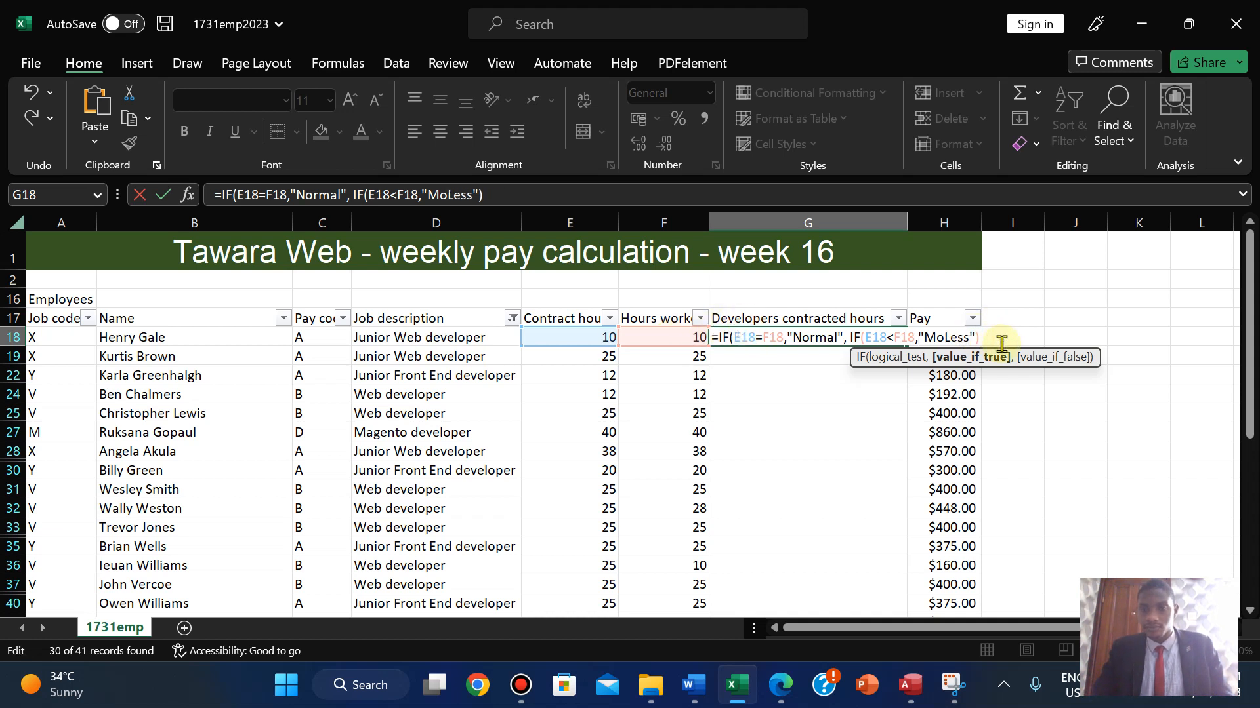
key("BackSpace")
key("BackSpace")
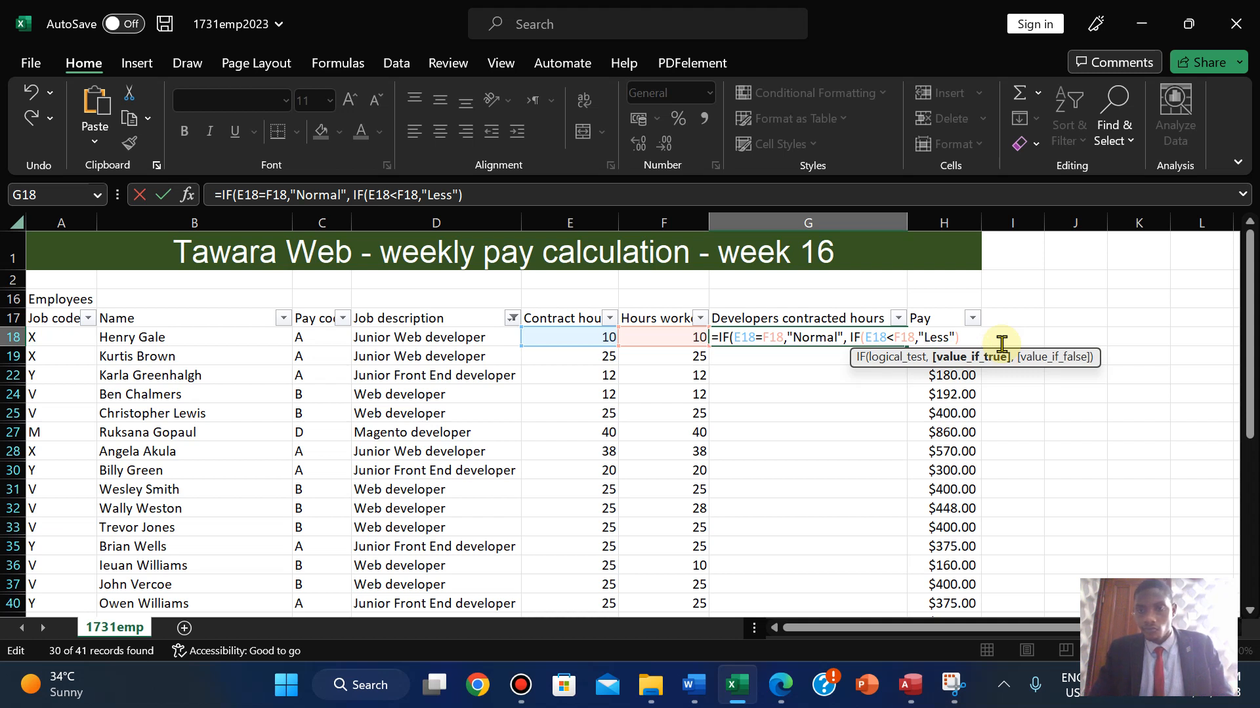
type("Ho")
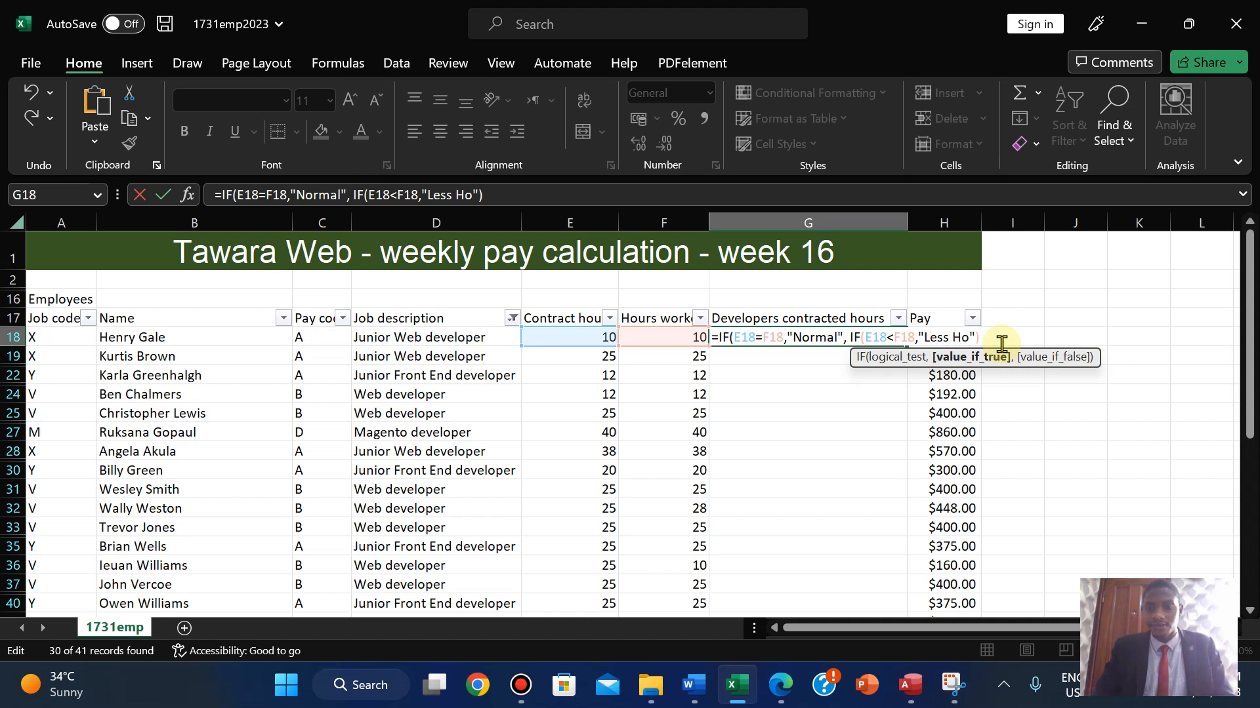
type("urs")
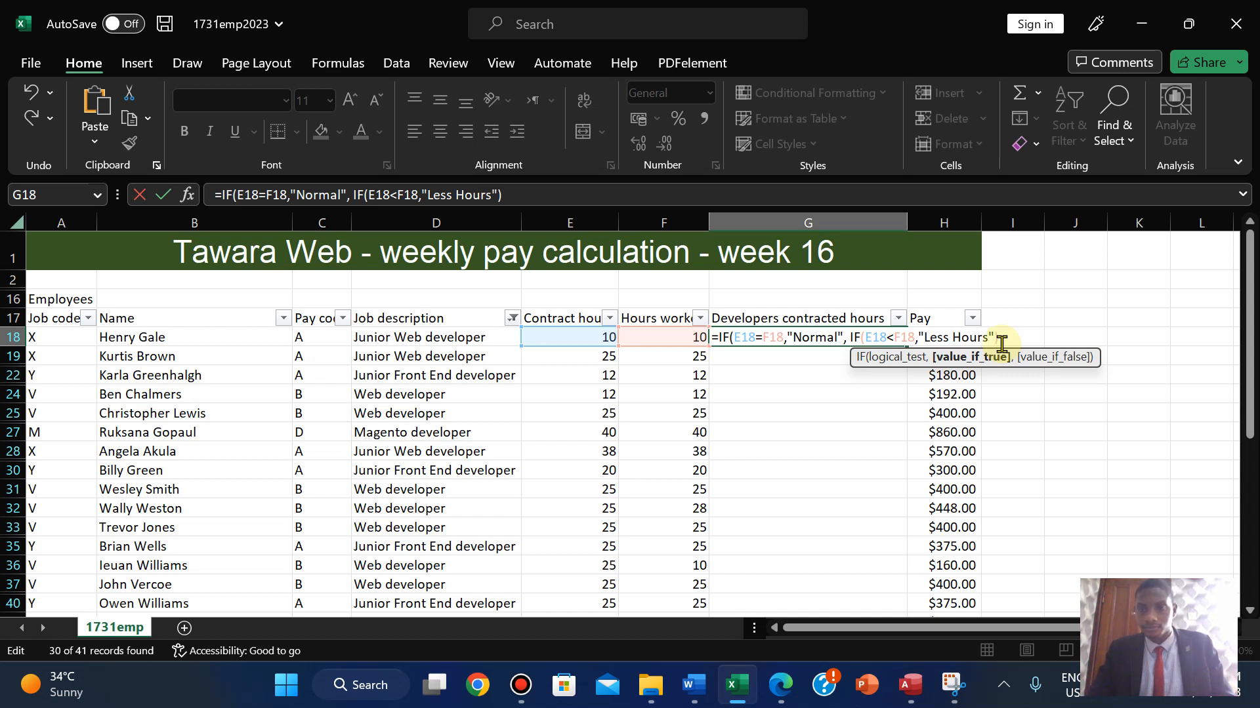
left_click(838, 338)
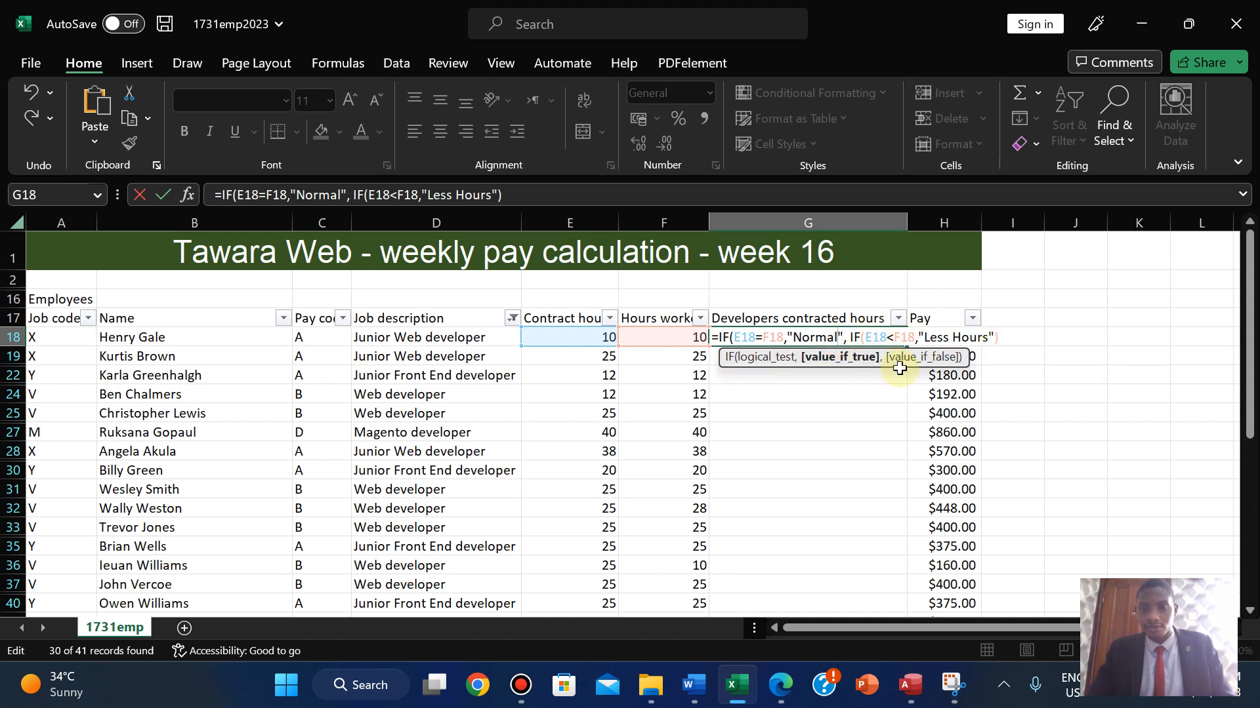
type("Hours")
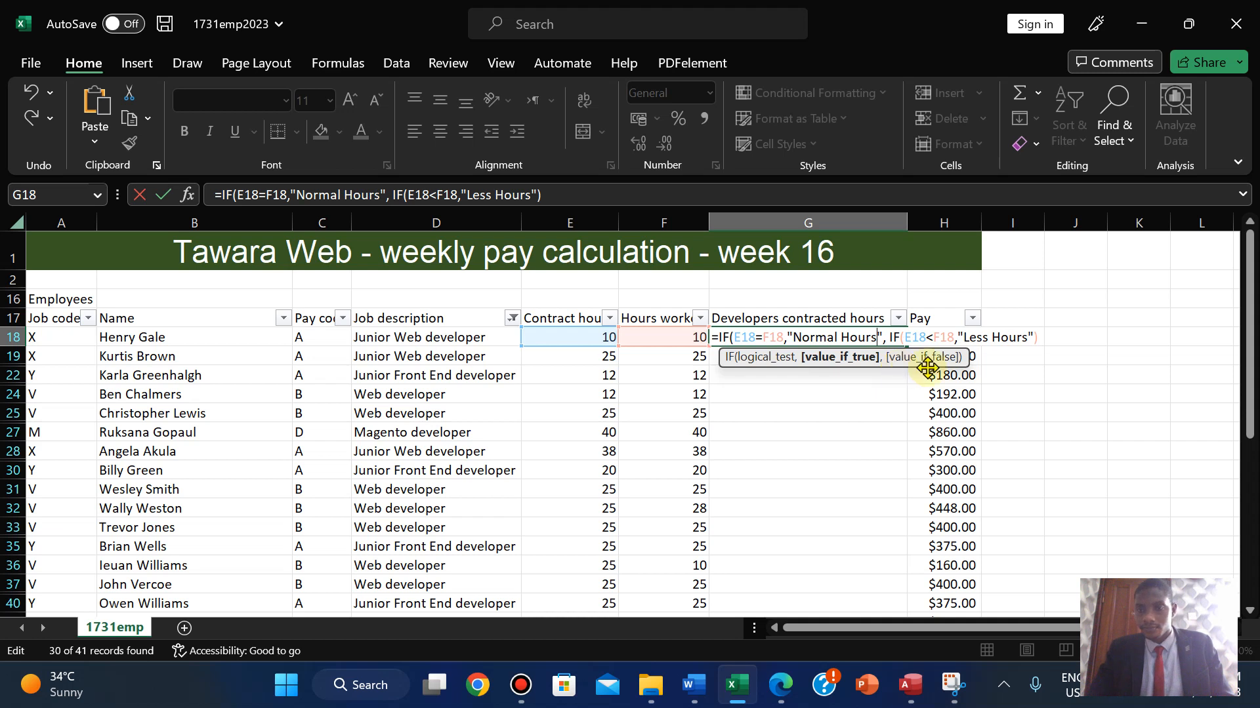
- Nest a third IF(E18>F18,"More Hours") and close the formula's parentheses
left_click(1034, 337)
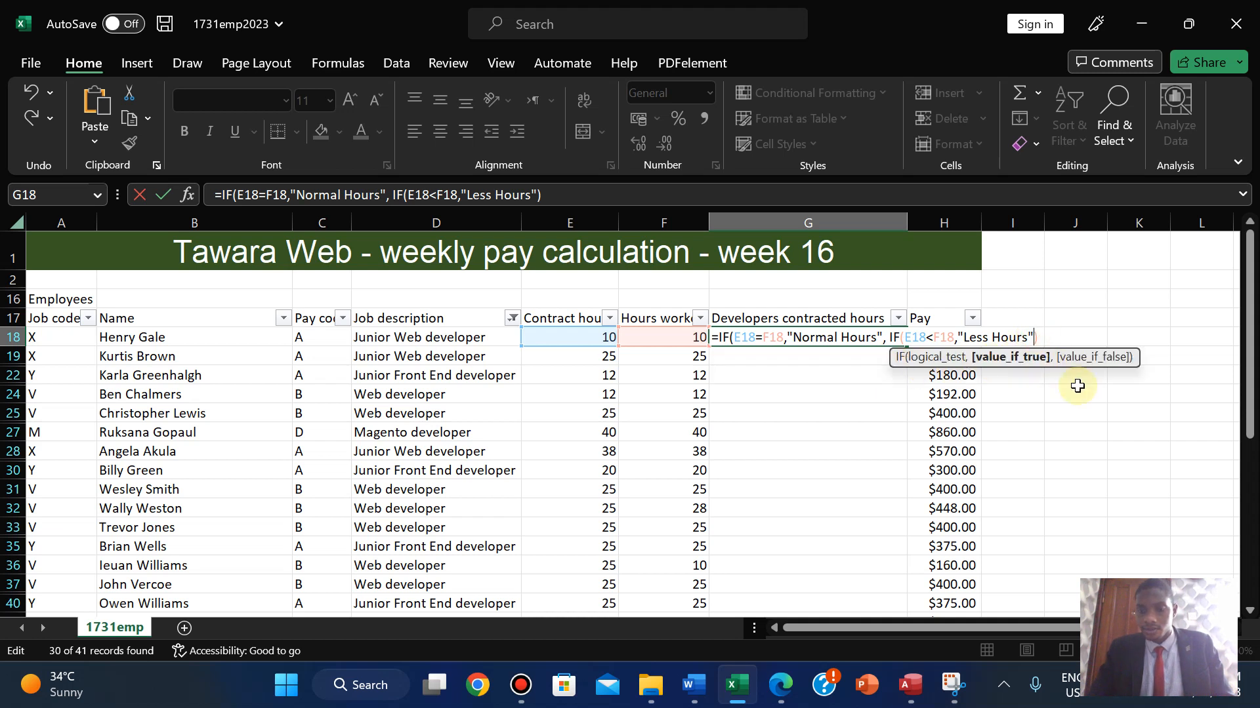
type(", if")
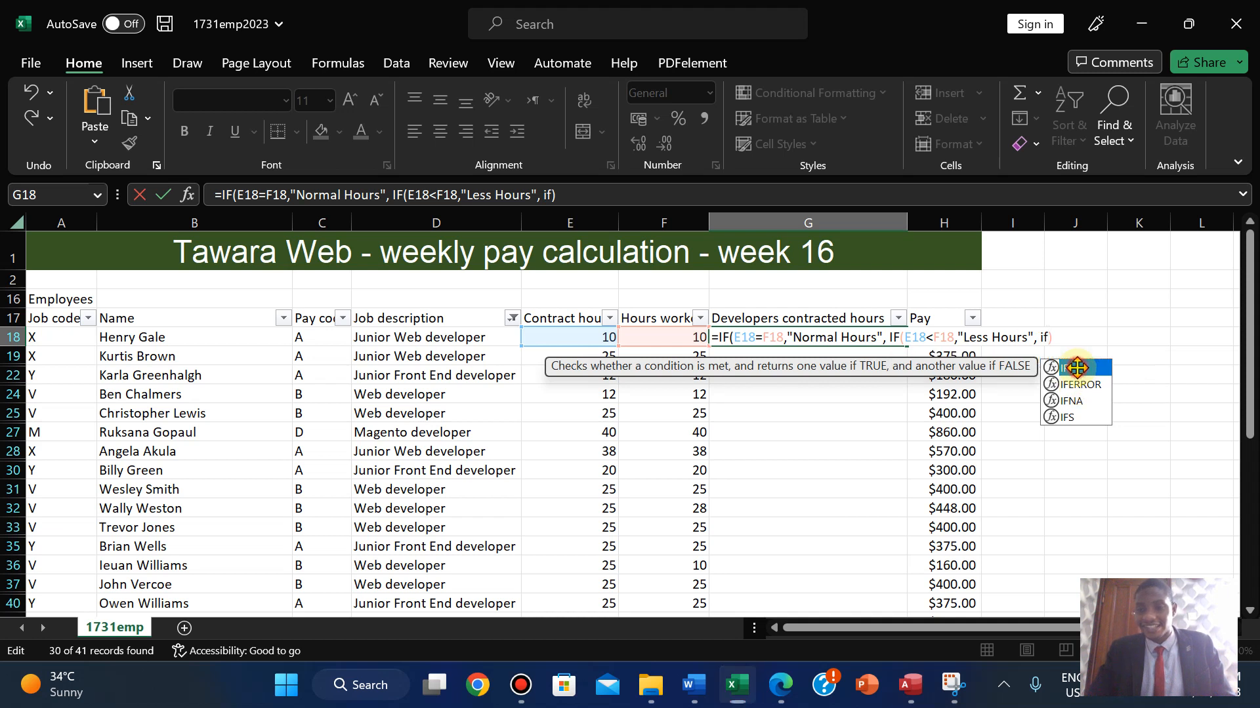
double_click(1066, 367)
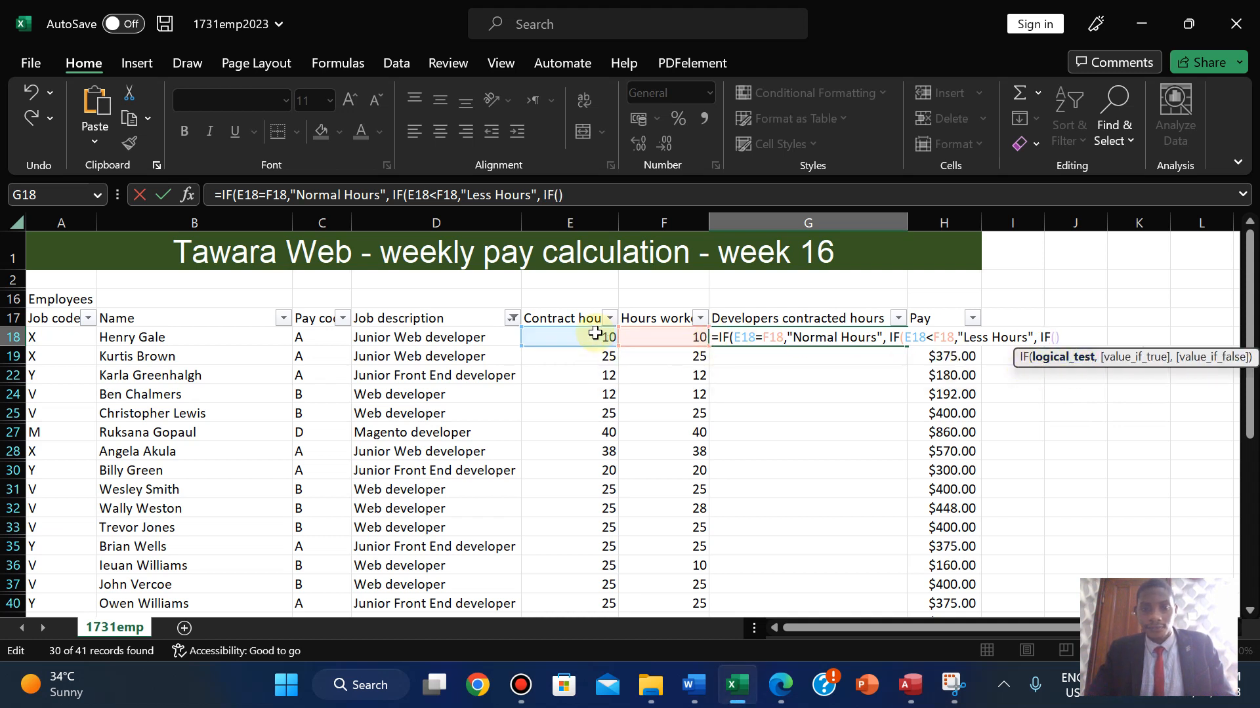
left_click(575, 337)
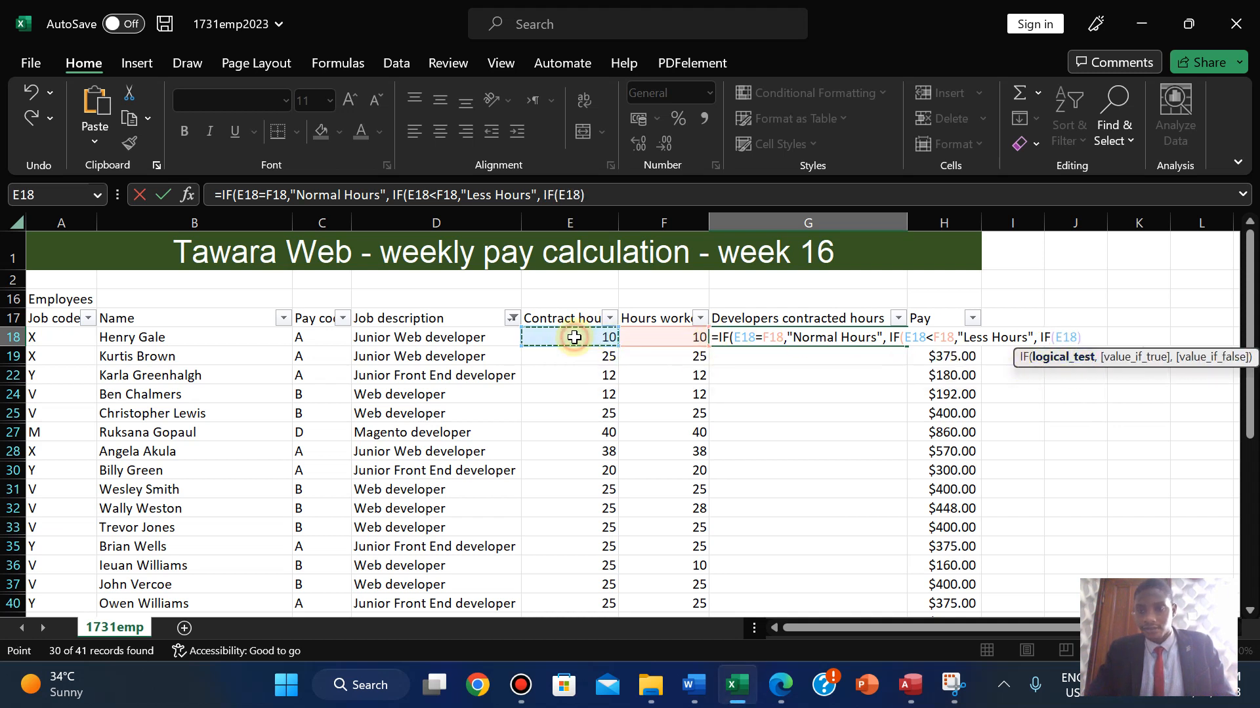
type(">")
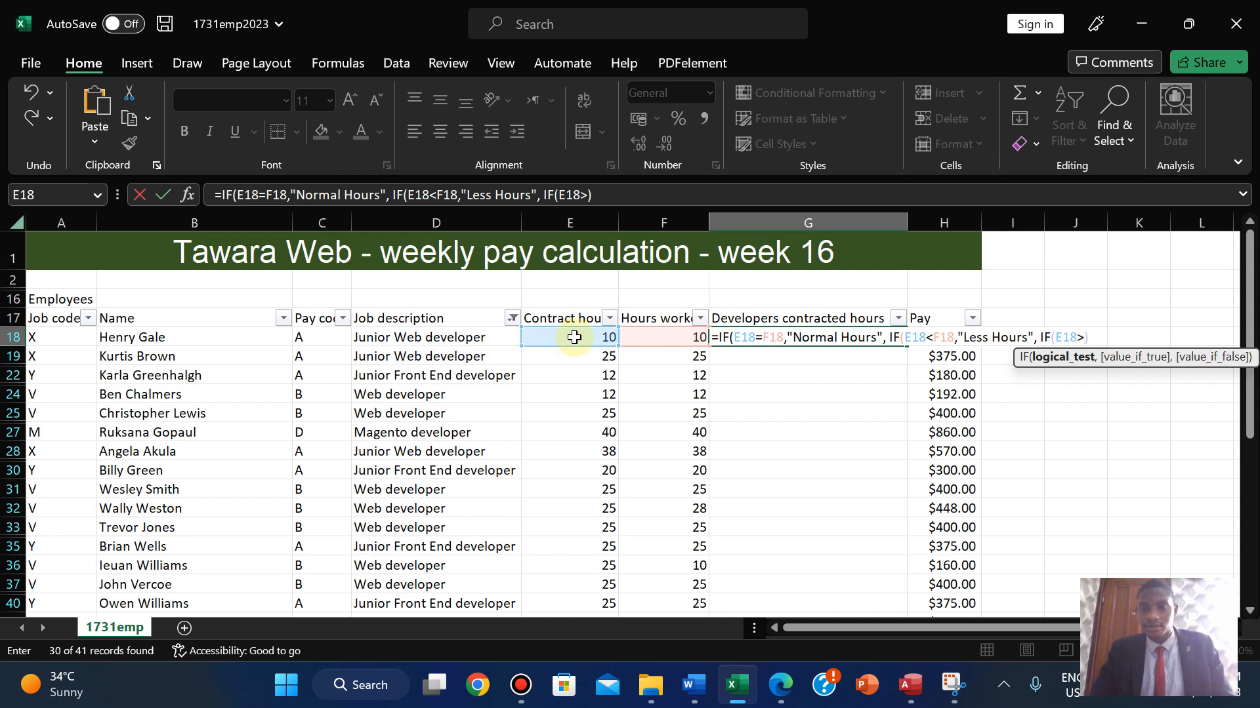
left_click(648, 336)
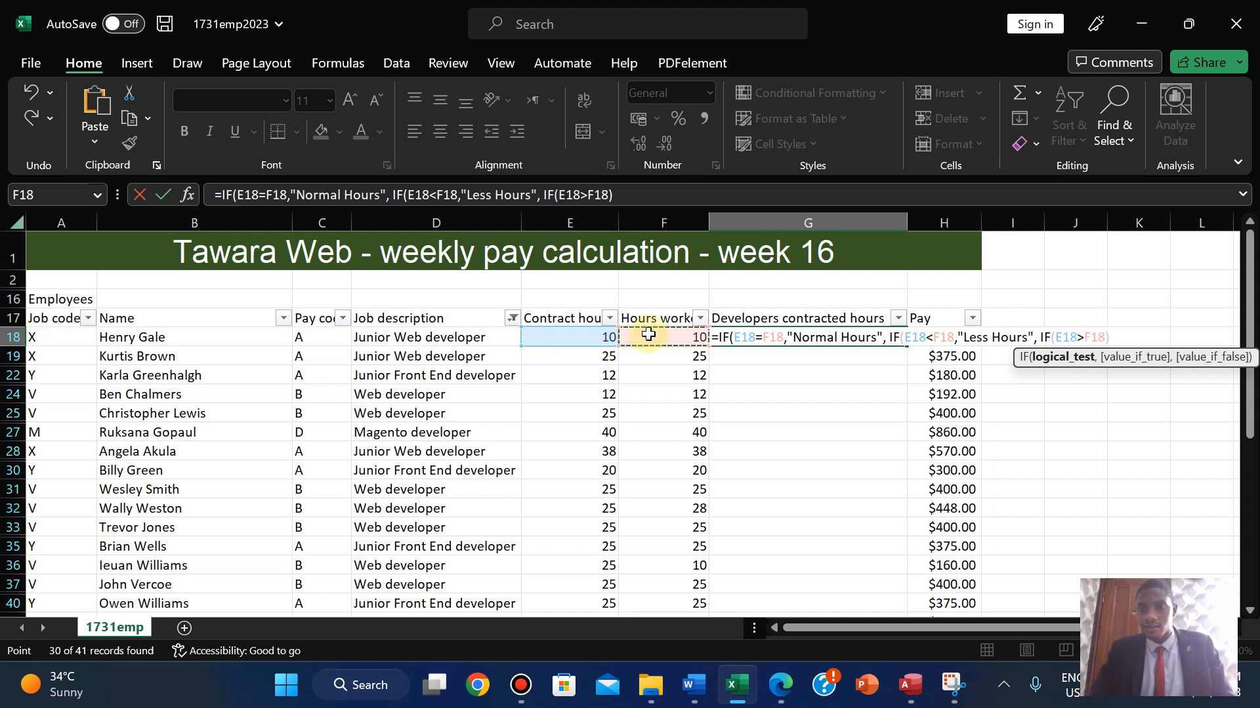
type(",")
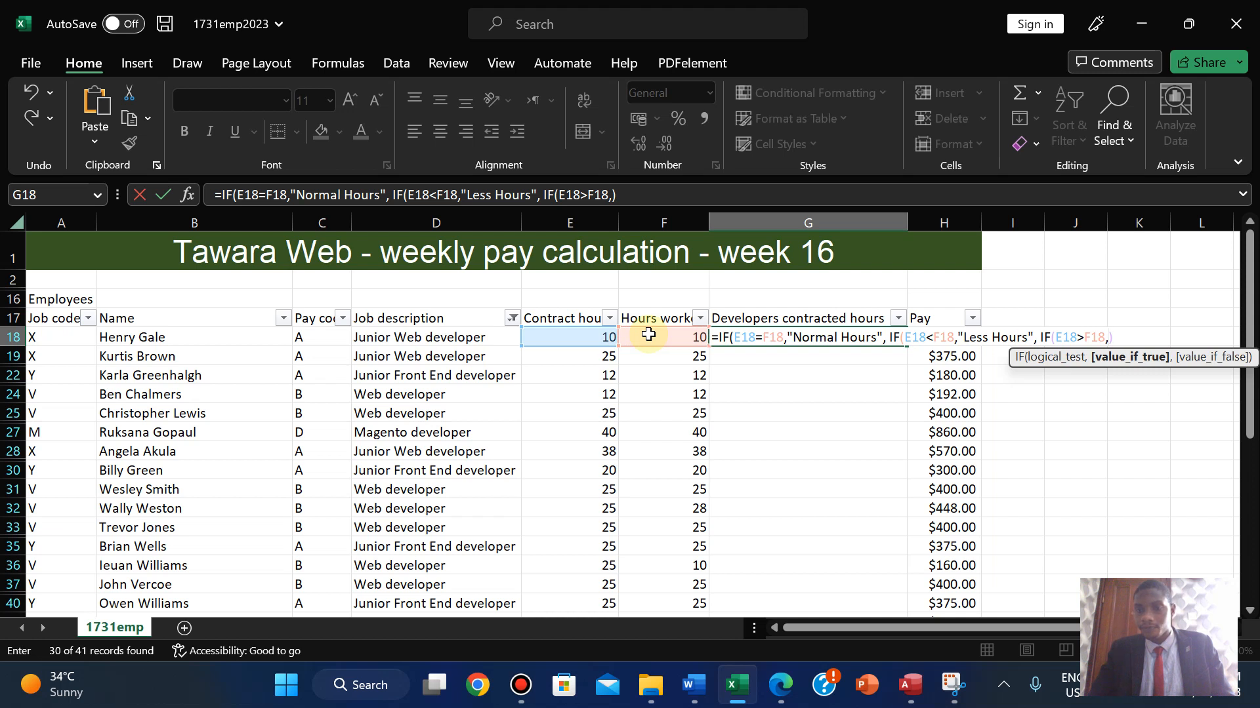
type("\"More Hour")
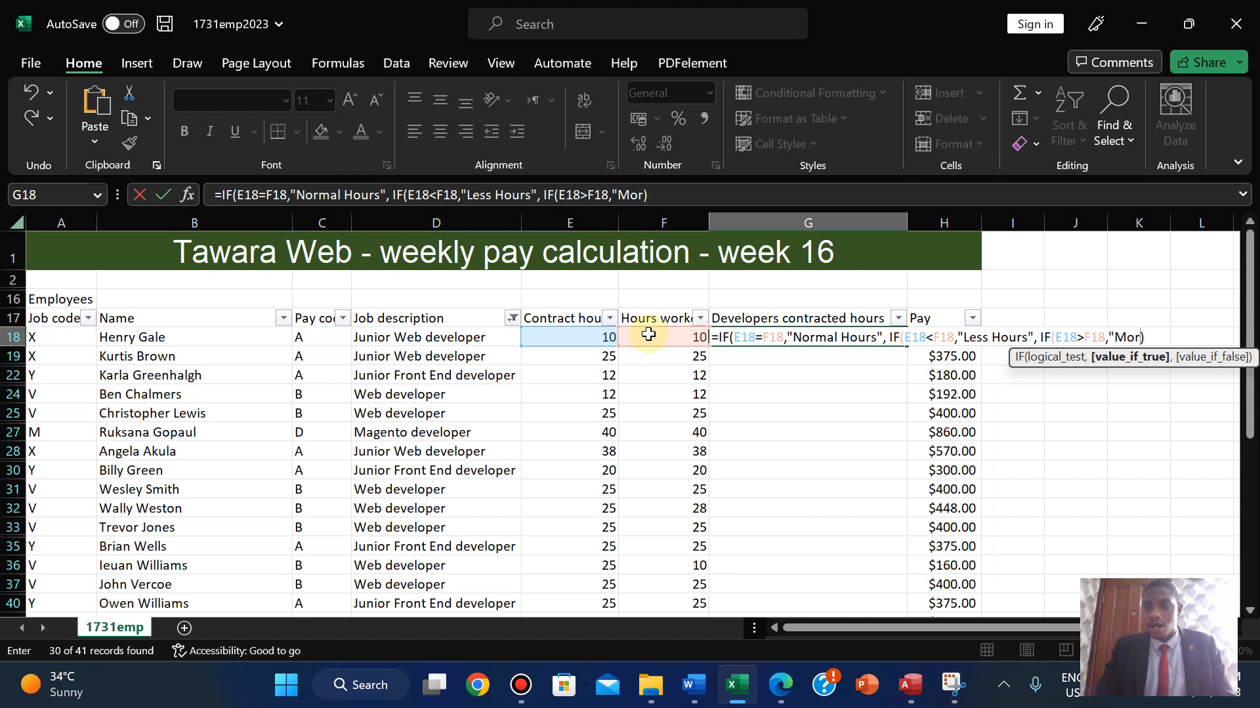
type("s")
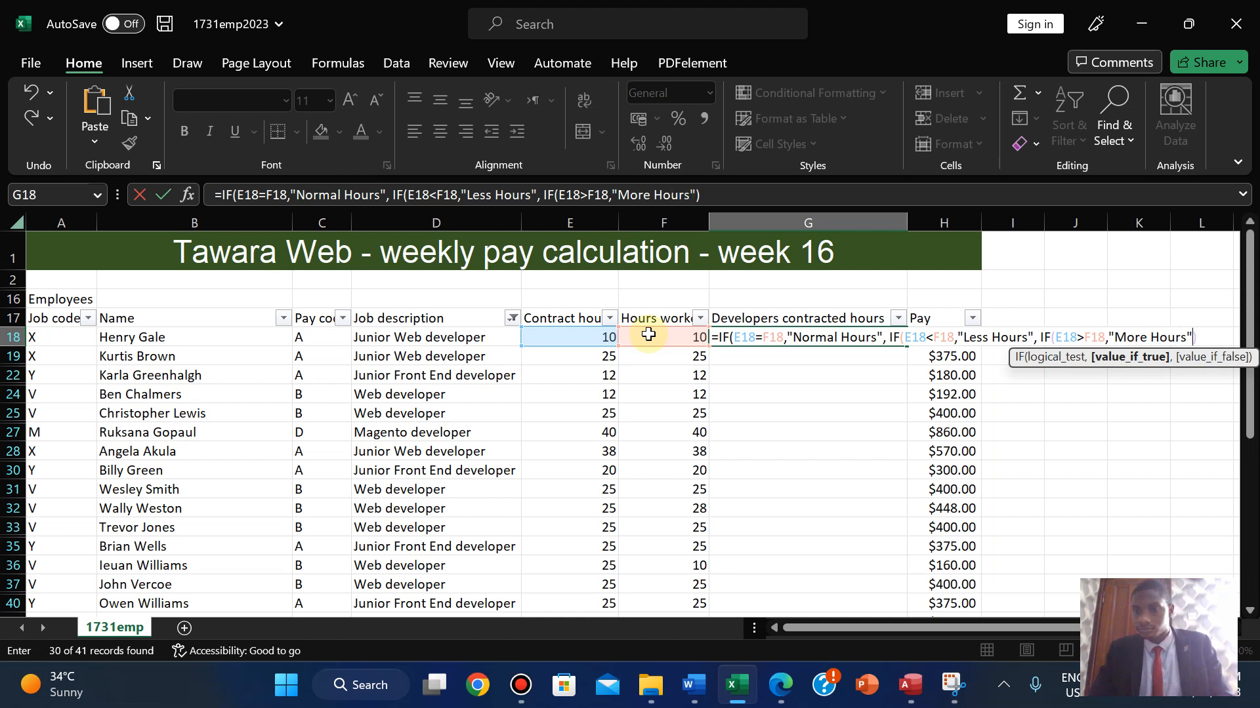
type("\")")
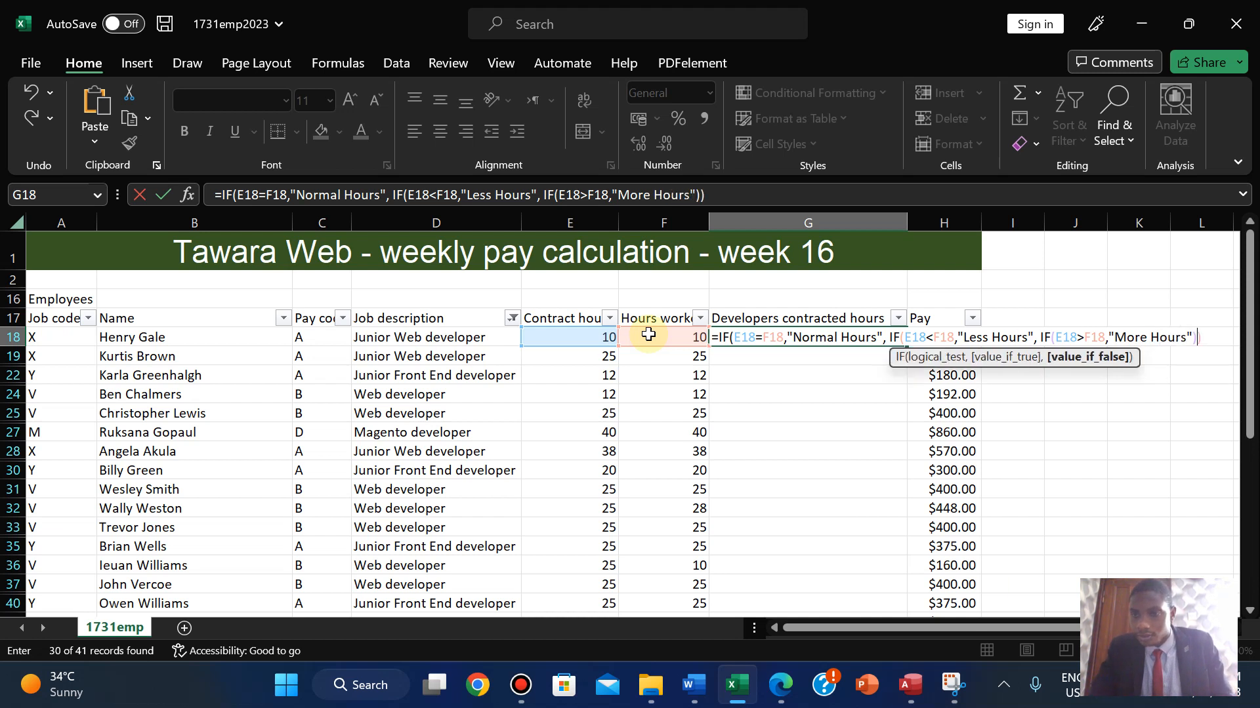
type("0")
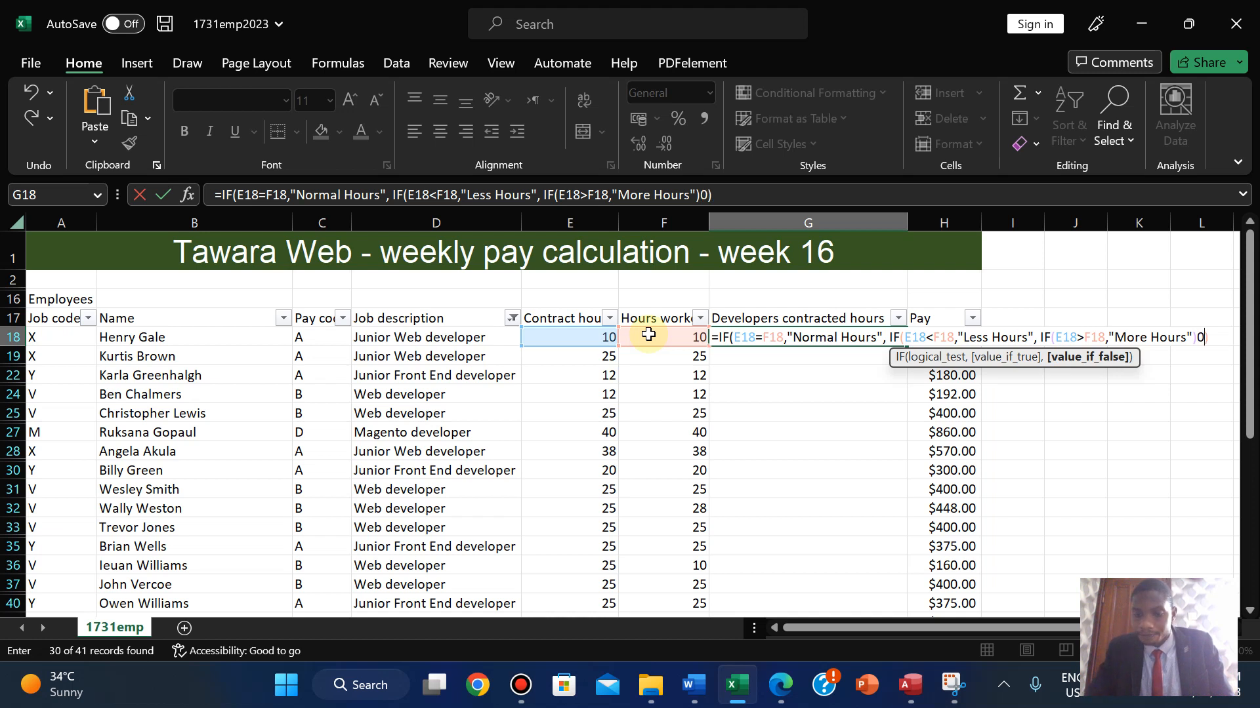
key("BackSpace")
type(")")
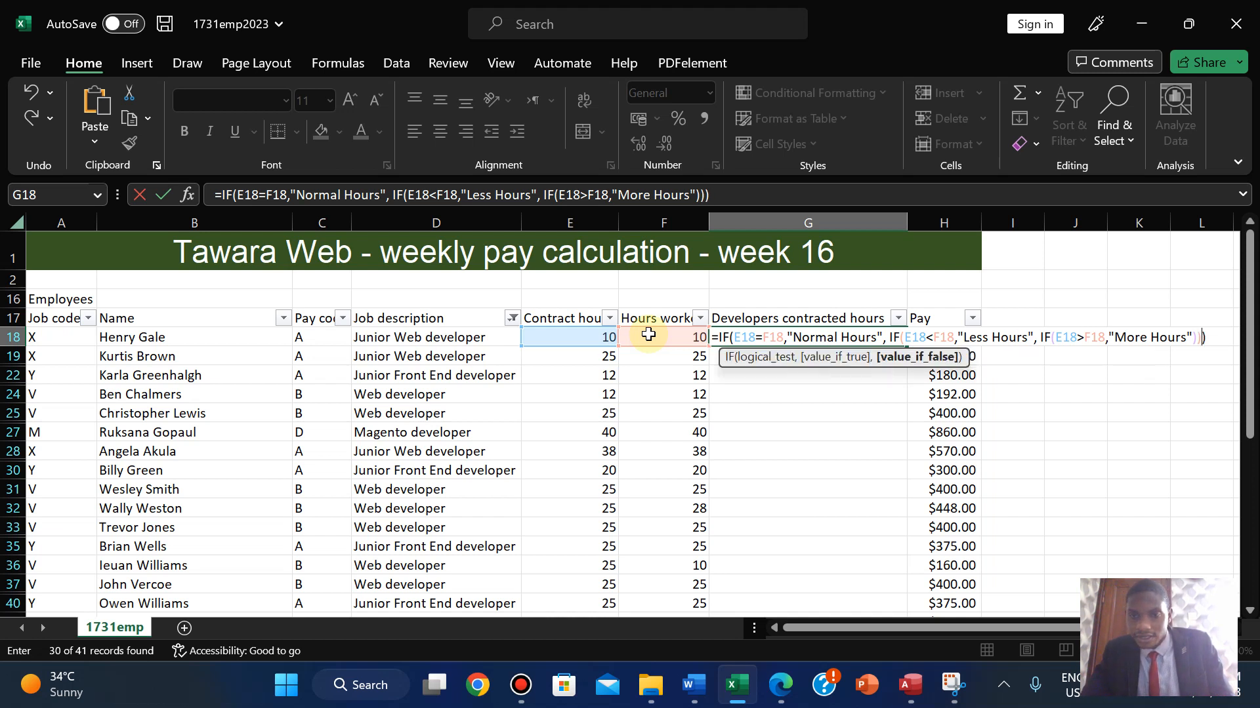
key("Return")
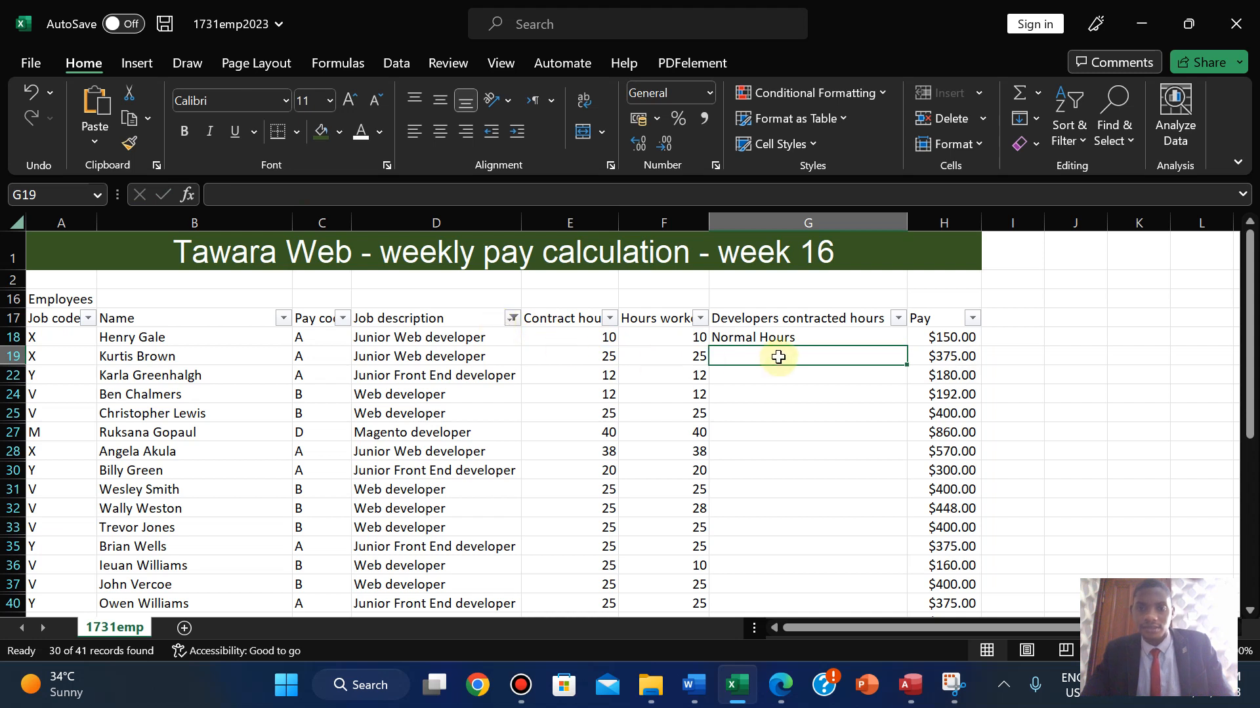
- Fill G18's nested IF formula down to G33 and check G32's Less Hours result
left_click(767, 338)
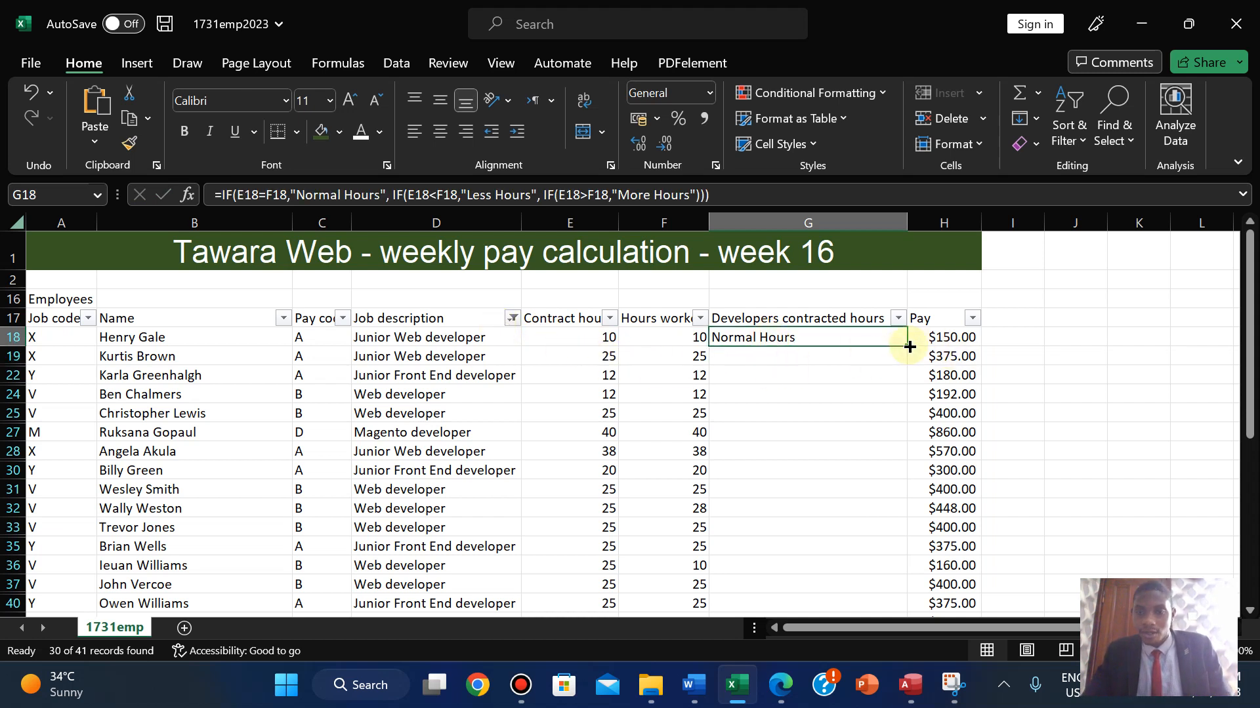
left_click_drag(908, 345, 900, 404)
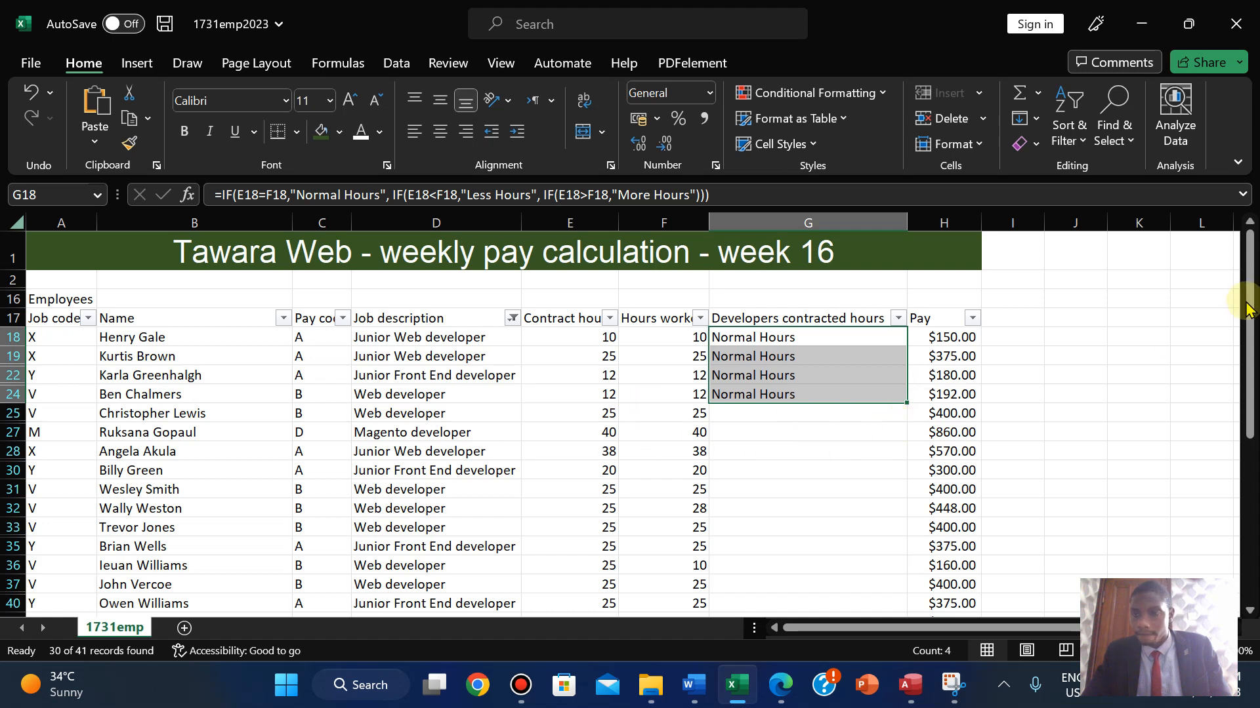
left_click_drag(1248, 300, 1238, 510)
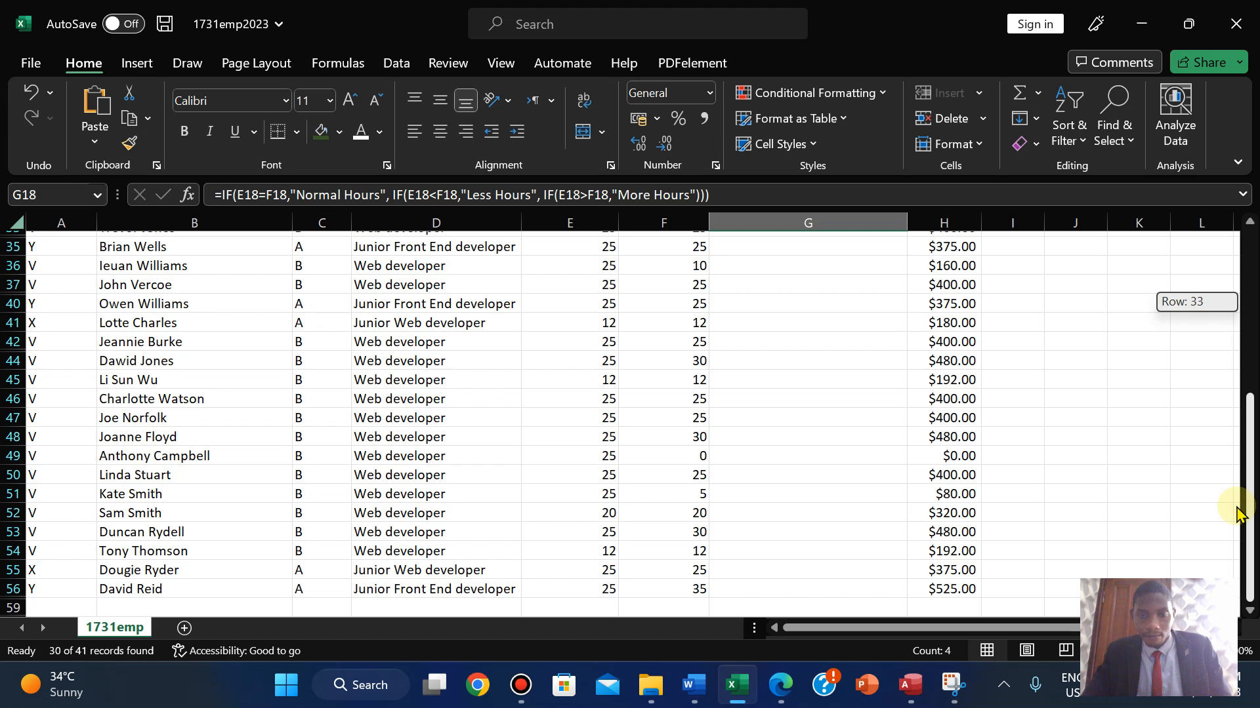
left_click_drag(1238, 511, 1237, 299)
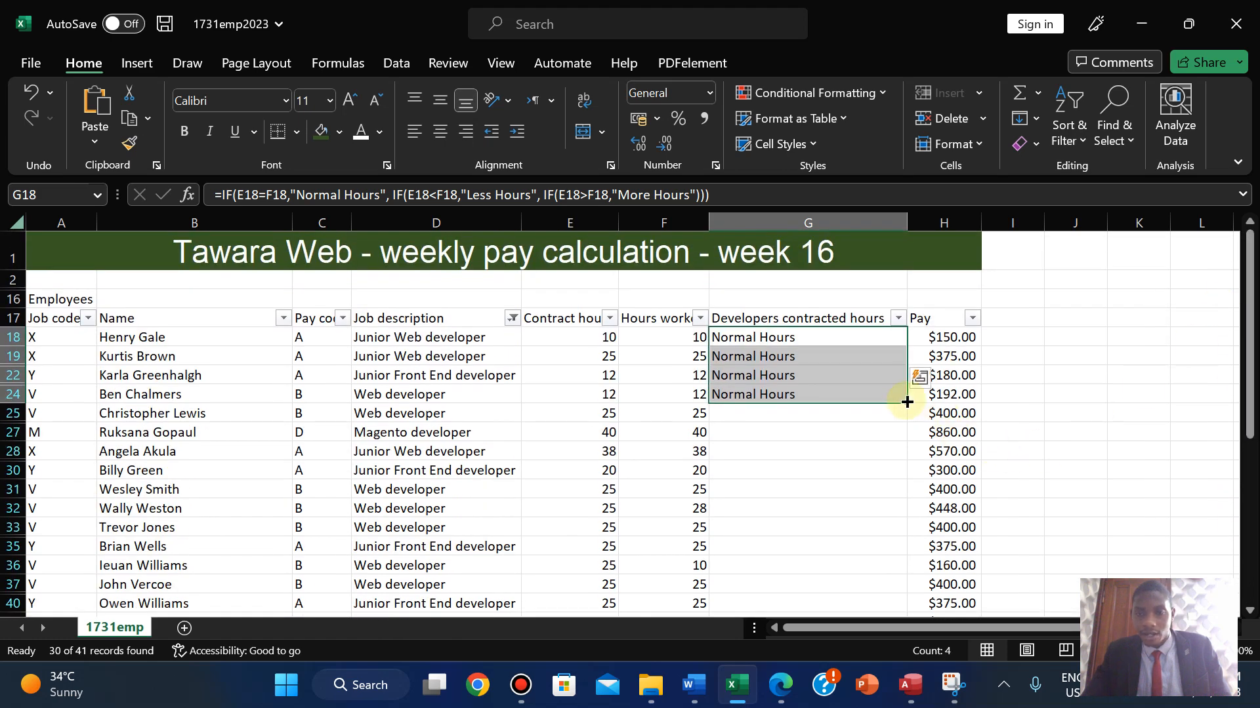
left_click_drag(908, 401, 905, 453)
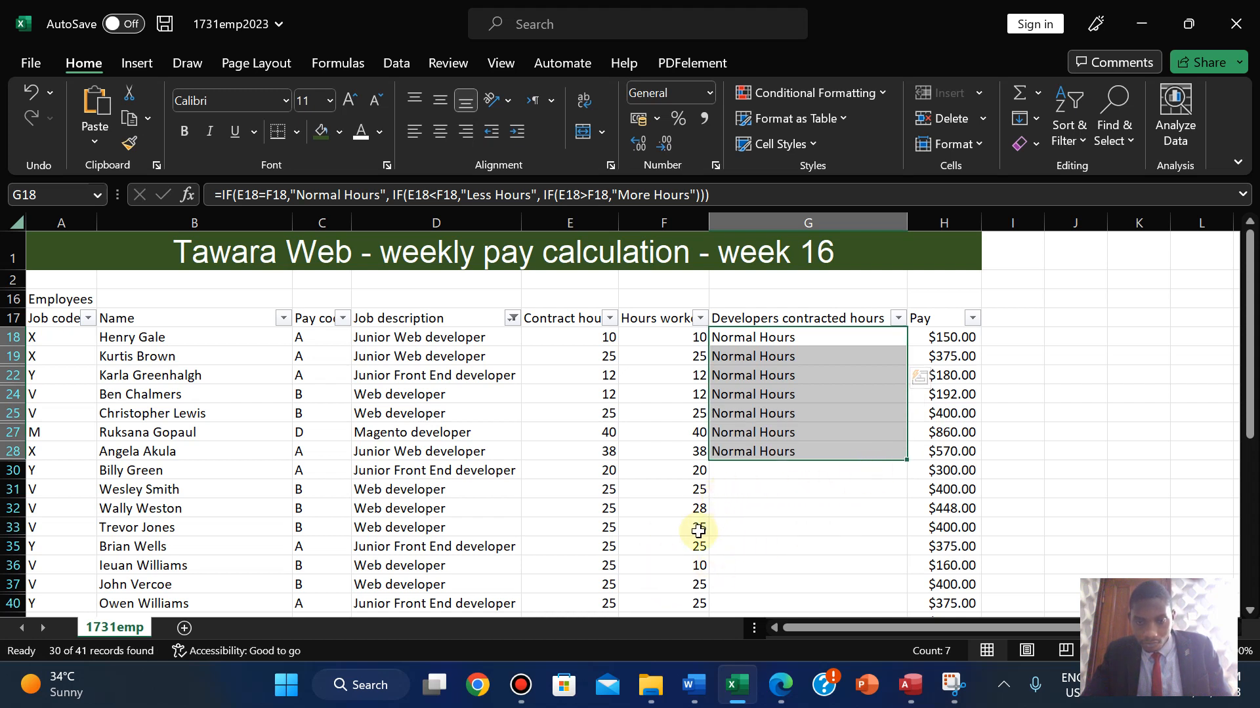
left_click_drag(907, 462, 889, 542)
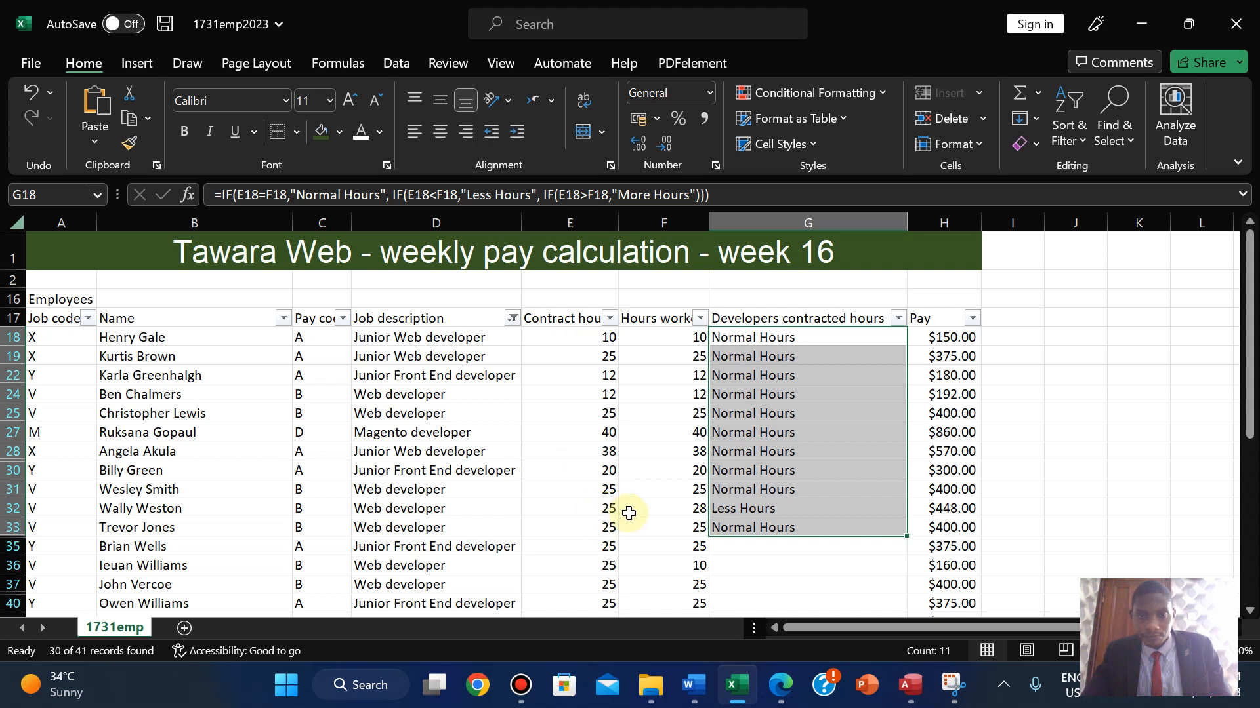
left_click(765, 509)
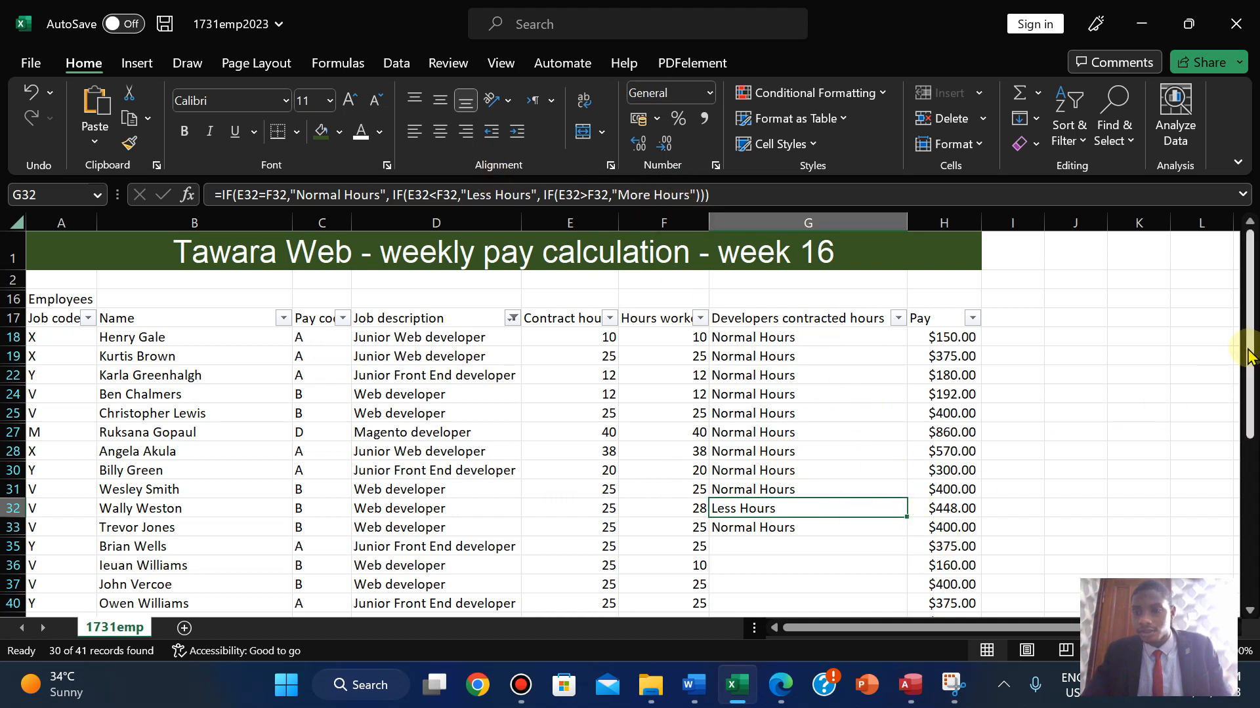
- Copy the nested IF from G33 down to G37
left_click_drag(1249, 350, 1248, 326)
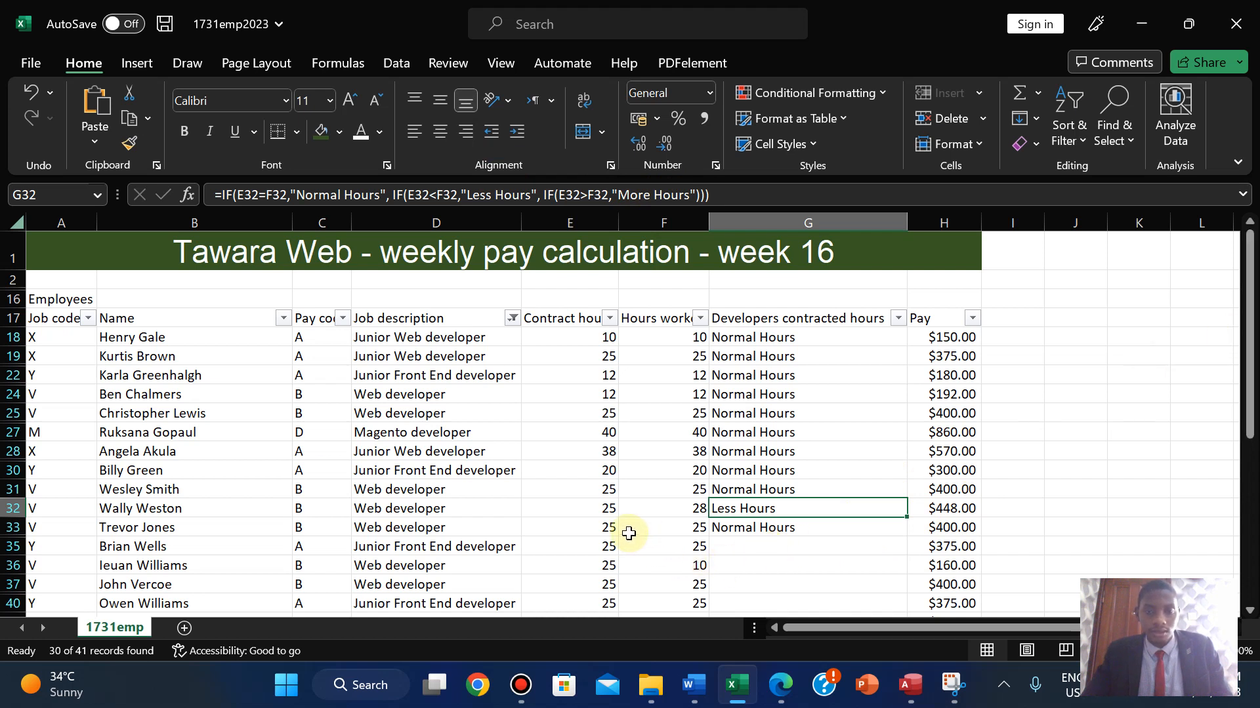
left_click(761, 527)
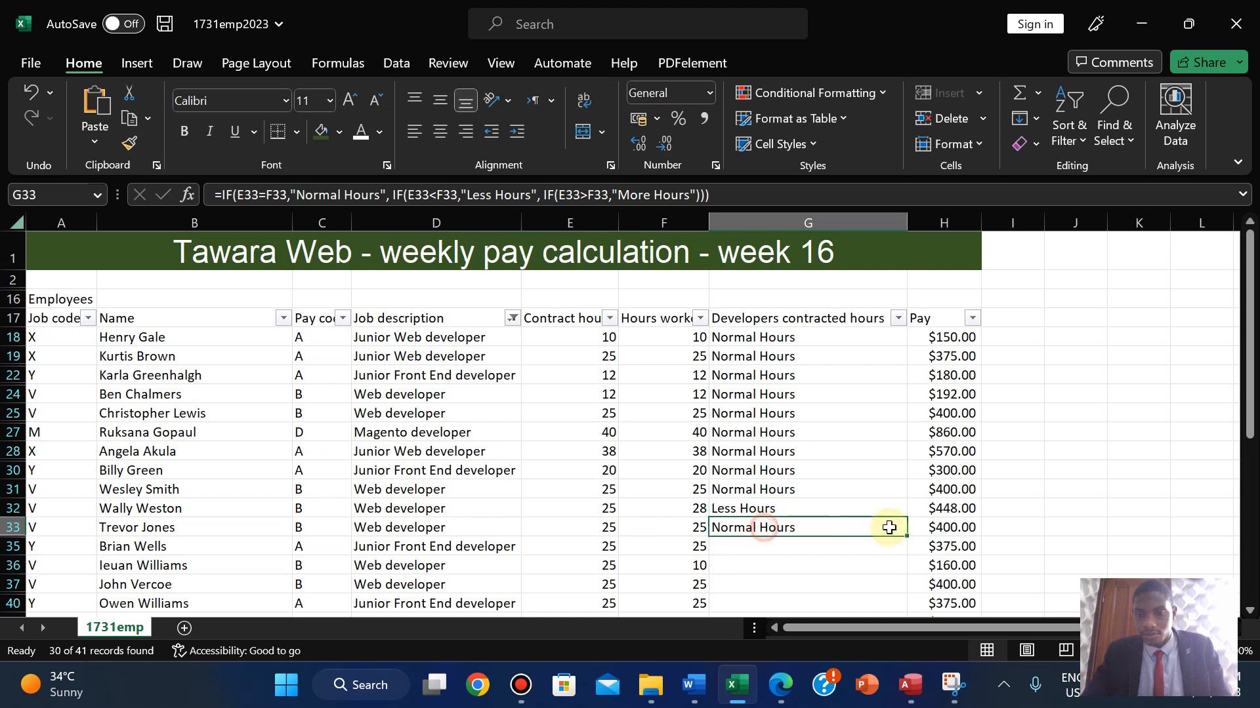
left_click_drag(906, 536, 890, 594)
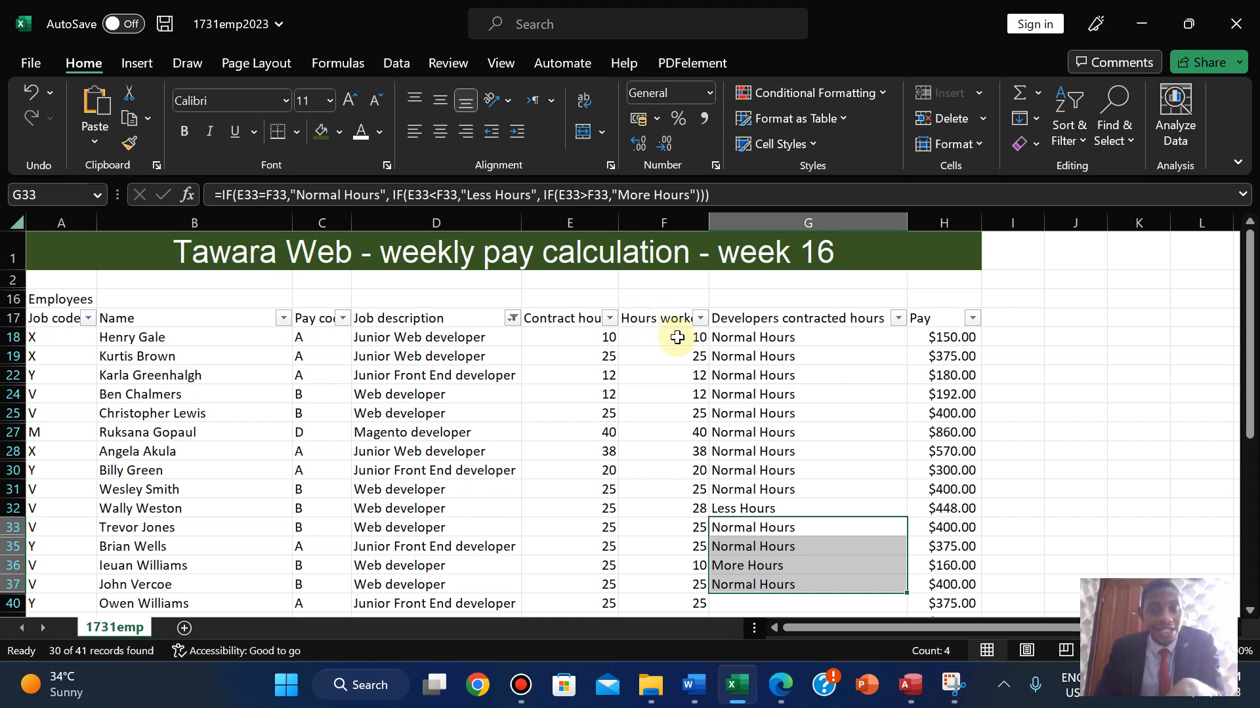
left_click(437, 199)
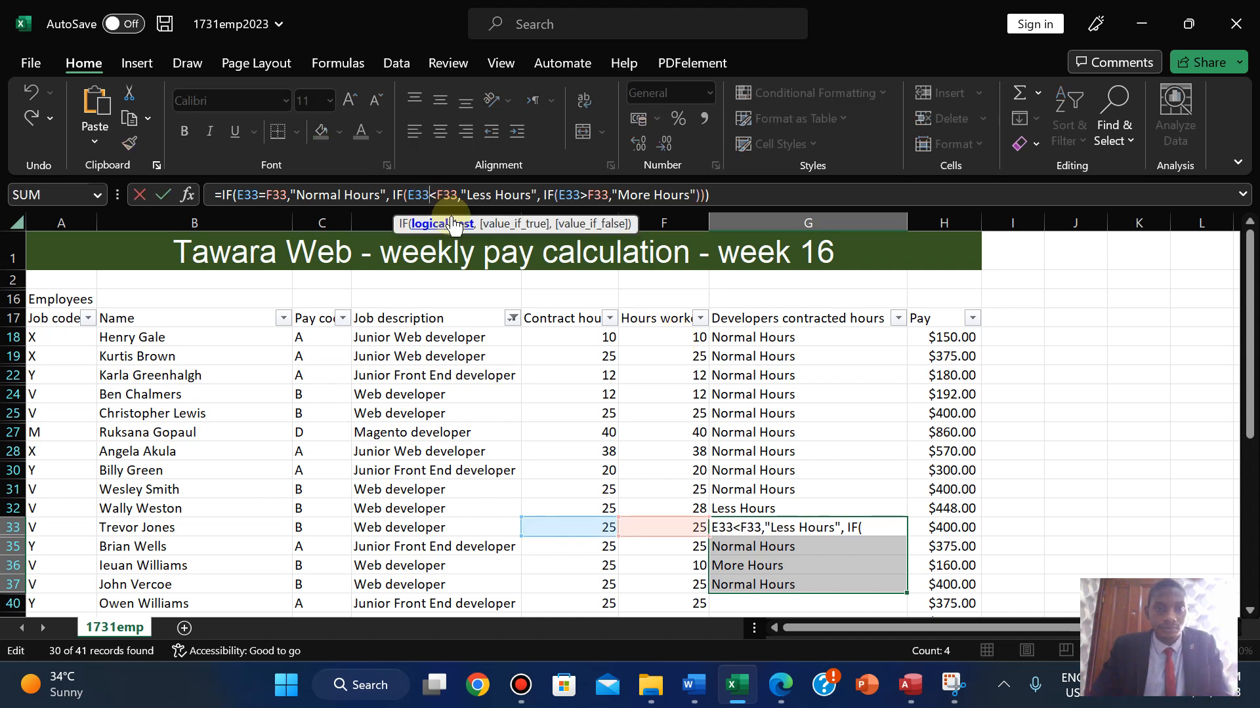
key("BackSpace")
key("BackSpace")
key("BackSpace")
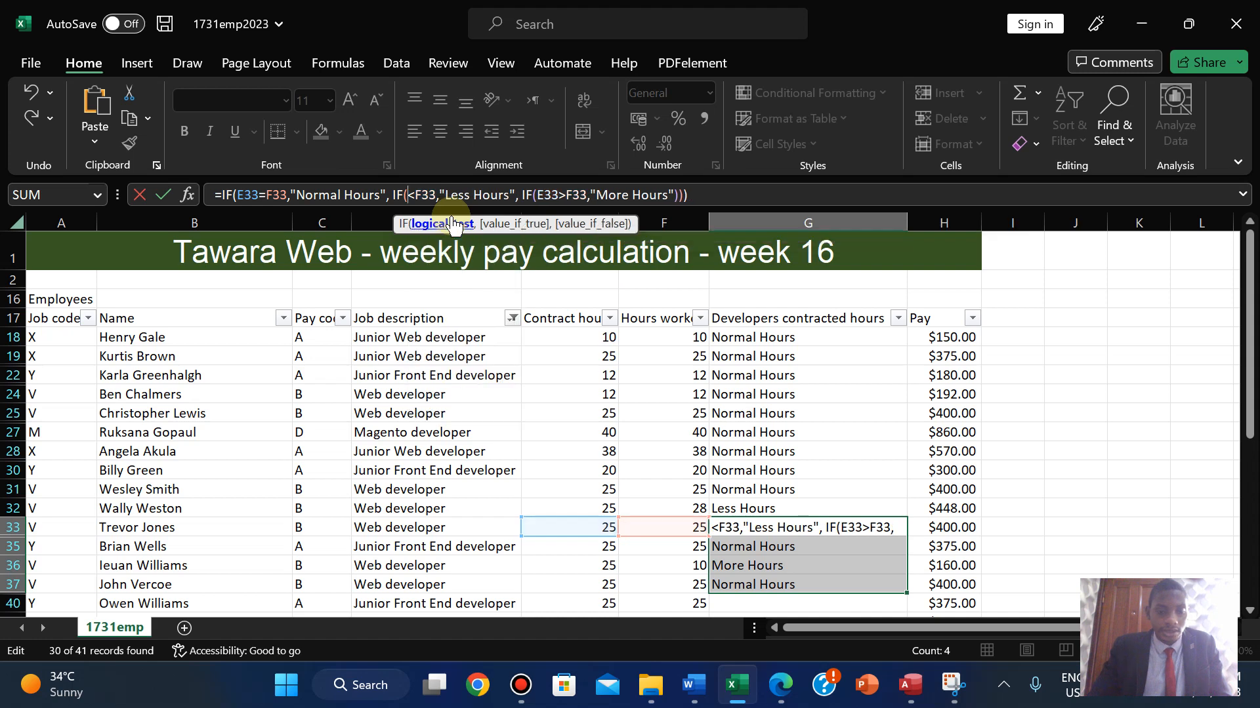
type("F")
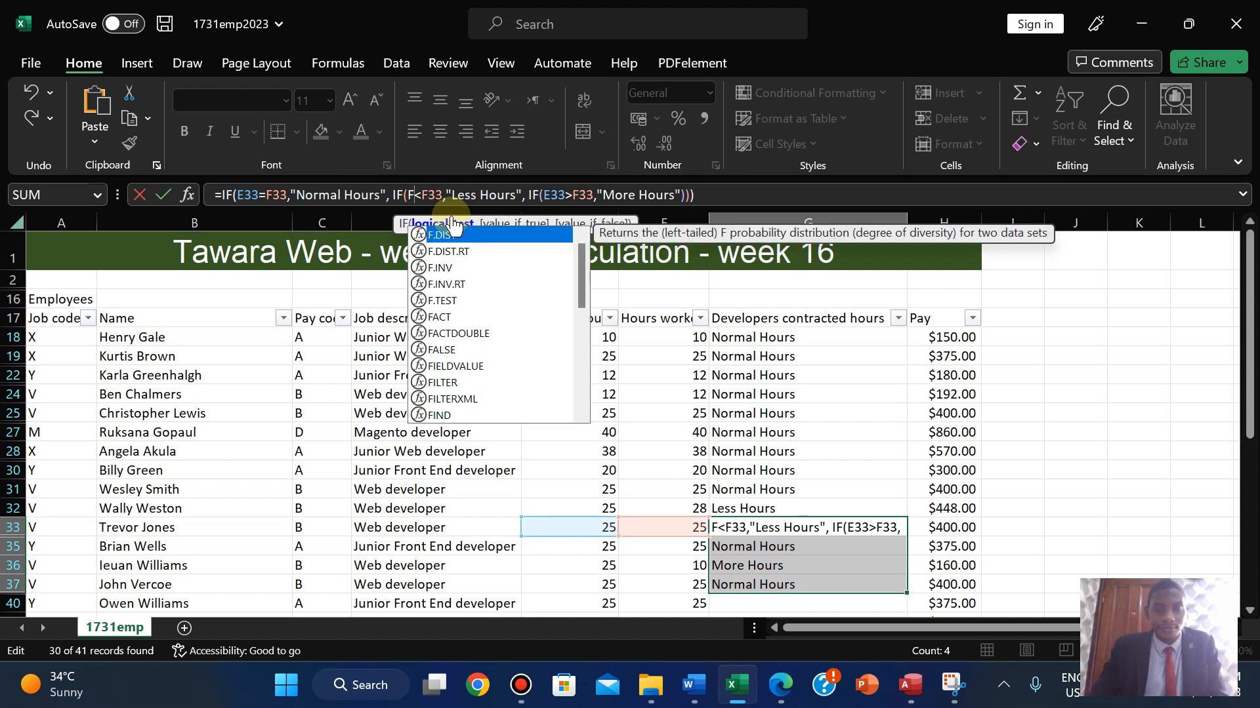
left_click(745, 332)
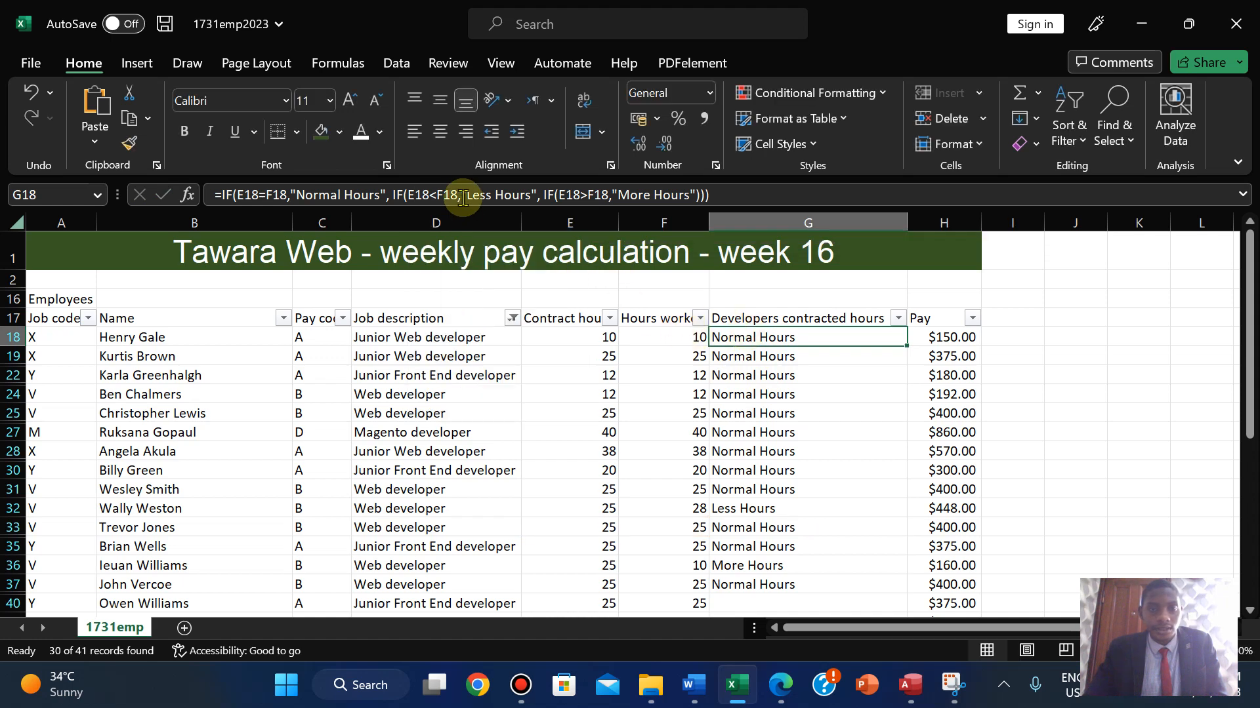
left_click(428, 194)
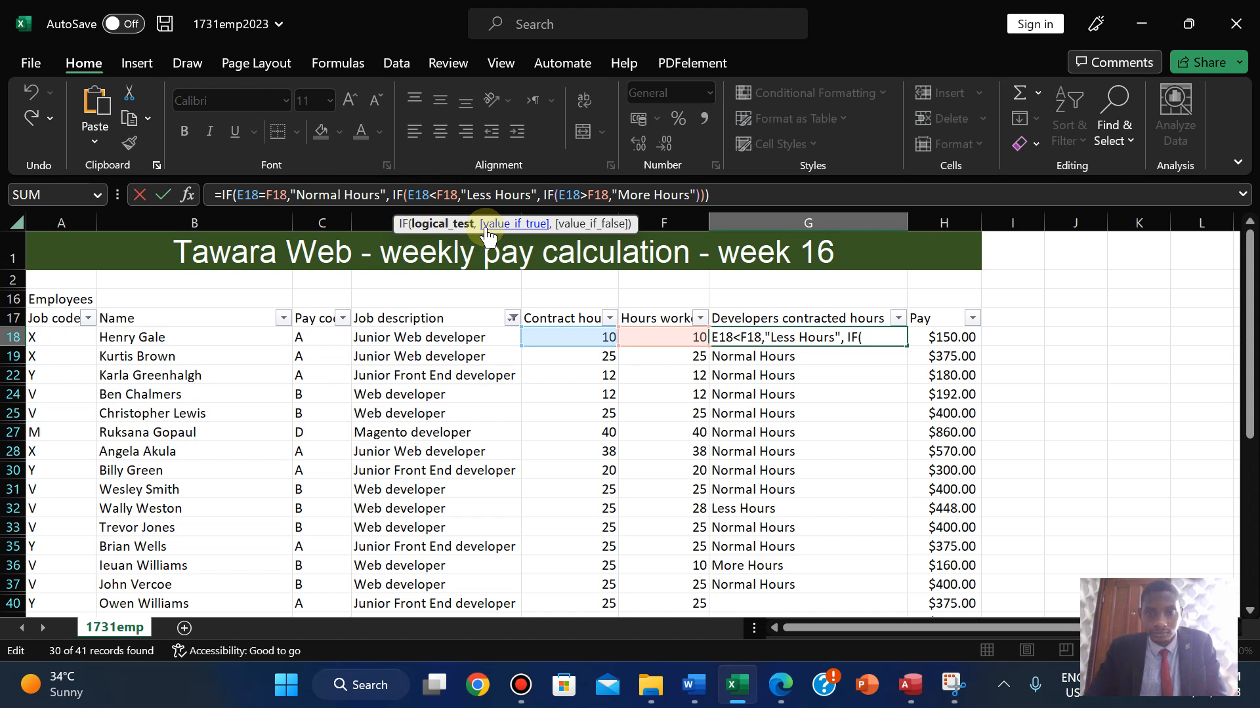
left_click(738, 509)
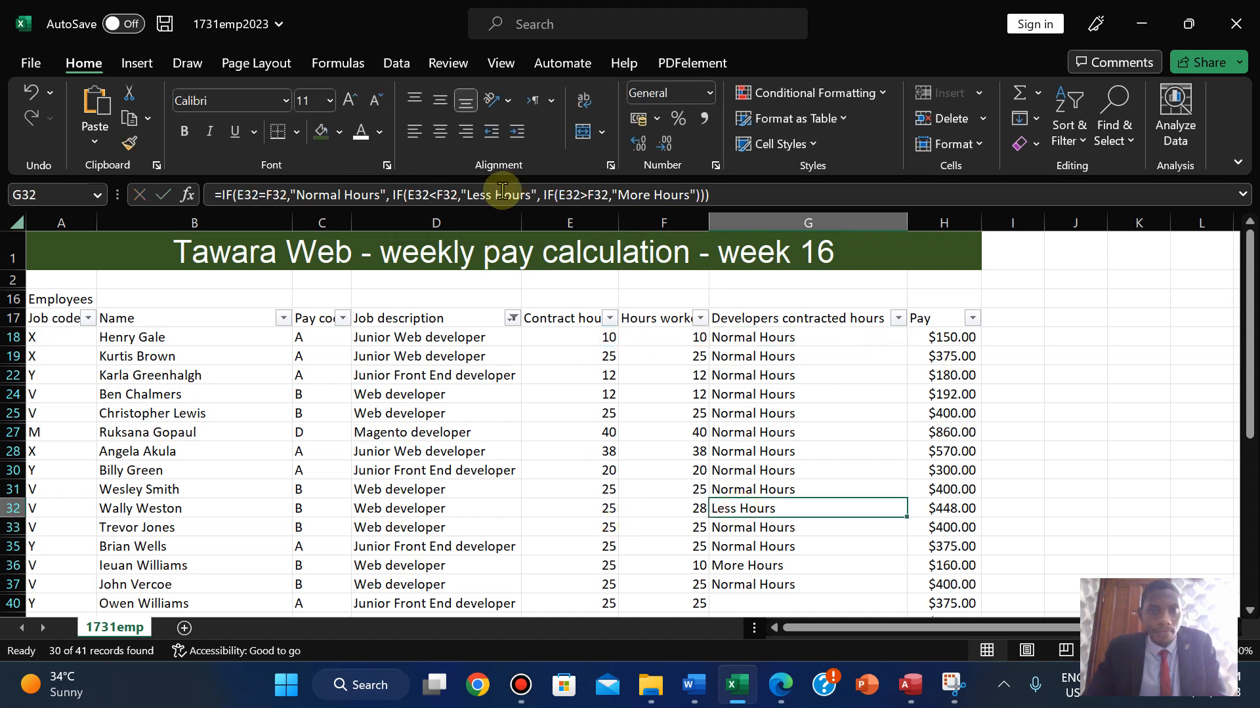
- In G32's formula, make the second IF return "More Hours" and the third "Less Hours"
left_click(427, 196)
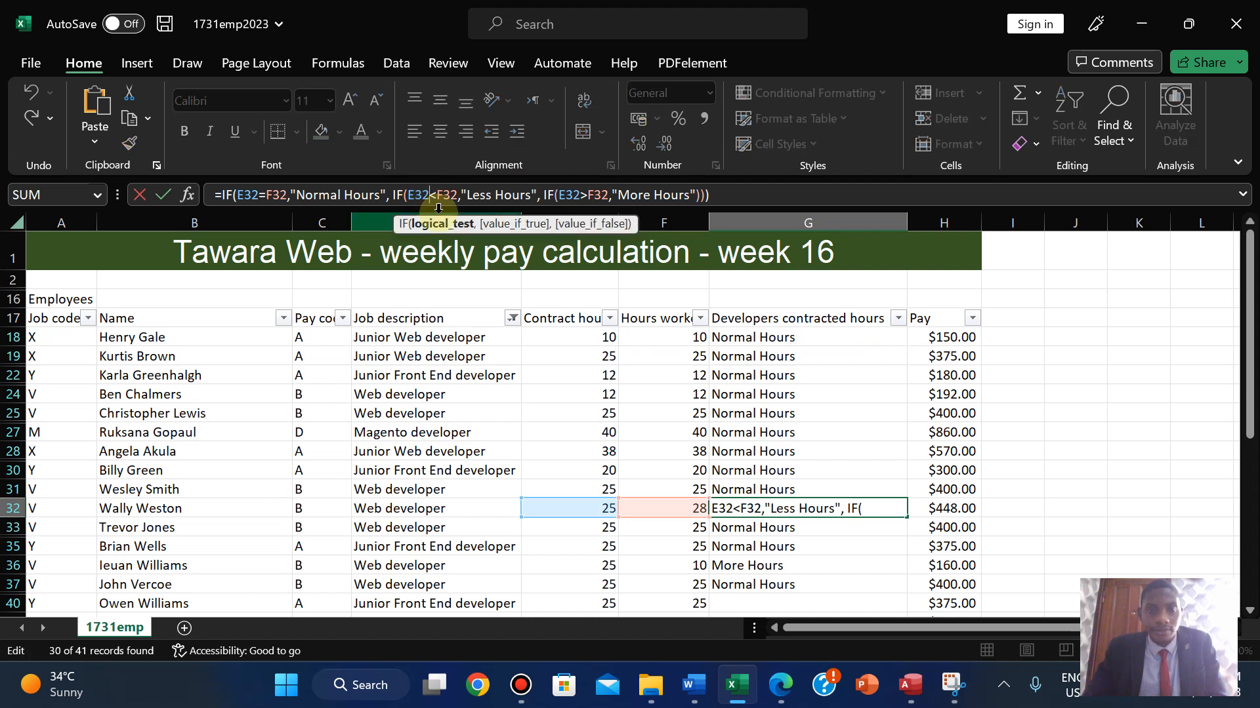
key("BackSpace")
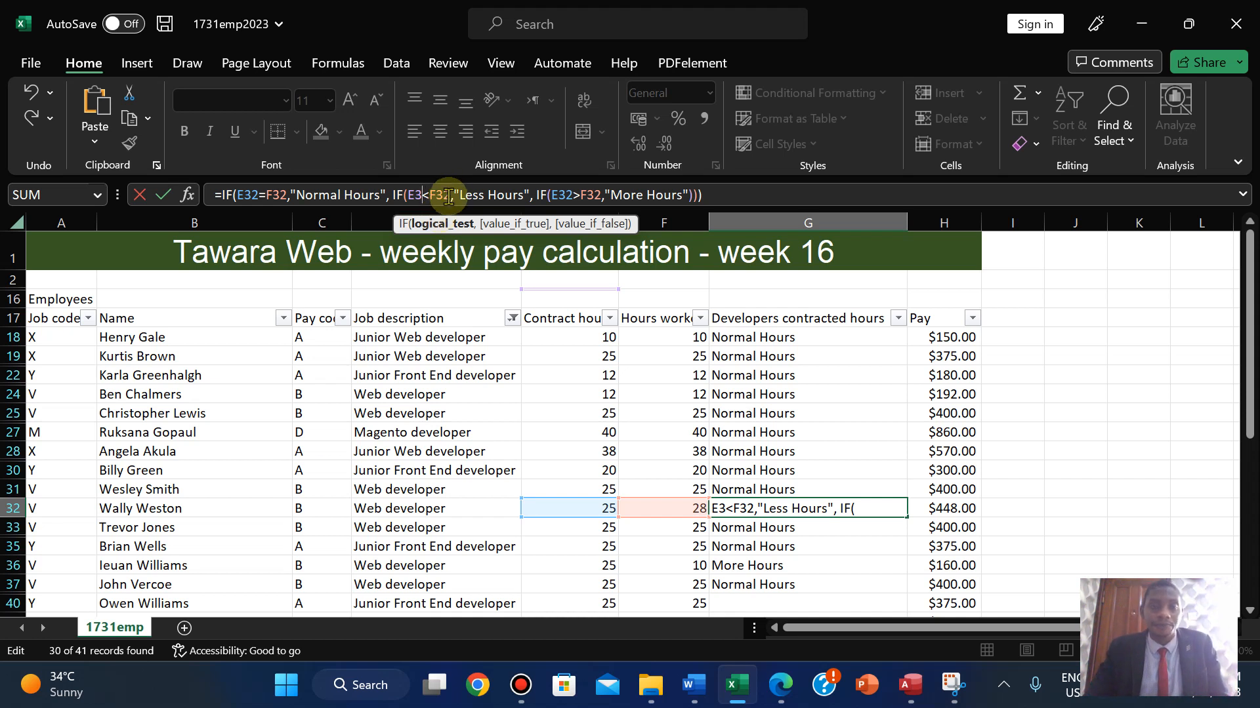
type("2")
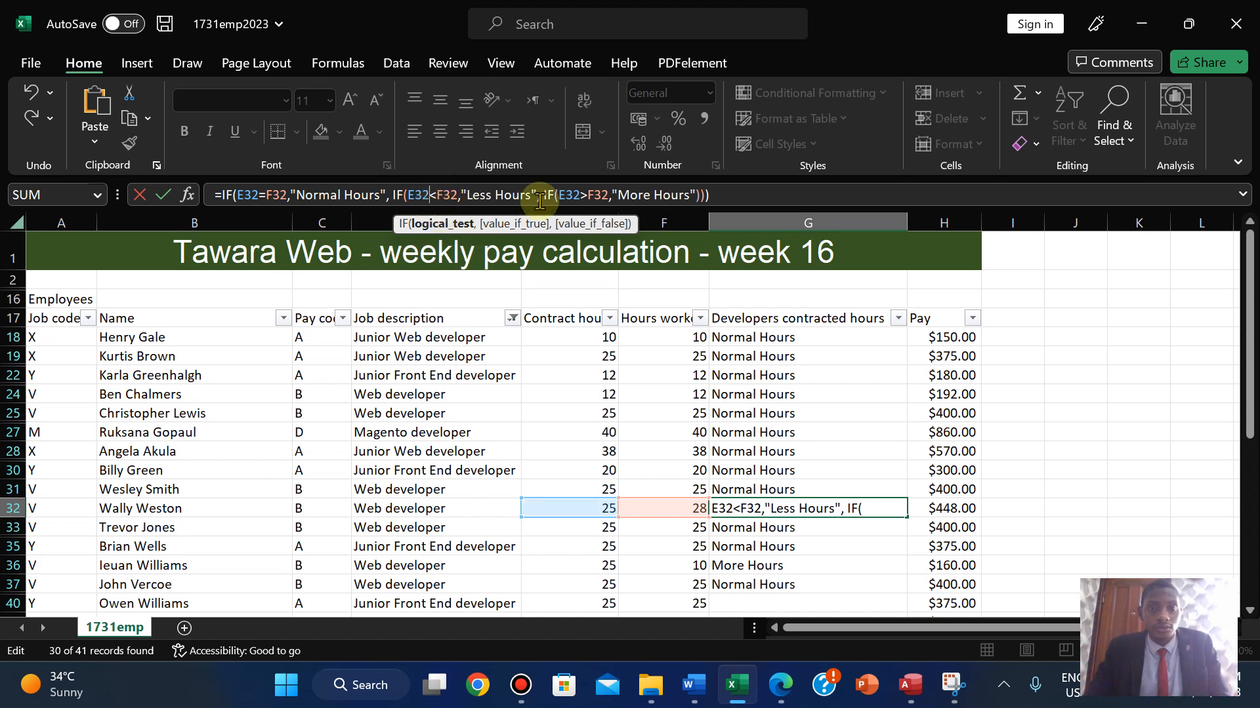
left_click(532, 195)
key("BackSpace")
key("BackSpace")
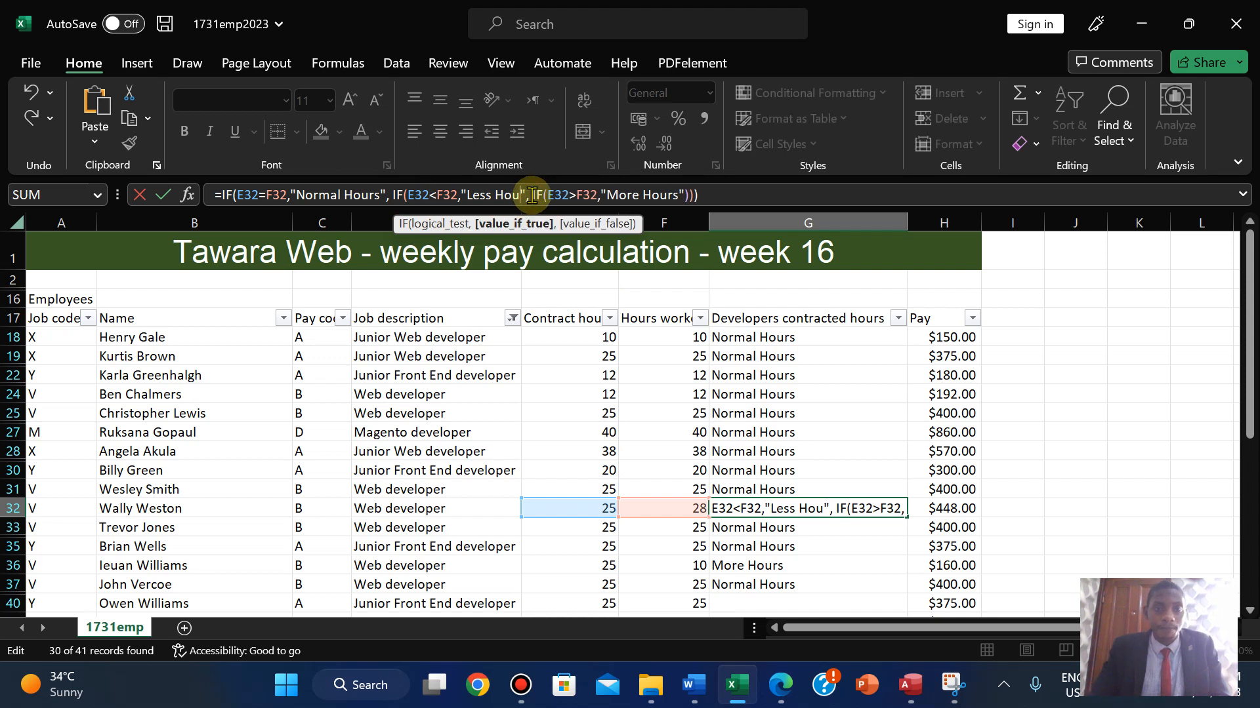
key("BackSpace")
key("BackSpace")
key("BackSpace")
key("BackSpace")
key("BackSpace")
key("BackSpace")
key("BackSpace")
key("BackSpace")
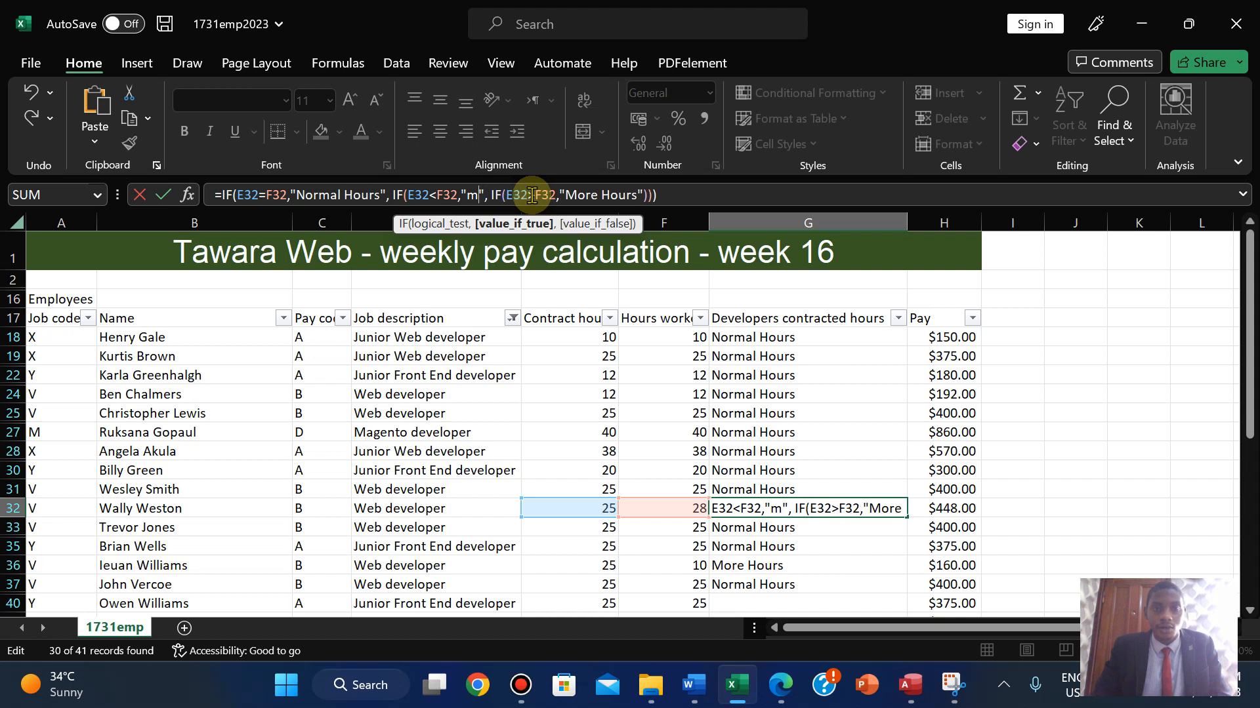
type("More Hou")
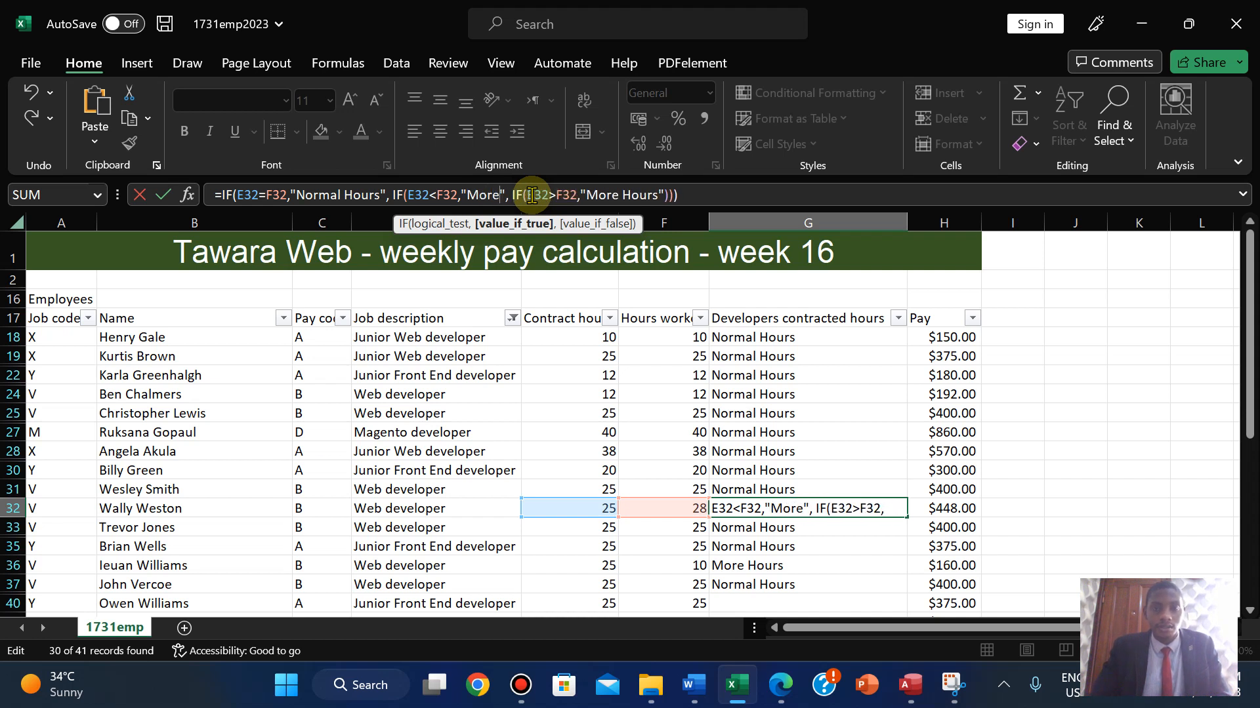
type("rs")
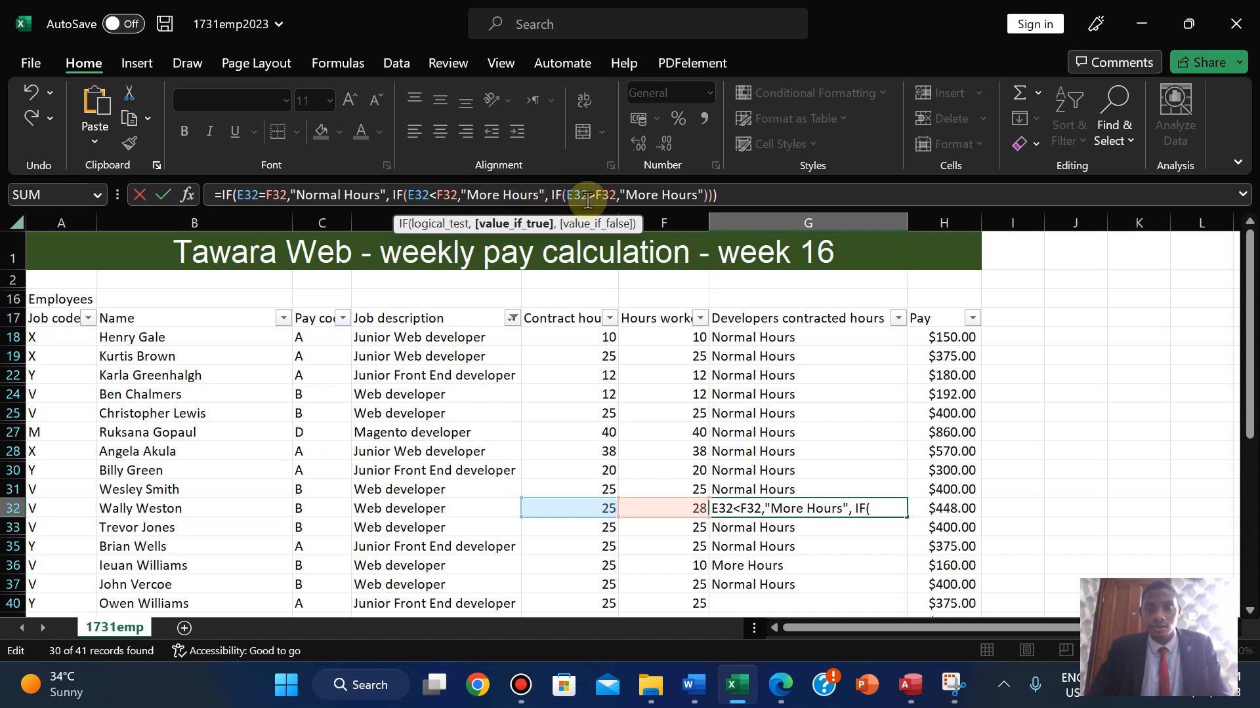
left_click(656, 195)
key("BackSpace")
key("BackSpace")
key("BackSpace")
key("BackSpace")
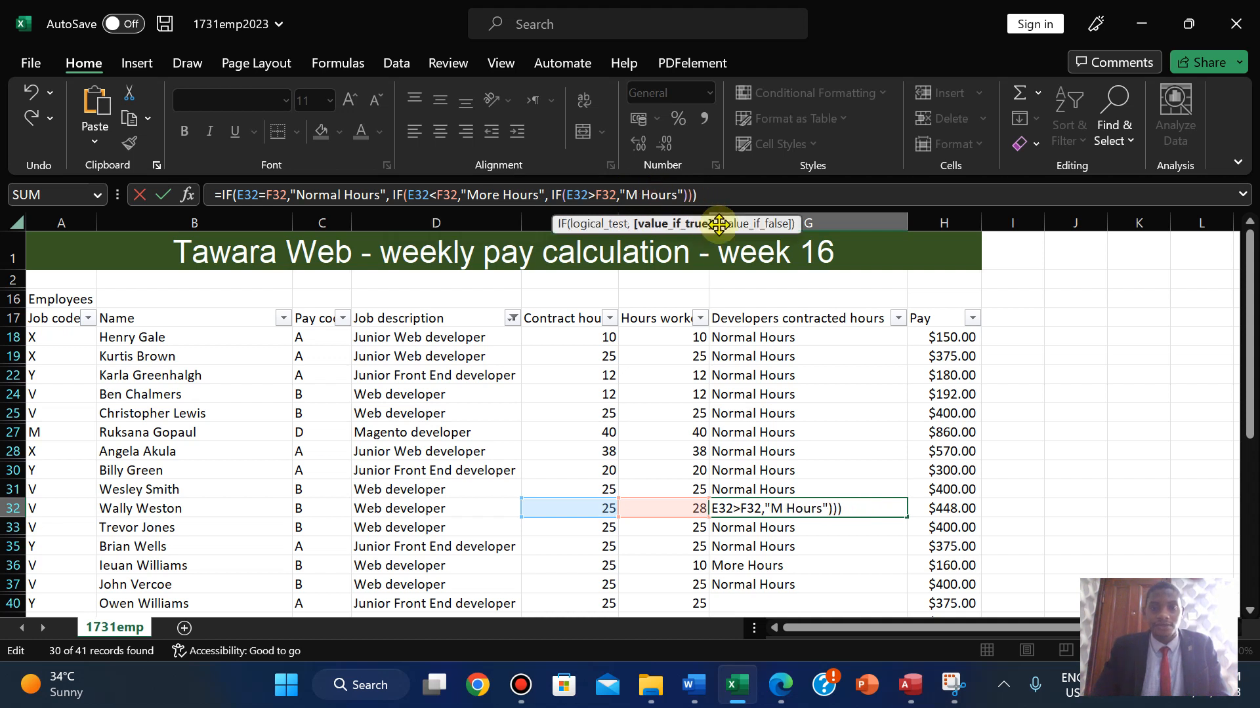
type("Less")
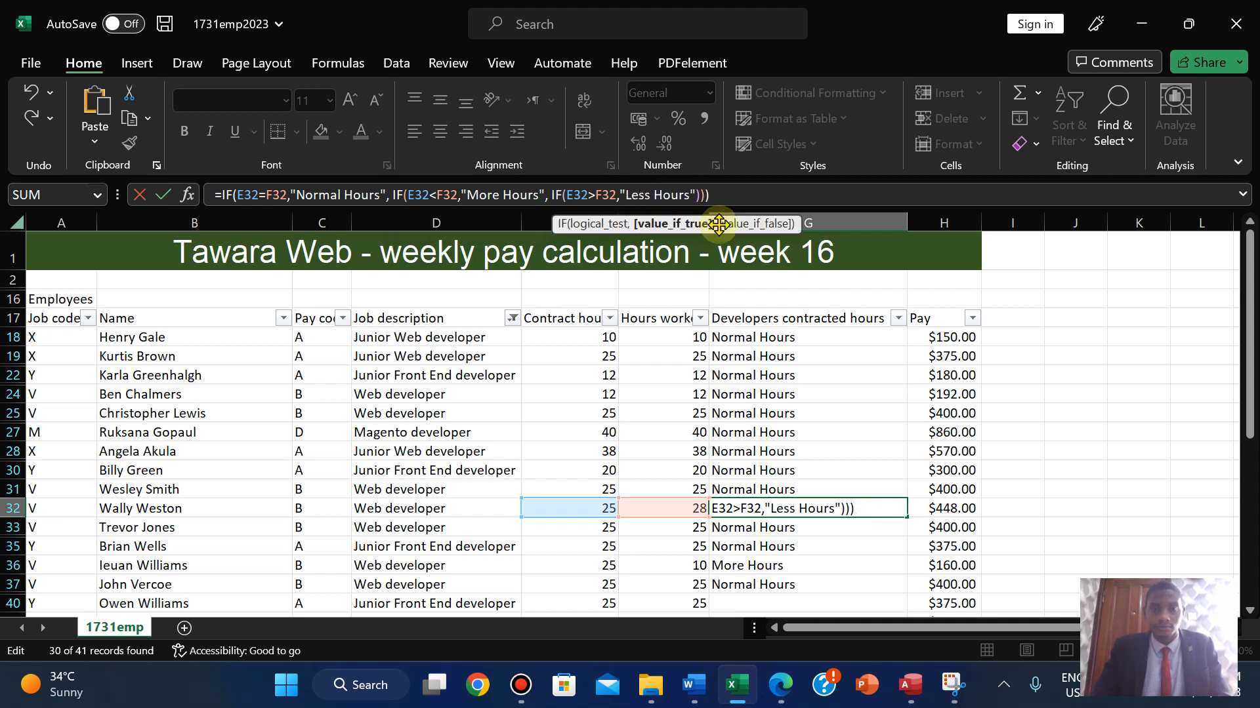
key("BackSpace")
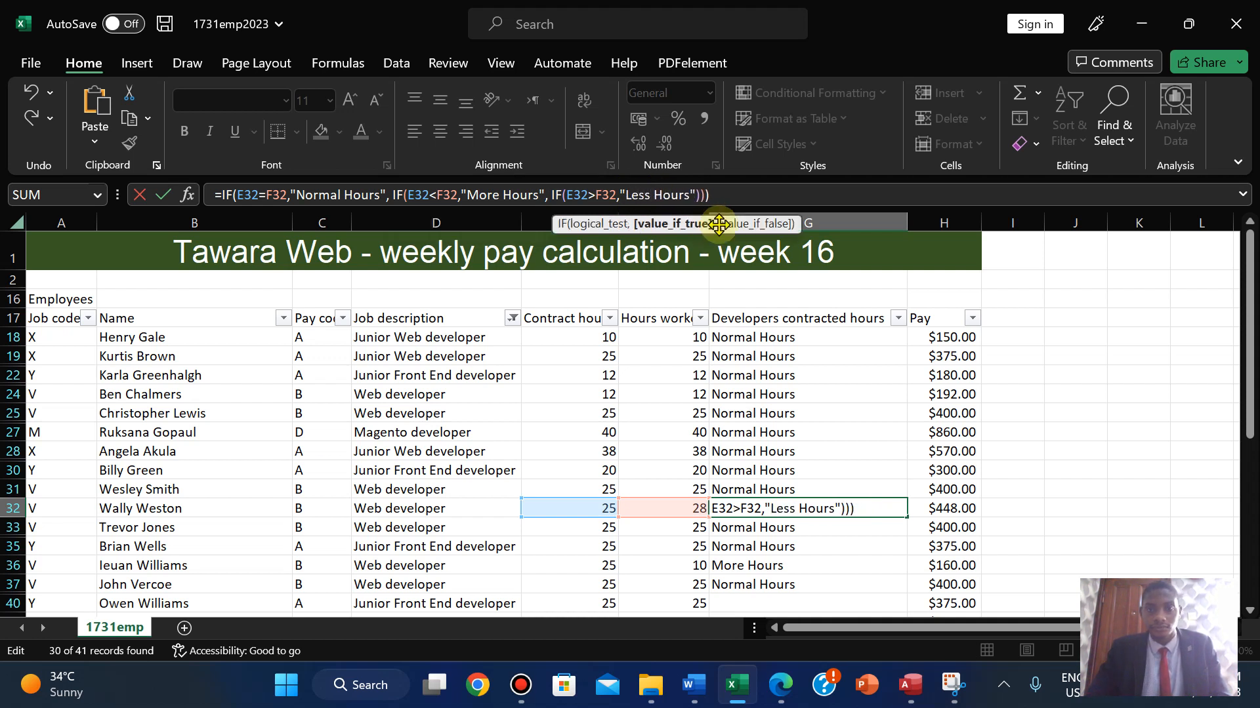
key("Return")
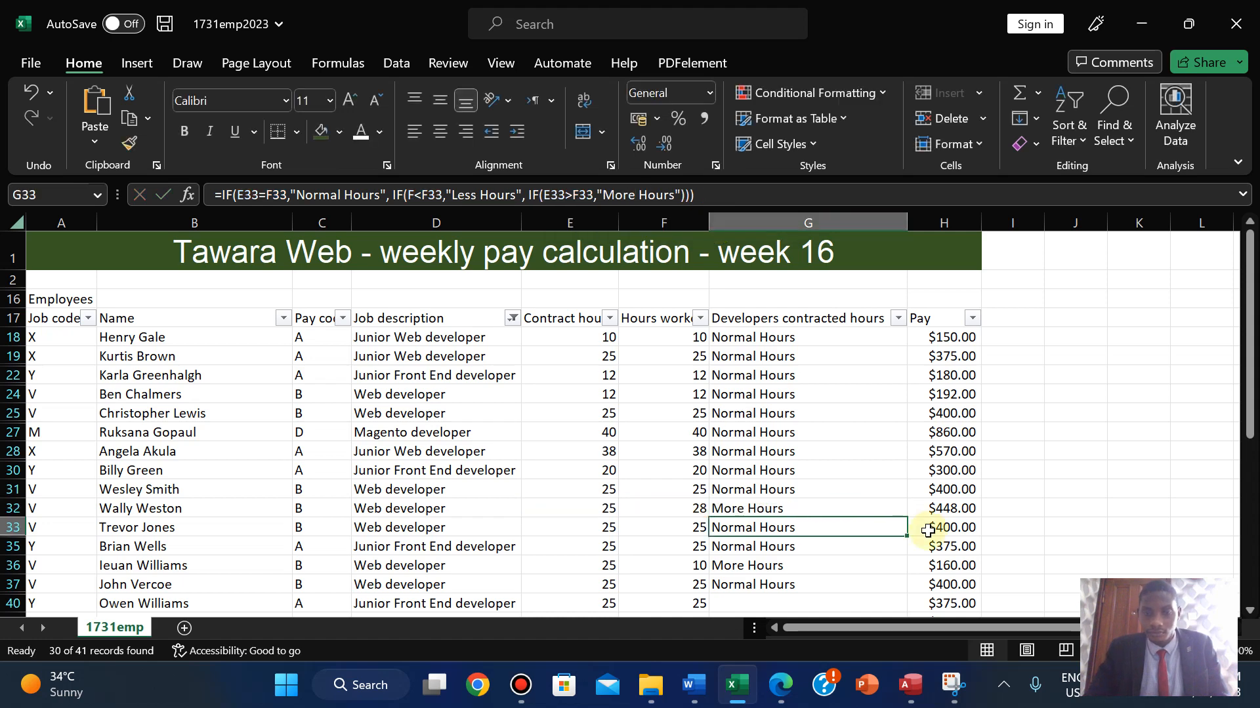
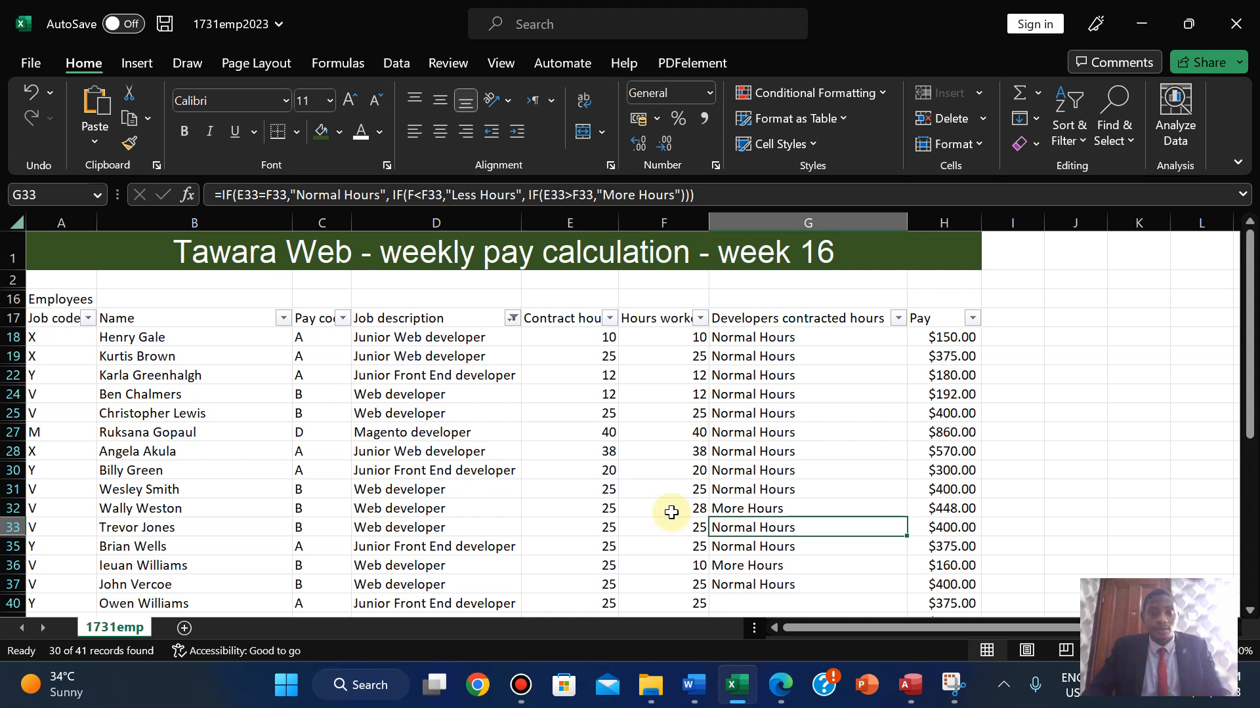
- Fix G33's second test to read E33<F33, then copy G32's hours-status formula
left_click(414, 195)
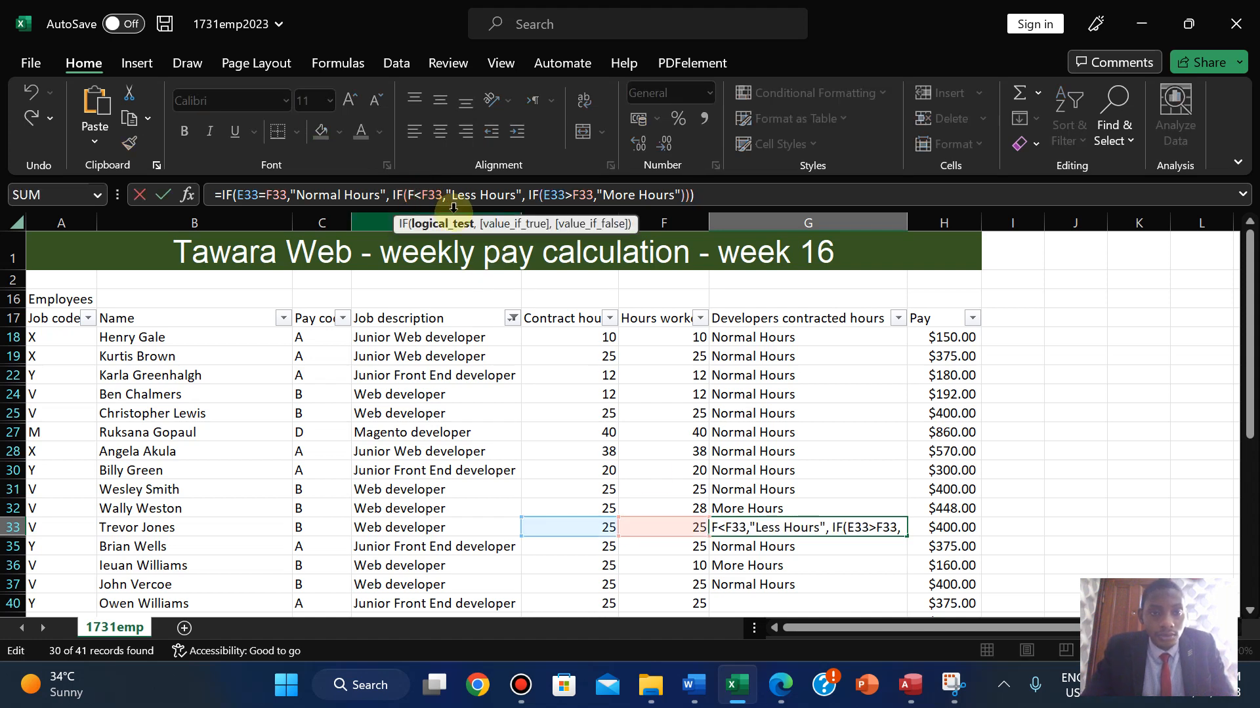
key("BackSpace")
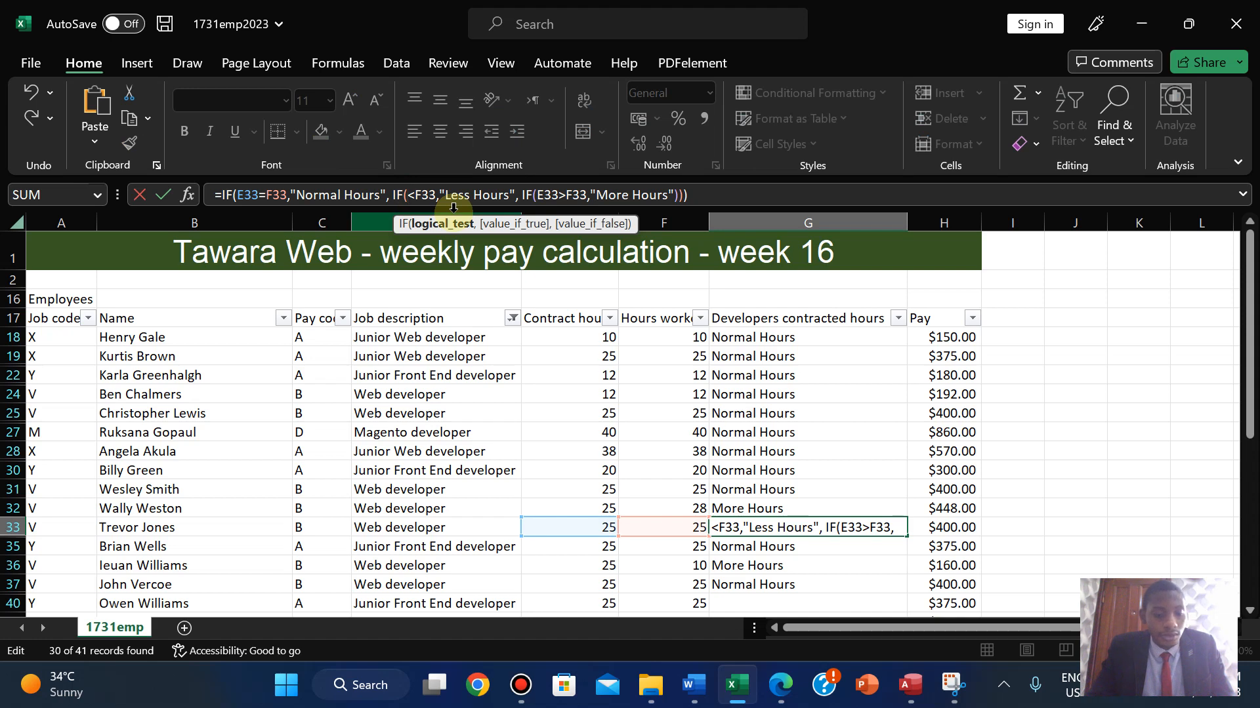
type("E33")
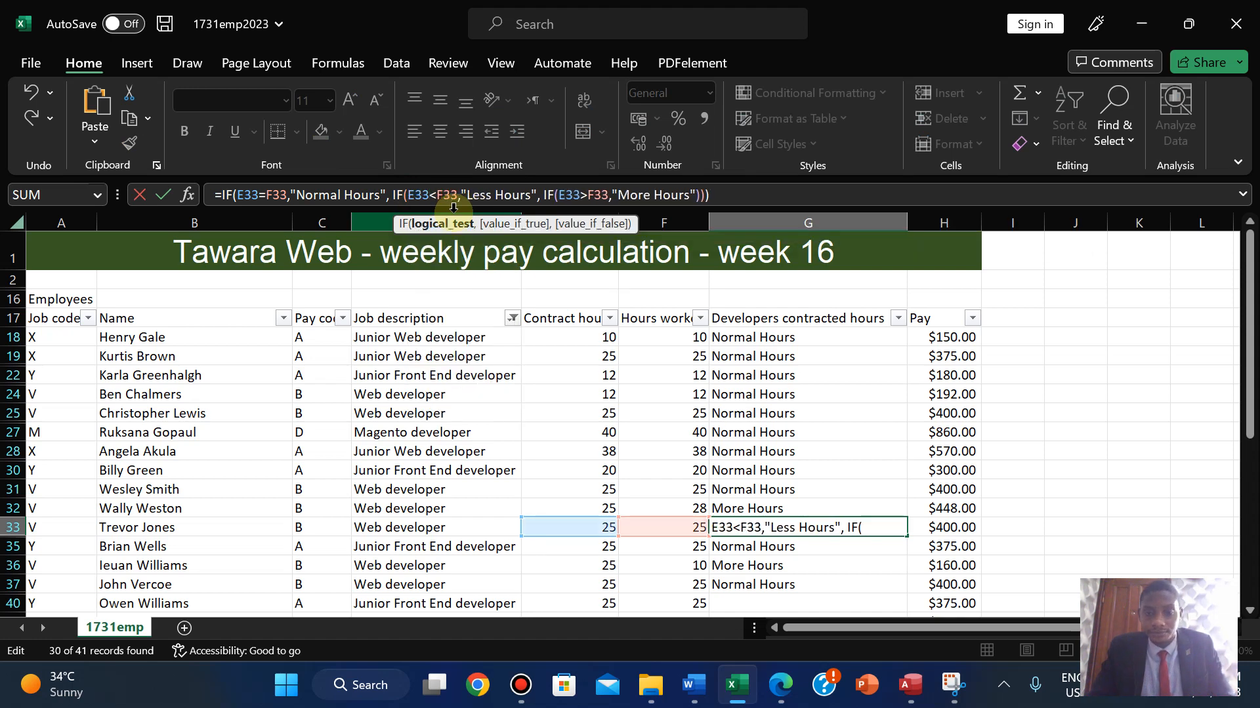
key("Return")
left_click(738, 511)
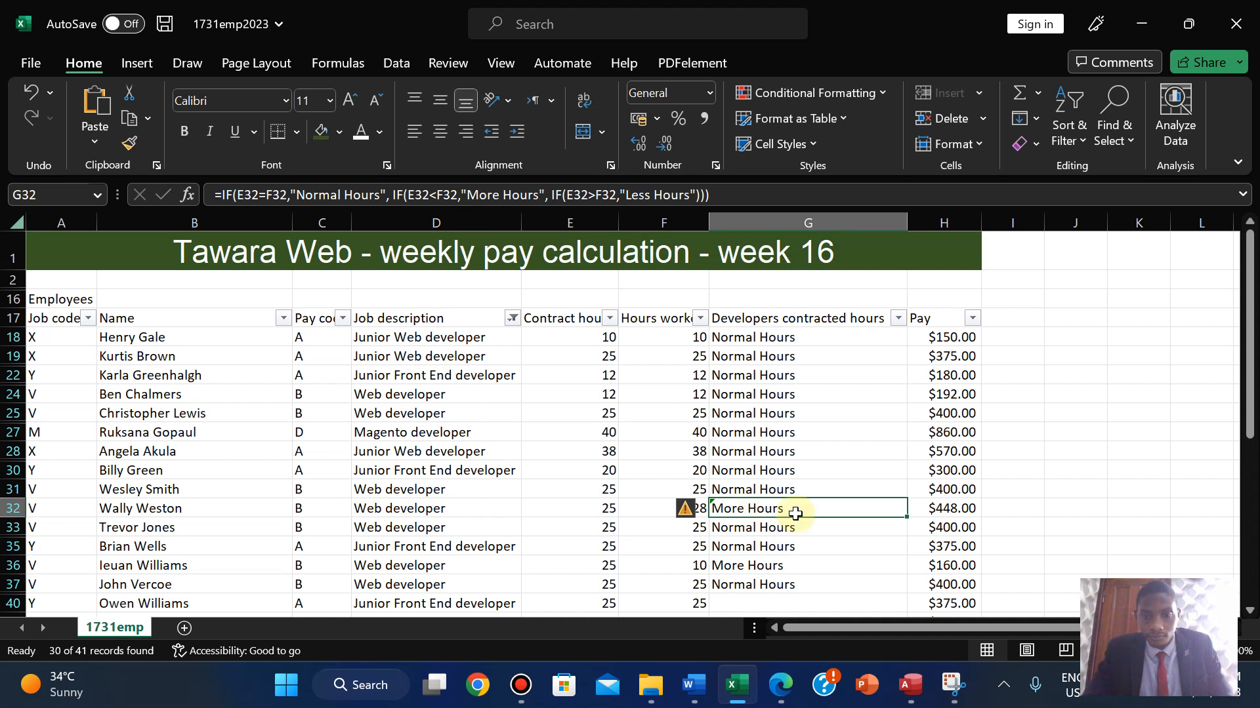
key("ctrl+c")
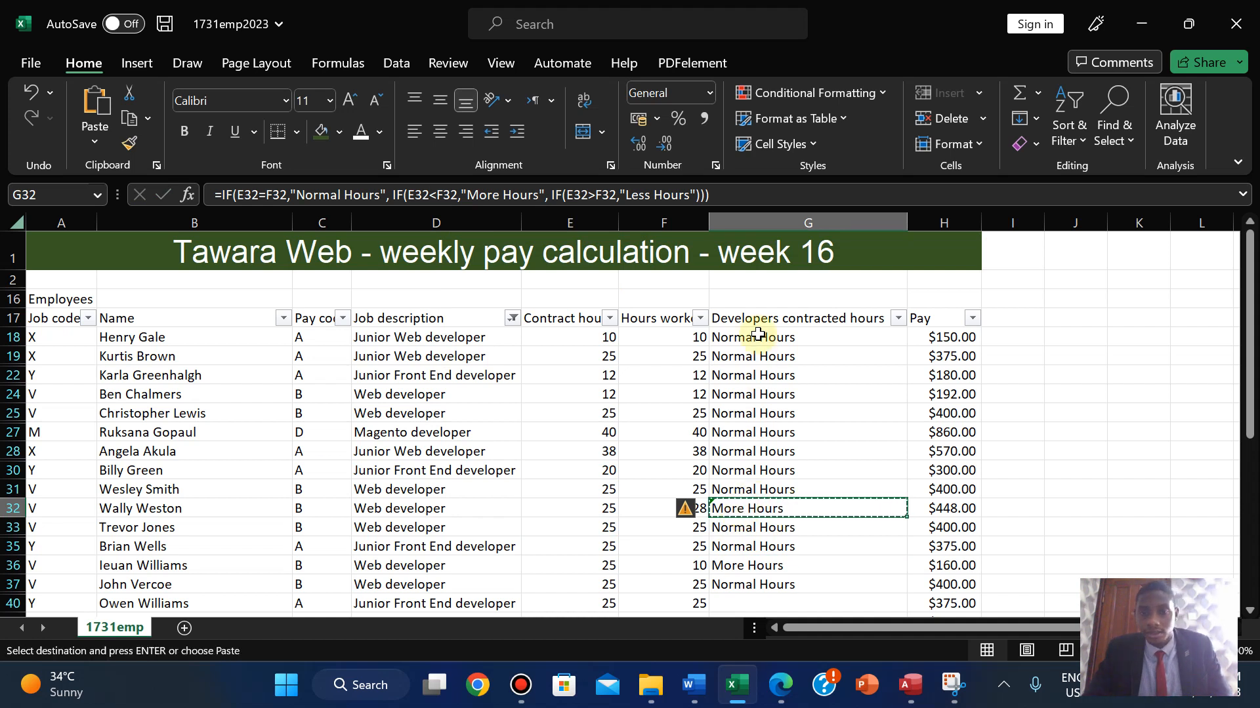
- Paste G32's formula into G18 and fill it down to G37
left_click(756, 336)
key("ctrl+v")
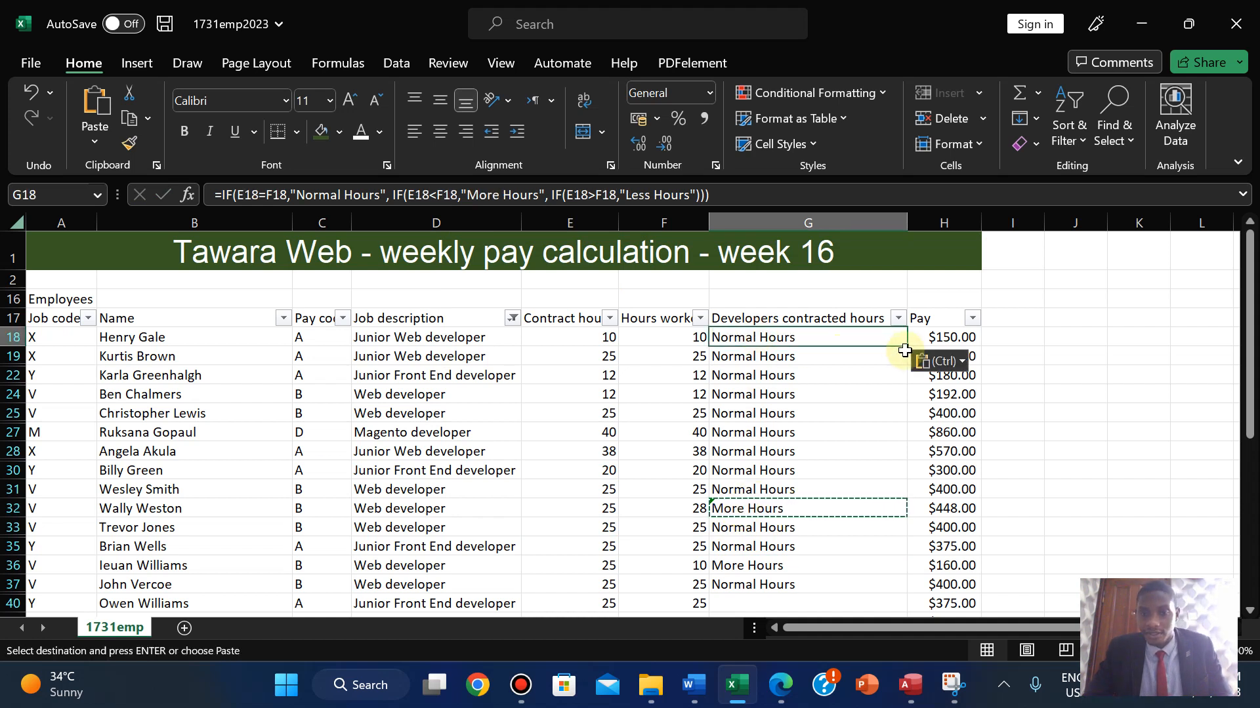
left_click_drag(905, 345, 858, 593)
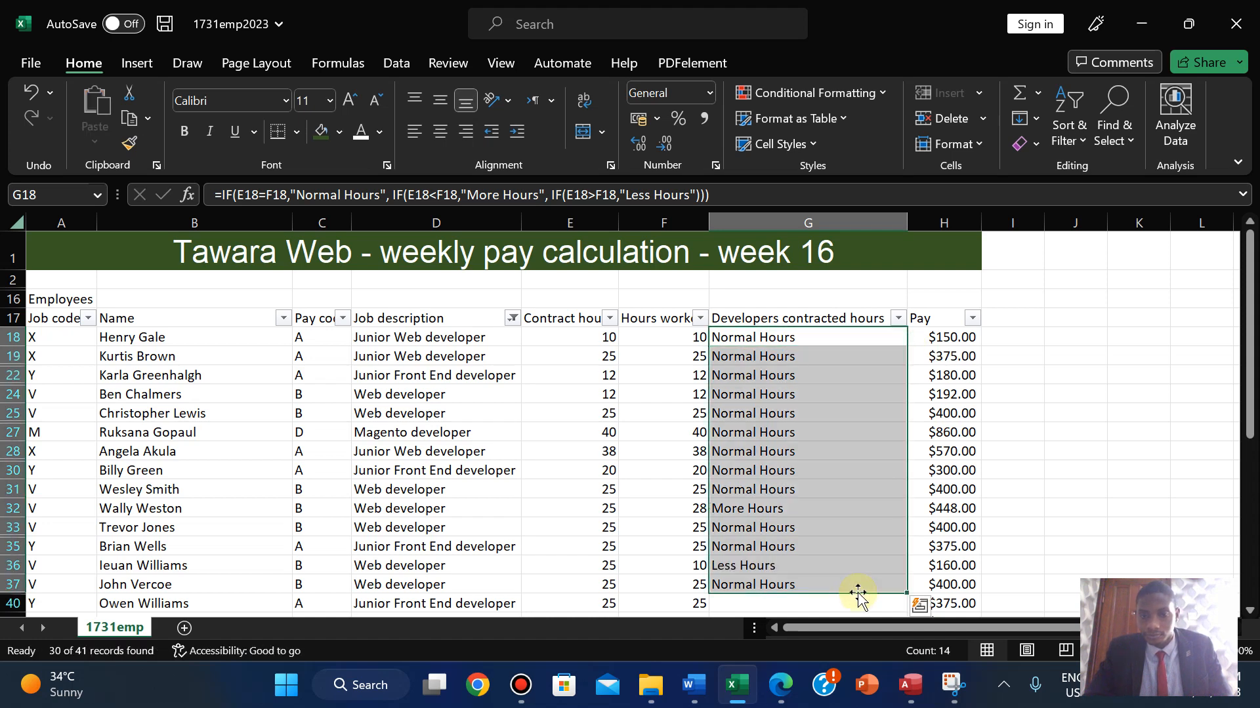
left_click(738, 506)
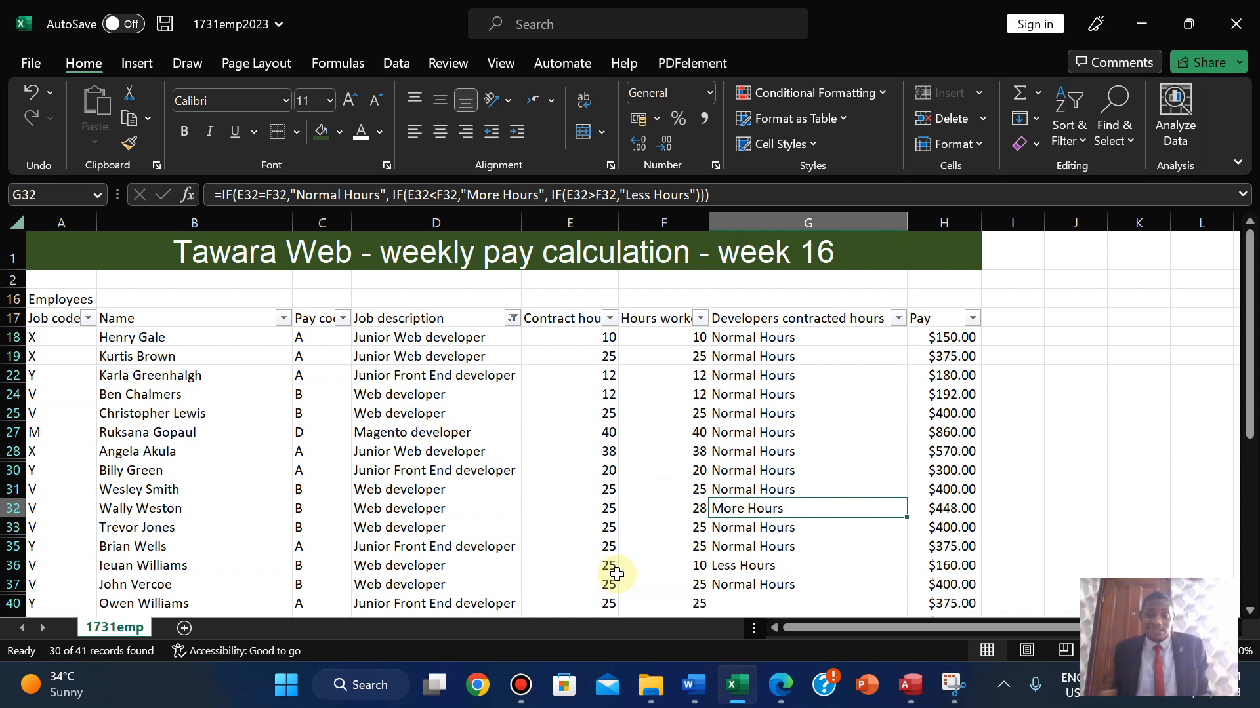
left_click_drag(1249, 400, 1250, 494)
- Extend the formula from G37 down to G56, then view the exam paper
left_click(785, 412)
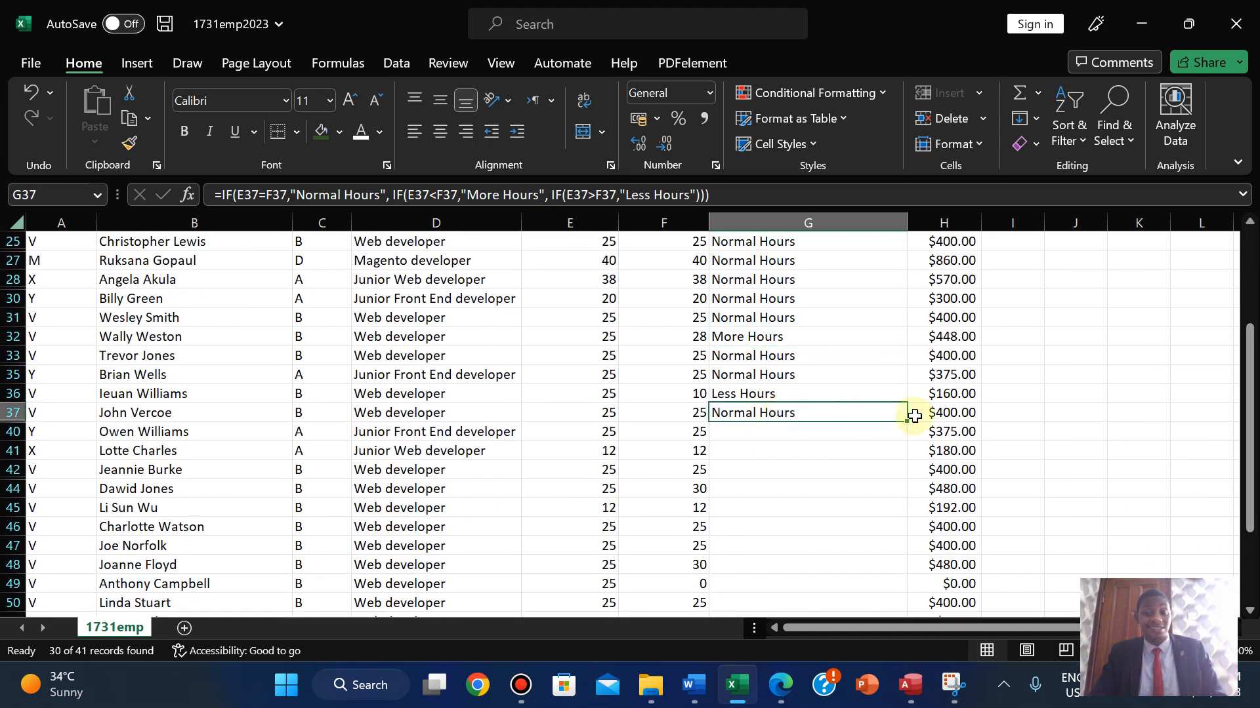
left_click_drag(909, 421, 880, 585)
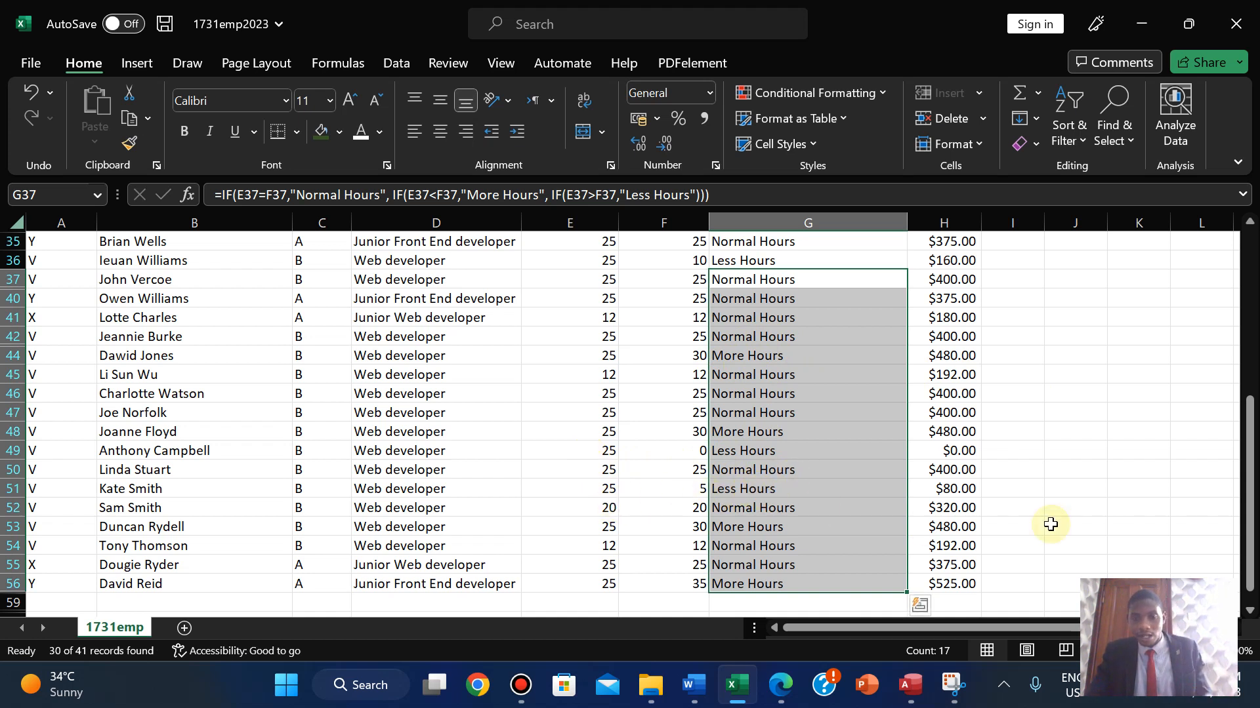
left_click_drag(1250, 509, 1255, 328)
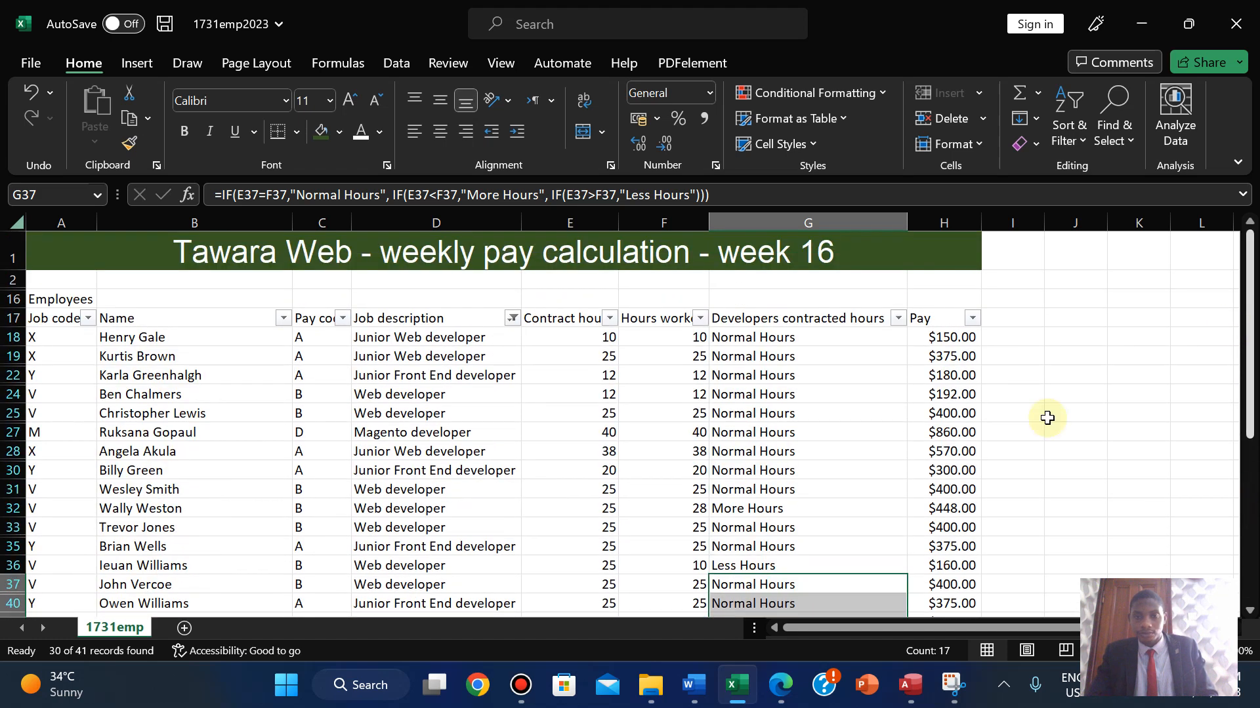
left_click(780, 684)
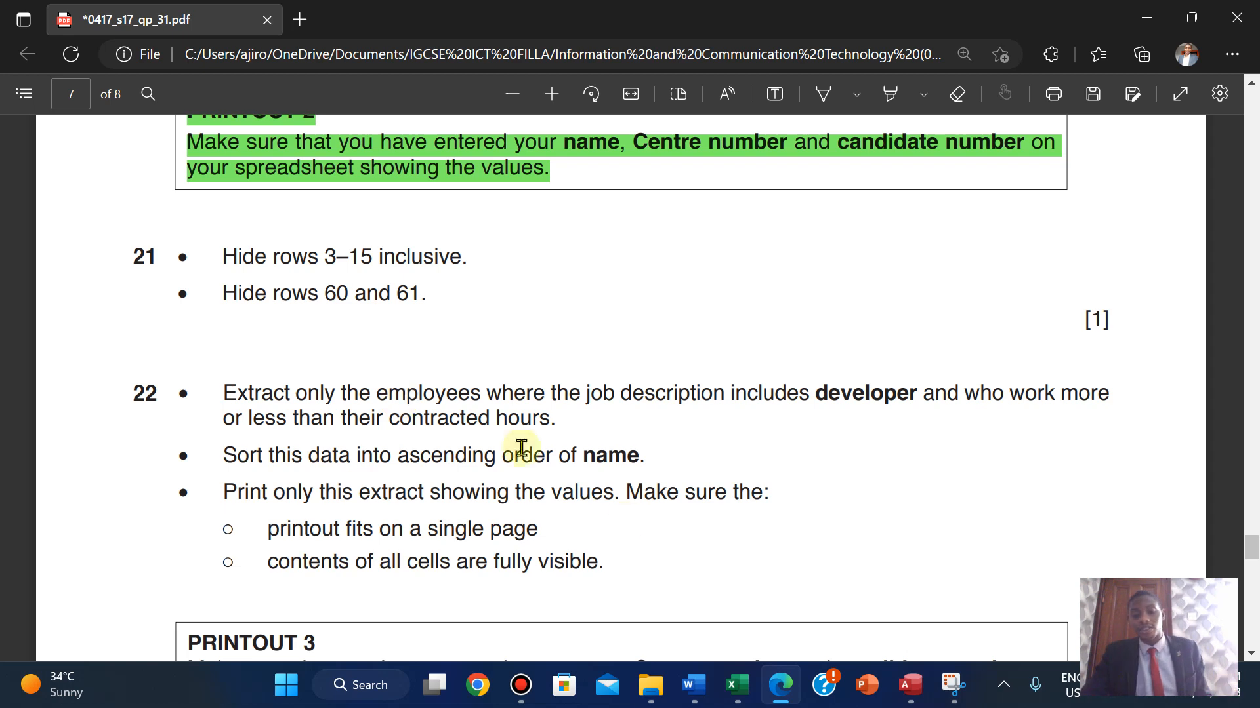
- Filter Developers contracted hours to exclude Normal Hours, leaving 8 of 41 records
left_click(733, 688)
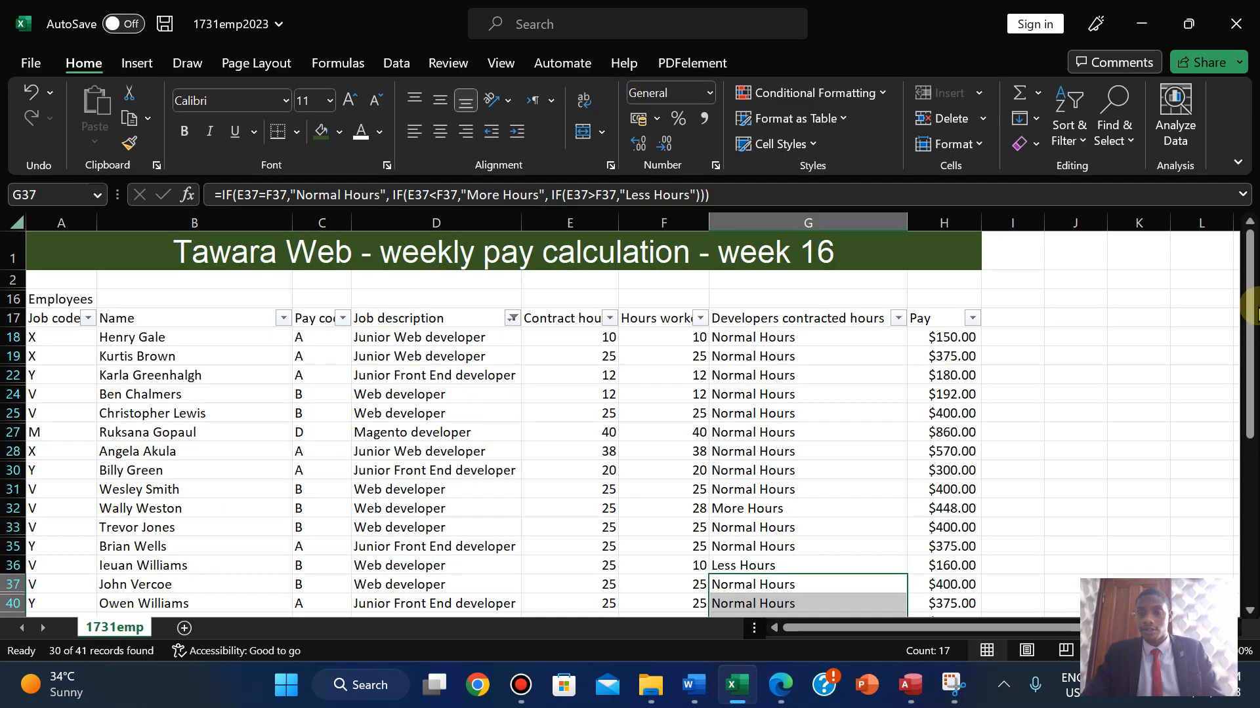
left_click(898, 320)
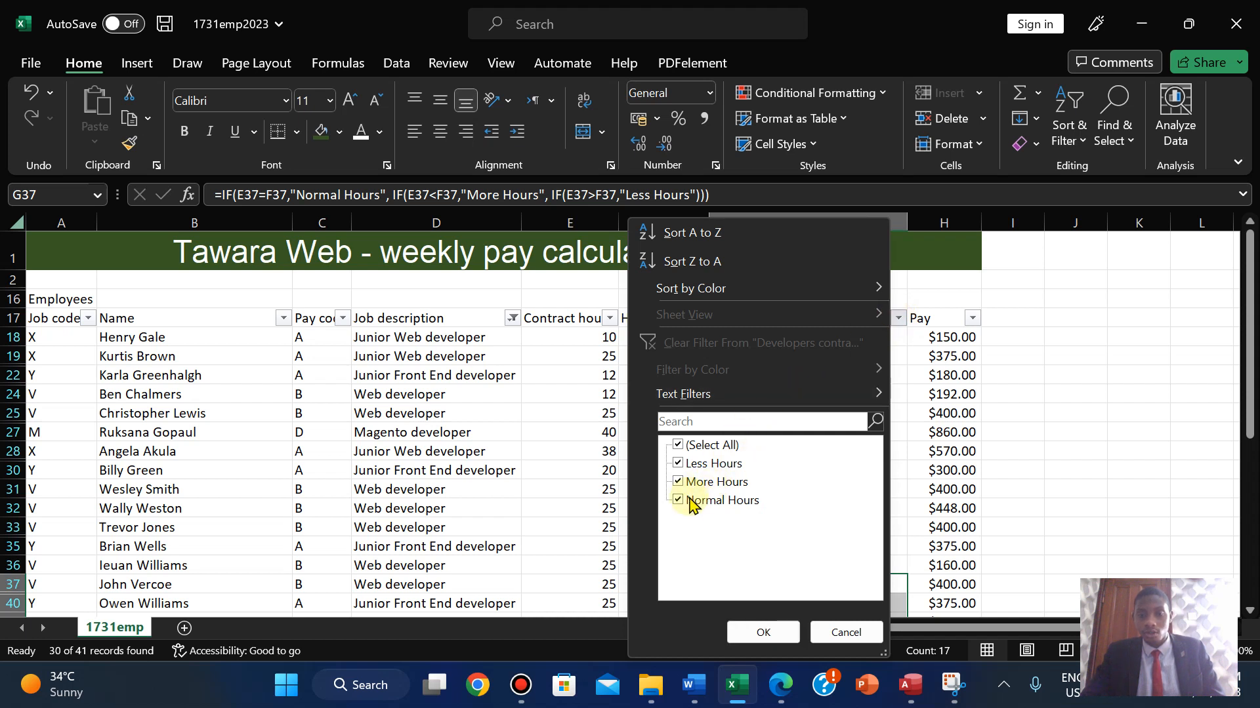
left_click(690, 503)
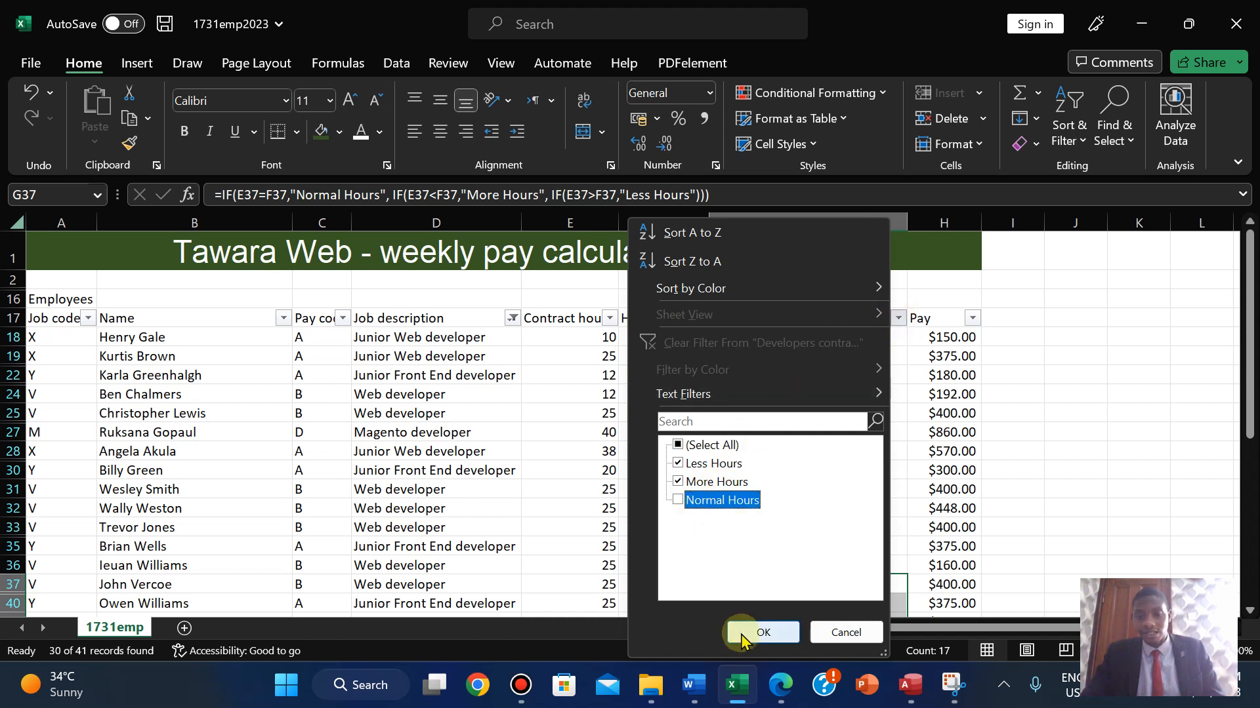
left_click(742, 631)
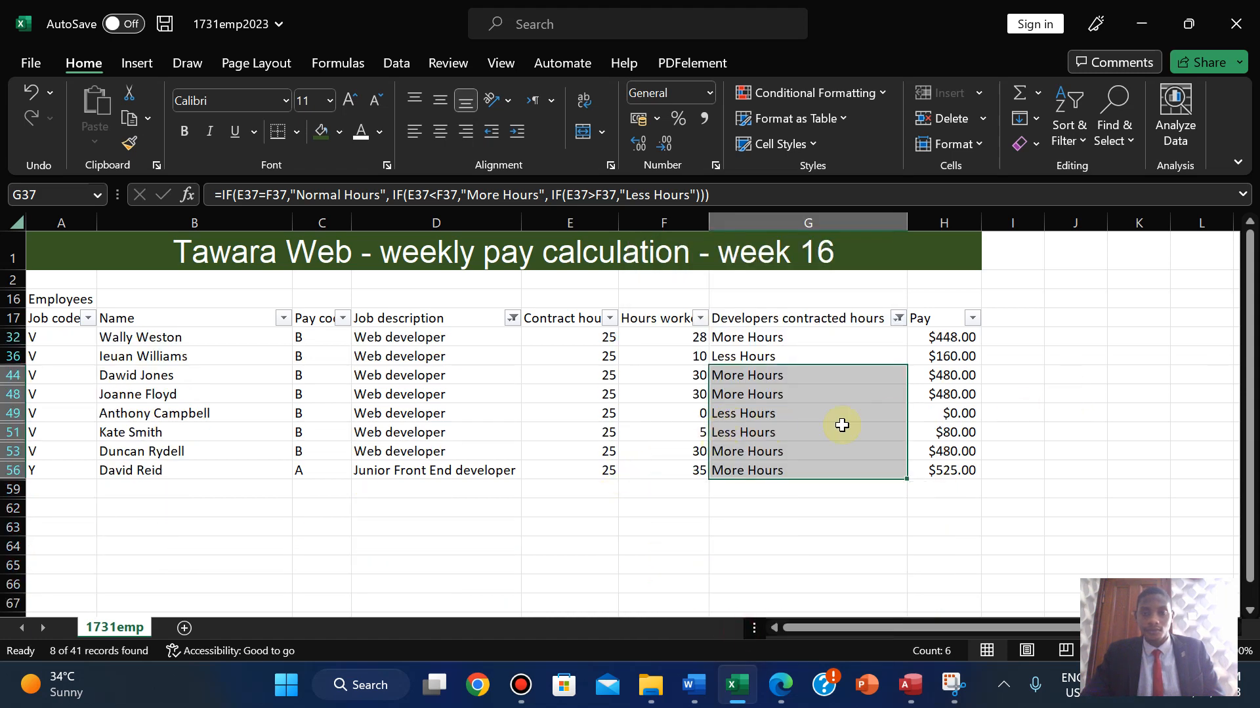
left_click(1061, 354)
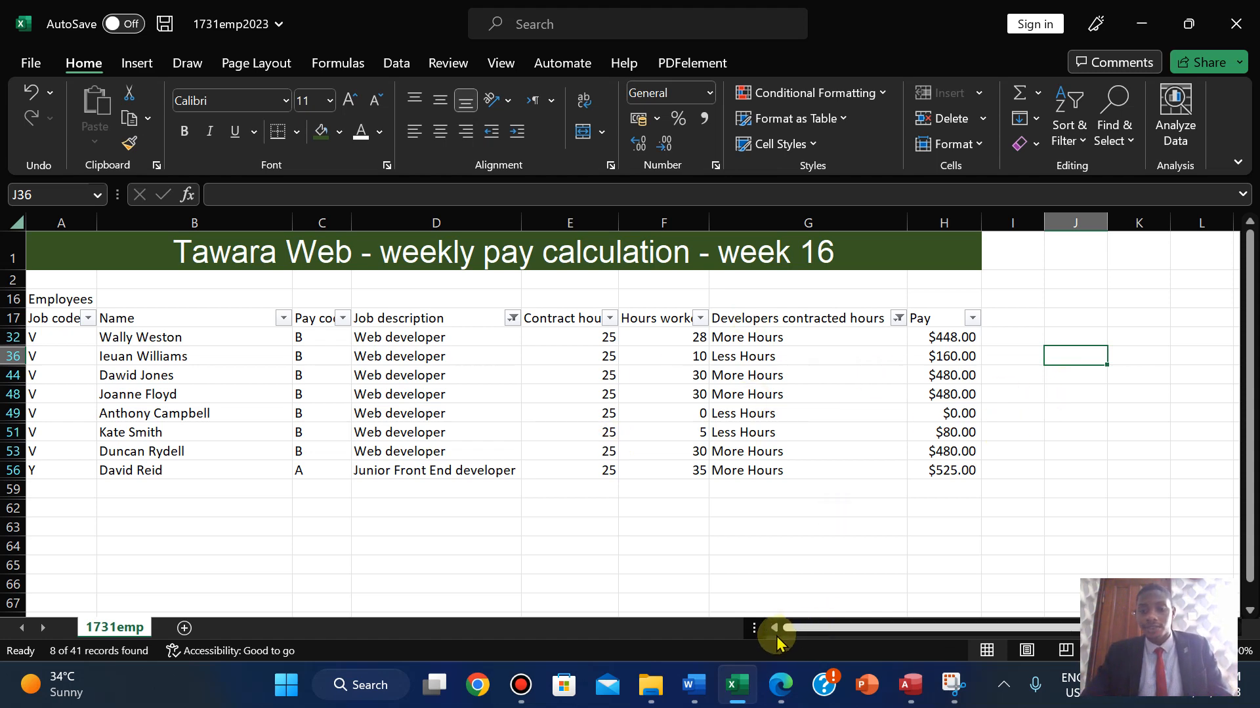
left_click(784, 683)
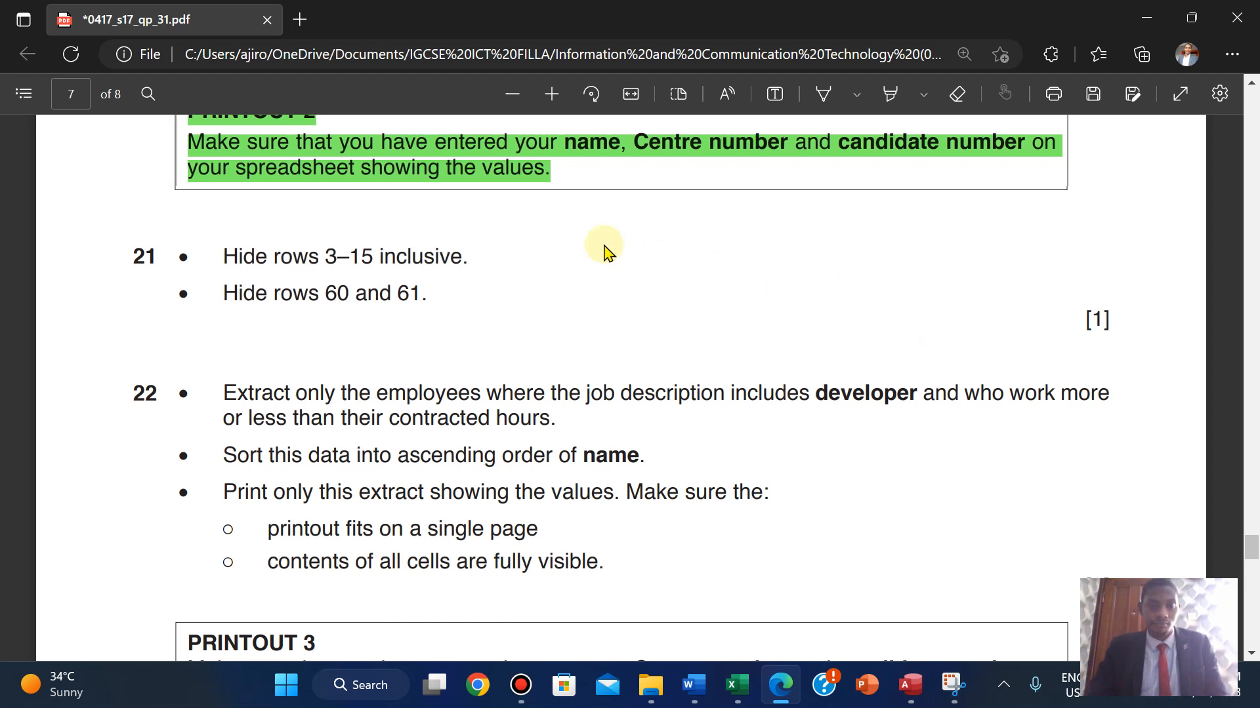
- Read question 22's sort and PRINTOUT 3 instructions, then return to Excel
scroll(604, 253, "down", 2)
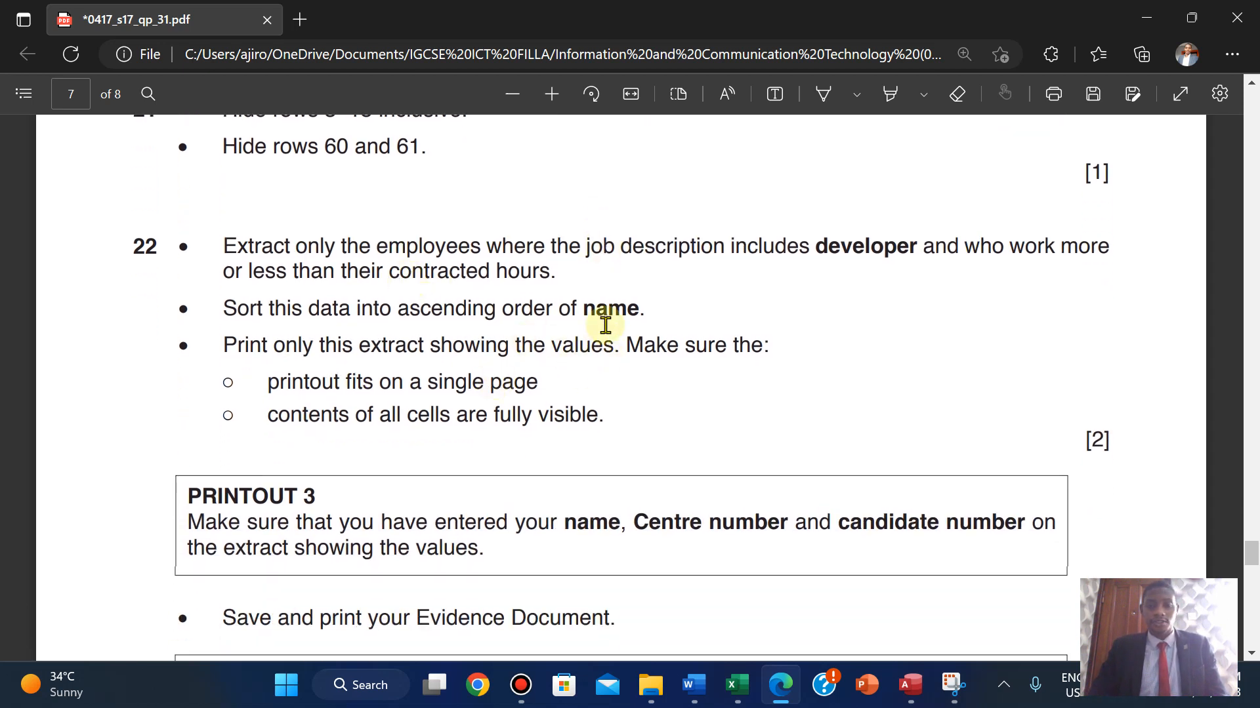
left_click(737, 696)
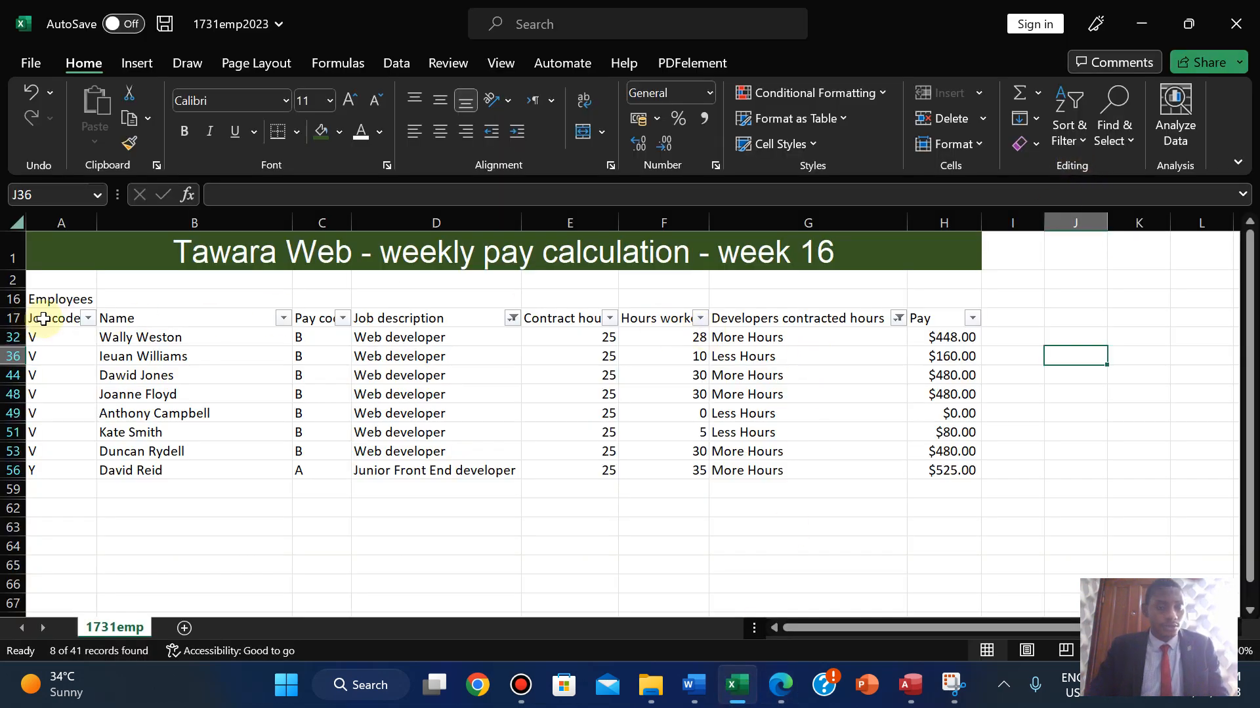
- Custom-sort the filtered extract with its header row by Name, A to Z
left_click_drag(44, 319, 951, 474)
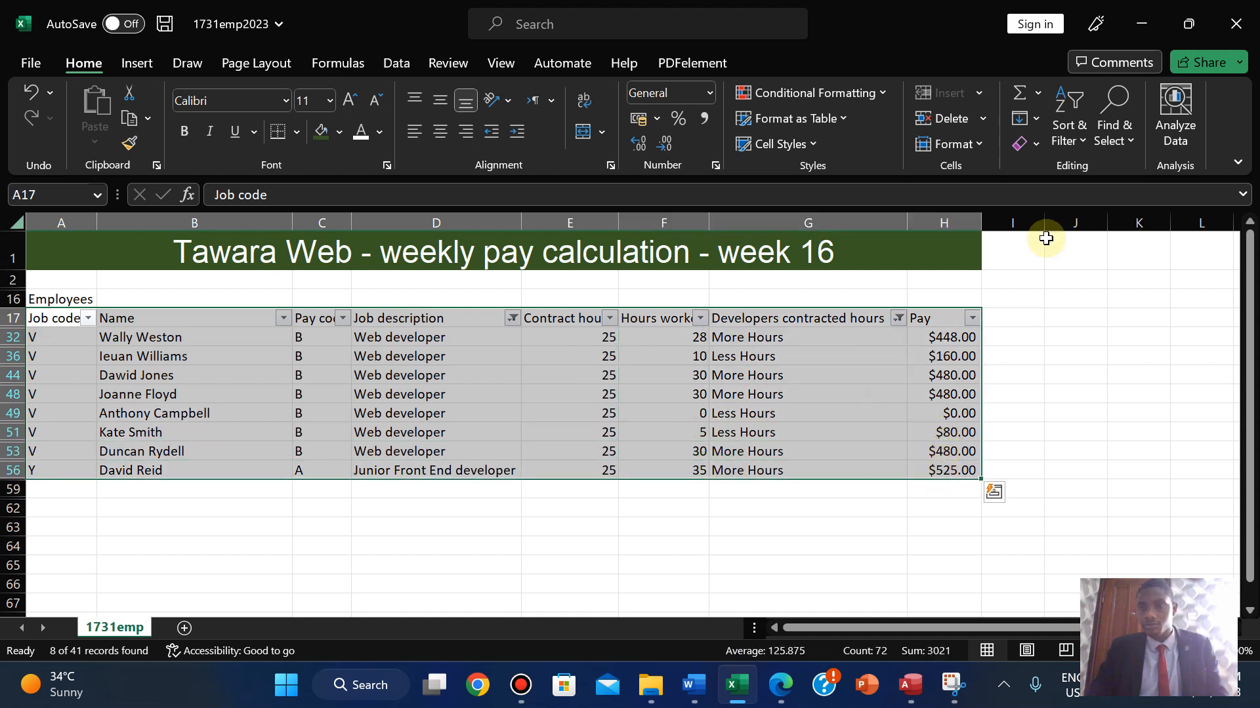
left_click(1078, 149)
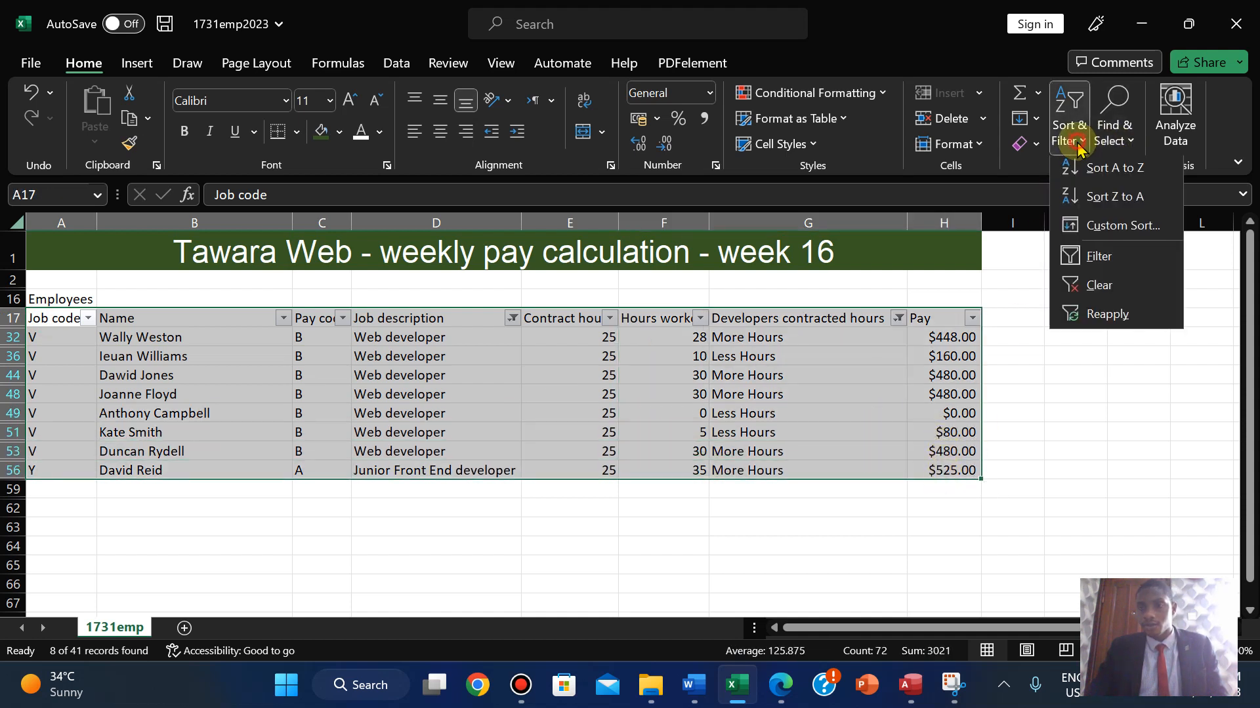
left_click(1102, 243)
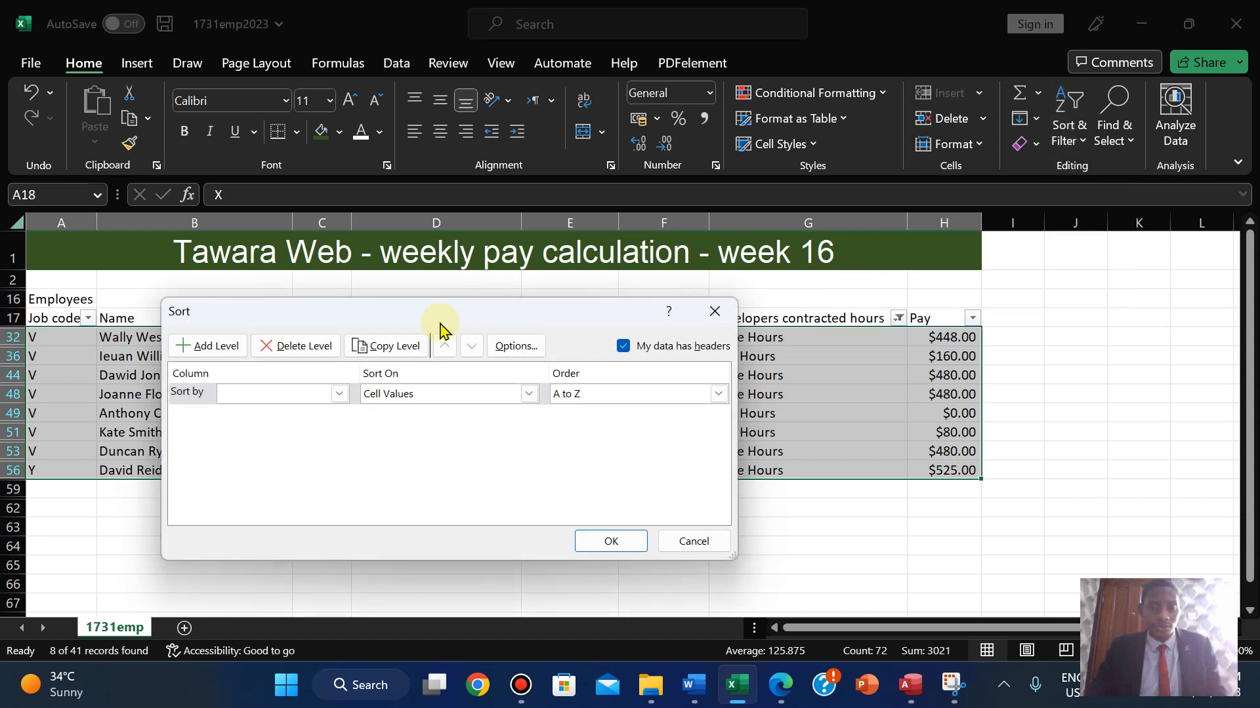
left_click(339, 394)
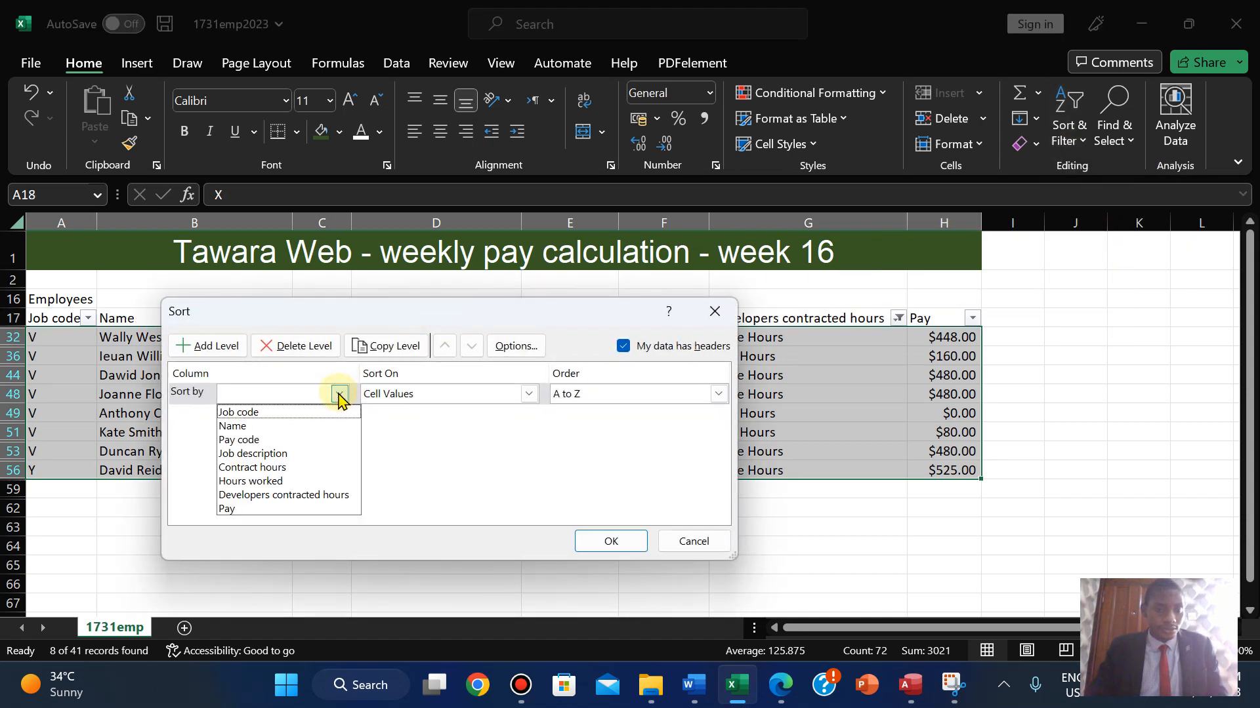
left_click(309, 426)
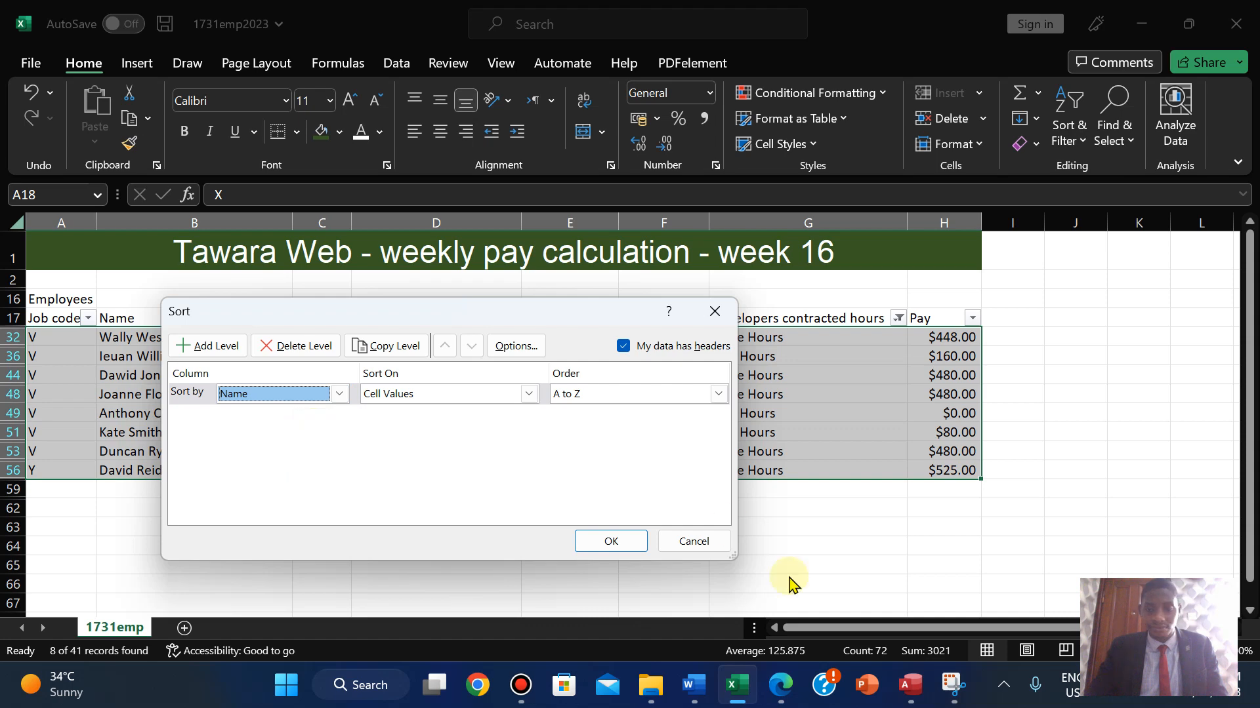
left_click(764, 686)
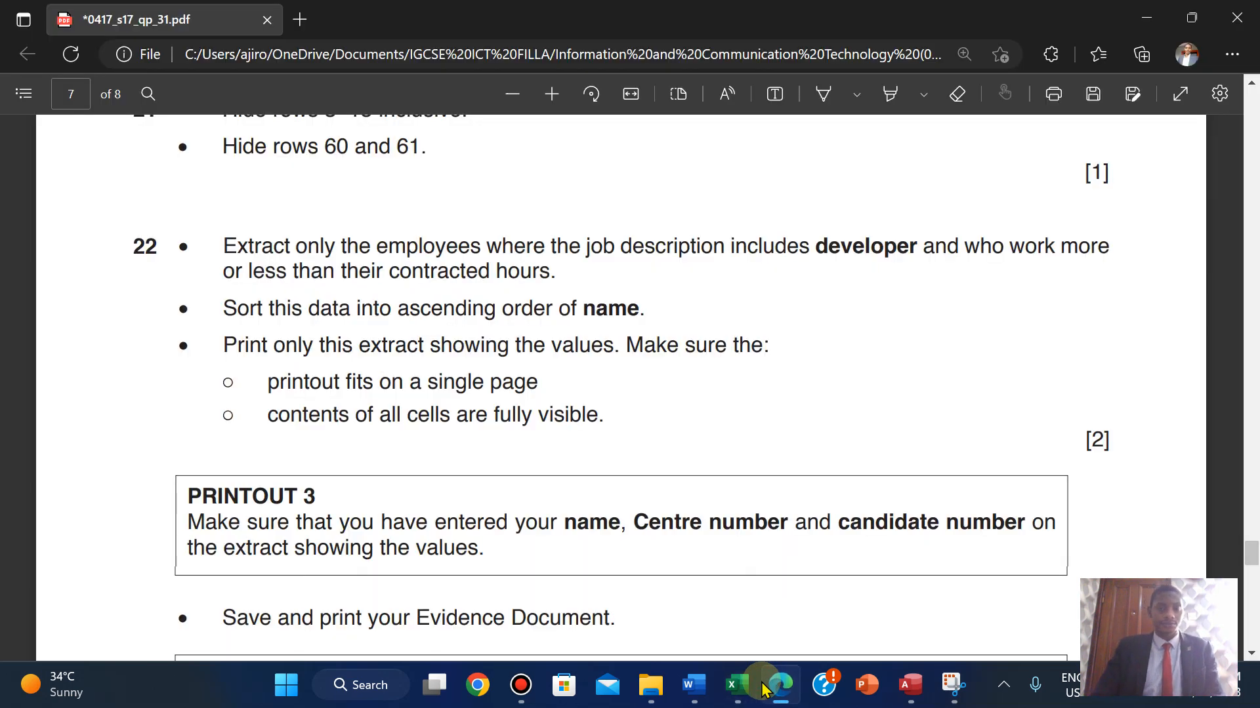
left_click(764, 686)
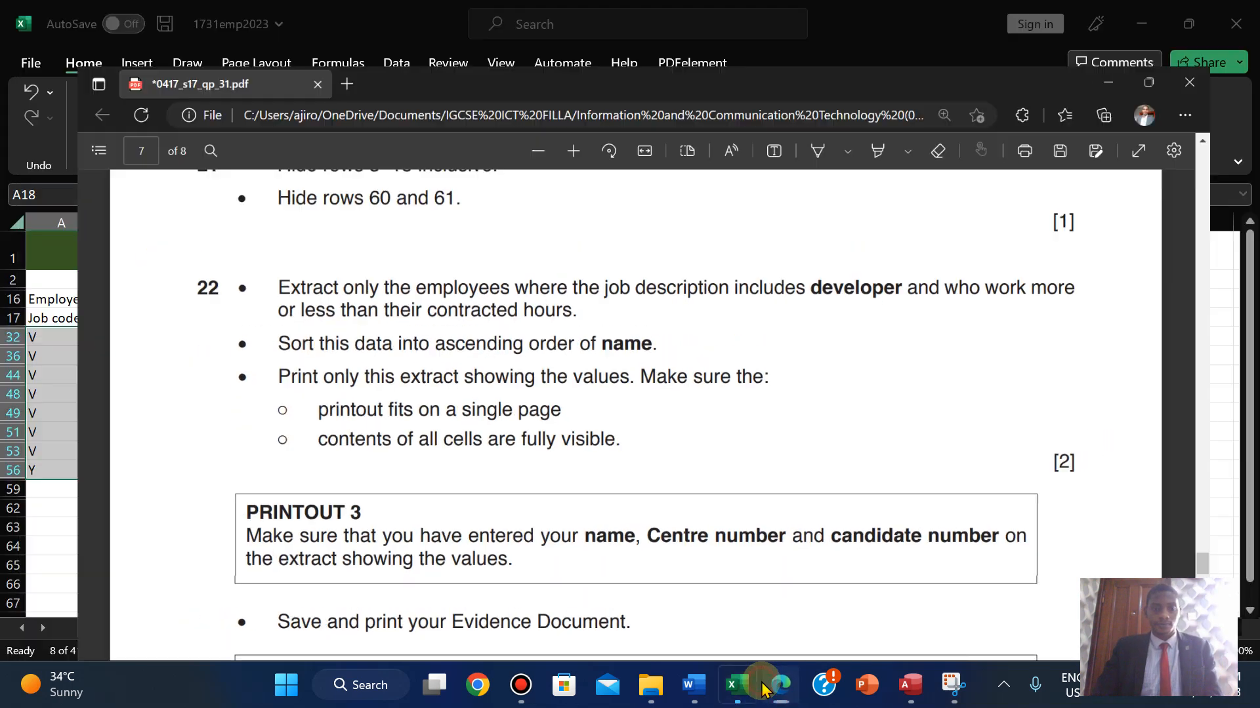
left_click(613, 542)
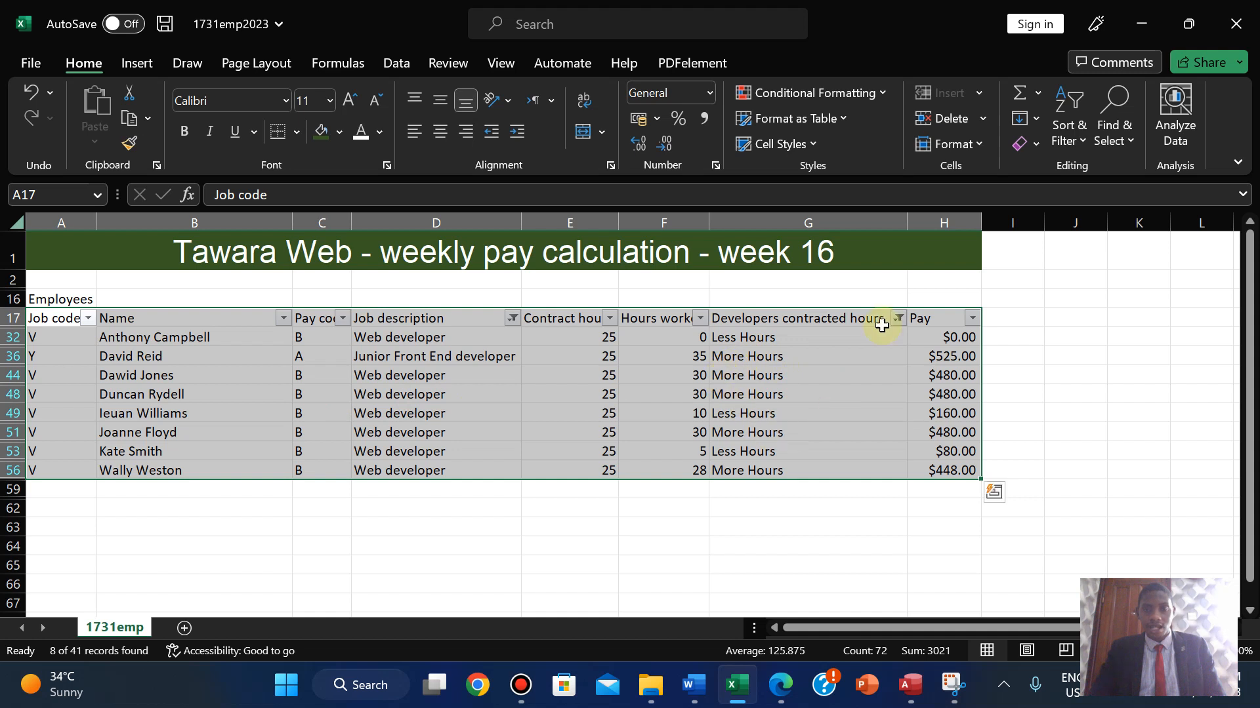
- Hide column G, Developers contracted hours, so Pay sits beside Hours worked
left_click(866, 224)
right_click(866, 224)
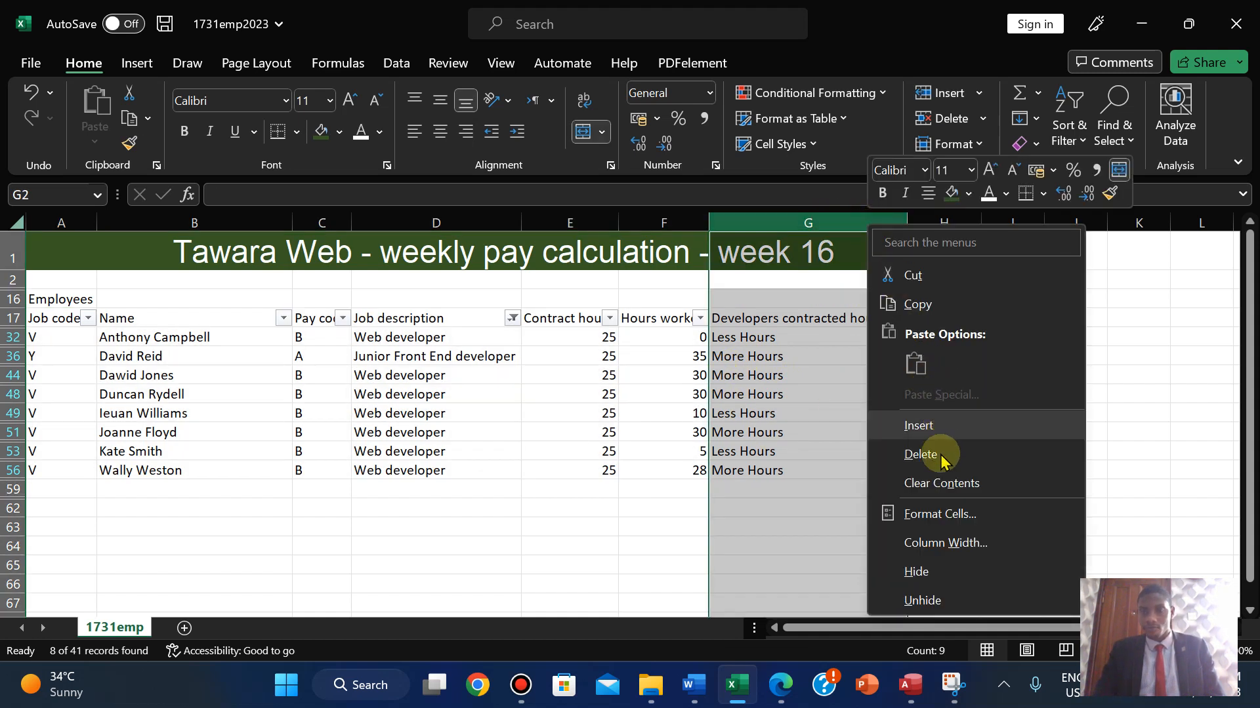
left_click(913, 573)
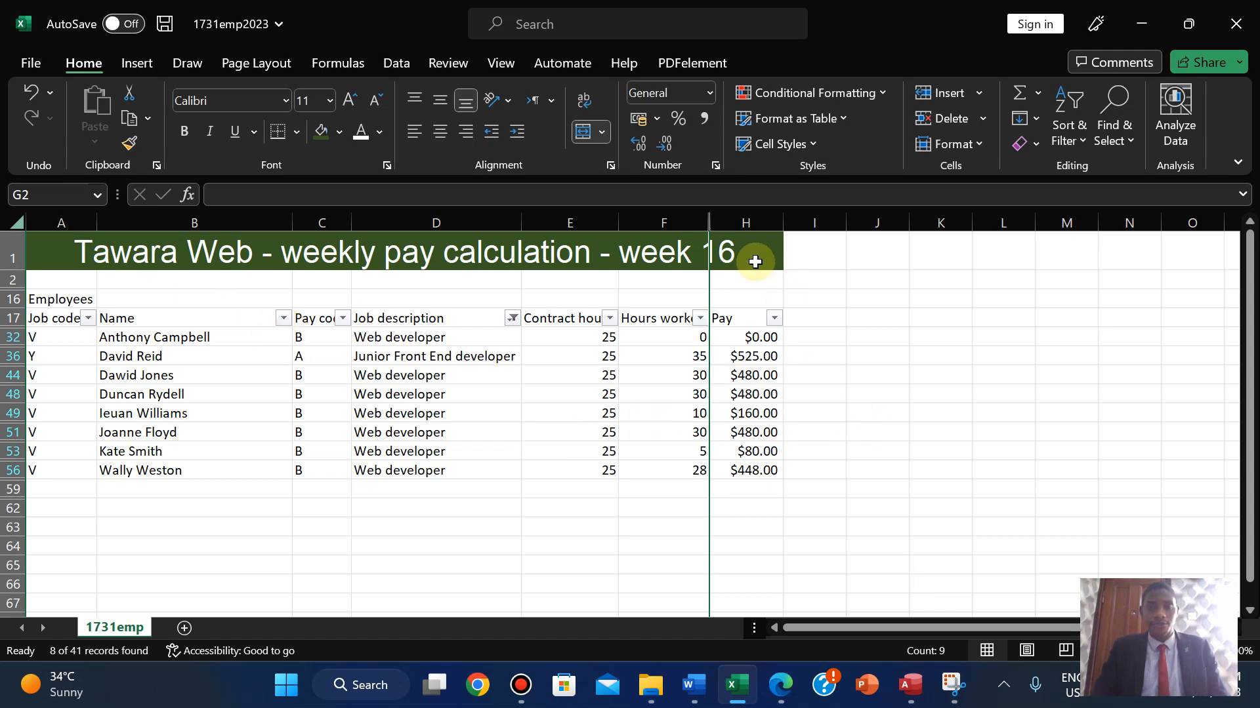
left_click(784, 689)
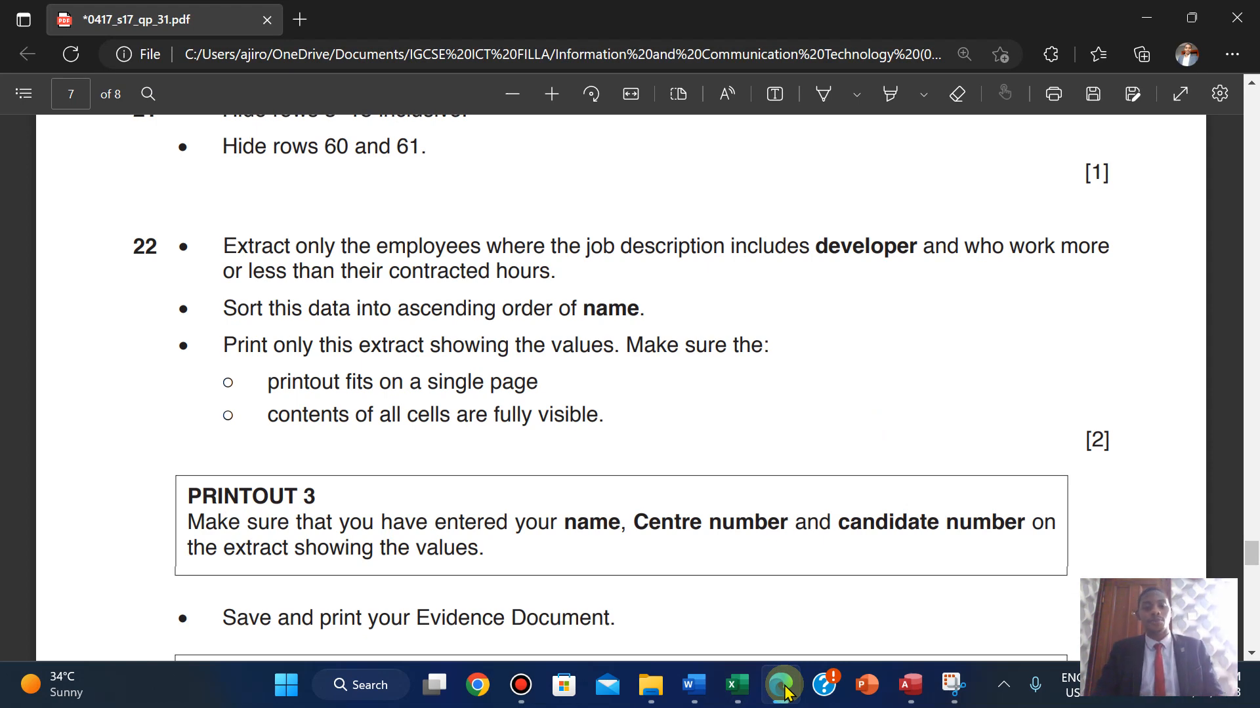
- Open the print preview and set scaling to Fit Sheet on One Page
left_click(782, 689)
left_click(33, 64)
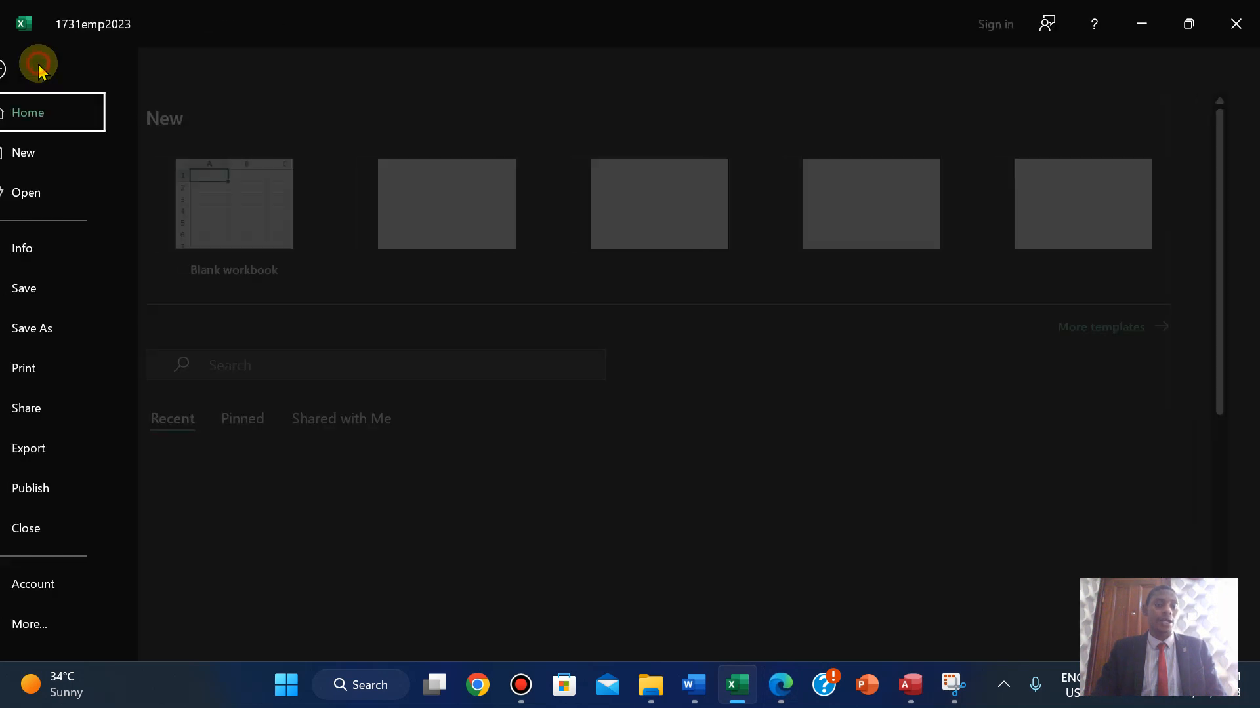
left_click(54, 369)
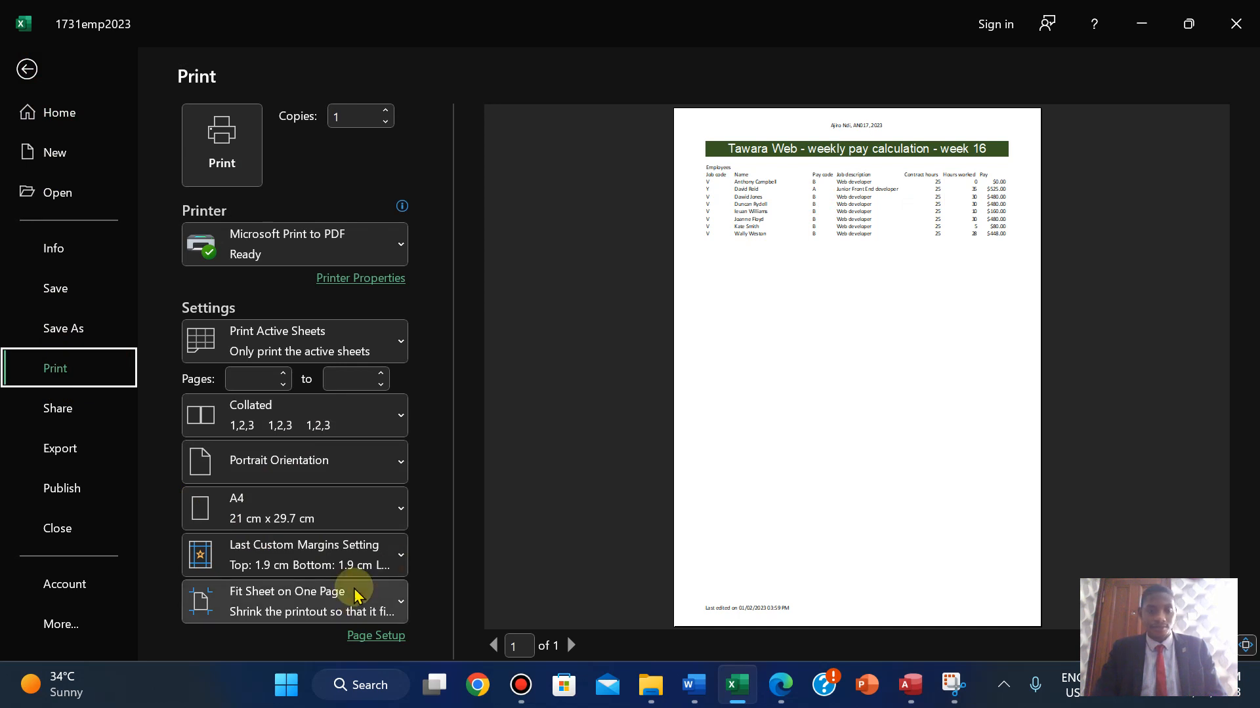
left_click(354, 596)
left_click(321, 357)
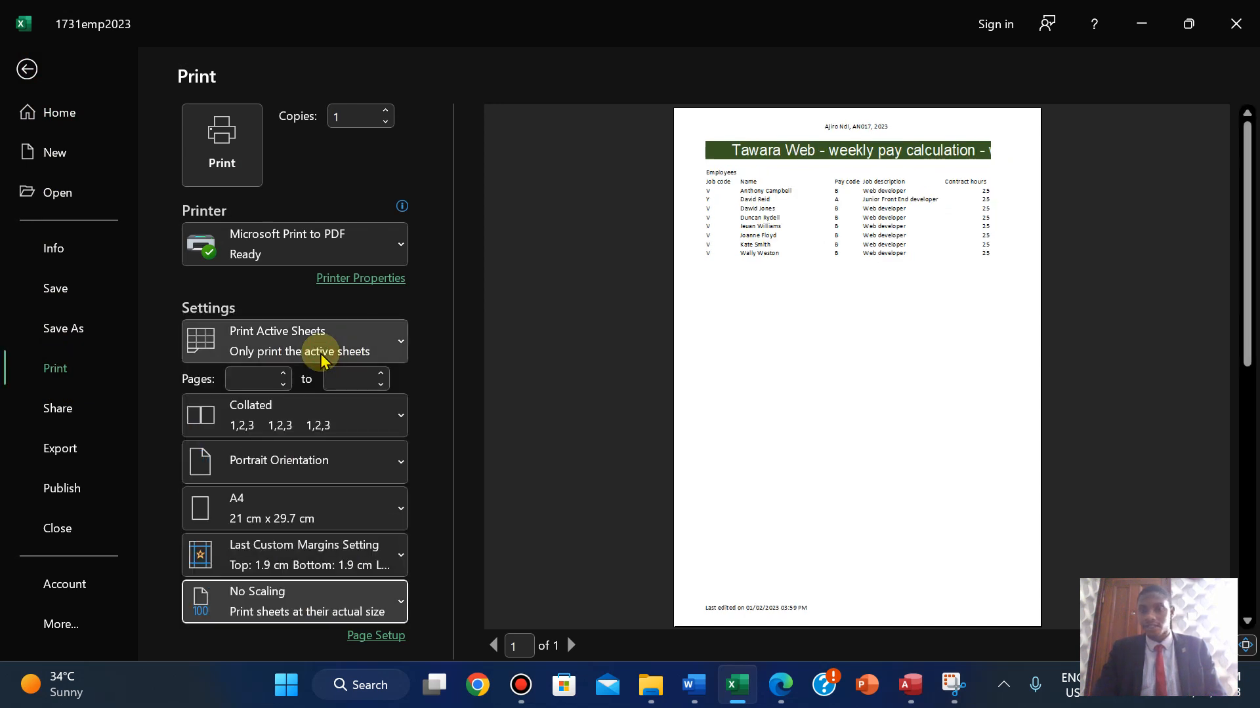
left_click(292, 602)
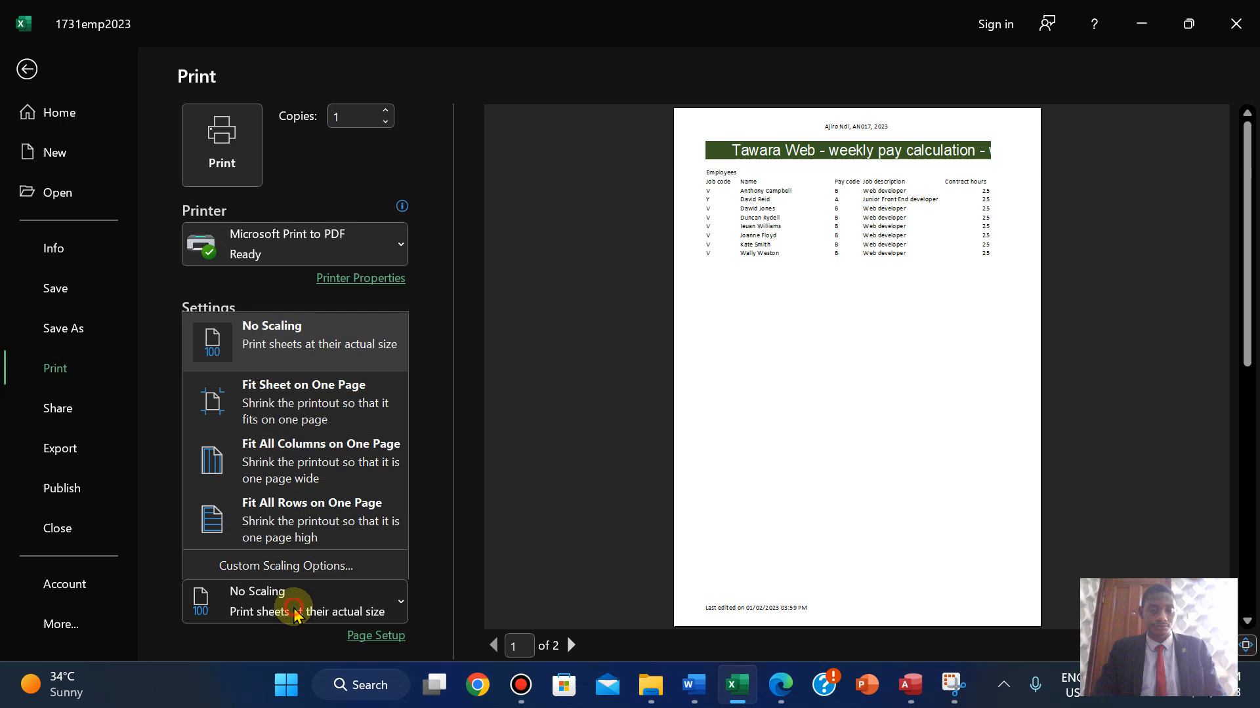
left_click(286, 397)
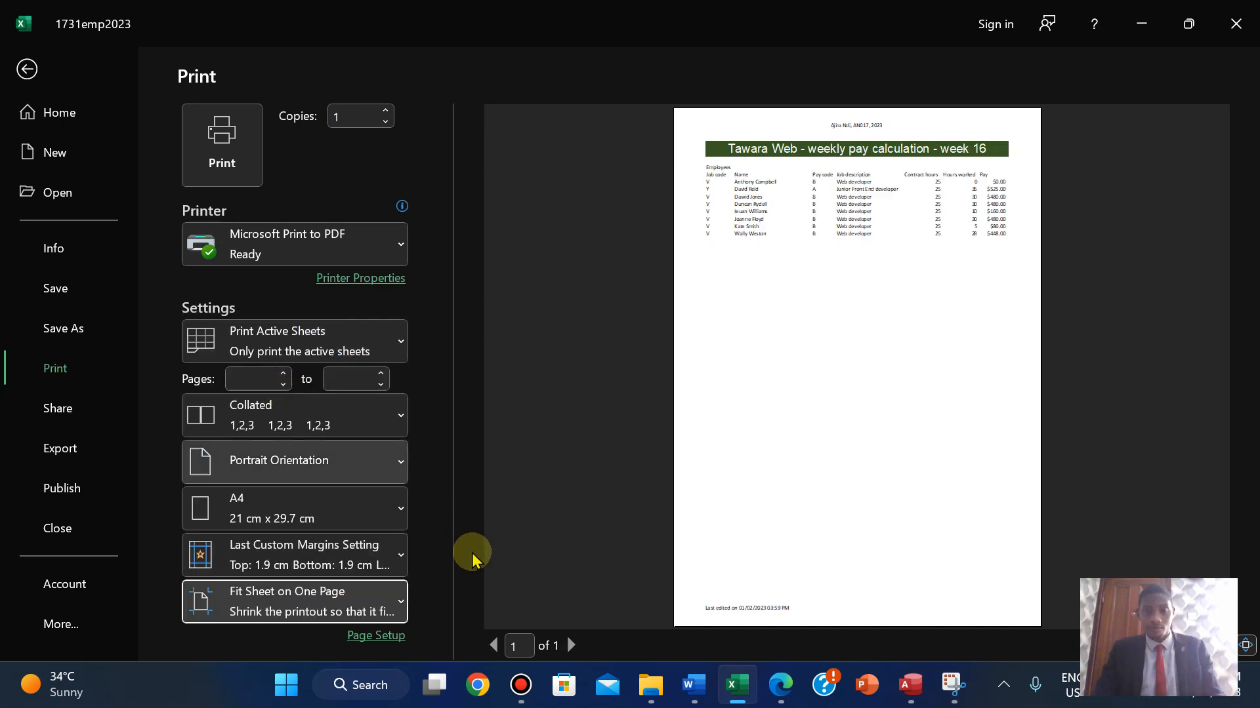
- Compare the print preview against the exam paper's printing requirements
mouse_move(700, 692)
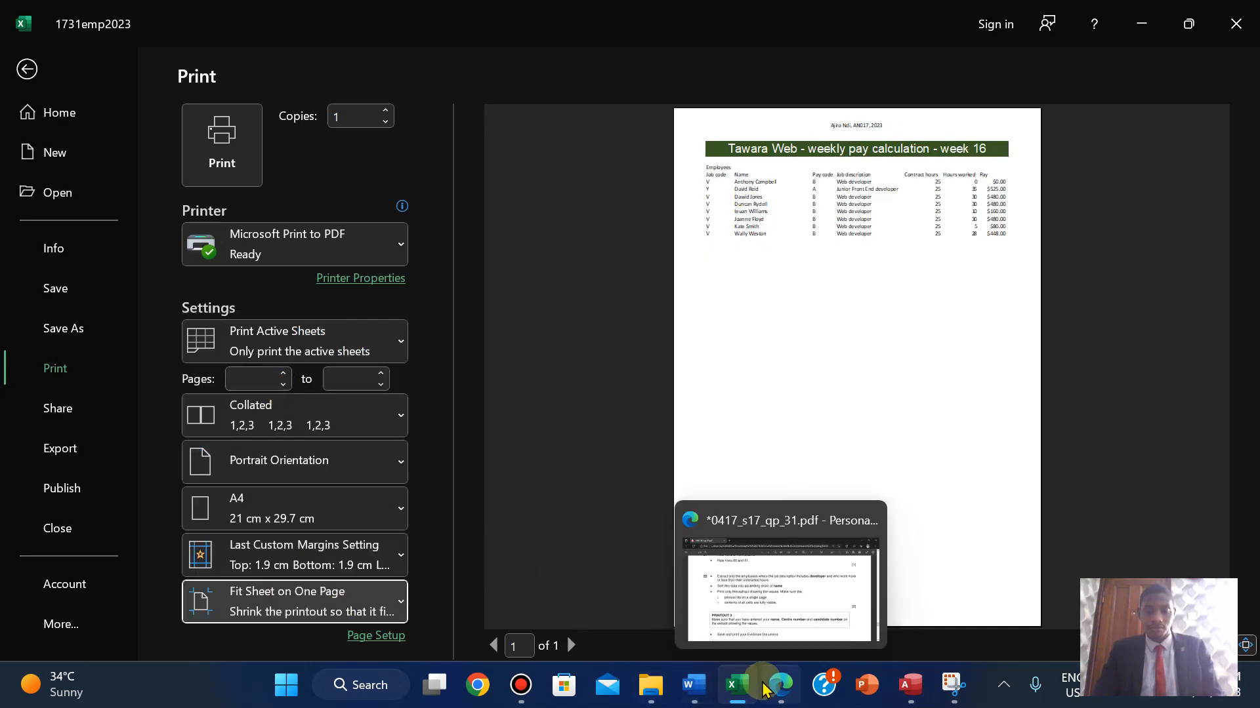
left_click(765, 690)
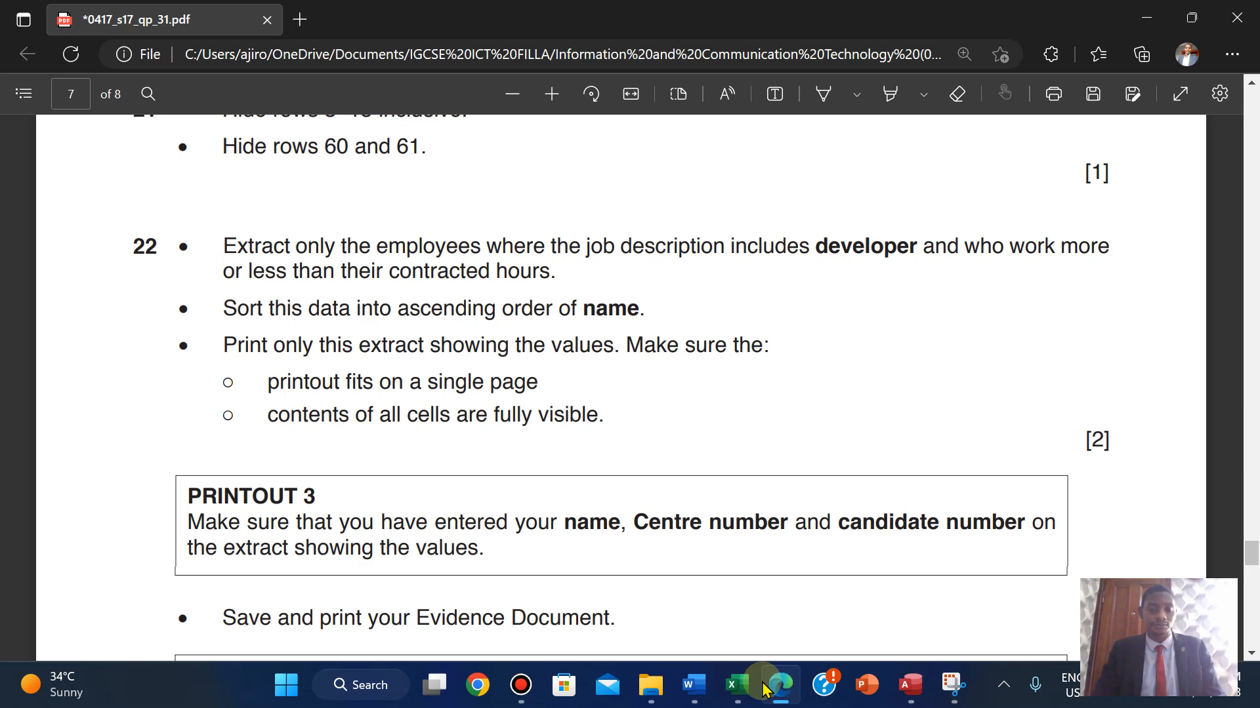
left_click(764, 690)
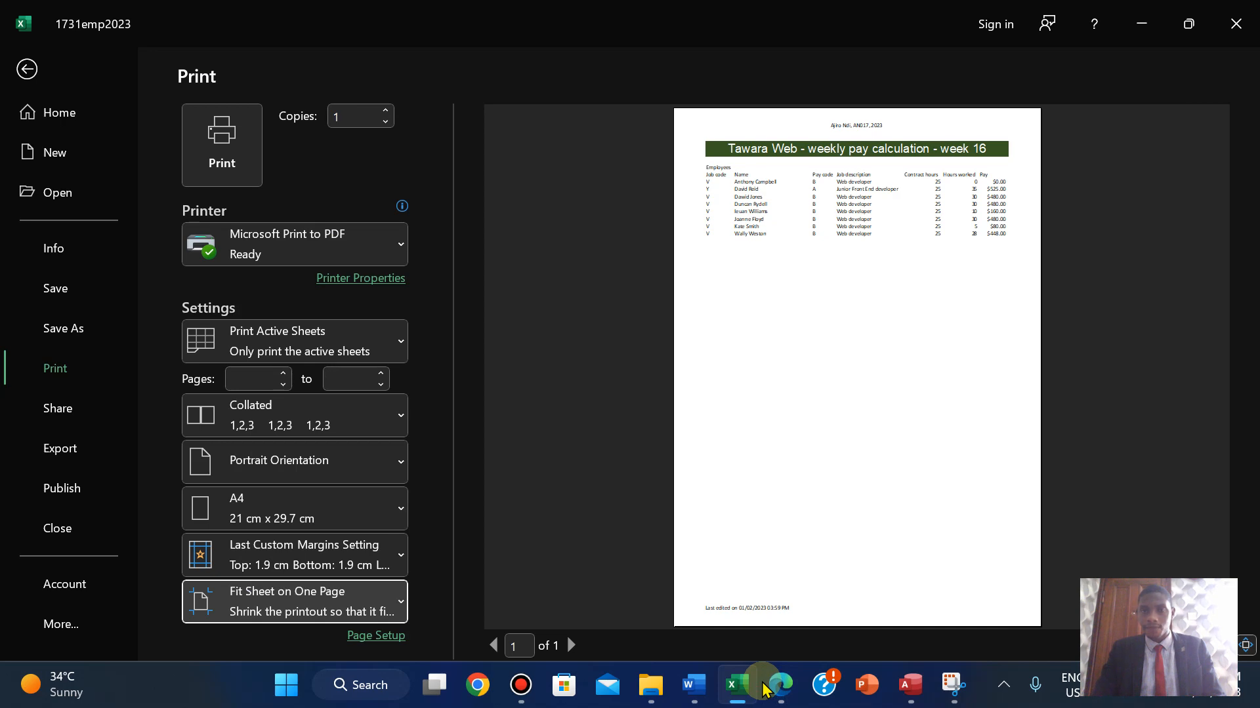
left_click(764, 690)
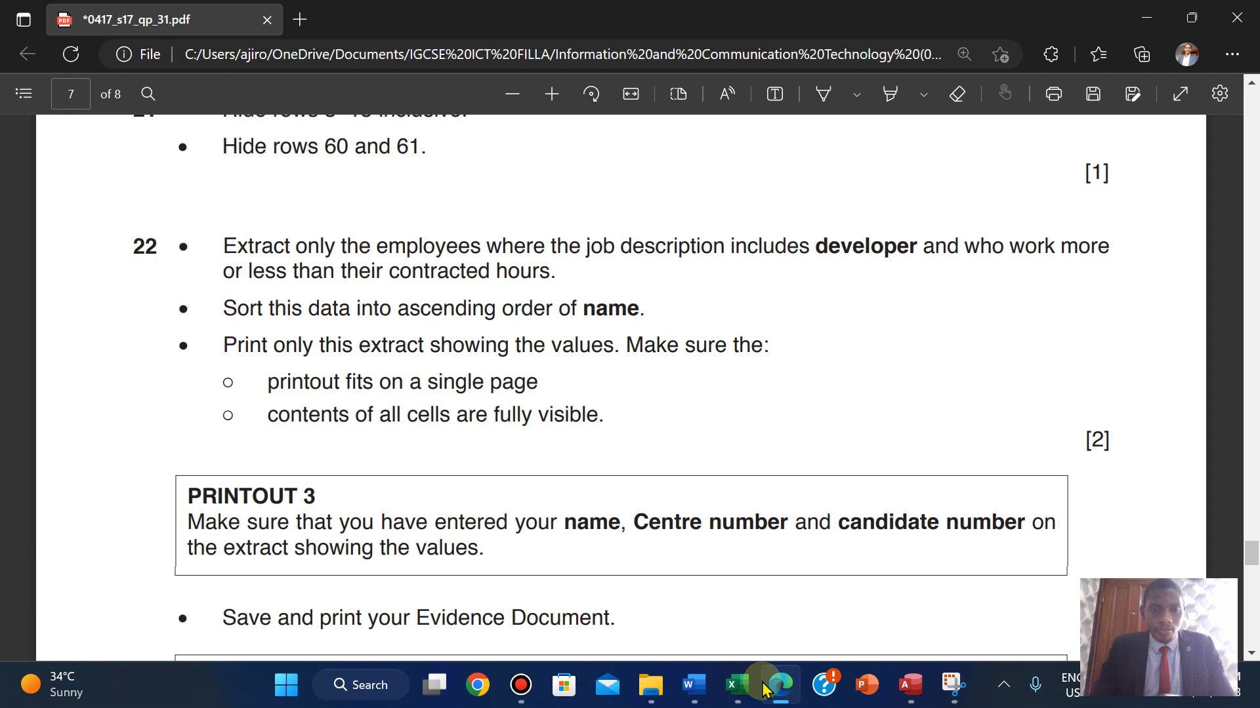
left_click(764, 690)
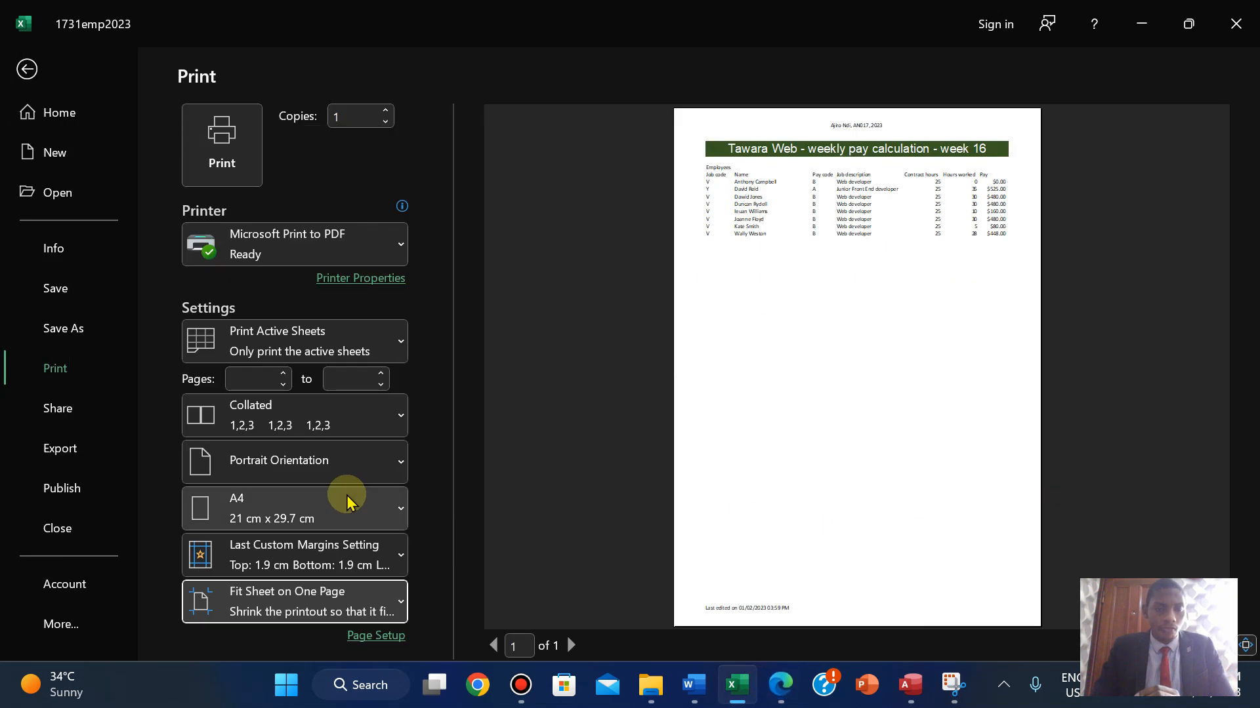
- Set the printout to Landscape orientation with Fit Sheet on One Page scaling
left_click(318, 460)
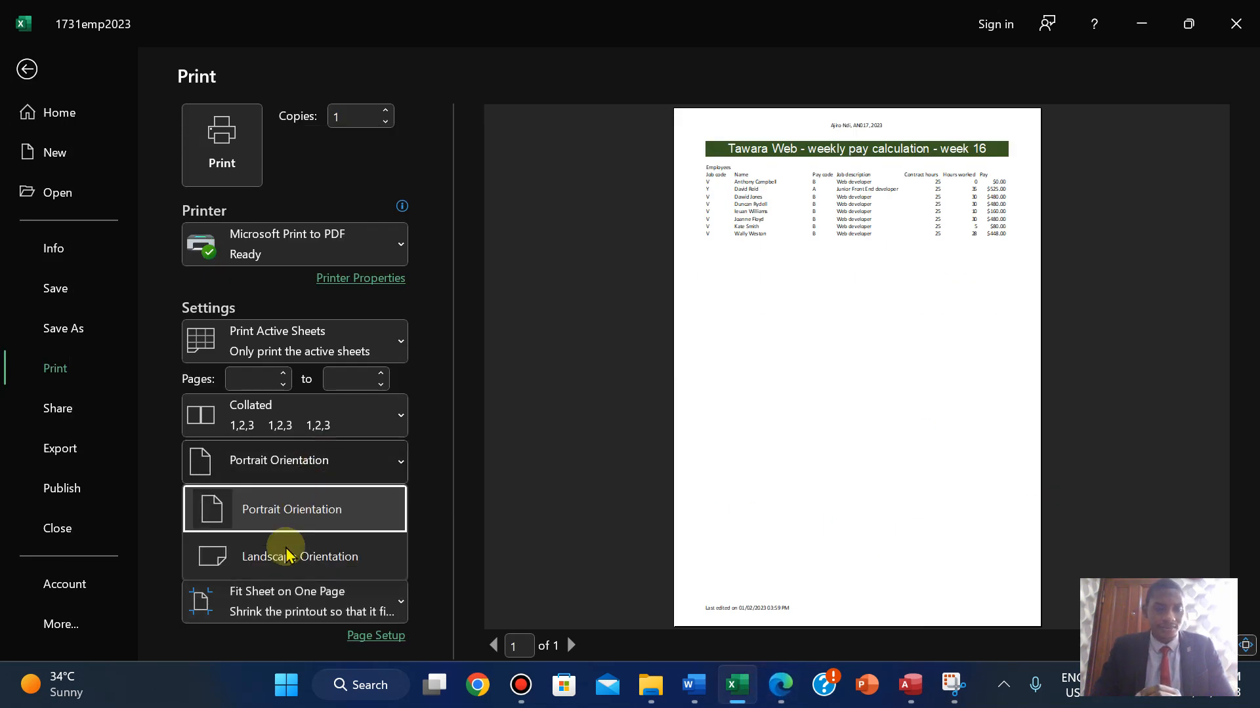
left_click(285, 560)
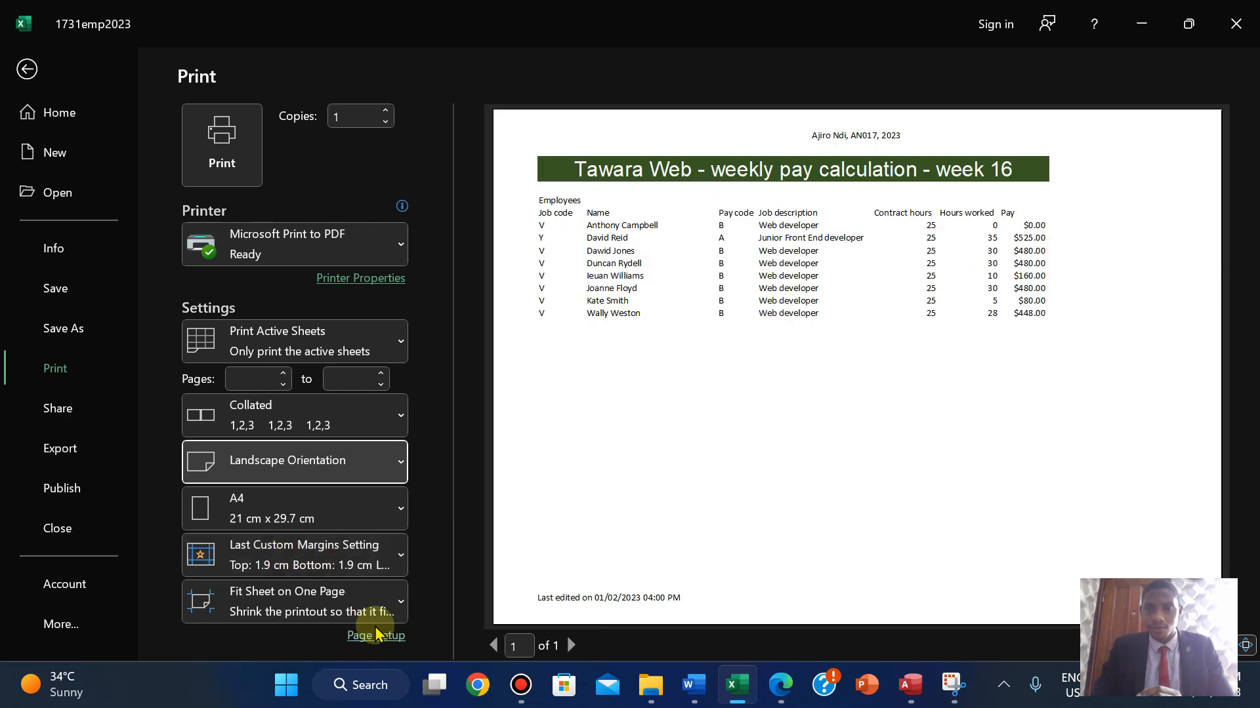
left_click(328, 608)
left_click(311, 364)
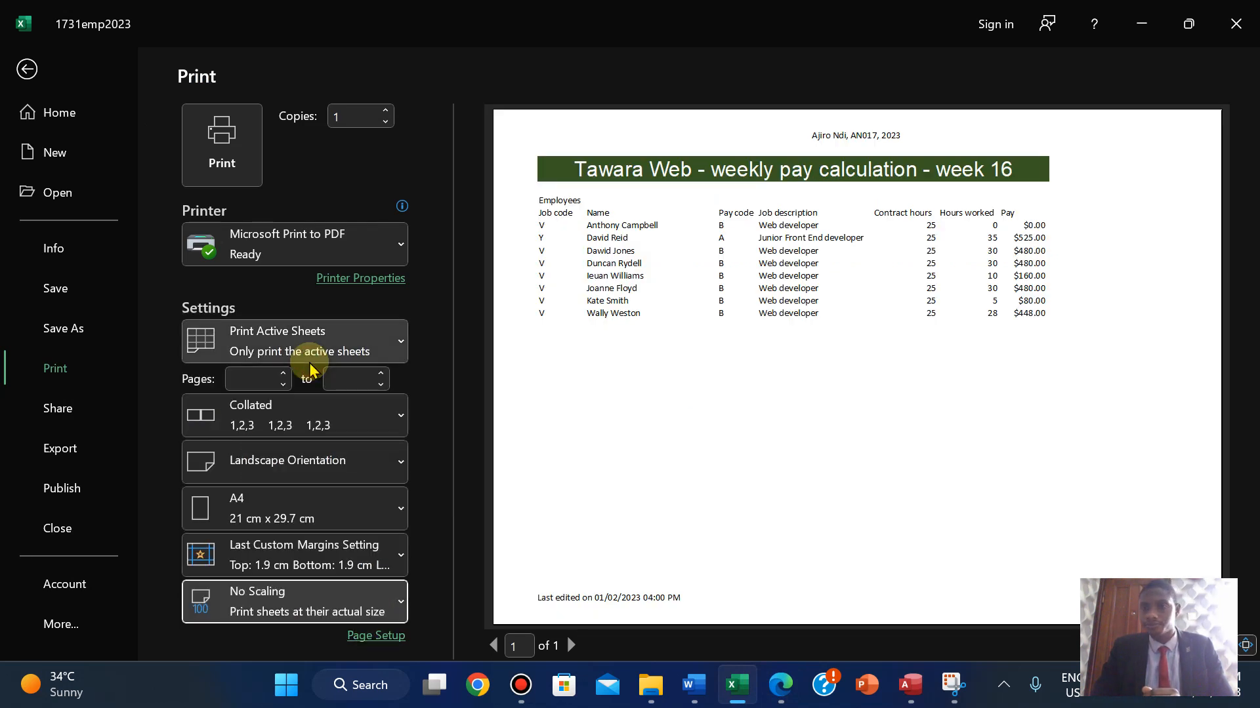
left_click(328, 609)
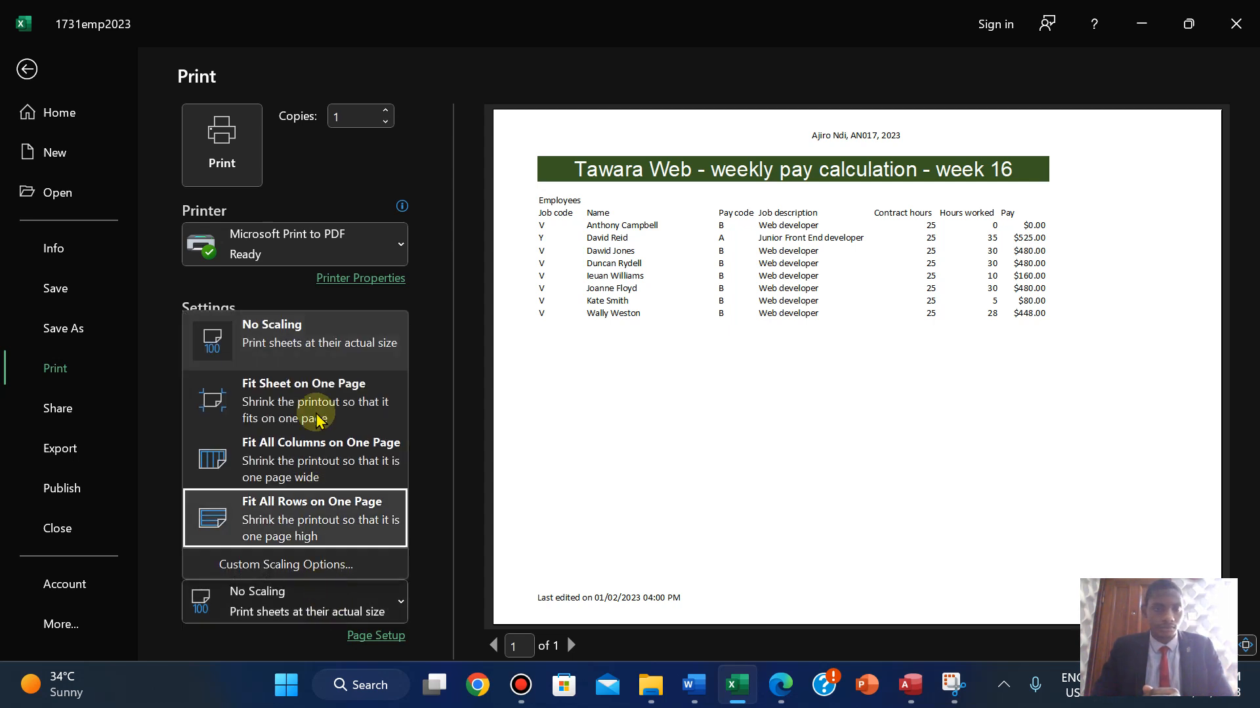
left_click(315, 389)
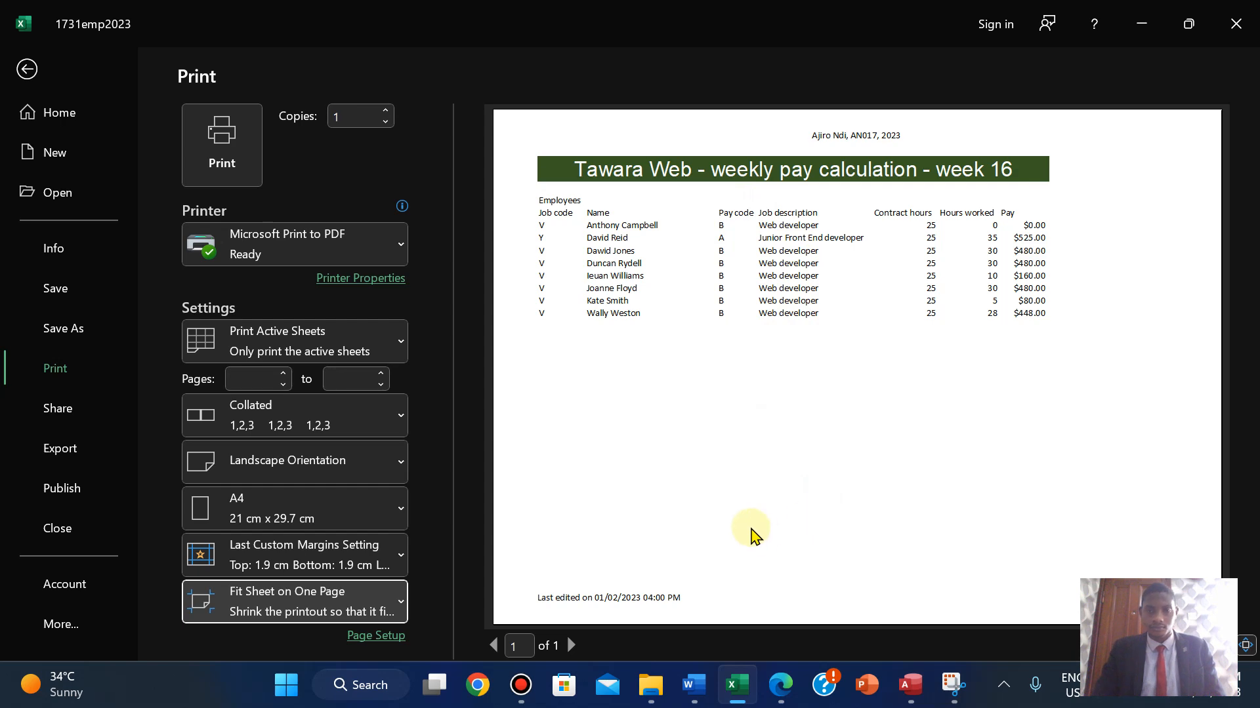
- Copy the PRINTOUT 3 label from the exam paper
left_click(780, 685)
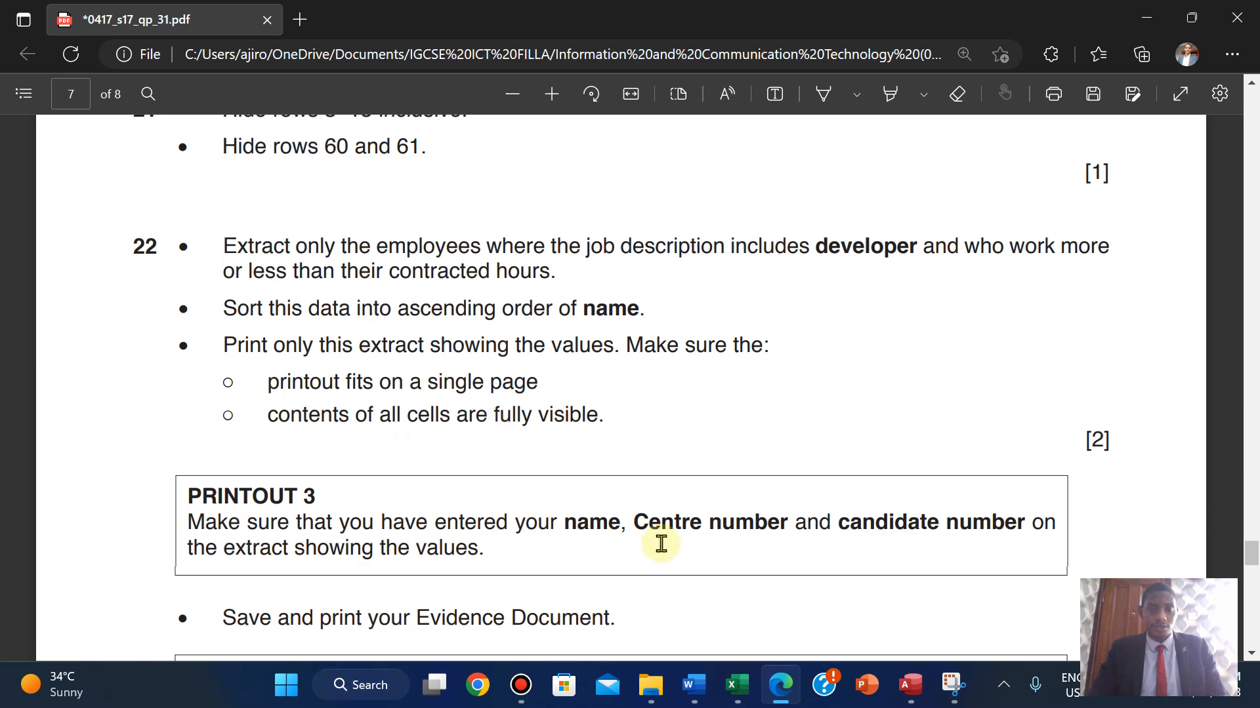
mouse_move(737, 685)
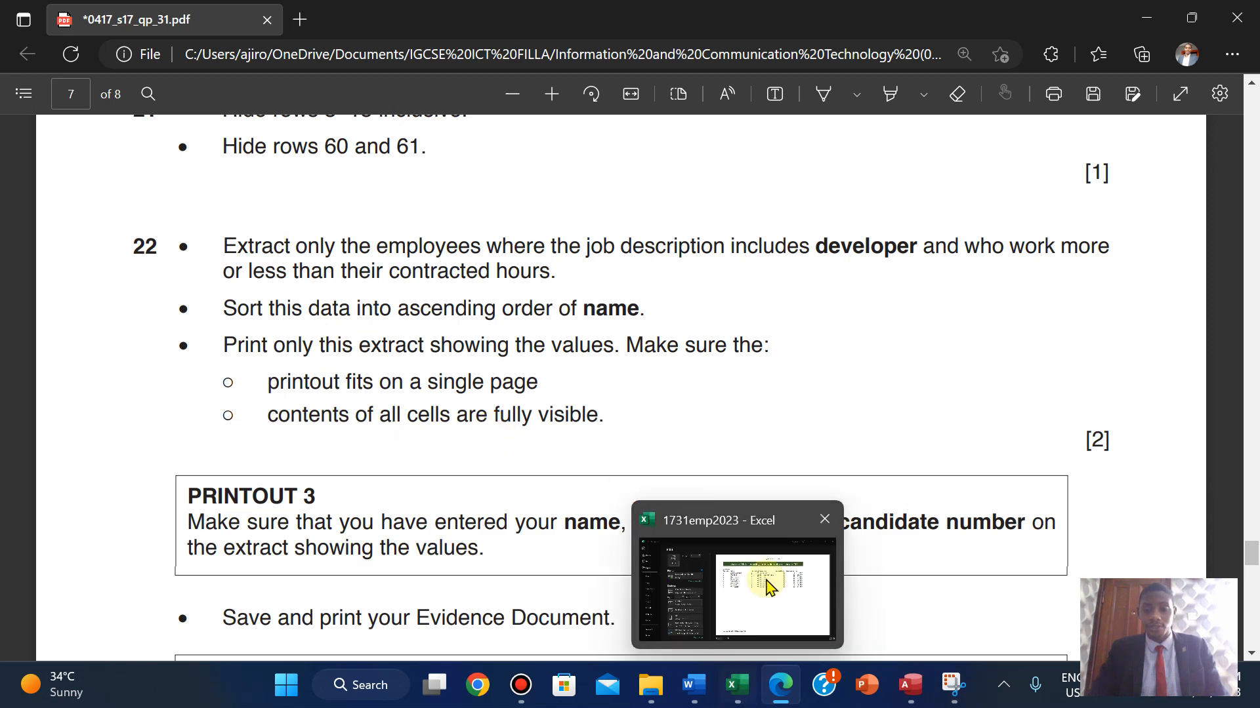
left_click(766, 582)
left_click(785, 689)
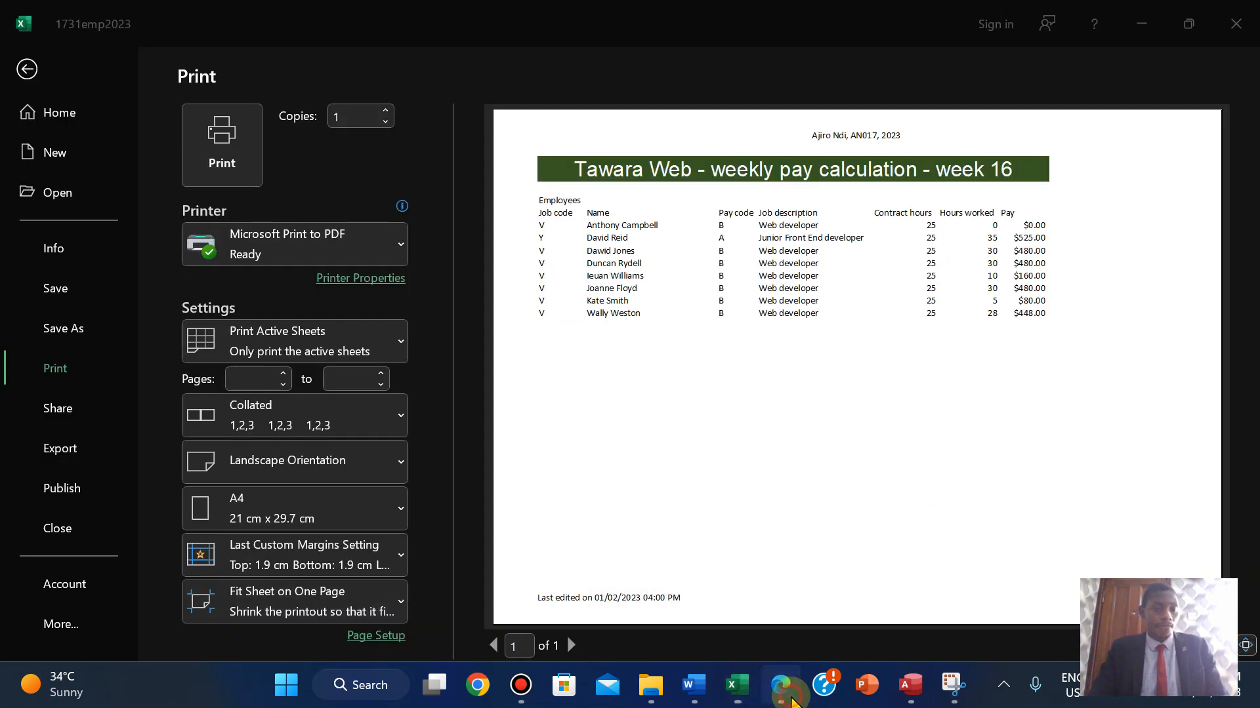
left_click_drag(190, 494, 314, 496)
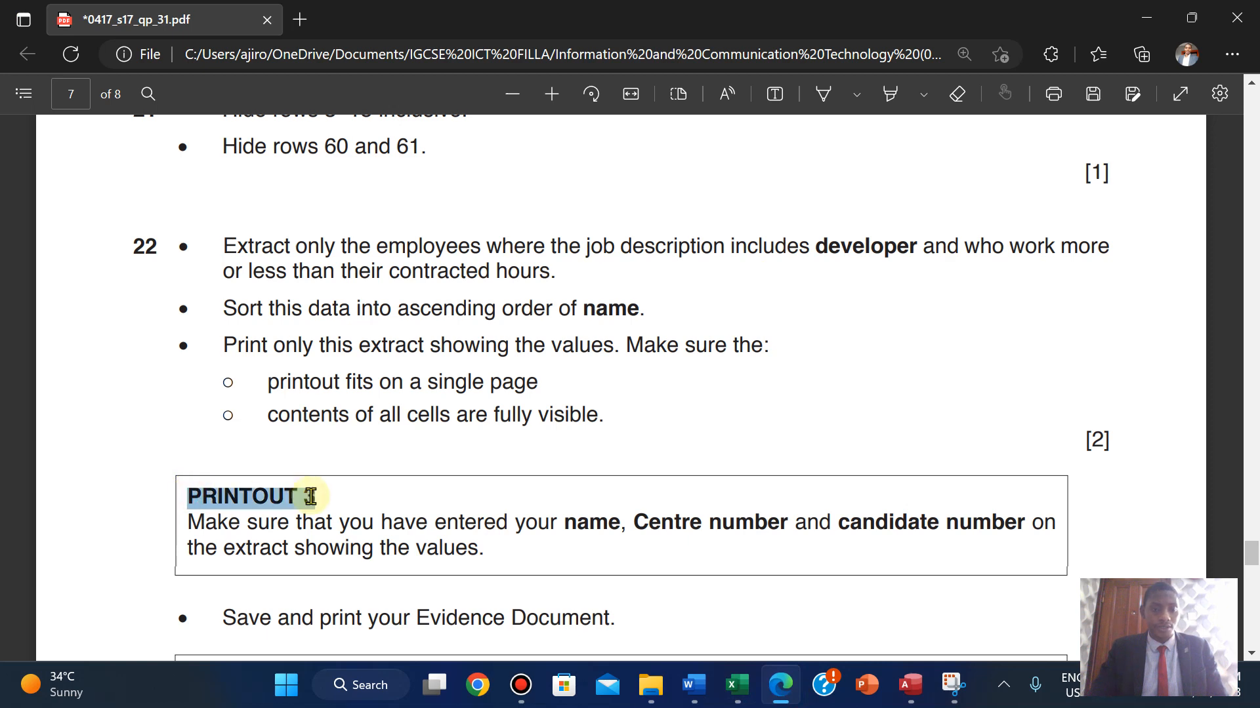
left_click(345, 344)
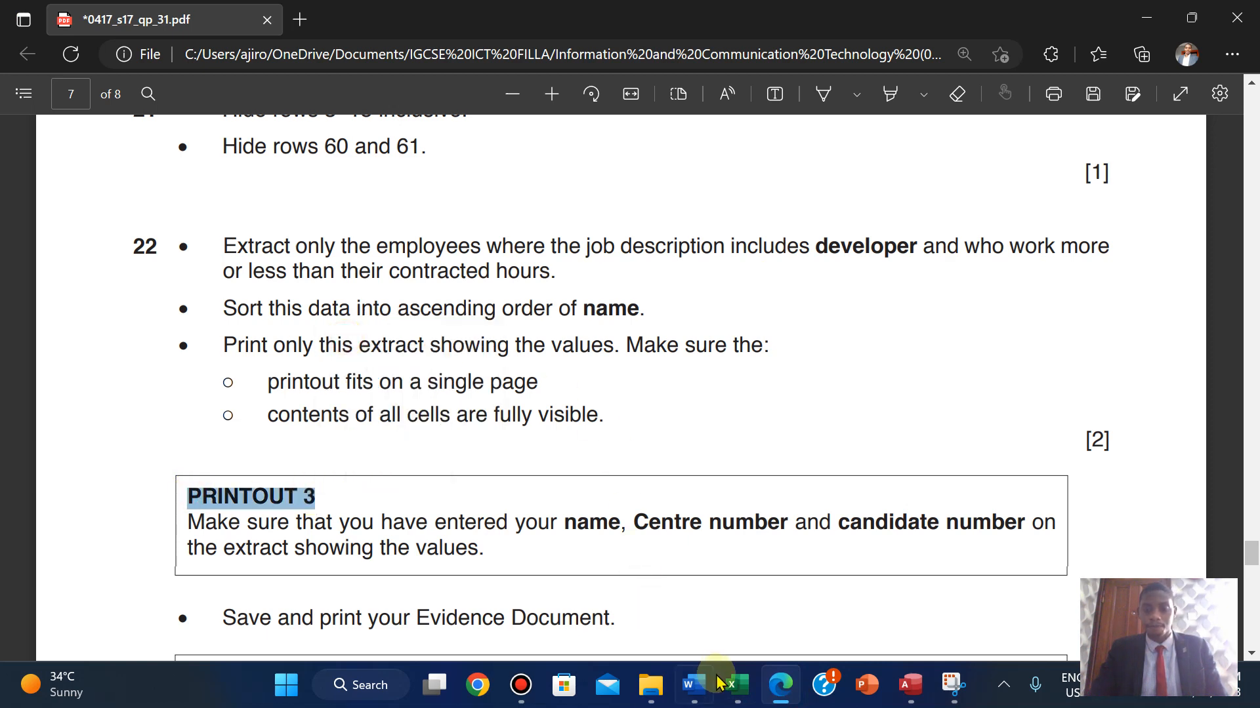
mouse_move(737, 685)
left_click(710, 616)
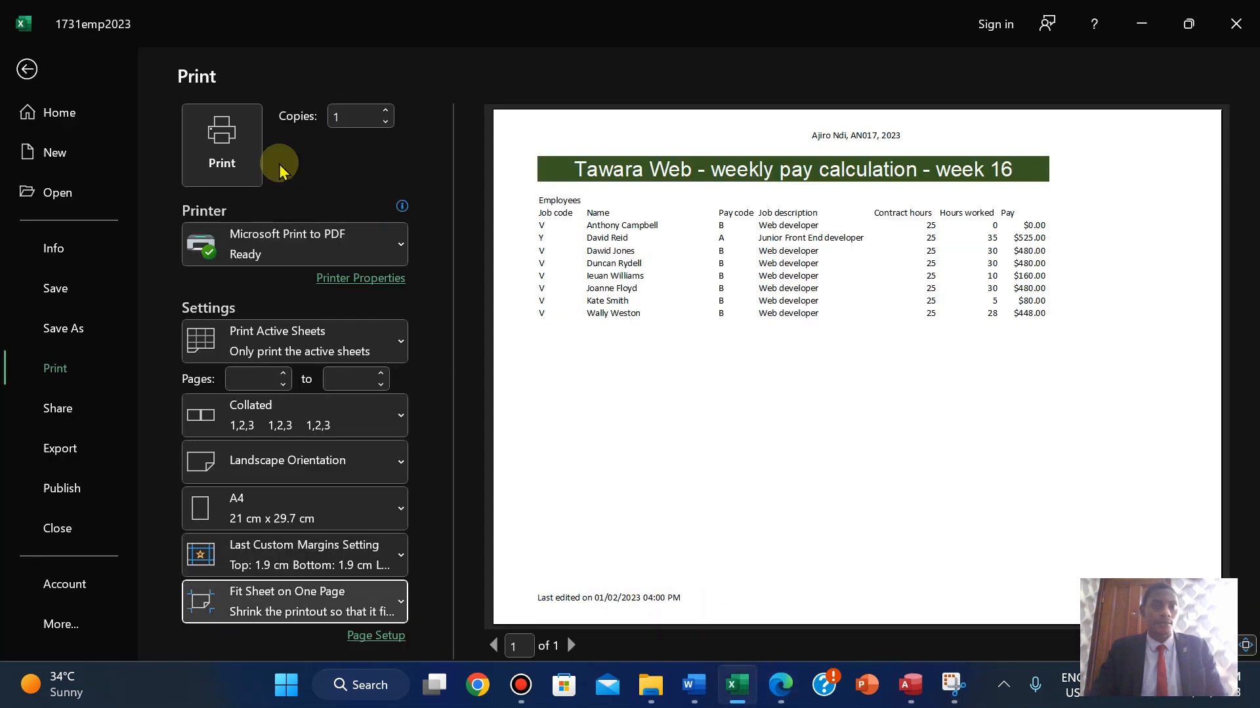
- Print the extract to PDF and save it as PRINTOUT 3
left_click(193, 131)
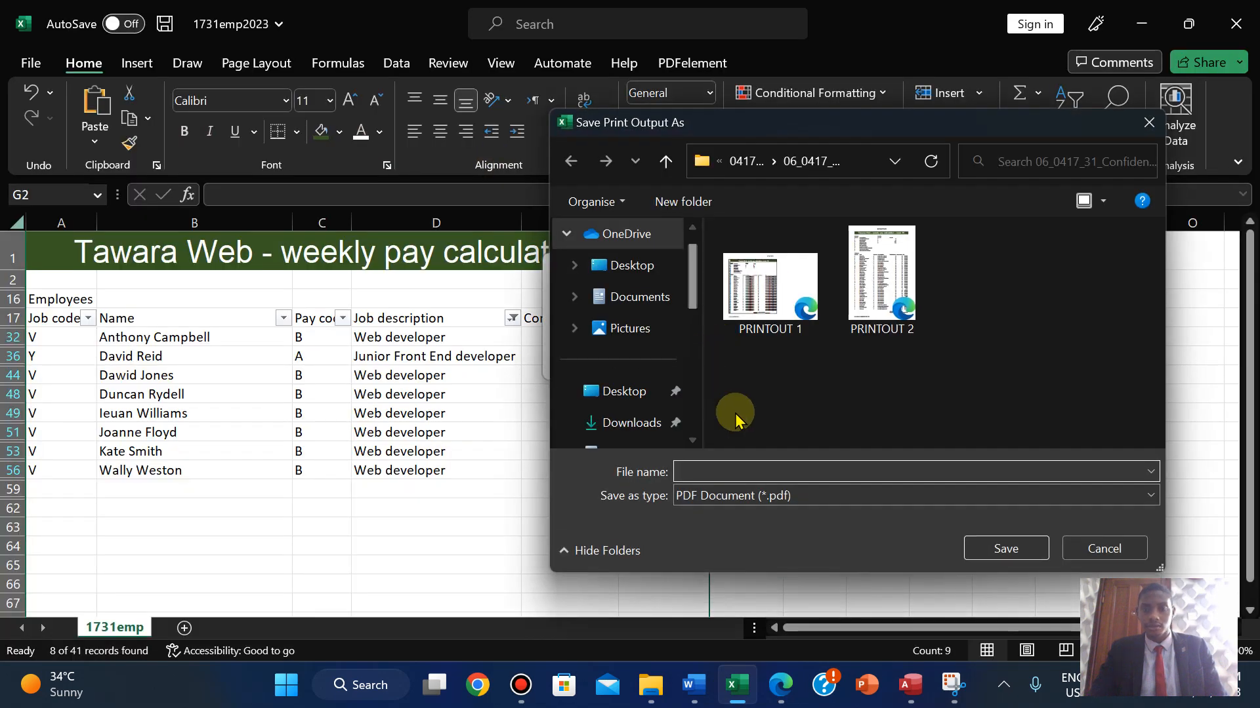
type("PRINTOUT 3")
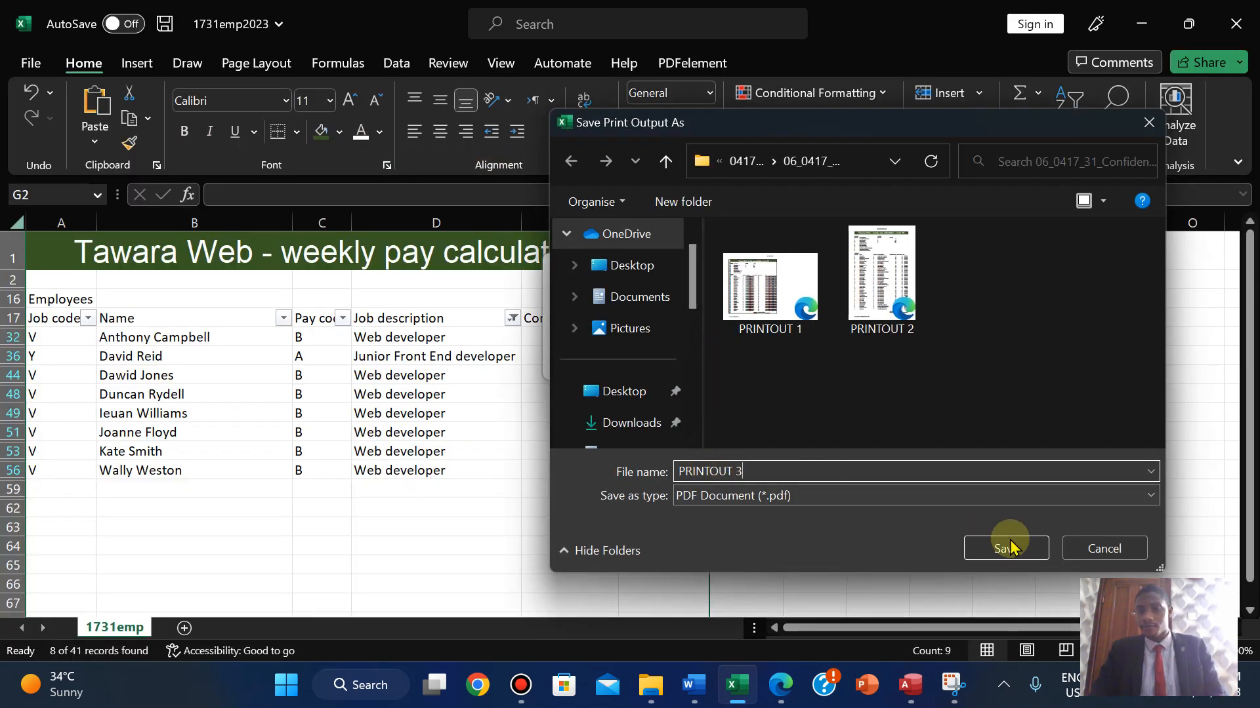
left_click(1003, 548)
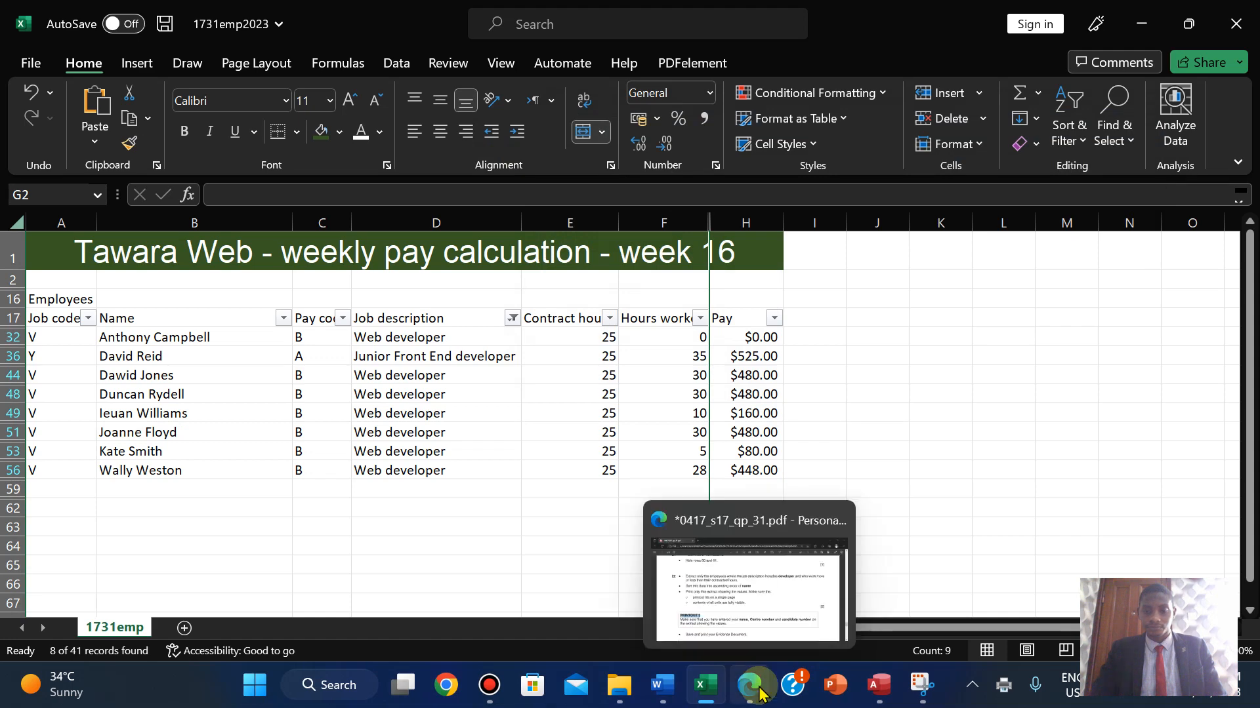
left_click(761, 689)
- Highlight question 22 through its PRINTOUT 3 box in green, then open PRINTOUT 1.pdf
key("Down")
key("Down")
key("Up")
key("Up")
key("Up")
key("Up")
key("Up")
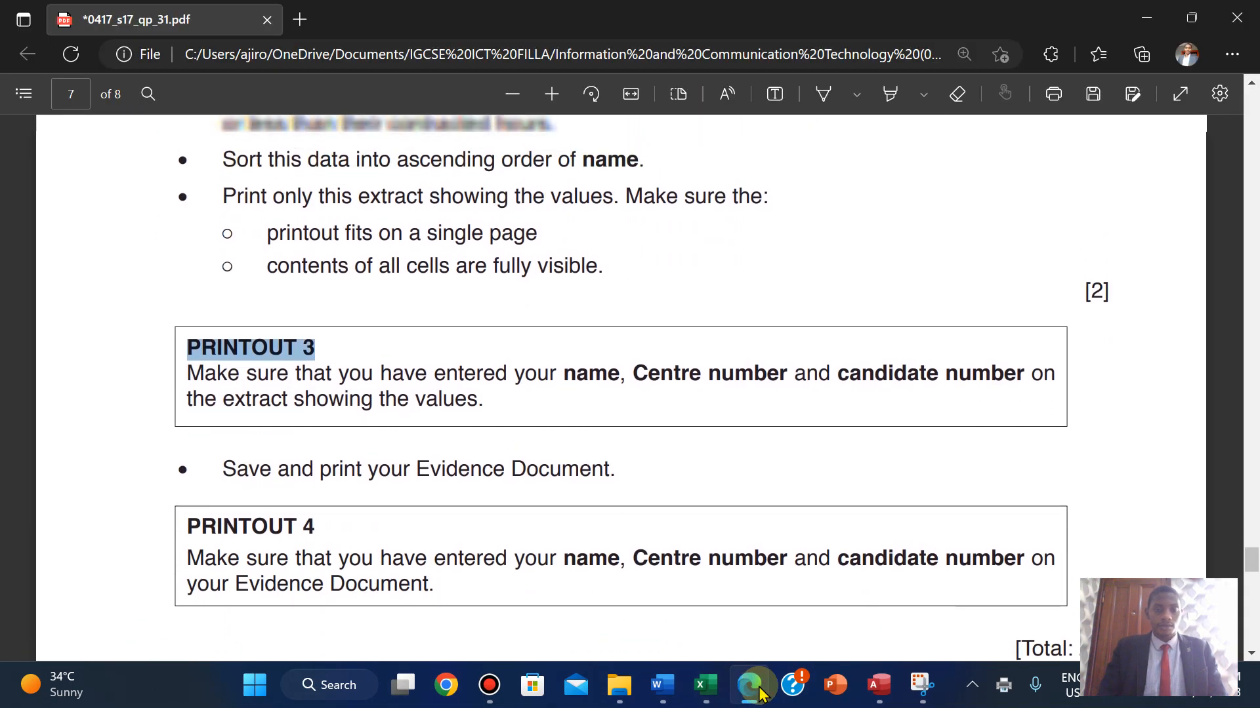
scroll(624, 502, "up", 3)
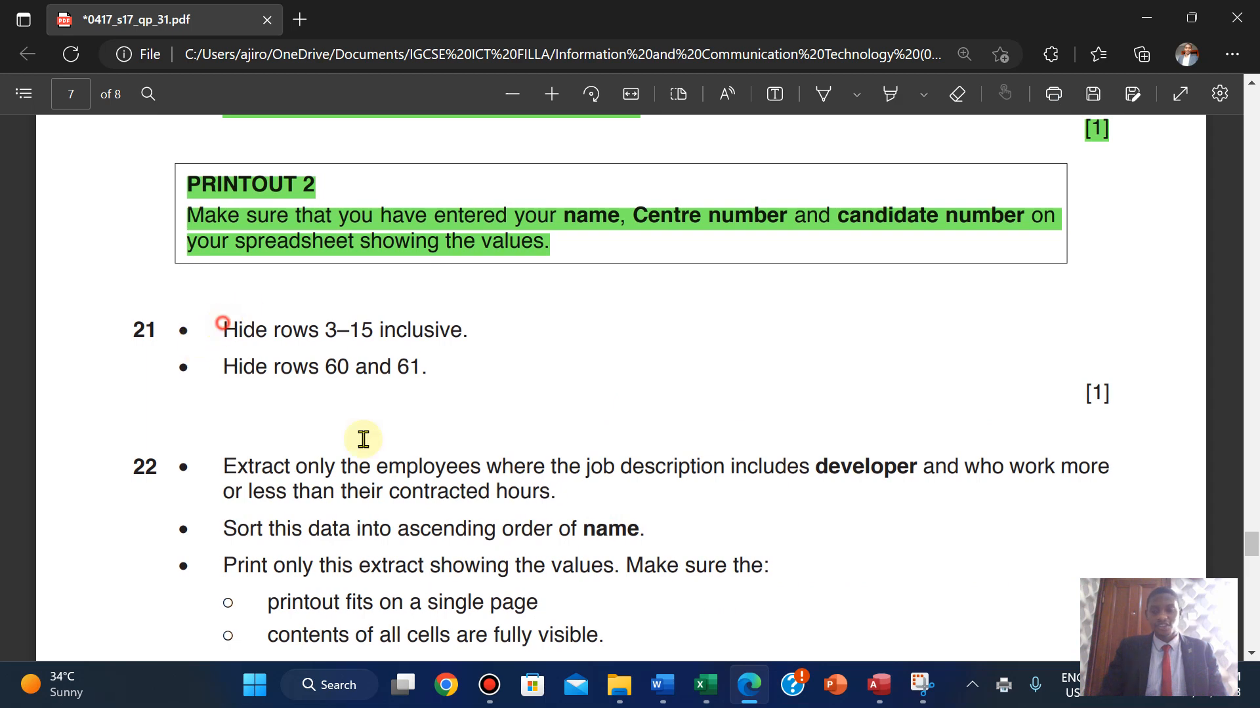
left_click_drag(363, 439, 1017, 390)
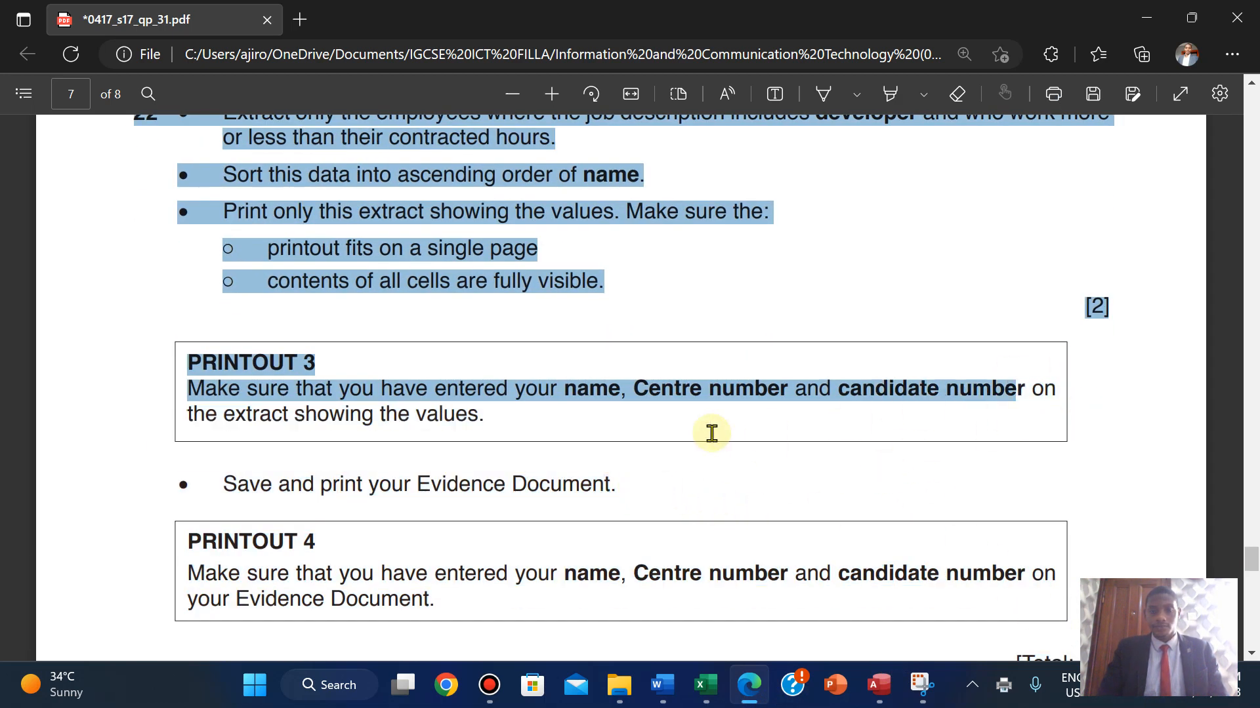
left_click_drag(711, 433, 494, 430)
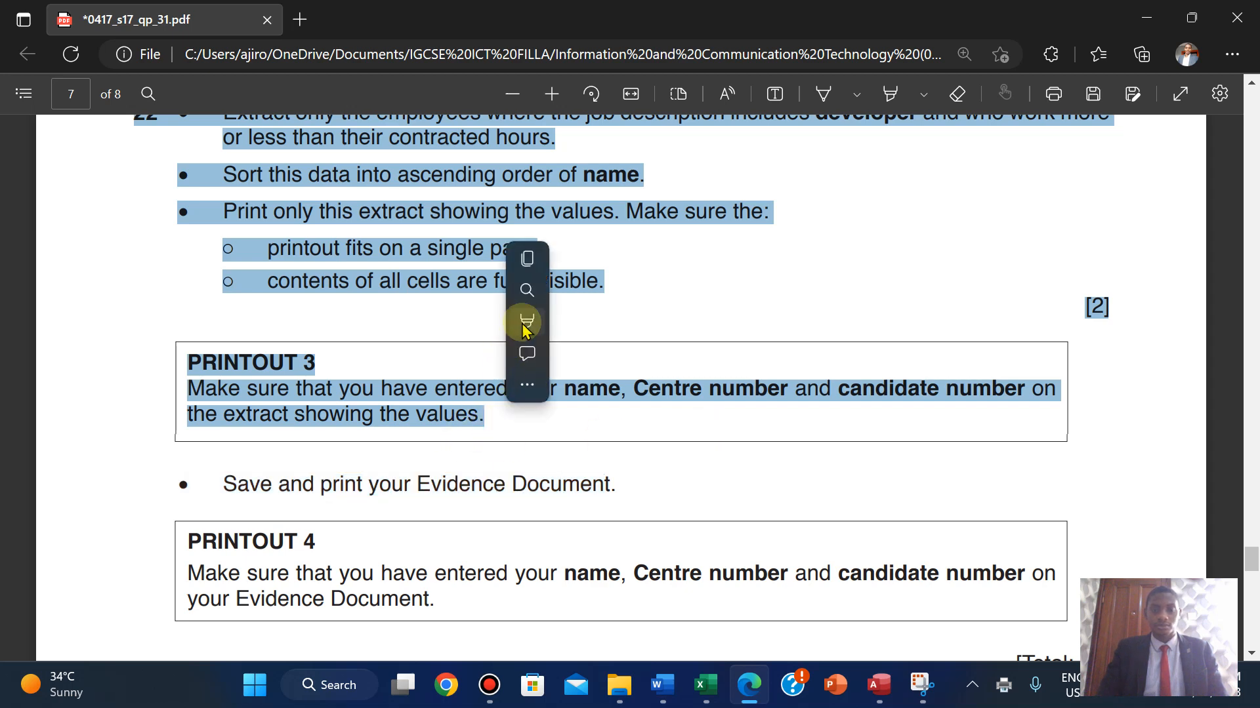
mouse_move(525, 322)
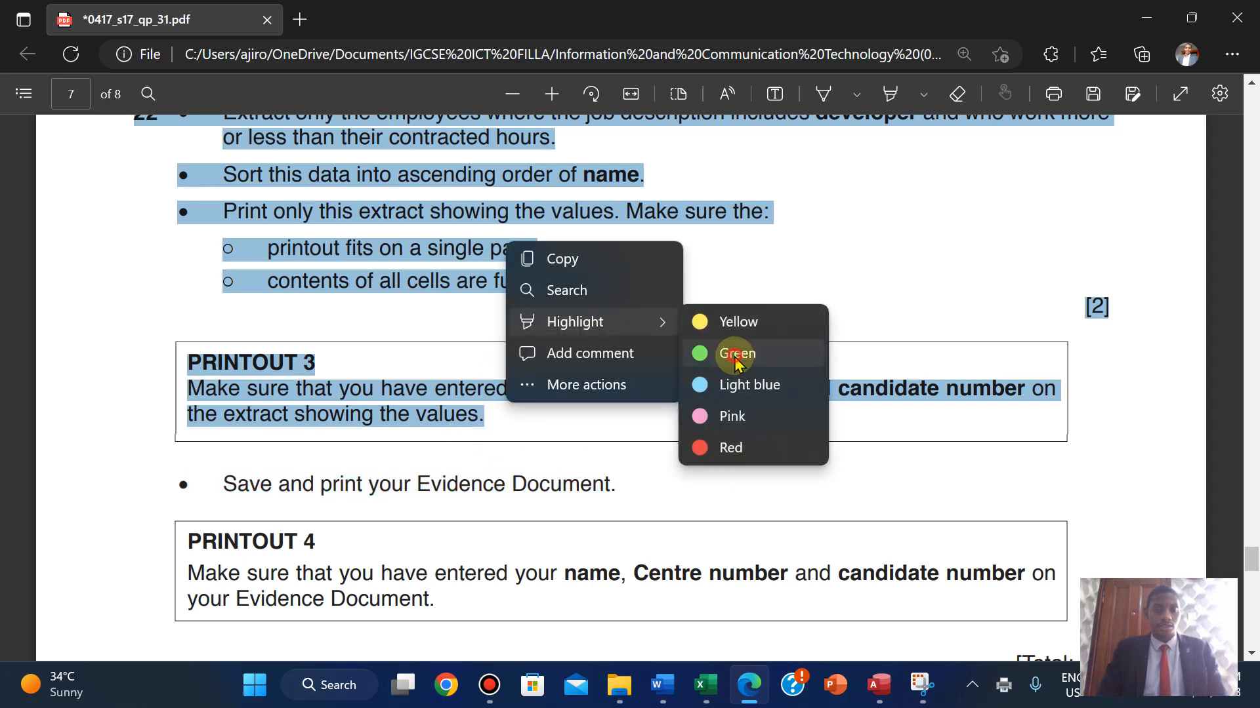
left_click(734, 354)
left_click(617, 689)
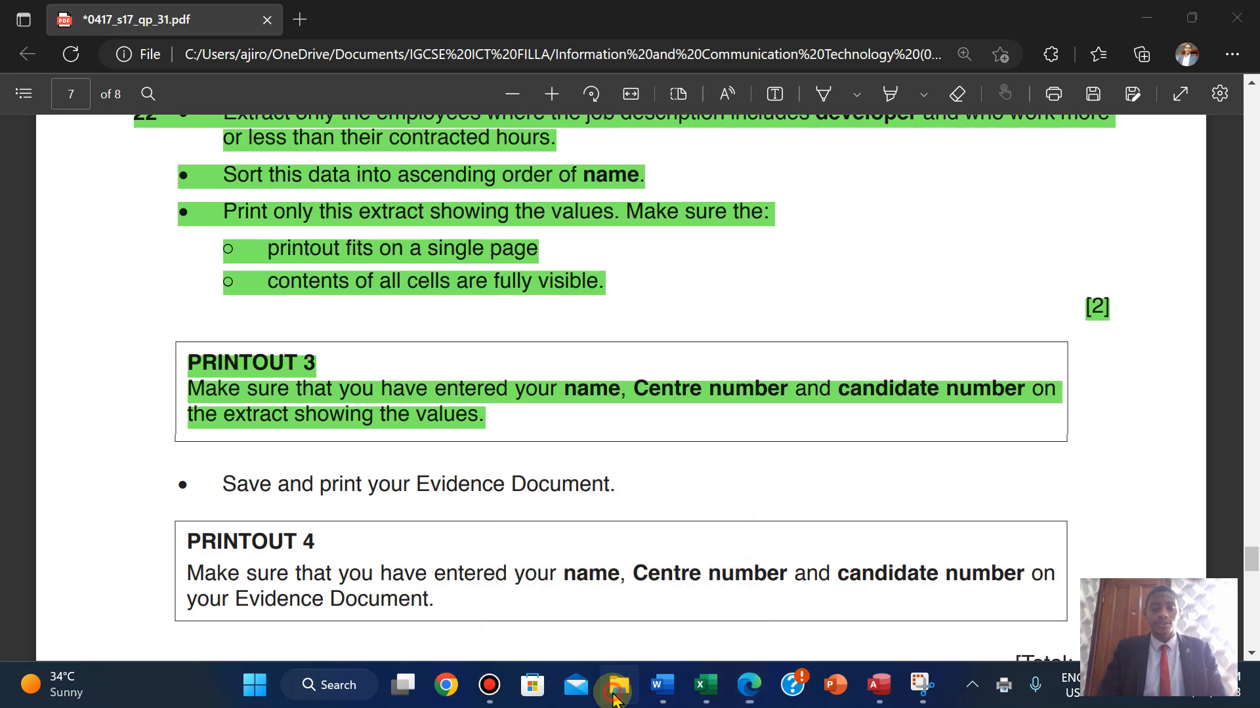
double_click(664, 217)
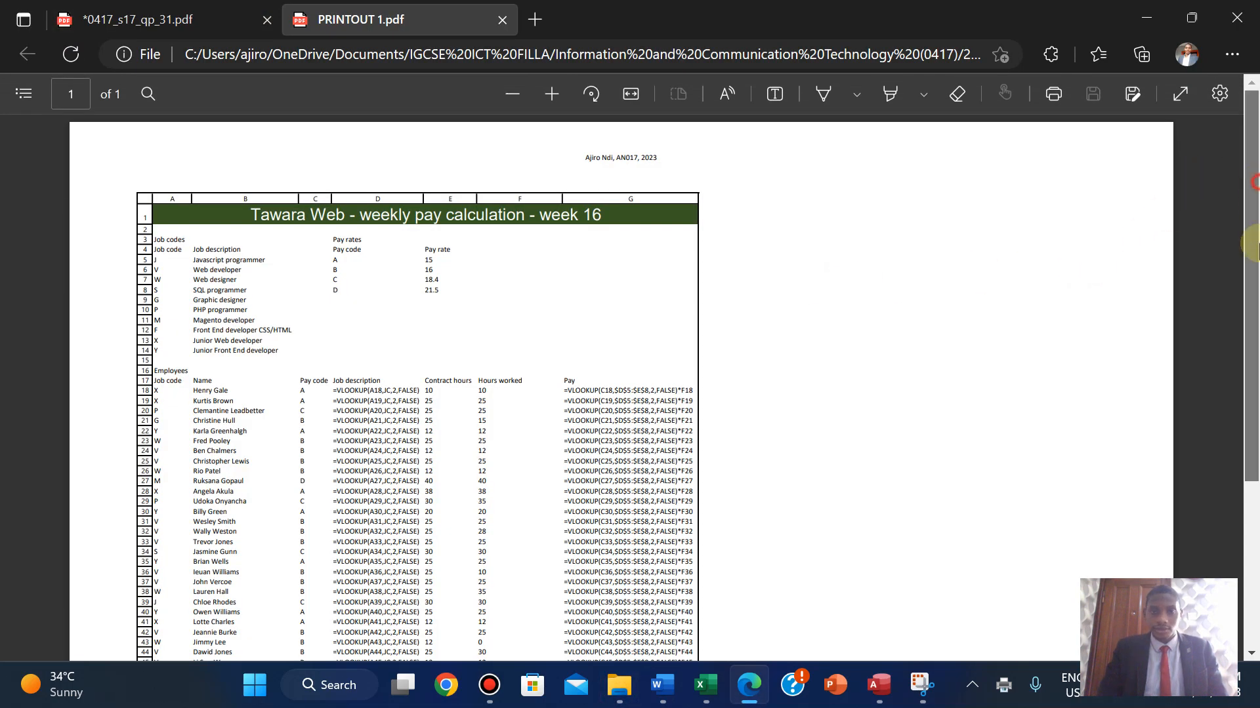
- Open PRINTOUT 2.pdf from the source files folder and review it
mouse_move(1253, 246)
left_mouse_down()
mouse_move(1241, 388)
mouse_move(1237, 239)
left_mouse_up()
mouse_move(619, 685)
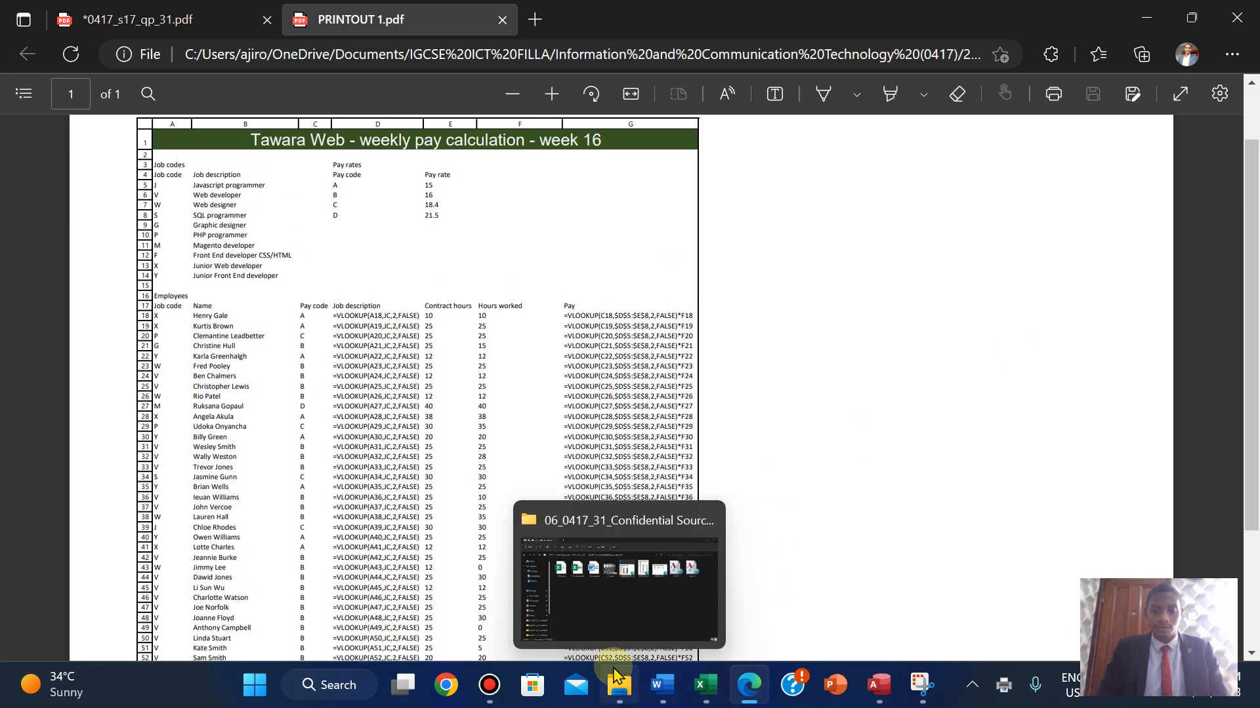
left_click(617, 581)
double_click(791, 257)
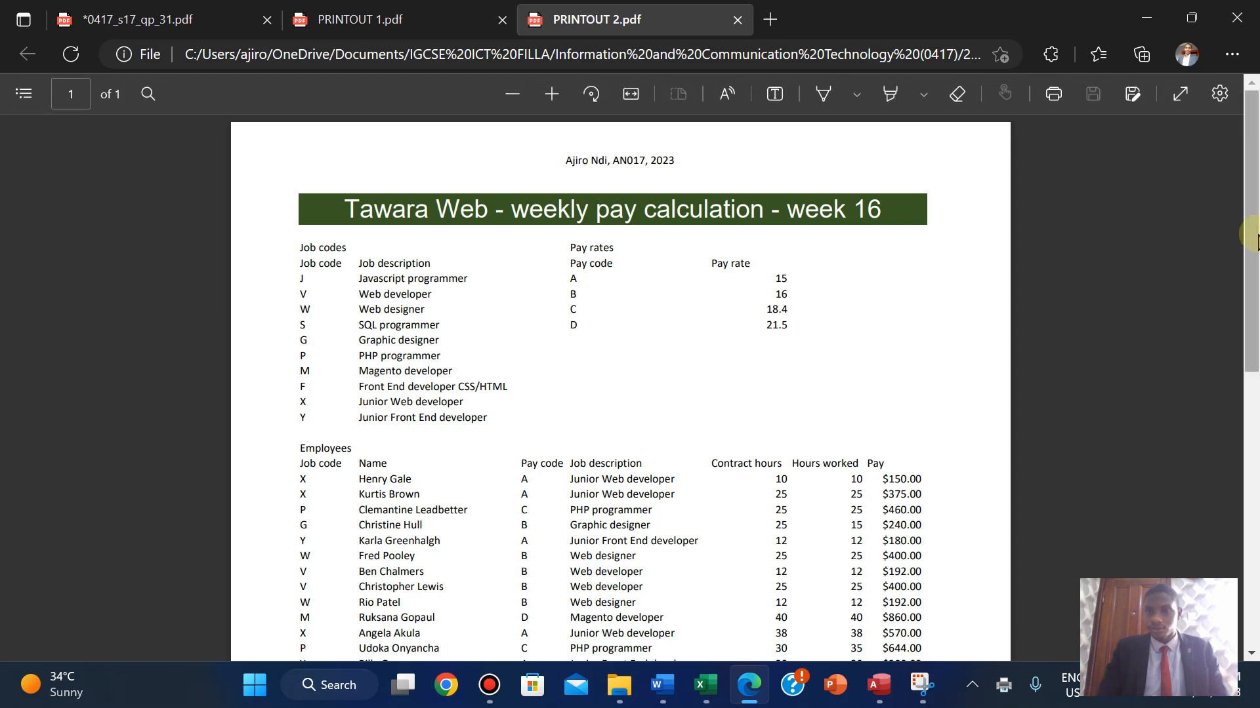
left_click_drag(1249, 234, 1246, 523)
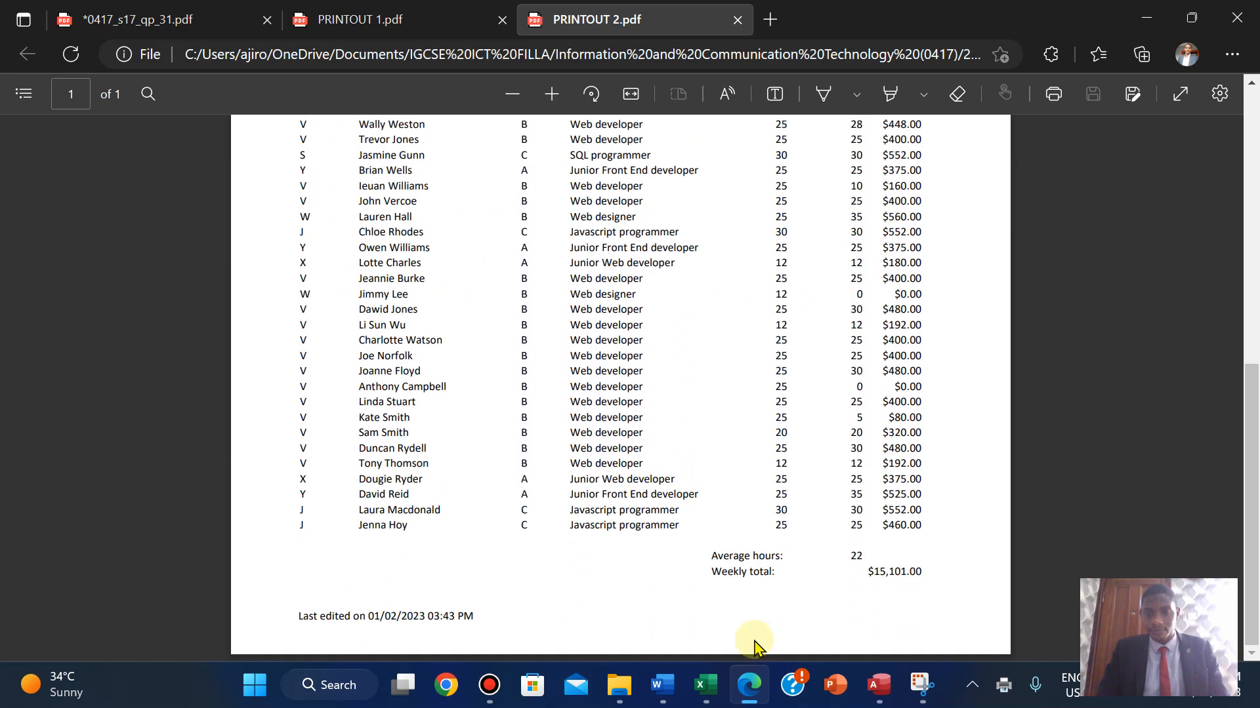
left_click(748, 689)
left_click(748, 689)
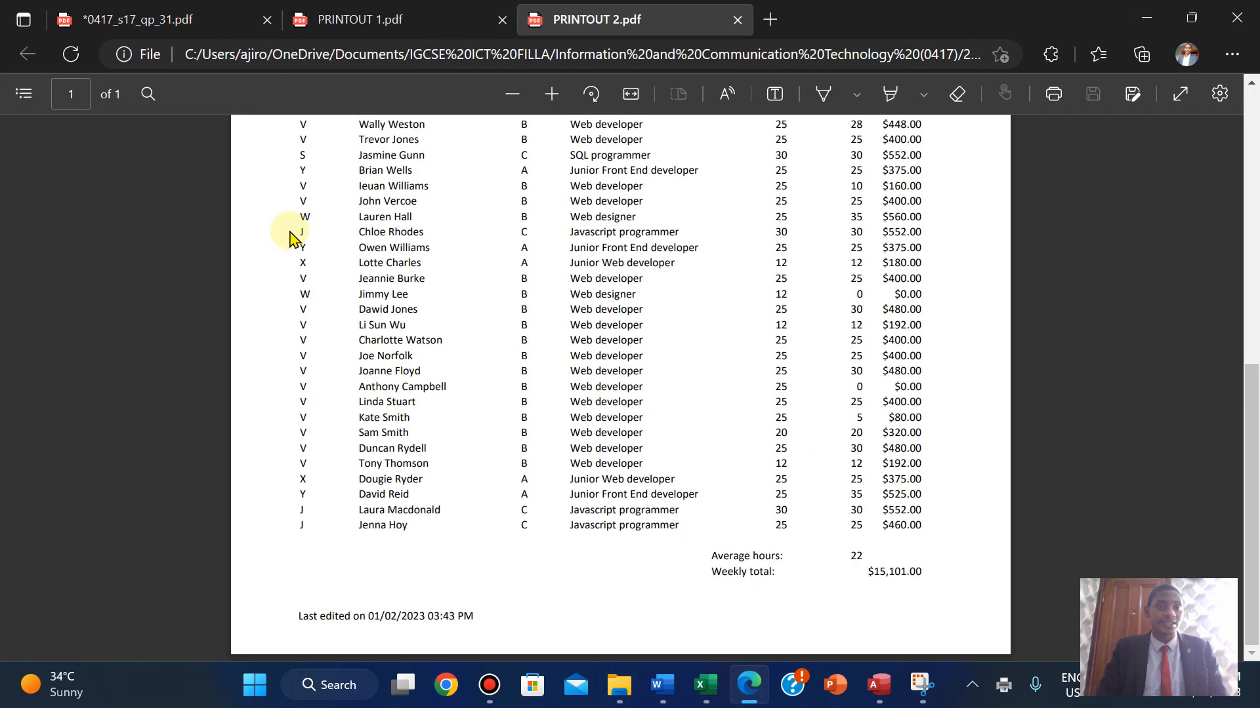
- Recheck the question paper, then open PRINTOUT 3.pdf from the source files folder
left_click(141, 19)
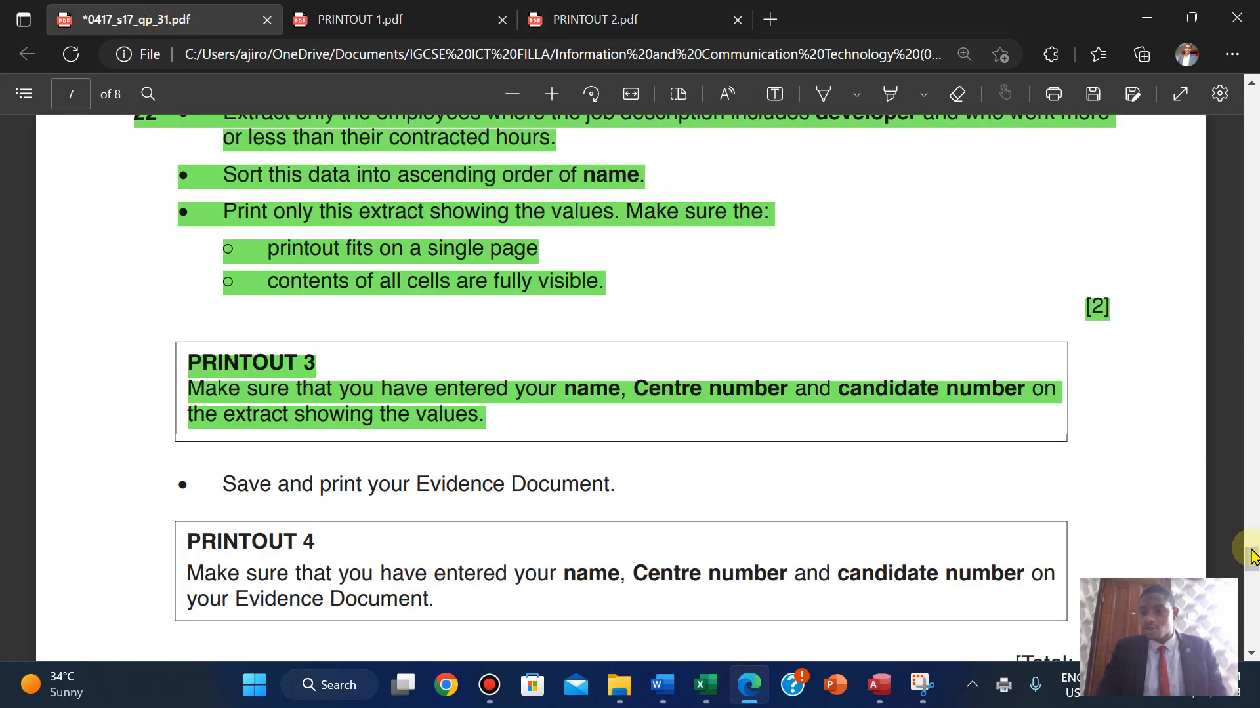
left_click_drag(1251, 558, 1248, 515)
mouse_move(1244, 461)
left_mouse_down()
mouse_move(1237, 427)
mouse_move(1239, 452)
left_mouse_up()
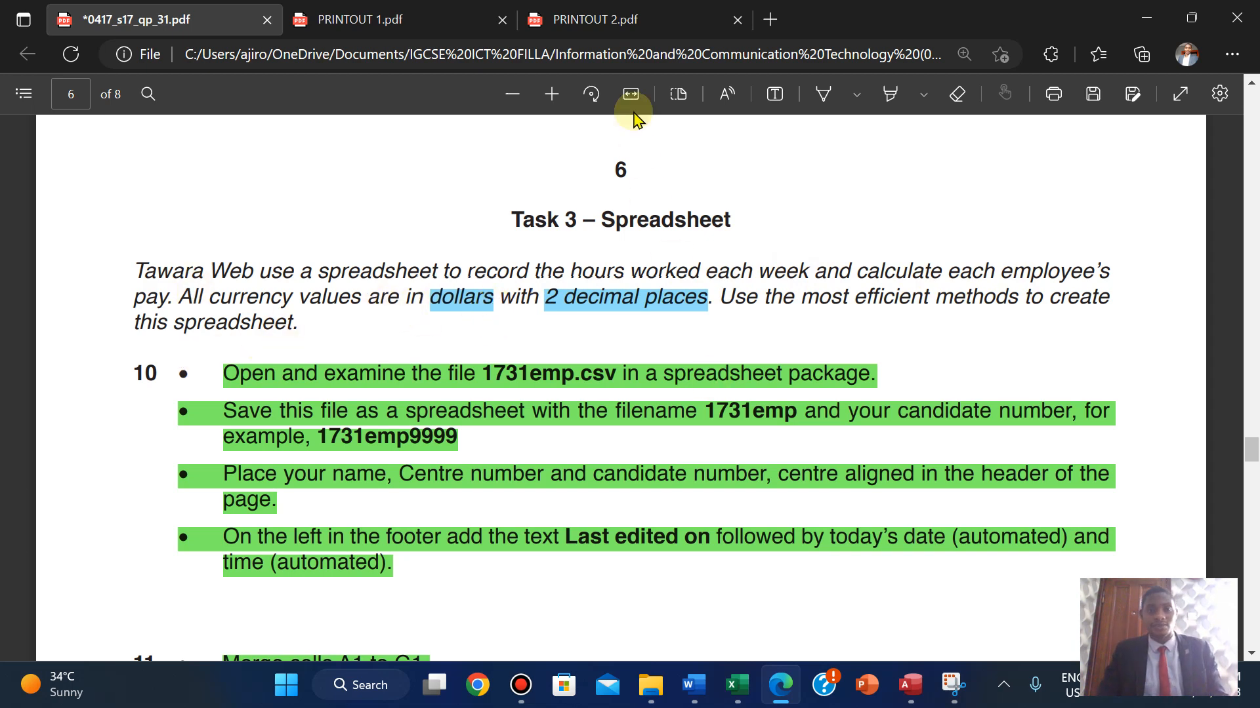
left_click(607, 20)
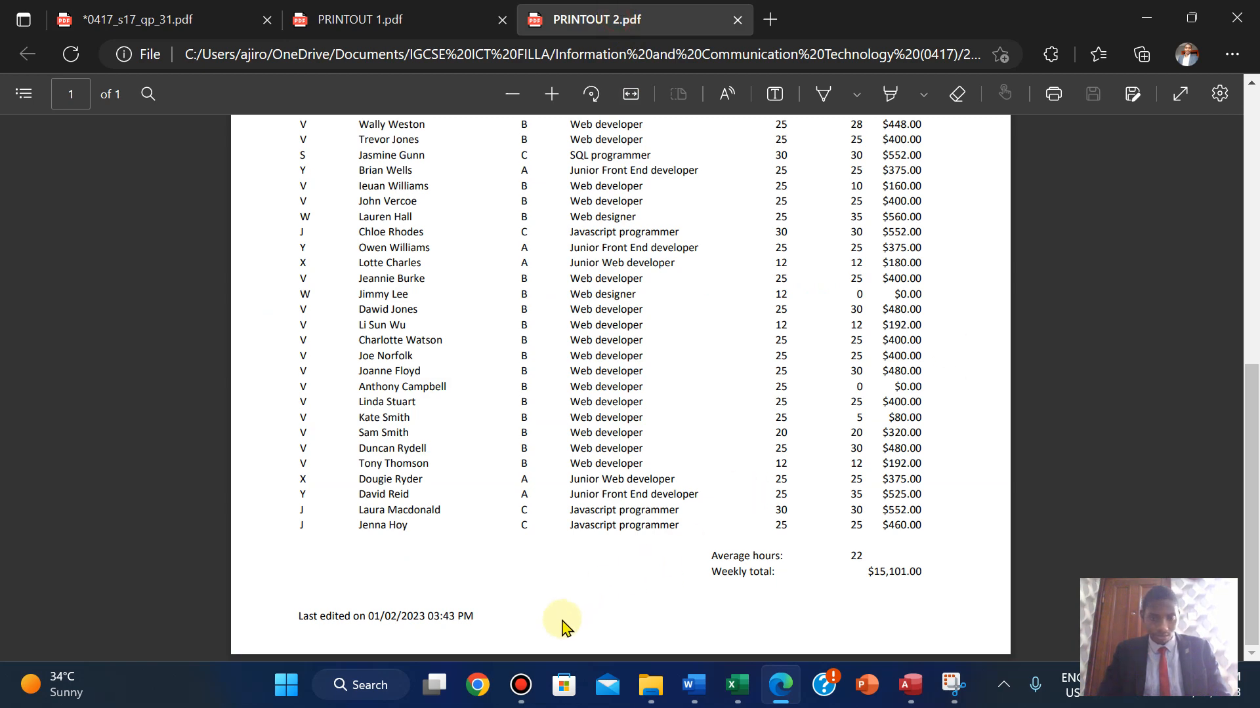
left_click(639, 697)
double_click(874, 211)
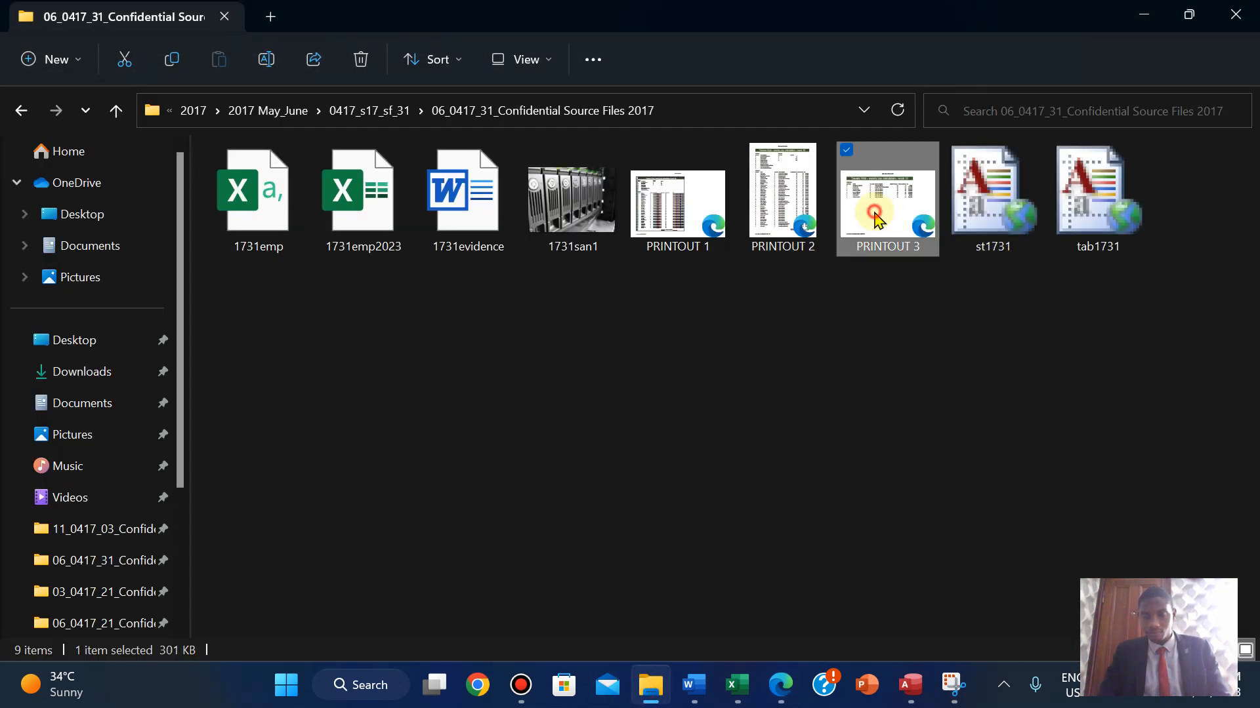